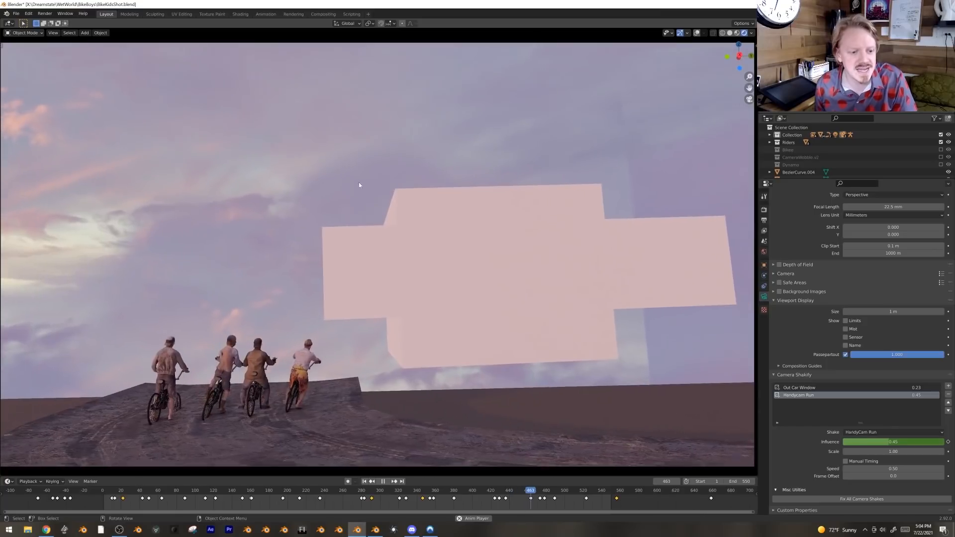
Step: Play the biking shot from near its start, pausing along the downhill section to examine the riders and composition
key("space")
left_click_drag(555, 493, 139, 492)
key("space")
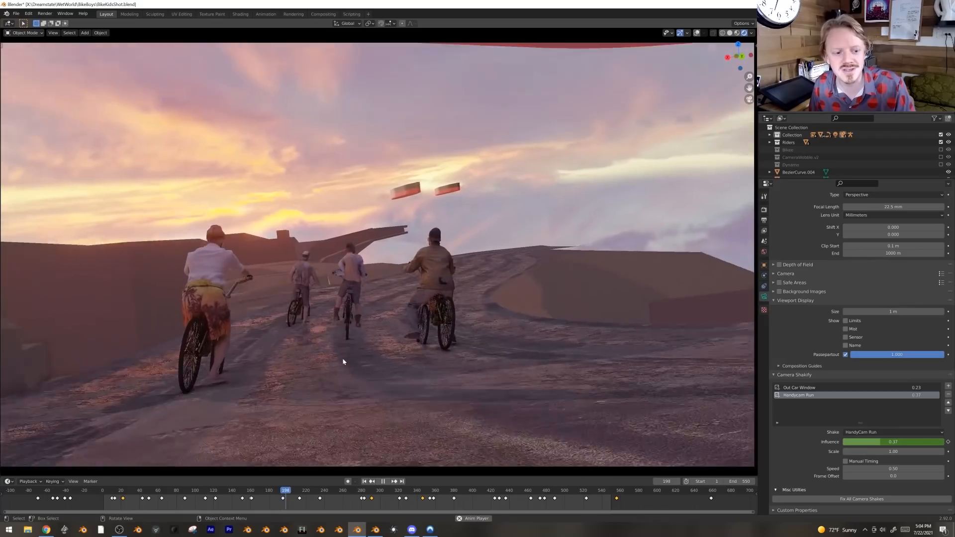
left_click(119, 492)
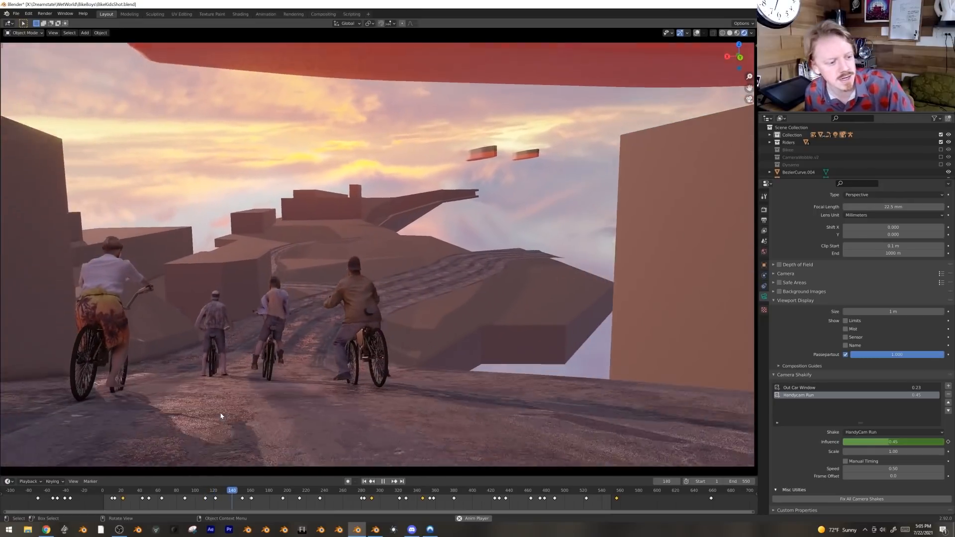
key("space")
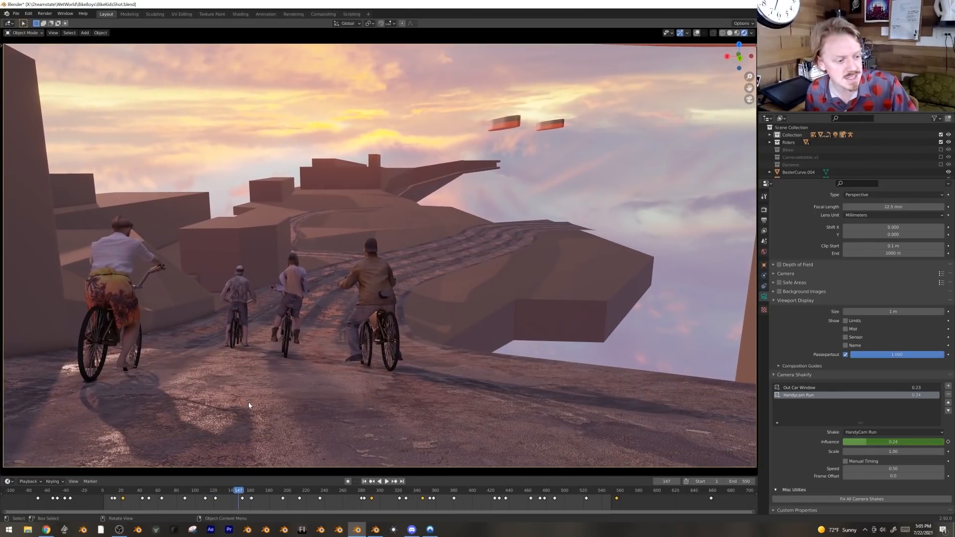
key("space")
key("space")
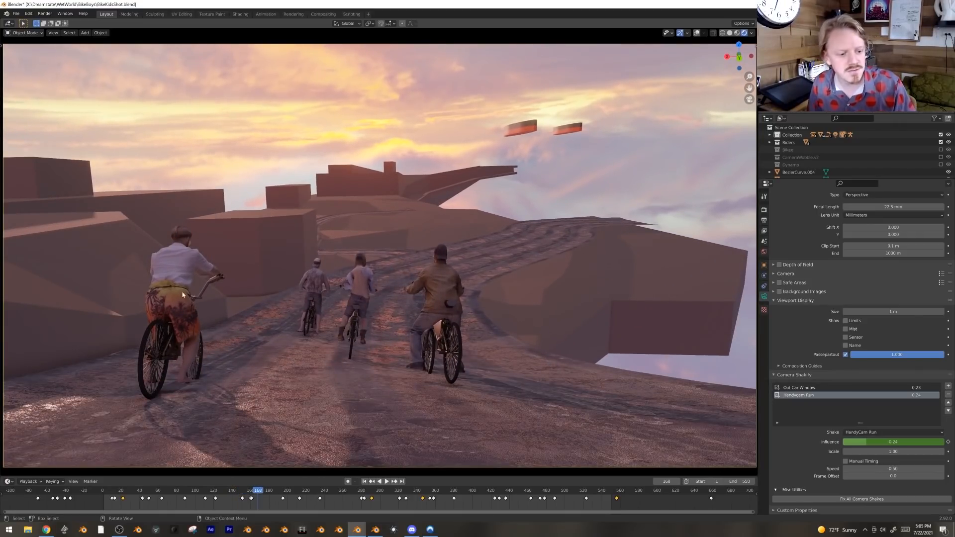
key("space")
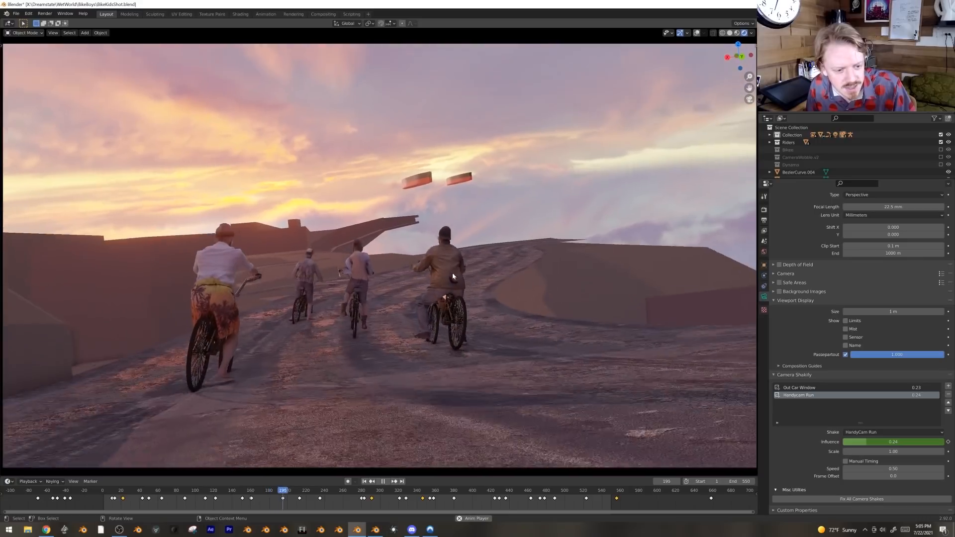
key("space")
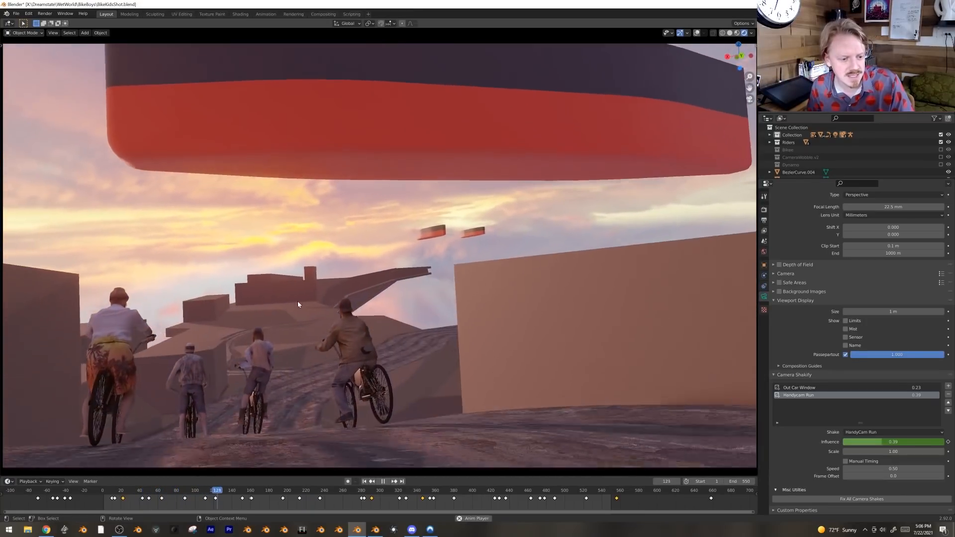
key("space")
key("space")
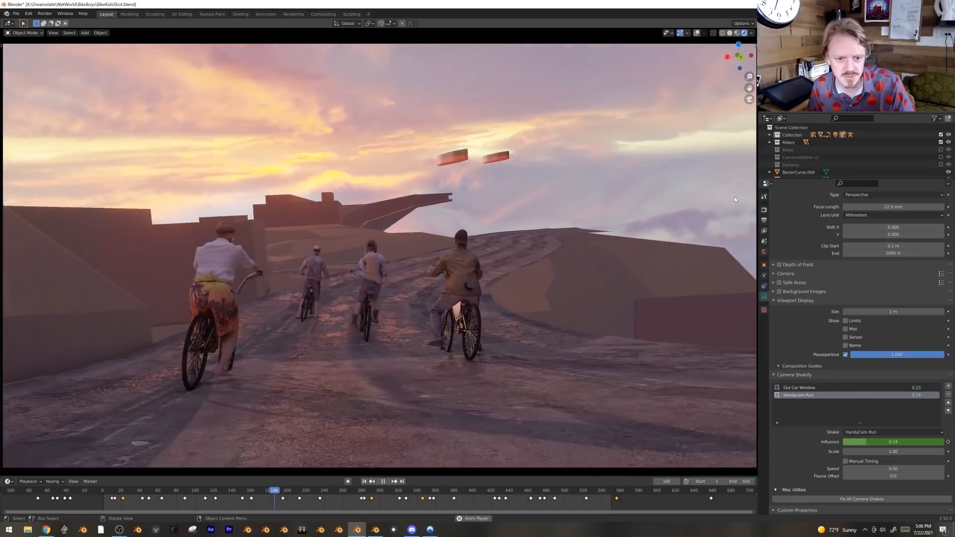
key("space")
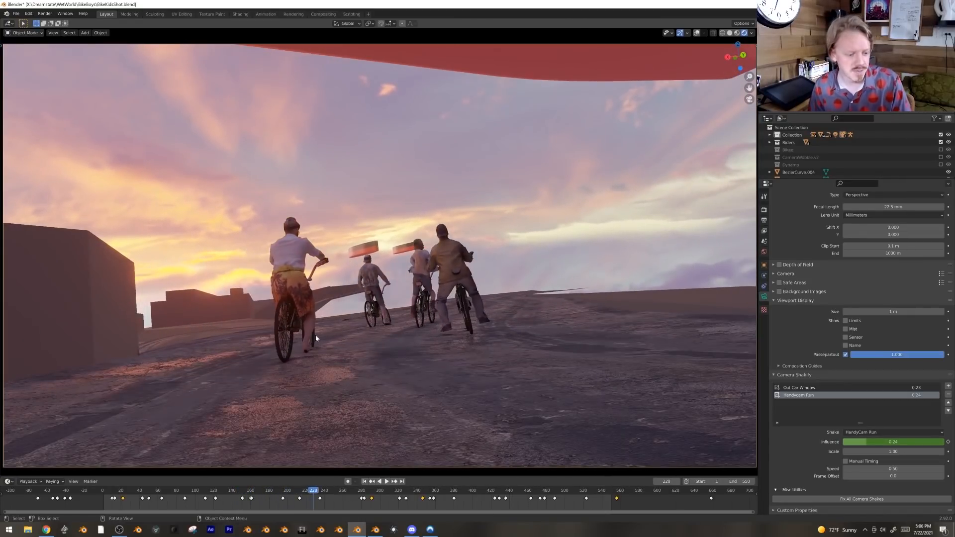
Step: Go back to frame 148 to examine the landscape view, and replay the shot from its opening frames
left_click_drag(273, 491, 239, 491)
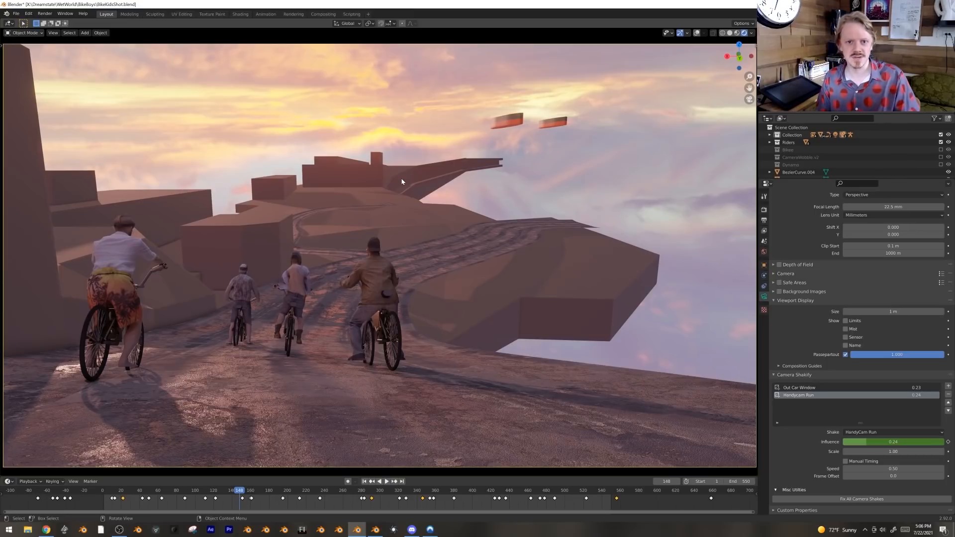
key("space")
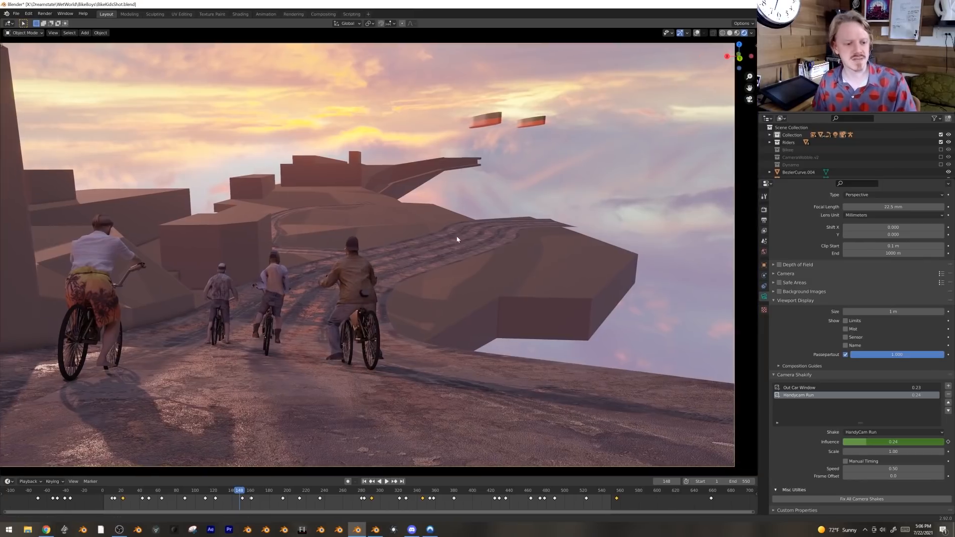
left_click(130, 494)
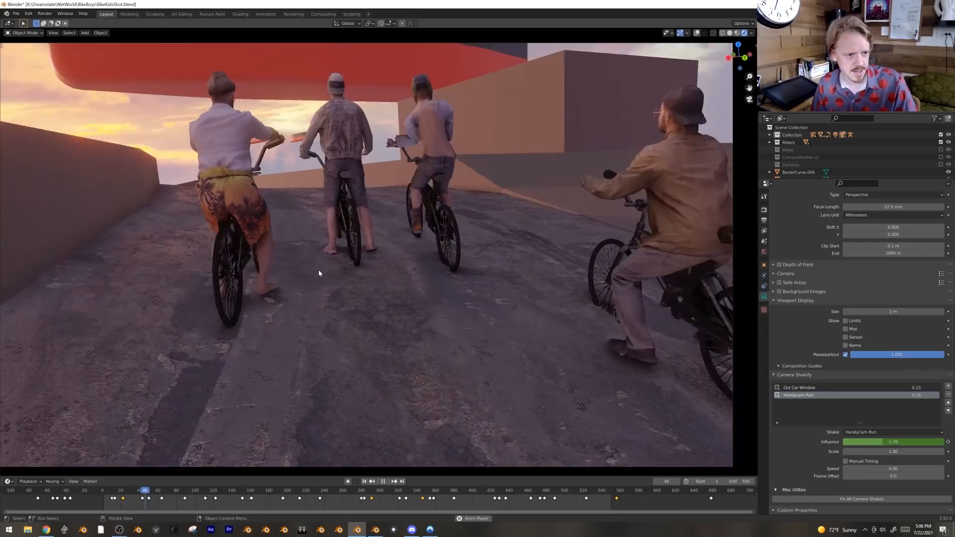
key("space")
left_click(110, 495)
key("space")
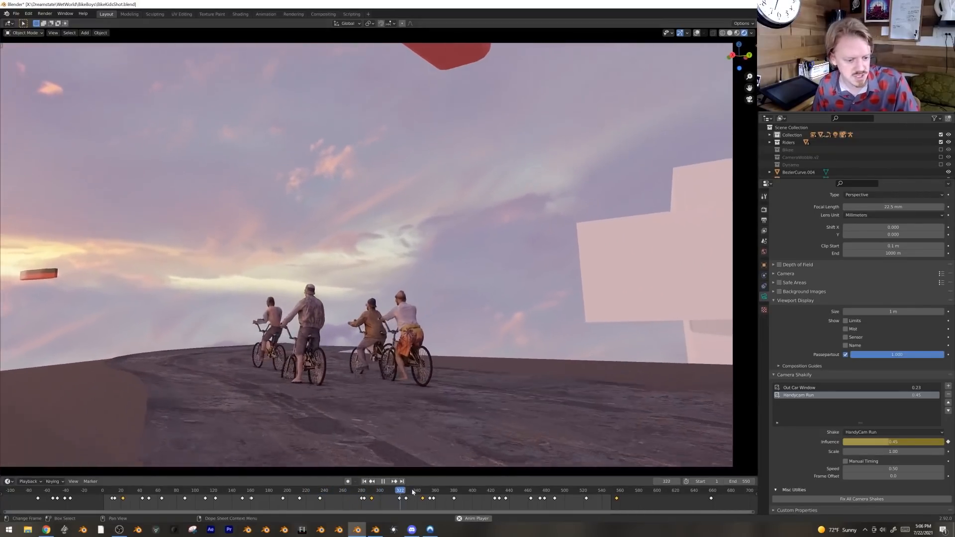
Step: Rewind to about frame 40 and replay, pausing at frames 60 and 205 to examine how the riders are framed
left_click(347, 488)
left_click_drag(347, 486, 138, 476)
key("space")
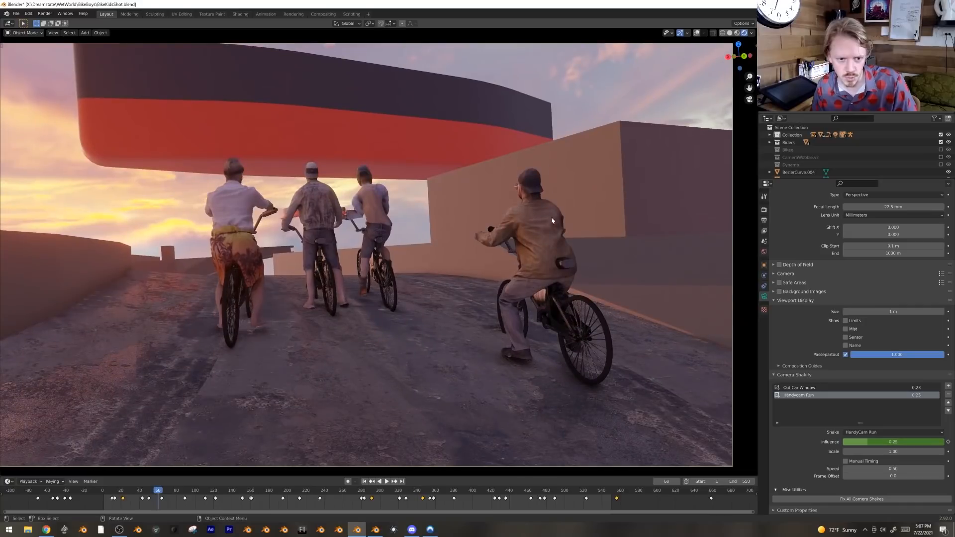
key("space")
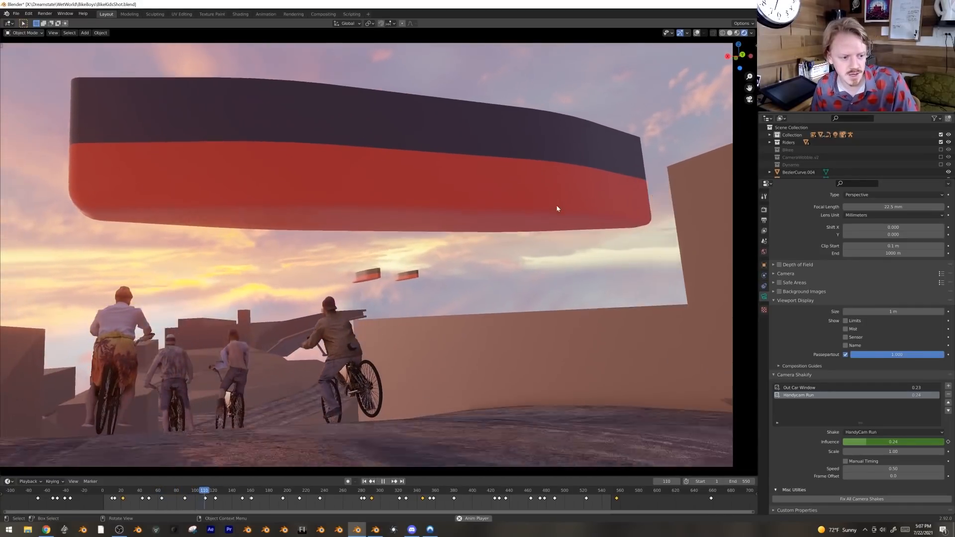
key("space")
key("space")
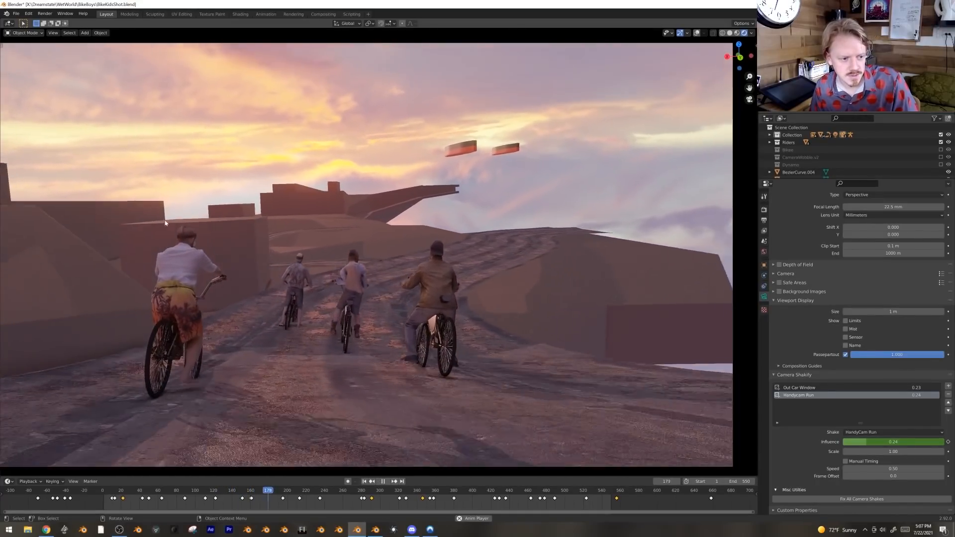
key("space")
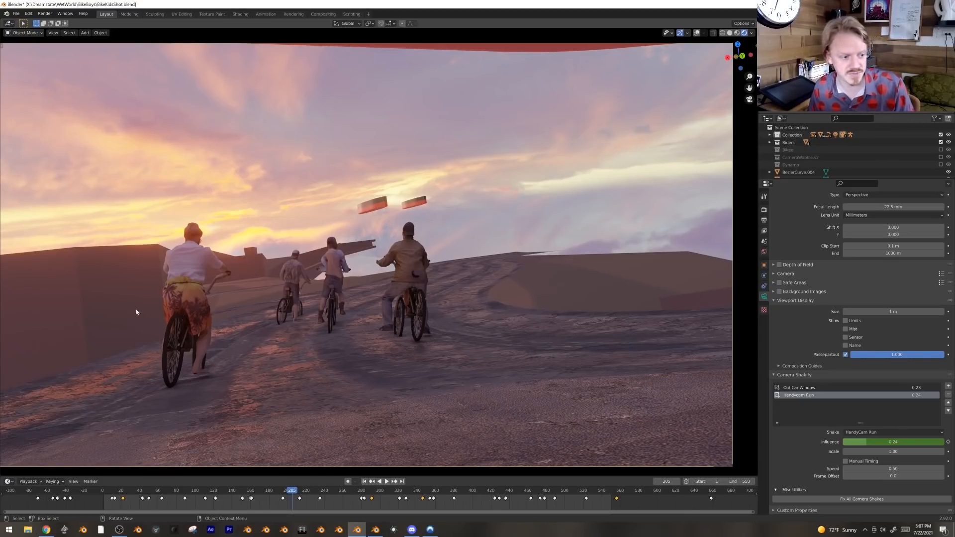
key("space")
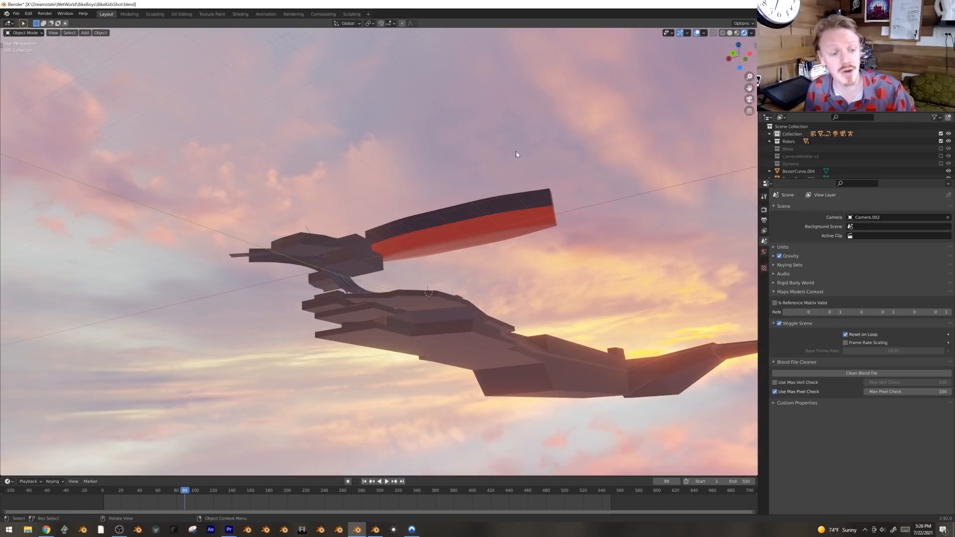
Step: Examine the floating landmass and the ship above it from several angles outside the camera
middle_click_drag(507, 151, 508, 161)
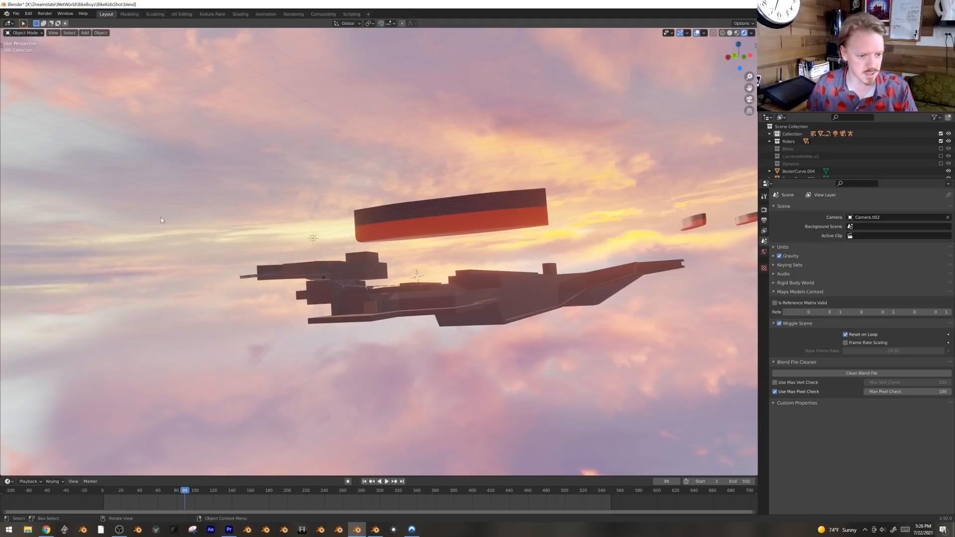
middle_click_drag(160, 198, 415, 169)
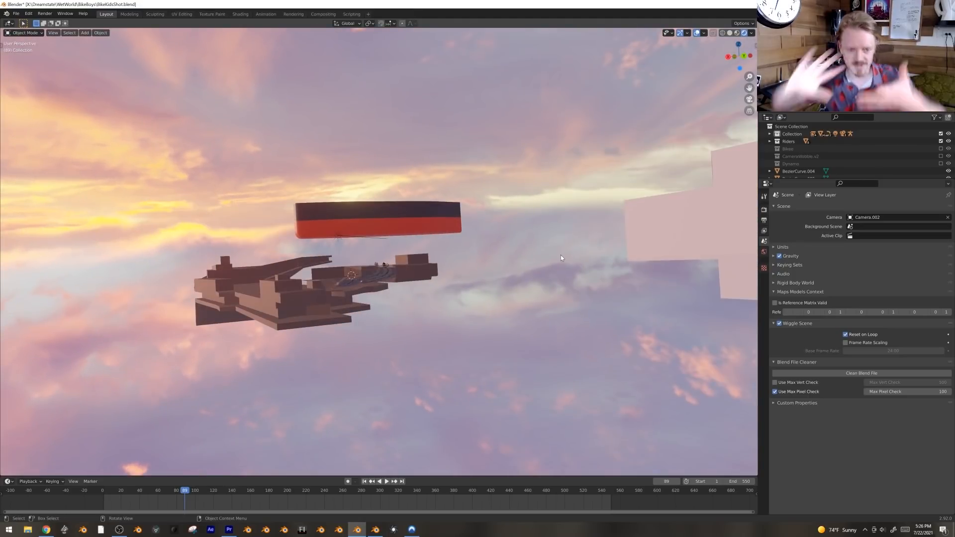
middle_click_drag(454, 251, 403, 270)
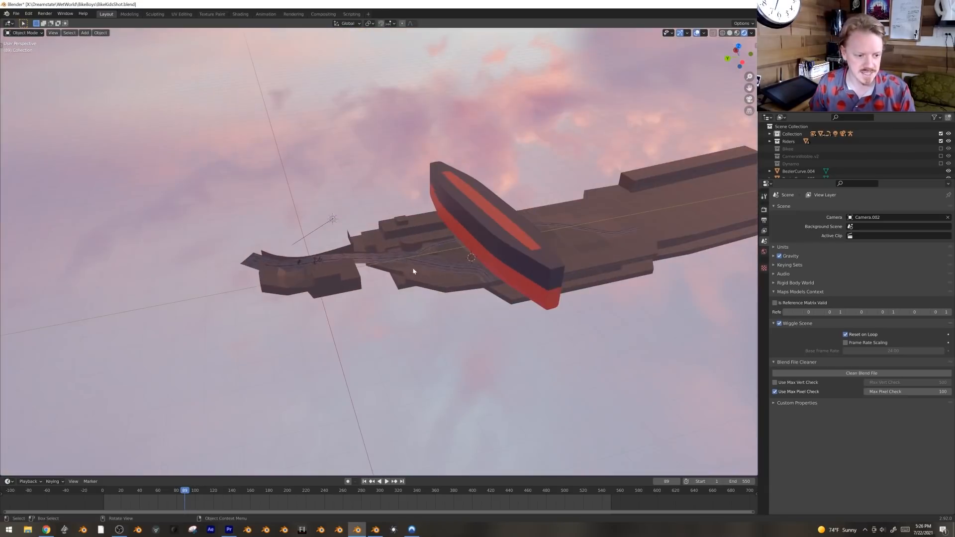
Step: Open the riders' path curve for editing and move the timeline to frame 178
scroll(425, 273, "up", 6)
left_click(422, 271)
key("Tab")
middle_click_drag(422, 269, 430, 234)
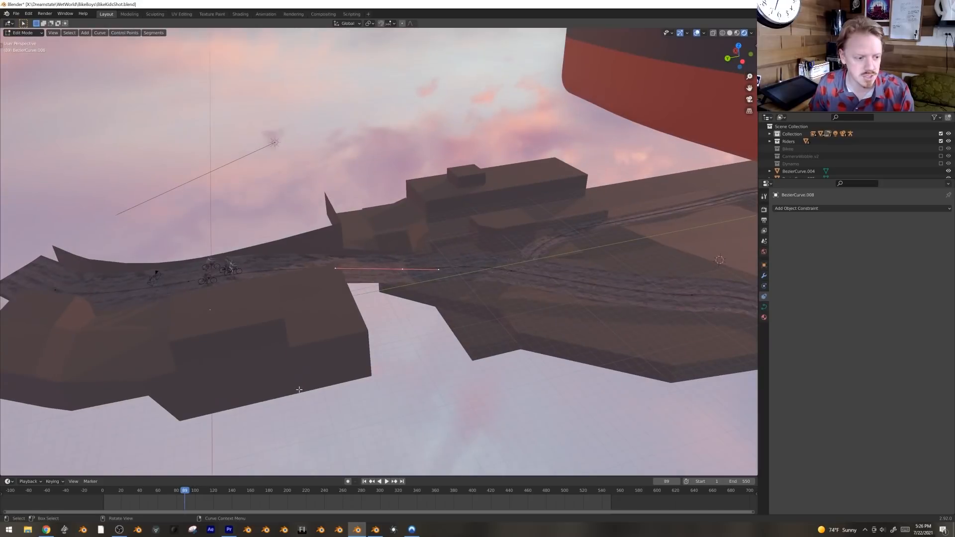
left_click(198, 491)
key("space")
left_click_drag(209, 496, 267, 490)
Step: Try to raise the selected path curve point along the Z axis
scroll(447, 378, "up", 4)
key("g")
key("z")
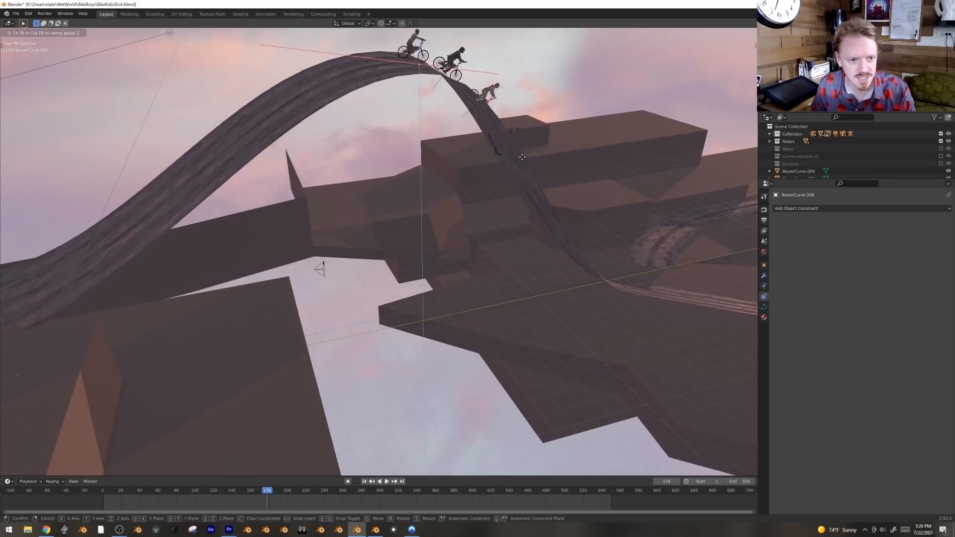
right_click(497, 314)
middle_click_drag(497, 314, 458, 247)
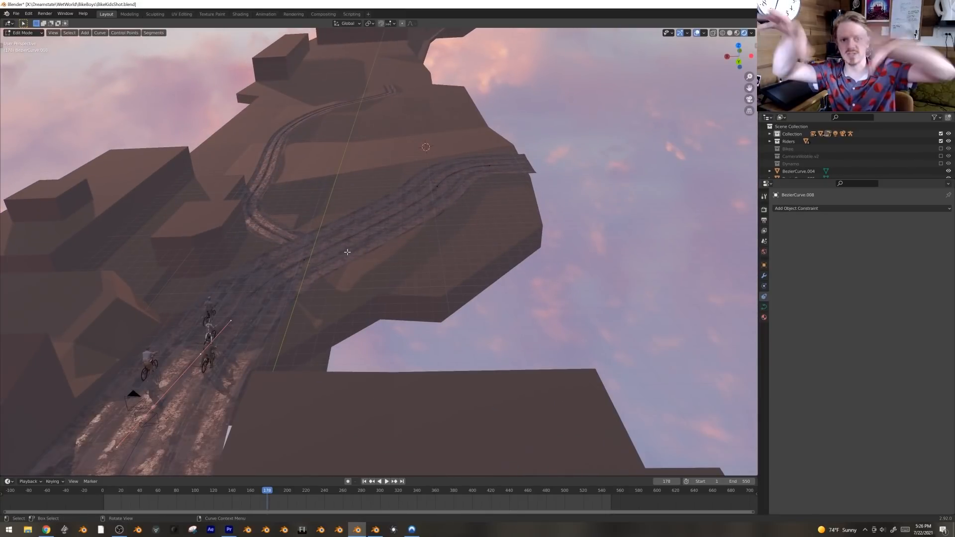
middle_click_drag(434, 320, 385, 317)
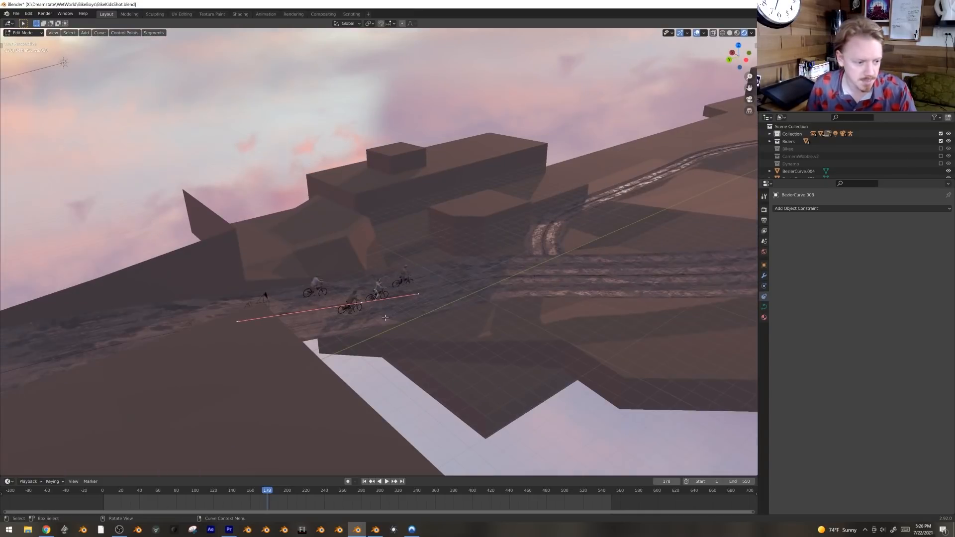
Step: Leave curve editing and look at the riders through the scene camera at frame 178
key("Tab")
key("KP_0")
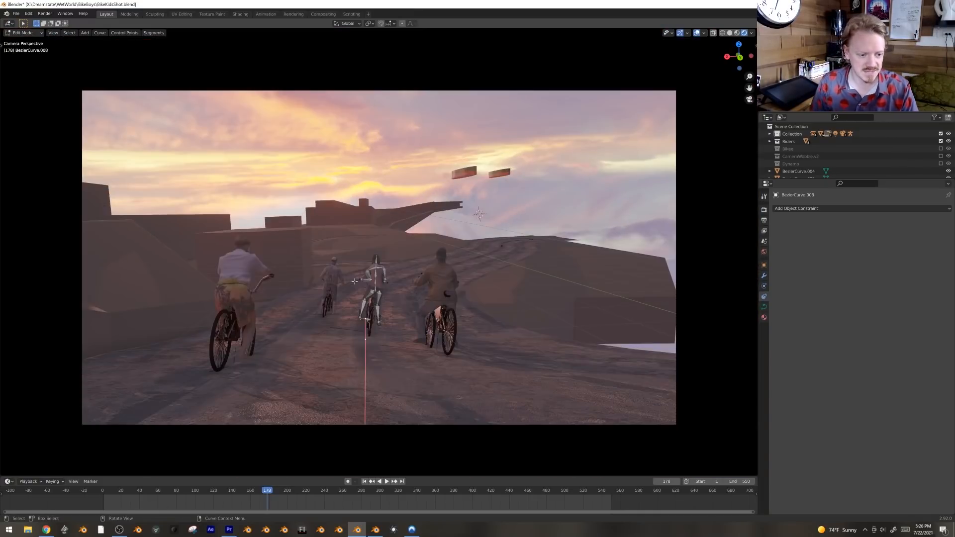
scroll(439, 263, "up", 2)
key("alt+shift+z")
key("alt+shift+z")
key("shift+a")
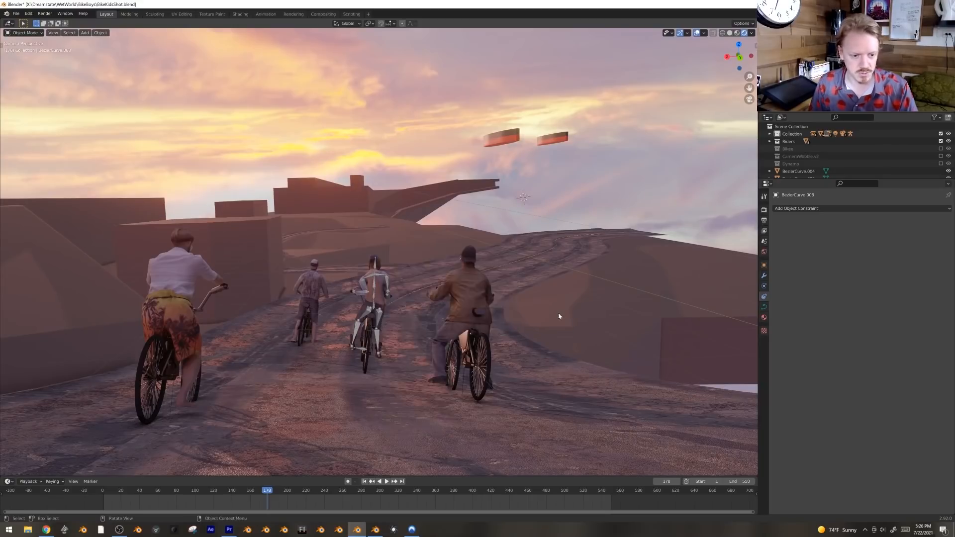
Step: Snap the 3D cursor to the selected path curve and add a 2 m cube at that point
middle_click_drag(559, 316, 425, 299)
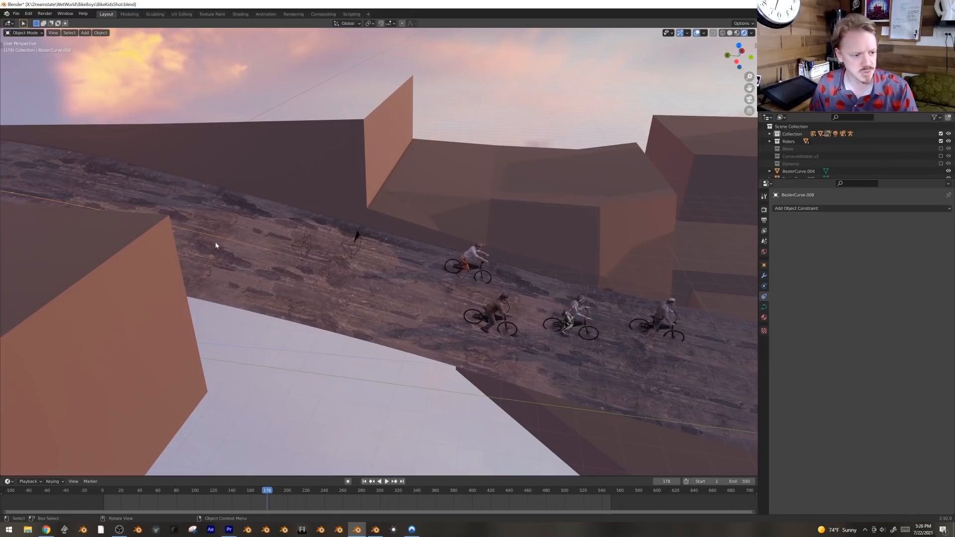
key("grave")
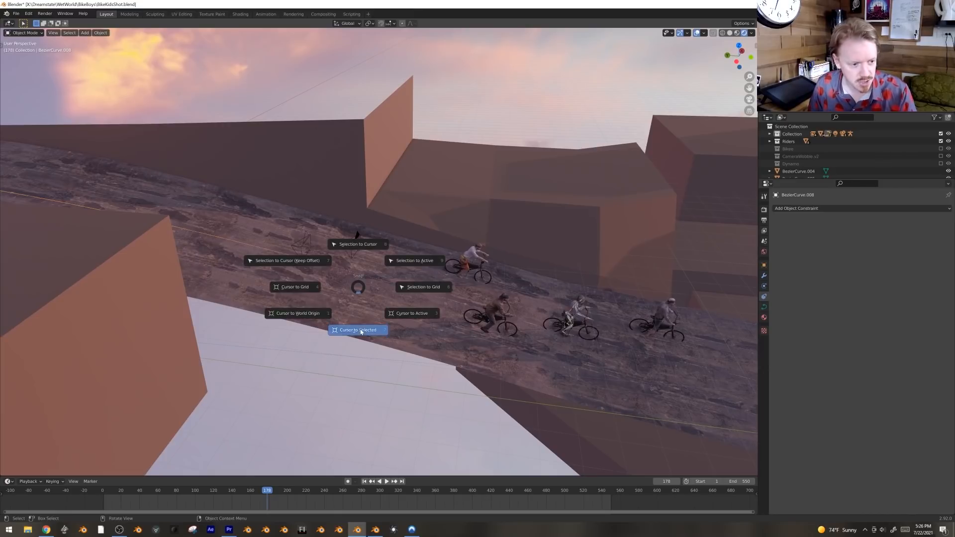
left_click(348, 320)
middle_click_drag(555, 116, 399, 207, "shift")
key("shift+a")
mouse_move(508, 211)
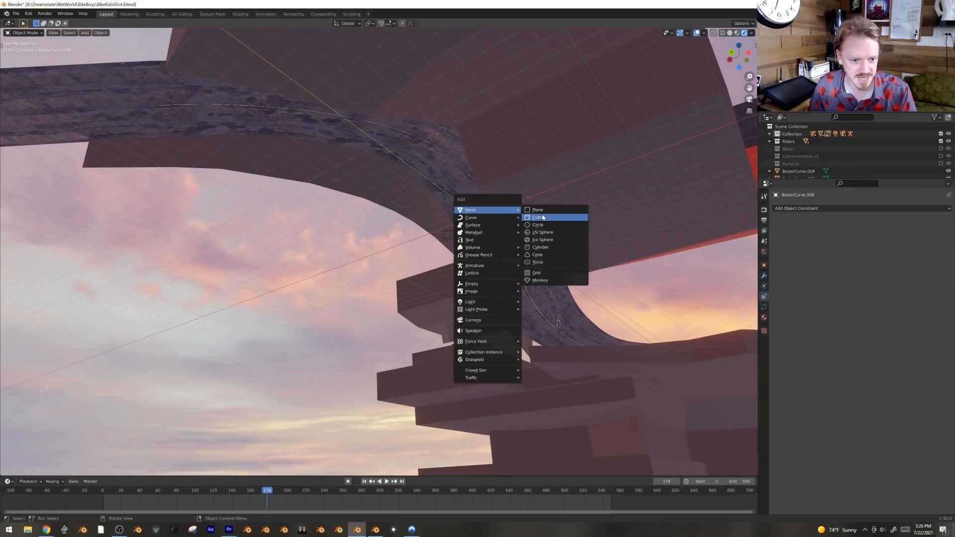
left_click(543, 218)
Step: Add a Follow Path constraint to the cube, targeting BezierCurve.008 with Follow Curve enabled
left_click(792, 208)
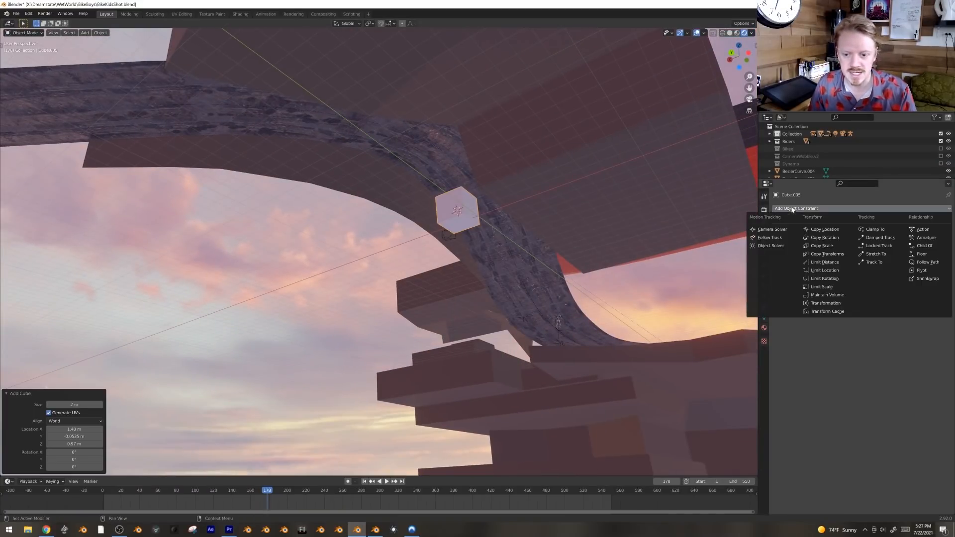
left_click(927, 262)
left_click(890, 233)
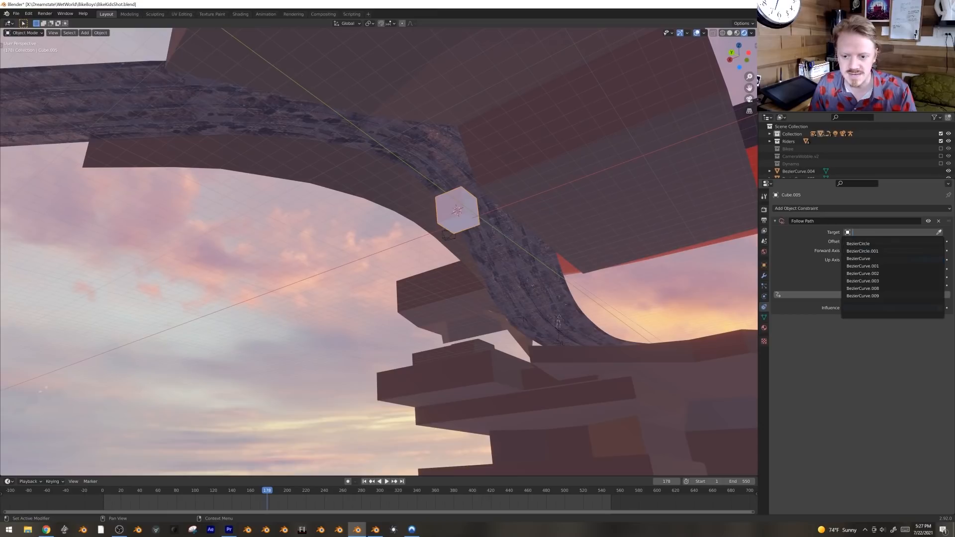
left_click(896, 288)
middle_click_drag(552, 199, 484, 327)
scroll(522, 326, "up", 1)
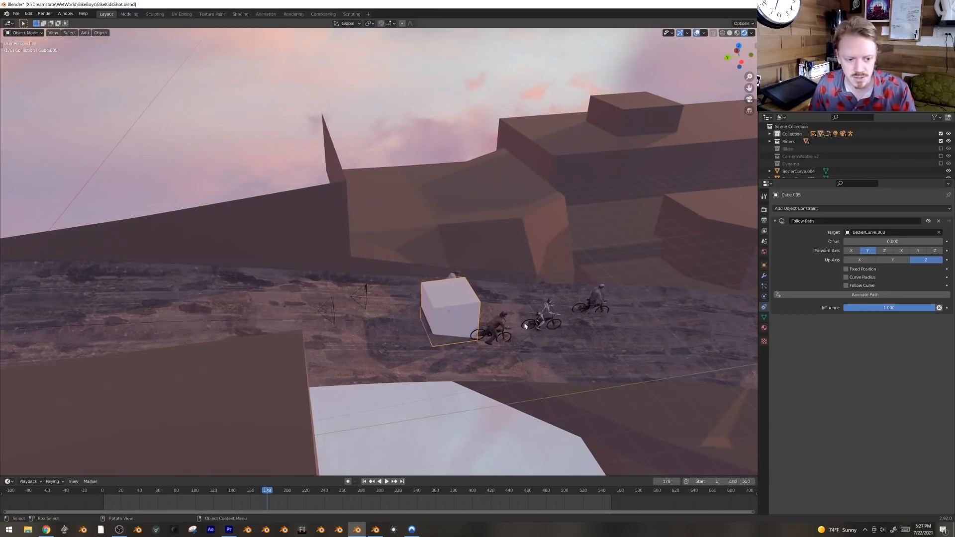
left_click(846, 286)
Step: Preview the cube's motion through the camera from near the shot's start and set its Follow Path offset to -36.1
key("KP_0")
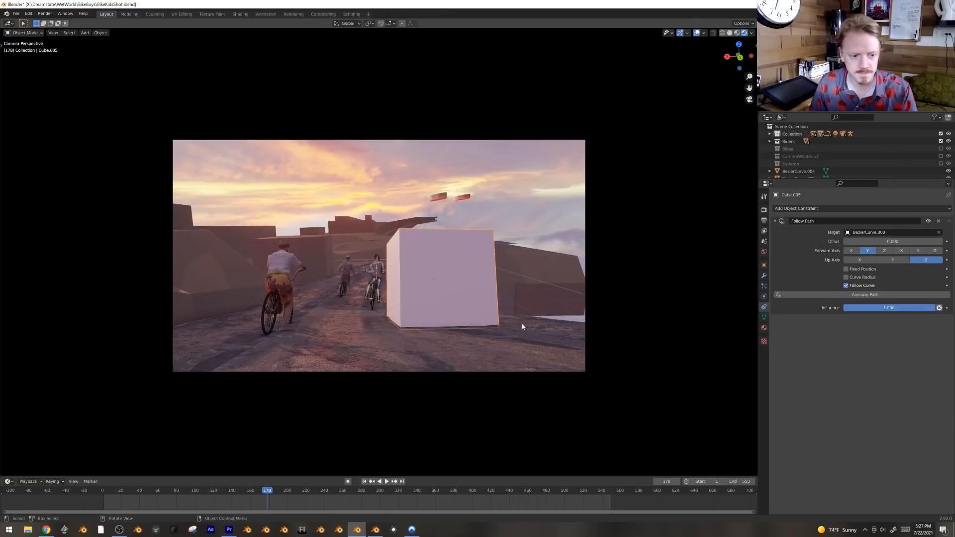
key("space")
key("space")
left_click_drag(889, 242, 944, 242)
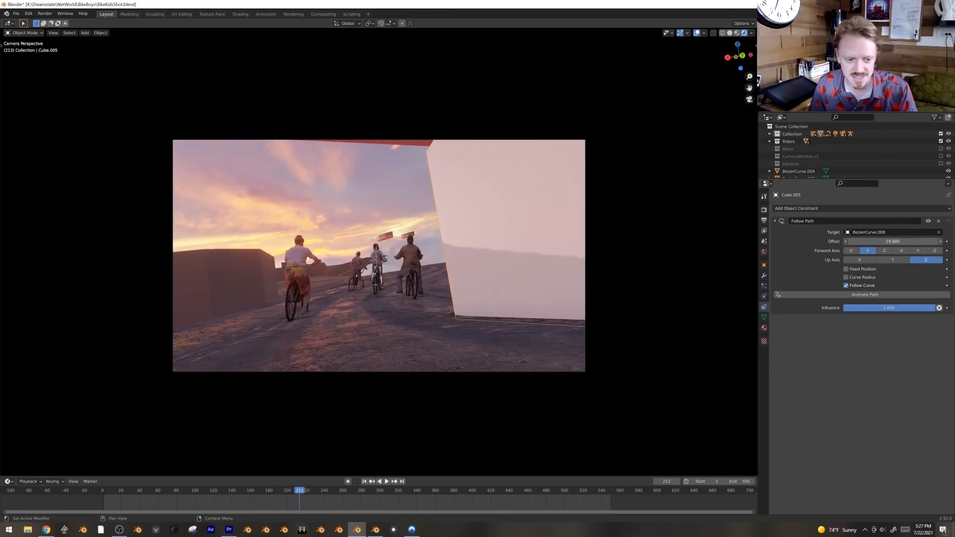
left_click(123, 492)
key("space")
left_click_drag(878, 242, 853, 241)
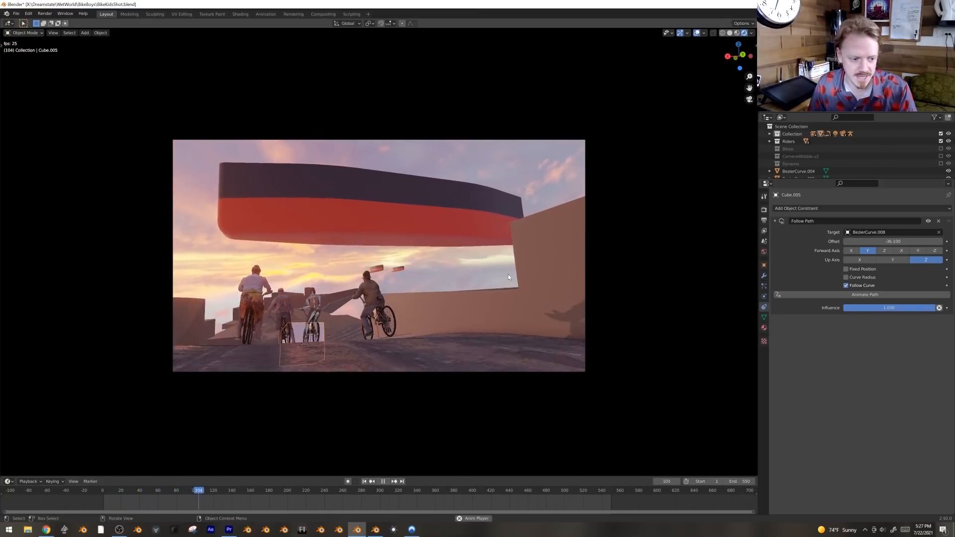
Step: Slide the cube about 1.1 m along its local X axis while the shot plays, and pause playback
key("g")
key("x")
key("x")
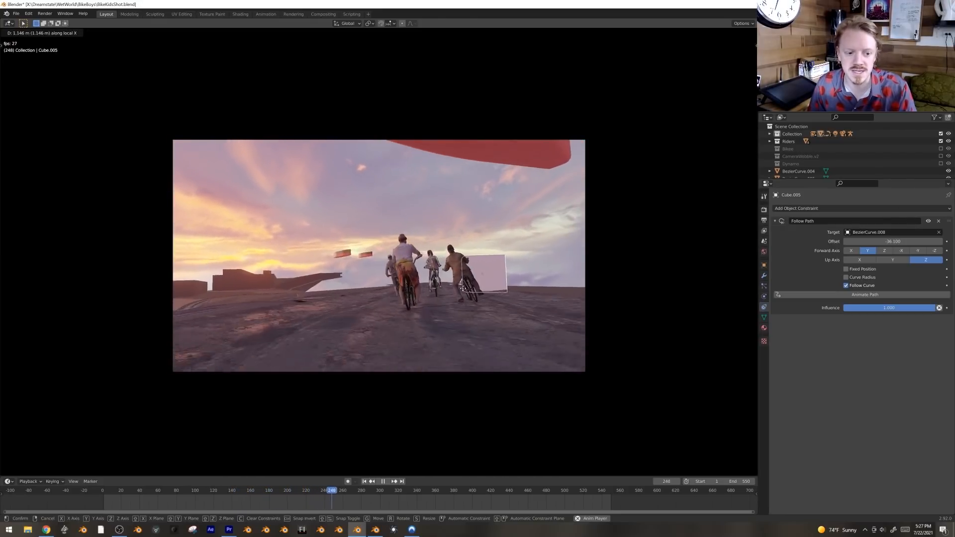
left_click(438, 269)
key("space")
Step: Leave the camera view, select Camera.001 beside the riders' path and watch the animation from outside
middle_click_drag(435, 256, 405, 267)
scroll(422, 271, "down", 5)
left_click(387, 302)
key("space")
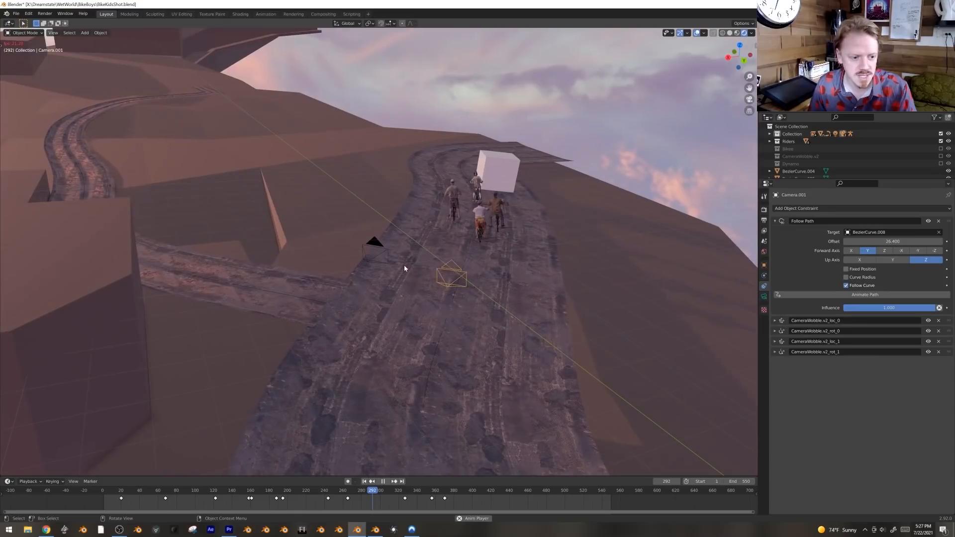
Step: Make Camera.002 the active scene camera and scrub through the later part of the shot in its view
left_click(385, 242)
key("ctrl+KP_0")
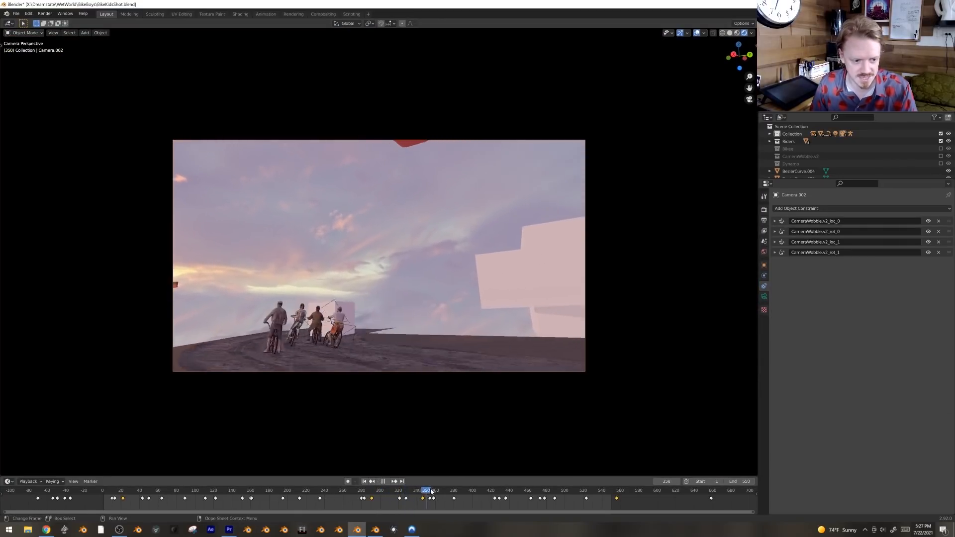
left_click(455, 491)
left_click_drag(456, 490, 600, 491)
key("Escape")
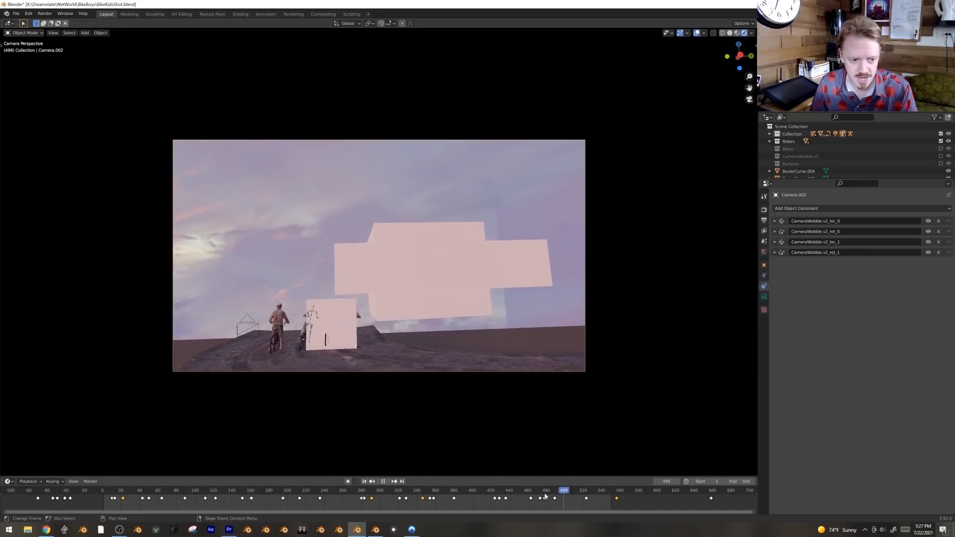
Step: Examine Camera.002's Camera Shakify settings for the Handycam Run shake
left_click(764, 297)
scroll(855, 365, "down", 2)
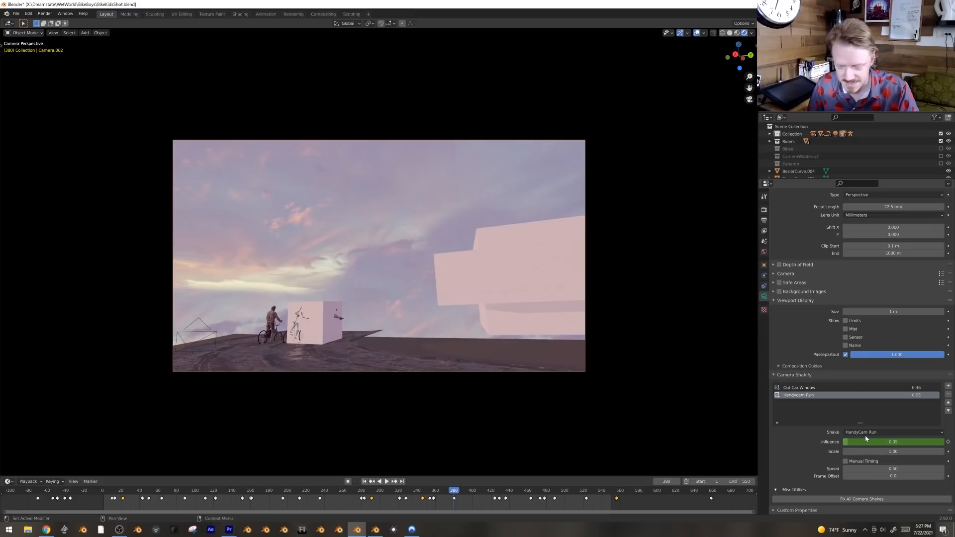
key("space")
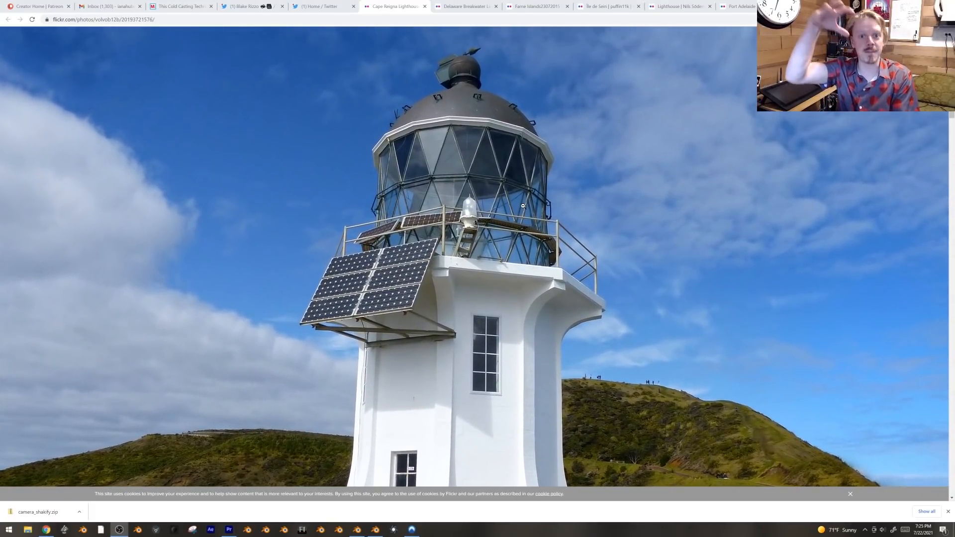
Step: Look through the Flickr lighthouse reference photos in the open browser tabs, enlarging the Île de Sein tower
left_click(522, 206)
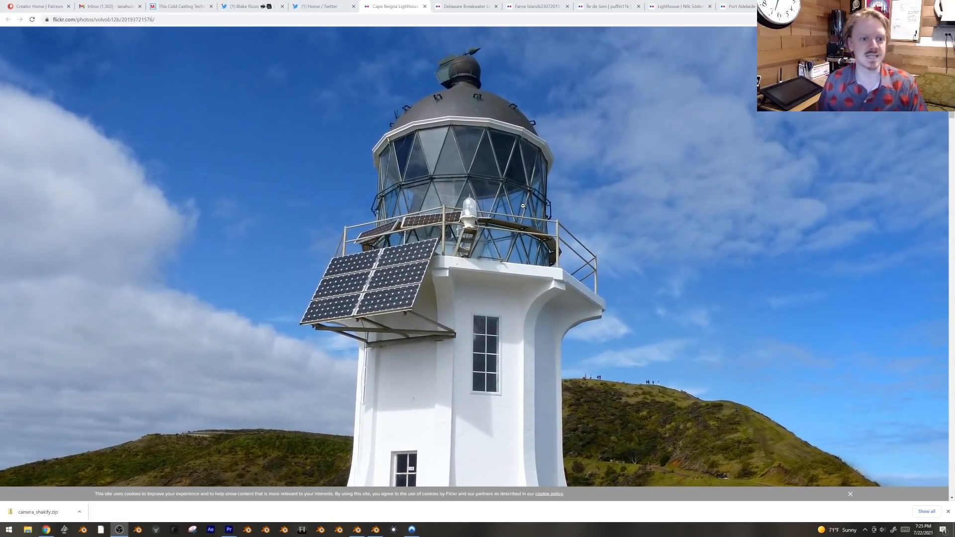
key("ctrl+Tab")
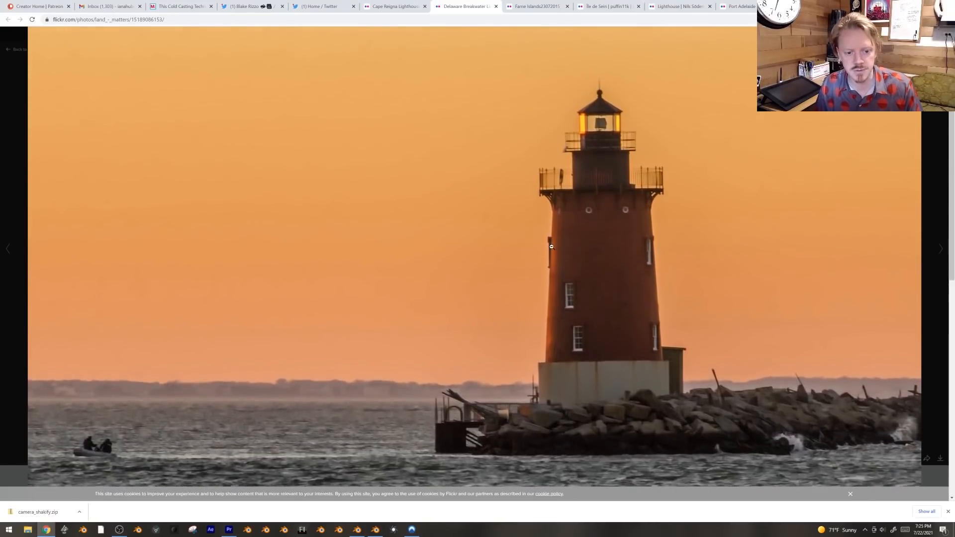
key("ctrl+Tab")
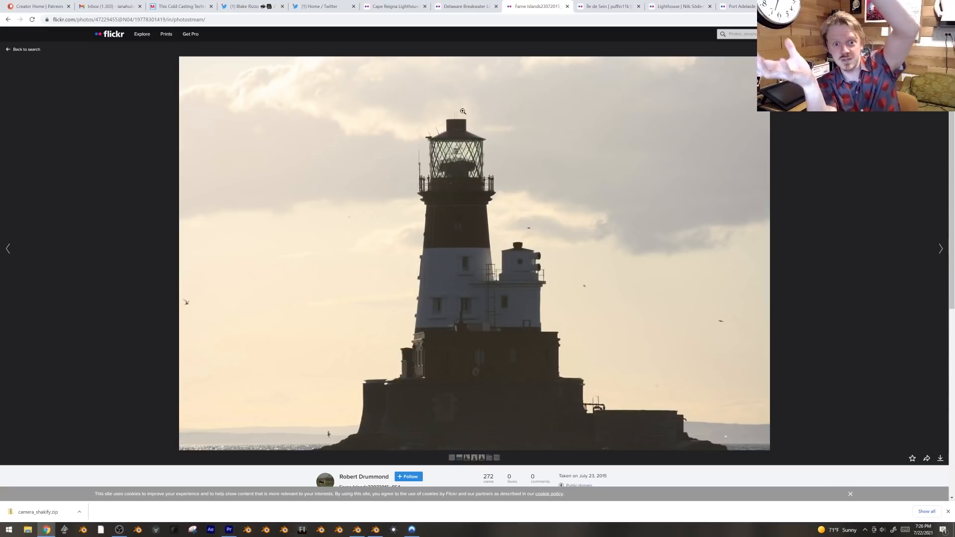
key("ctrl+Tab")
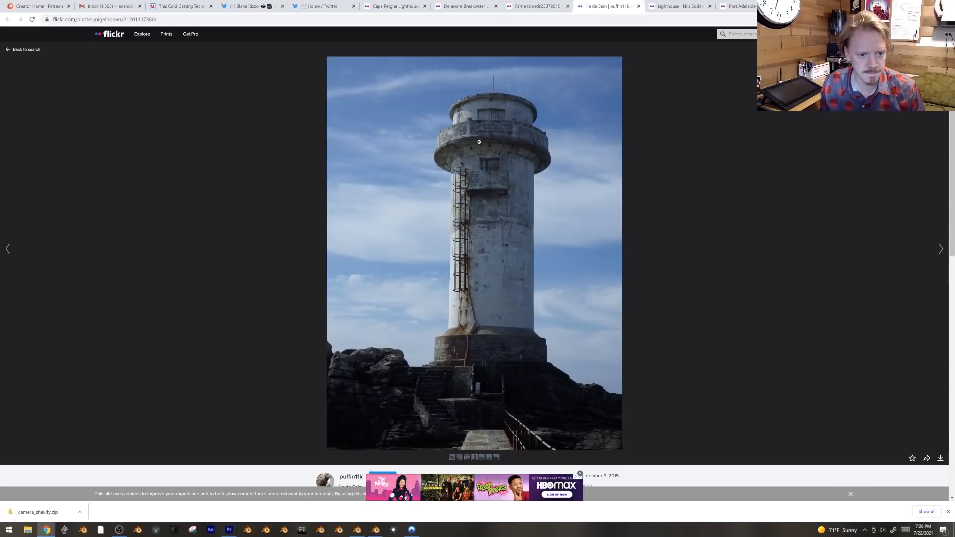
left_click(492, 194)
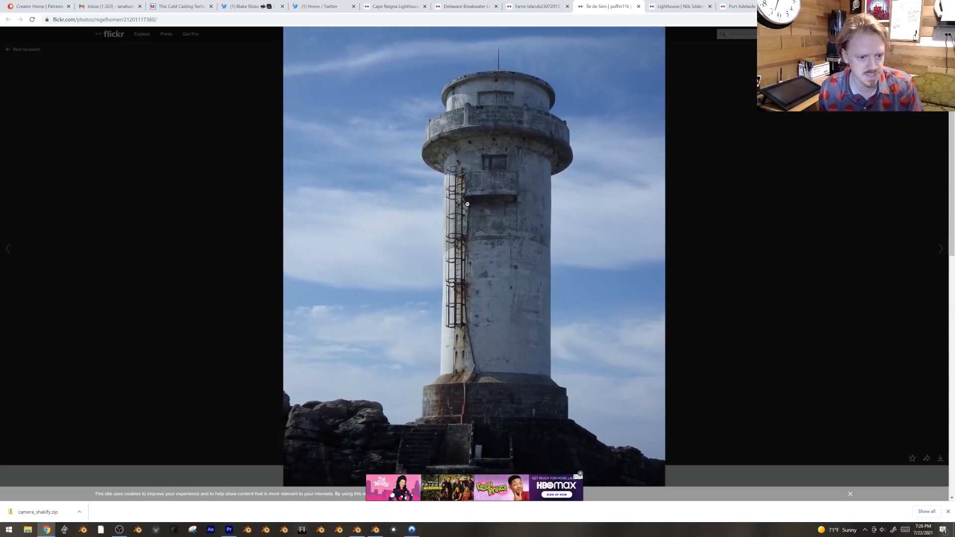
key("ctrl+Tab")
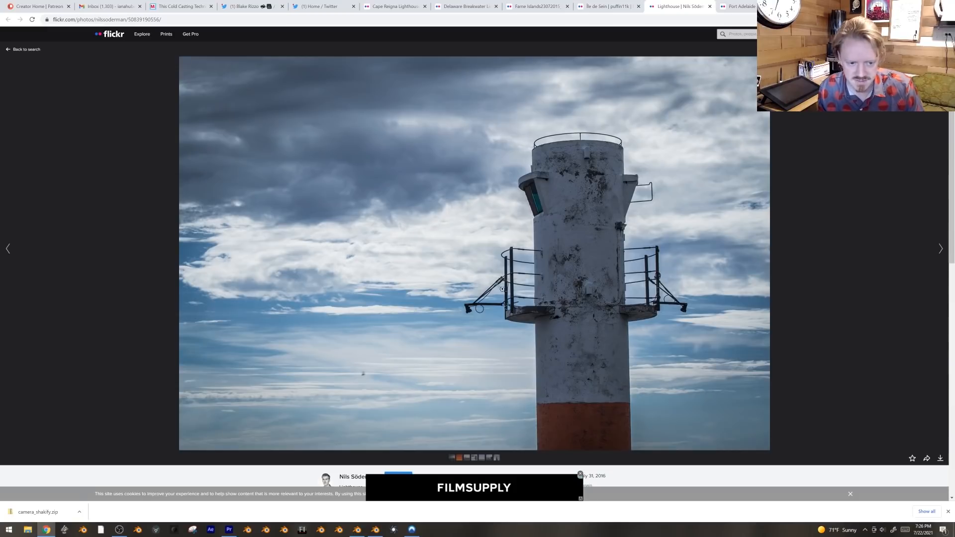
key("ctrl+Tab")
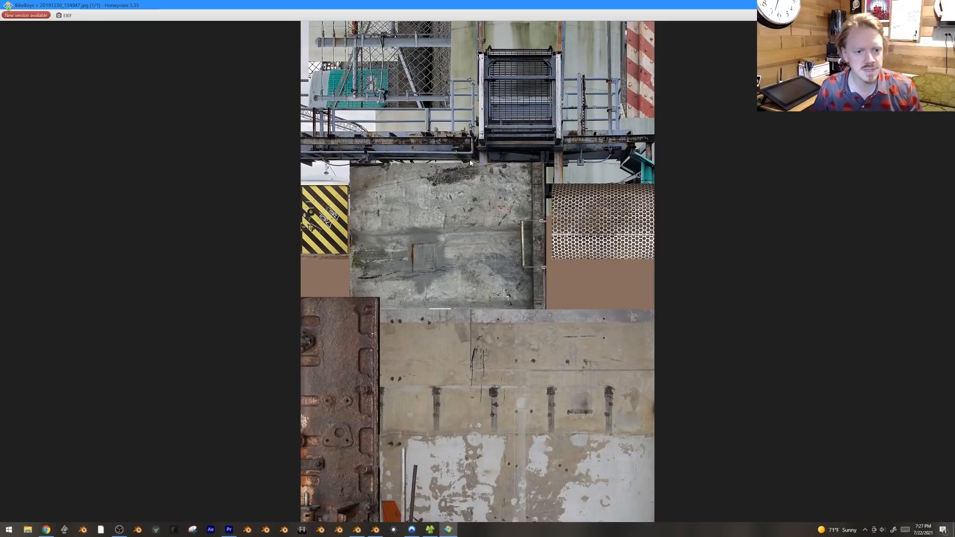
Step: Examine the assembled texture image up close, from the railings and grating to the concrete, rust and peeling-paint areas
scroll(468, 161, "up", 3)
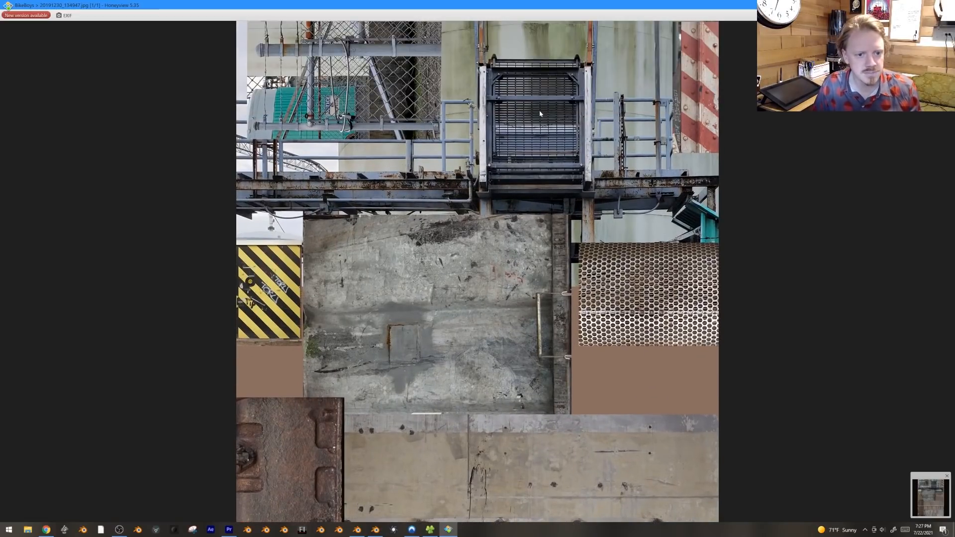
left_click_drag(536, 246, 537, 157)
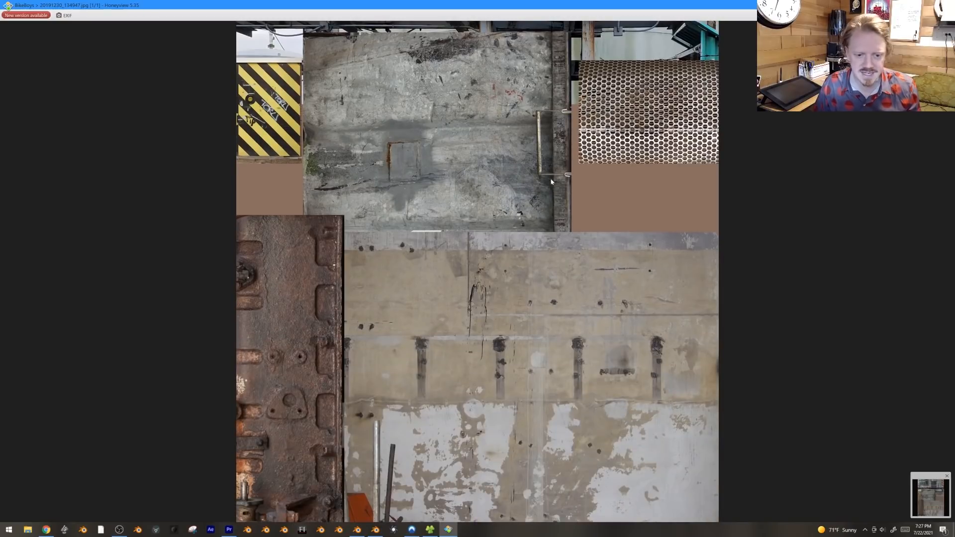
left_click_drag(520, 199, 532, 321)
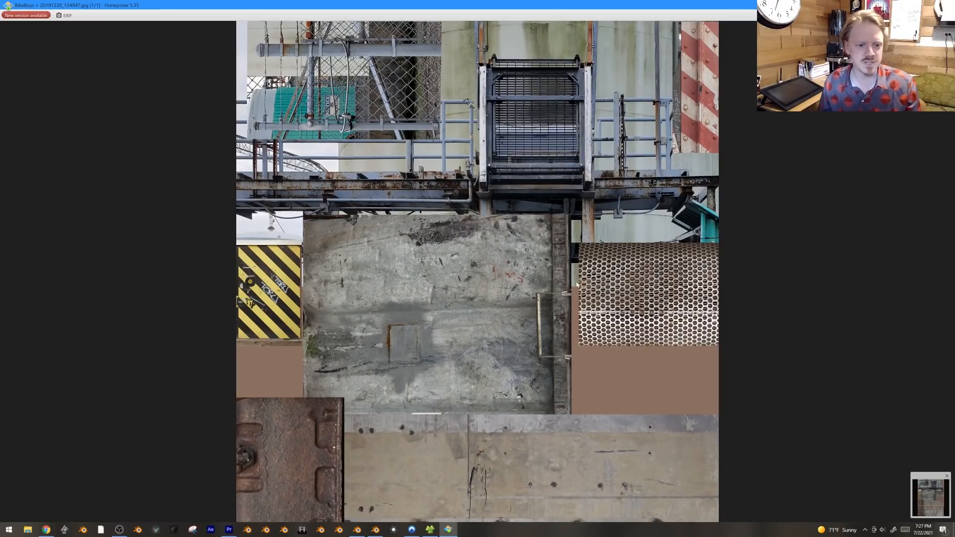
scroll(592, 249, "down", 3)
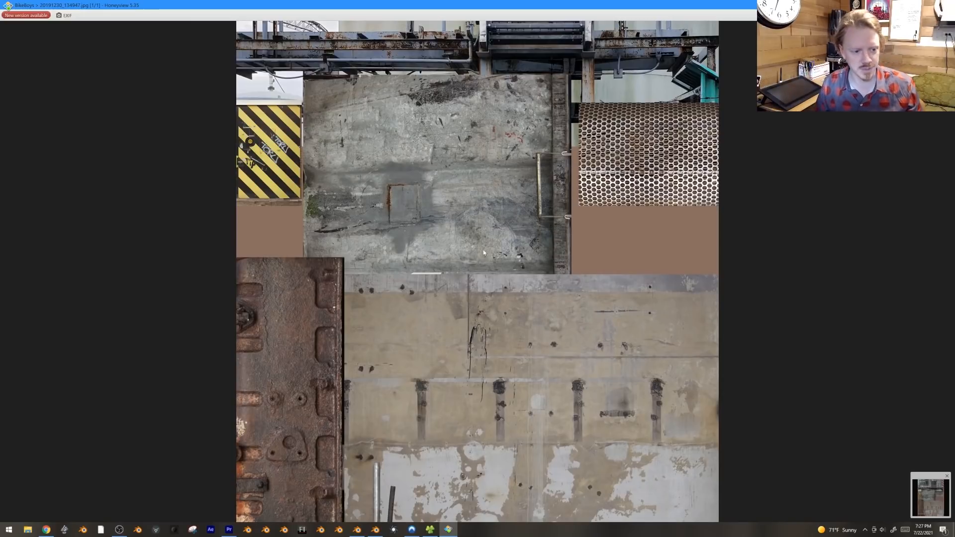
scroll(479, 315, "down", 1)
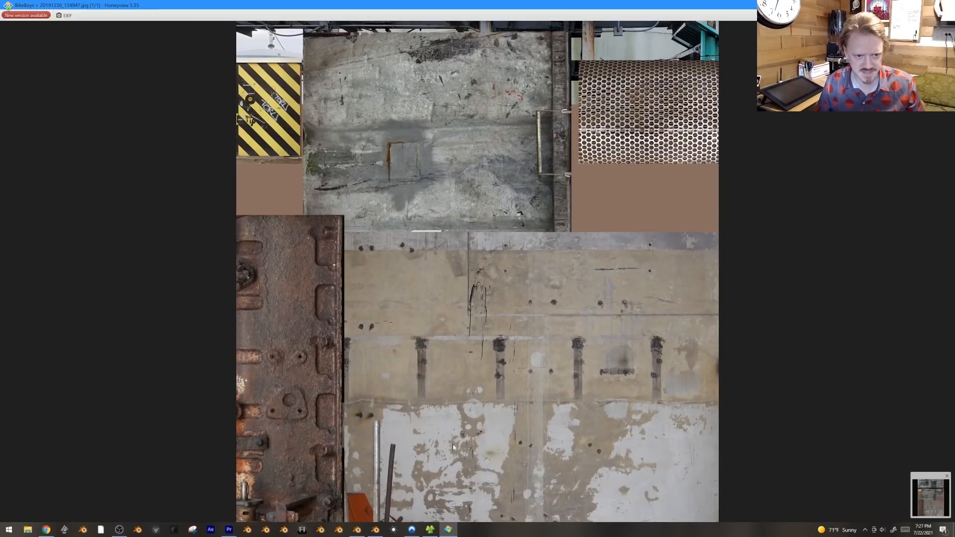
scroll(542, 271, "up", 1)
scroll(550, 289, "up", 2)
scroll(556, 323, "down", 2)
scroll(484, 349, "up", 2)
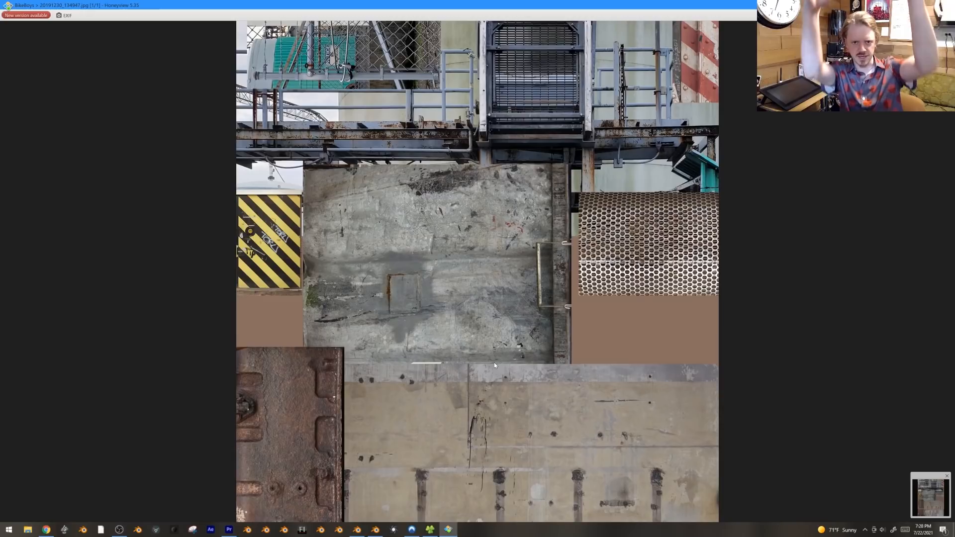
scroll(488, 298, "down", 2)
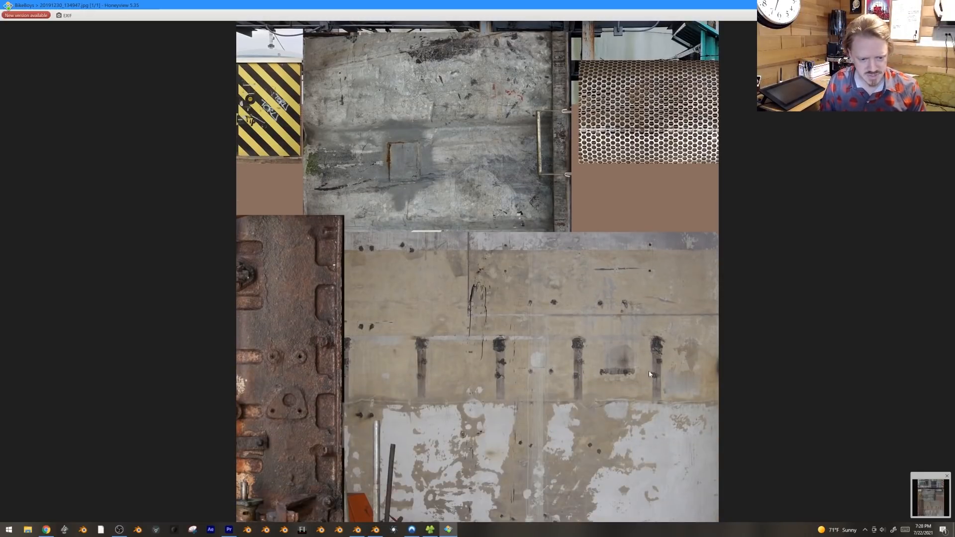
scroll(594, 318, "up", 1)
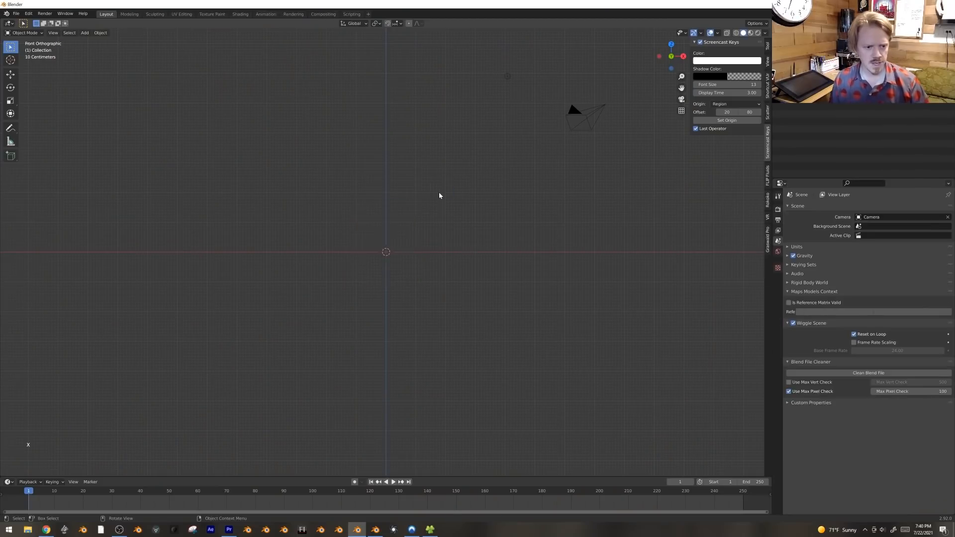
Step: Delete the selected default object and add a cylinder with 48 vertices at the world origin
key("x")
left_click(439, 196)
key("shift+a")
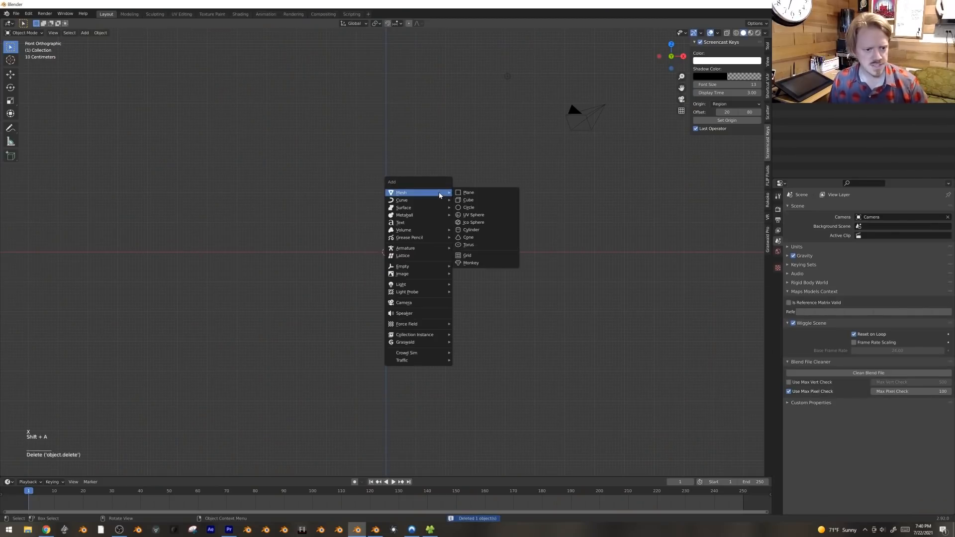
left_click(498, 230)
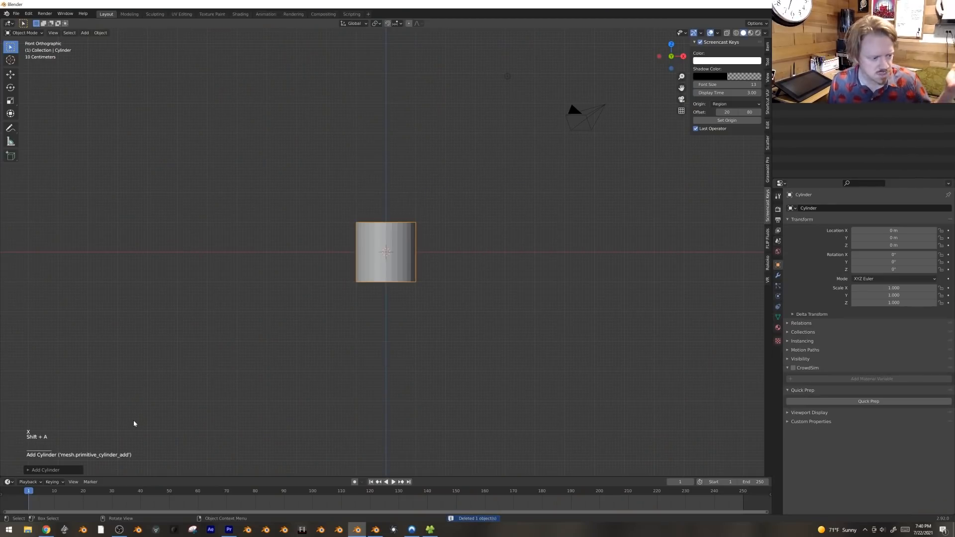
left_click(32, 472)
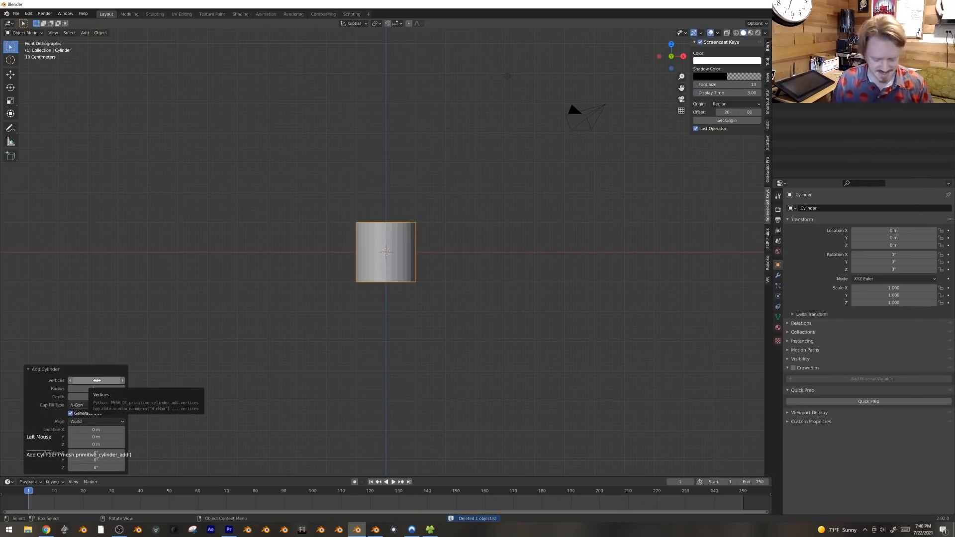
double_click(97, 380)
type("48")
key("Return")
Step: Enter Edit Mode and raise the cylinder's top face about 2.4 m along Z
middle_click_drag(403, 232, 407, 279)
key("Tab")
key("3")
left_click(392, 234)
key("g")
key("z")
left_click(438, 170)
key("KP_1")
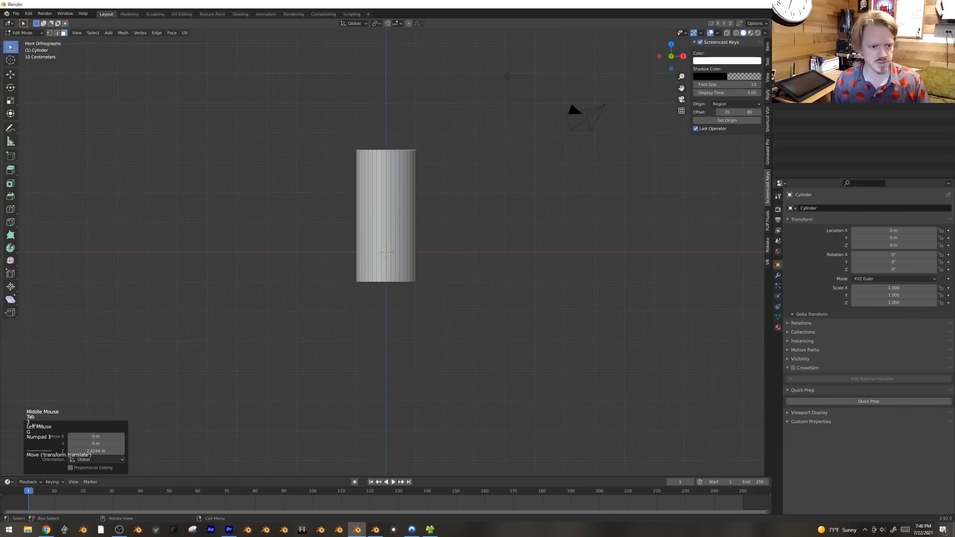
Step: Taper the cylinder by scaling down its top face and adjust that face's height along Z
key("s")
left_click(499, 163)
key("g")
key("z")
left_click(505, 217)
key("s")
left_click(511, 213)
key("g")
key("z")
left_click(514, 184)
middle_click_drag(469, 241, 431, 228)
key("KP_1")
Step: Add a horizontal loop cut low on the cylinder and extrude the lower section's +X half outward into a rounded ledge
key("ctrl+r")
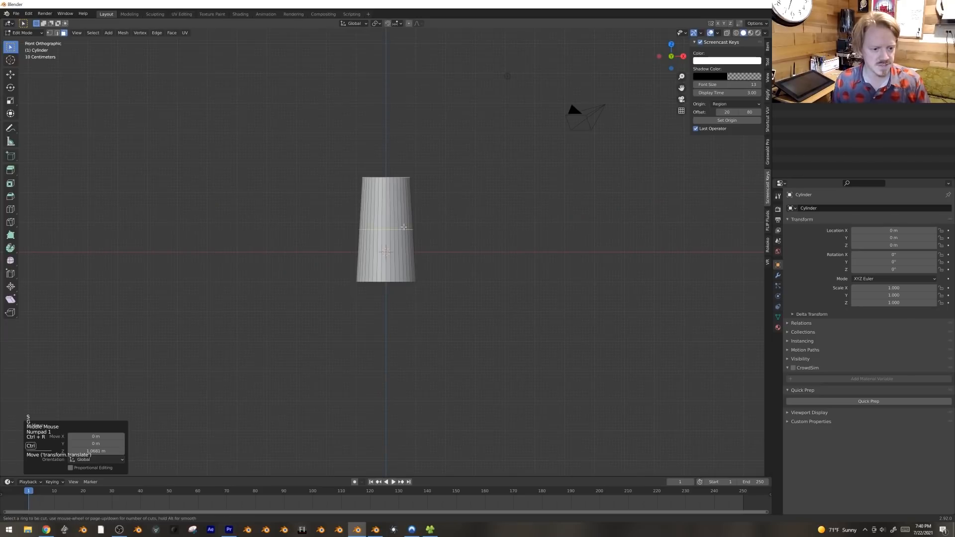
key("3")
key("alt+z")
key("c")
left_click_drag(393, 266, 426, 269)
right_click(426, 269)
key("alt+z")
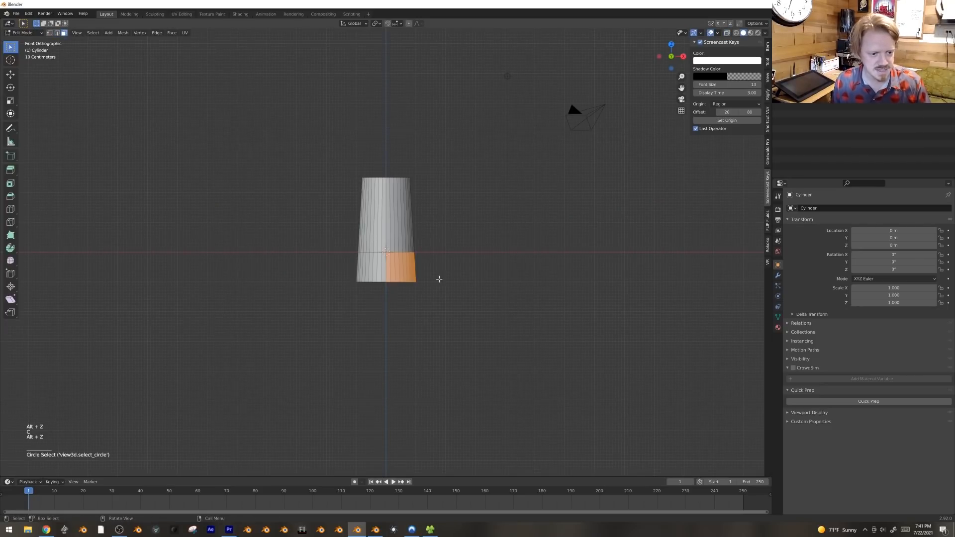
key("e")
left_click(464, 266)
middle_click_drag(465, 266, 403, 294)
Step: Duplicate the tower's circular bottom face about 1.4 m along X, raise it within the ledge and enlarge it slightly
left_click(387, 291)
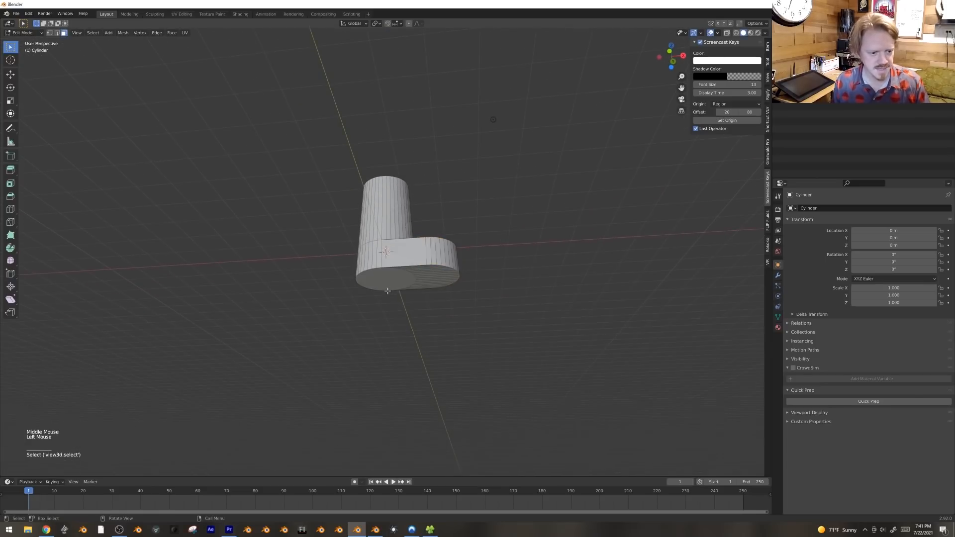
key("shift+d")
left_click(455, 277)
key("g")
key("z")
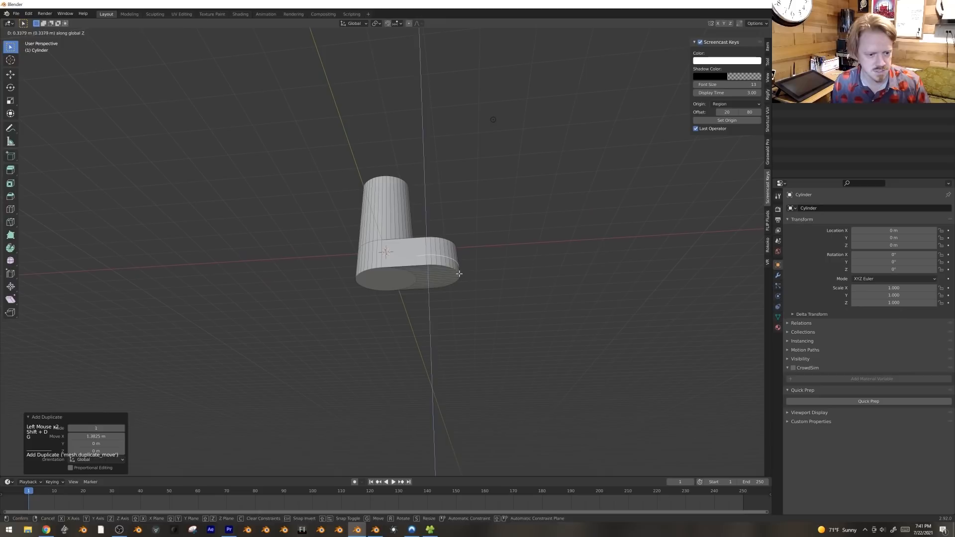
key("s")
left_click(462, 275)
Step: Extrude the duplicated disc about 1.1 m downward into a short cylinder and select its linked geometry
key("e")
left_click(490, 309)
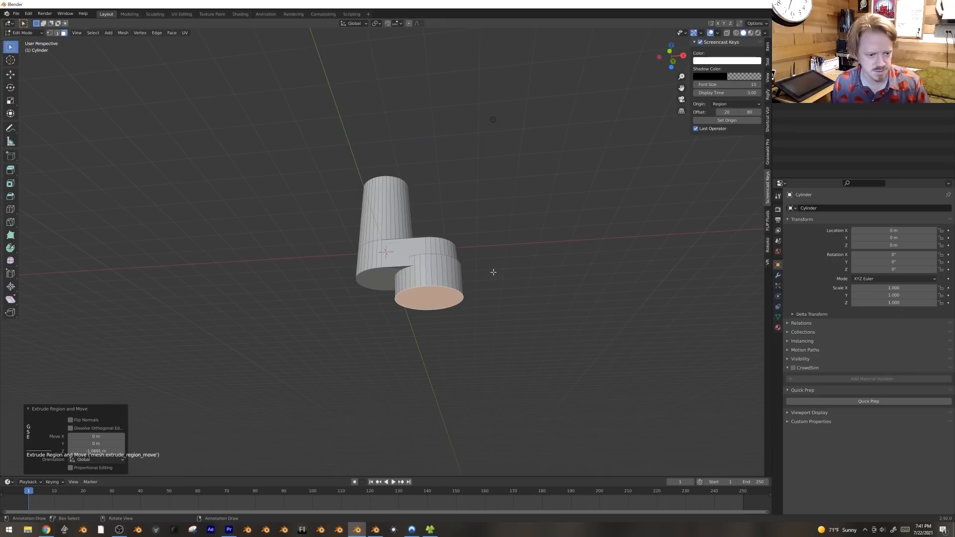
key("ctrl+l")
Step: Form a chamfered stub under the tower by insetting its bottom face about 0.36 m, extruding it downward and beveling about 0.4 m
middle_click_drag(492, 250, 480, 314)
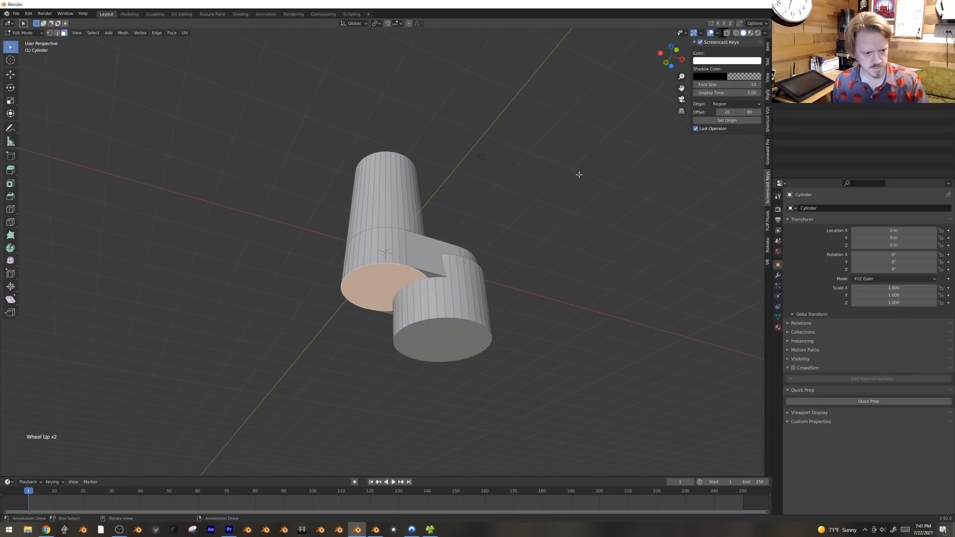
key("i")
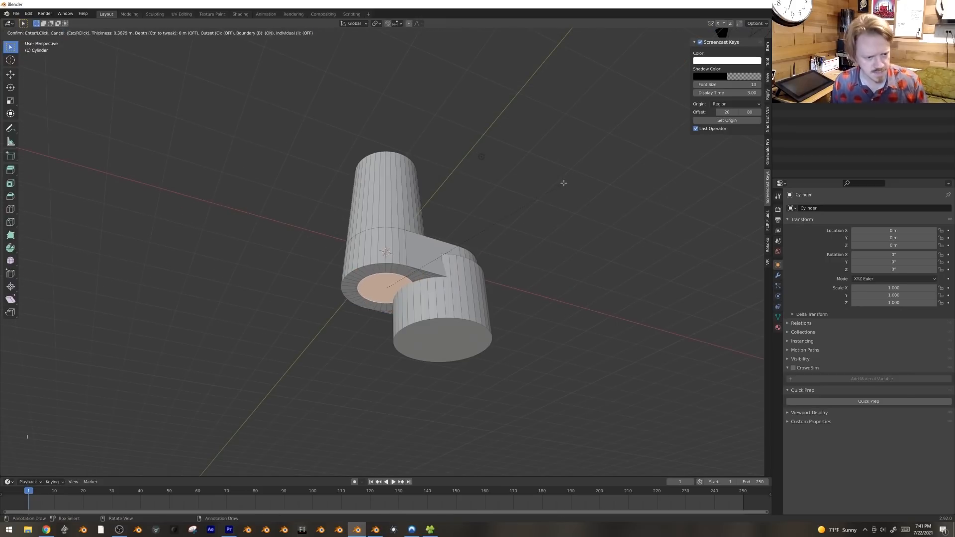
left_click(563, 184)
key("e")
left_click(571, 209)
key("ctrl+b")
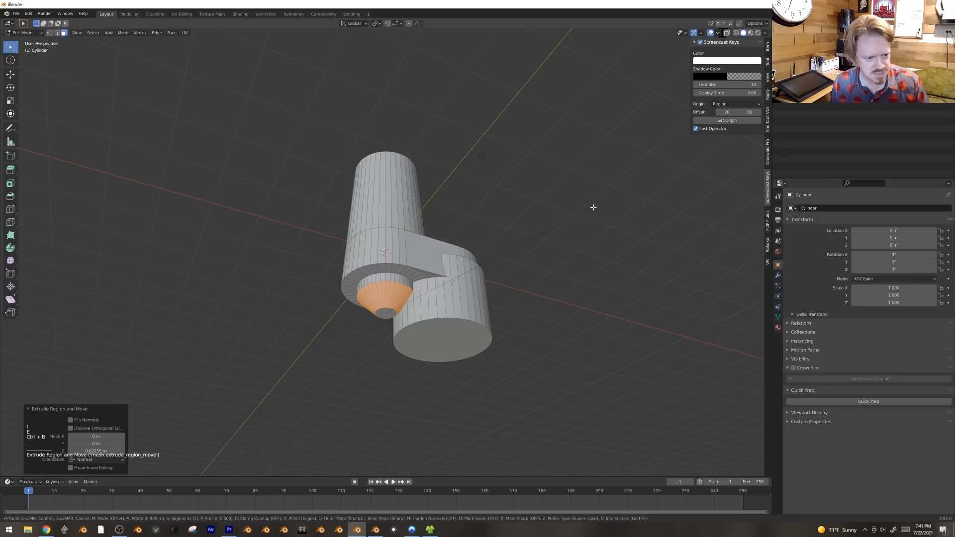
left_click(592, 207)
Step: Inset the upper face of the wide lower cylinder and extrude it about 0.5 m upward through the ledge
key("Tab")
middle_click_drag(488, 232, 436, 291)
scroll(469, 324, "down", 2)
key("Tab")
key("2")
scroll(442, 272, "up", 3)
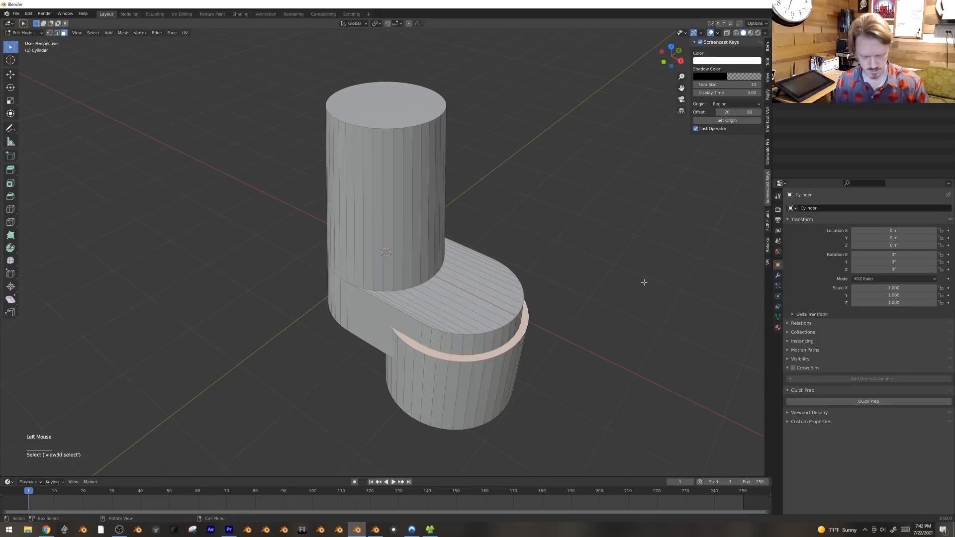
key("i")
left_click(634, 282)
key("e")
left_click(633, 258)
Step: Extrude the raised disc on the ledge upward again and scale its top down to form a tapered cone
key("e")
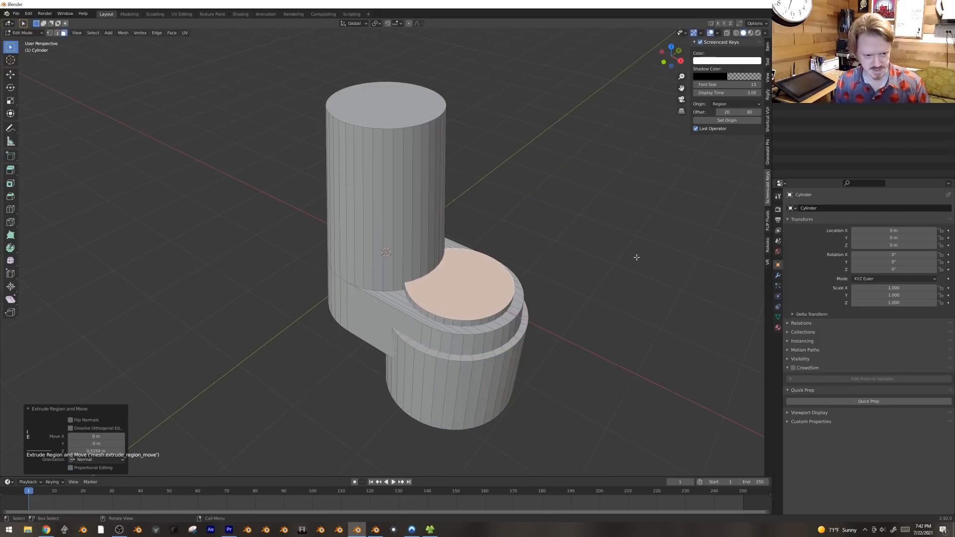
key("s")
middle_click_drag(529, 209, 477, 302)
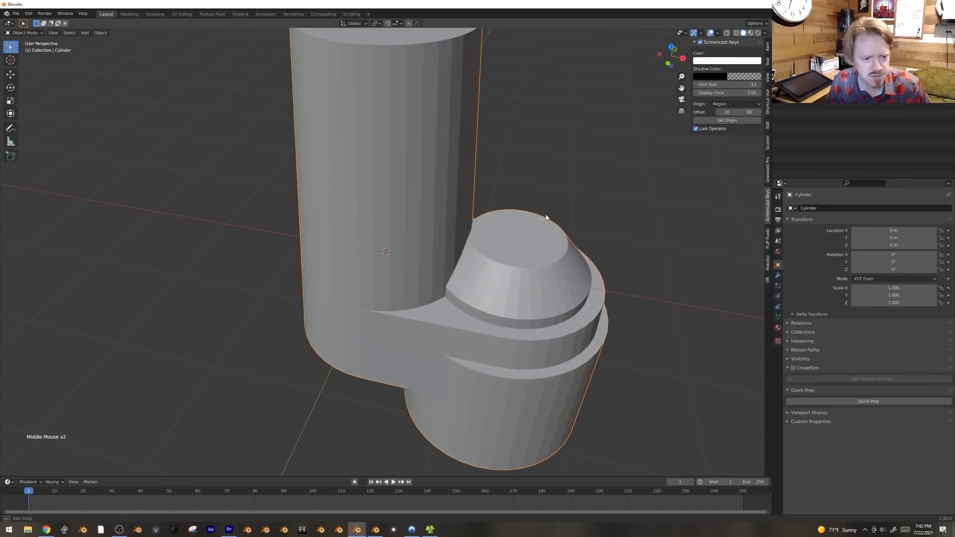
key("Tab")
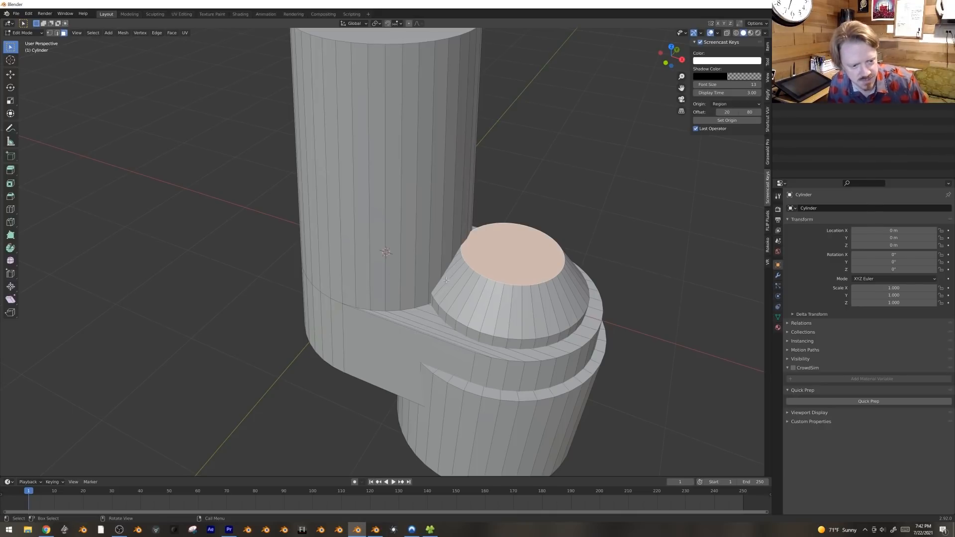
key("Tab")
scroll(448, 284, "up", 3)
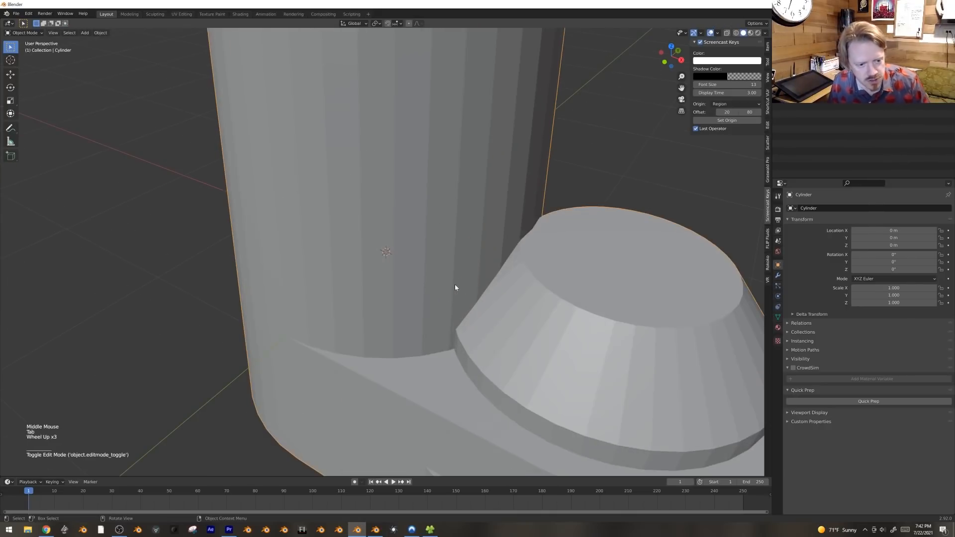
key("Tab")
scroll(490, 281, "down", 2)
middle_click_drag(490, 280, 504, 275)
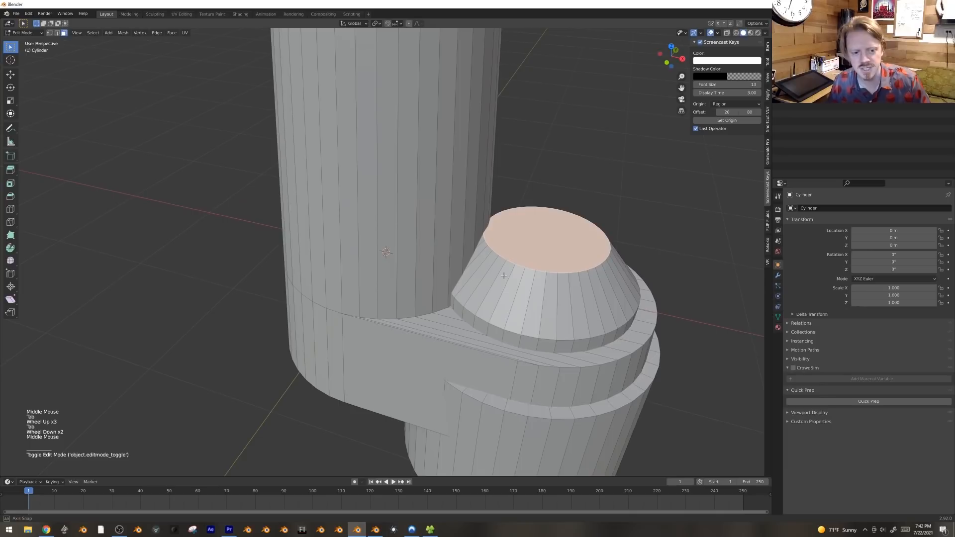
Step: Inset the cone's flat top slightly and extrude it about 0.05 m downward to leave a thin rim
key("i")
left_click(554, 164)
key("e")
left_click(553, 169)
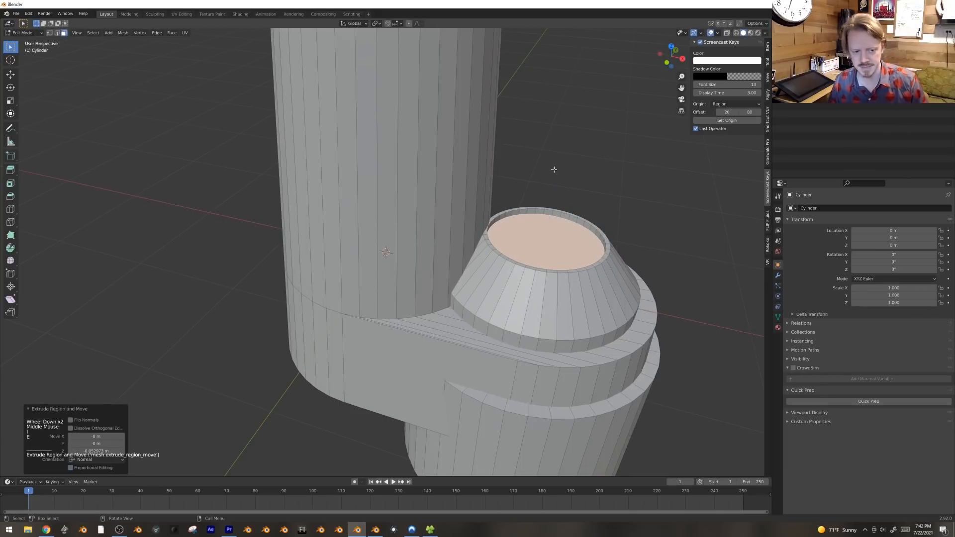
Step: Inset the recessed face and extrude it about 0.24 m upward into a short cap above the cone
key("i")
left_click(598, 157)
key("e")
left_click(597, 147)
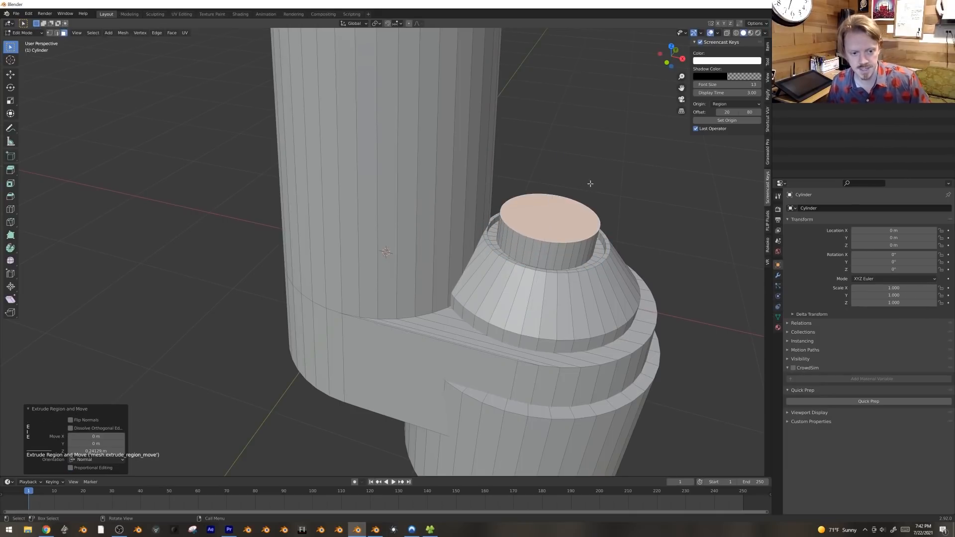
Step: Extrude the wide cylinder's bottom face downward, scale it down into a taper and adjust its height by about 0.14 m
scroll(564, 234, "down", 6)
middle_click_drag(562, 239, 568, 217)
middle_click_drag(453, 231, 438, 214)
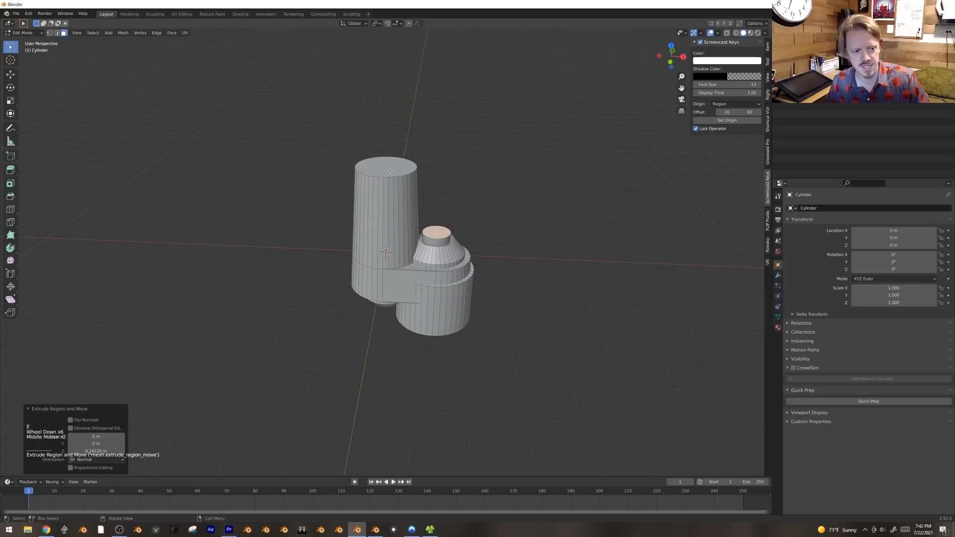
left_click(378, 165)
middle_click_drag(378, 165, 439, 239)
left_click(437, 330)
key("e")
left_click(512, 350)
key("s")
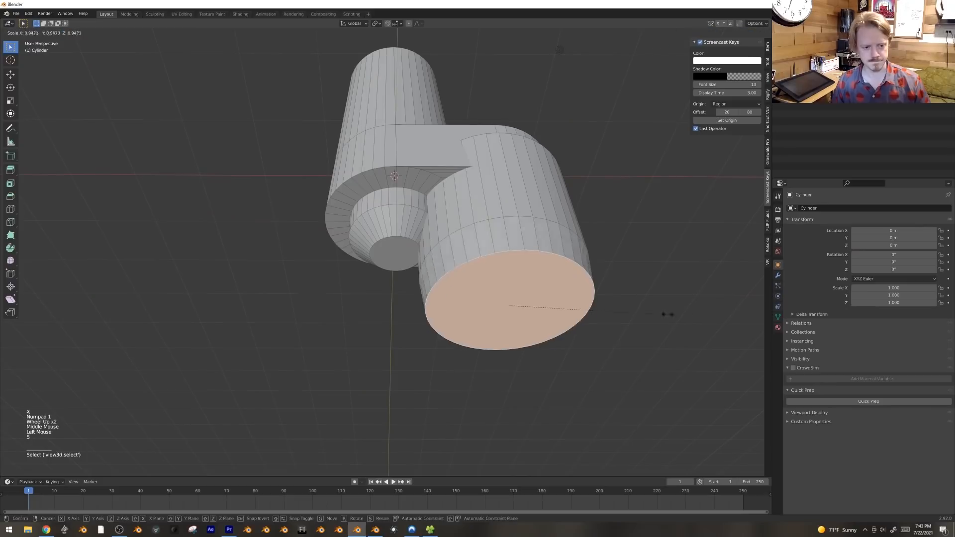
left_click(631, 307)
key("KP_1")
key("g")
left_click(629, 316)
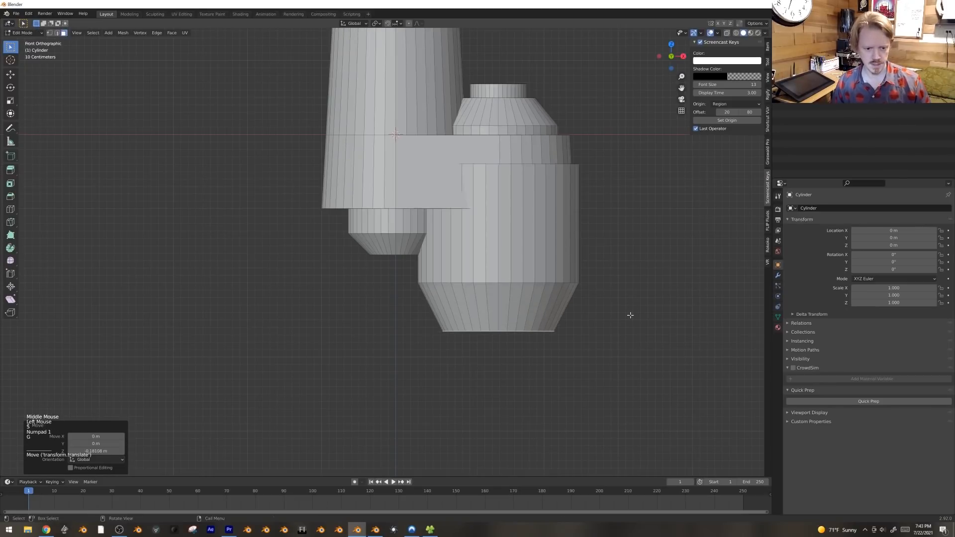
Step: Add a loop cut low on the wide cylinder and extrude the resulting face band about 0.42 m outward along its normals into a flange
middle_click_drag(629, 316, 572, 316)
scroll(547, 288, "down", 4)
middle_click_drag(524, 265, 468, 298)
key("ctrl+r")
left_click(465, 297)
left_click(465, 307)
key("3")
left_click(437, 279, "alt")
left_click(462, 294, "alt")
key("alt+e")
left_click(522, 295)
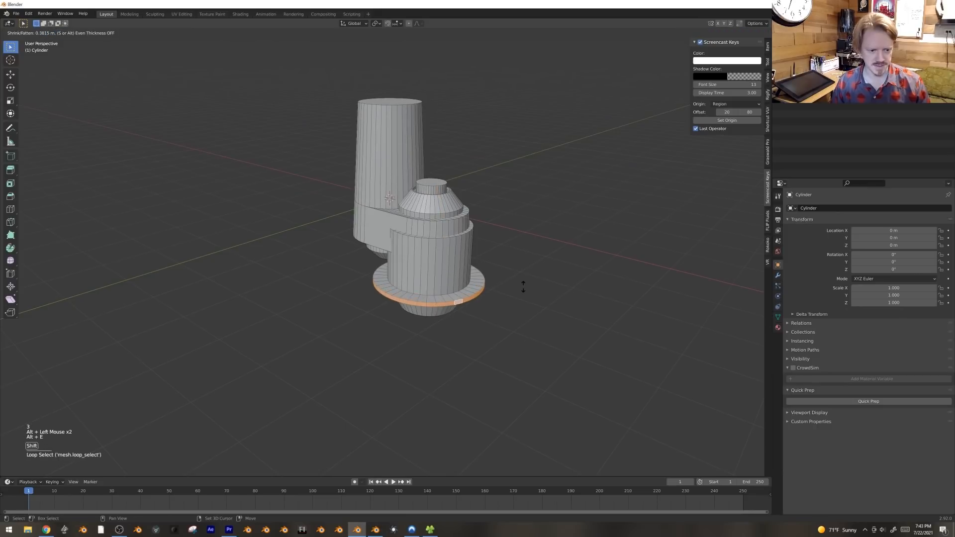
left_click(525, 288)
Step: Thin the flange's outer rim by scaling it along Z and nudge it vertically to centre it on the band
middle_click_drag(525, 287, 462, 242)
scroll(514, 282, "up", 3)
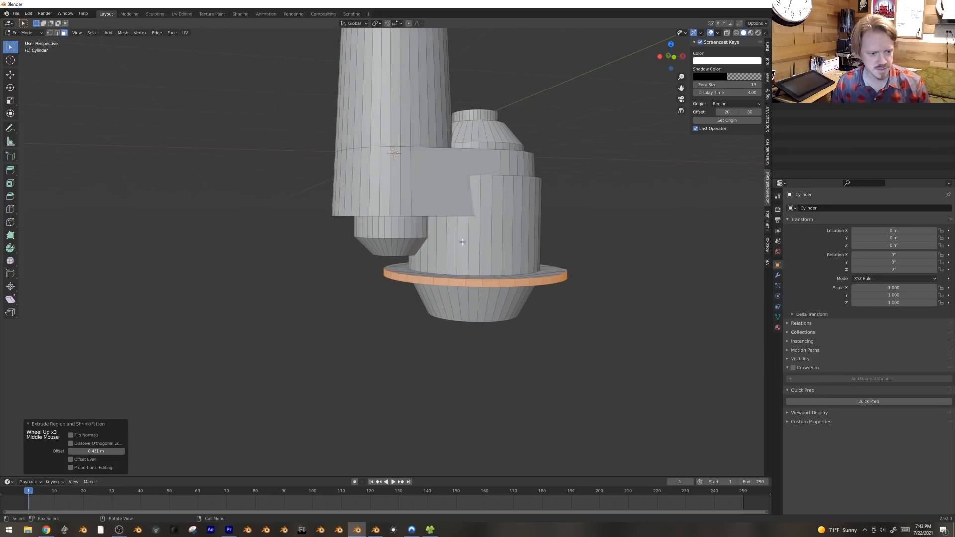
middle_click_drag(440, 273, 462, 272)
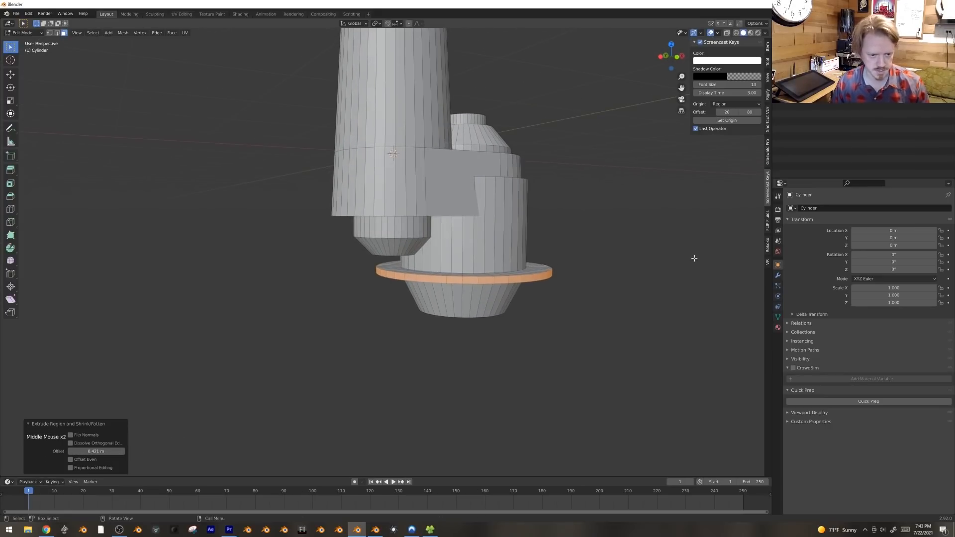
key("s")
key("z")
left_click(545, 268)
key("g")
key("z")
left_click(545, 267)
key("KP_1")
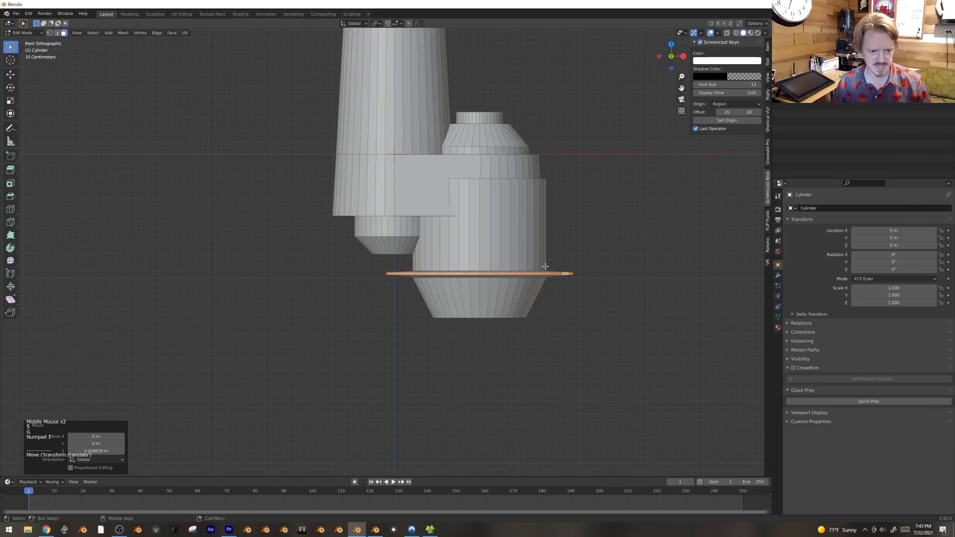
Step: Select the flange's -X half through the mesh and lower it about 0.33 m along Z to create a stepped walkway
key("1")
key("alt+z")
key("alt+a")
key("b")
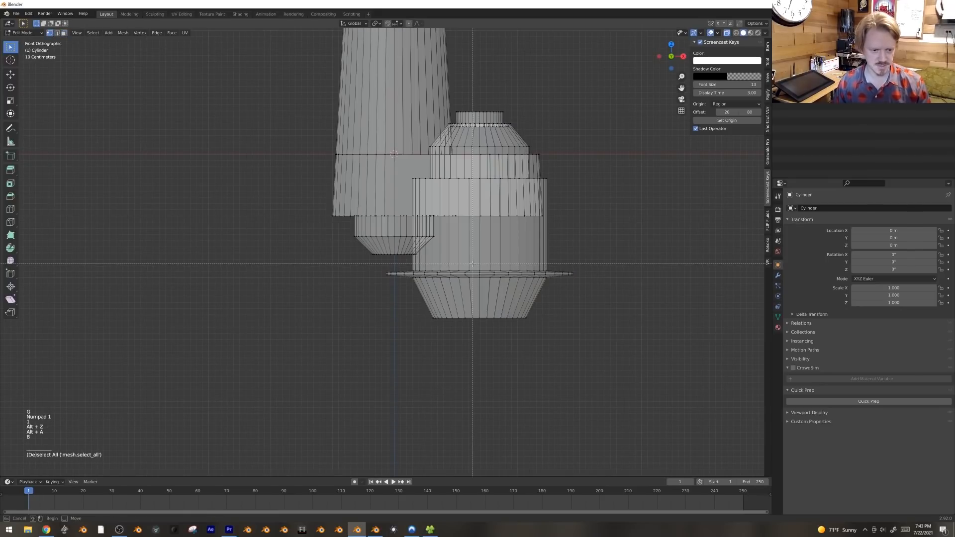
left_click_drag(473, 263, 373, 293)
key("g")
key("z")
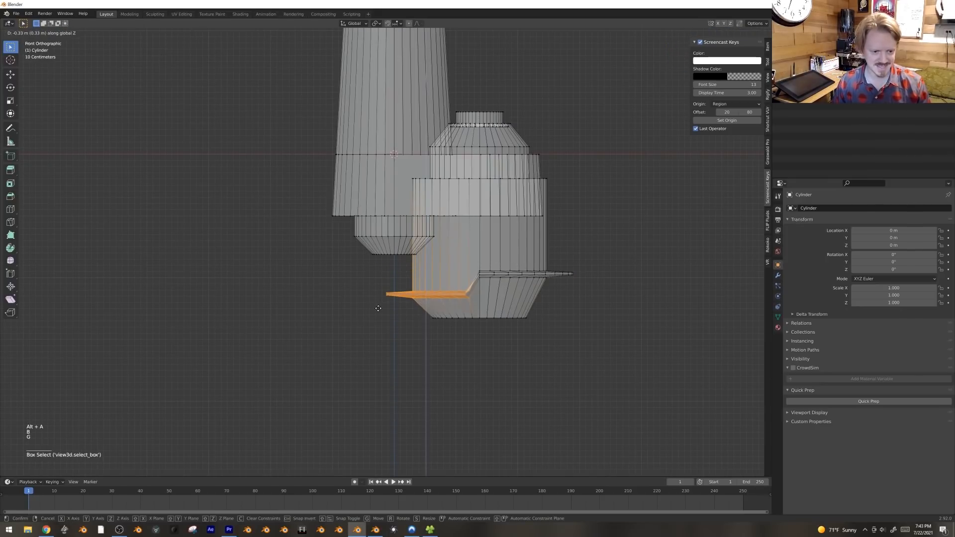
left_click(378, 308)
key("Tab")
key("alt+z")
middle_click_drag(495, 247, 564, 253)
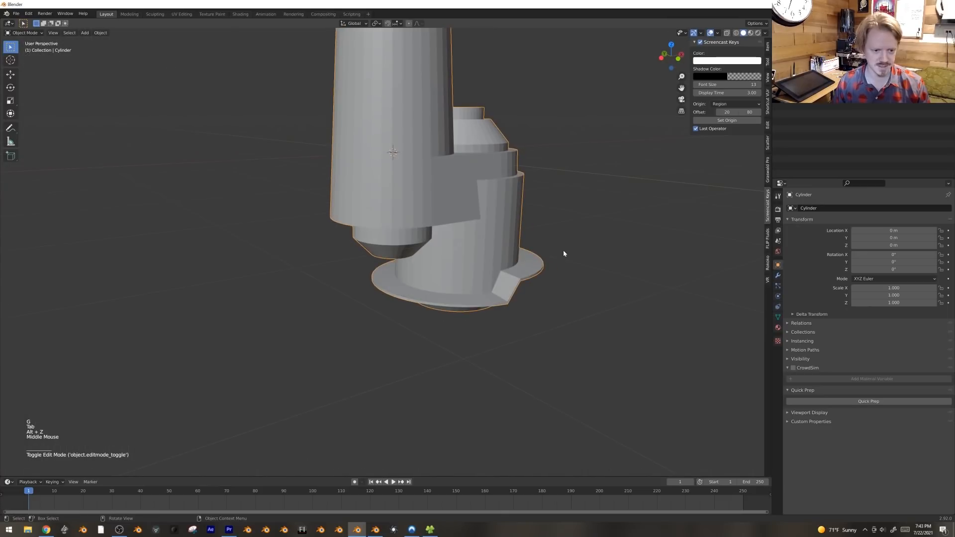
middle_click_drag(433, 278, 488, 250)
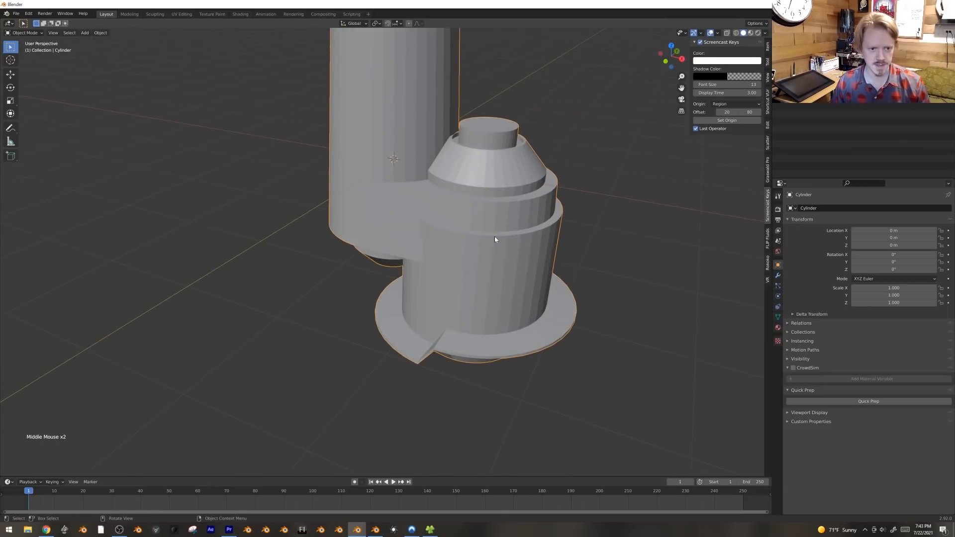
scroll(499, 241, "down", 3)
key("KP_1")
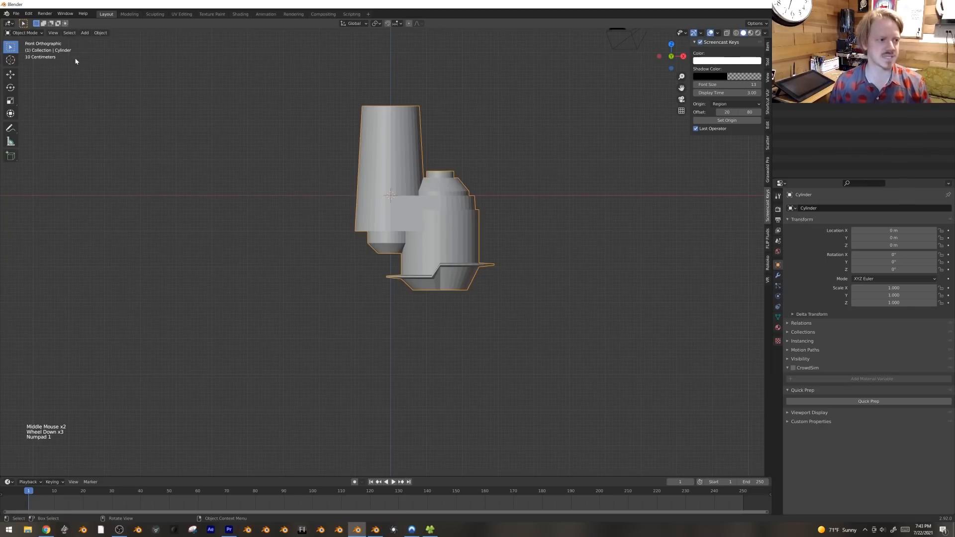
Step: Append the DUDE human figure from dude.blend as a scale reference
left_click(18, 15)
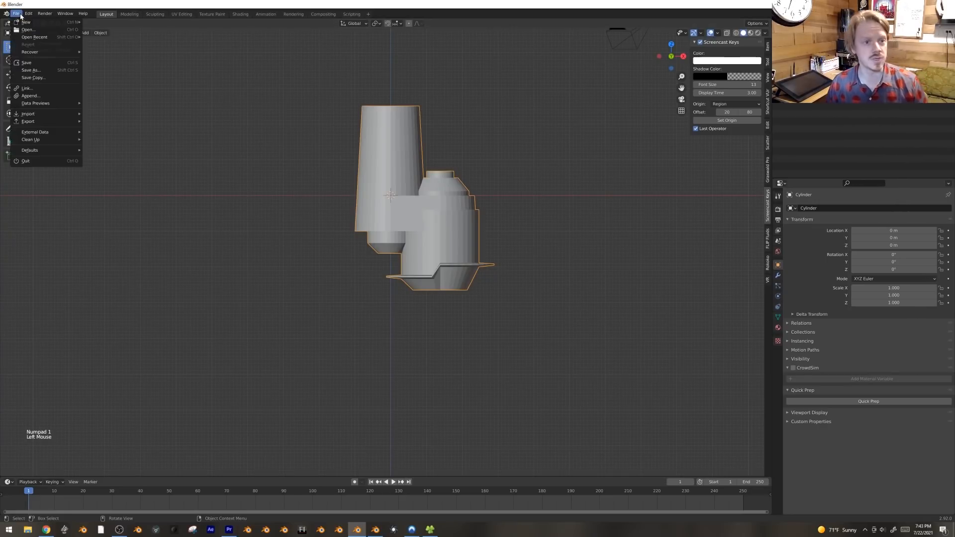
left_click(46, 96)
double_click(676, 129)
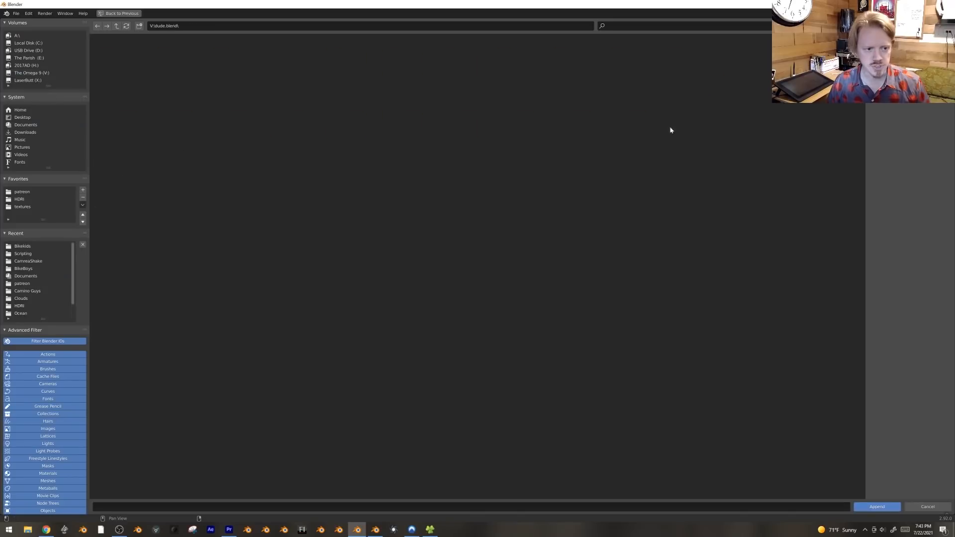
double_click(298, 68)
double_click(132, 71)
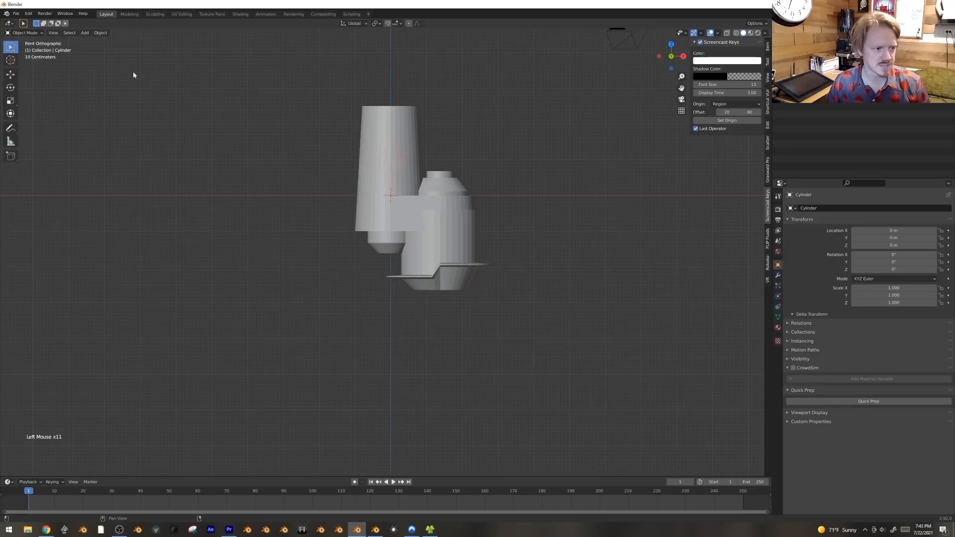
Step: Scale the tower up to about 1.85 and move it so the human figure stands on the flange's higher side
left_click(426, 262)
key("s")
left_click(672, 245)
key("g")
left_click(552, 103)
key("s")
left_click(523, 108)
key("g")
left_click(533, 126)
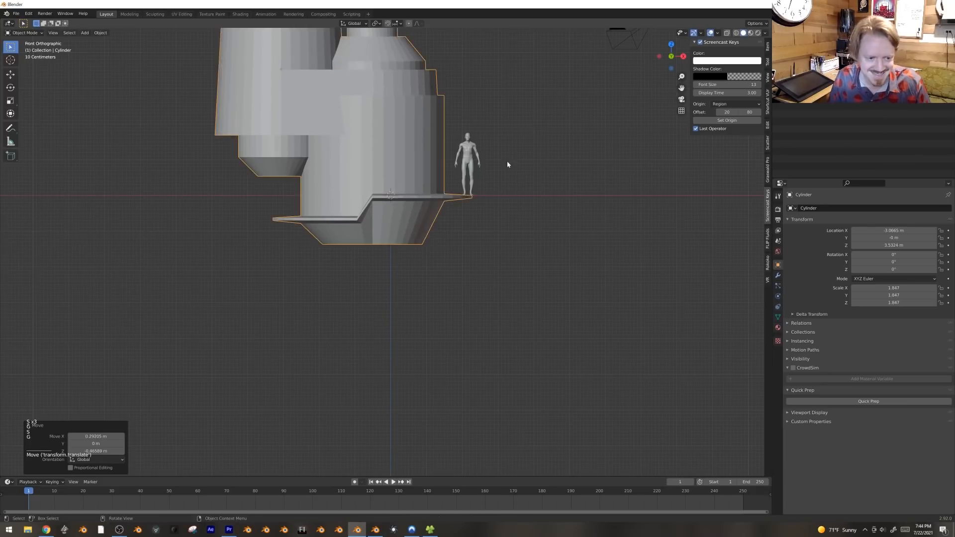
Step: Select the top faces along the flange's higher half and flatten them by scaling to 0 along Z
middle_click_drag(524, 138, 509, 173)
key("Tab")
key("3")
left_click(368, 231)
key("3")
left_click(332, 253)
middle_click_drag(332, 253, 580, 335)
left_click(412, 295, "ctrl")
key("s")
key("z")
left_click(509, 280)
key("Tab")
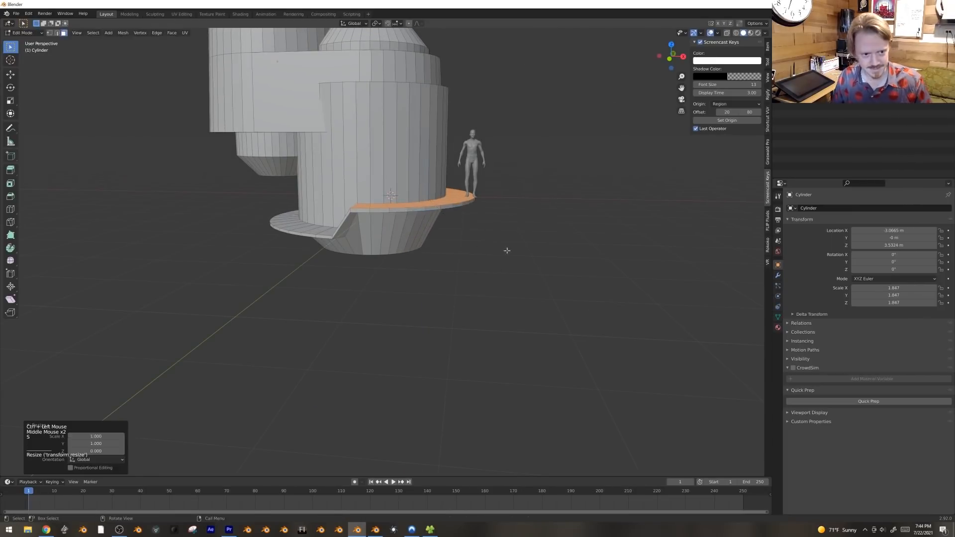
Step: Move the human figure about -4.87 m in X and 8.08 m in Z to stand on the tower's top
key("KP_1")
left_click(471, 163)
middle_click_drag(526, 171, 608, 345, "shift")
key("g")
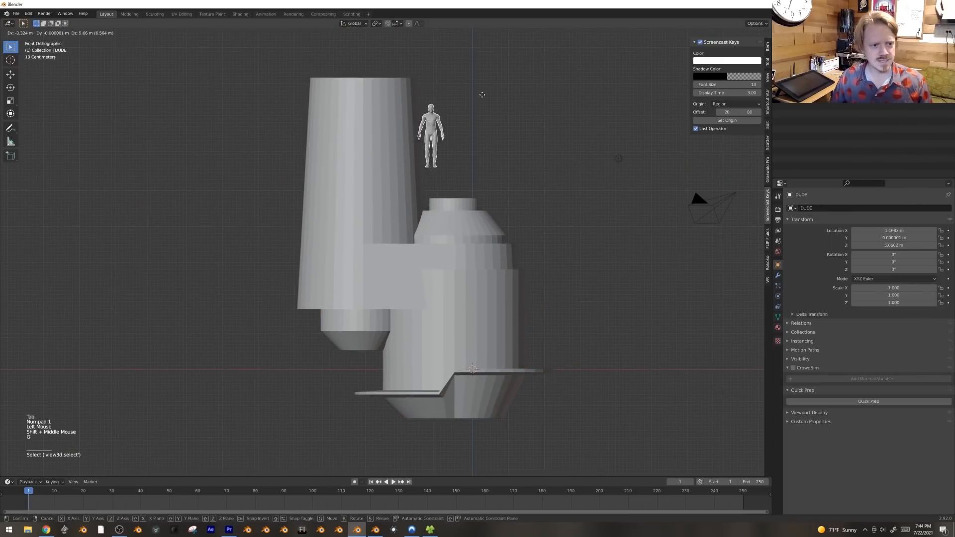
left_click(435, 60)
scroll(458, 183, "down", 2)
middle_click_drag(607, 213, 616, 222, "shift")
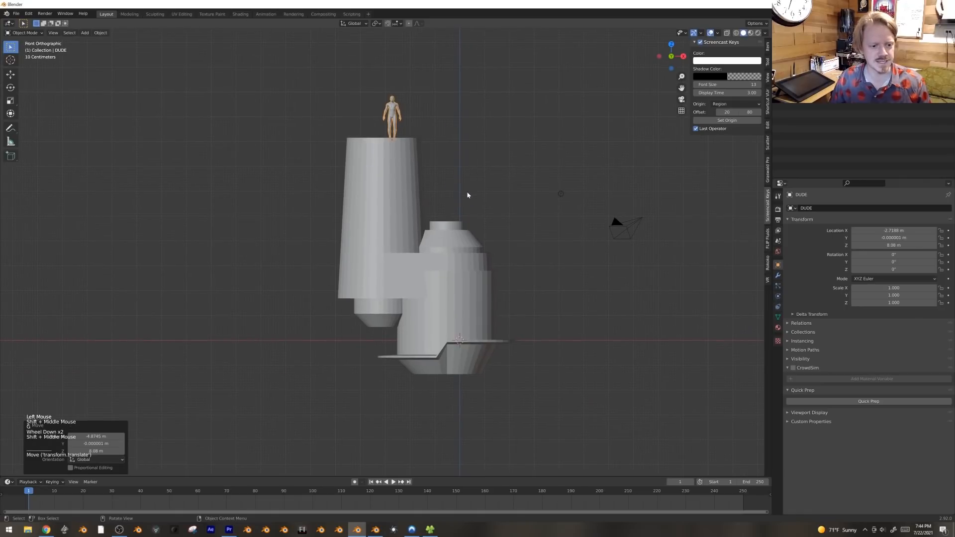
Step: Select the tower's top face beneath the figure, try an extrusion on it and undo that extrusion
left_click(405, 187)
middle_click_drag(405, 188, 412, 189)
key("Tab")
key("3")
left_click(408, 146)
middle_click_drag(408, 145, 437, 164, "shift")
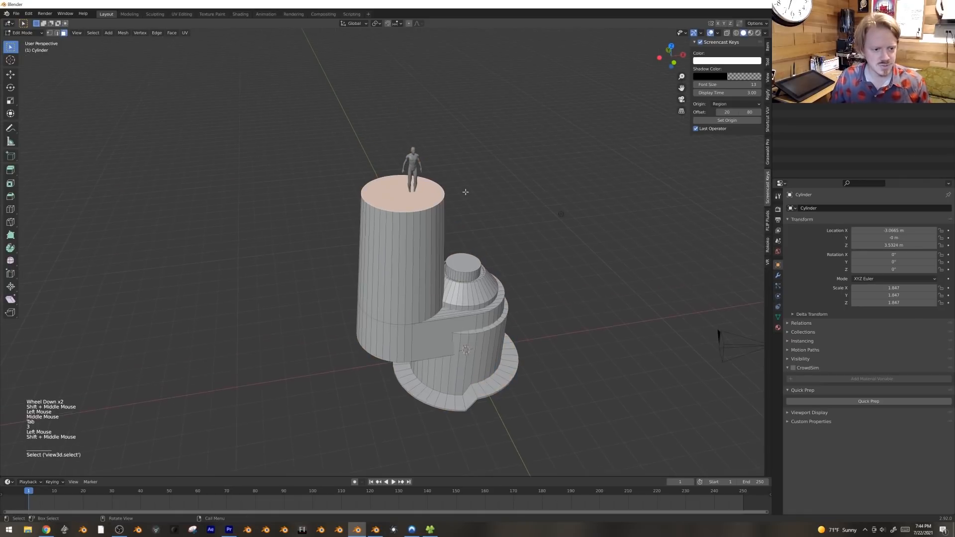
scroll(536, 165, "up", 2)
key("e")
key("ctrl+z")
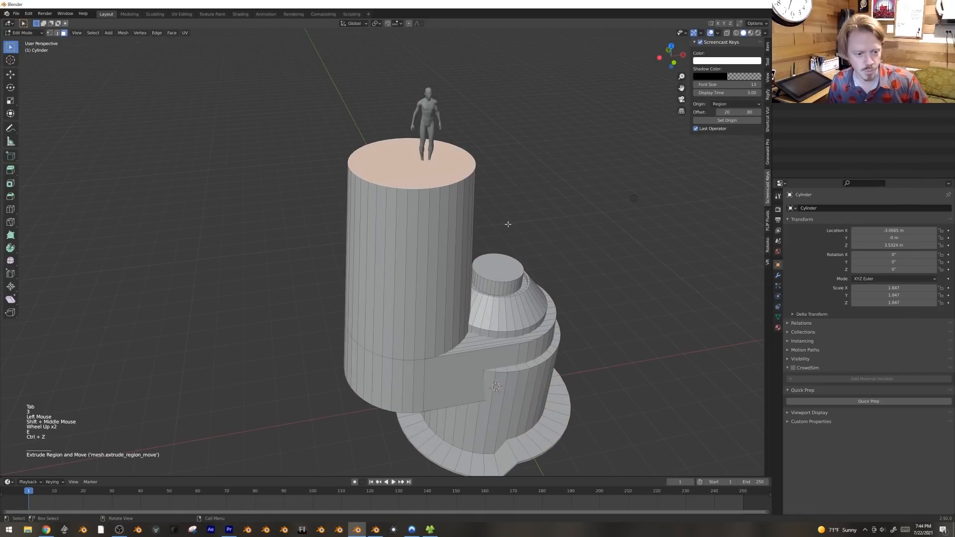
middle_click_drag(505, 219, 495, 209)
middle_click_drag(423, 156, 438, 176, "shift")
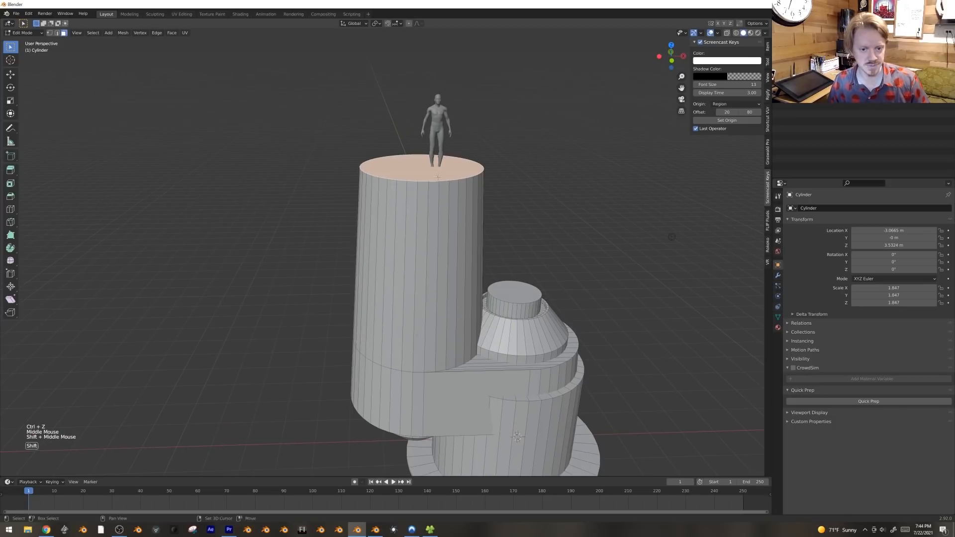
Step: Extrude the tower's top face and scale it outward into a thin overhanging rim
key("e")
left_click(537, 192)
key("s")
left_click(563, 199)
key("e")
left_click(560, 196)
key("e")
left_click(596, 204)
Step: Extrude the rim's top face in place, scale it to about 0.94 and raise it as a smaller stacked layer
middle_click_drag(601, 202, 534, 257)
scroll(492, 248, "up", 2)
key("e")
right_click(628, 273)
key("s")
left_click(619, 271)
key("e")
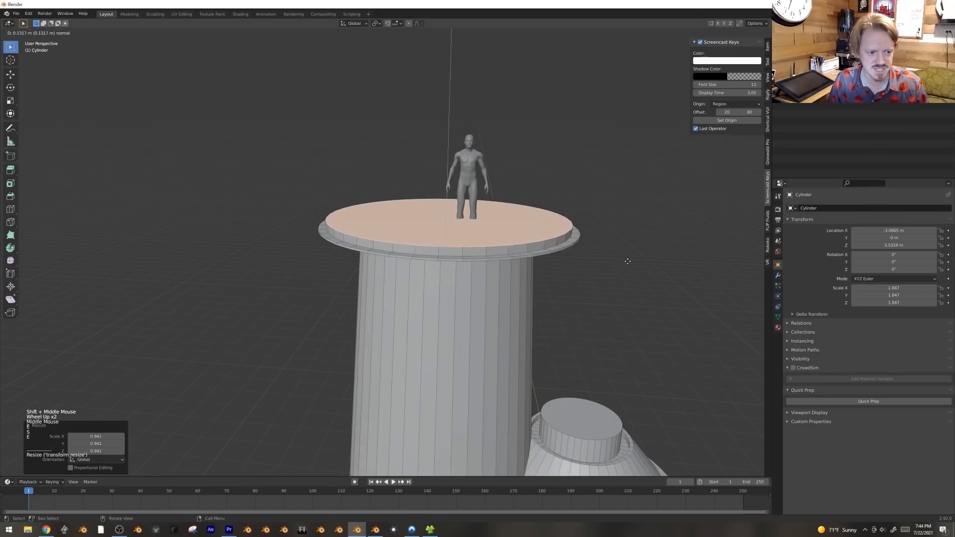
left_click(639, 256)
Step: Extrude the top face in place, scale it to about 1.33 and extrude it about 0.13 m upward into a wide platform
key("e")
right_click(641, 256)
key("s")
left_click(718, 265)
key("e")
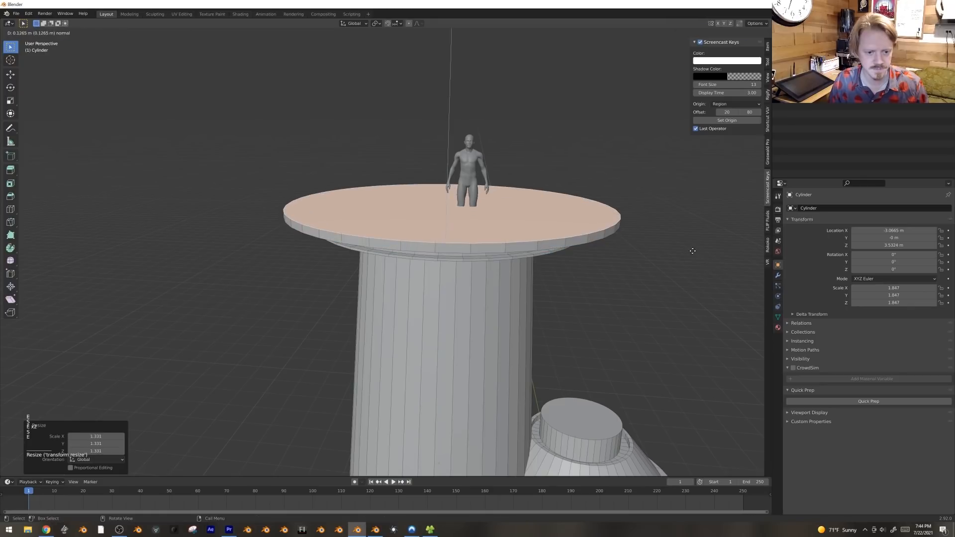
left_click(691, 249)
Step: Sketch an annotation above the platform in front view, outlining a domed top section with side fins and a pointed finial
scroll(597, 298, "down", 4)
scroll(580, 277, "down", 3)
middle_click_drag(592, 301, 524, 321)
key("KP_1")
key("KP_2")
key("KP_1")
key("KP_1")
key("KP_1")
key("KP_1")
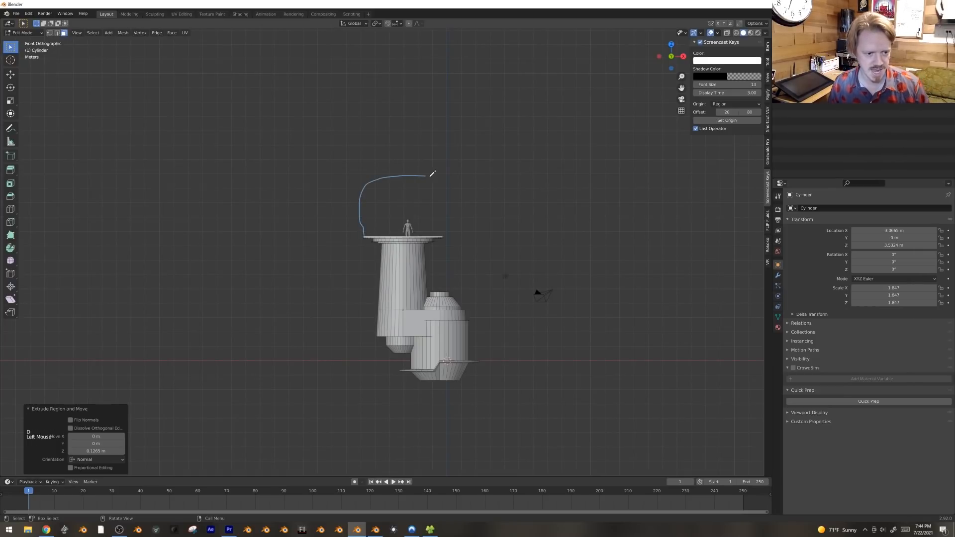
key("ctrl+z")
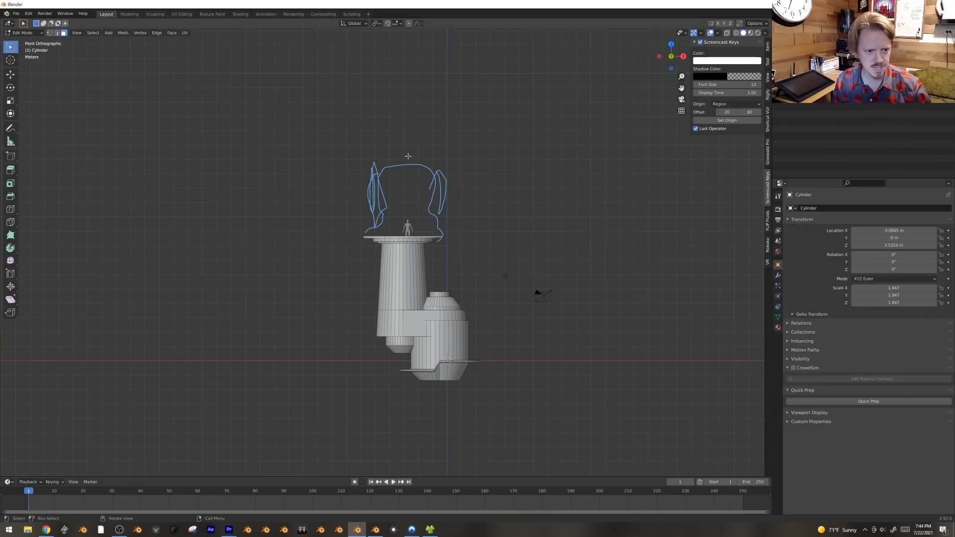
mouse_move(396, 163)
left_mouse_down()
mouse_move(410, 150)
mouse_move(410, 131)
left_mouse_up()
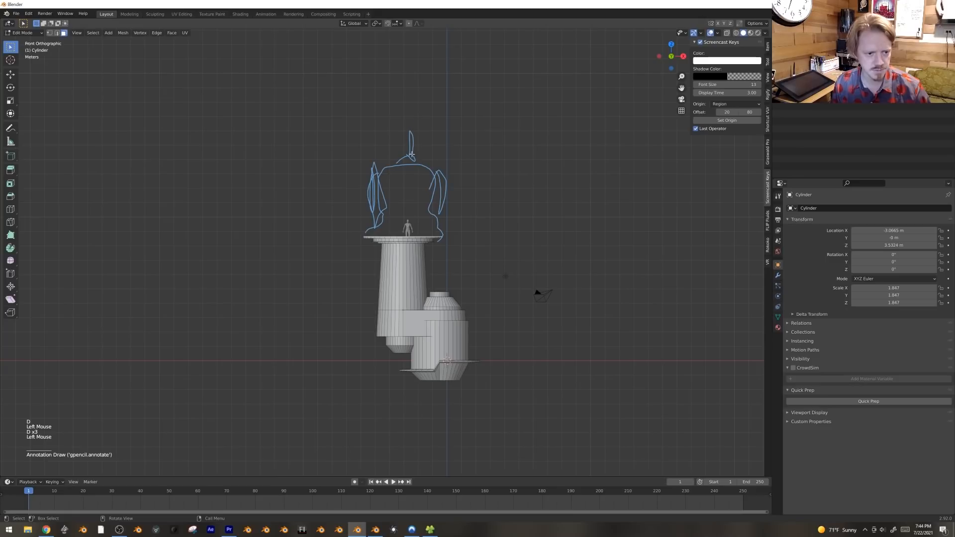
Step: Sketch an annotation below the tower showing a shaft dropping to wavy horizontal lines with a box-shaped form underneath
left_click_drag(382, 302, 382, 303)
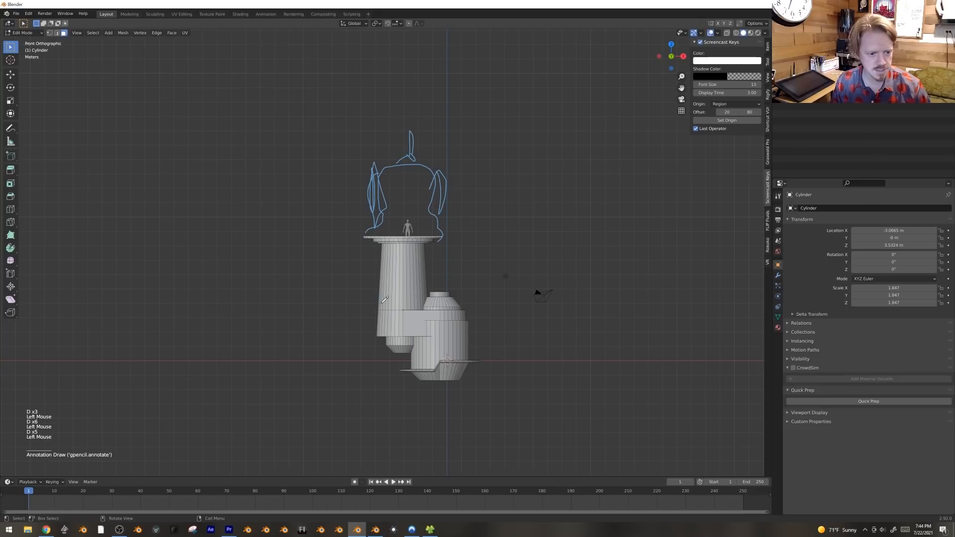
left_click_drag(400, 343, 394, 409)
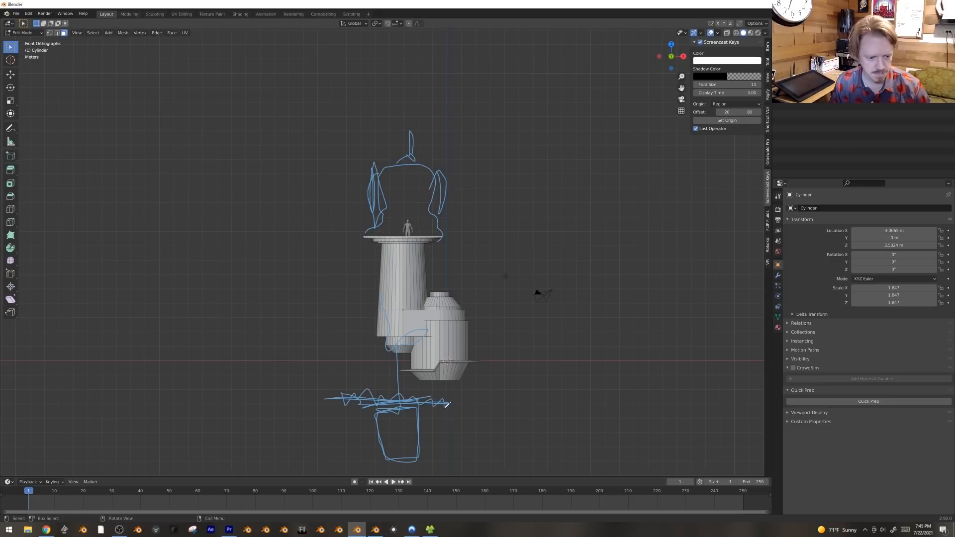
key("d")
key("d")
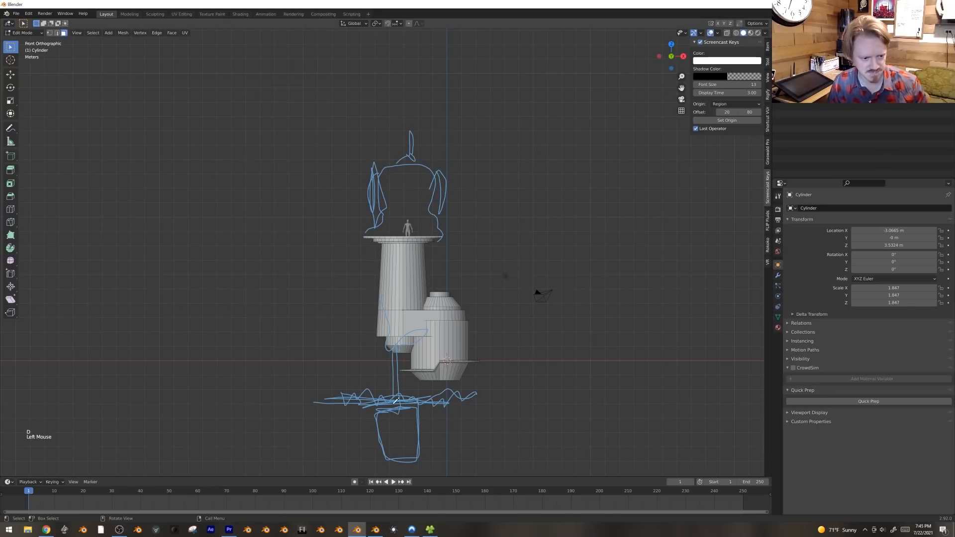
mouse_move(395, 334)
left_mouse_down()
mouse_move(381, 358)
mouse_move(387, 382)
left_mouse_up()
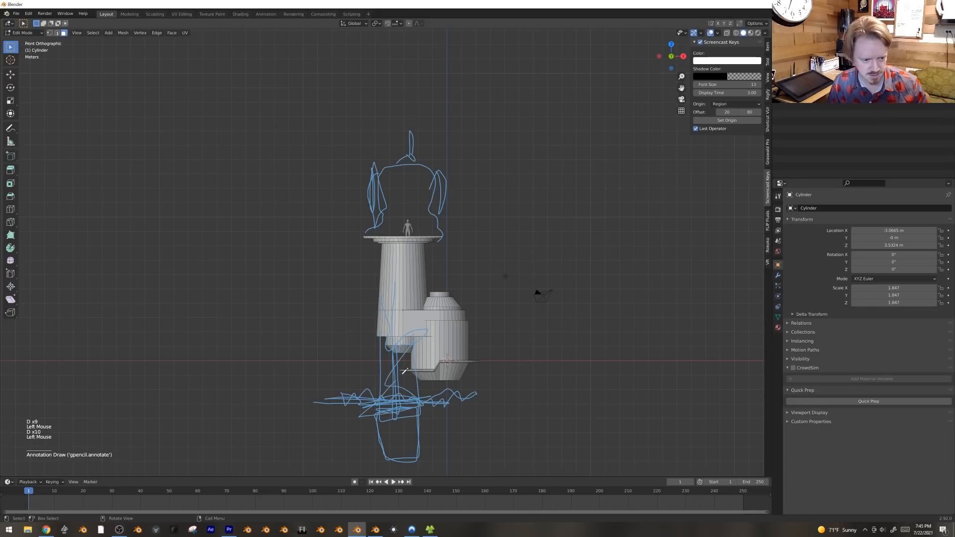
Step: Delete the annotation layer to clear all sketched strokes from the view
key("ctrl+z")
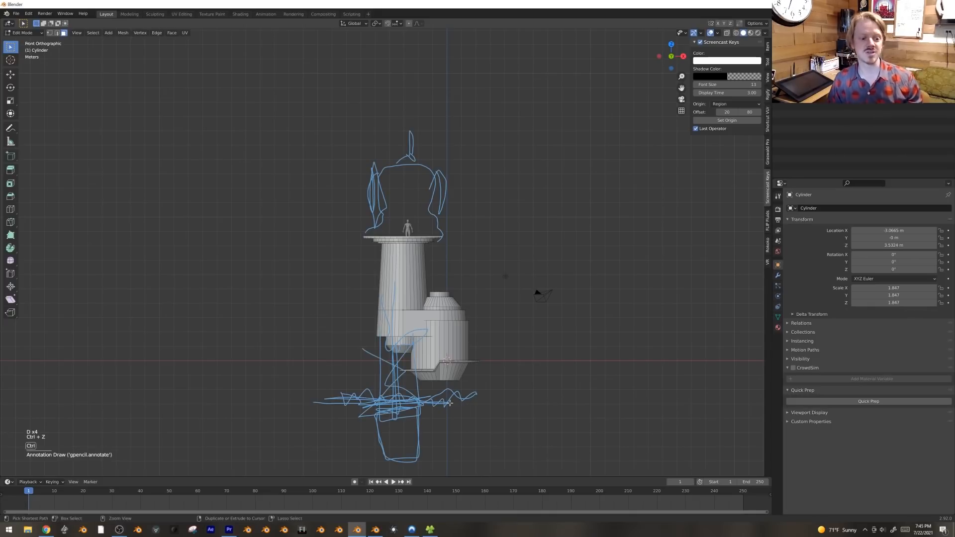
key("ctrl+z")
key("ctrl+z")
key("ctrl+z")
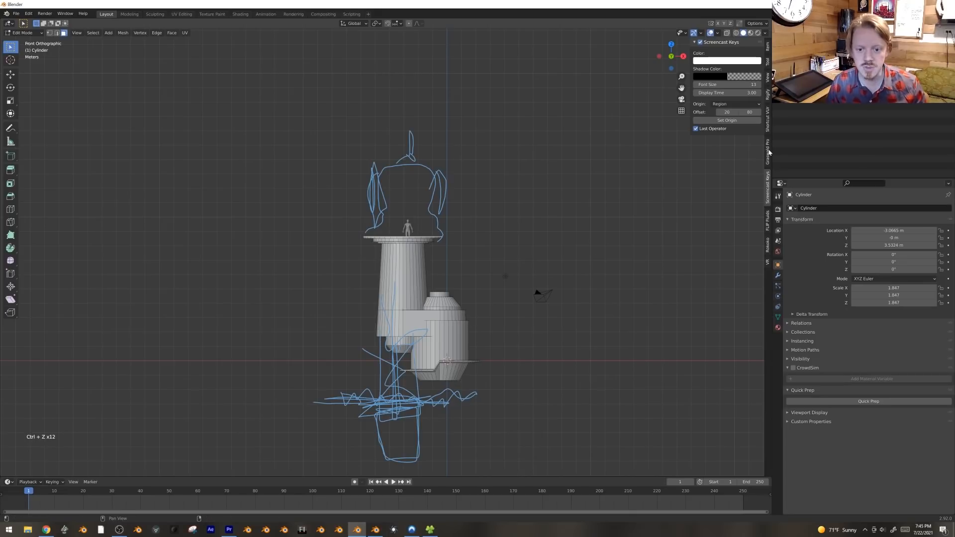
left_click(768, 50)
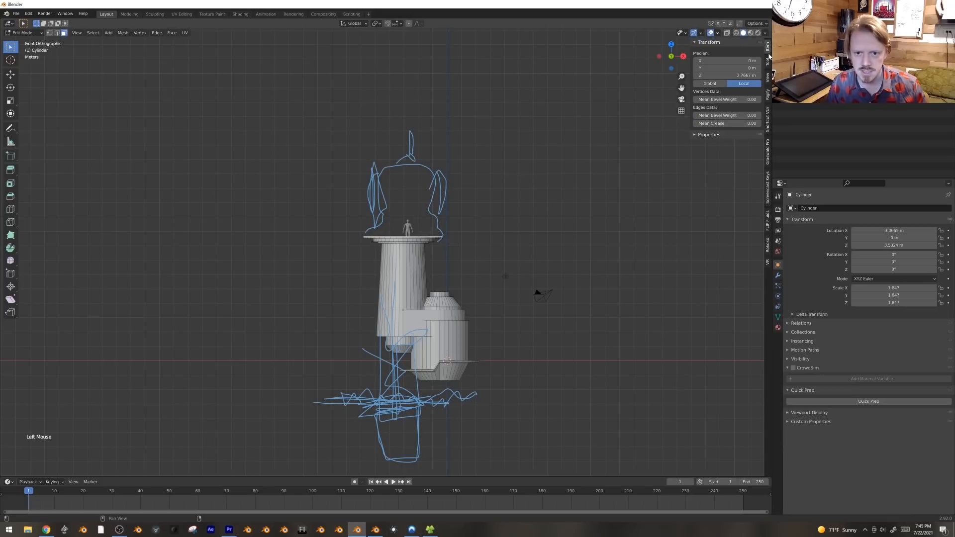
left_click(770, 66)
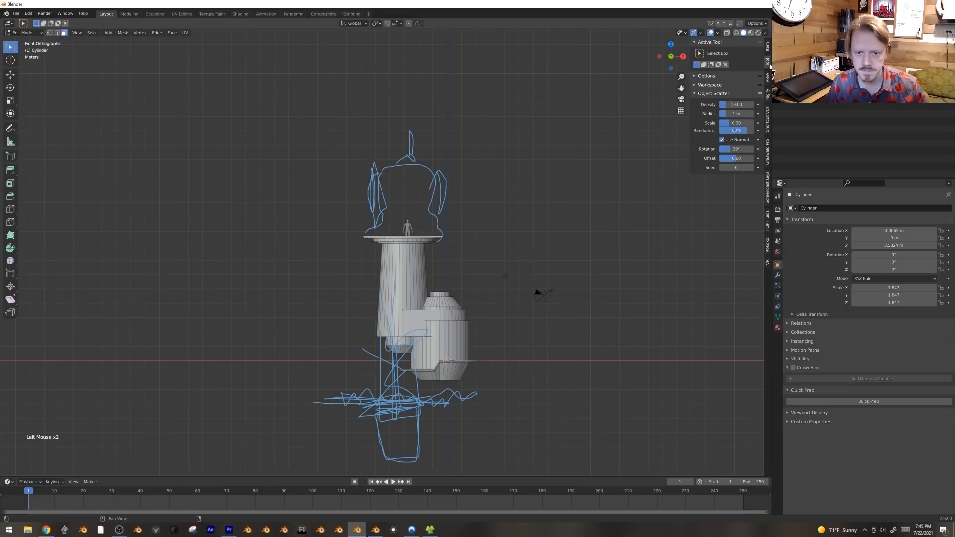
left_click(769, 78)
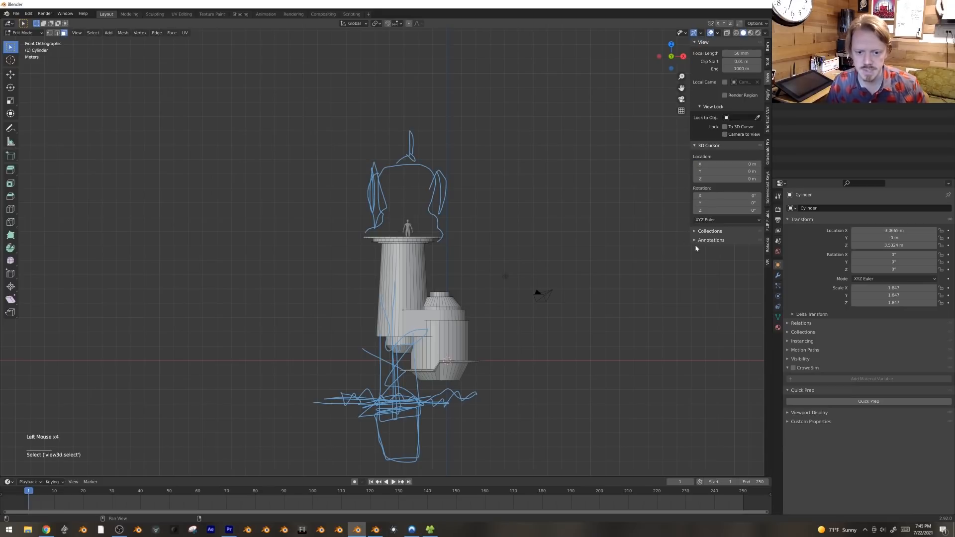
left_click(710, 240)
left_click(758, 269)
Step: Select the tower's whole top platform in see-through front view and lower it along Z to shorten the shaft
key("Tab")
key("Tab")
key("1")
key("alt+a")
key("b")
left_click_drag(342, 201, 473, 256)
key("g")
key("Escape")
key("alt+z")
key("b")
left_click_drag(324, 204, 479, 258)
key("g")
key("z")
left_click(483, 288)
Step: Scale the small plug beneath the tower to about 0.46 along Z and move it up against the tower's underside
middle_click_drag(488, 307, 484, 247, "shift")
scroll(485, 247, "up", 3)
key("alt+a")
key("b")
left_click_drag(371, 330, 439, 297)
key("s")
key("z")
left_click(497, 310)
key("g")
key("z")
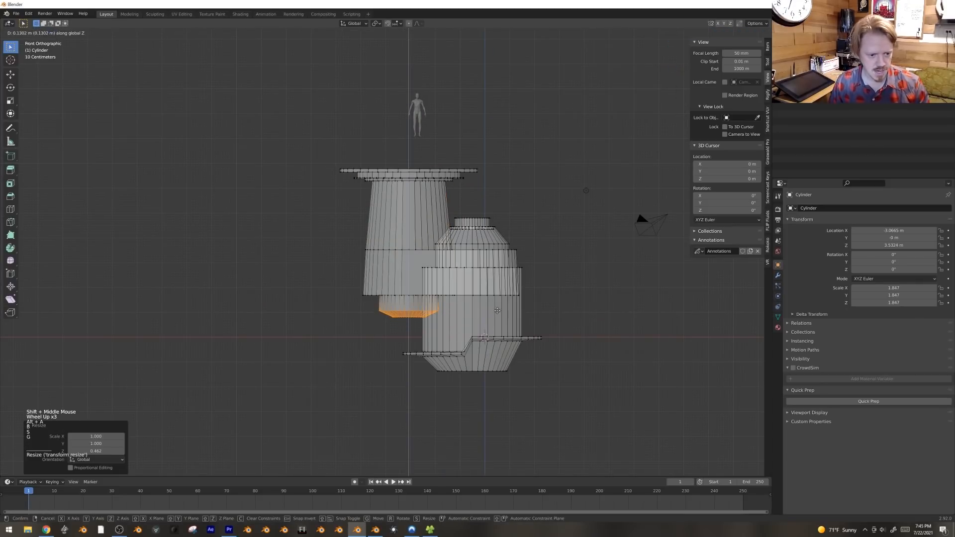
left_click(496, 310)
Step: Select the linked tower and bridge mesh and move it about 1.91 m along negative X
key("ctrl+l")
key("g")
key("x")
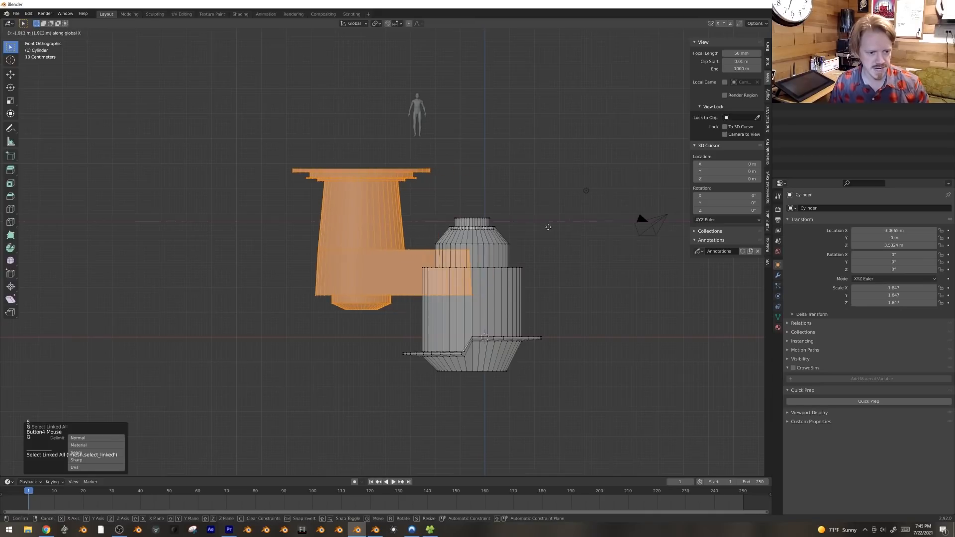
left_click(548, 227)
middle_click_drag(548, 227, 741, 343)
key("KP_1")
Step: Isolate the bridge's far end in the selection and move it along X deep into the shorter cylinder
key("b")
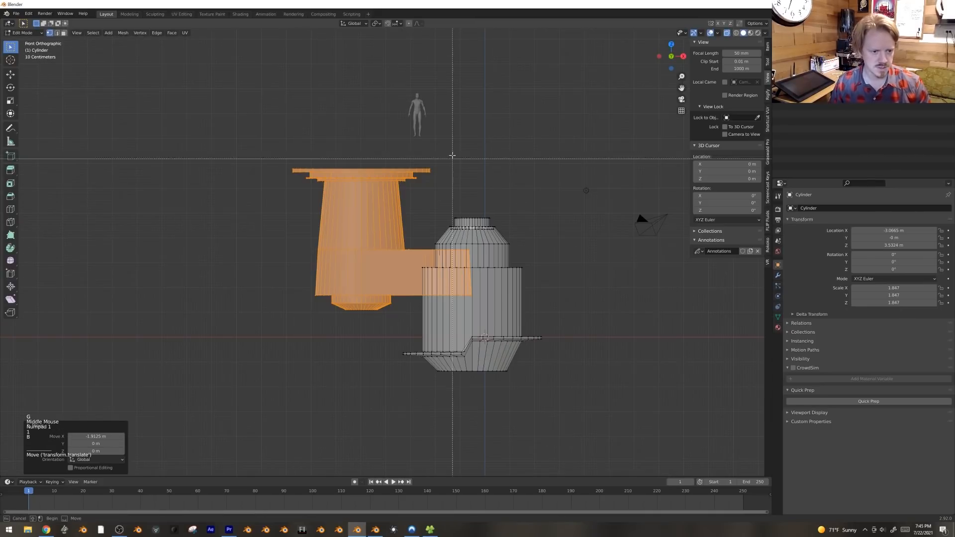
key("Escape")
key("b")
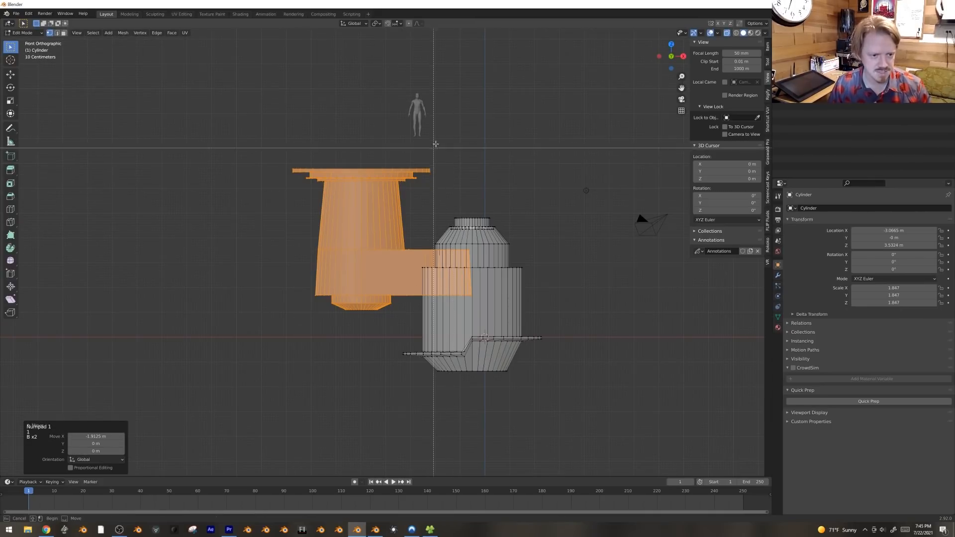
key("b")
mouse_move(241, 211)
middle_mouse_down()
mouse_move(430, 343)
mouse_move(558, 300)
mouse_move(562, 313)
mouse_move(449, 299)
middle_mouse_up()
key("g")
key("x")
left_click(452, 331)
key("alt+z")
key("g")
key("x")
left_click(567, 314)
key("Tab")
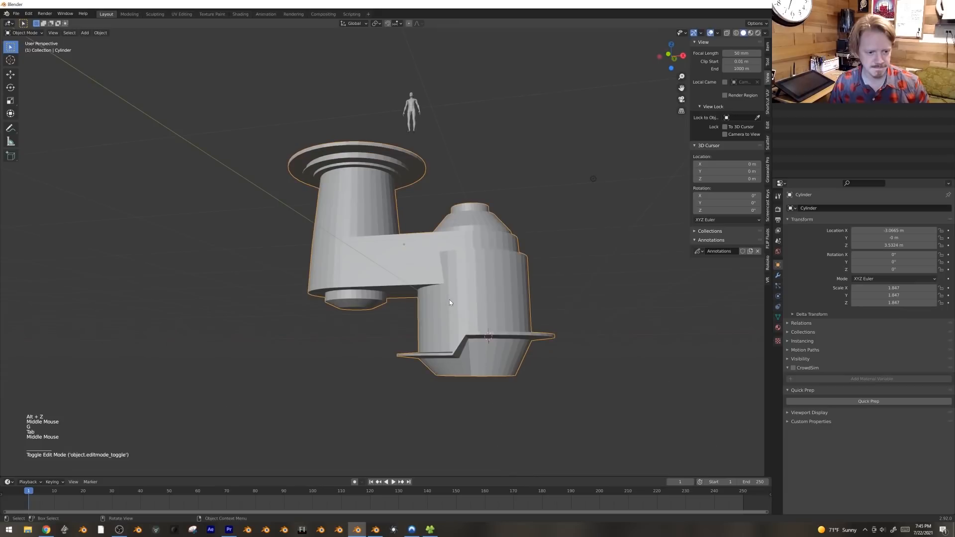
Step: Bevel the curved inner edge where the tower meets the bridge's top with 4 segments and a width of about 0.54 m
middle_click_drag(448, 257, 446, 295)
key("Tab")
key("2")
left_click(483, 306, "alt")
left_click(382, 273, "alt")
left_click(382, 272, "alt")
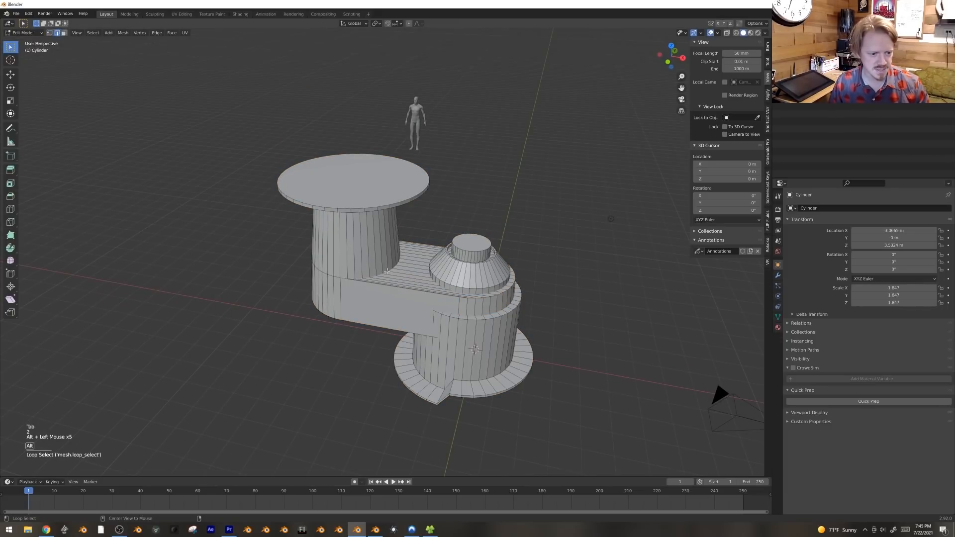
scroll(386, 271, "up", 3)
key("ctrl+b")
right_click(336, 296)
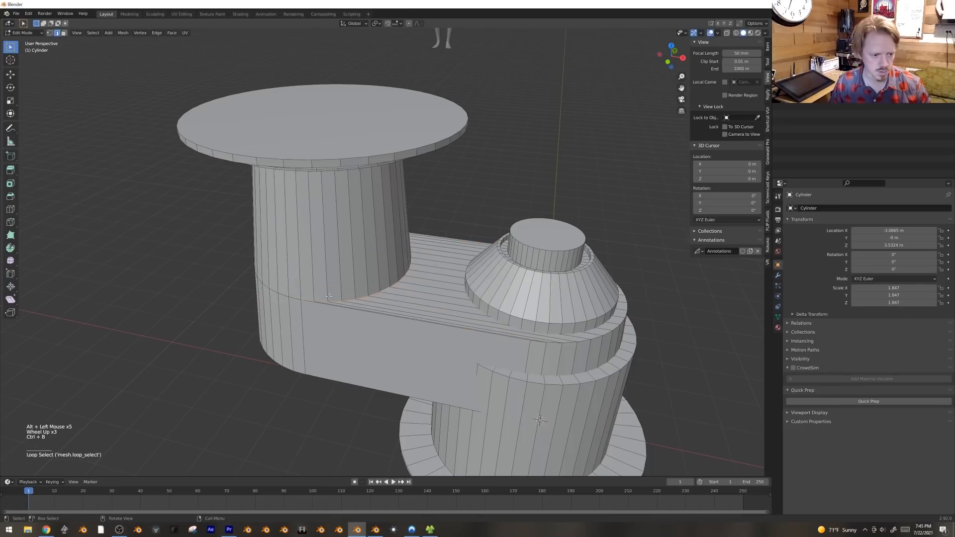
key("1")
key("b")
left_click_drag(323, 287, 300, 321)
mouse_move(512, 260)
middle_mouse_down()
mouse_move(441, 277)
mouse_move(403, 260)
mouse_move(541, 296)
middle_mouse_up()
key("ctrl+b")
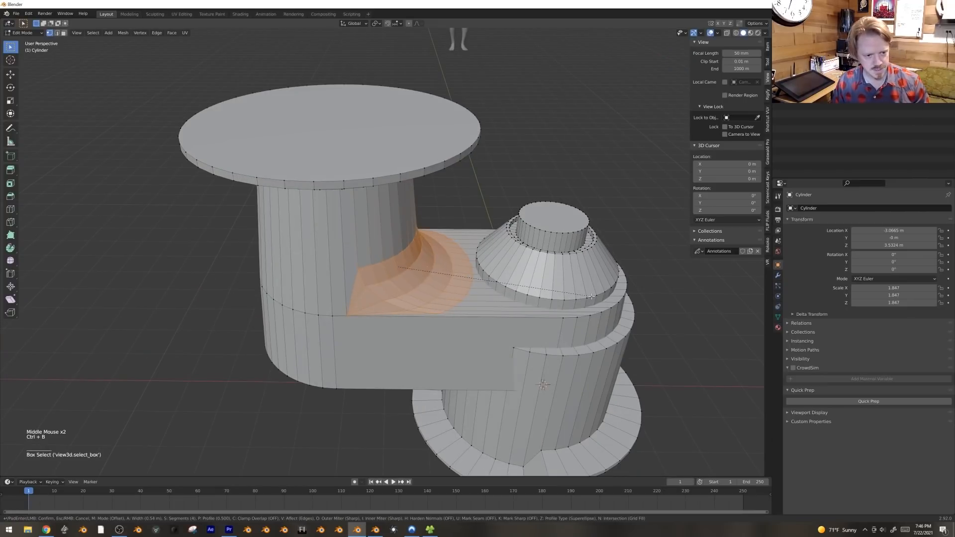
key("Tab")
Step: Add a loop cut around the shorter cylinder's wall near the level of the bridge's underside
scroll(537, 287, "down", 4)
middle_click_drag(562, 306, 650, 199)
key("KP_1")
key("Tab")
key("2")
scroll(547, 248, "up", 3)
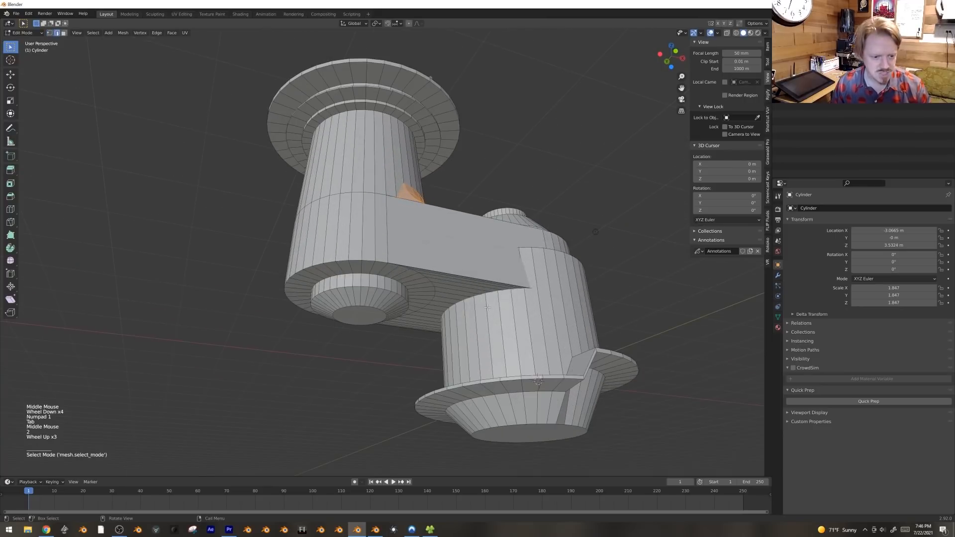
left_click(487, 311)
key("Tab")
key("Tab")
scroll(438, 329, "up", 1)
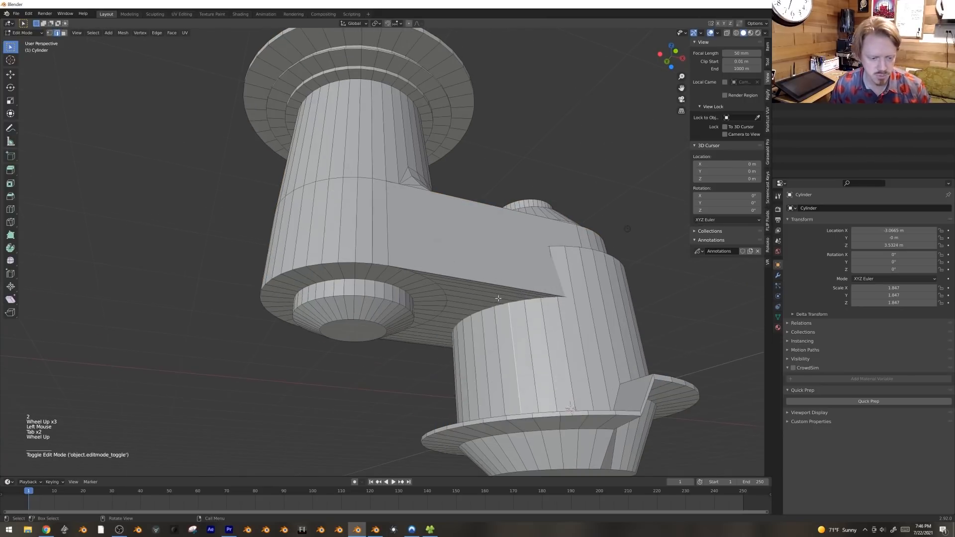
scroll(529, 325, "down", 2)
middle_click_drag(529, 326, 530, 362)
key("ctrl+r")
left_click(532, 355)
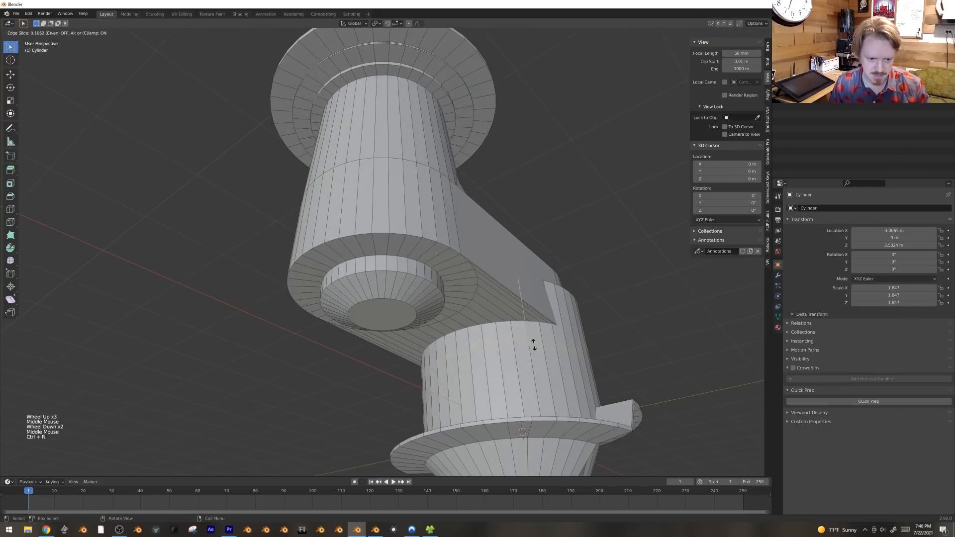
left_click(537, 351)
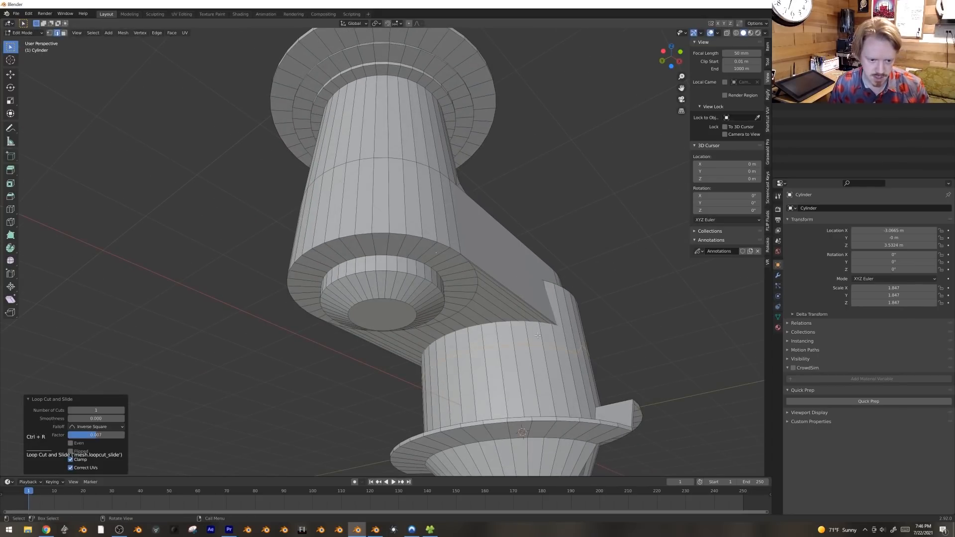
Step: Add two more loop cuts around the shorter cylinder, one below and one above the bridge's underside
middle_click_drag(569, 336, 548, 334)
key("ctrl+r")
left_click(548, 333)
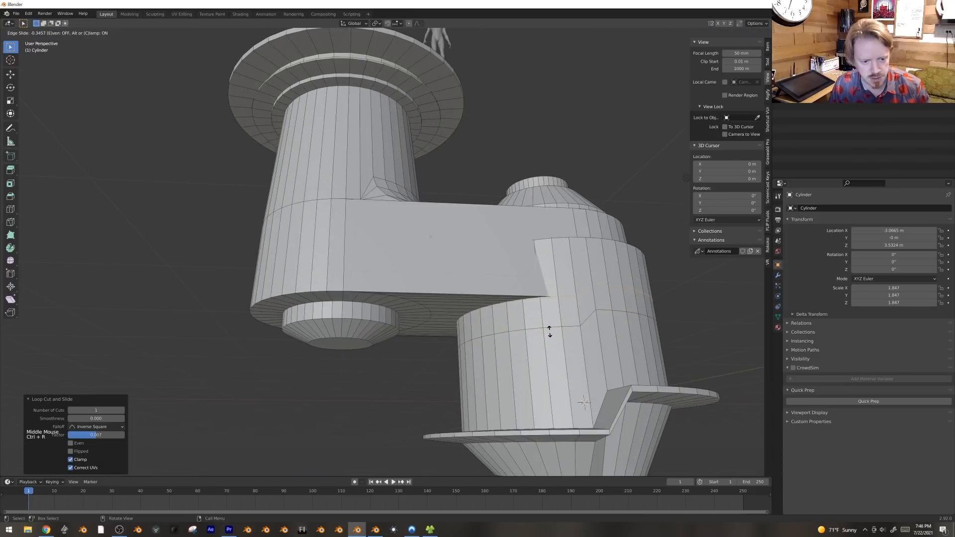
left_click(549, 331)
key("ctrl+r")
left_click(538, 266)
left_click(537, 264)
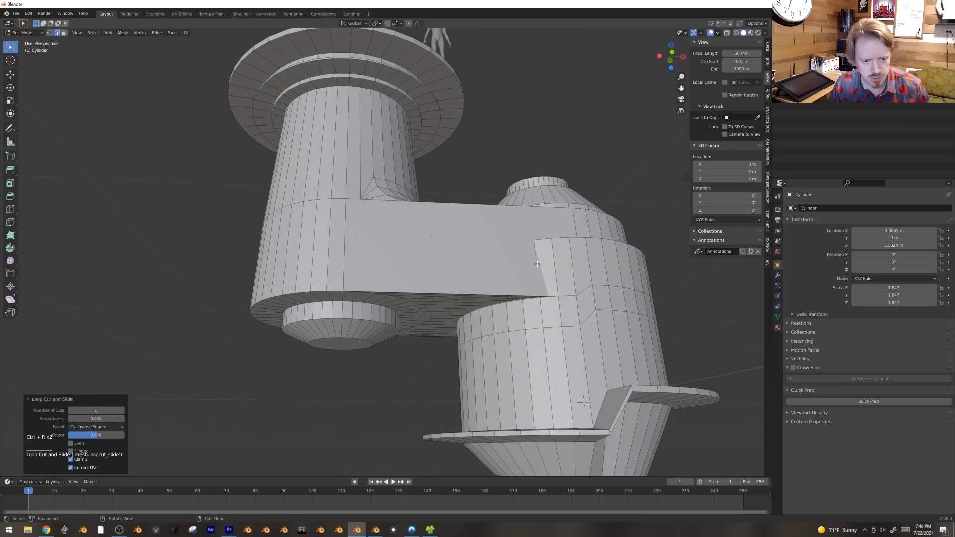
Step: Hide the linked tower and bridge mesh to inspect the cylinder behind it, and reveal it again
left_click(440, 204)
key("ctrl+l")
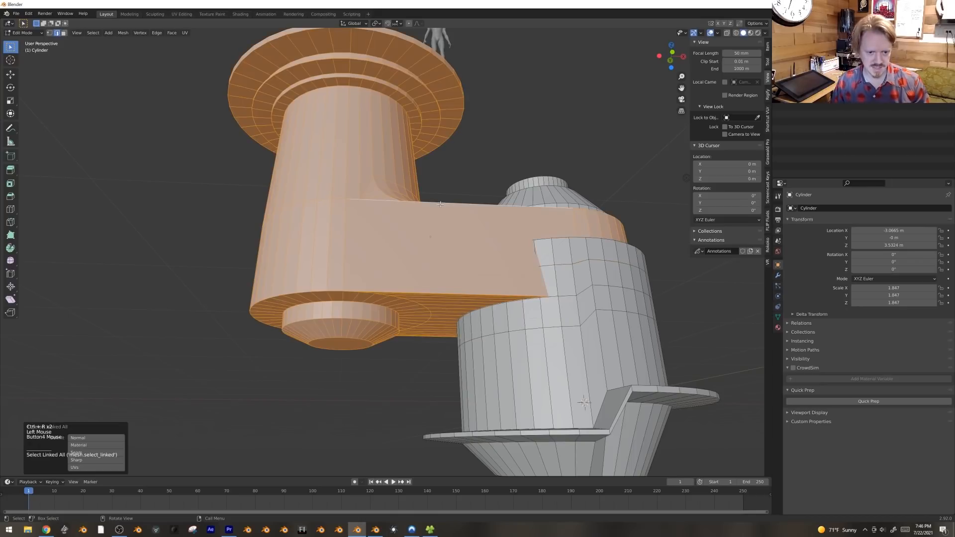
key("h")
middle_click_drag(406, 300, 469, 316)
key("alt+h")
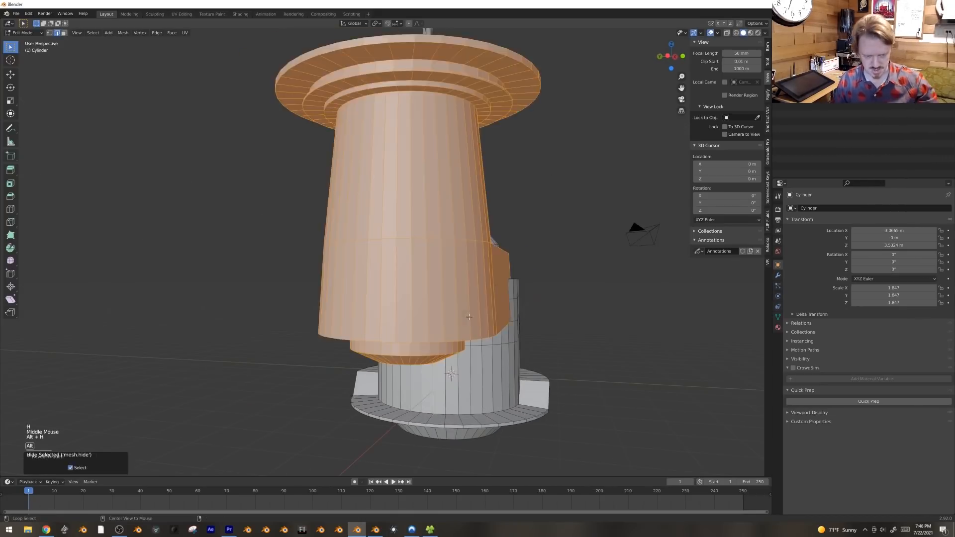
Step: Select the shorter cylinder's tower-facing faces between the two upper loop cuts and extrude them about 0.97 m into the bridge
key("KP_1")
key("1")
key("alt+z")
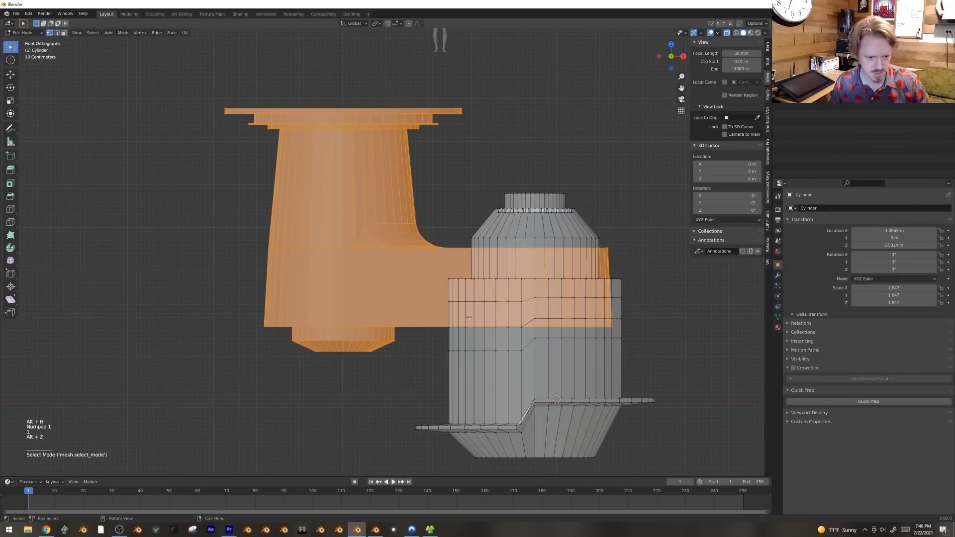
key("3")
key("alt+a")
key("alt+z")
key("alt+z")
key("b")
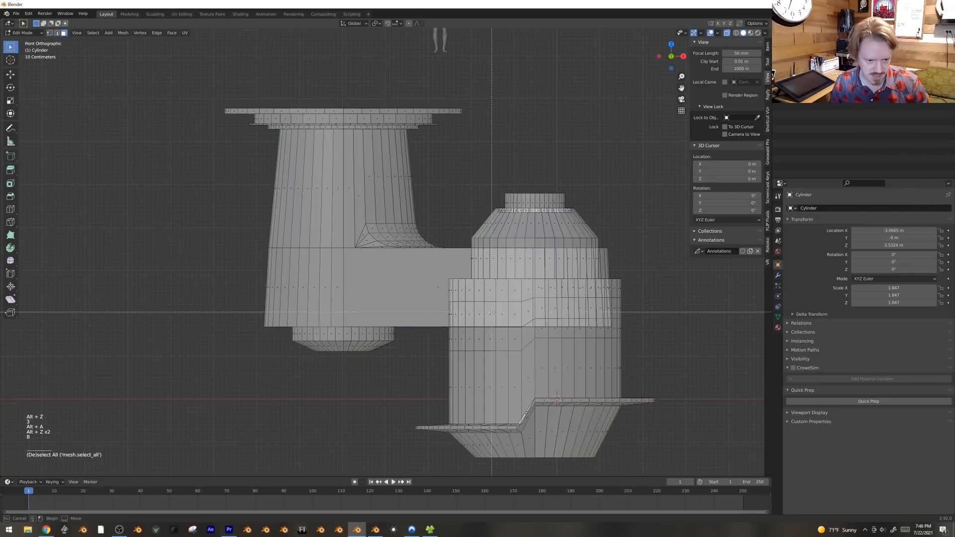
left_click_drag(447, 301, 497, 328)
middle_click_drag(497, 328, 581, 291)
key("alt+z")
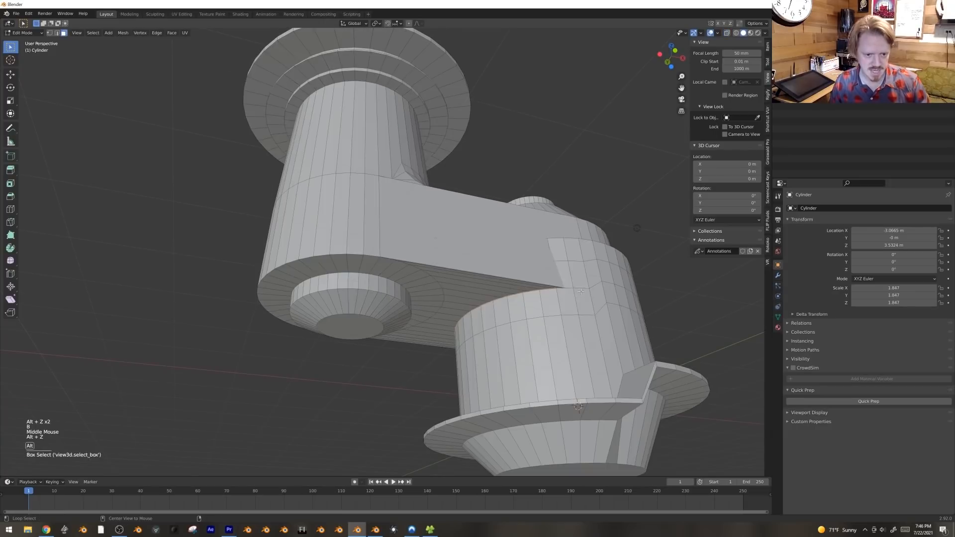
key("e")
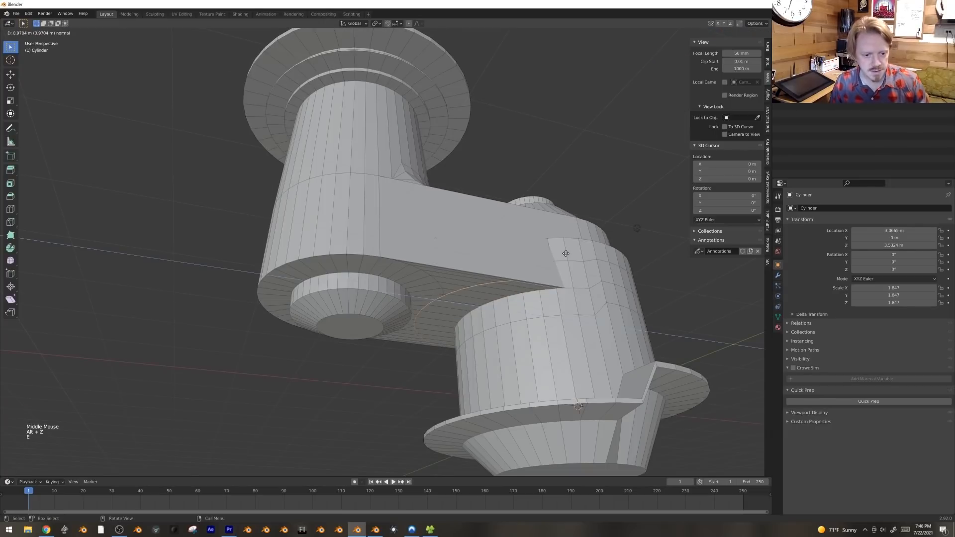
left_click(566, 253)
Step: Hide the linked tower and bridge mesh to expose the extruded shelf on the shorter cylinder
middle_click_drag(565, 254, 511, 295)
key("alt+z")
key("alt+z")
scroll(511, 296, "up", 2)
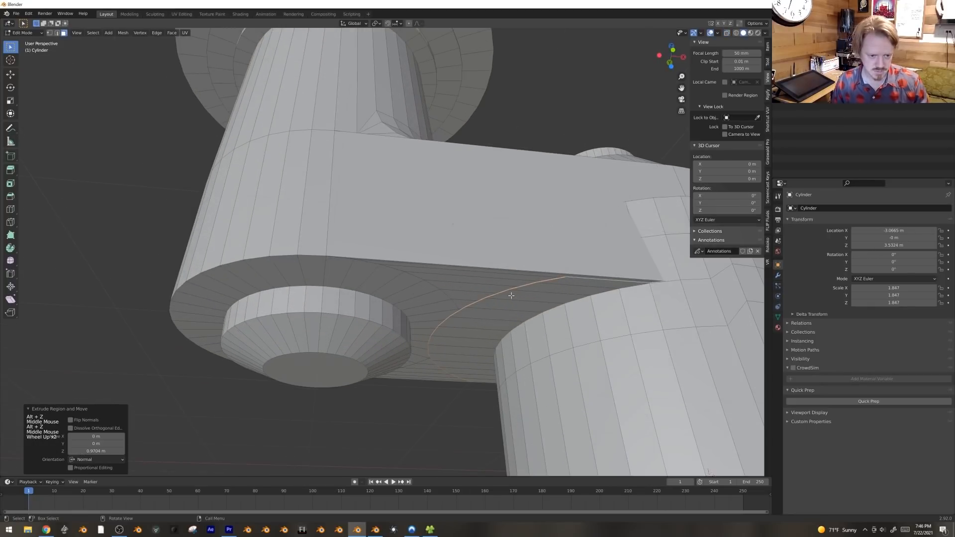
key("ctrl+l")
key("h")
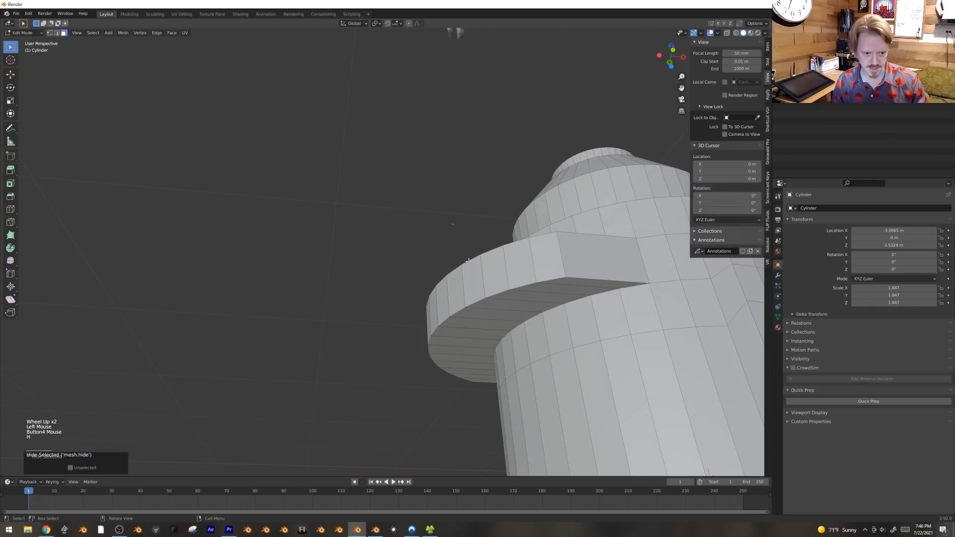
Step: Bevel the edge loop where the shelf's underside meets the cylinder about 0.29 m wide with 4 segments, and unhide the tower mesh
key("2")
left_click(550, 311, "alt")
middle_click_drag(605, 330, 616, 332)
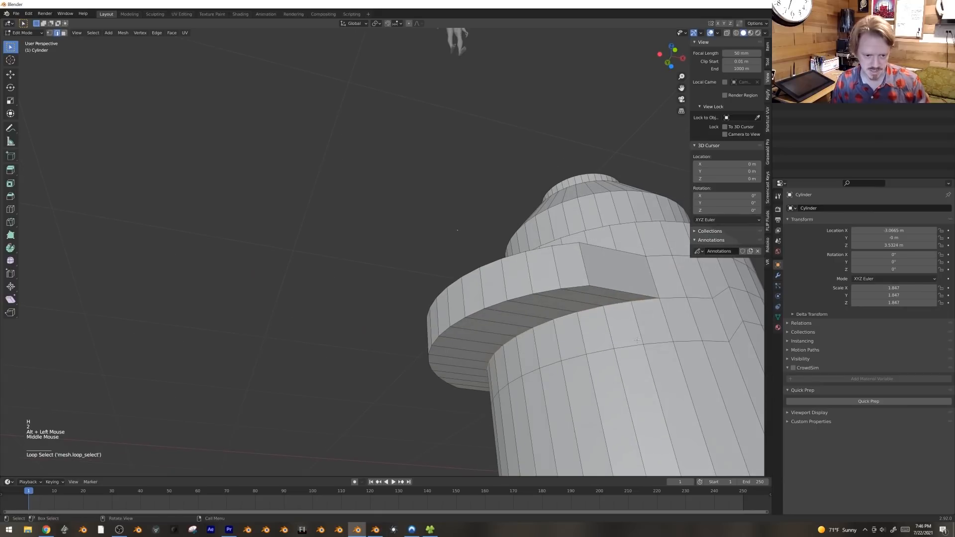
key("ctrl+b")
left_click(680, 341)
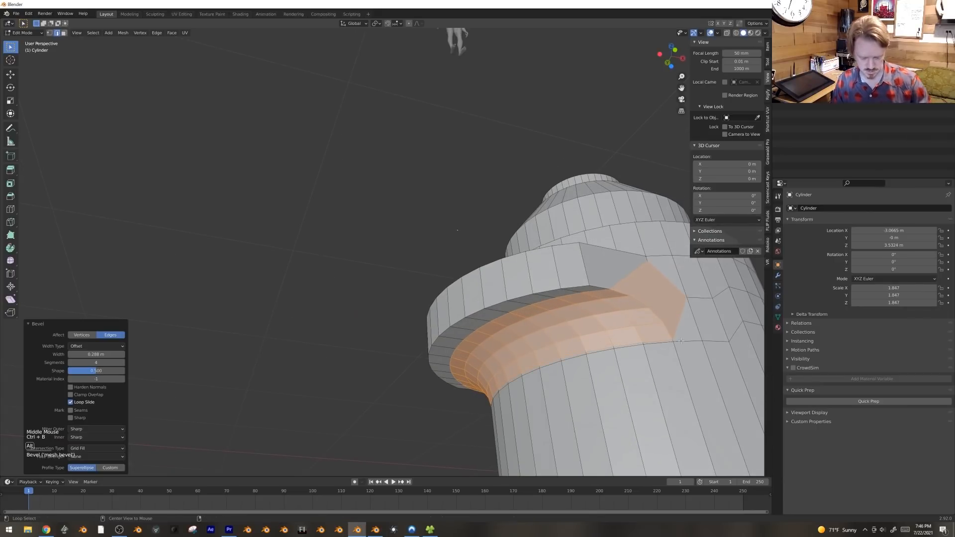
key("alt+h")
Step: Examine the blended joints between the tower, bridge and shorter cylinder in Object Mode from several angles and the front
scroll(524, 319, "down", 2)
key("Tab")
scroll(510, 321, "down", 3)
middle_click_drag(510, 321, 491, 327)
scroll(490, 324, "down", 6)
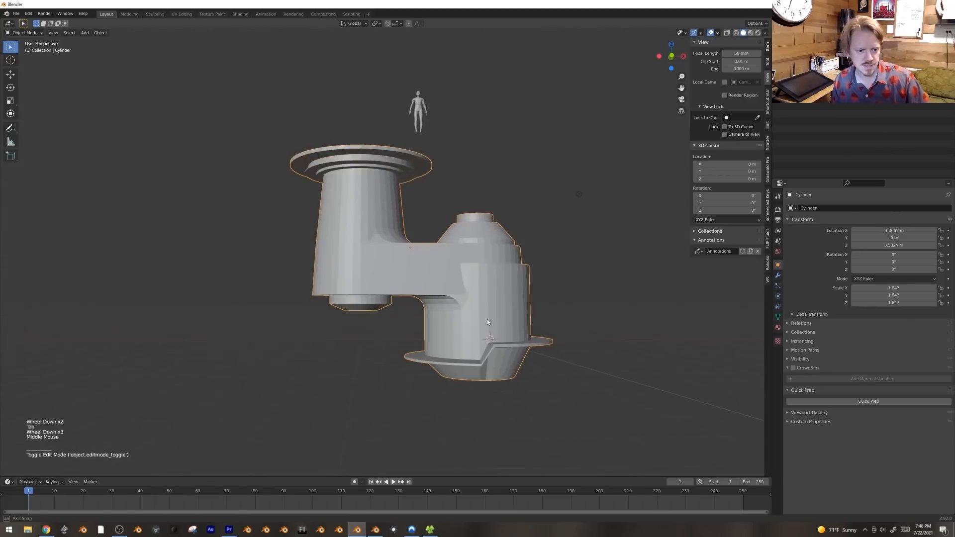
scroll(397, 247, "up", 7)
middle_click_drag(396, 247, 462, 289)
key("KP_1")
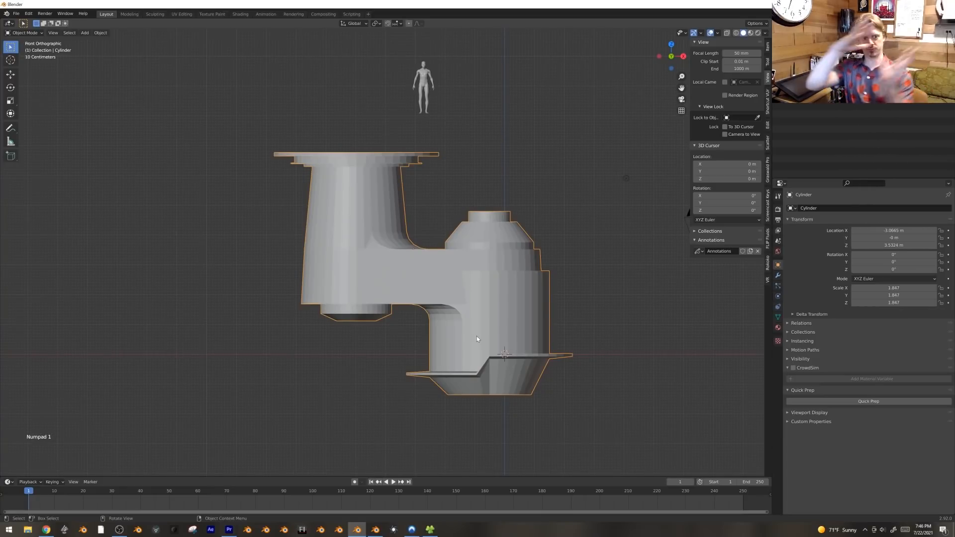
Step: Add evenly spaced loop cuts across the bridge between the tower and the shorter cylinder
key("Tab")
key("1")
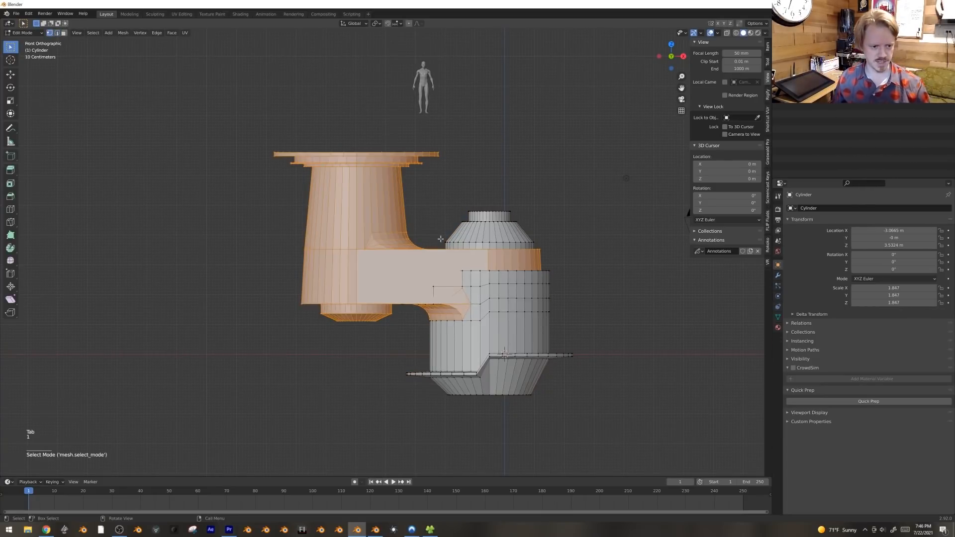
key("alt+z")
key("alt+z")
middle_click_drag(440, 239, 408, 309)
key("ctrl+r")
scroll(409, 308, "up", 5)
left_click(412, 308)
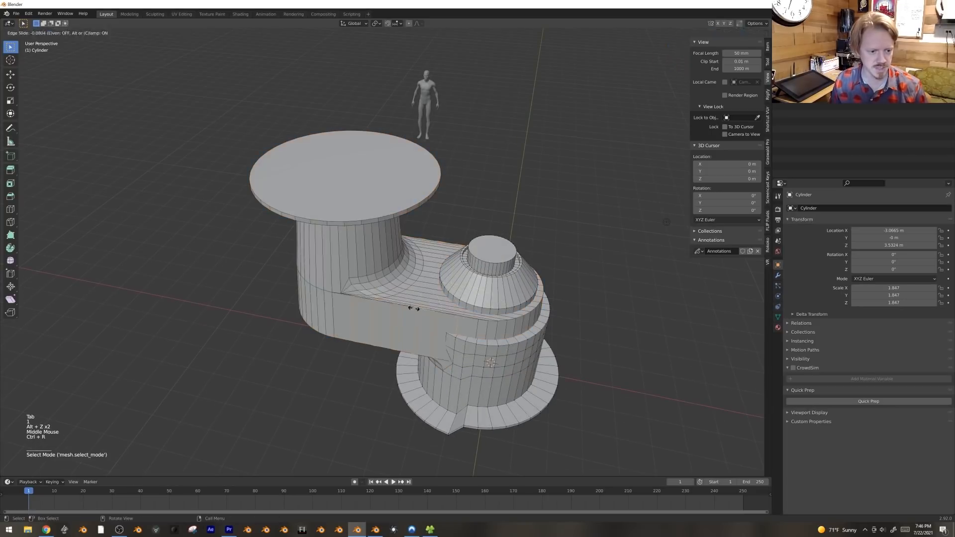
right_click(413, 307)
Step: Select all vertices of the tower and its adjoining end of the bridge in see-through front view
key("1")
key("KP_1")
key("alt+z")
key("alt+a")
key("b")
left_click_drag(224, 87, 278, 256)
key("b")
key("b")
left_click_drag(230, 223, 397, 349)
middle_click_drag(439, 316, 648, 188)
key("alt+z")
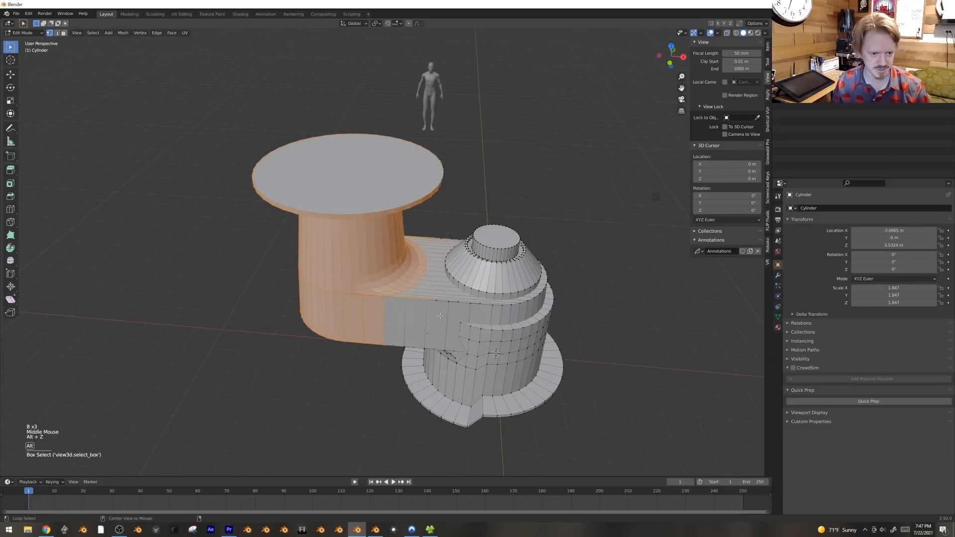
key("KP_1")
key("b")
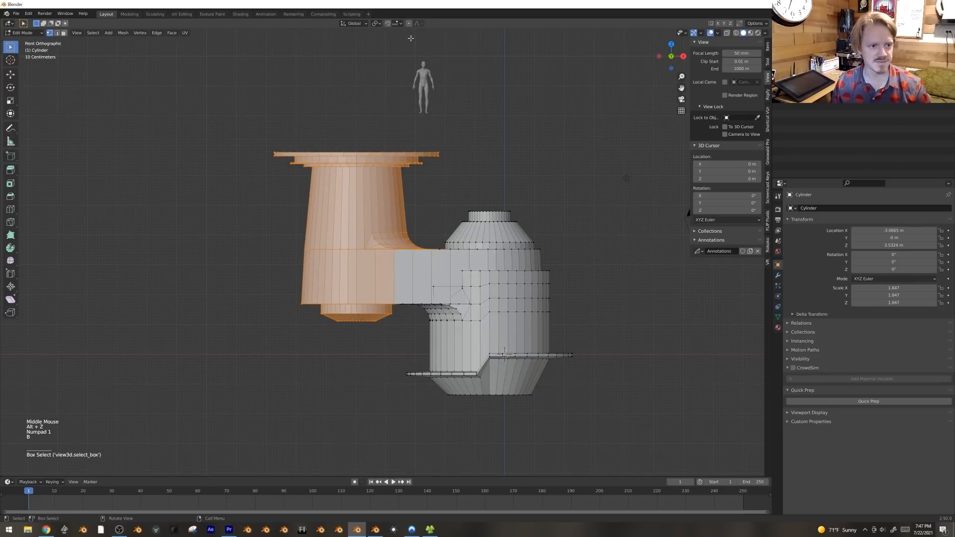
key("g")
scroll(526, 240, "down", 18)
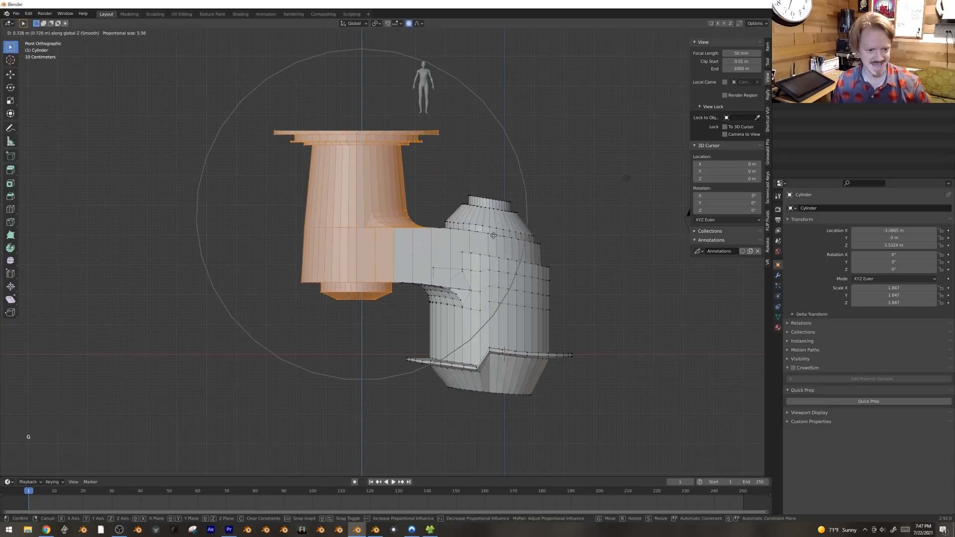
right_click(488, 260)
key("g")
right_click(471, 254)
key("g")
scroll(471, 254, "up", 5)
right_click(472, 254)
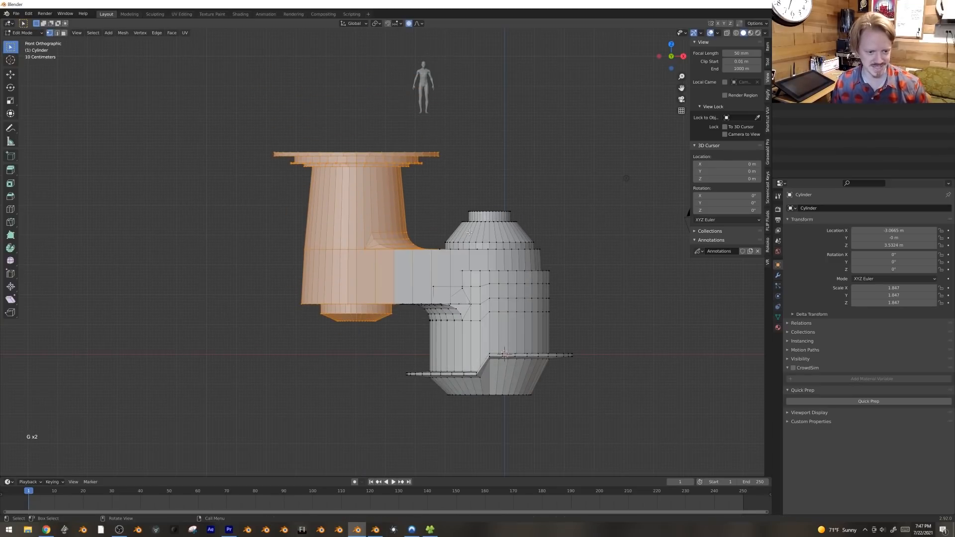
key("g")
middle_click(472, 242)
scroll(471, 239, "up", 5)
scroll(471, 242, "down", 1)
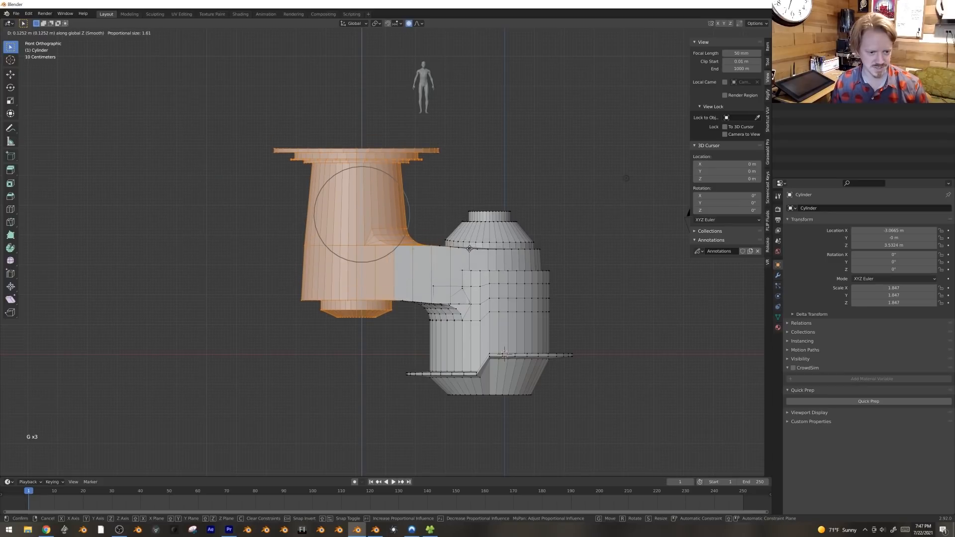
scroll(471, 245, "down", 2)
right_click(471, 246)
key("g")
scroll(464, 255, "up", 7)
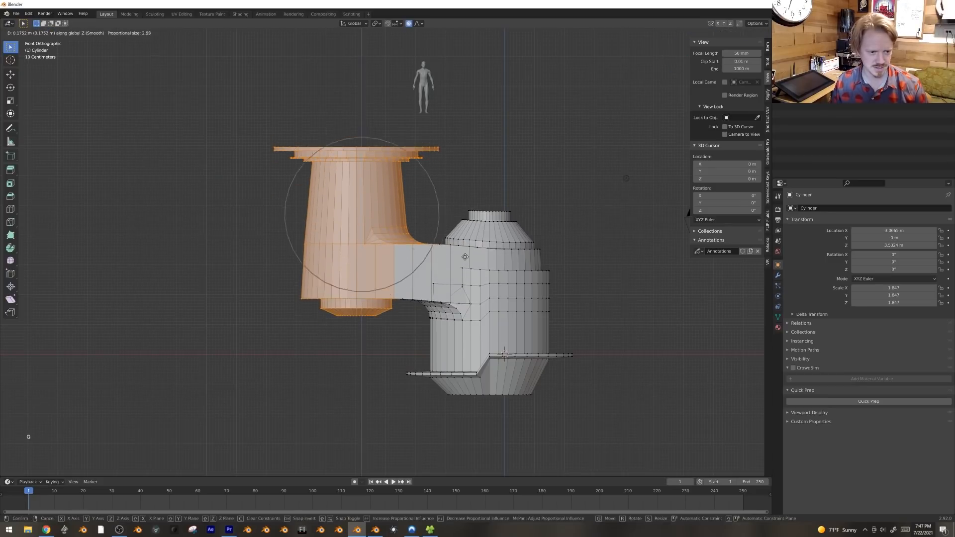
right_click(463, 255)
key("b")
right_click(427, 234)
Step: Raise the selected tower about 0.18 m along Z with smooth proportional editing at a size of about 1.46, and clear the selection
key("g")
key("g")
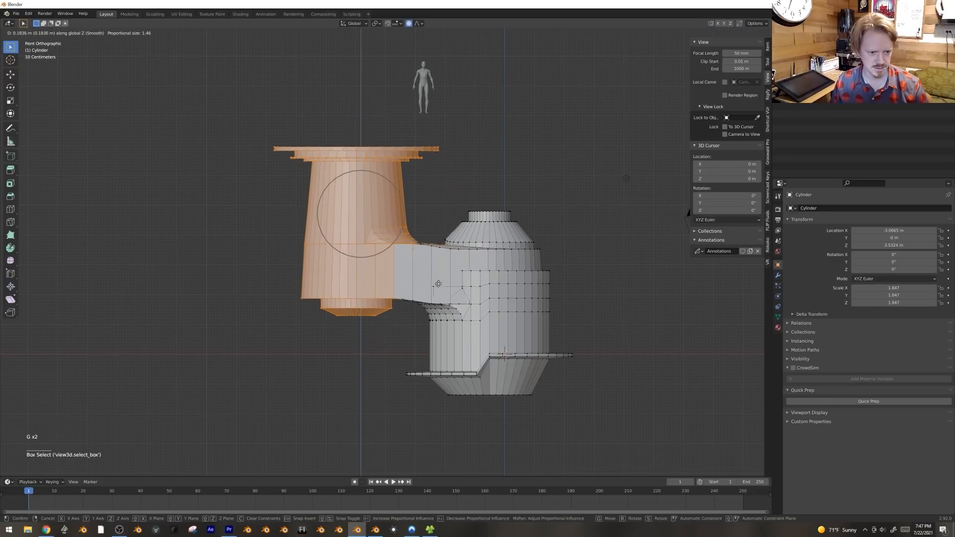
key("Tab")
key("alt+z")
middle_click_drag(437, 284, 476, 264)
key("alt+z")
key("alt+a")
Step: Select the bottom face of the tower's underside cap and snap the 3D cursor to it
scroll(476, 264, "down", 1)
key("KP_1")
middle_click_drag(366, 244, 388, 272)
key("Tab")
left_click(351, 279)
key("3")
left_click(352, 279)
scroll(387, 271, "up", 2)
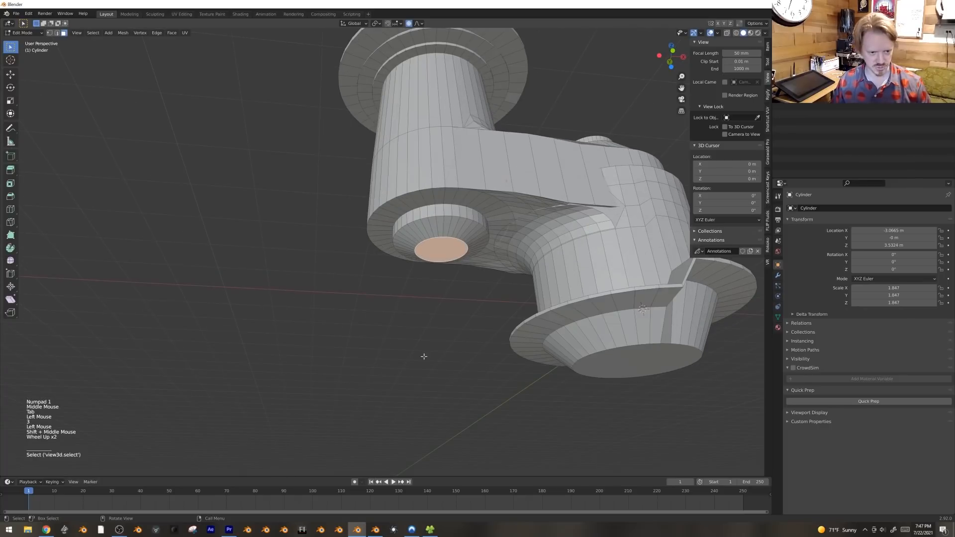
key("shift+s")
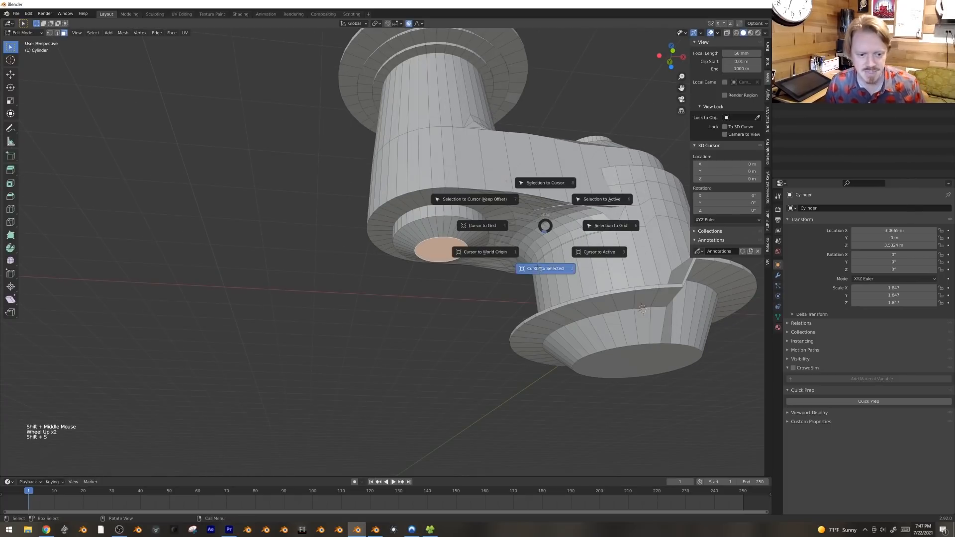
Step: Add a 14-vertex cylinder at the 3D cursor and scale it to about 0.23 with proportional editing turned off
key("shift+a")
left_click(537, 298)
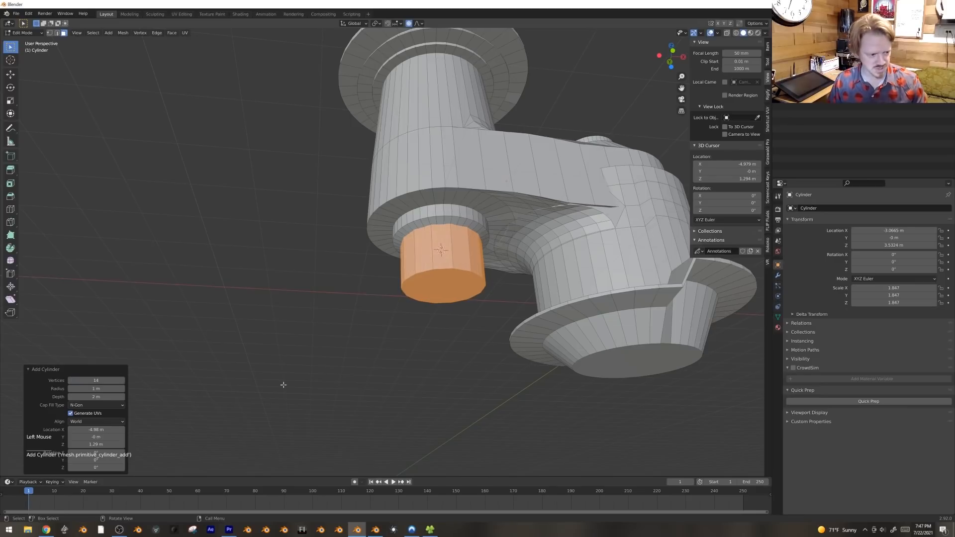
left_click(443, 294)
key("ctrl+l")
key("s")
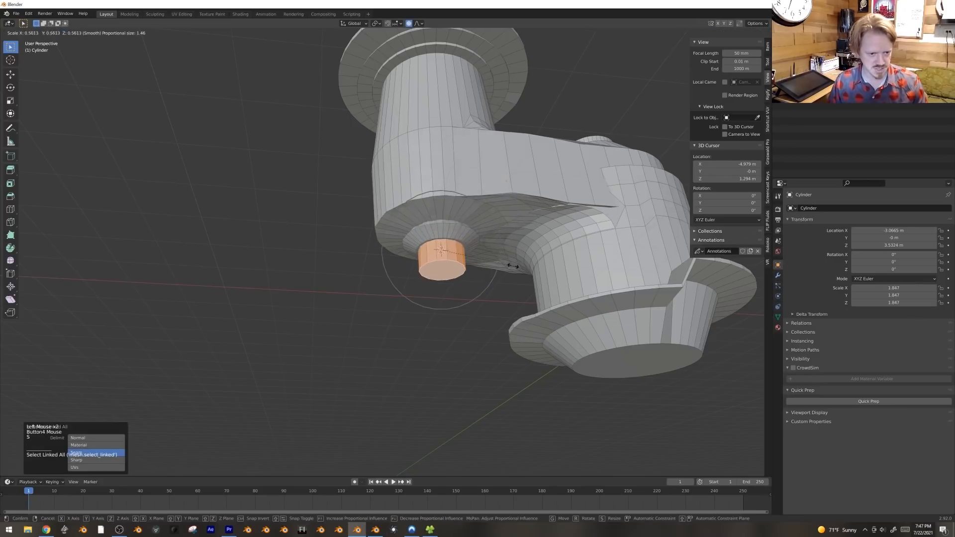
right_click(498, 264)
key("o")
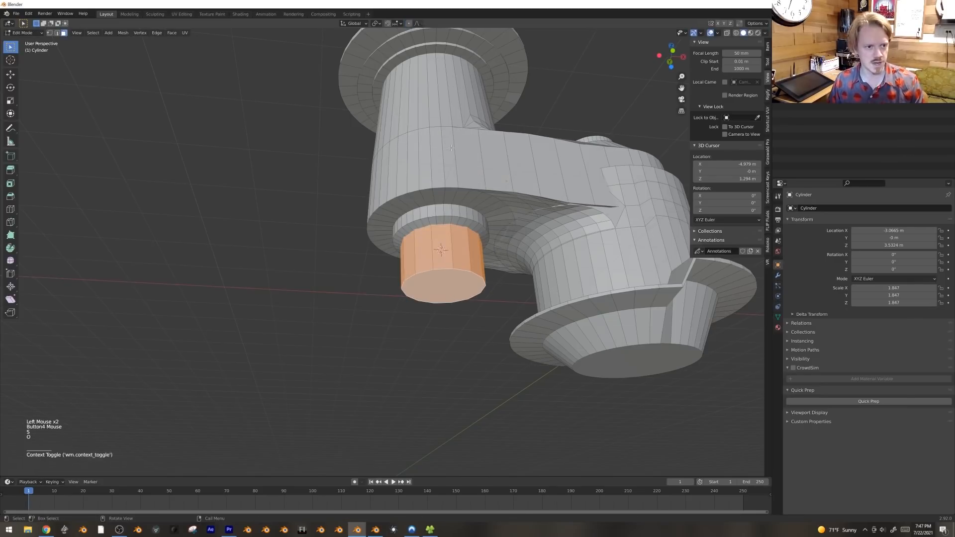
key("s")
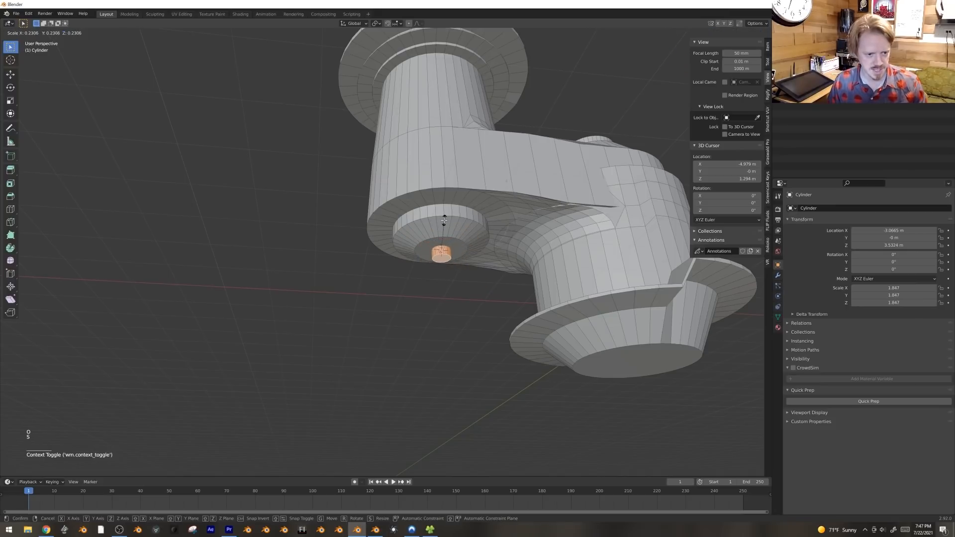
left_click(444, 221)
Step: Extrude the small cylinder's bottom face, narrow it, and move it about 0.10 m along Z
left_click(450, 258)
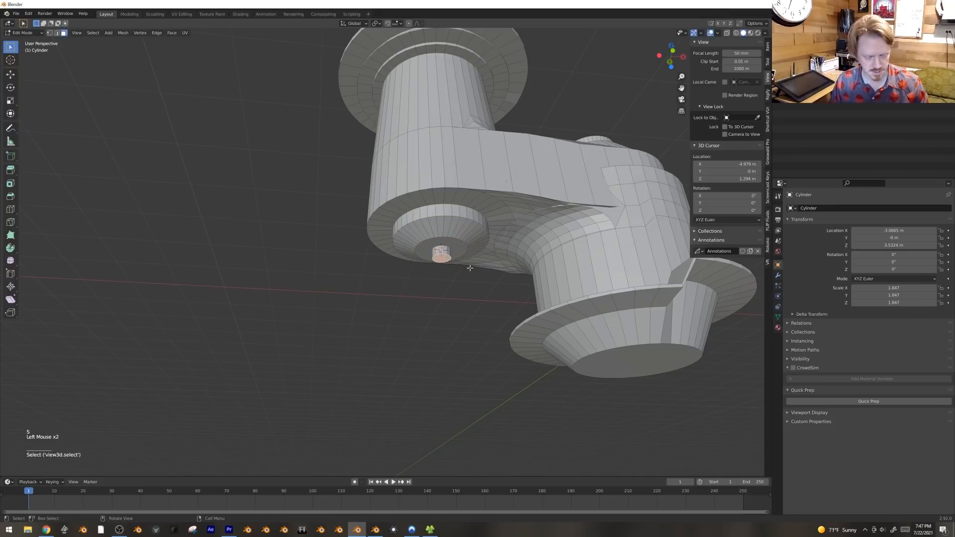
key("KP_1")
key("e")
left_click(501, 253)
key("s")
left_click(469, 268)
key("g")
key("z")
left_click(467, 264)
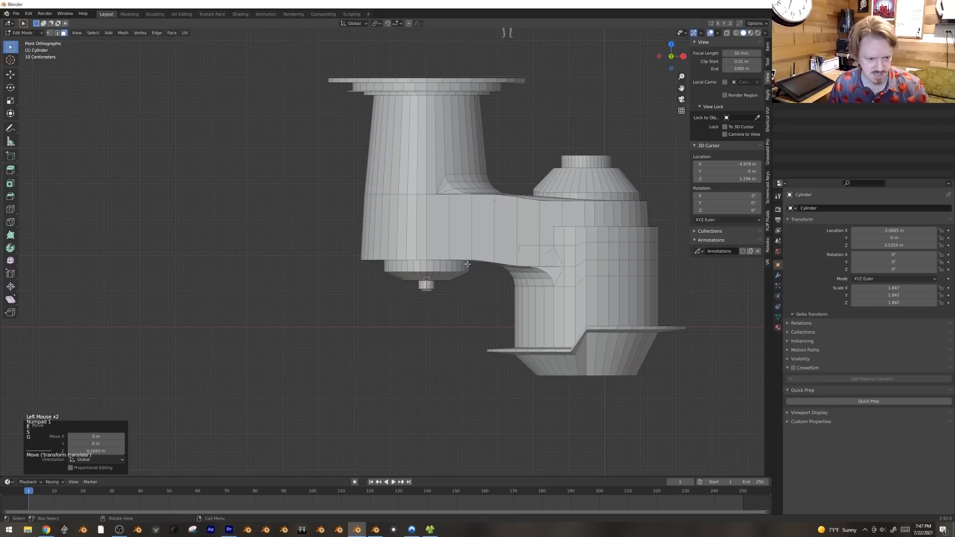
Step: Extrude the narrowed face downward into a slim pole and form a thin collar at its lower end
key("e")
left_click(467, 330)
key("e")
key("s")
left_click(485, 332)
key("e")
left_click(486, 335)
key("e")
key("s")
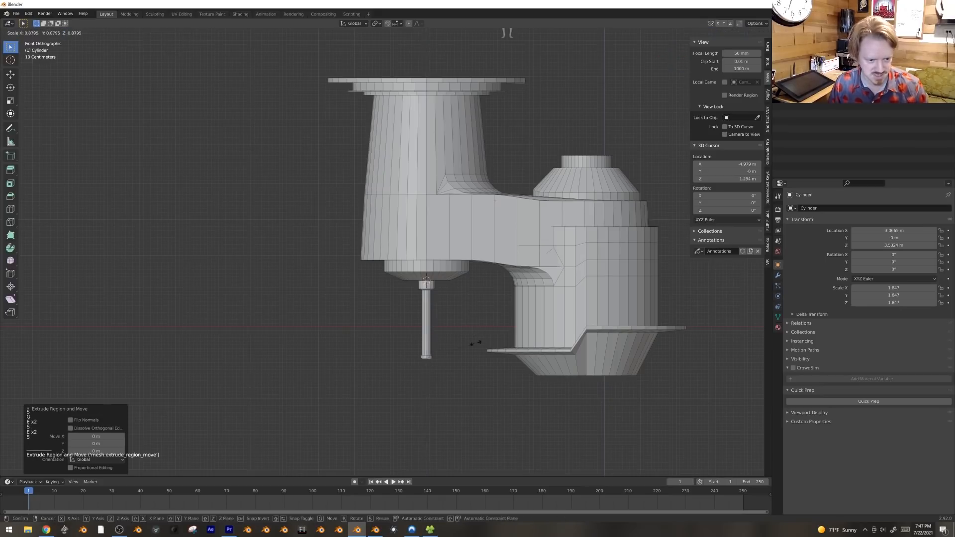
middle_click_drag(465, 426, 516, 375, "shift")
left_click(597, 380)
Step: Extend the pole further down below the collar and flare its lower end into a wider stepped foot
key("e")
left_click(532, 328)
key("e")
key("s")
left_click(622, 339)
key("e")
left_click(626, 350)
key("e")
right_click(592, 379)
key("s")
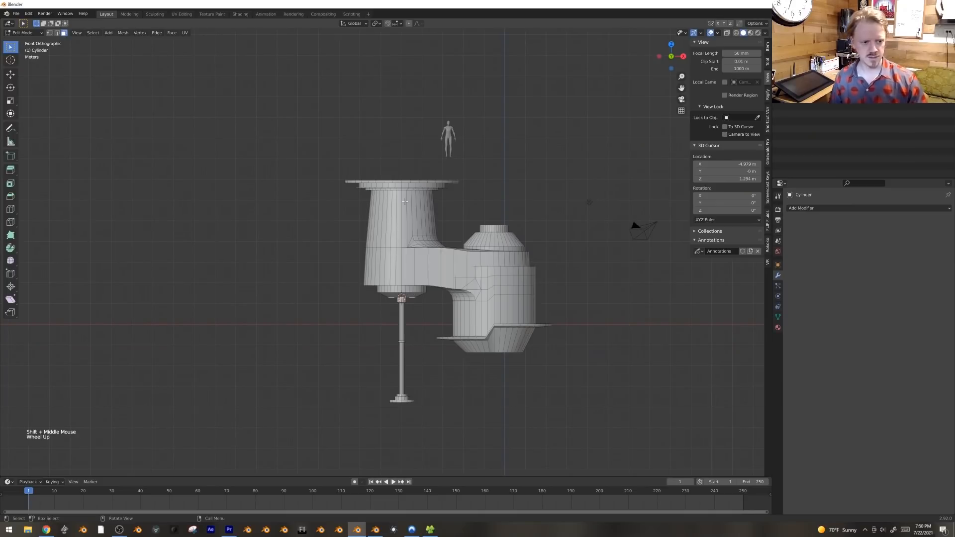
Step: Select the vertices of the tower's top platform and raise them along Z to make the tower taller
key("1")
key("alt+z")
key("b")
left_click_drag(308, 150, 468, 209)
key("g")
key("z")
left_click(452, 173)
middle_click_drag(448, 180, 449, 215)
key("Tab")
key("alt+z")
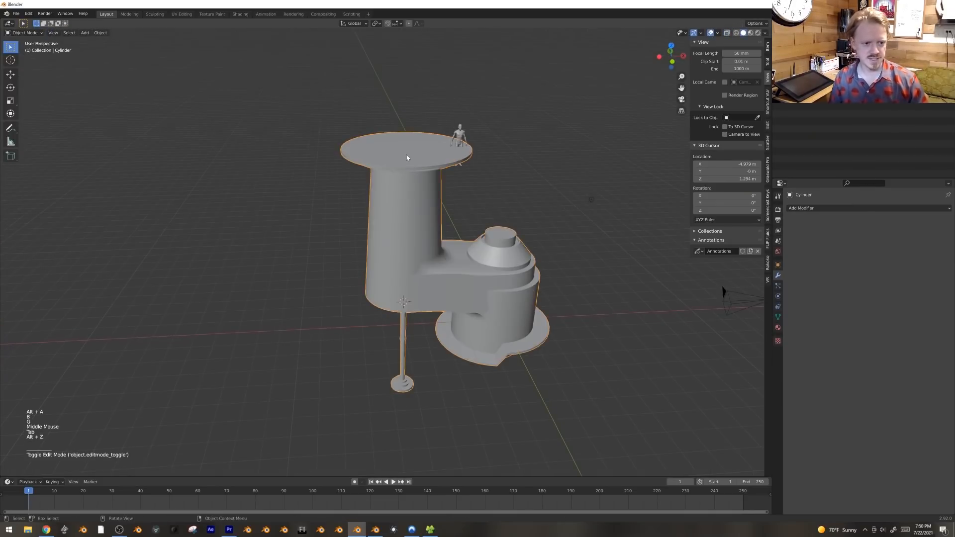
Step: Inset the platform's top face slightly and extrude it about 0.27 m upward
key("Tab")
key("3")
left_click(407, 152)
middle_click_drag(503, 155, 516, 205, "shift")
scroll(516, 205, "up", 1)
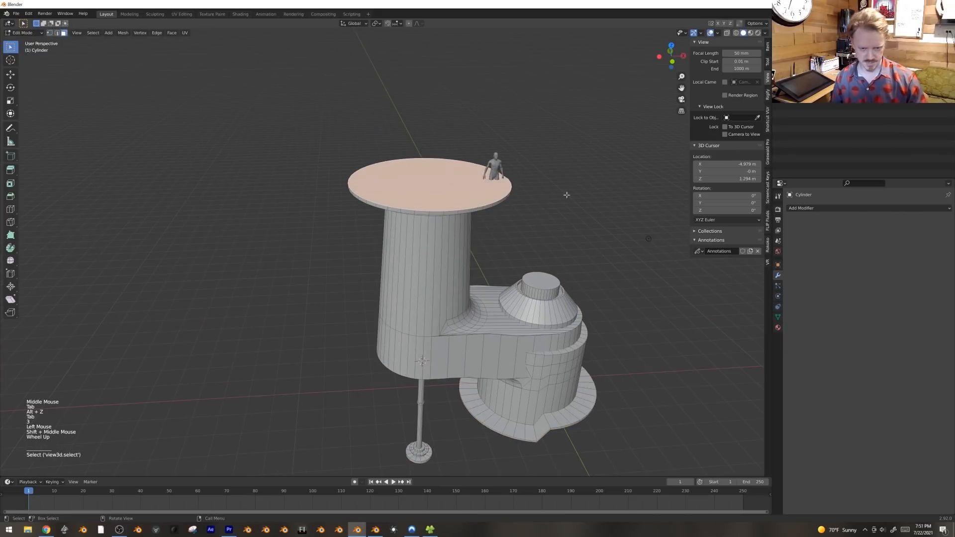
key("i")
left_click(592, 197)
key("e")
left_click(589, 184)
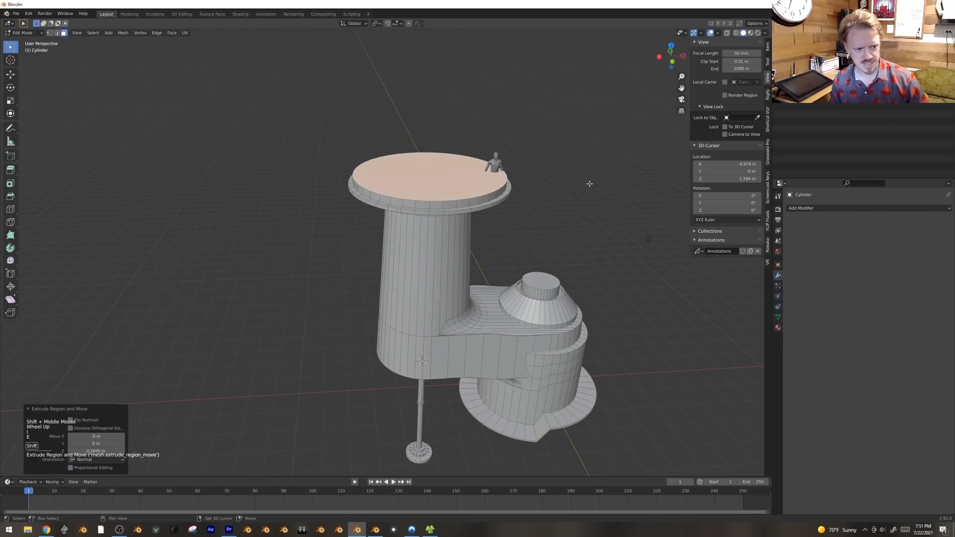
Step: Sink the platform's top about 0.12 m inside a rim about 0.018 m thick, and inset the sunken floor about 0.57 m
key("i")
left_click(574, 184)
key("e")
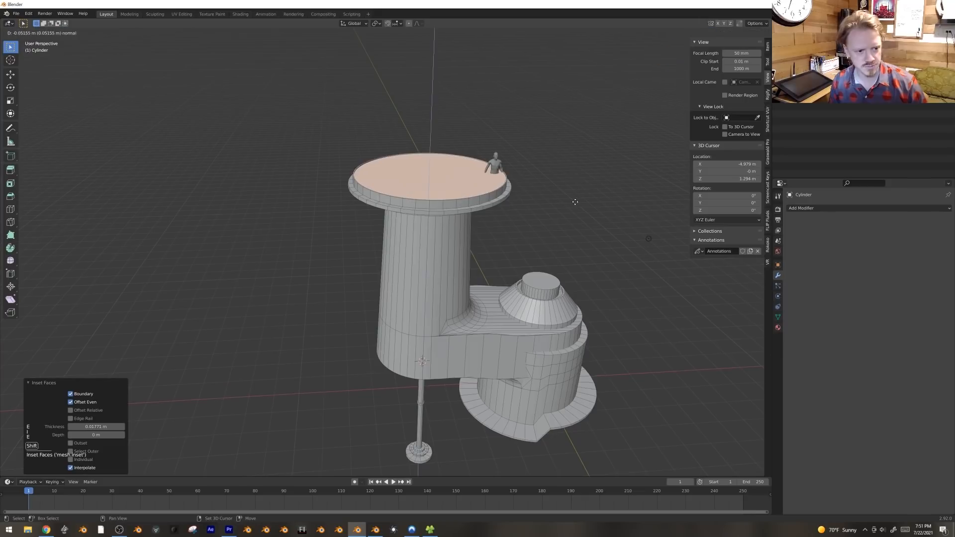
left_click(576, 210)
key("i")
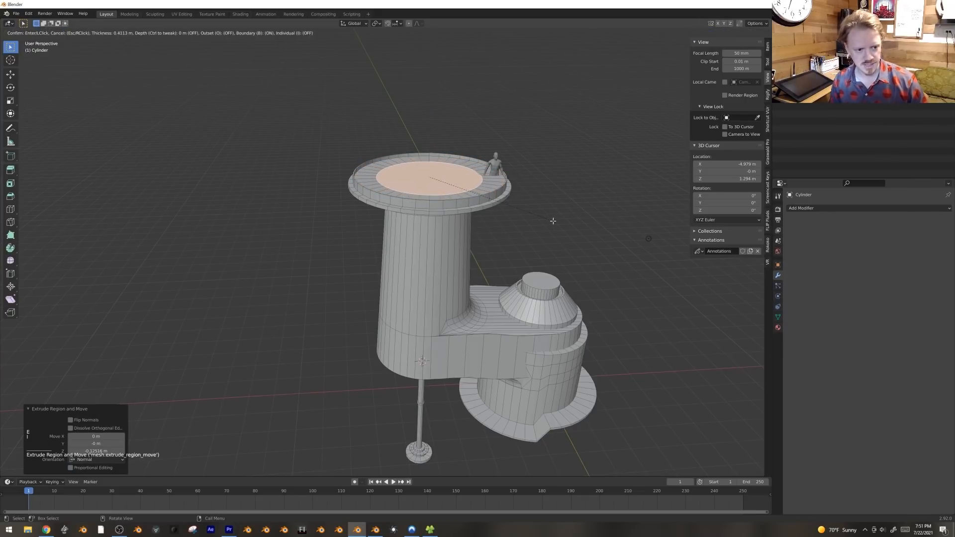
left_click(545, 215)
key("e")
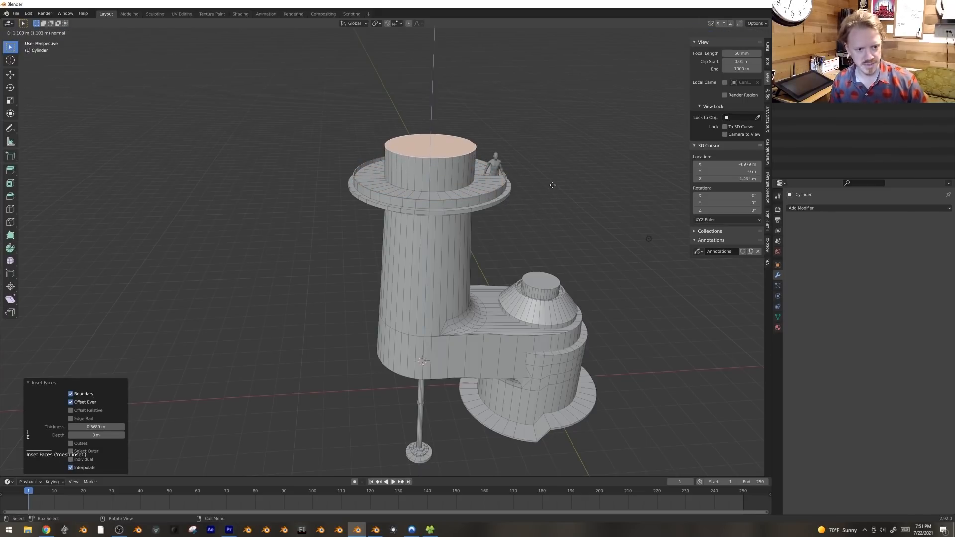
right_click(558, 180)
key("ctrl+z")
Step: Scale the platform's inner face to about 0.90, extrude it about 1 m upward into a turret, and adjust the top's scale
key("s")
left_click(570, 164)
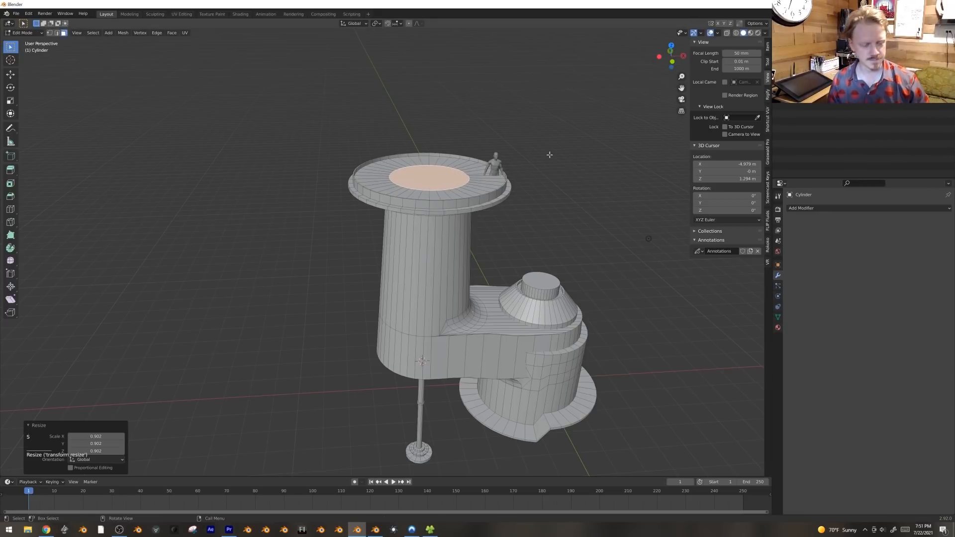
key("e")
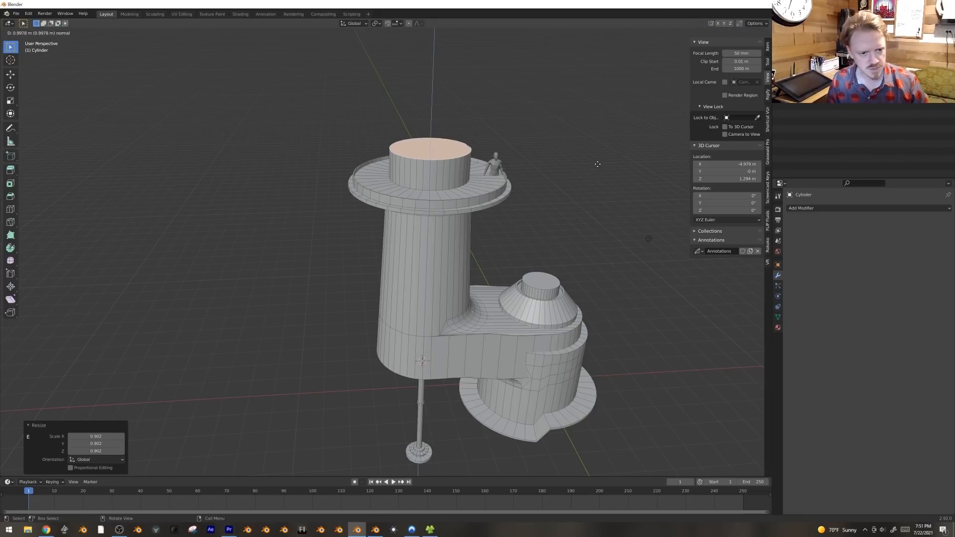
left_click(596, 166)
key("s")
left_click(591, 164)
Step: Extrude and widen the turret's top face into a slightly overhanging lip about 0.11 m high
middle_click_drag(591, 164, 571, 233, "shift")
scroll(549, 235, "up", 2)
key("s")
key("e")
key("e")
key("s")
left_click(592, 225)
key("e")
left_click(594, 221)
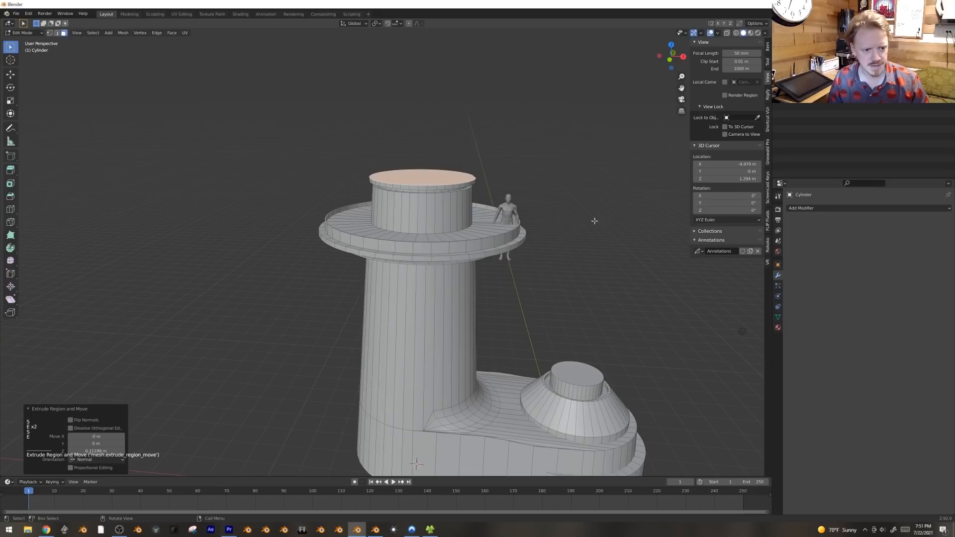
Step: Inset the turret's top face slightly and extrude it downward into a recess inside a thin rim
middle_click_drag(532, 214, 541, 257, "shift")
key("i")
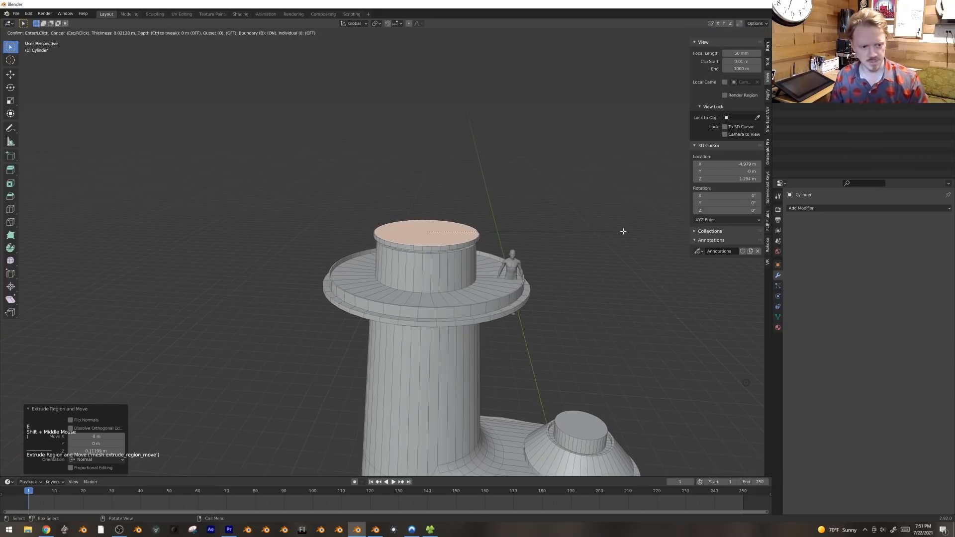
left_click(619, 230)
key("e")
left_click(622, 261)
Step: Duplicate the turret's recessed floor straight up above the turret and extrude the copy into a short neck
key("shift+d")
key("z")
left_click(576, 154)
middle_click_drag(576, 156, 580, 127)
key("e")
left_click(586, 160)
Step: Extrude and widen the floating neck's top face into a thin overhanging lip with a slightly narrower raised tier
key("e")
right_click(587, 159)
key("s")
left_click(612, 163)
key("e")
left_click(611, 152)
key("e")
key("s")
left_click(602, 157)
key("e")
left_click(602, 152)
Step: Build a sloping roof above the lip that narrows upward into a short vertical collar
middle_click_drag(573, 145, 569, 191)
key("e")
right_click(569, 191)
key("s")
left_click(554, 192)
key("g")
right_click(554, 191)
key("e")
left_click(556, 174)
key("s")
left_click(531, 174)
key("e")
left_click(539, 166)
Step: Inset the collar's top face to leave a rim and extrude the inner face into a narrower raised plug
key("e")
right_click(539, 166)
key("s")
left_click(530, 166)
key("e")
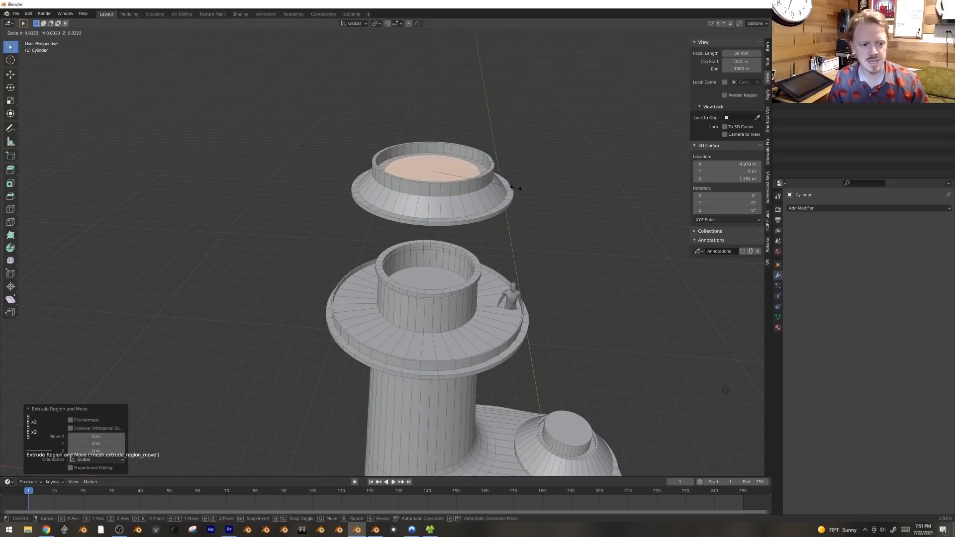
left_click(525, 163)
Step: Try to bevel the edge of the cap's top face, recalculating its normals between attempts
key("ctrl+b")
right_click(575, 203)
middle_click_drag(574, 202, 521, 218)
mouse_move(435, 234)
middle_mouse_down()
mouse_move(447, 246)
mouse_move(423, 241)
middle_mouse_up()
key("Tab")
key("Tab")
scroll(286, 222, "up", 2)
left_click(278, 219)
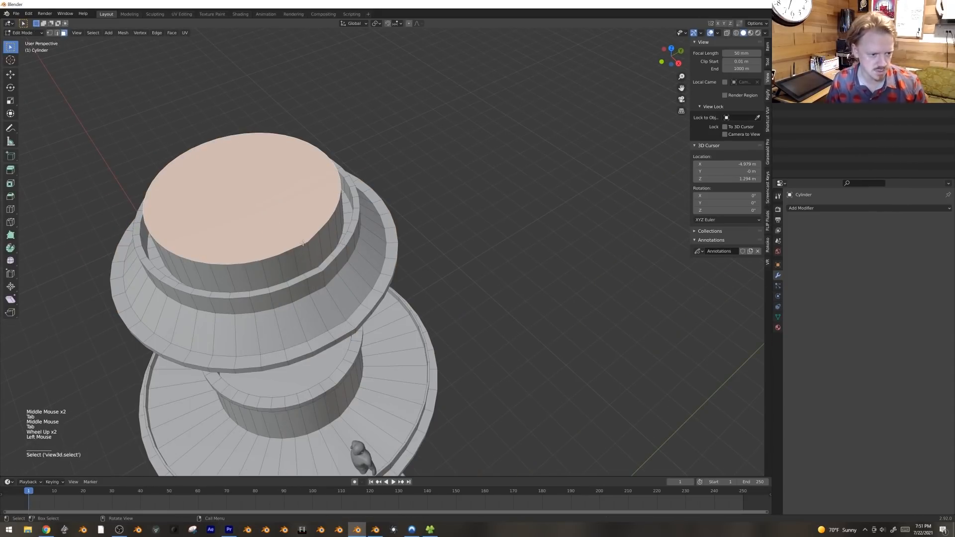
key("1")
key("ctrl+b")
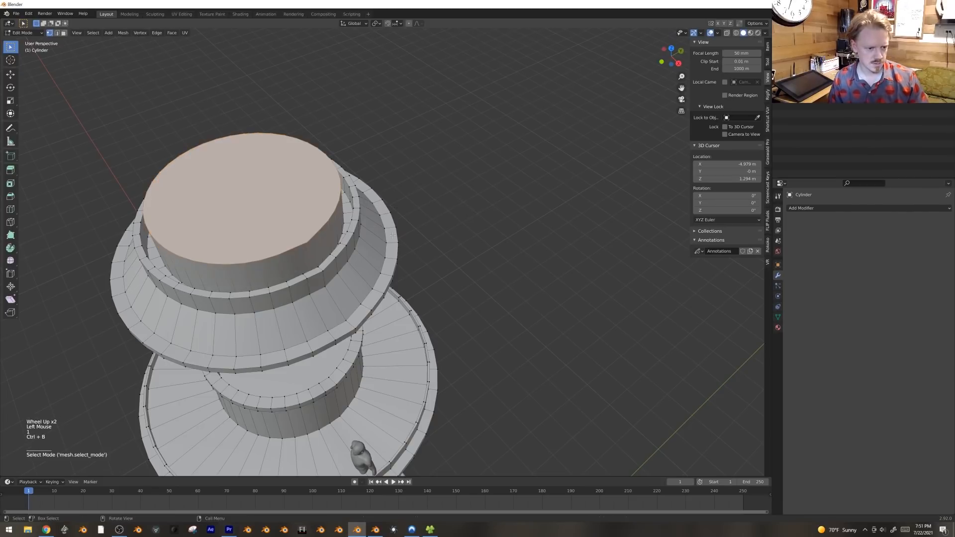
key("shift+n")
key("ctrl+n")
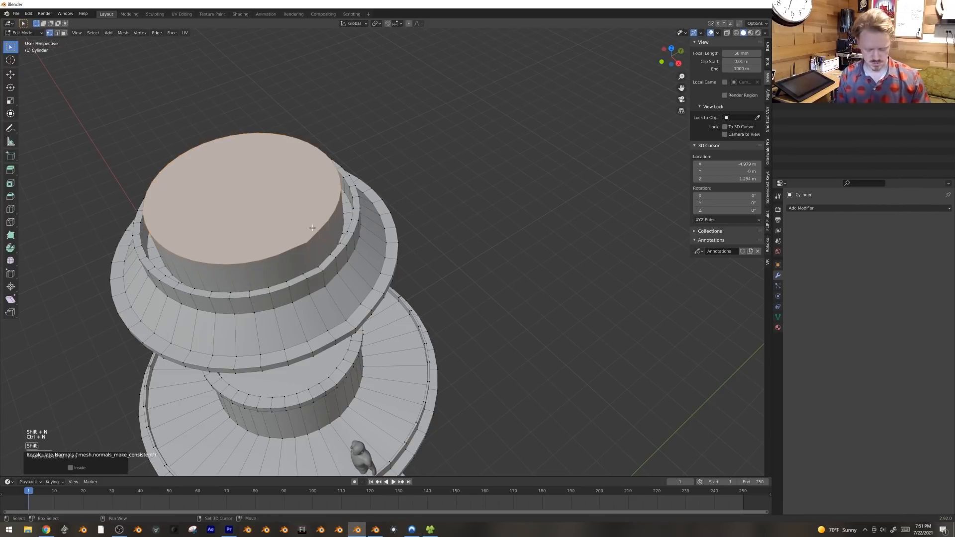
key("ctrl+b")
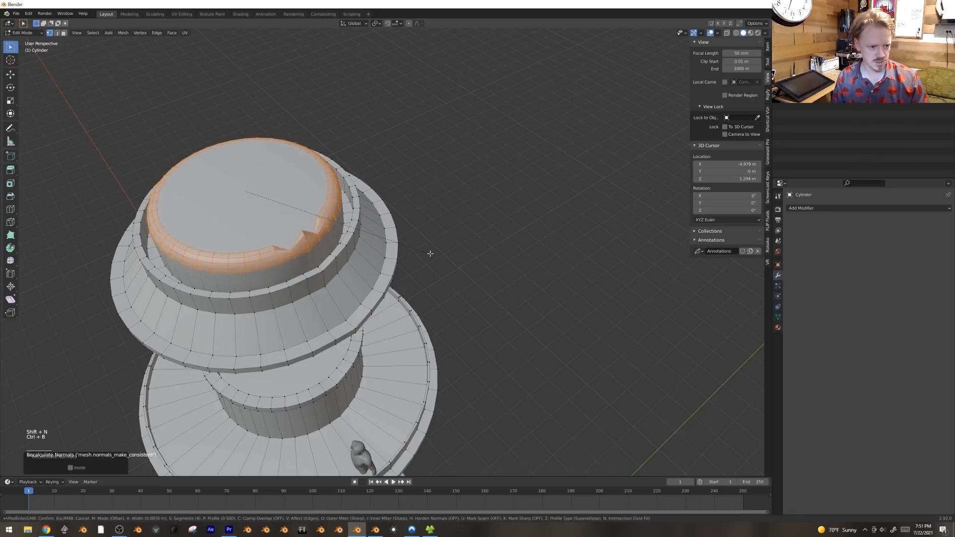
key("Tab")
Step: Add an ico sphere with a 1 m radius and 3 subdivisions
mouse_move(363, 260)
middle_mouse_down()
mouse_move(390, 236)
mouse_move(371, 252)
middle_mouse_up()
middle_click_drag(399, 209, 423, 264)
key("KP_1")
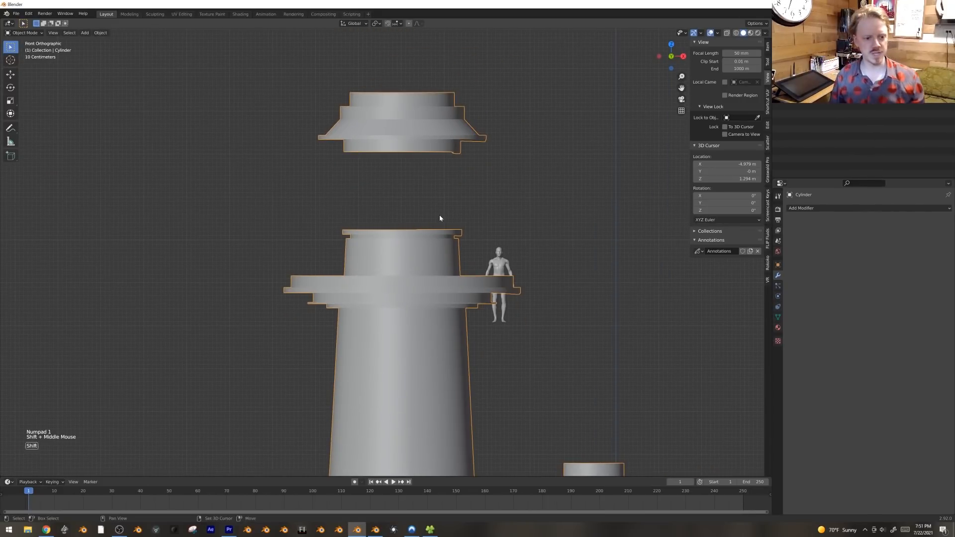
key("shift+a")
mouse_move(439, 217)
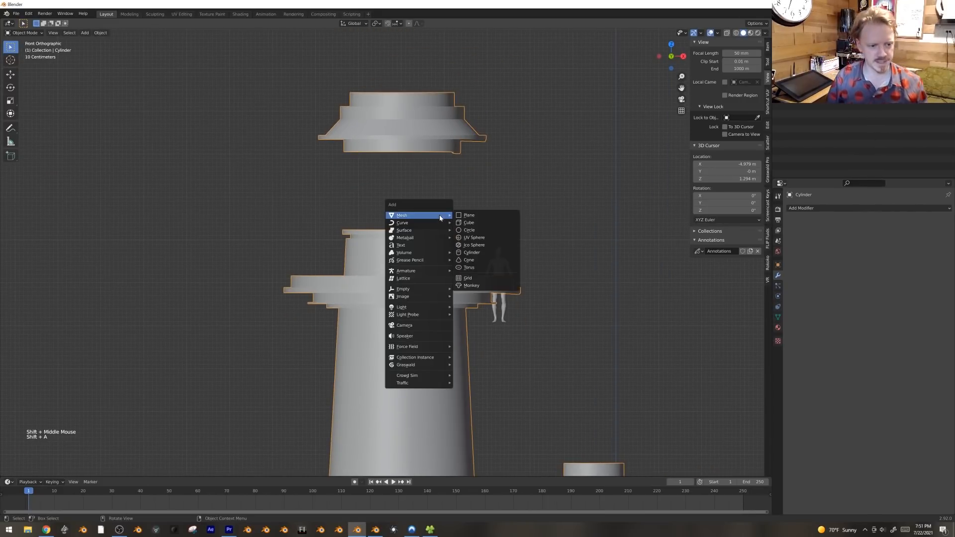
left_click(498, 246)
scroll(507, 347, "down", 5)
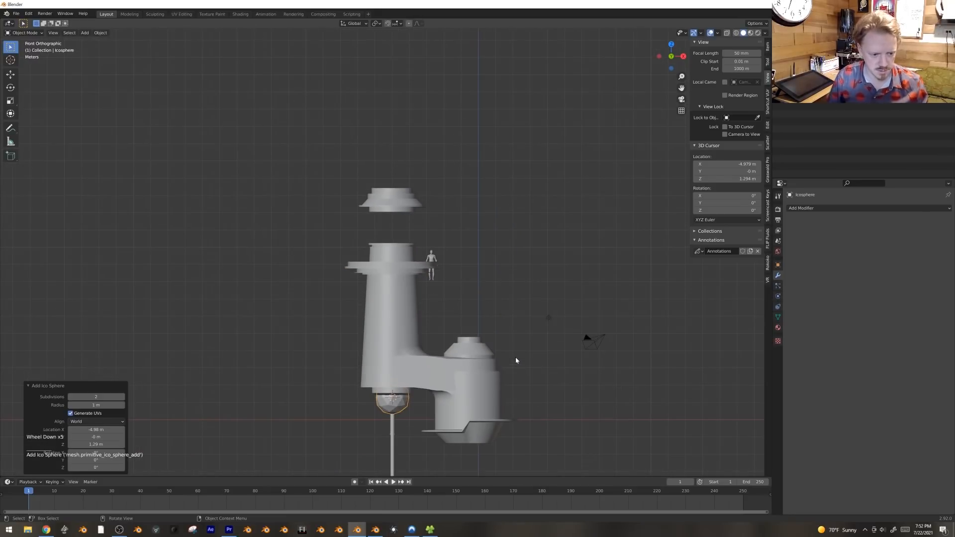
middle_click_drag(461, 351, 505, 279, "shift")
scroll(509, 339, "up", 3)
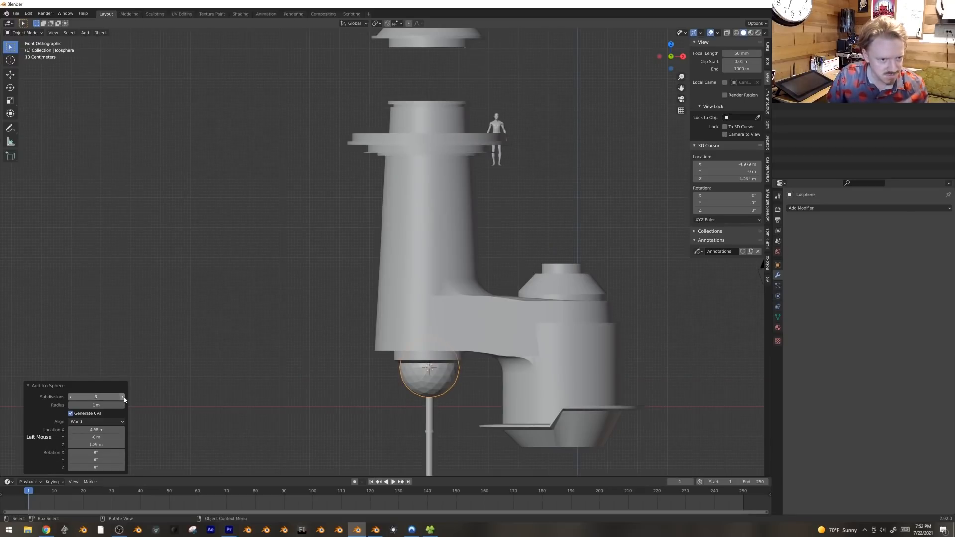
Step: Raise the ico sphere along Z and enlarge it so it fills the gap between the turret and the floating cap
key("g")
key("z")
left_click(480, 114)
middle_click_drag(490, 113, 470, 193, "shift")
scroll(503, 120, "up", 3)
key("s")
key("g")
left_click(571, 94)
middle_click_drag(572, 94, 481, 244, "shift")
key("g")
key("z")
left_click(483, 236)
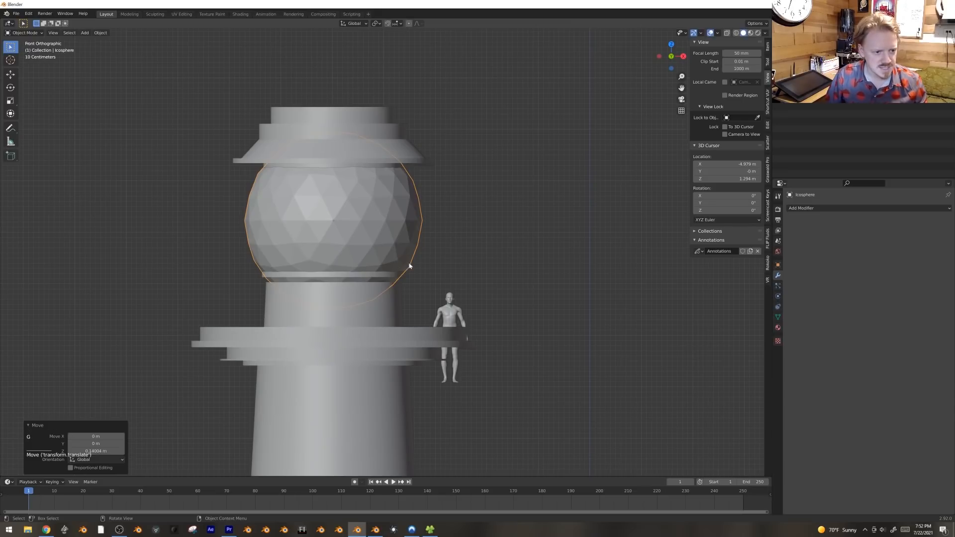
Step: Select the sphere's ring of vertices just below the cap, including hidden ones, and flatten it along Z
key("Tab")
key("1")
key("2")
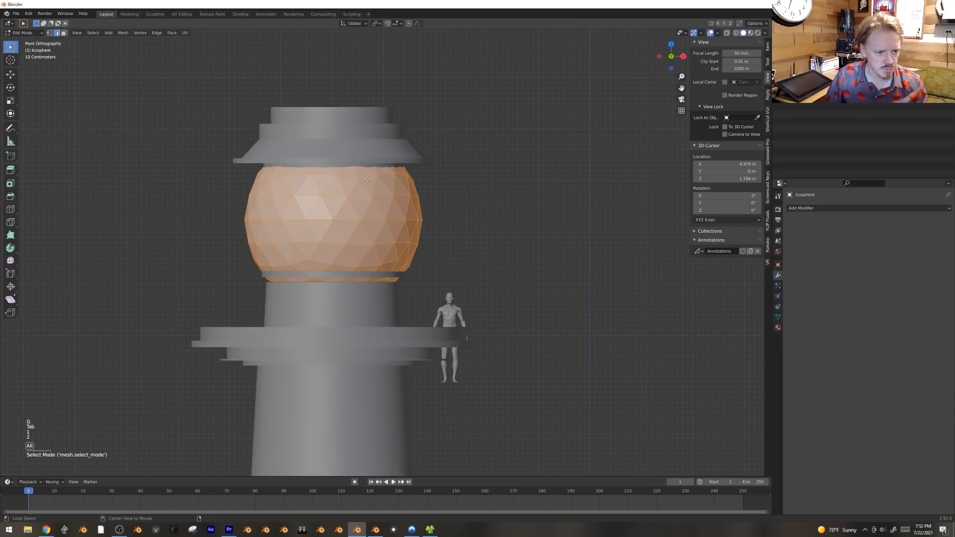
left_click(351, 178, "alt")
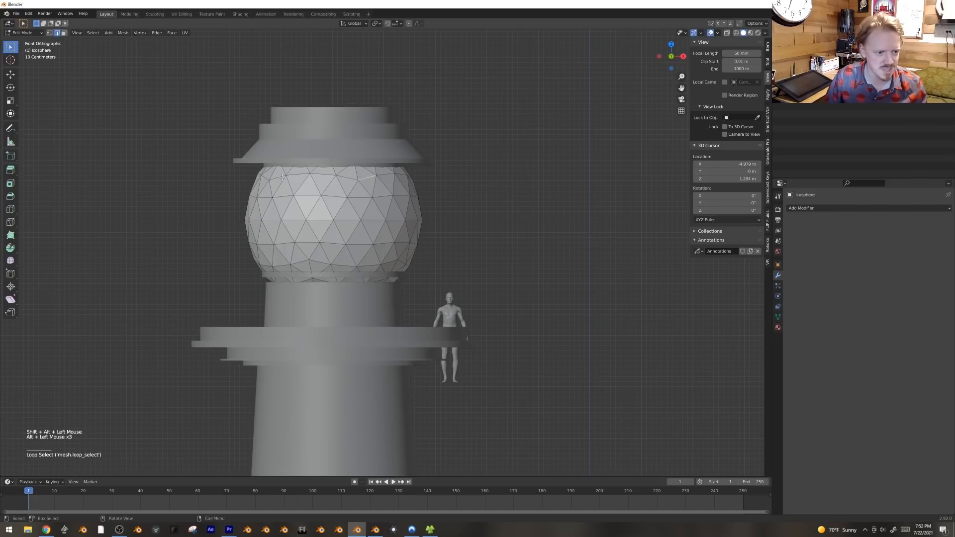
key("alt+z")
key("alt+a")
key("c")
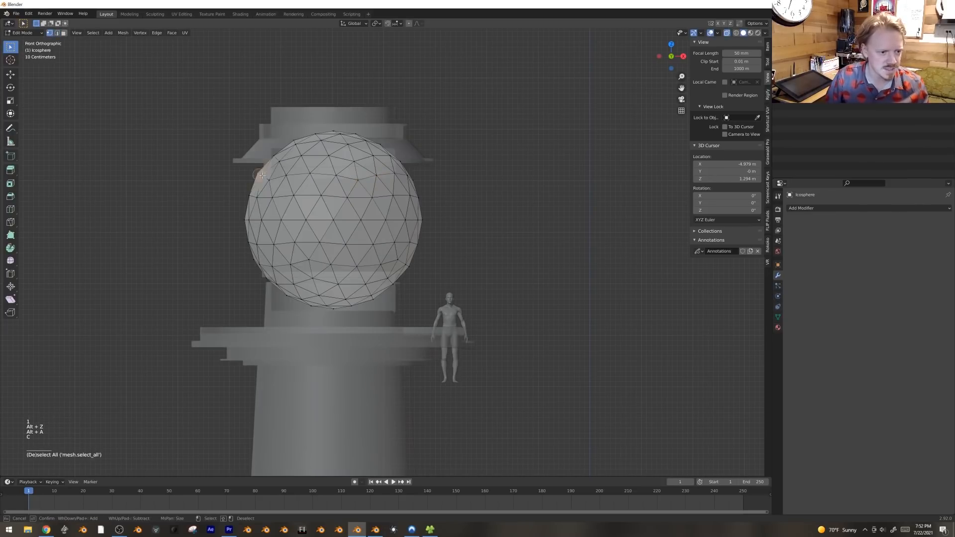
left_click_drag(404, 175, 426, 173)
right_click(426, 174)
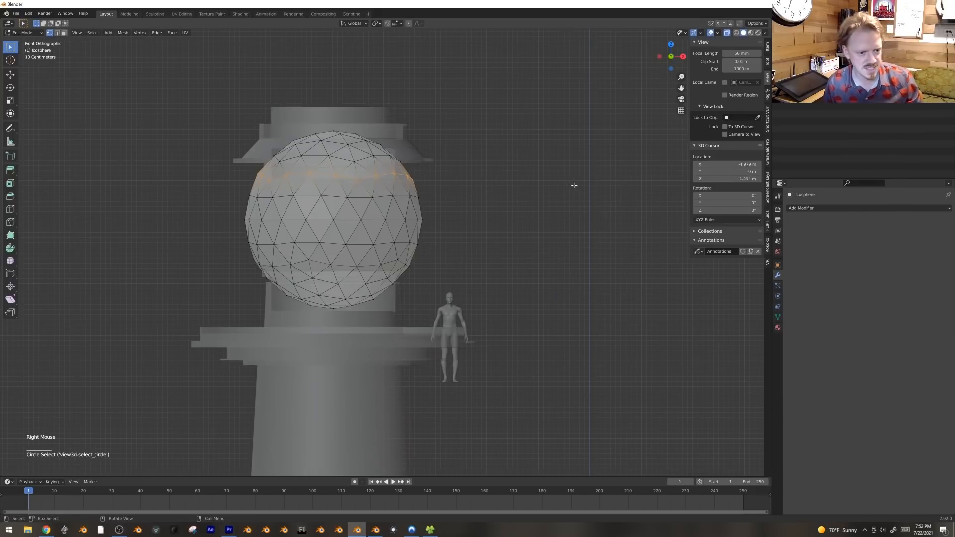
key("s")
key("z")
key("Return")
Step: Flatten the sphere's next vertex ring, just above its equator, along Z
key("alt+a")
left_click_drag(419, 204, 420, 204)
key("s")
key("z")
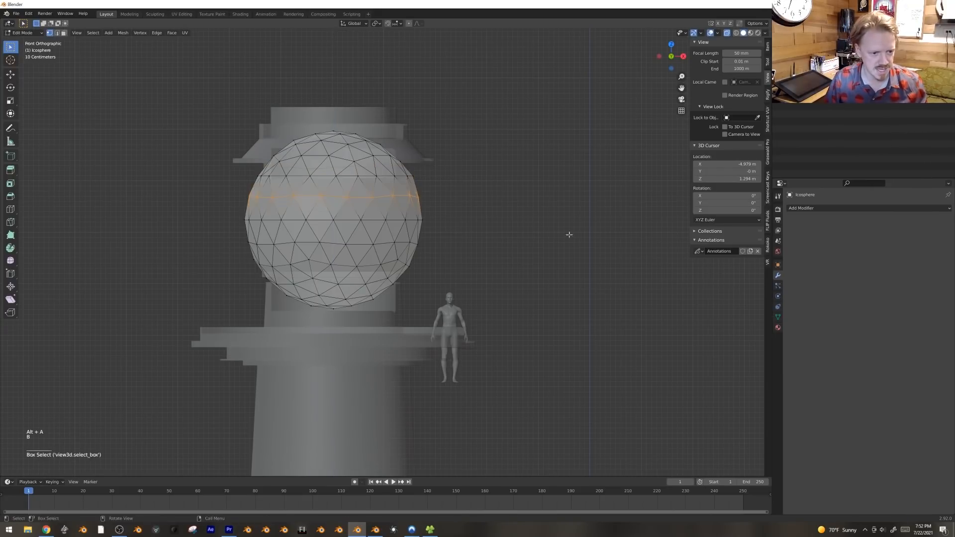
left_click(499, 219)
Step: Flatten the two vertex rings below the sphere's equator along Z, scaling the lower one to 0
key("alt+a")
key("b")
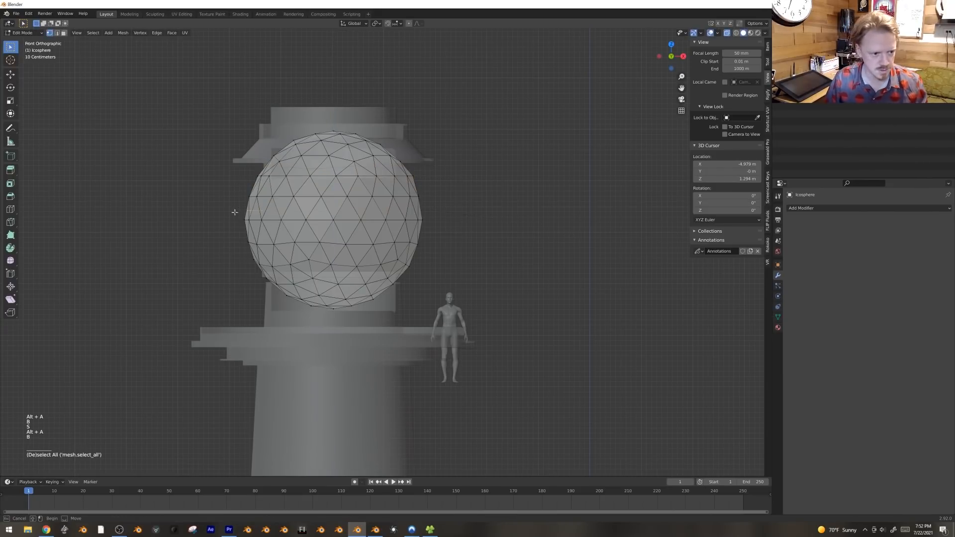
key("b")
left_click_drag(233, 236, 463, 256)
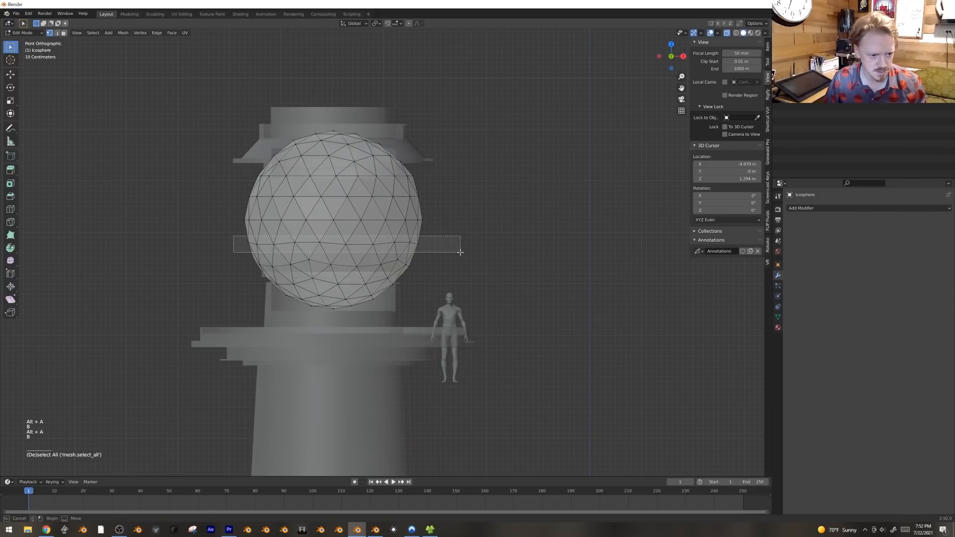
key("s")
key("z")
key("Return")
key("alt+a")
key("b")
left_click_drag(238, 255, 485, 273)
key("s")
key("z")
key("0")
key("Return")
Step: Delete the sphere's upper and lower ends beyond the flattened rings, leaving an open faceted band
key("alt+a")
key("b")
left_click_drag(247, 269, 444, 313)
key("b")
left_click_drag(478, 87, 212, 174)
key("x")
left_click(214, 169)
Step: Stretch the whole faceted band to about 1.12 along Z and scale it uniformly to about 0.87
key("a")
right_click(479, 209)
key("s")
key("z")
left_click(553, 159)
key("s")
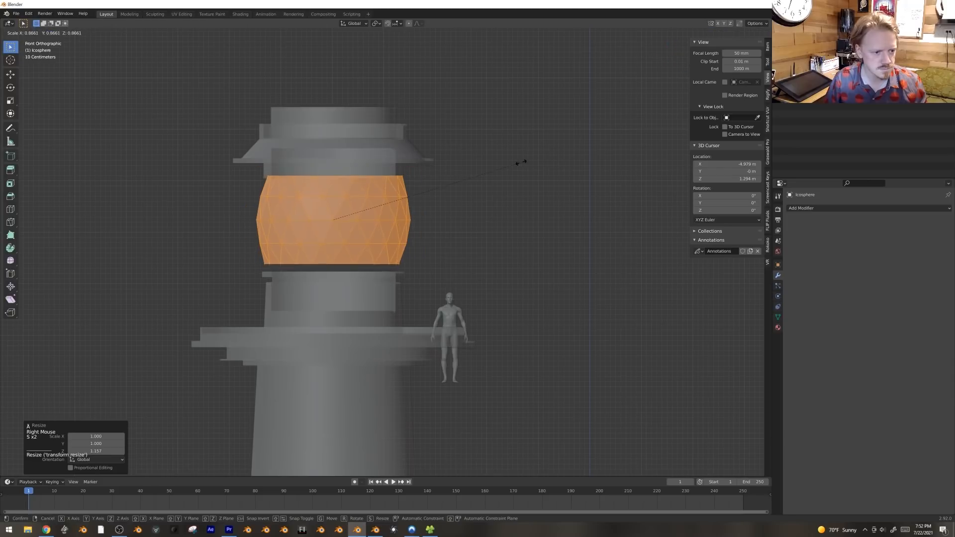
left_click(521, 164)
Step: Fine-tune the faceted band's size, height and vertical position so it rests on the turret's rim below the cap
key("g")
key("z")
left_click(523, 169)
key("s")
left_click(535, 168)
key("s")
key("z")
left_click(538, 167)
key("g")
key("z")
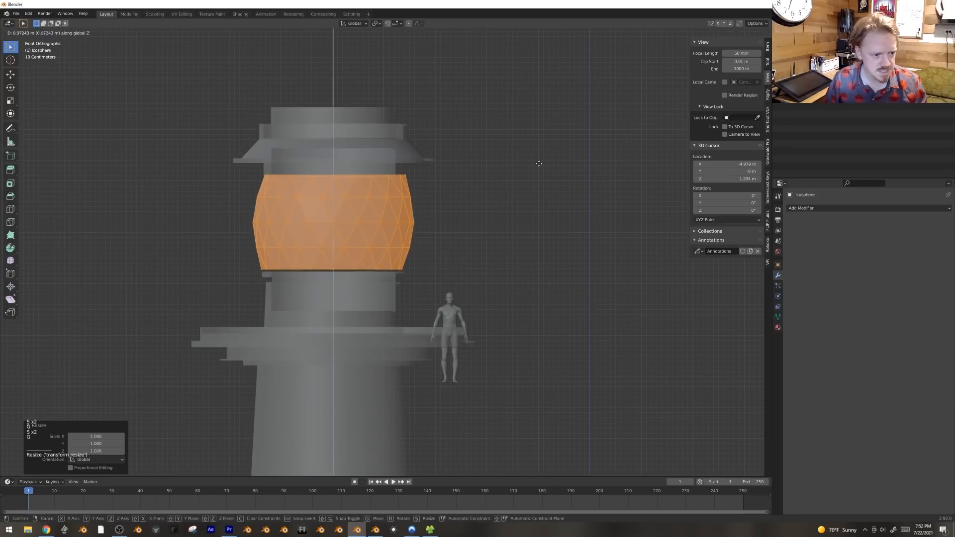
left_click(541, 168)
key("s")
key("Tab")
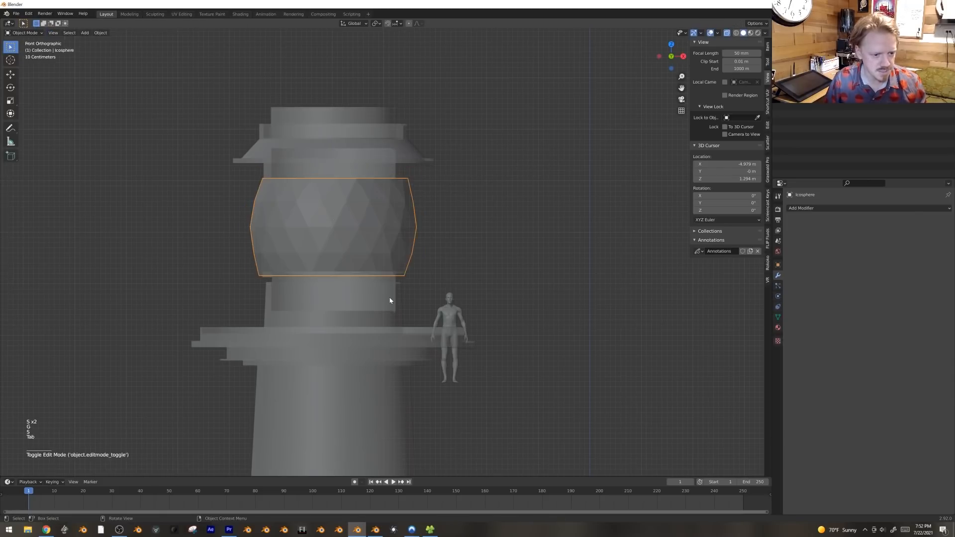
Step: Scale the side faces of the turret's upper rim outward to about 1.11
left_click(393, 296)
key("Tab")
key("alt+z")
key("3")
left_click(402, 274, "alt")
key("s")
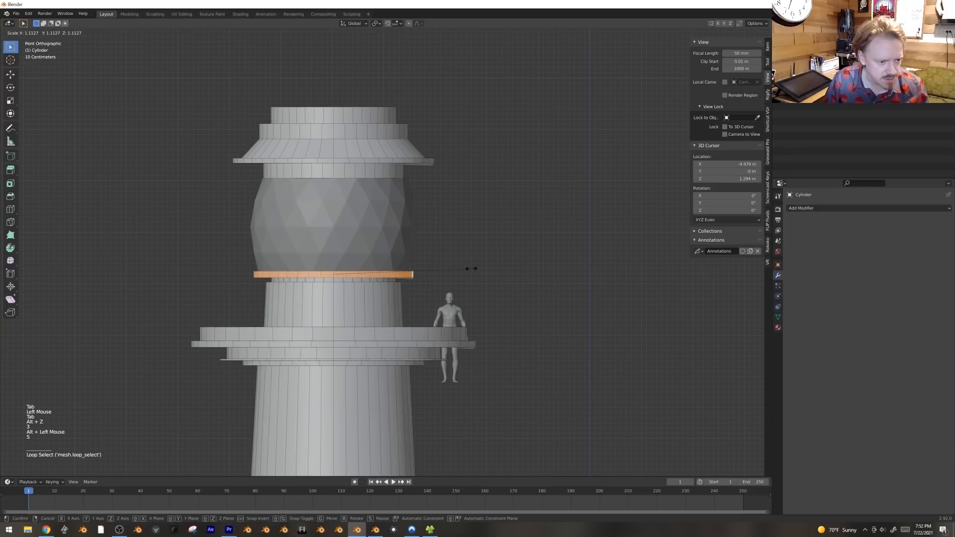
left_click(469, 266)
Step: Duplicate the widened rim about 1.9 m up to the faceted band's upper edge and extrude it along its normals
key("shift+d")
key("z")
left_click(483, 170)
middle_click_drag(482, 214, 488, 207)
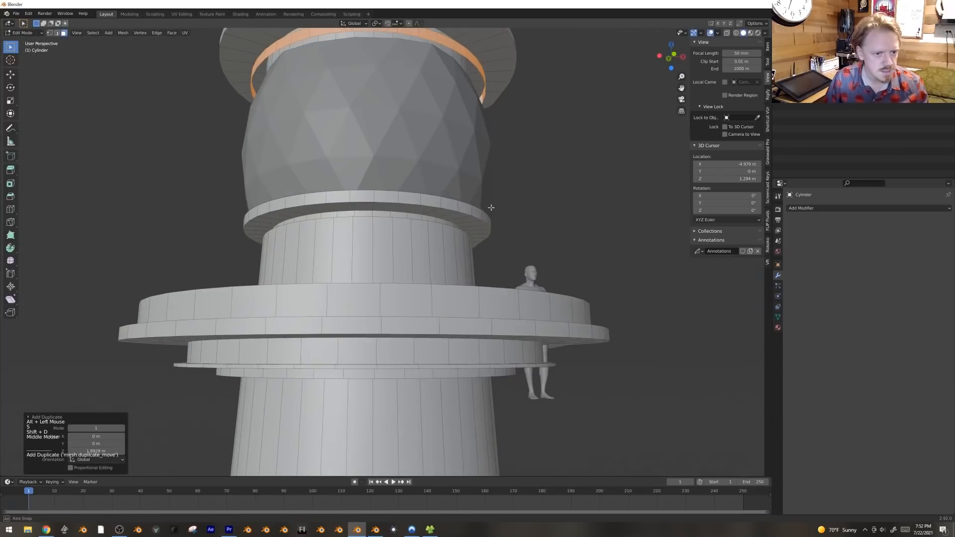
key("alt+e")
left_click(550, 185)
left_click(550, 185)
key("Tab")
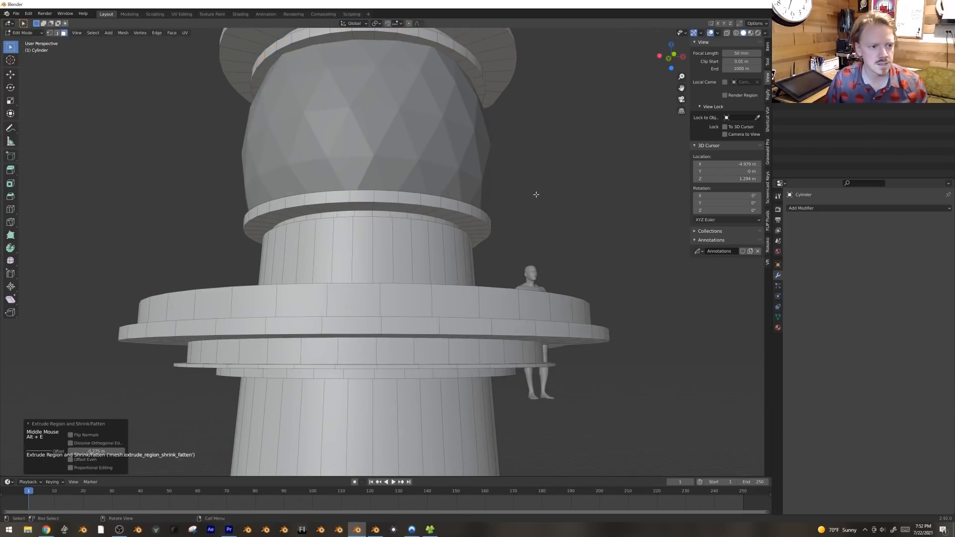
Step: Examine the upper tower from an angle and from the front, and select the faceted band
scroll(534, 196, "down", 3)
key("alt+a")
middle_click_drag(476, 199, 520, 271)
scroll(493, 288, "down", 3)
scroll(520, 270, "down", 3)
scroll(518, 282, "up", 4)
key("KP_1")
scroll(518, 285, "up", 4)
left_click(387, 231)
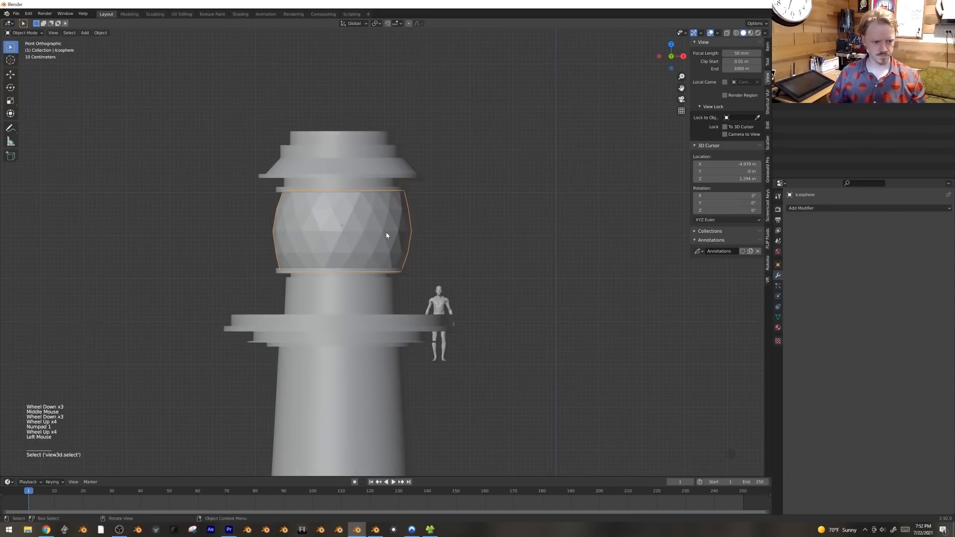
scroll(387, 236, "up", 3)
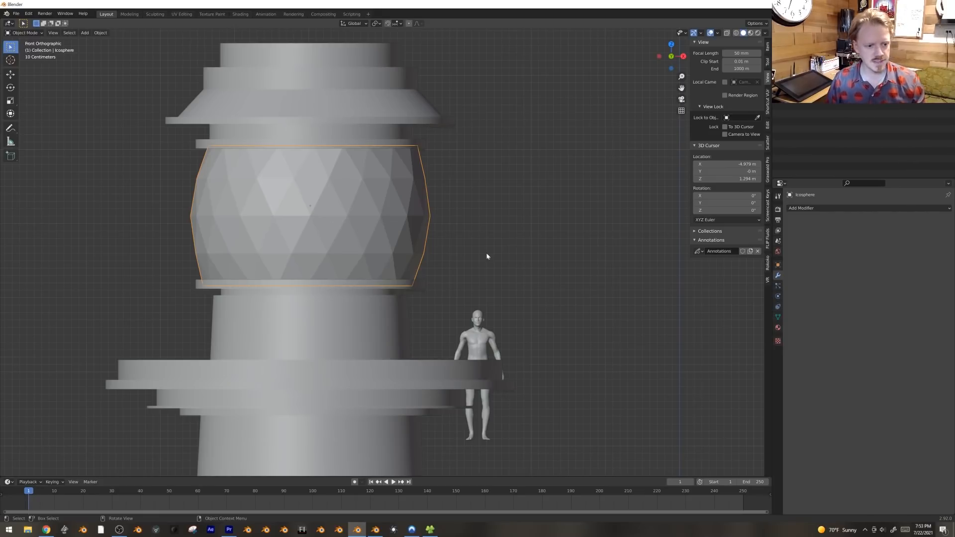
Step: Duplicate the faceted lantern band in place and add a Wireframe modifier to the copy
key("shift+d")
key("Escape")
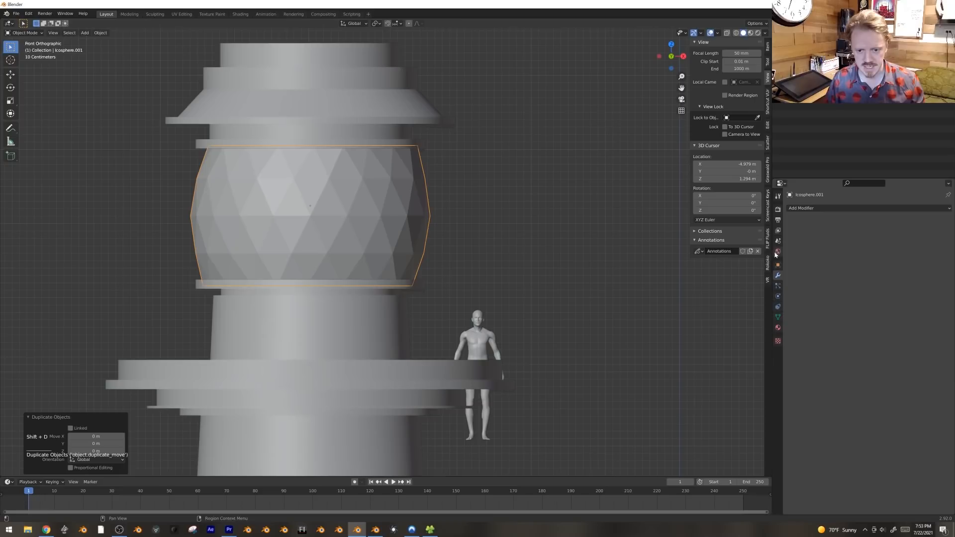
left_click(814, 206)
left_click(813, 370)
key("alt+a")
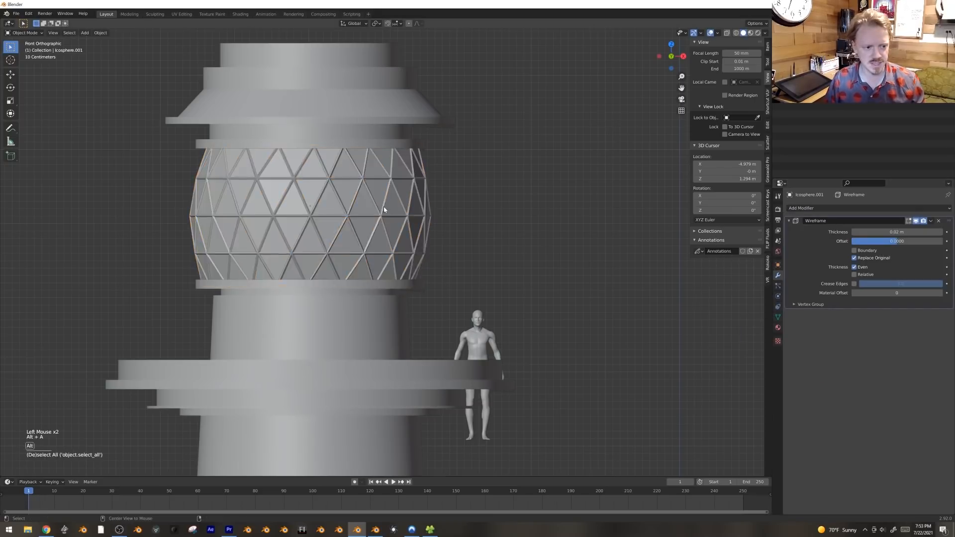
scroll(395, 237, "down", 4)
scroll(395, 237, "up", 2)
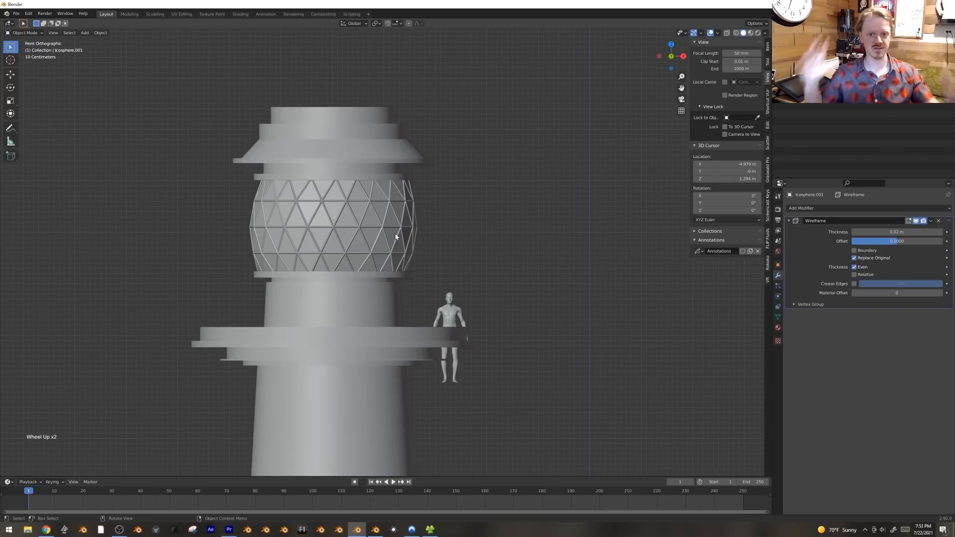
scroll(395, 235, "down", 4)
scroll(395, 234, "up", 3)
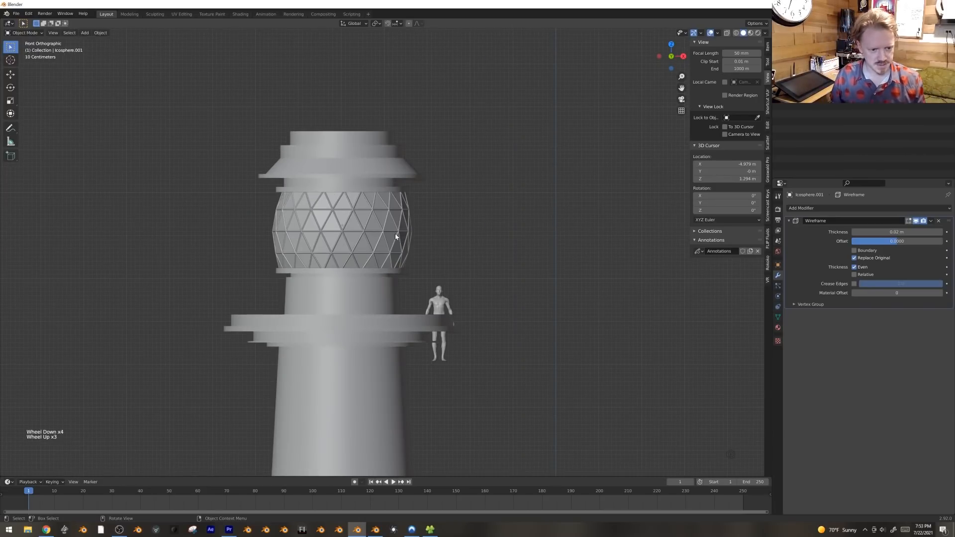
Step: Stand the human figure on the upper platform and place a linked duplicate of it on the lower drum's rim
left_click(440, 303)
key("g")
left_click(421, 262)
scroll(505, 279, "down", 4)
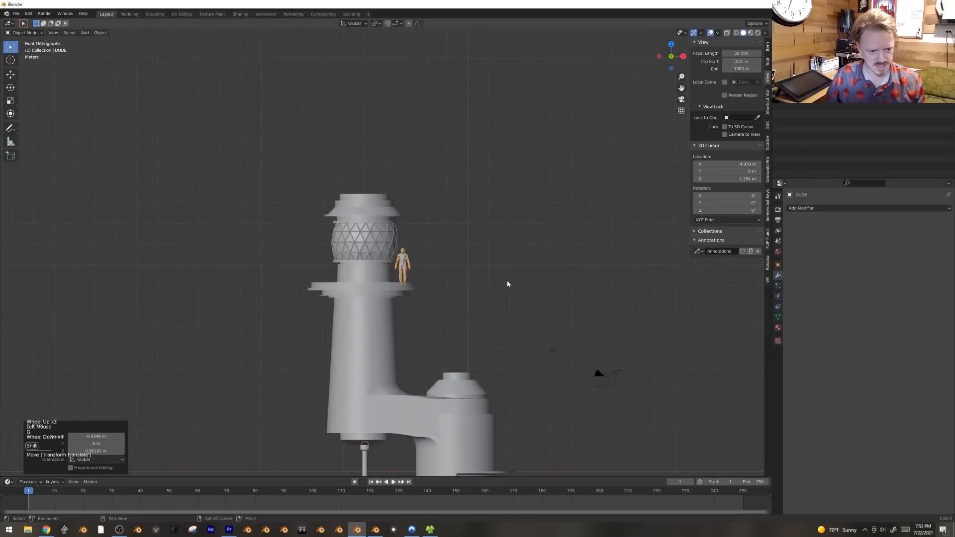
middle_click_drag(507, 279, 440, 189, "shift")
key("alt+d")
left_click(533, 383)
Step: Bevel the bottom edge of the tall tower's base about 0.185 m wide with 4 segments
left_click(514, 379)
middle_click_drag(514, 379, 475, 291, "shift")
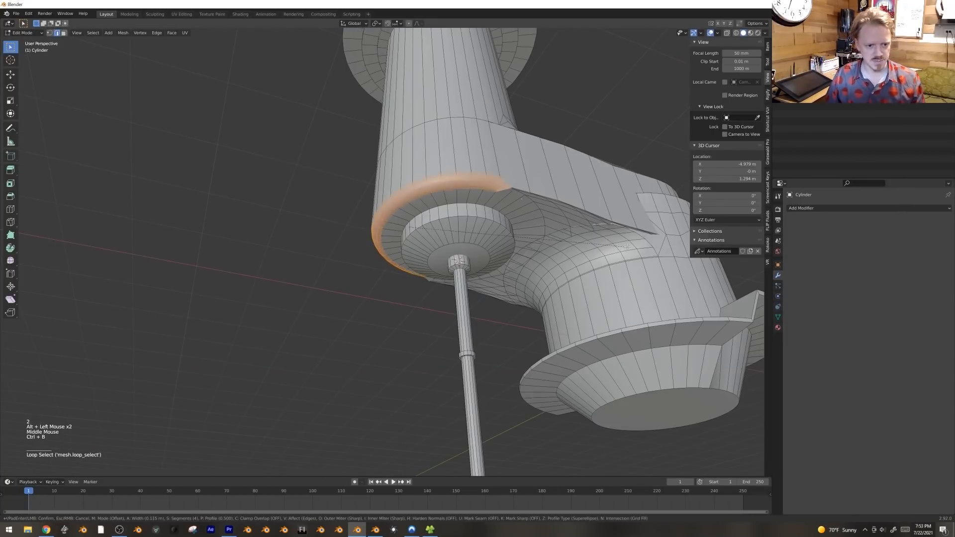
left_click(638, 247)
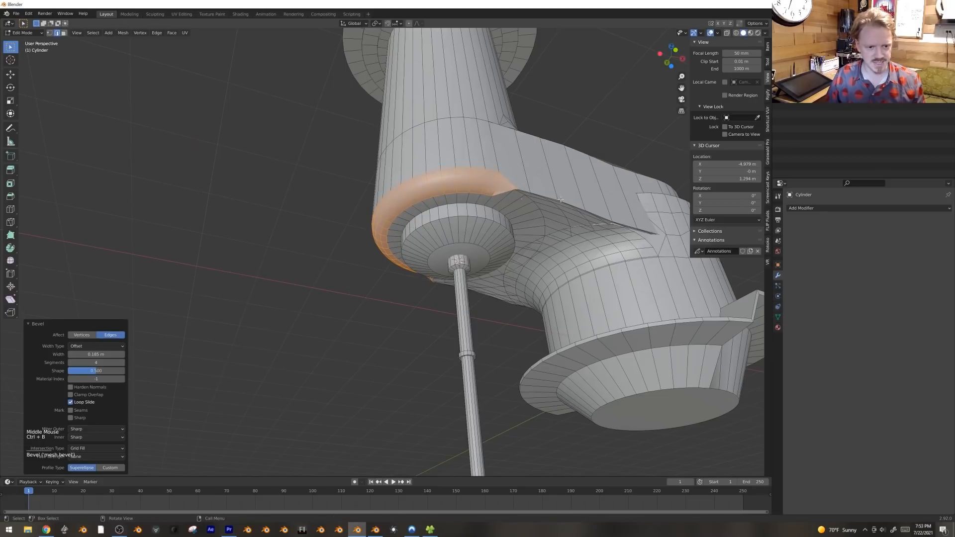
Step: Stretch the bevelled base edge vertically by about 3.24 and raise it about 0.4 m along Z
key("s")
key("z")
left_click(107, 247)
key("g")
key("z")
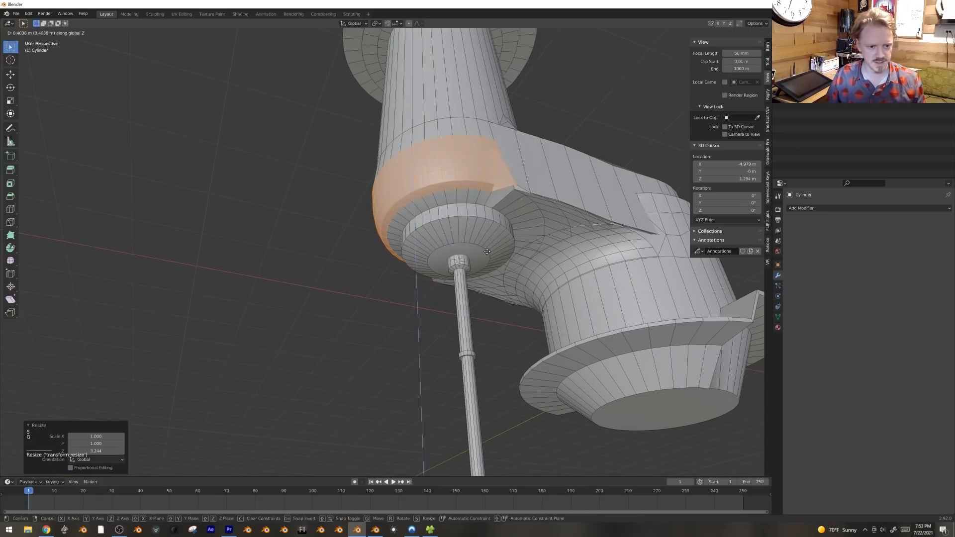
left_click(512, 242)
Step: Examine the seam between the rounded tower base and the bridge, and view the whole tower
key("Tab")
middle_click_drag(511, 243, 472, 272)
scroll(472, 271, "down", 3)
key("Tab")
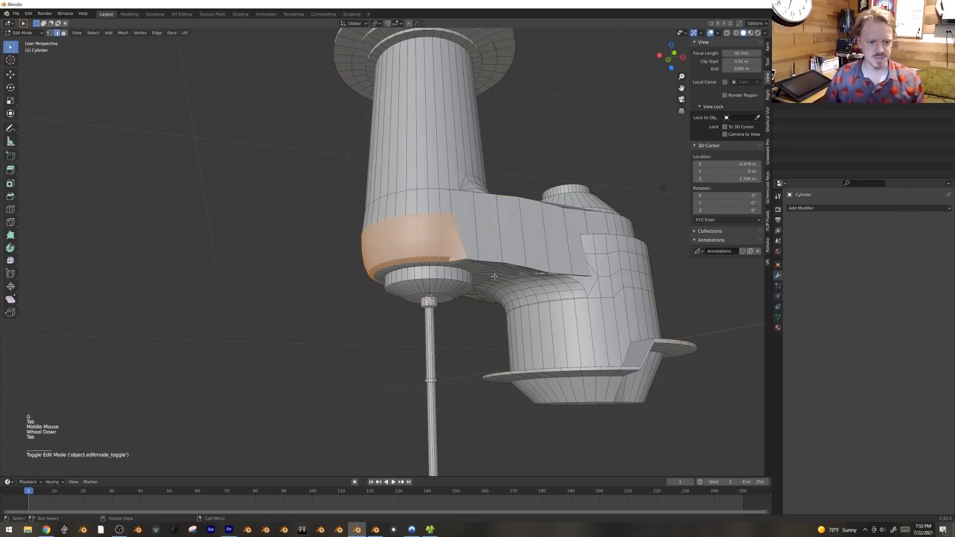
scroll(487, 263, "up", 2)
key("1")
double_click(526, 263)
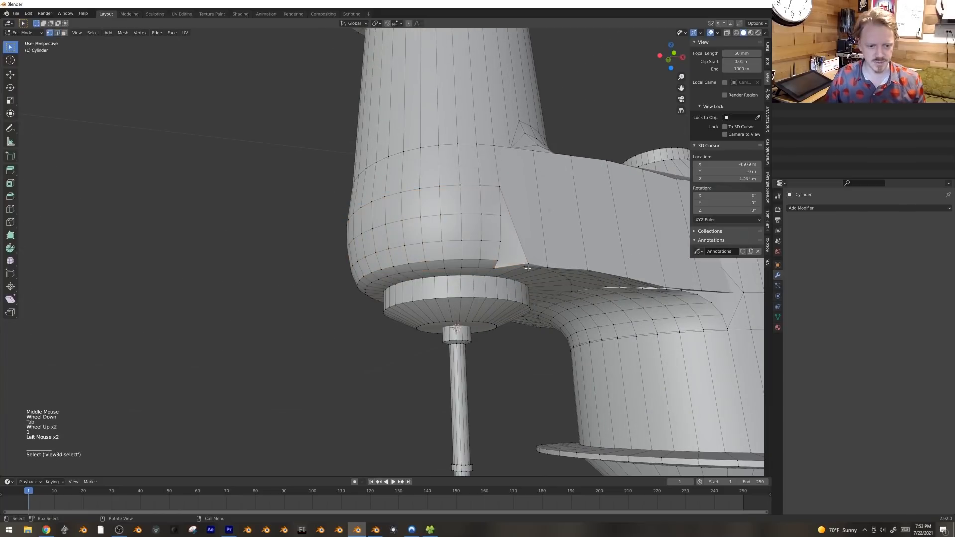
middle_click_drag(559, 271, 488, 284)
key("Tab")
scroll(536, 231, "down", 3)
key("alt+a")
scroll(499, 279, "down", 6)
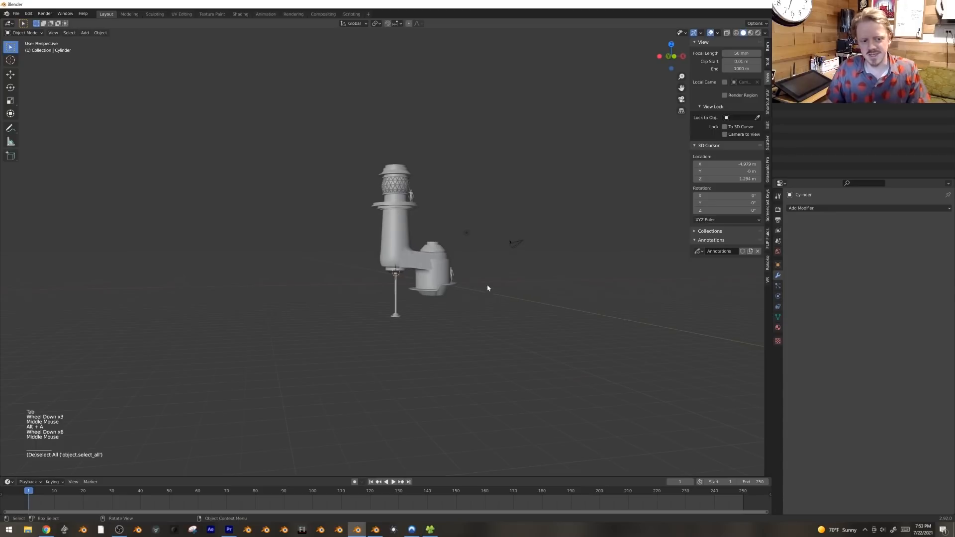
Step: Extrude the tower-facing faces of the lower drum's band at bridge height about 4.5 m through the bridge and tower base
scroll(485, 288, "up", 2)
key("KP_1")
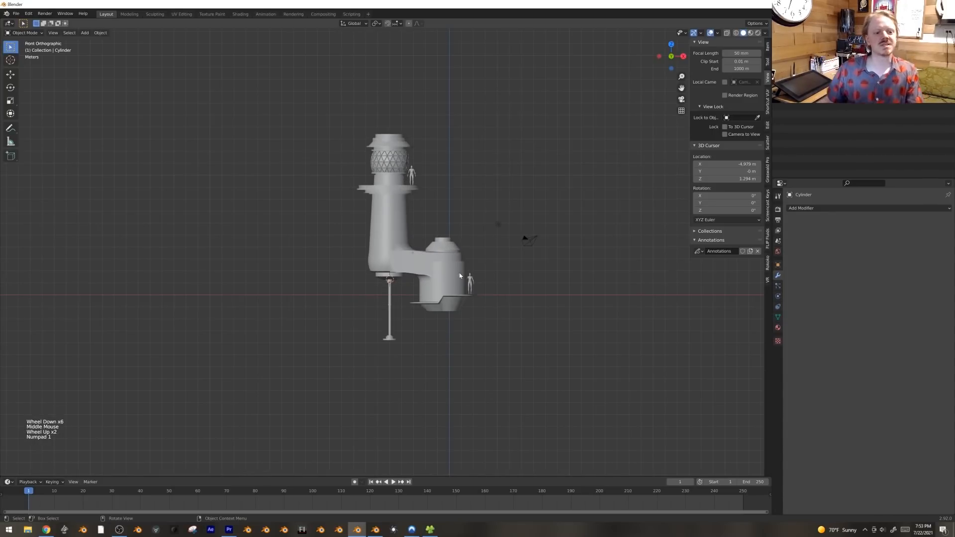
scroll(450, 205, "up", 1)
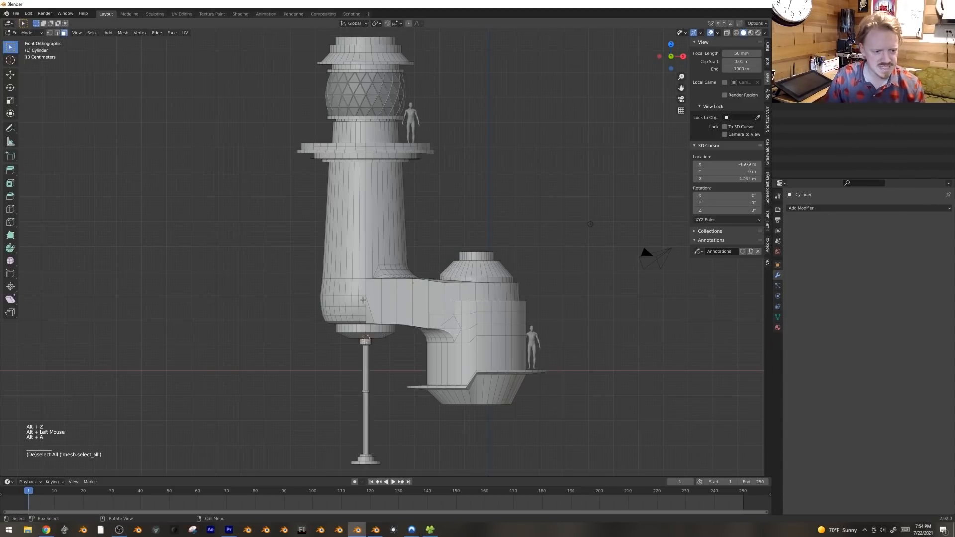
left_click(482, 306, "alt")
middle_click_drag(481, 306, 481, 290, "shift")
key("alt+z")
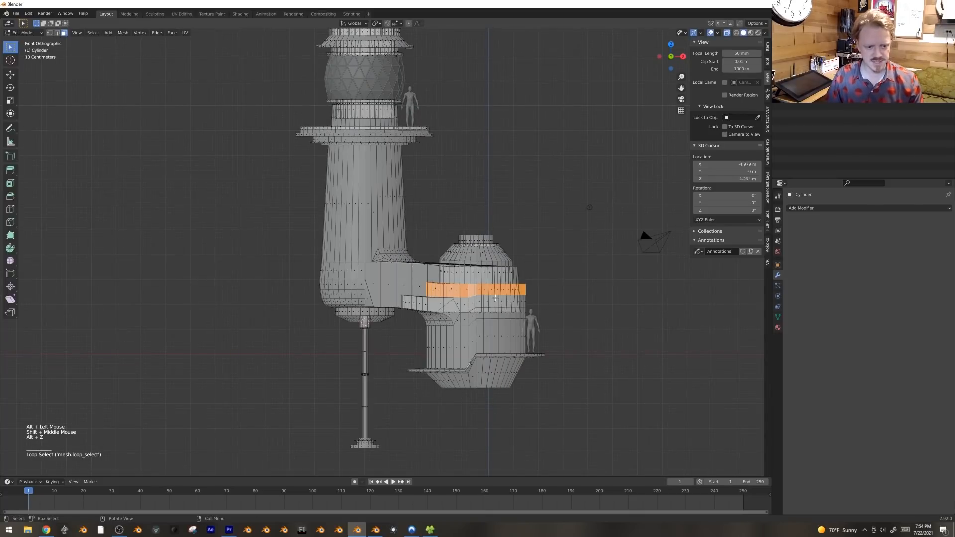
key("alt+z")
key("alt+z")
key("b")
left_click_drag(485, 277, 602, 333)
middle_click_drag(602, 334, 602, 334)
key("alt+z")
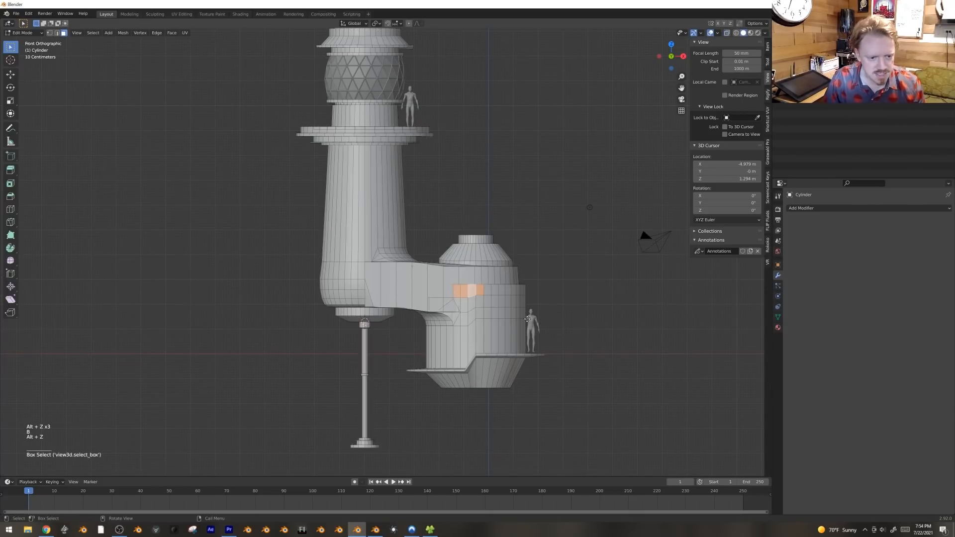
key("e")
left_click(414, 304)
Step: Raise the extruded band's end faces about 0.28 m along Z around the tower base
key("g")
key("z")
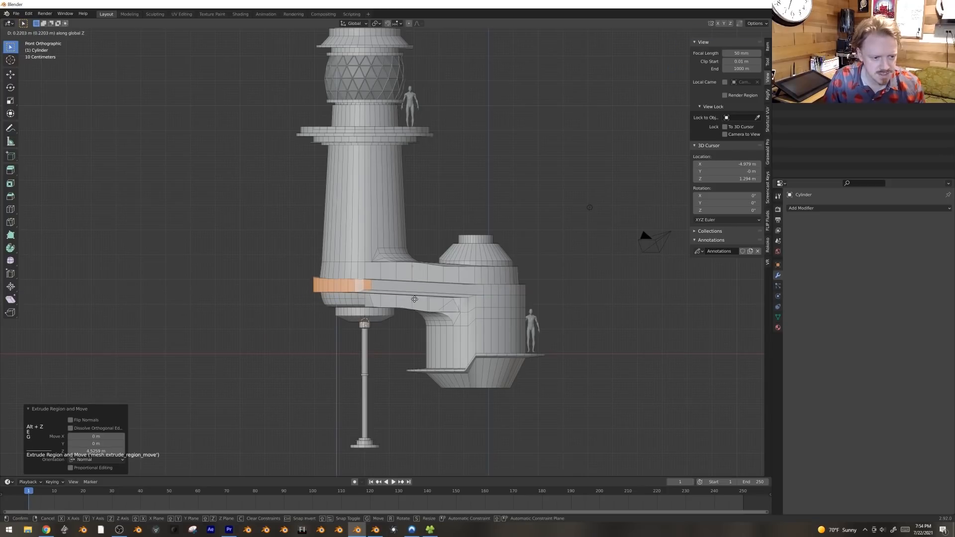
left_click(410, 297)
Step: Flatten the upper edge of the band around the tower base with a Z scale of 0 and lower it slightly
middle_click_drag(376, 312, 458, 315, "shift")
scroll(457, 314, "up", 3)
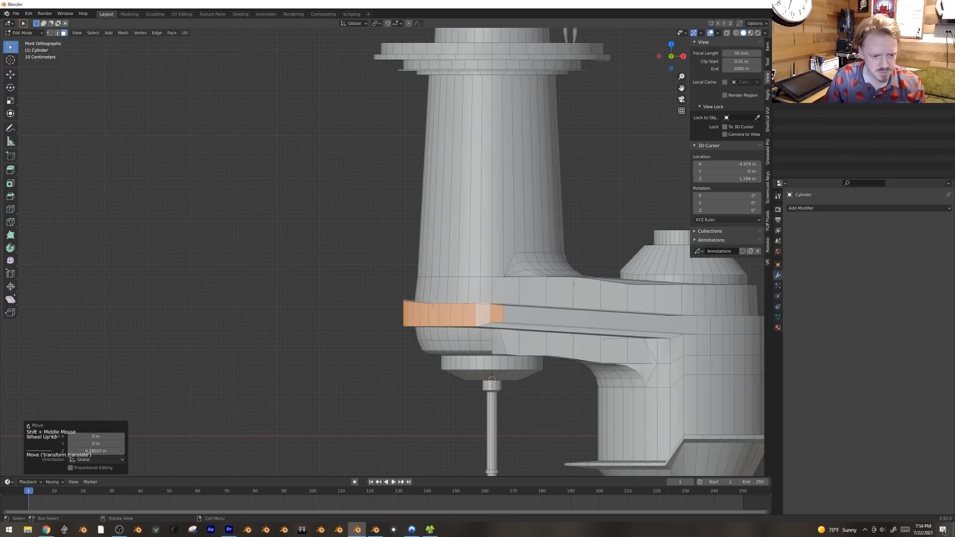
key("2")
left_click(410, 301, "alt")
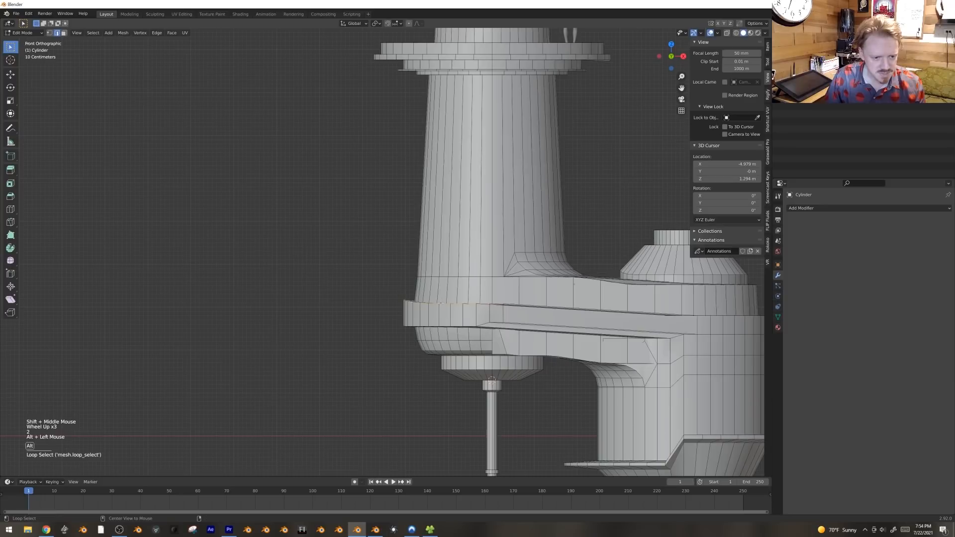
key("alt+z")
key("alt+z")
key("s")
key("z")
key("0")
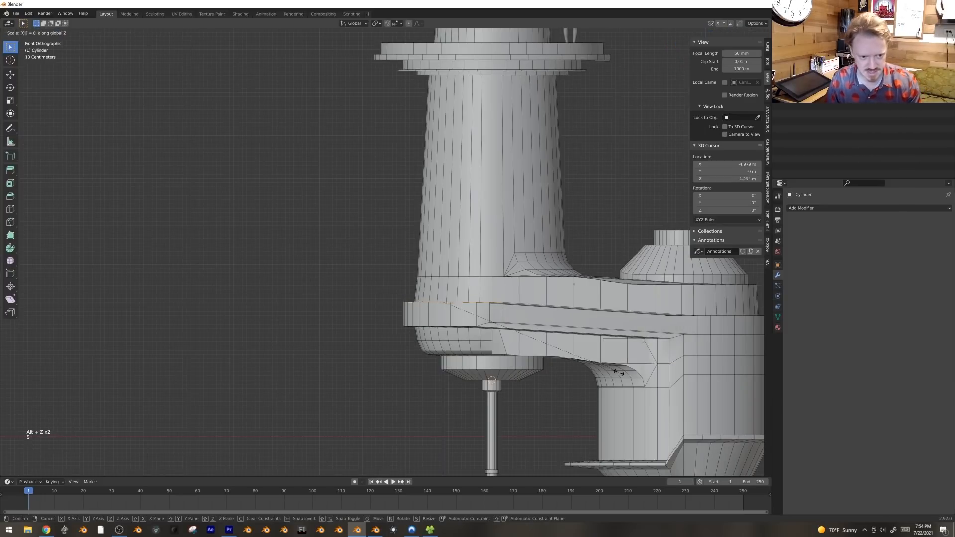
left_click(618, 373)
key("g")
key("z")
left_click(581, 326)
key("Tab")
key("alt+z")
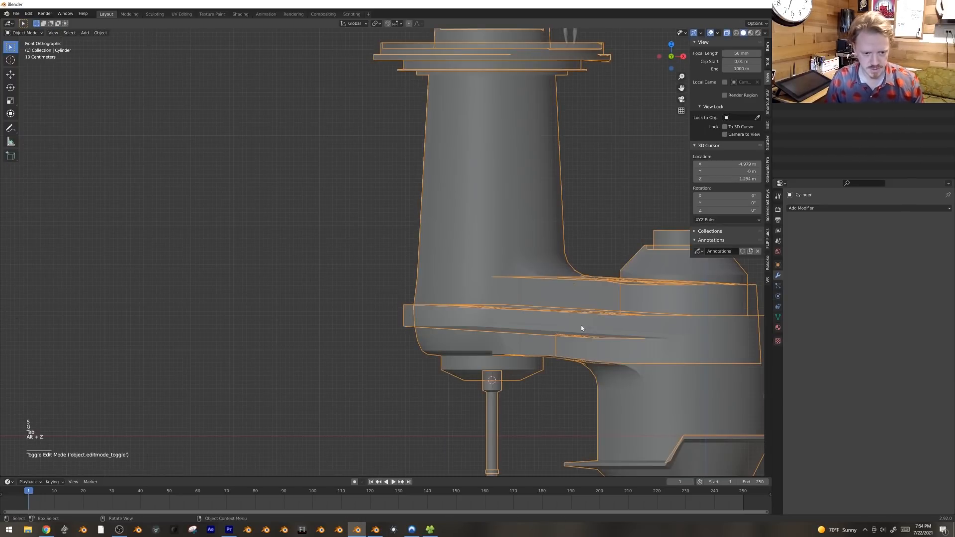
Step: Bevel the top edge of the small cylinder on the lower drum's conical roof
key("alt+z")
scroll(581, 329, "down", 3)
key("alt+a")
middle_click_drag(587, 330, 480, 336)
scroll(514, 294, "down", 3)
scroll(452, 301, "up", 3)
left_click(506, 326)
key("Tab")
key("2")
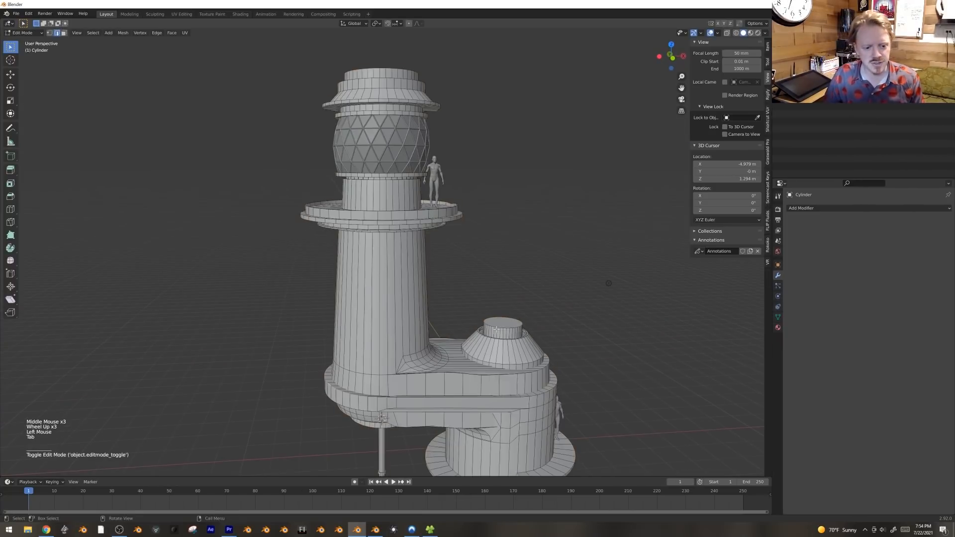
left_click(506, 327, "alt")
key("ctrl+super+b")
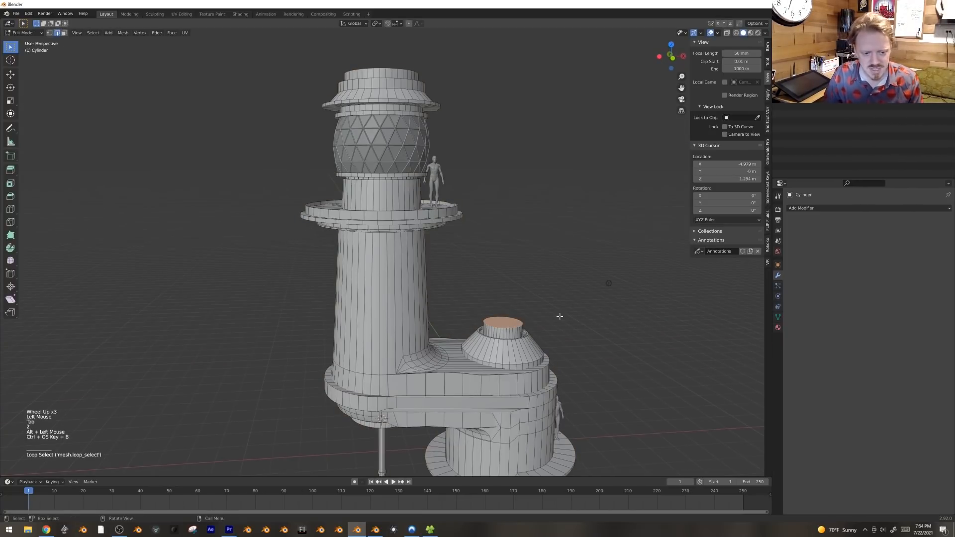
key("ctrl+b")
key("Tab")
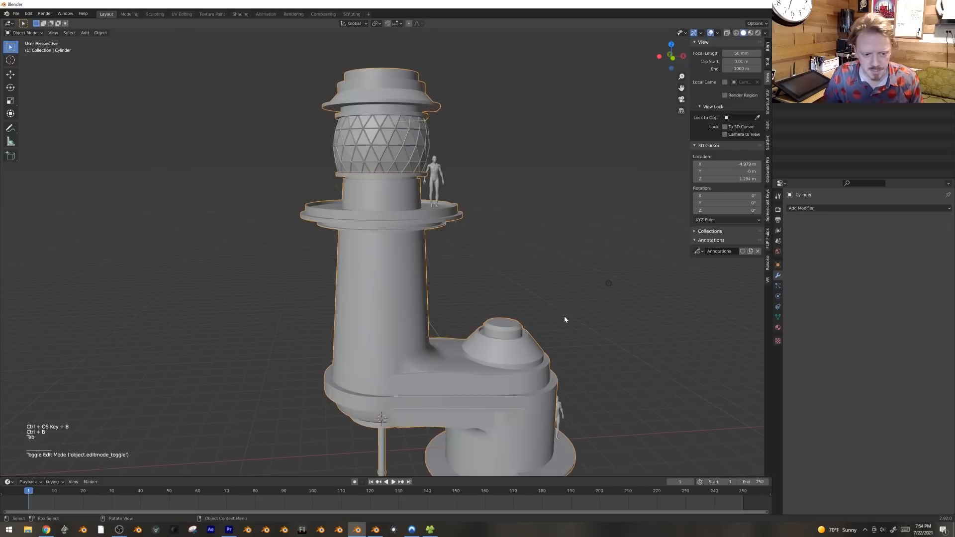
scroll(564, 315, "down", 2)
key("alt+a")
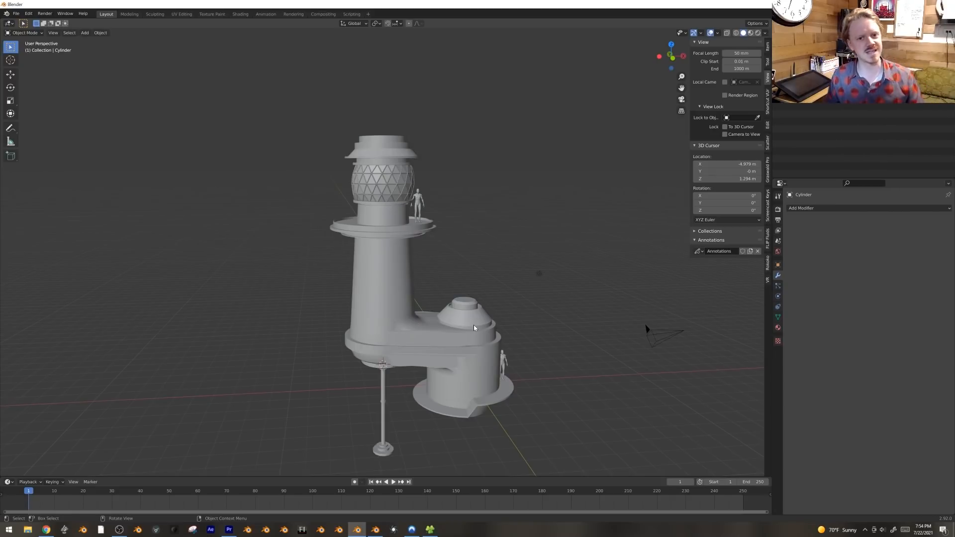
Step: Inset the top face of the tower cap and shift it about -0.52 m along X
left_click(426, 311)
middle_click_drag(454, 176, 473, 201)
key("KP_1")
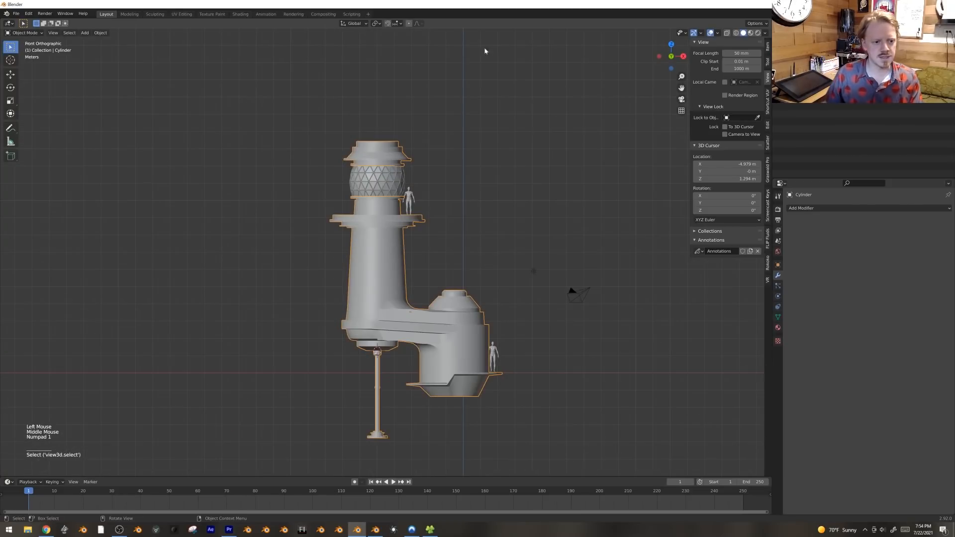
middle_click_drag(385, 131, 422, 228, "shift")
key("Tab")
key("3")
left_click(418, 221)
key("i")
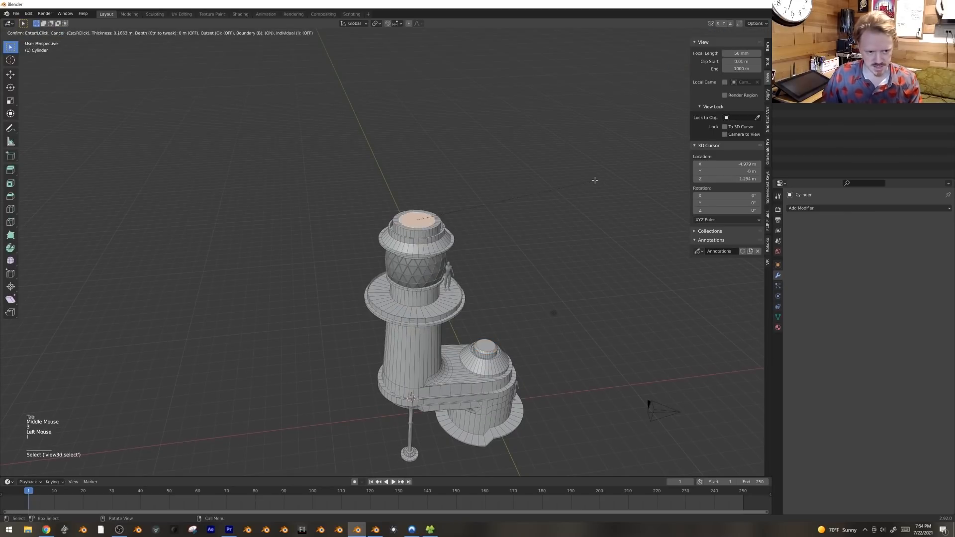
left_click(587, 180)
key("g")
key("x")
left_click(561, 187)
Step: Extrude the shifted cap face about 0.73 m upward, and inset and extrude its top into a thinner mast
key("e")
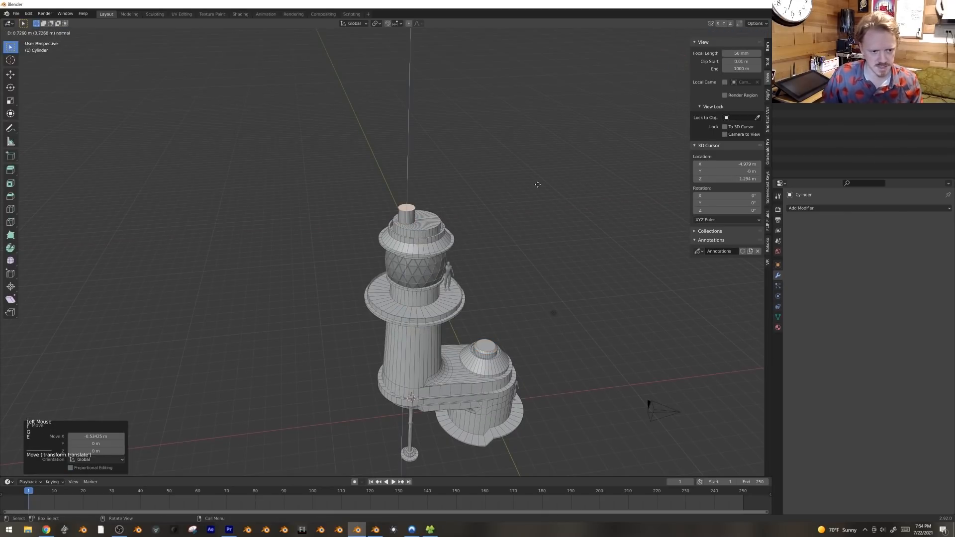
left_click(538, 184)
key("i")
left_click(547, 189)
key("e")
left_click(552, 166)
key("ctrl+KP_Add")
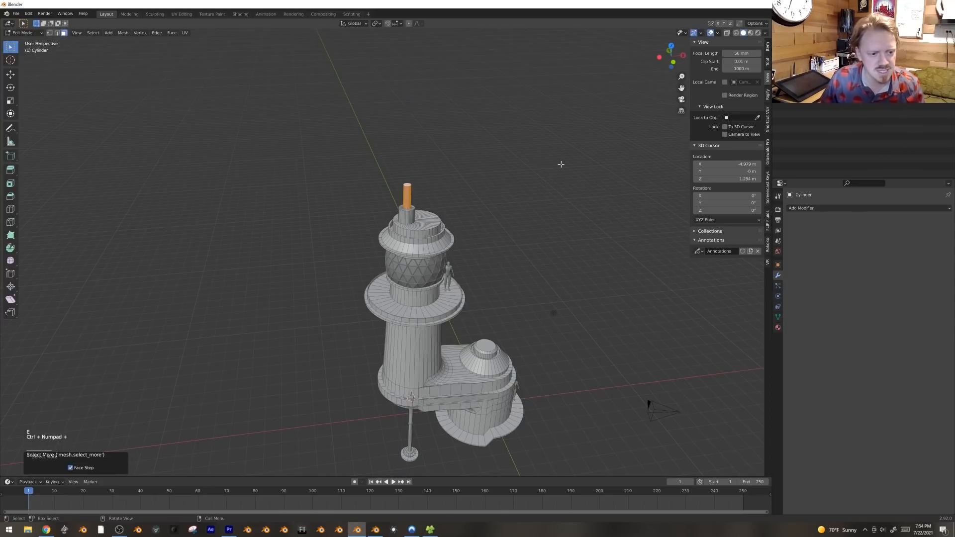
key("Tab")
key("alt+a")
Step: Examine the tower's underside and bridge from several angles, and the complete silhouette from the front
middle_click_drag(560, 164, 469, 293, "shift")
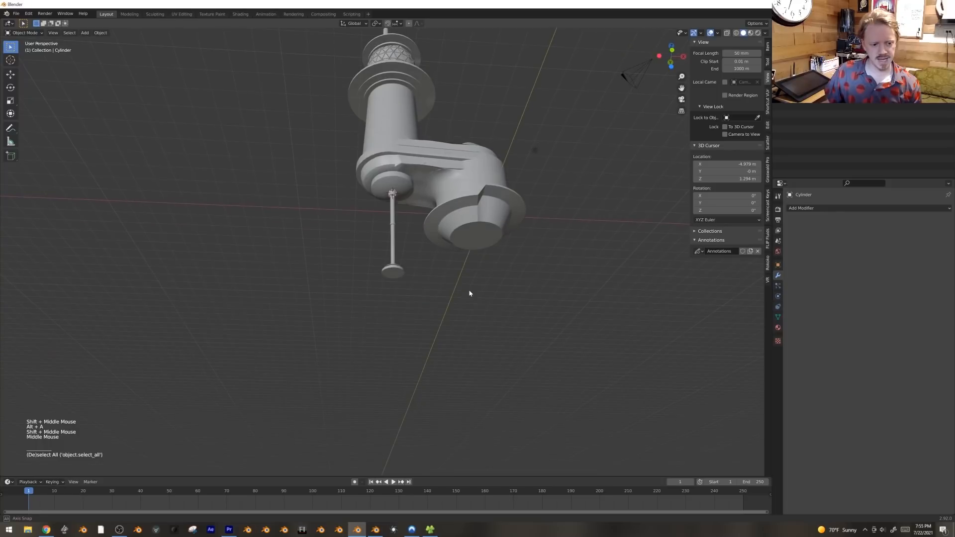
middle_click_drag(368, 301, 533, 241)
left_click(467, 229)
key("Tab")
key("Tab")
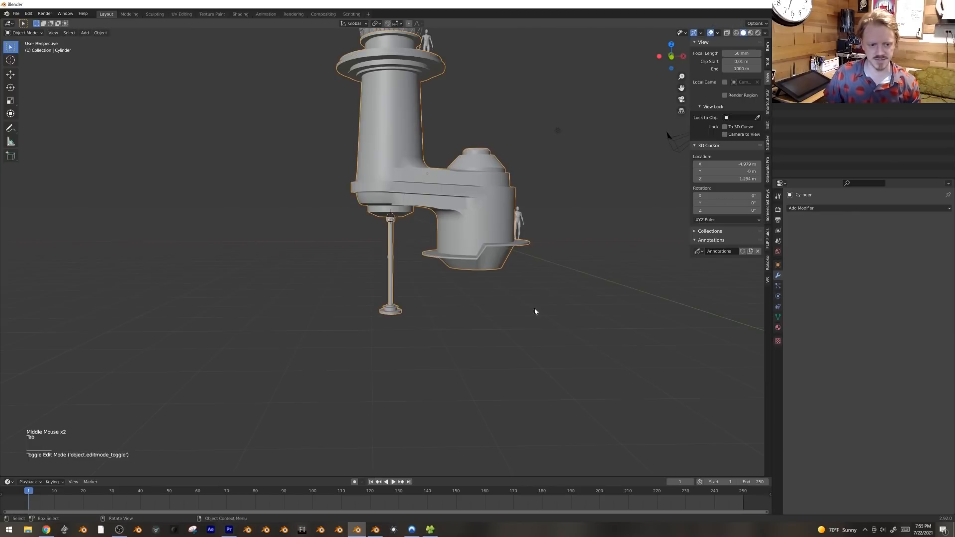
scroll(572, 367, "down", 2)
key("KP_1")
middle_click_drag(492, 211, 486, 254, "shift")
key("alt+a")
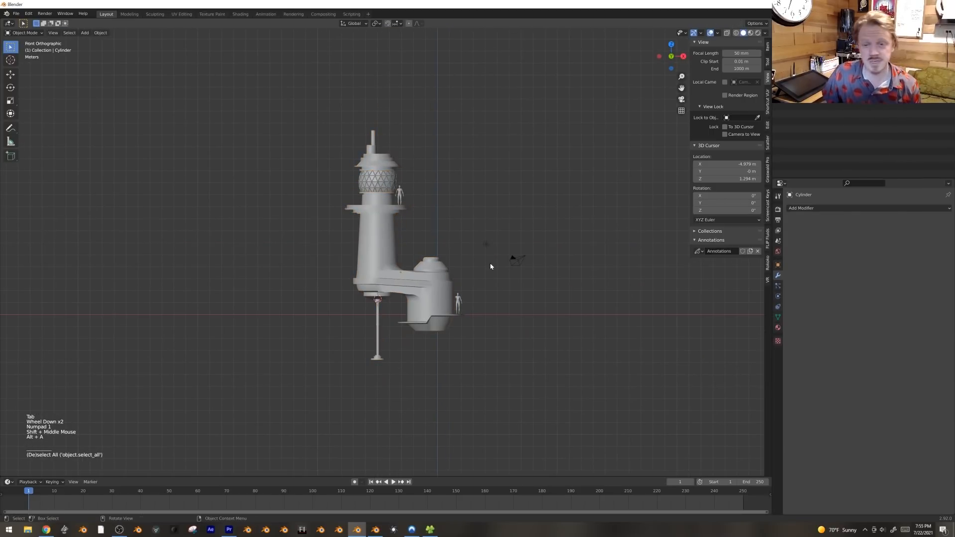
Step: Use the photo 20191230_134947.jpg as an image texture for the base color of the tower's material
left_click(778, 327)
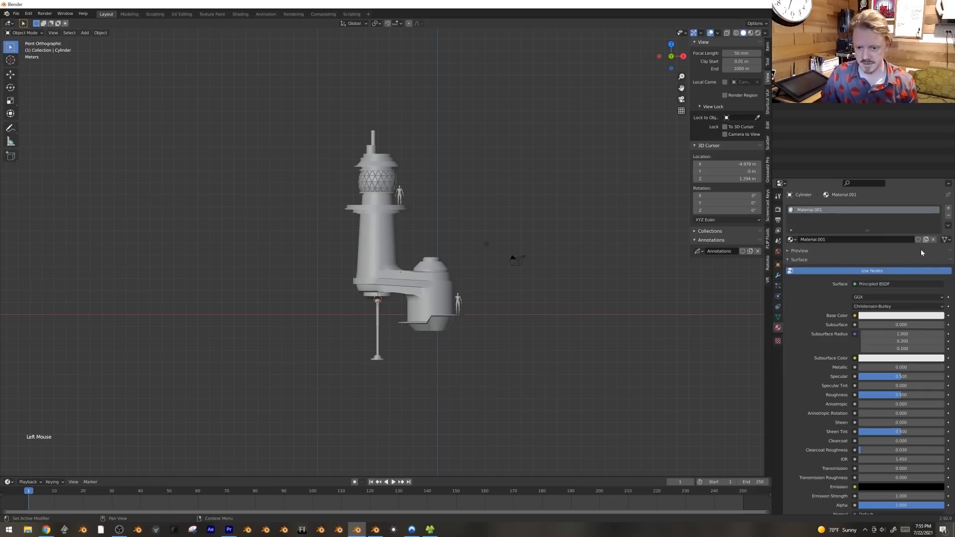
left_click(855, 317)
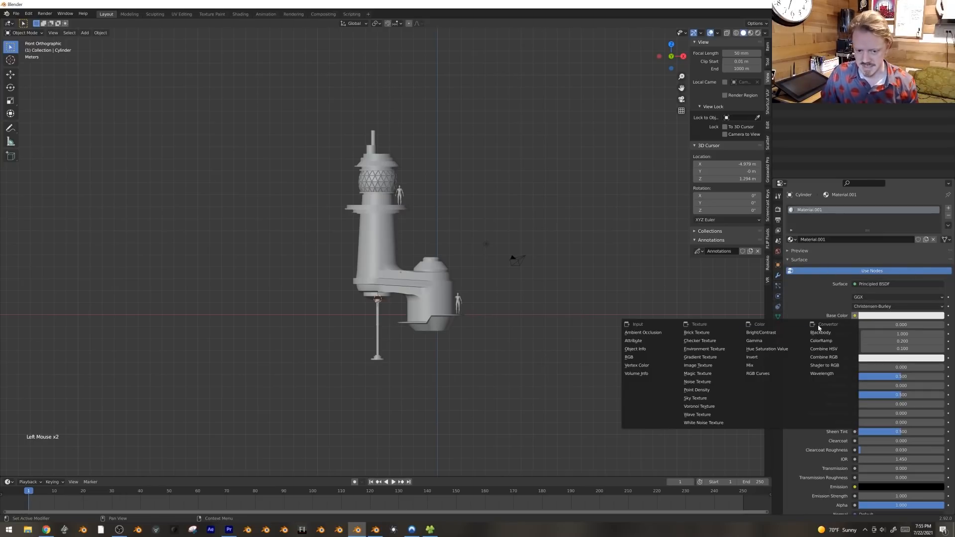
left_click(716, 365)
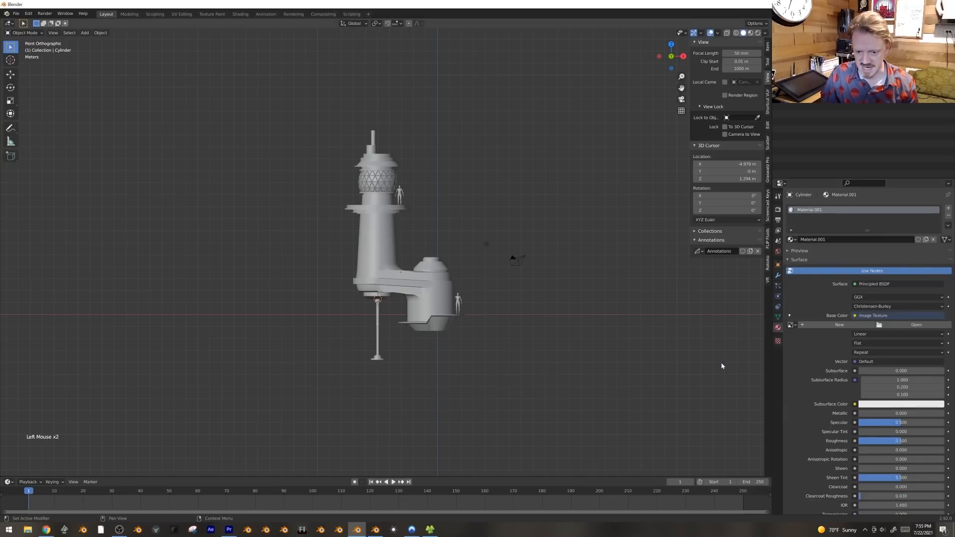
left_click(908, 326)
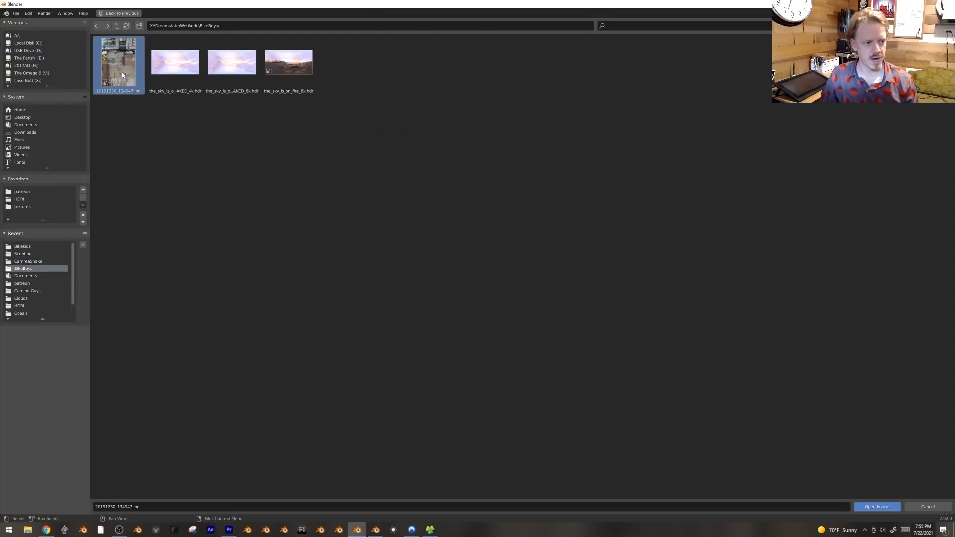
left_click(876, 507)
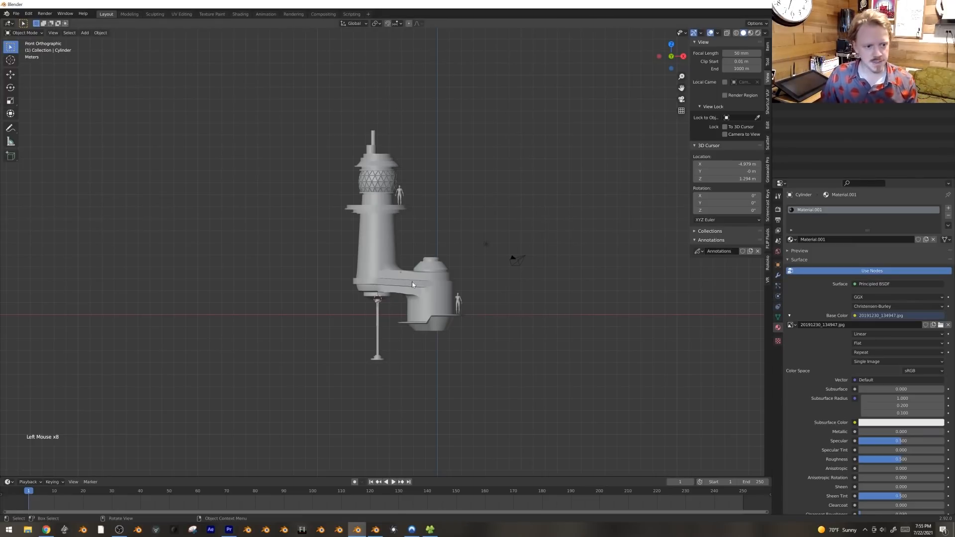
Step: Split off an image editor area beside the 3D view and display the photo 20191230_134947.jpg in it
left_click_drag(2, 21, 226, 25)
left_click(11, 23)
left_click(31, 63)
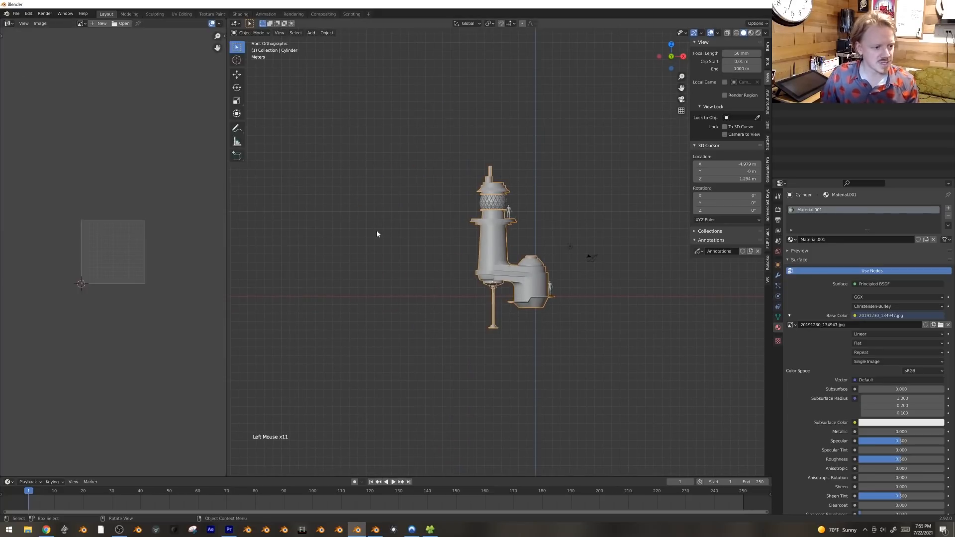
scroll(461, 239, "up", 2)
scroll(461, 238, "up", 2)
left_click(80, 24)
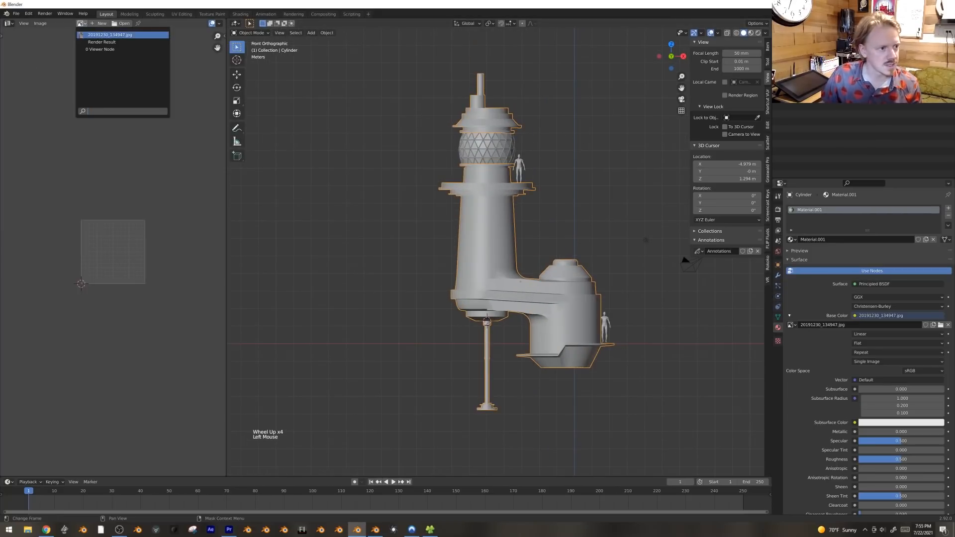
left_click(113, 34)
scroll(113, 249, "down", 5)
key("Tab")
key("Tab")
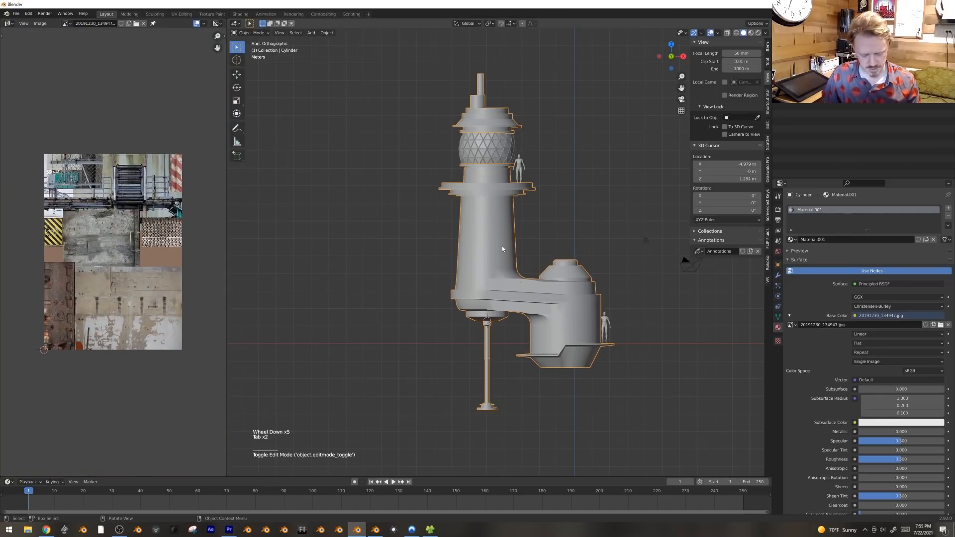
Step: Preview the photo texture on the tower and examine the complete mesh's existing UV layout
key("z")
left_click(509, 293)
mouse_move(509, 295)
middle_mouse_down()
mouse_move(464, 288)
mouse_move(497, 299)
middle_mouse_up()
key("KP_1")
key("Tab")
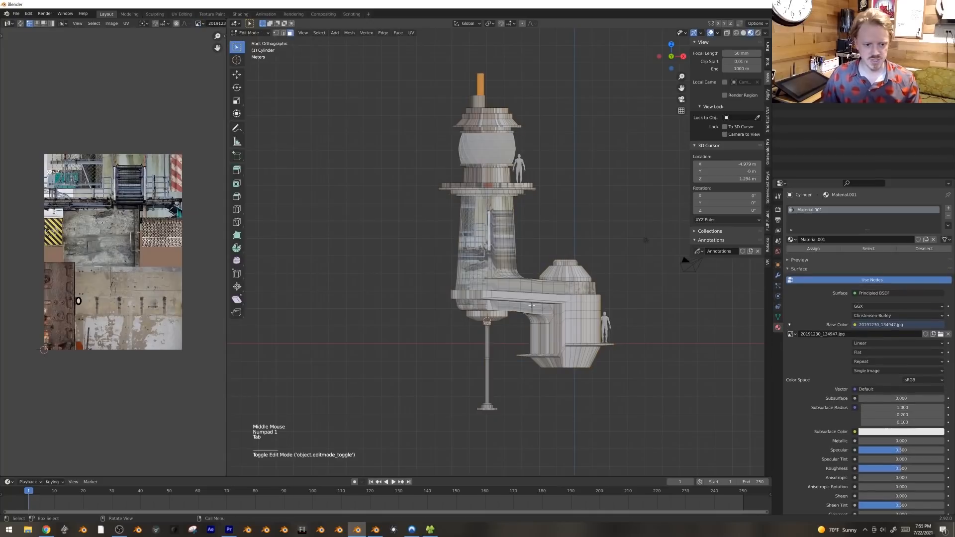
key("a")
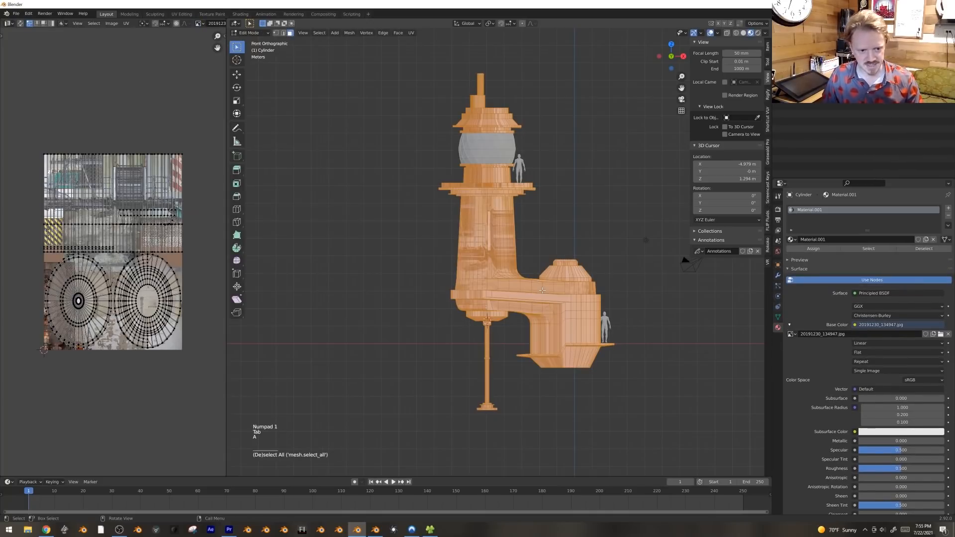
key("alt+a")
scroll(515, 268, "up", 2)
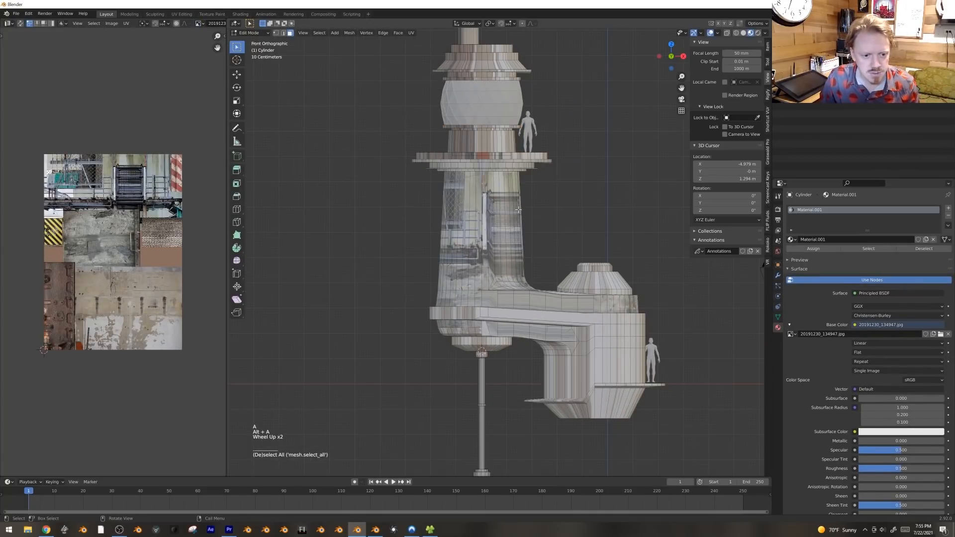
key("ctrl+r")
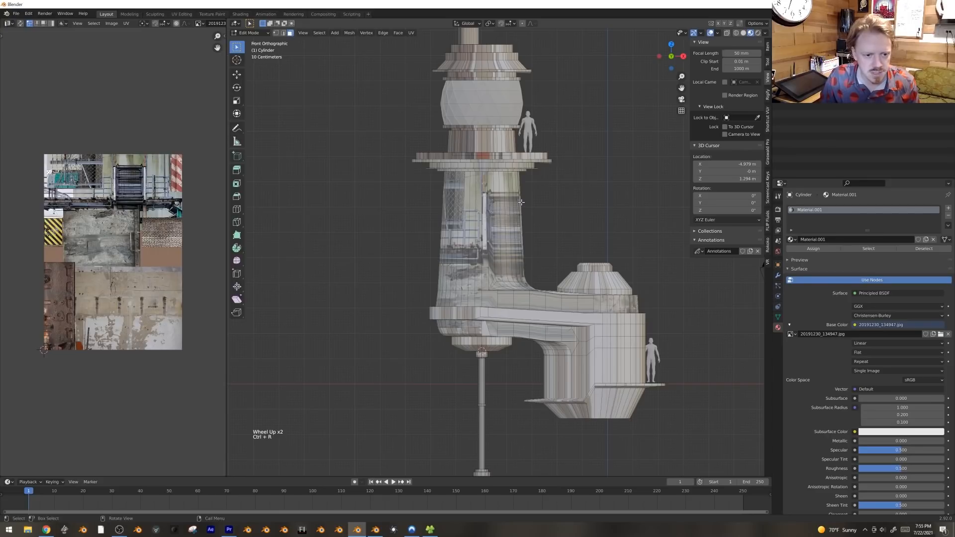
key("alt+z")
key("alt+z")
mouse_move(529, 211)
middle_mouse_down()
mouse_move(503, 250)
mouse_move(571, 202)
middle_mouse_up()
key("z")
key("ctrl+r")
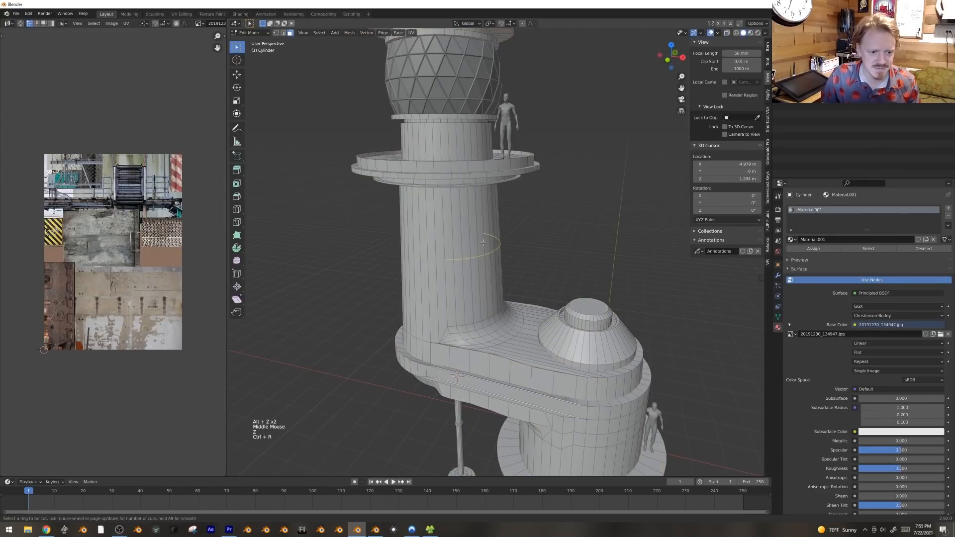
right_click(482, 237)
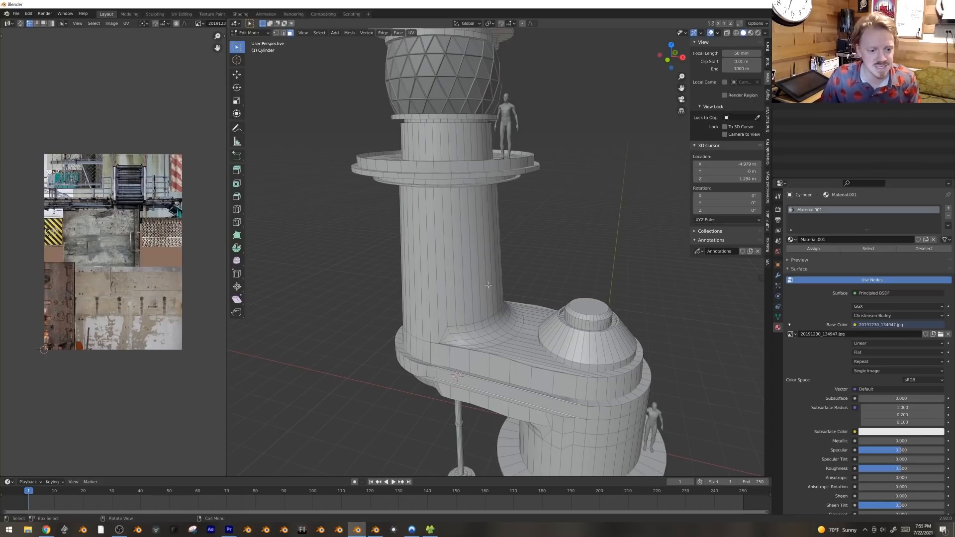
Step: Knife three straight horizontal cuts across the tower shaft in the front view with see-through display on
key("KP_1")
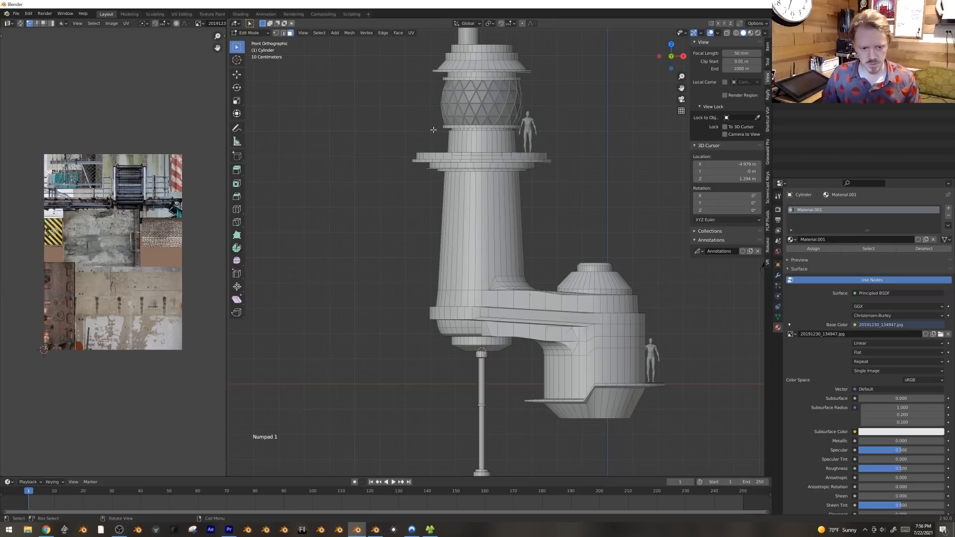
key("alt+z")
middle_click_drag(433, 129, 430, 183, "shift")
left_click(727, 34)
left_click(727, 33)
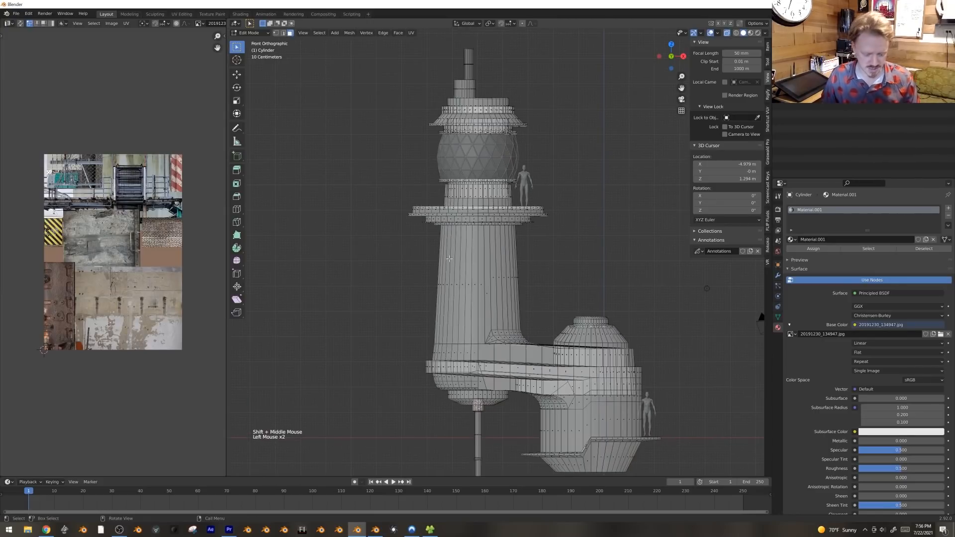
key("alt+z")
key("alt+z")
key("k")
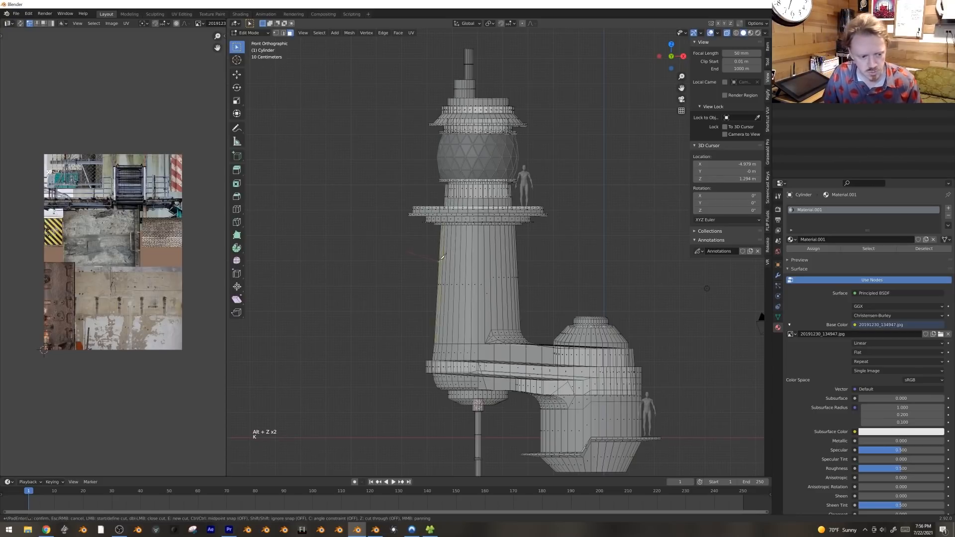
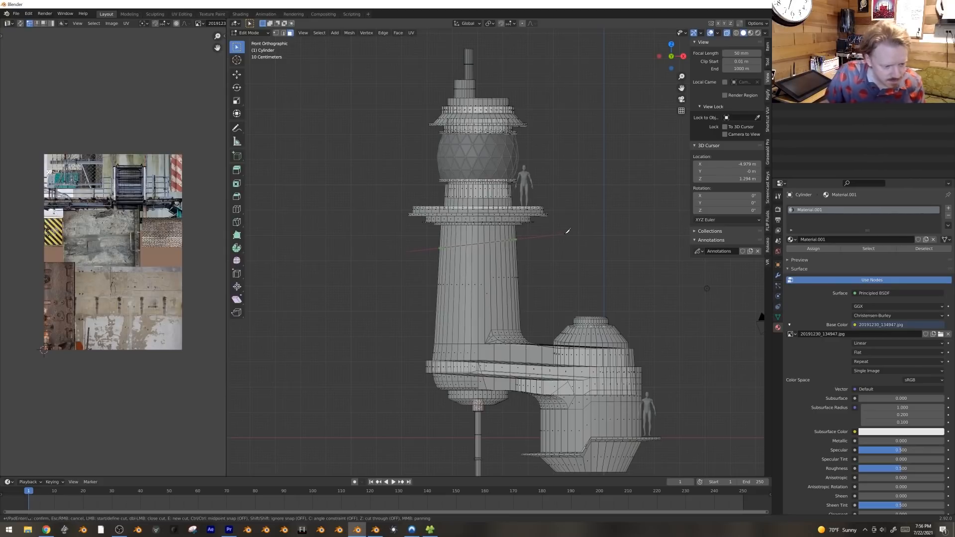
key("c")
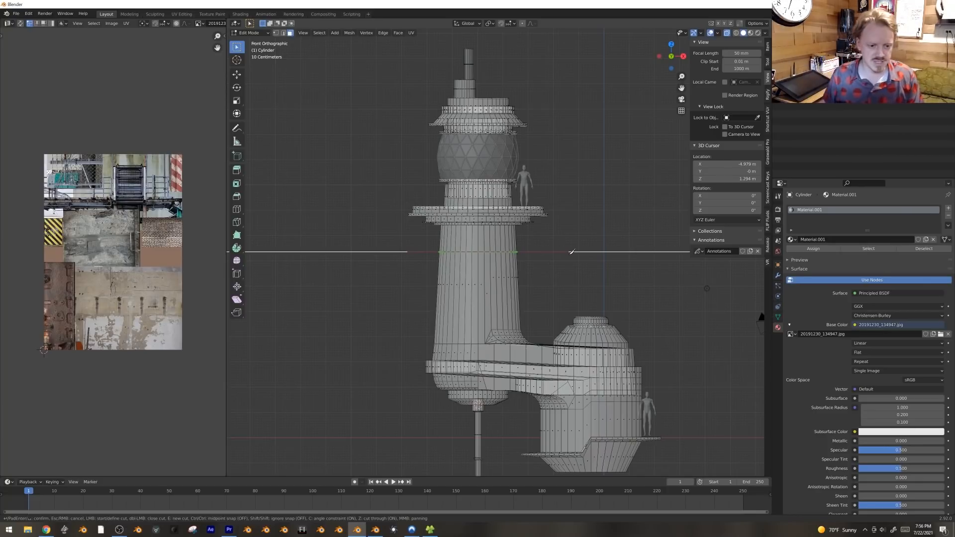
left_click(559, 252)
left_click(561, 287)
left_click(403, 287)
left_click(404, 321)
left_click(541, 321)
key("Return")
Step: Check the new cuts by selecting the face bands they form around the tower shaft
key("3")
left_click(474, 232, "alt")
key("alt+z")
left_click(503, 305, "alt")
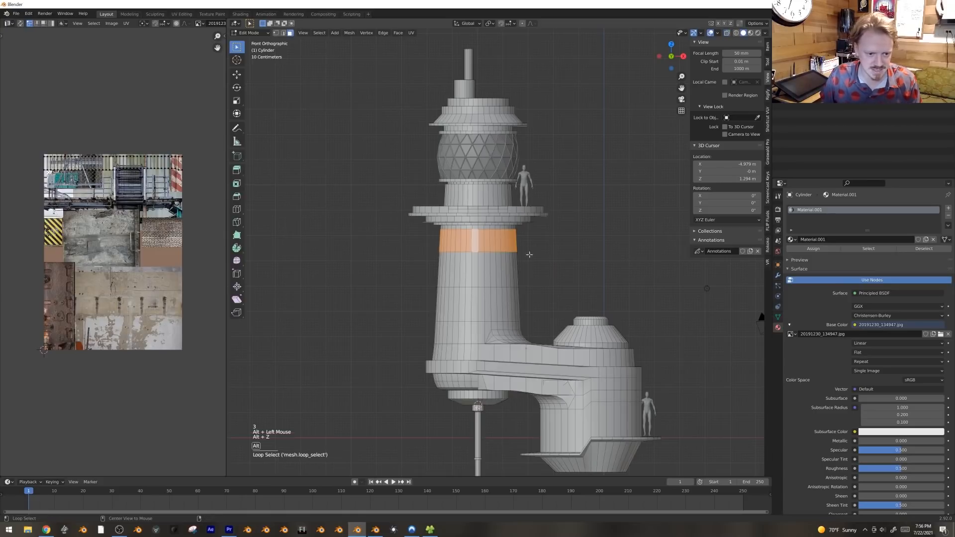
middle_click_drag(546, 251, 503, 255)
key("KP_1")
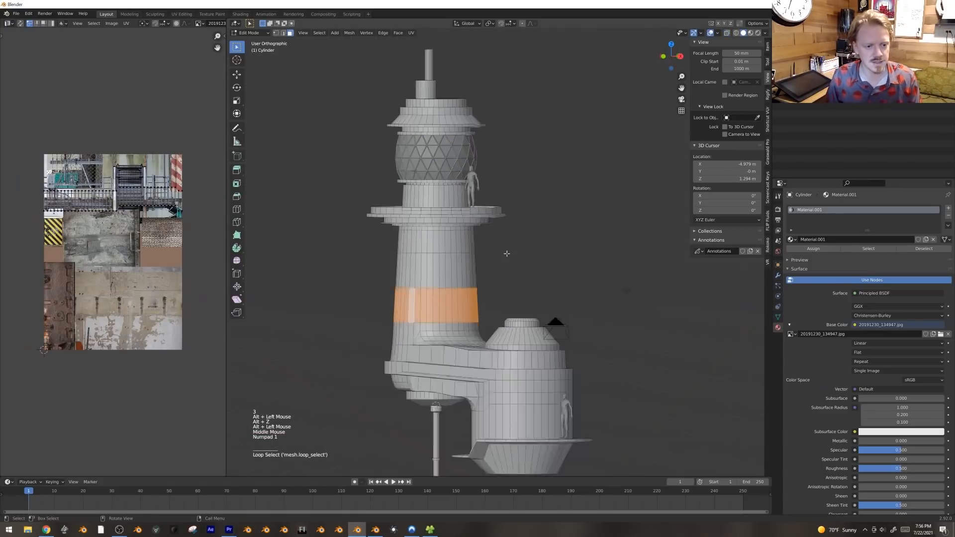
Step: Unwrap all the tower's faces with Cube Projection
key("Tab")
key("Tab")
key("a")
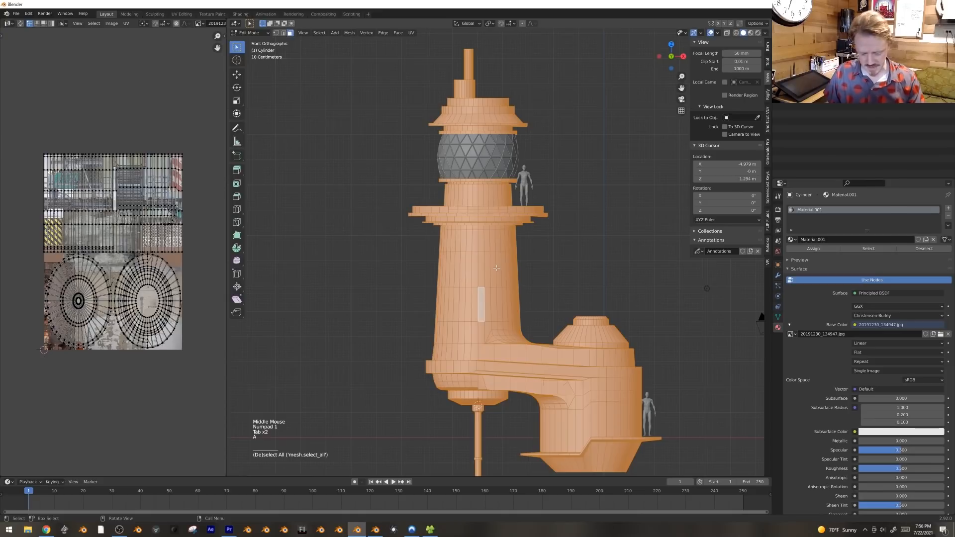
key("u")
left_click(498, 313)
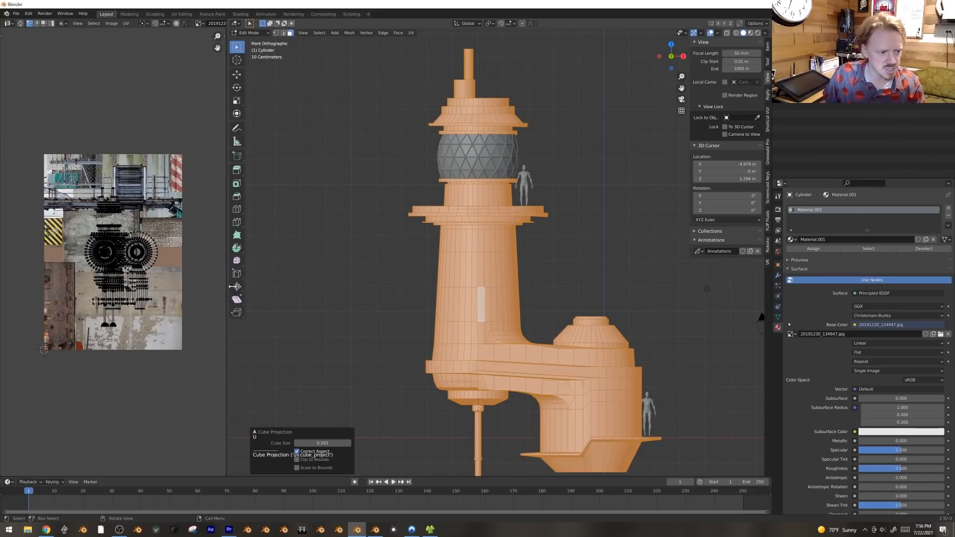
Step: Try to box-select and move part of the UV layout
key("a")
middle_click_drag(94, 151, 80, 126, "shift")
scroll(80, 126, "up", 2)
key("alt+a")
key("b")
left_click_drag(61, 112, 123, 160)
key("g")
key("b")
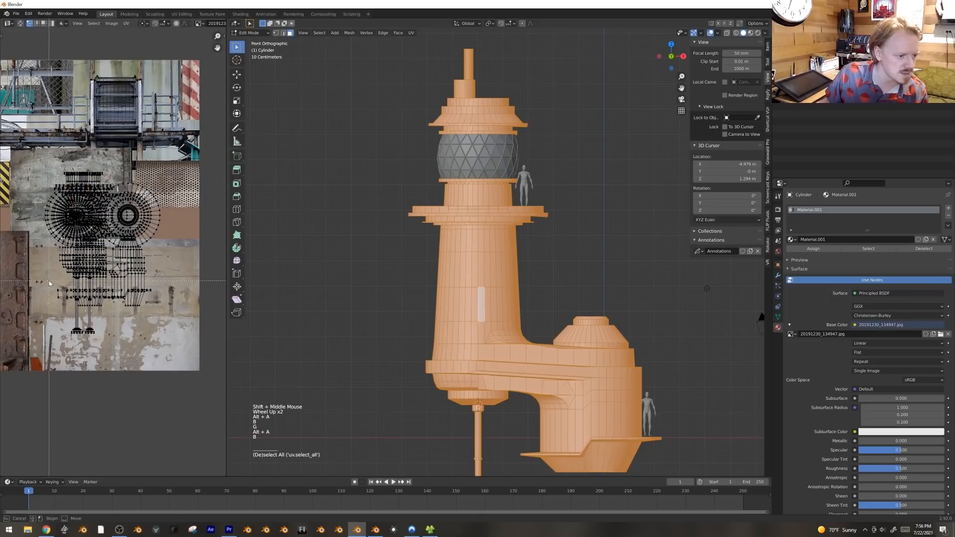
left_click_drag(50, 281, 68, 304)
Step: Scale the whole UV layout, move it onto the photo's pale peeling concrete area, and preview the textured tower
key("Tab")
key("Tab")
key("a")
key("s")
key("g")
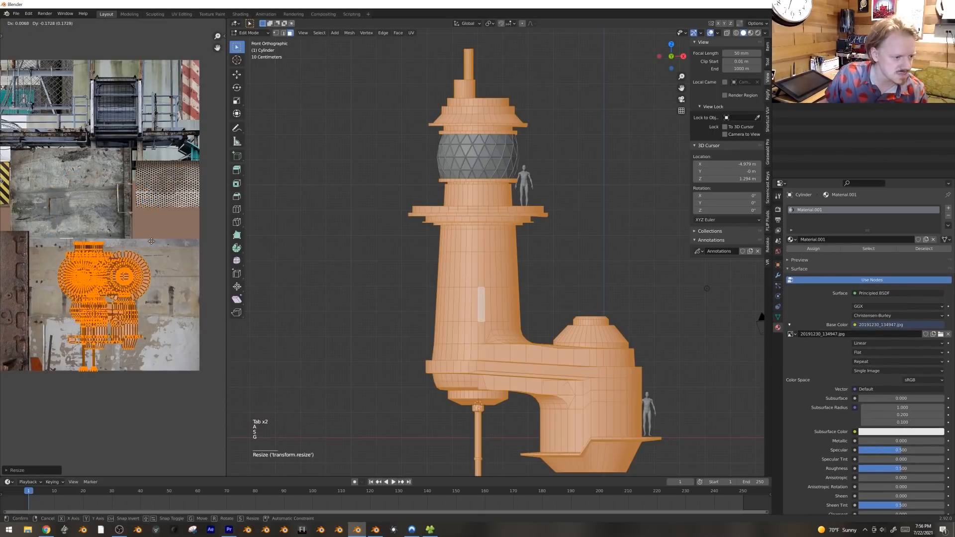
key("Tab")
key("z")
scroll(498, 294, "down", 3)
mouse_move(497, 294)
middle_mouse_down()
mouse_move(592, 320)
mouse_move(562, 304)
middle_mouse_up()
key("alt+a")
Step: Select the shaft's linked faces, enlarge their UVs and reposition them over the photo's pale peeling concrete
key("Tab")
scroll(488, 262, "up", 2)
left_click(488, 262)
key("3")
left_click(489, 262, "alt")
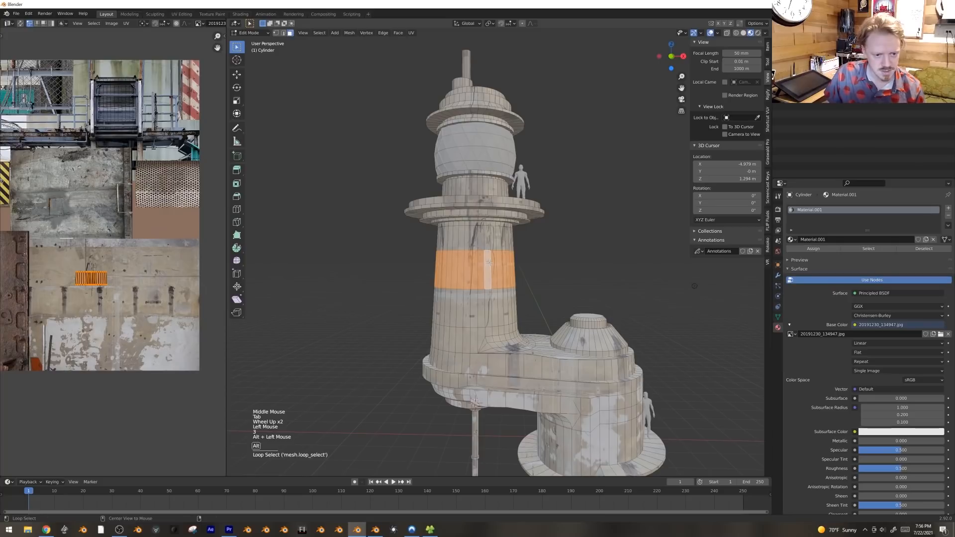
key("ctrl+l")
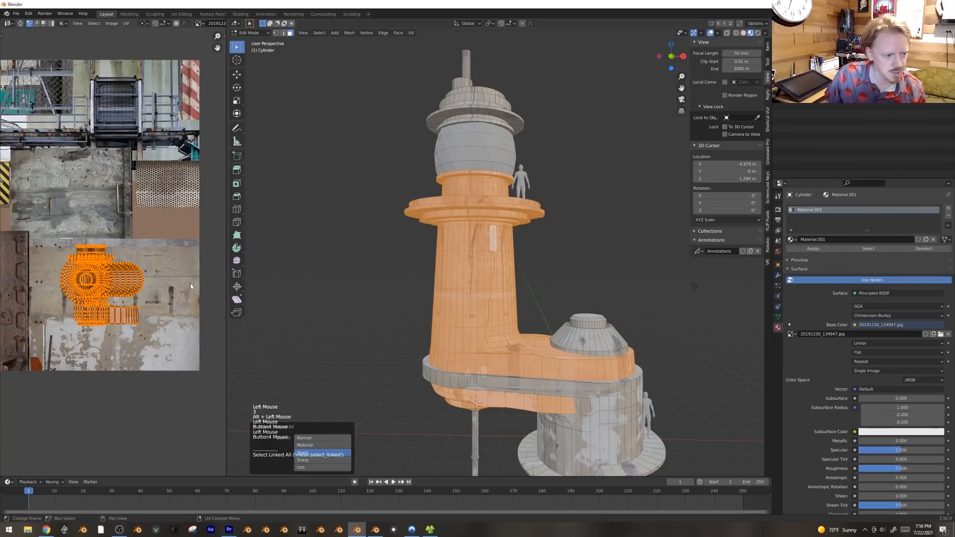
key("a")
key("s")
key("g")
key("s")
key("g")
left_click(95, 200)
key("s")
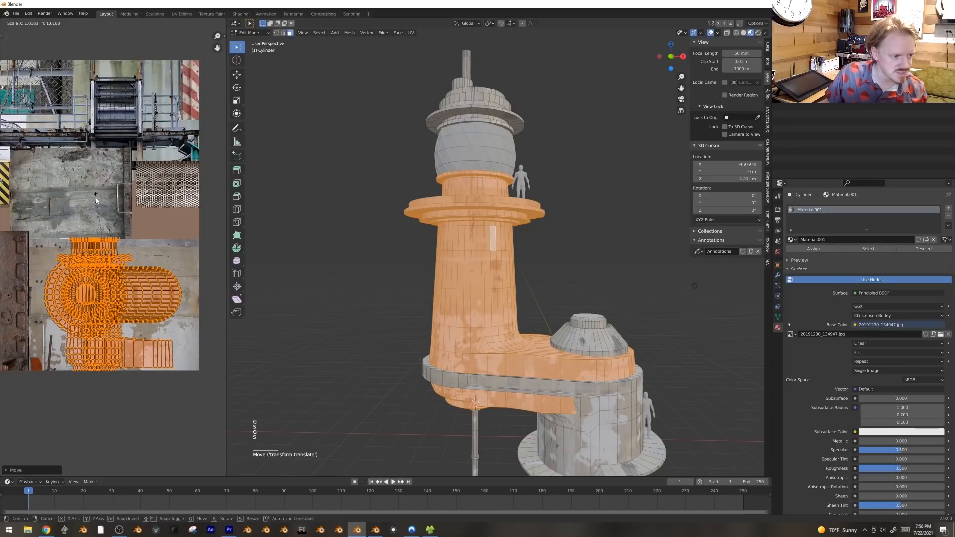
key("Tab")
Step: Select the lower drum's linked faces, including the bridge band, and enlarge and move their UVs over the concrete
mouse_move(477, 265)
middle_mouse_down()
mouse_move(500, 276)
mouse_move(464, 276)
middle_mouse_up()
key("Tab")
left_click(569, 431)
key("ctrl+l")
key("a")
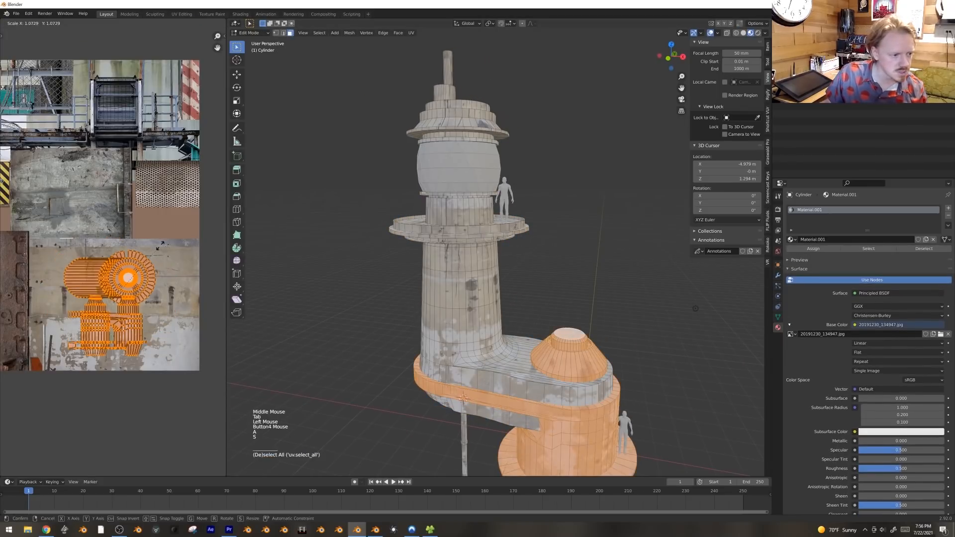
key("s")
key("g")
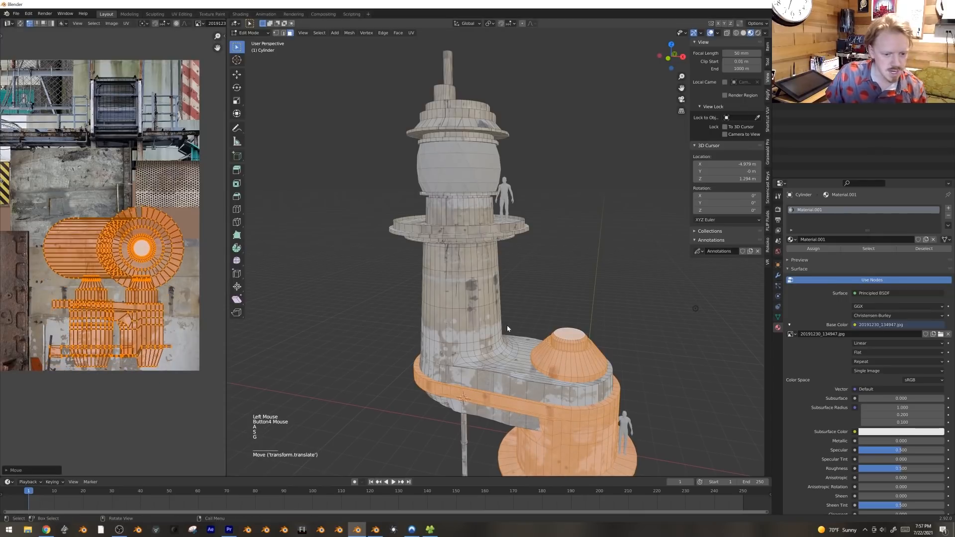
key("Tab")
key("Tab")
Step: Select the flat top face of the lower drum's roof and extend the selection to all faces with the same normal
left_click(575, 332)
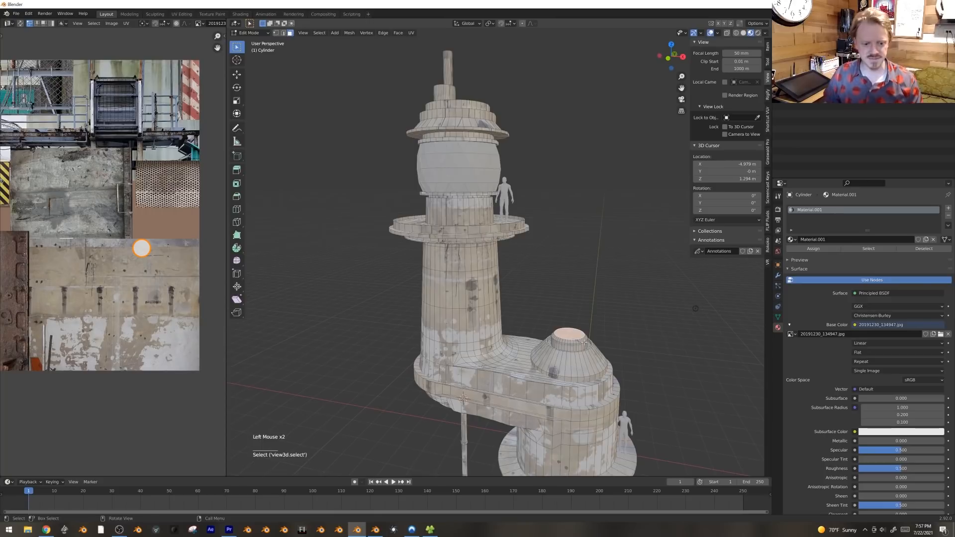
middle_click_drag(584, 344, 603, 362)
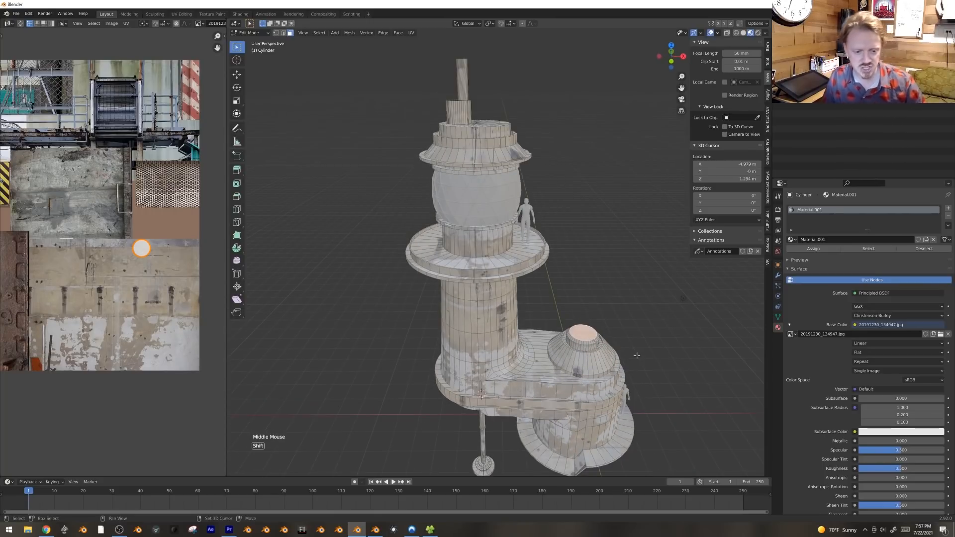
key("shift+g")
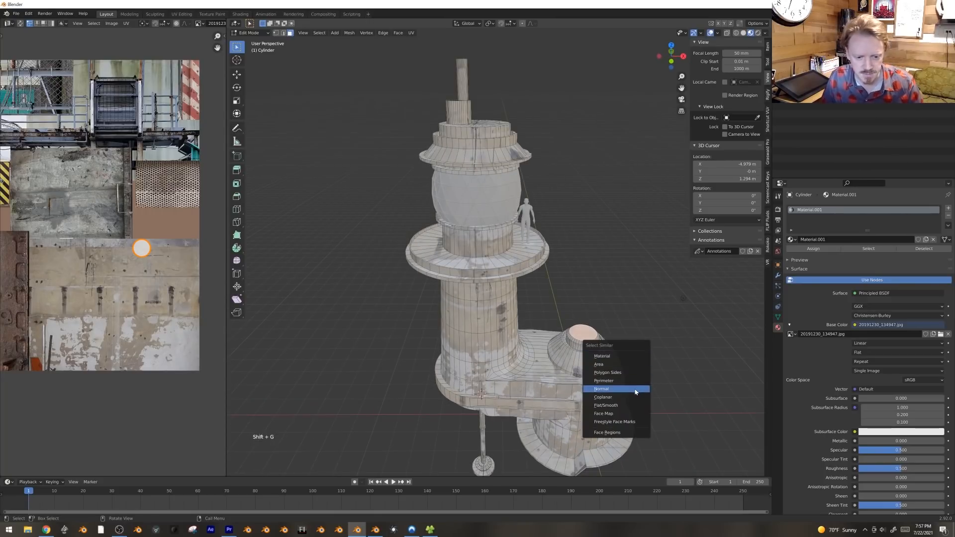
left_click(614, 397)
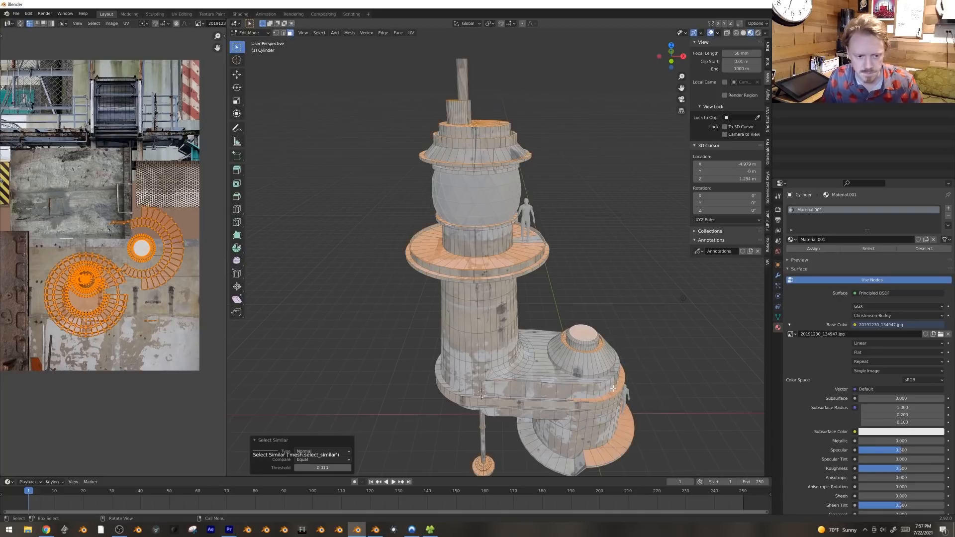
scroll(572, 359, "down", 2)
middle_click_drag(572, 358, 470, 294)
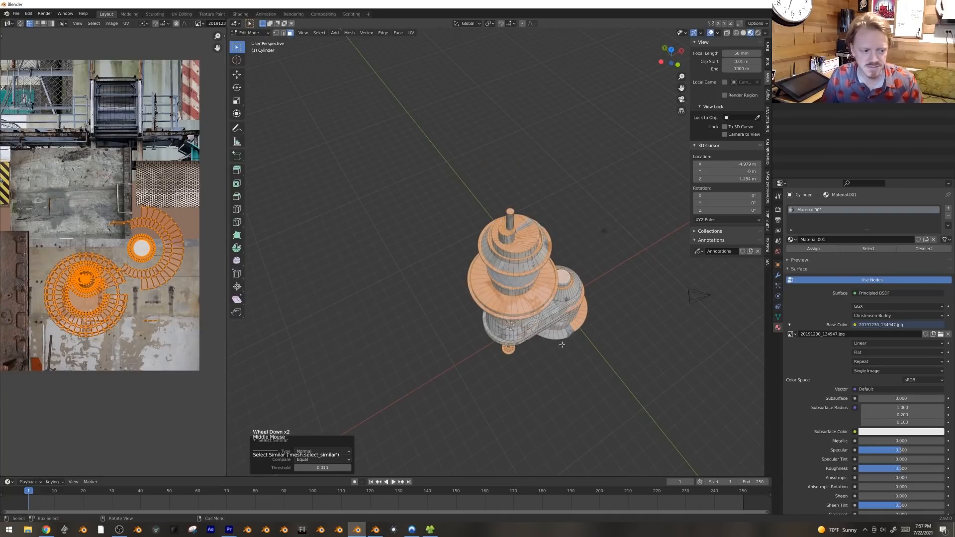
Step: Scale, rotate and move the selected flat faces' UVs onto the photo's grey concrete panel, and preview the tower
scroll(129, 249, "down", 2)
middle_click_drag(129, 248, 147, 263, "shift")
scroll(147, 263, "up", 2)
key("s")
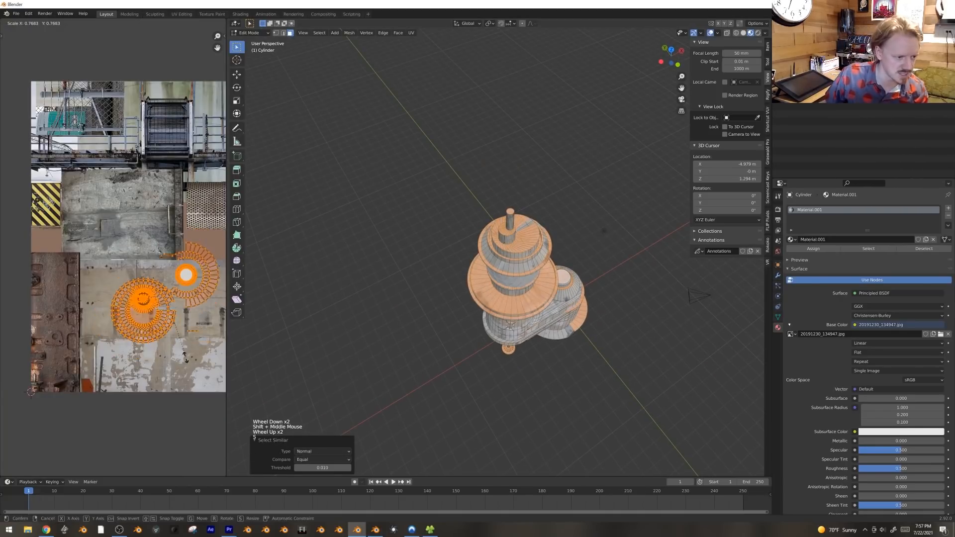
key("g")
key("r")
key("s")
key("g")
left_click(199, 267)
key("Tab")
mouse_move(520, 331)
middle_mouse_down()
mouse_move(455, 280)
mouse_move(431, 302)
mouse_move(571, 309)
mouse_move(518, 343)
middle_mouse_up()
Step: Extend the selection to all faces with a similar normal, using a threshold of 0.036
key("Tab")
scroll(518, 344, "up", 2)
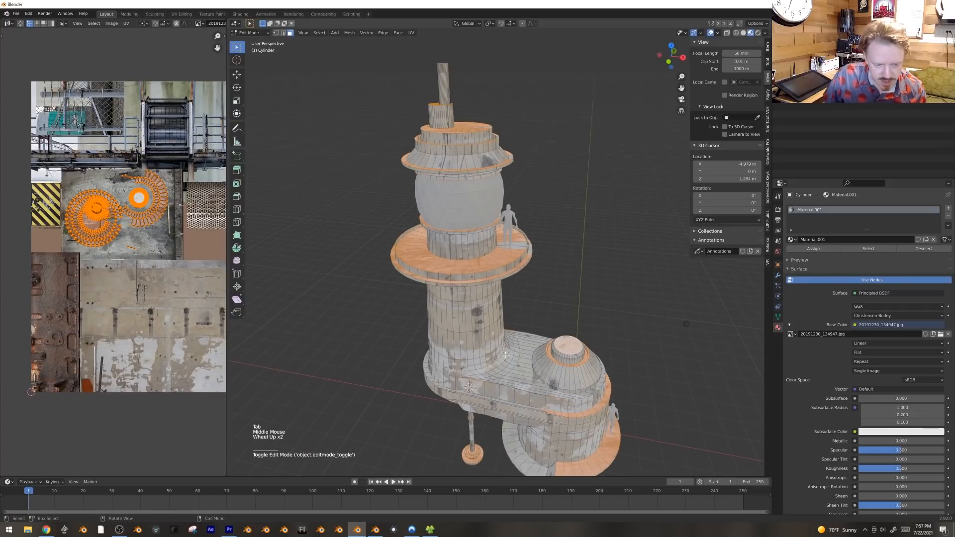
left_click(320, 33)
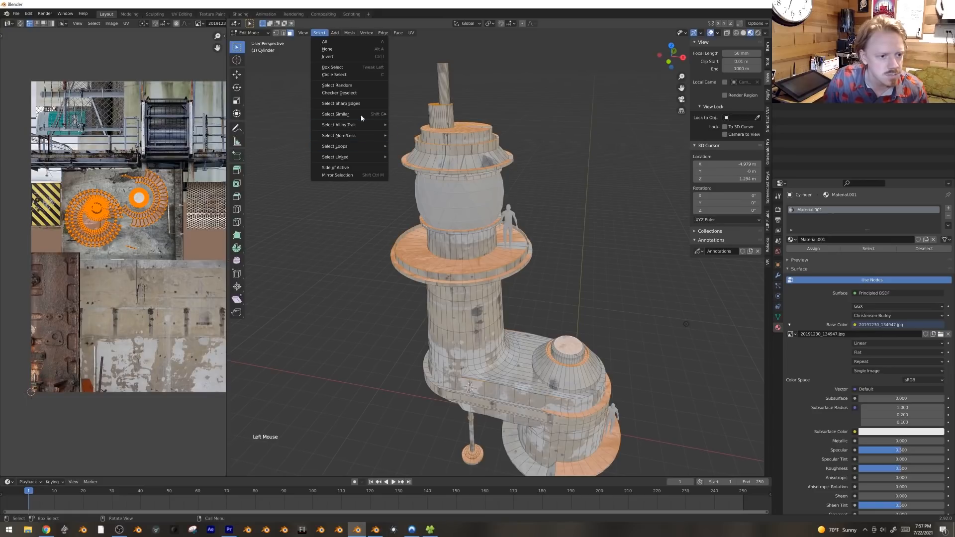
mouse_move(364, 116)
left_click(420, 147)
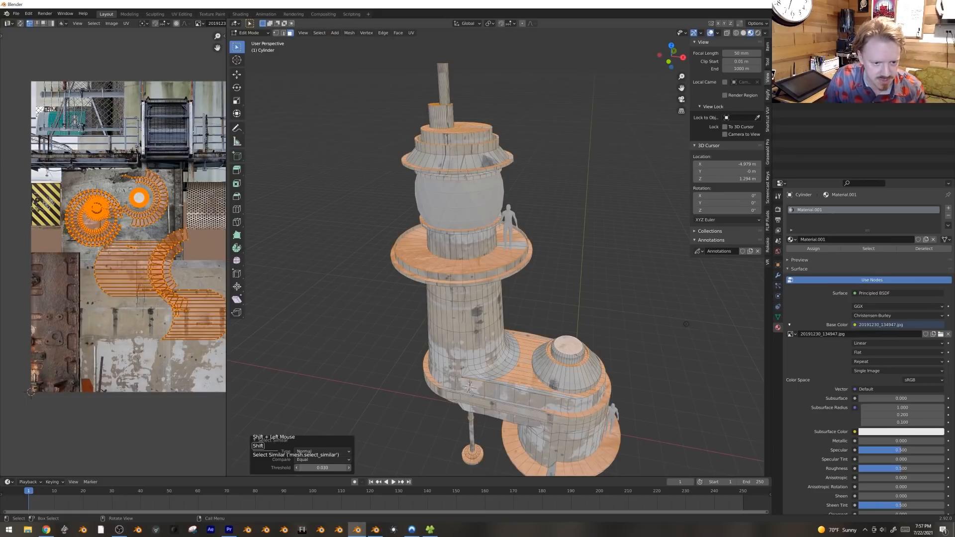
scroll(564, 375, "down", 2)
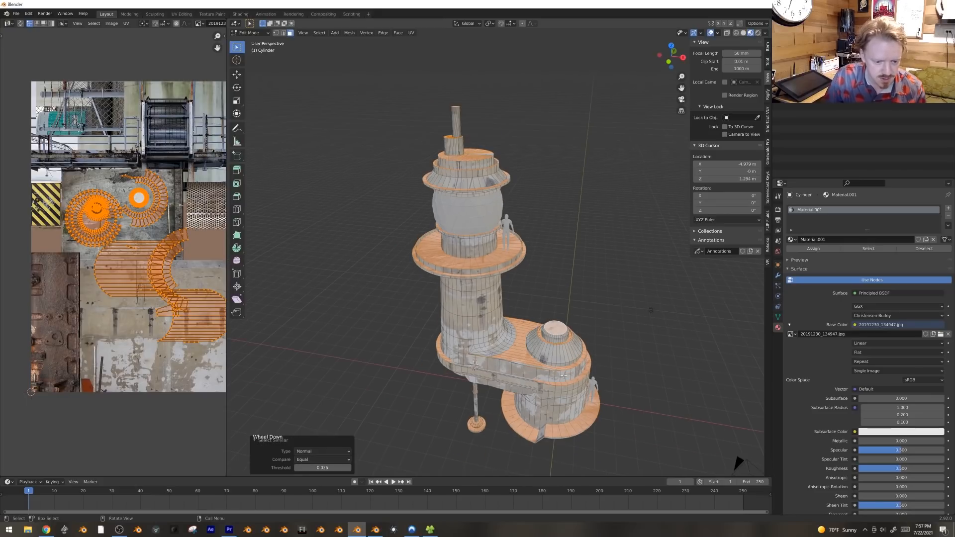
Step: Project the selected flat faces' UVs from the top view, then scale and fit them onto the grey concrete panel
key("KP_7")
key("u")
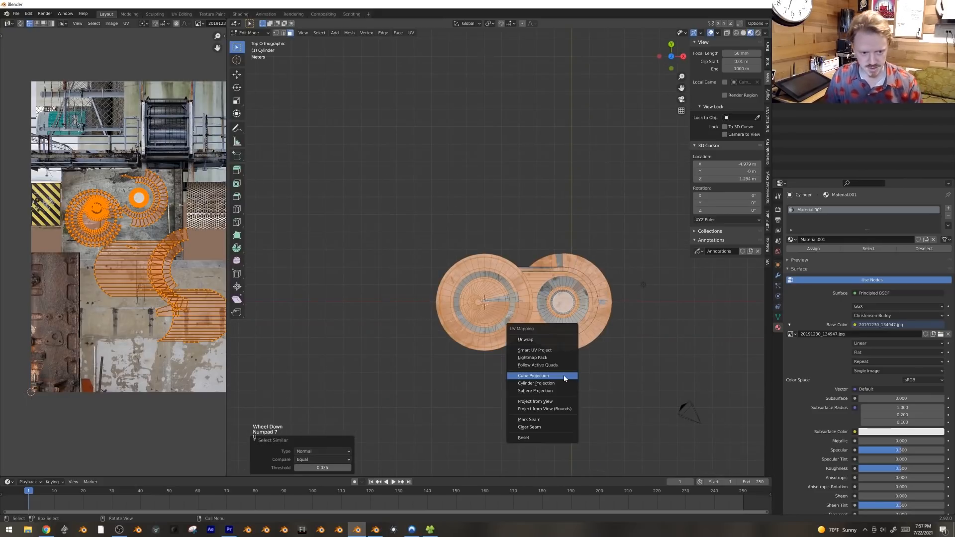
left_click(553, 401)
key("a")
key("g")
left_click(165, 250)
key("s")
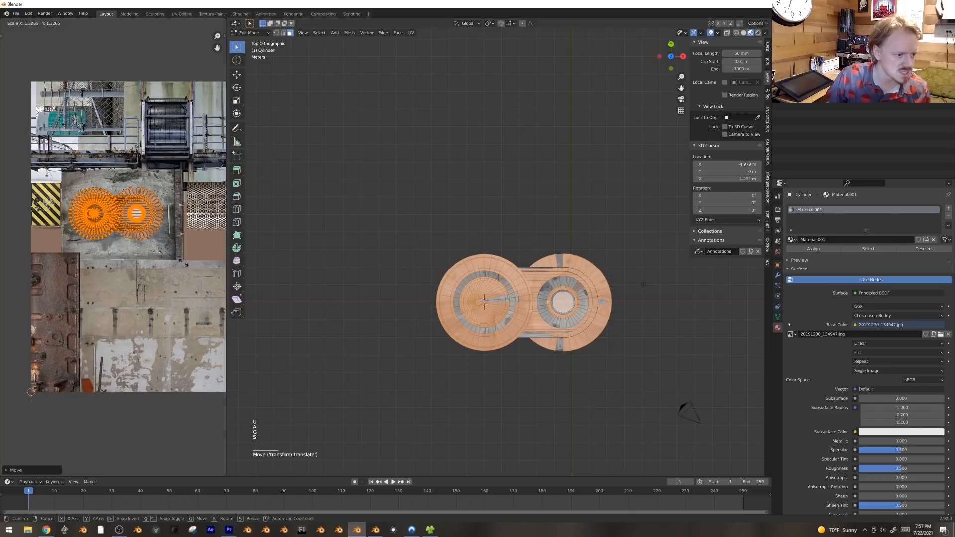
left_click(174, 263)
key("s")
left_click(168, 258)
key("g")
left_click(168, 258)
Step: Inspect the concrete texture on the shaft, bridge and lower drum from several angles
key("Tab")
middle_click_drag(408, 330, 535, 270)
key("alt+a")
scroll(517, 287, "up", 3)
middle_click_drag(515, 287, 507, 296)
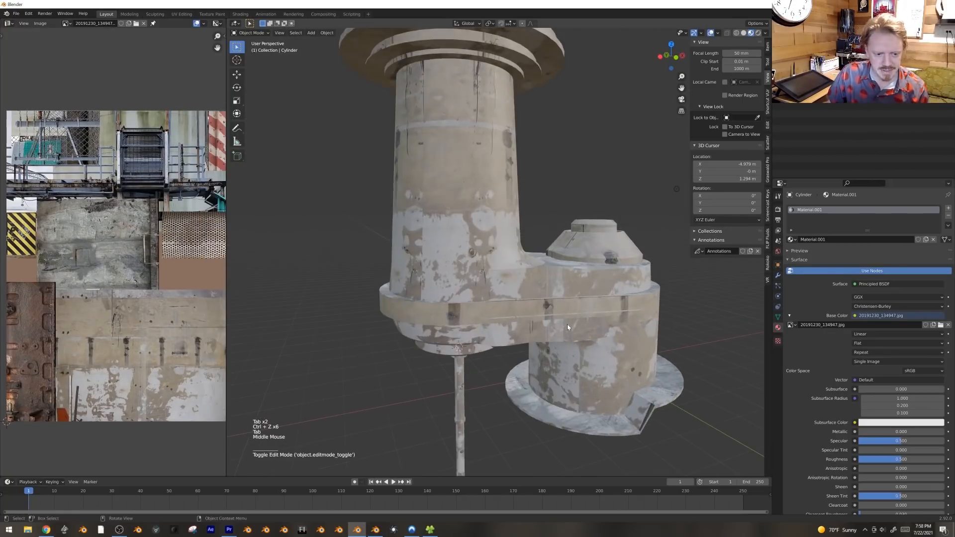
key("Tab")
middle_click_drag(529, 331, 466, 229)
key("Tab")
left_click(467, 226)
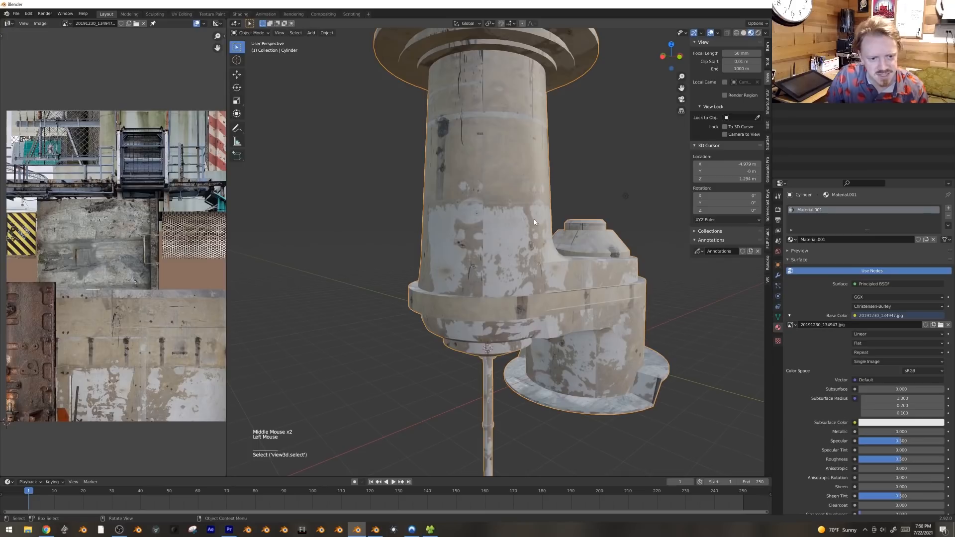
middle_click_drag(494, 217, 512, 254)
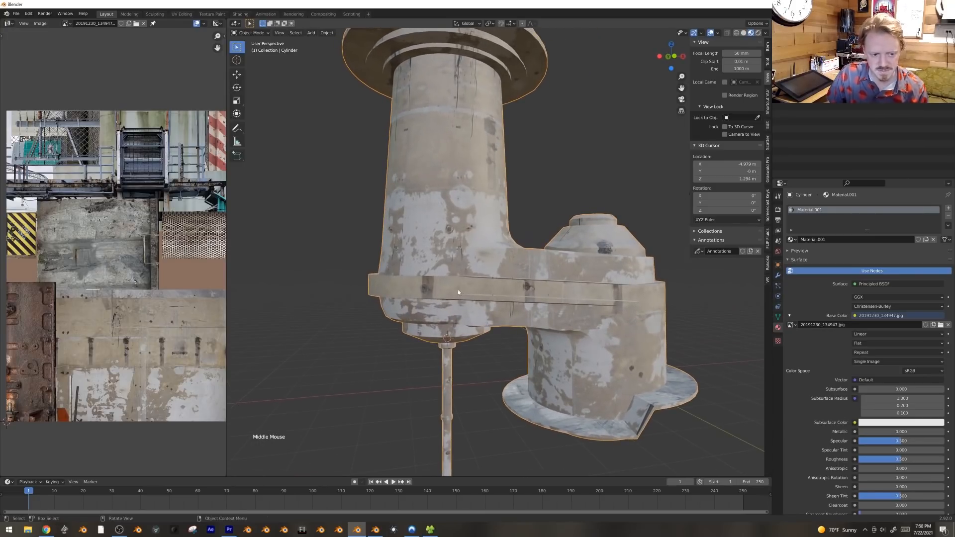
middle_click_drag(458, 292, 436, 300)
Step: Select the face loop of the band around the bridge, scale its UVs and widen the UV editor
key("Tab")
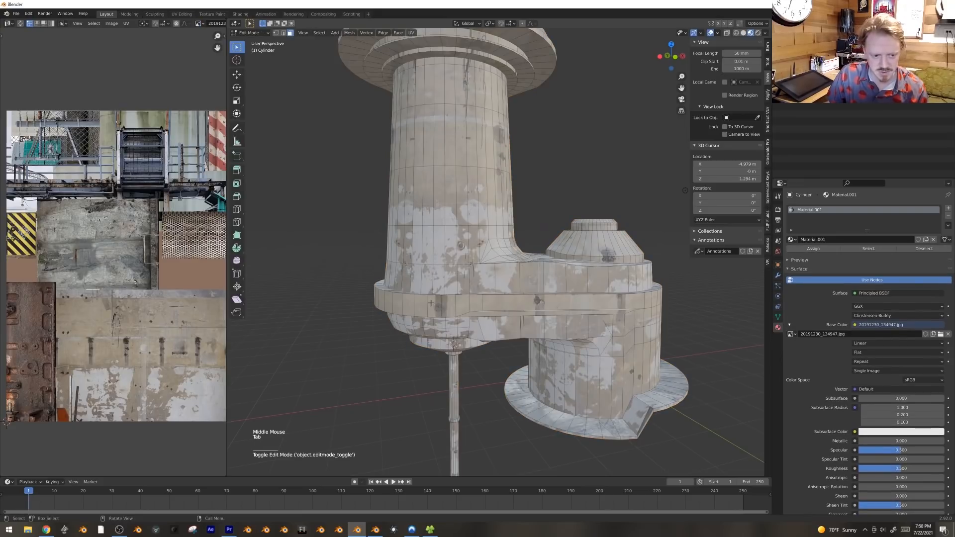
left_click(427, 303, "alt")
scroll(187, 318, "down", 1)
key("a")
key("s")
left_click(187, 318)
left_click_drag(226, 309, 344, 309)
scroll(222, 354, "up", 3)
middle_click_drag(222, 354, 225, 309, "shift")
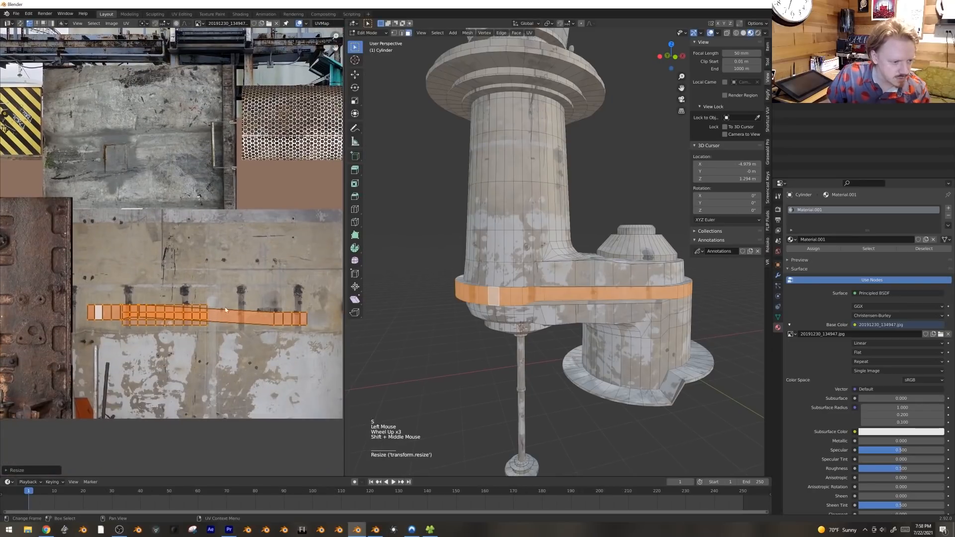
Step: Straighten the bridge band's UVs into a grid by shape with UV Squares
left_click(344, 36)
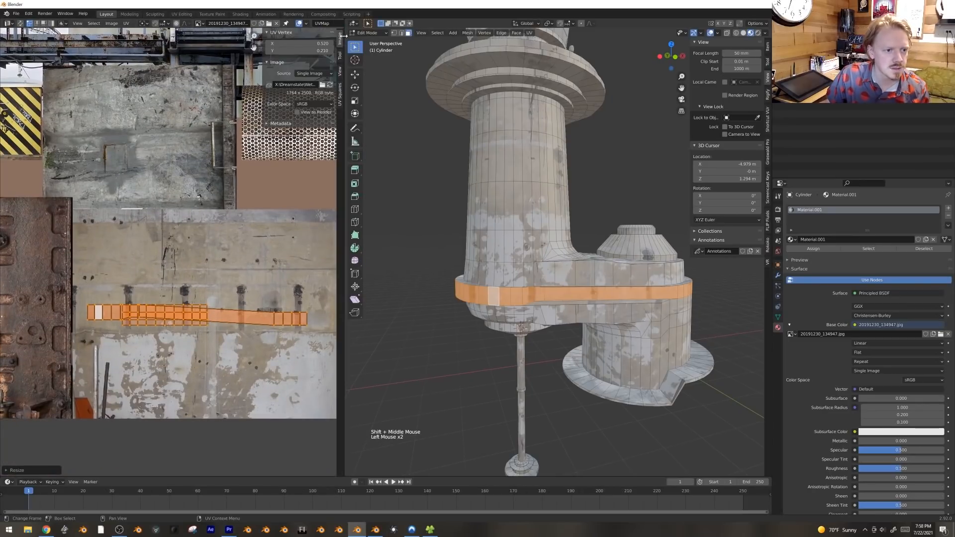
left_click(340, 97)
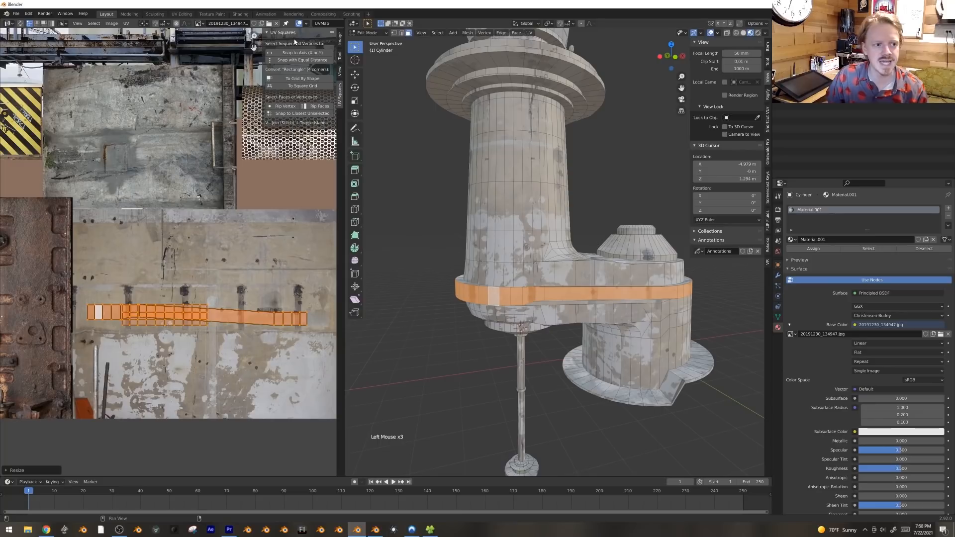
left_click(300, 83)
scroll(267, 309, "down", 4)
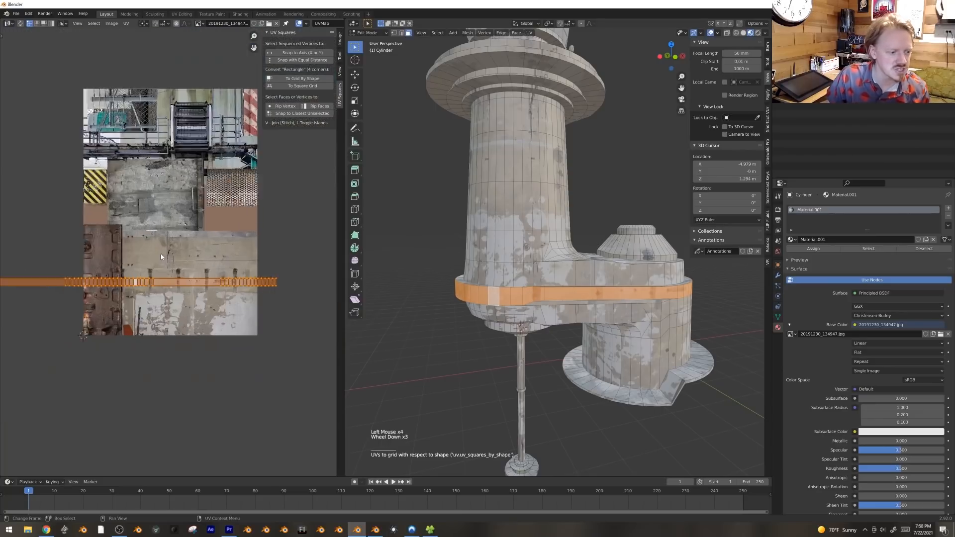
Step: Scale the bridge band's straightened UV strip and move it over the dark beam beneath the railing in the photo
key("a")
key("s")
left_click(210, 291)
scroll(210, 291, "up", 2)
key("g")
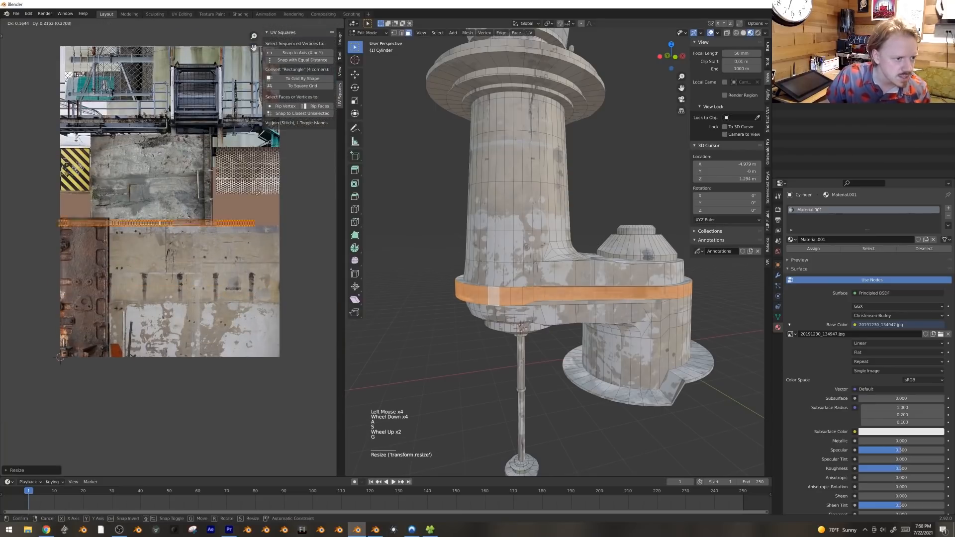
left_click(253, 128)
scroll(251, 144, "down", 2)
key("s")
left_click(279, 172)
key("g")
left_click(280, 172)
key("s")
left_click(298, 175)
Step: Inspect the bridge band's new dark texture up close and from farther away
key("Tab")
scroll(547, 249, "down", 3)
middle_click_drag(661, 288, 532, 252)
scroll(586, 273, "up", 6)
scroll(631, 255, "up", 1)
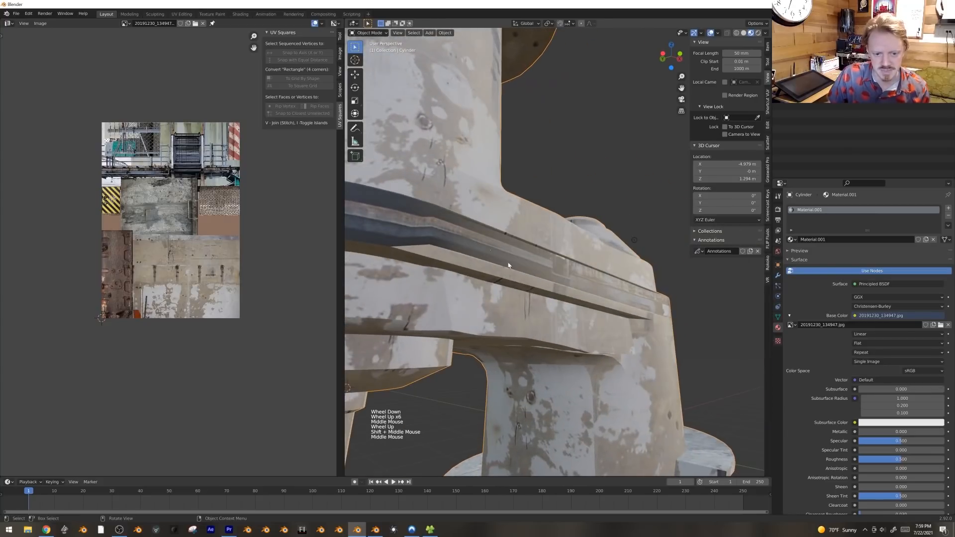
scroll(533, 252, "down", 3)
middle_click_drag(588, 297, 578, 334)
scroll(186, 193, "up", 2)
Step: Select the face loops around the large platform's rims, then move and scale their UVs over the photo's dark beam
middle_click_drag(186, 193, 186, 211, "shift")
scroll(186, 212, "up", 2)
key("Tab")
left_click(522, 333, "alt")
left_click(463, 164, "alt")
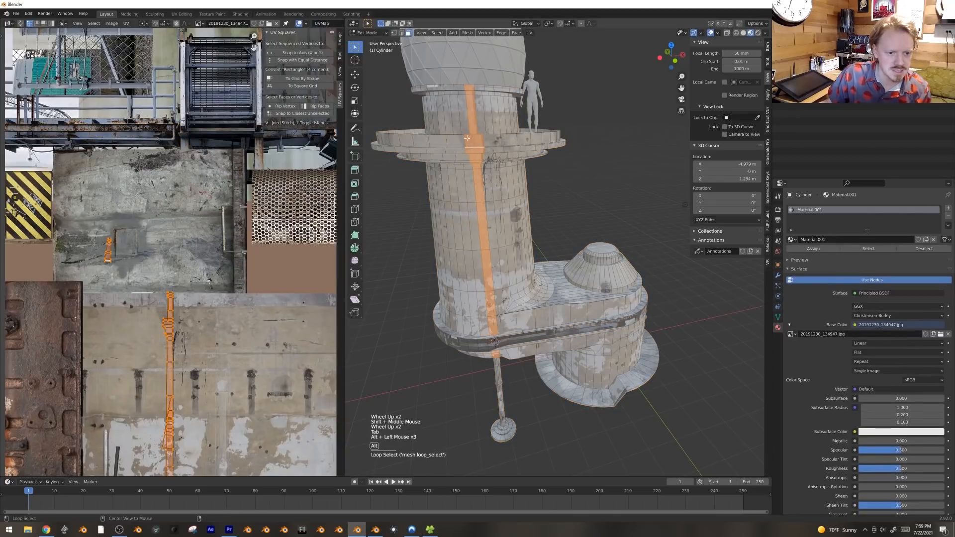
left_click(467, 151, "alt")
key("g")
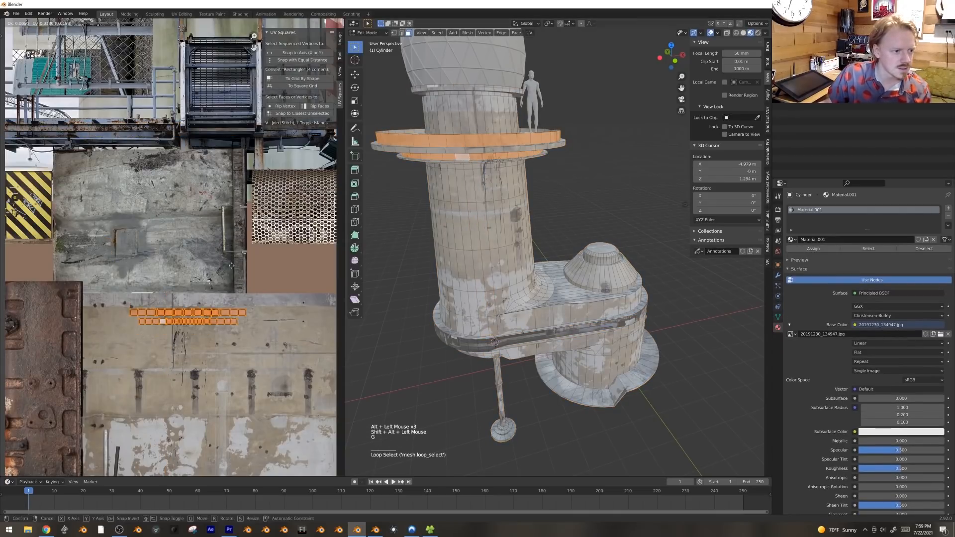
left_click(199, 129)
key("s")
left_click(200, 142)
key("g")
left_click(195, 146)
Step: Select the side face loops of the two rings at the tower's top and place their enlarged UVs over the railing beam
key("Tab")
scroll(539, 273, "down", 3)
middle_click_drag(597, 305, 625, 303)
key("Tab")
left_click(539, 120, "alt")
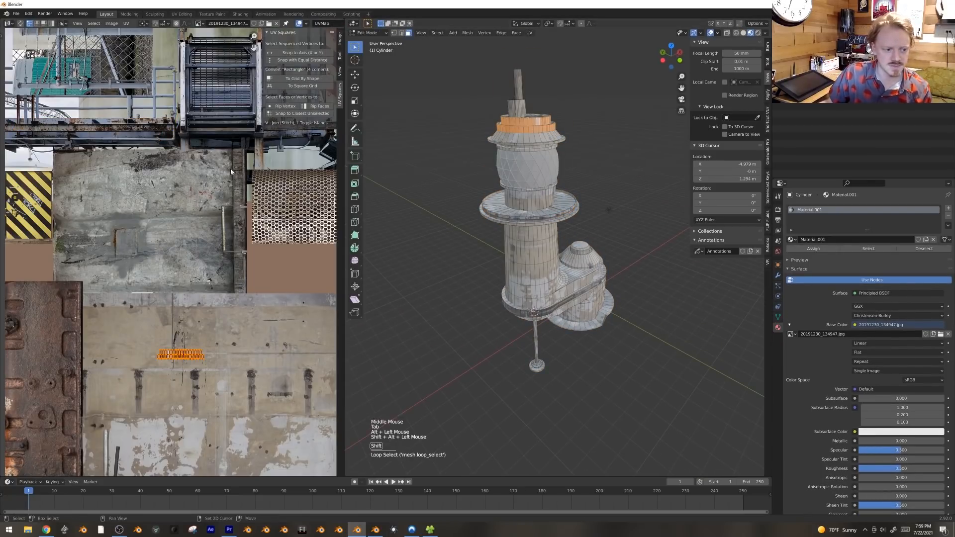
key("g")
left_click(187, 114)
key("s")
left_click(272, 105)
key("g")
left_click(271, 107)
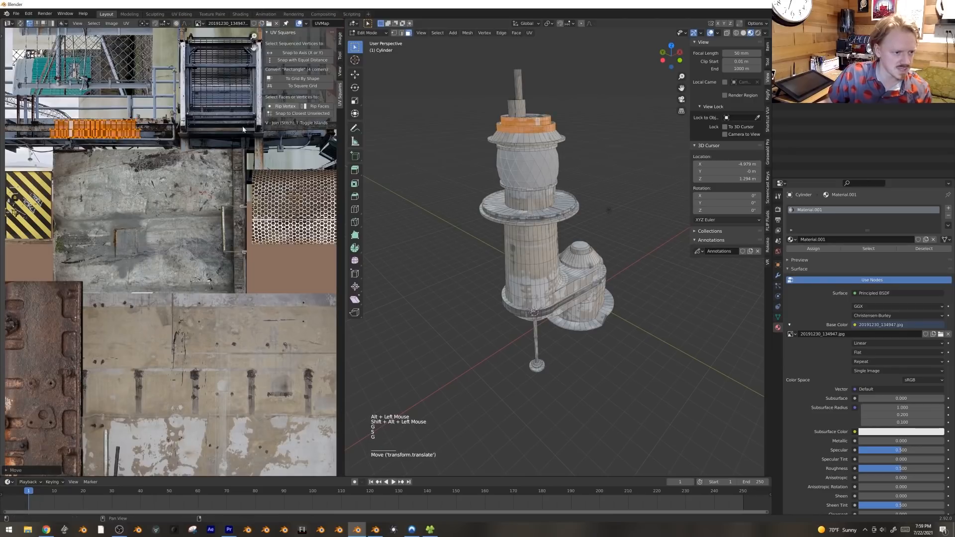
Step: Move the top rings' UVs to the dark beam below the photo's slatted shutter and scale them to its width
middle_click_drag(188, 196, 132, 255, "shift")
scroll(147, 217, "up", 2)
middle_click_drag(148, 217, 131, 243, "shift")
scroll(130, 243, "up", 1)
key("g")
key("s")
key("s")
key("g")
key("s")
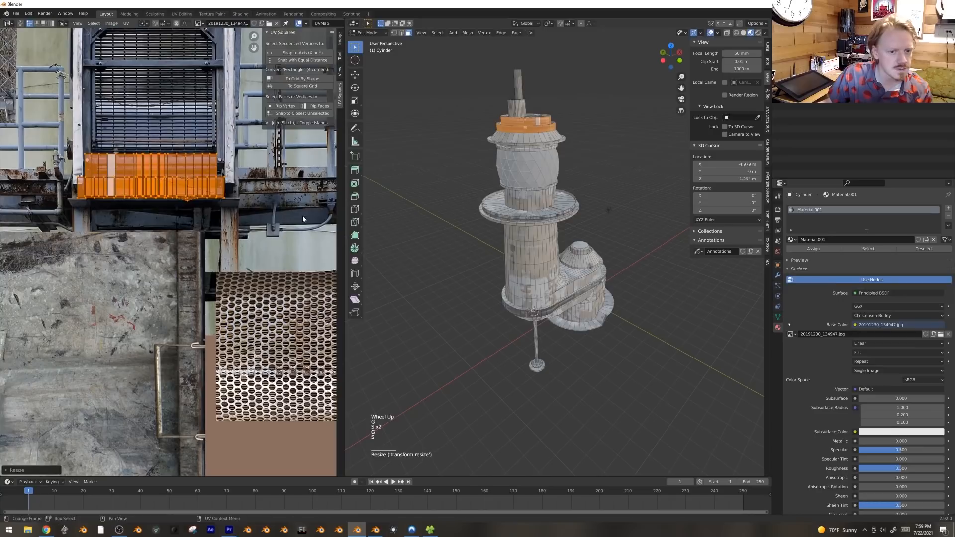
Step: Preview the textured top rings and cut an edge loop around the lower ring
key("Tab")
middle_click_drag(517, 179, 524, 168, "shift")
scroll(554, 195, "up", 3)
middle_click_drag(555, 198, 454, 126)
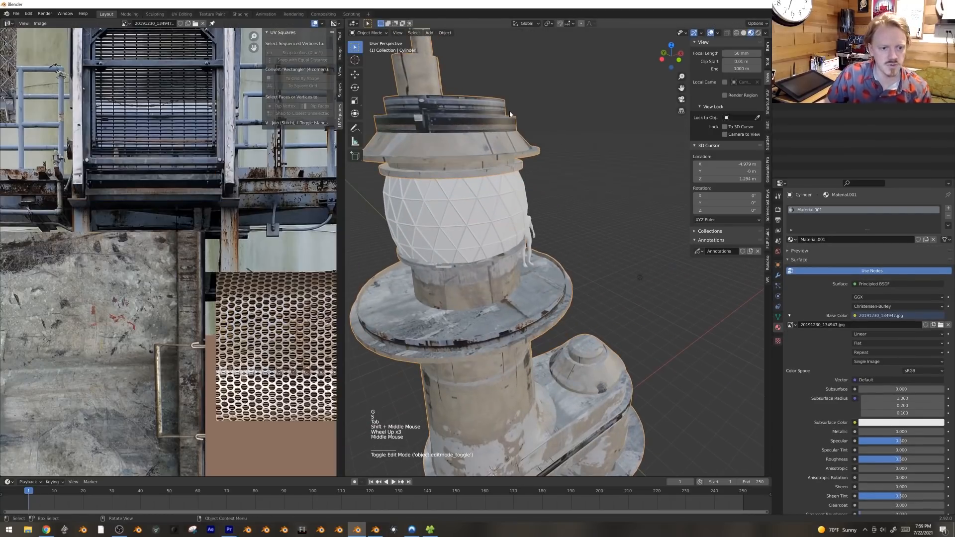
middle_click_drag(509, 111, 537, 206, "shift")
scroll(537, 206, "up", 1)
key("Tab")
key("ctrl+r")
left_click(528, 201)
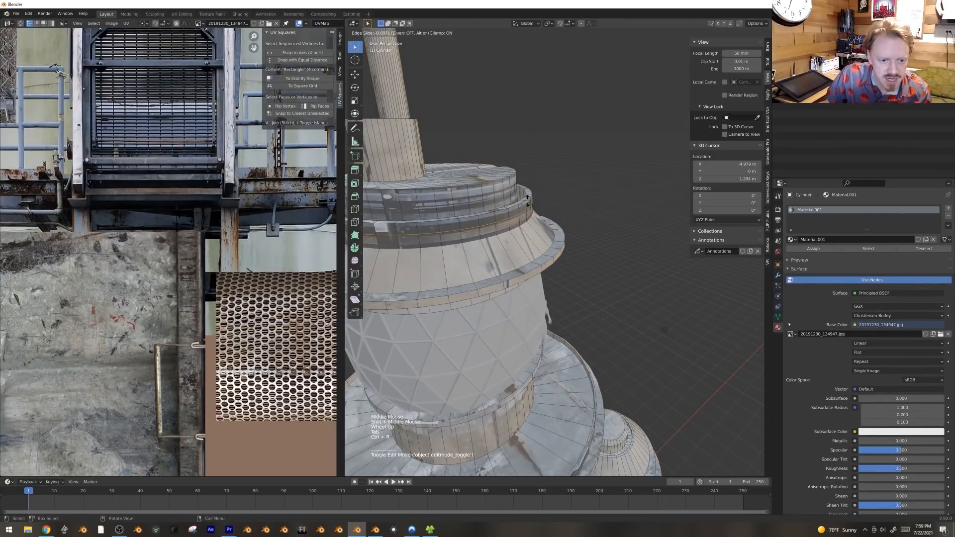
left_click(531, 196)
Step: Select a face loop on the lower top ring and extrude it along its normals
key("3")
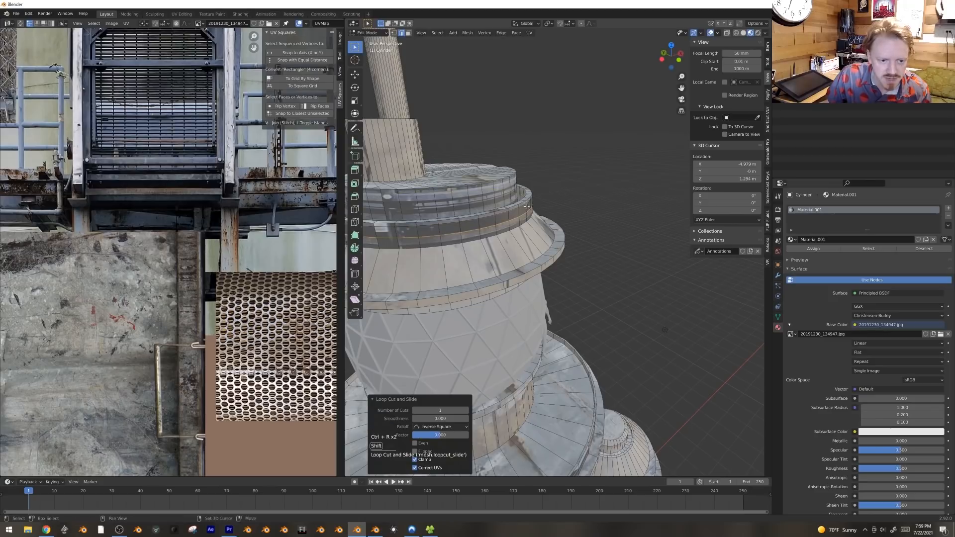
middle_click_drag(528, 204, 538, 220, "shift")
left_click(537, 230, "alt")
key("alt+e")
left_click(606, 247)
Step: Cut an edge loop near the upper edge of the upper ring and bevel it about 0.026 m wide
middle_click_drag(606, 247, 635, 277, "shift")
key("ctrl+r")
left_click(533, 251)
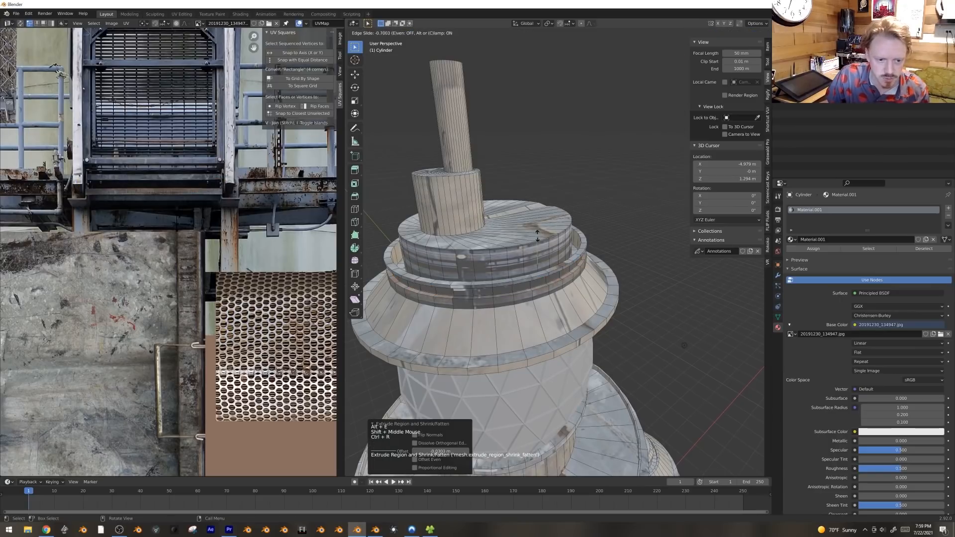
left_click(539, 236)
key("ctrl+b")
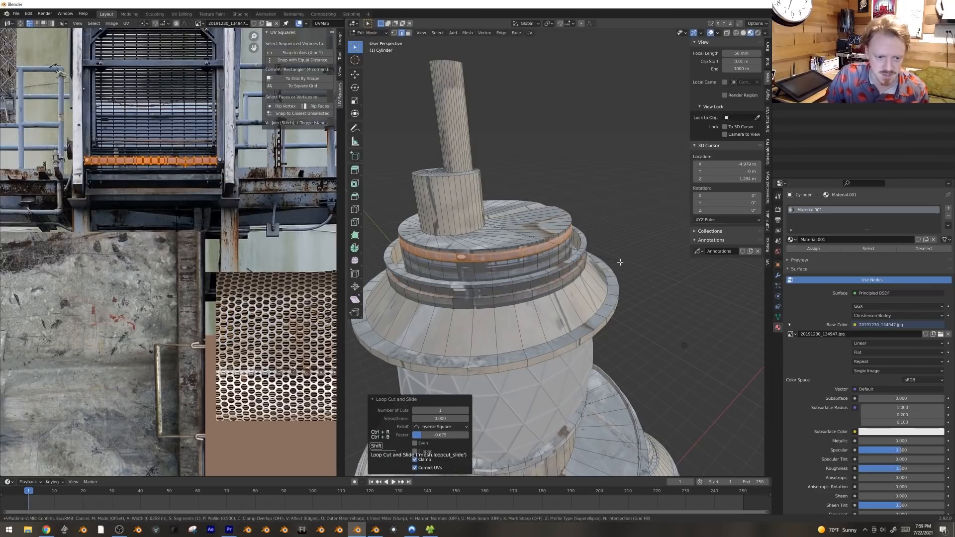
left_click(620, 262)
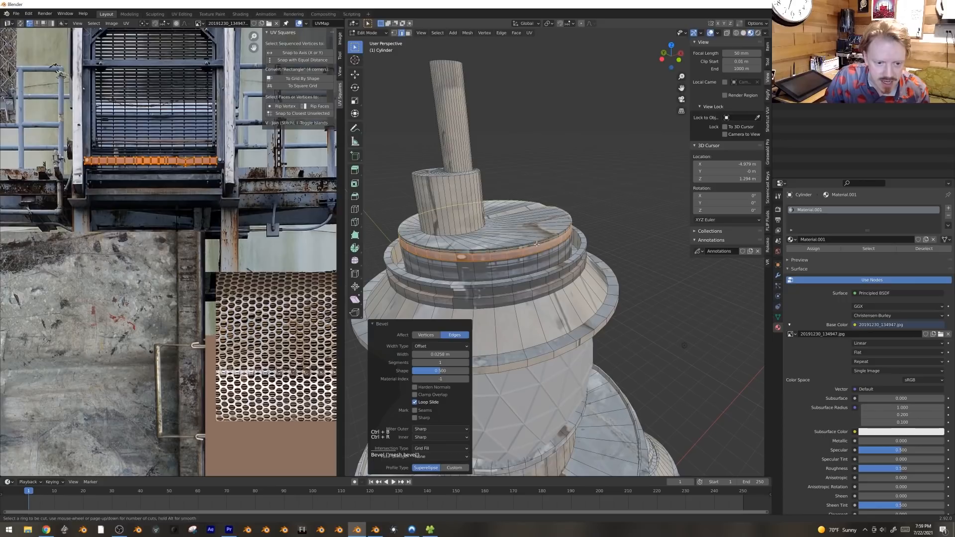
Step: Select the thin face loop just below the roof edge and extrude it along its normals
key("3")
left_click(537, 244, "alt")
key("alt+e")
left_click(639, 250)
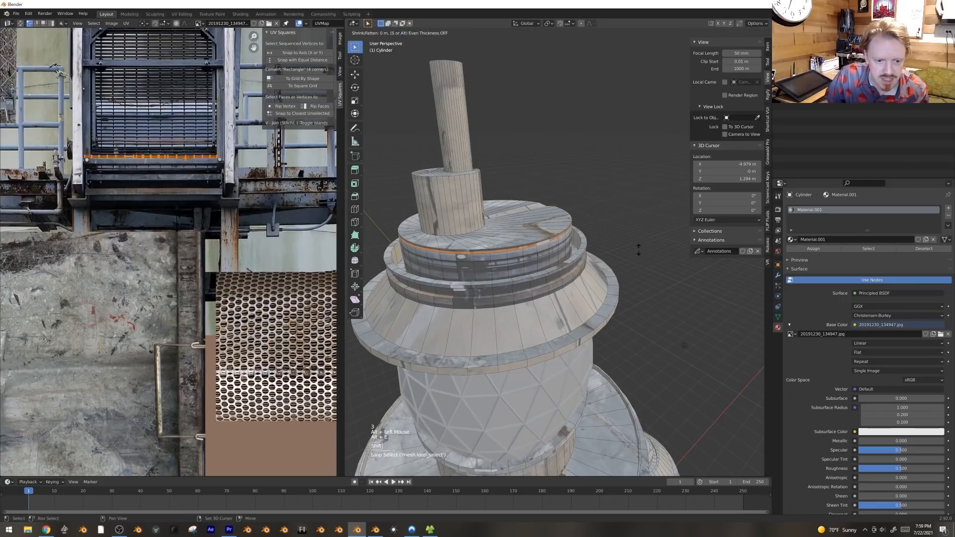
left_click(640, 251)
Step: Cut another edge loop around the upper ring just under the roof and scale it
left_click(543, 257)
left_click(542, 245)
key("s")
left_click(628, 248)
Step: Cut one more edge loop around the upper ring and extrude the adjoining face loop along its normals
key("ctrl+r")
left_click(560, 252)
left_click(561, 248)
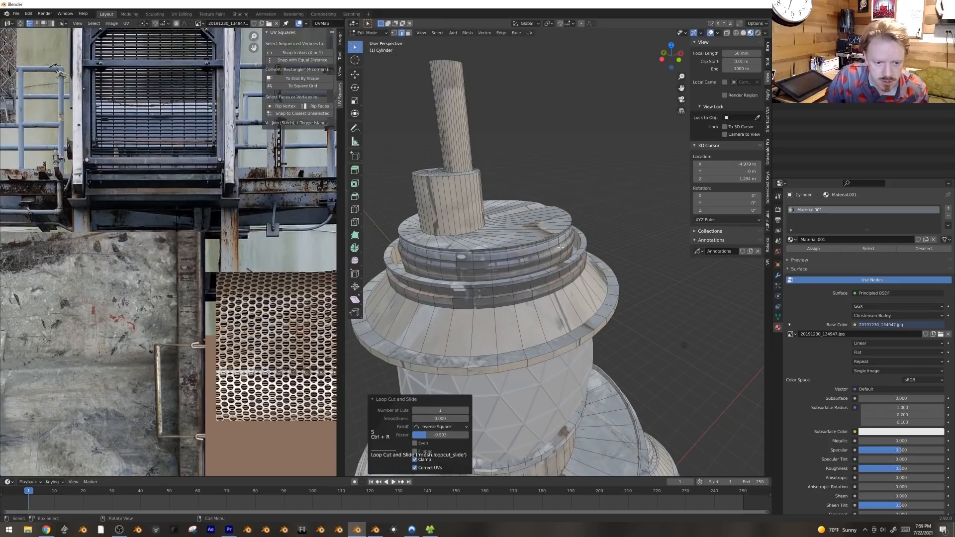
key("3")
left_click(560, 254, "alt")
key("alt+e")
left_click(647, 256)
left_click(650, 262)
Step: Inspect the reshaped top rings and the textured collar and platform below the dome
key("Tab")
scroll(649, 262, "down", 3)
middle_click_drag(649, 262, 553, 222)
scroll(628, 247, "up", 2)
middle_click_drag(567, 373, 573, 166, "shift")
middle_click_drag(582, 241, 544, 235)
scroll(581, 233, "up", 1, "shift")
scroll(544, 236, "up", 1)
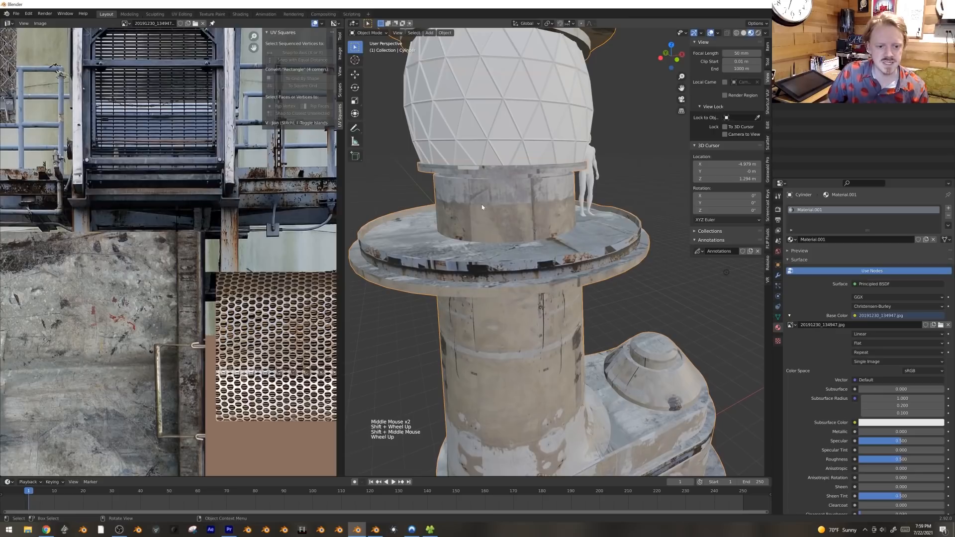
Step: Cut an edge loop around the collar between the dome and the platform, scale it outward and bevel it
key("Tab")
key("ctrl+r")
left_click(456, 236)
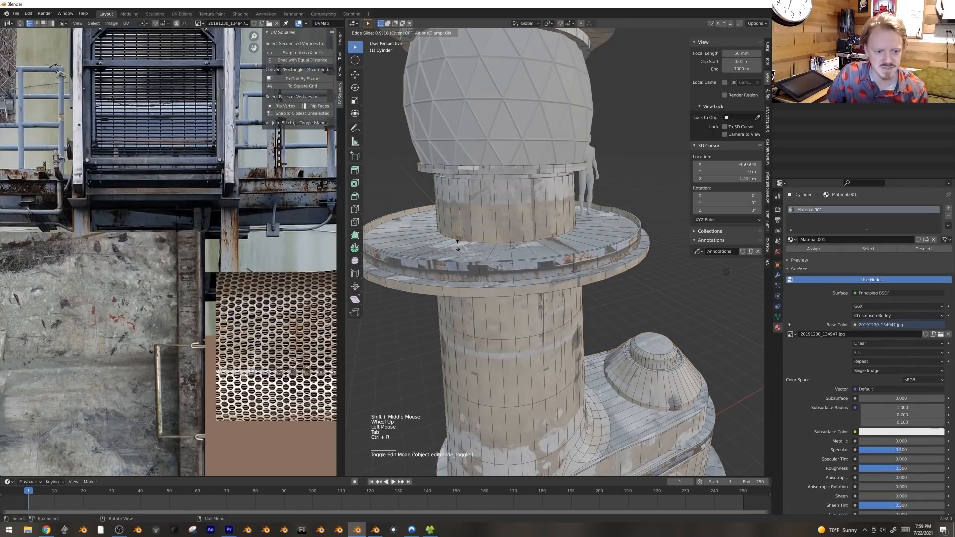
left_click(458, 244)
key("s")
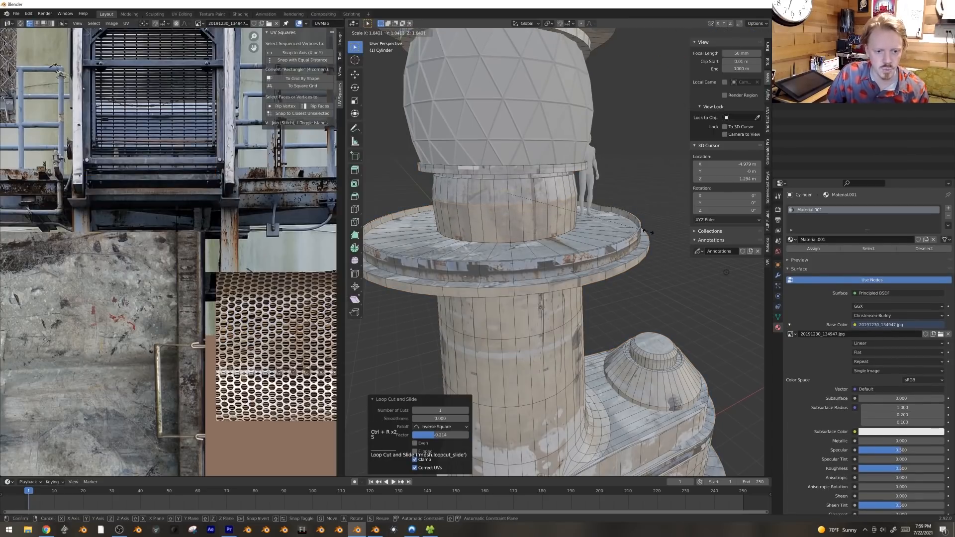
left_click(664, 232)
key("ctrl+b")
left_click(666, 232)
key("Tab")
middle_click_drag(659, 244, 578, 225)
scroll(562, 215, "down", 1)
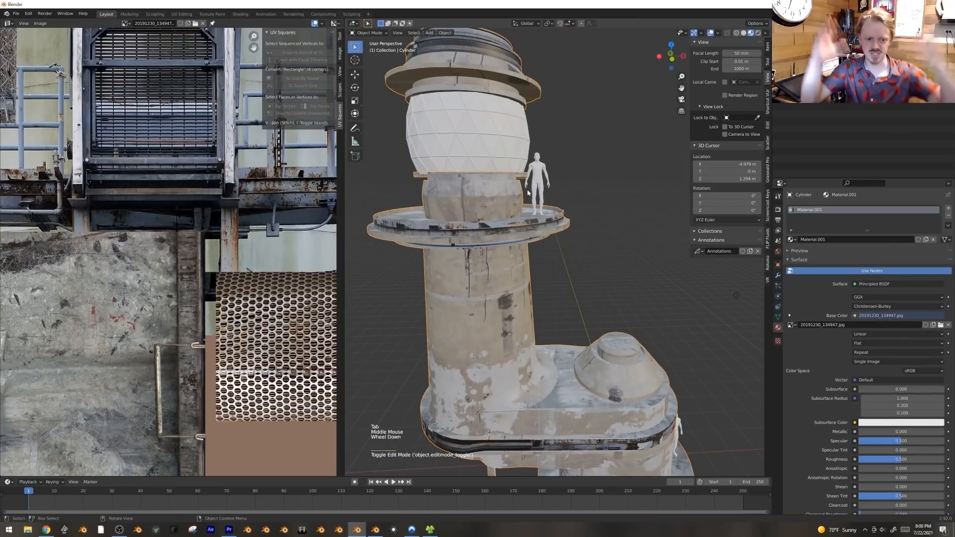
Step: Select the upper edge loop on the tower shaft below the platform and slide it along the shaft
middle_click_drag(501, 356, 516, 282)
scroll(540, 269, "up", 2)
key("Tab")
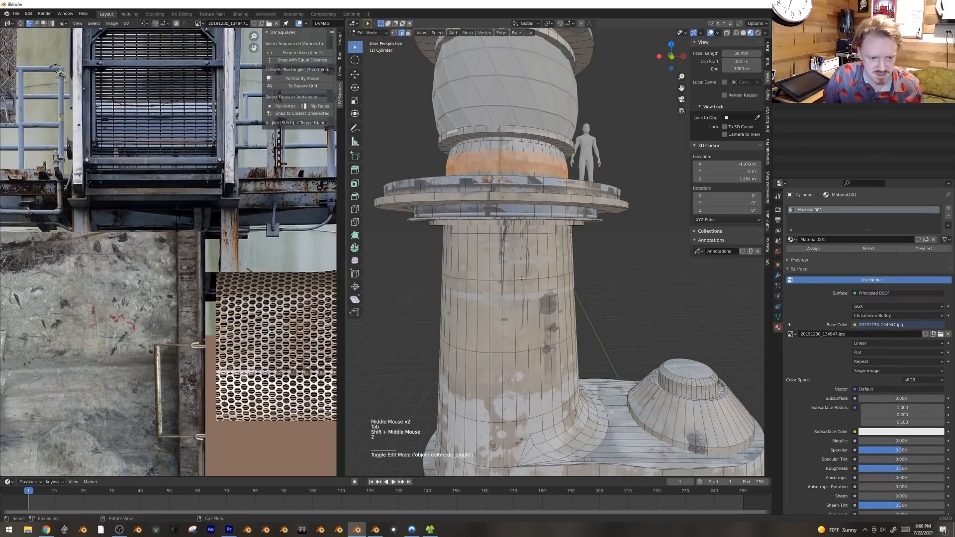
key("g")
key("g")
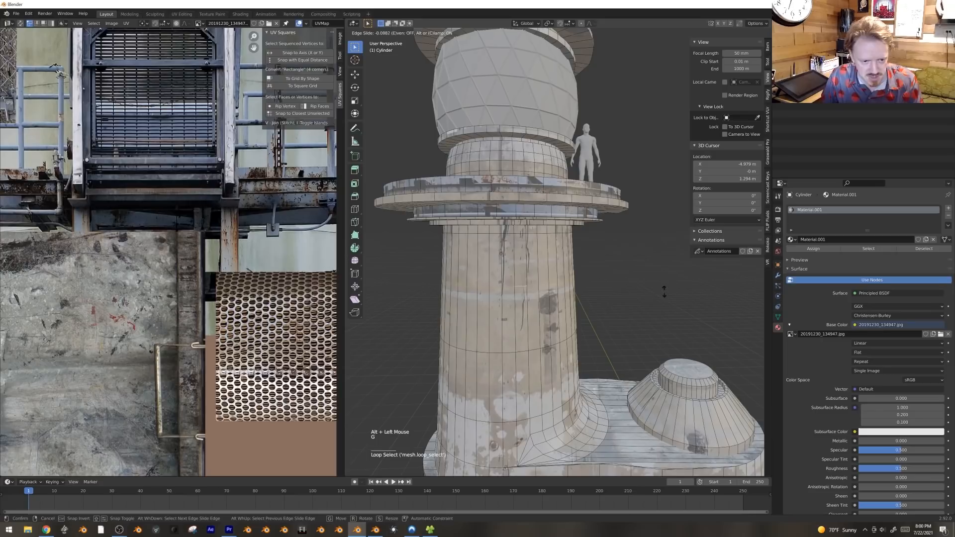
left_click(672, 301)
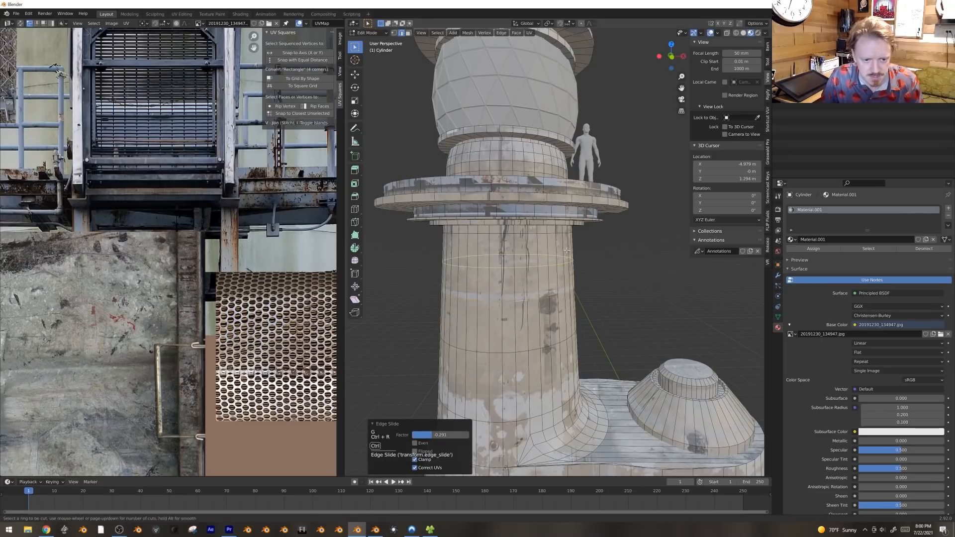
Step: Cut another edge loop around the shaft close to the slid loop and scale it to form a stepped ledge
left_click(575, 272)
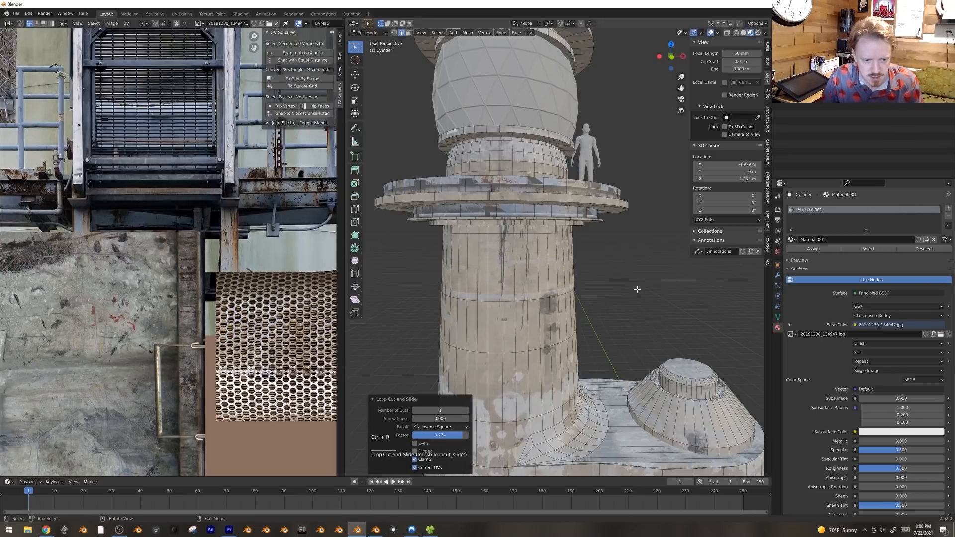
key("s")
left_click(638, 285)
key("Tab")
Step: Cut an edge loop around the lower part of the shaft and dissolve the neighbouring loop just below it
middle_click_drag(528, 310, 579, 274)
scroll(580, 274, "up", 1)
key("Tab")
key("ctrl+r")
left_click(615, 272)
left_click(628, 274)
key("s")
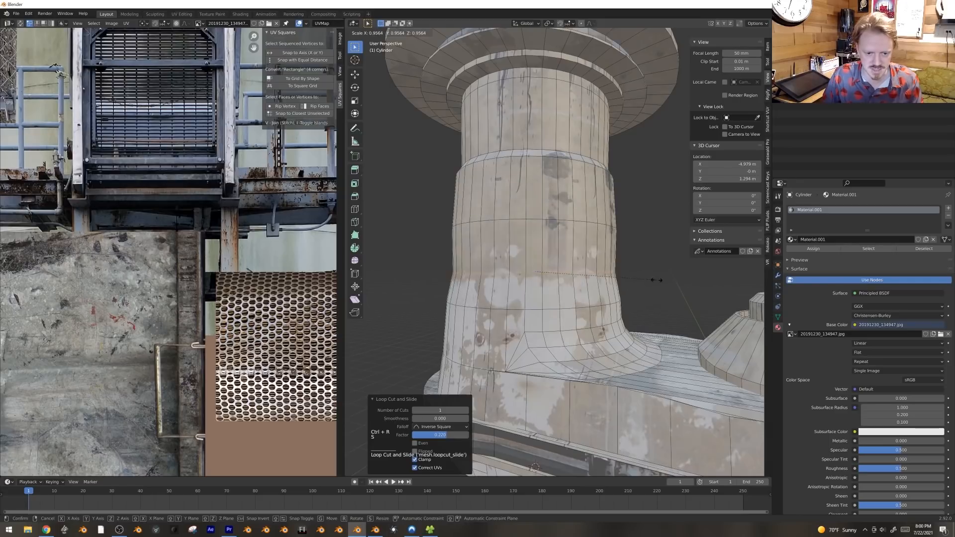
right_click(552, 307)
left_click(562, 307, "alt")
key("ctrl+x")
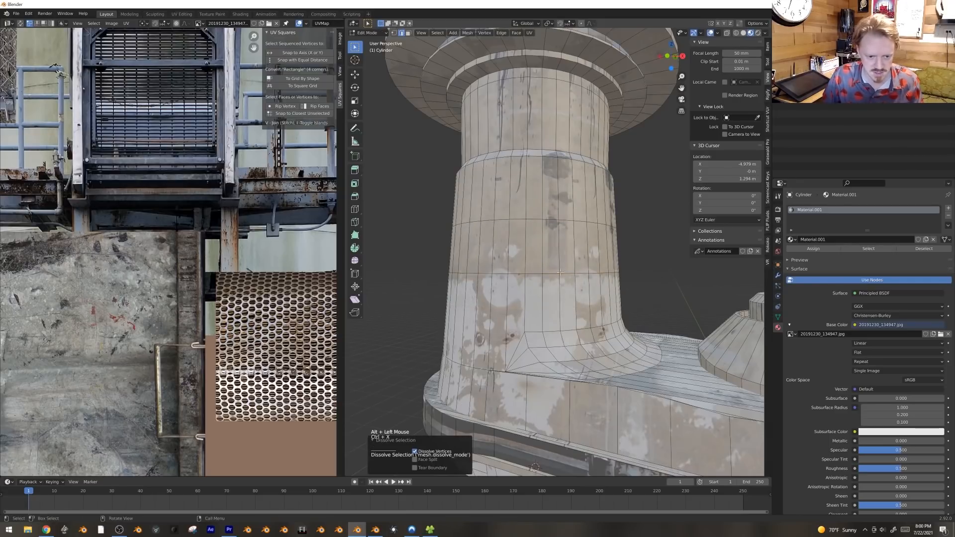
Step: Slide the lower shaft's edge loop, scale it by 1.079 and bevel it to round the bulge
left_click(557, 272, "alt")
key("g")
key("g")
left_click(662, 280)
key("s")
left_click(670, 281)
key("ctrl+b")
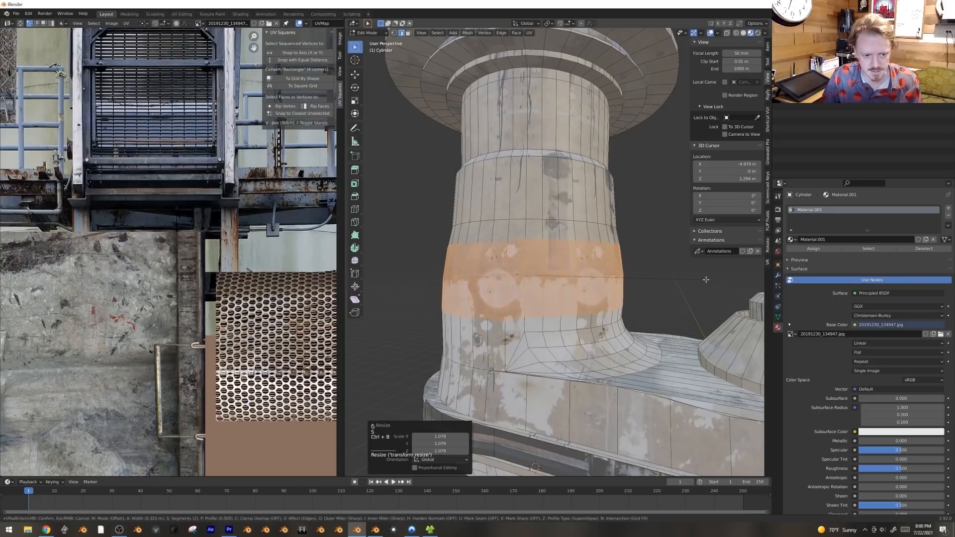
key("Tab")
Step: Examine the whole tower's silhouette, the shaft and the lower housing, including from the front view
scroll(612, 294, "down", 5)
key("alt+a")
middle_click_drag(617, 296, 610, 319)
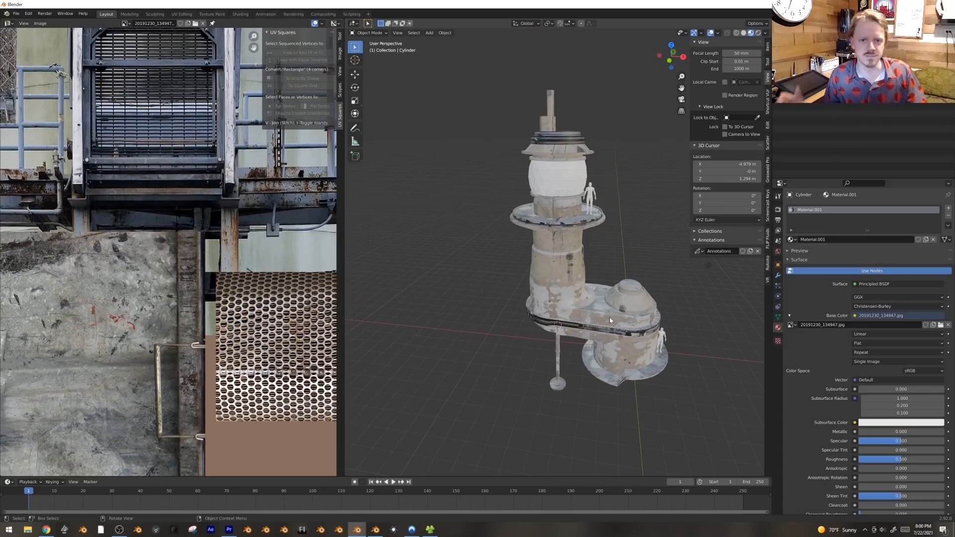
scroll(600, 304, "up", 1)
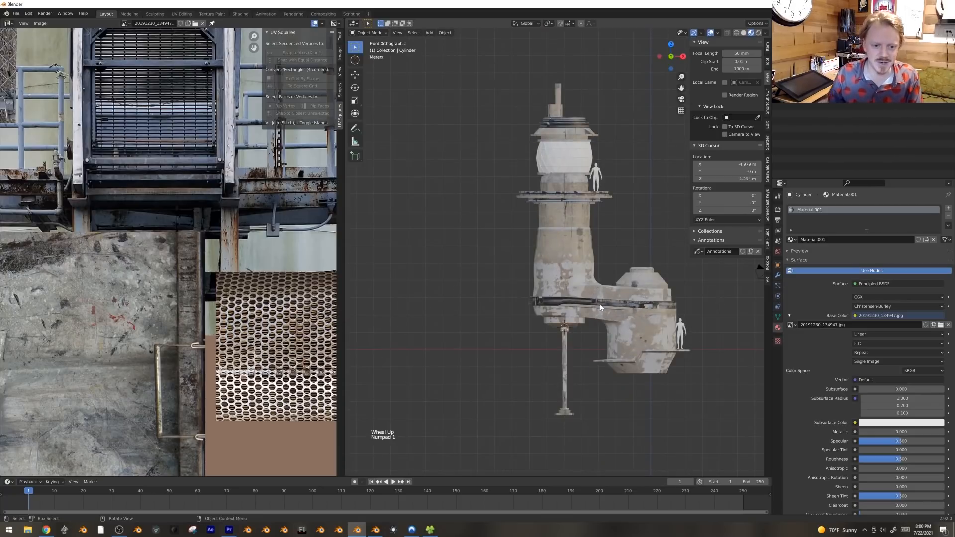
scroll(614, 245, "up", 2)
middle_click_drag(614, 245, 588, 260, "shift")
scroll(536, 299, "up", 1)
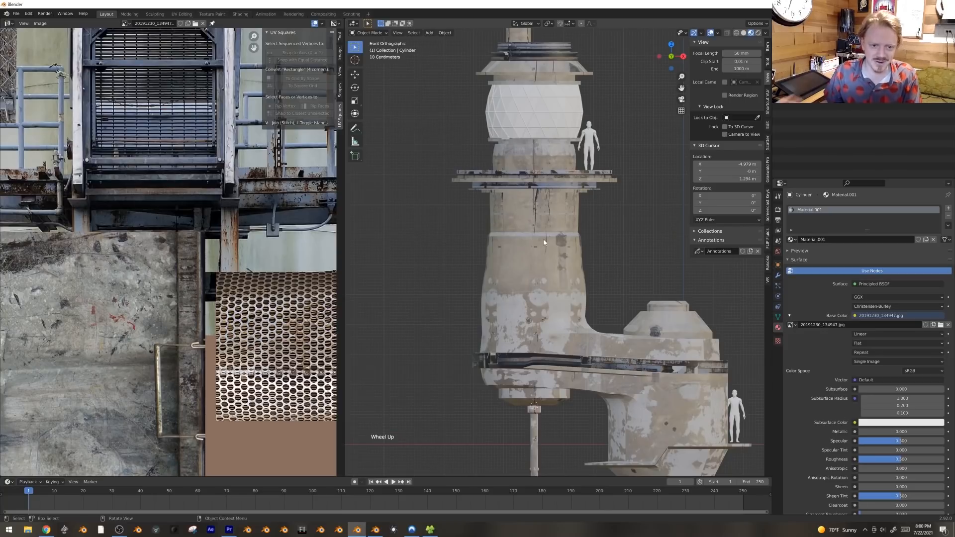
middle_click_drag(558, 214, 603, 278, "shift")
middle_click_drag(603, 278, 570, 269, "shift")
scroll(542, 256, "up", 2)
scroll(543, 256, "down", 1)
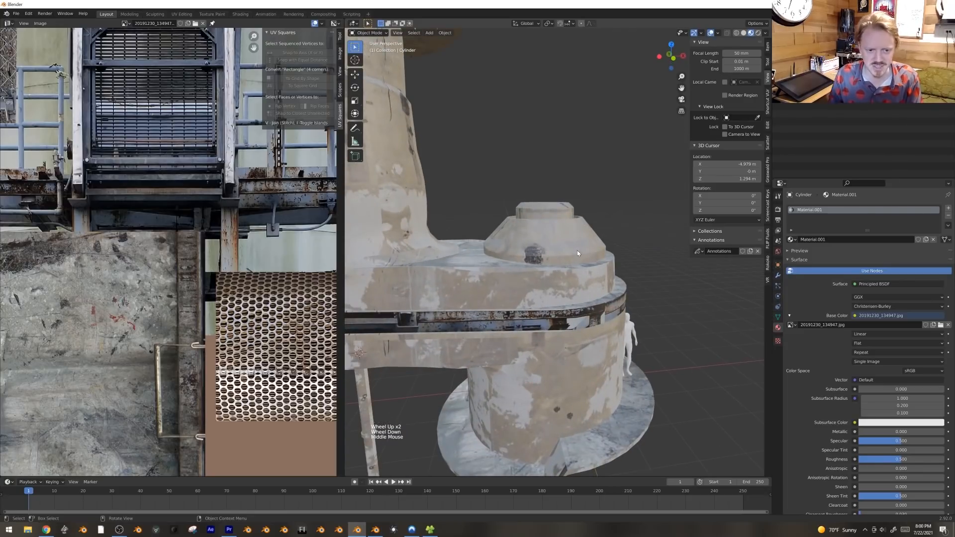
Step: From the front view, cut an edge loop halfway up the cone cap on the lower housing and bevel it
key("KP_1")
key("Tab")
key("alt+a")
scroll(510, 224, "up", 2)
key("ctrl+r")
left_click(514, 212)
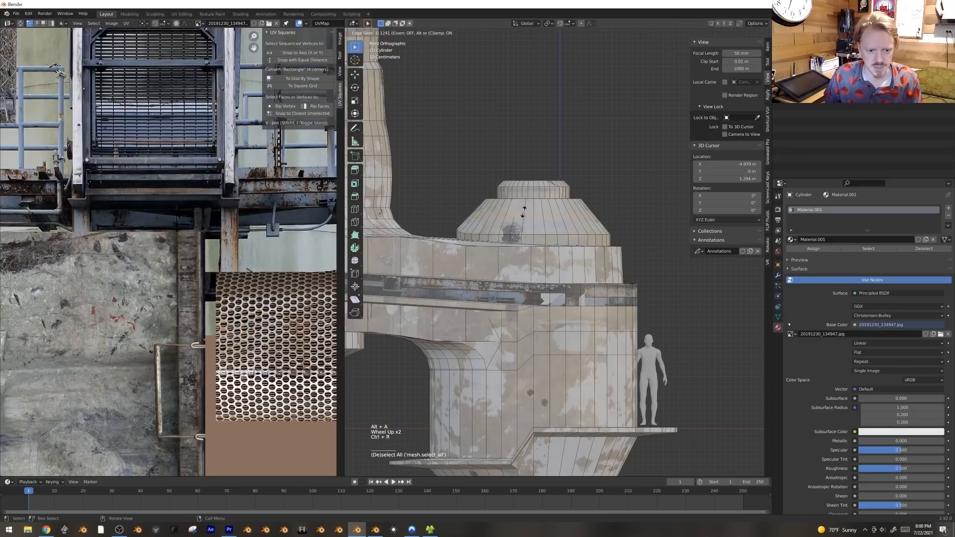
right_click(524, 211)
key("ctrl+b")
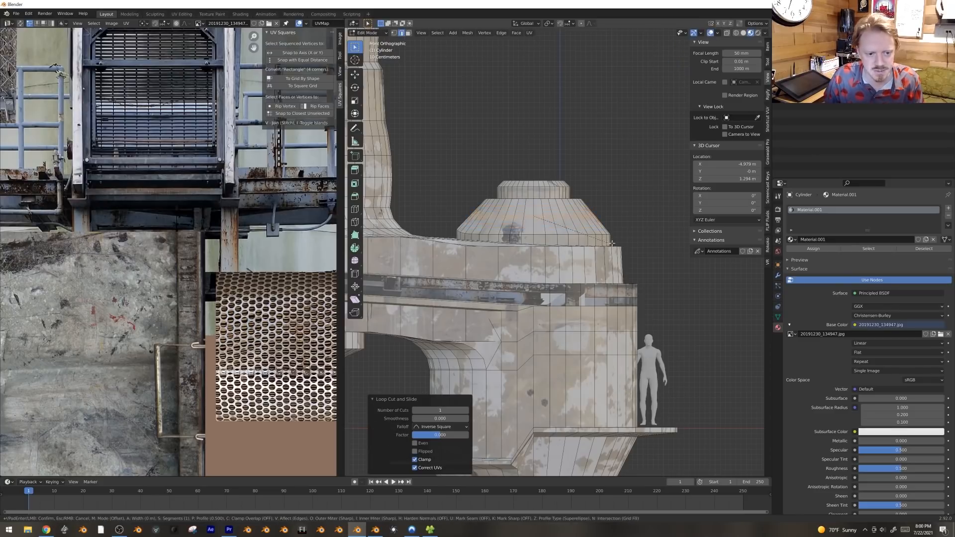
left_click(467, 216)
Step: Select the faces on one side of the cone cap's middle band in X-ray and extrude them outward
key("3")
key("alt+a")
key("c")
left_click(473, 215)
key("alt+z")
key("c")
right_click(469, 213)
key("alt+z")
key("e")
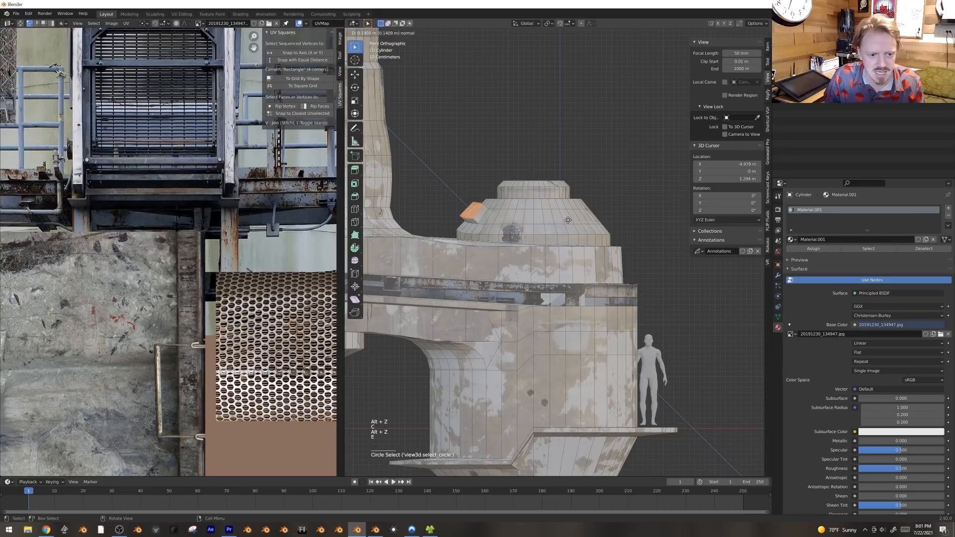
left_click(532, 200)
Step: Raise the cone cap's extruded faces along Z, flatten them along Z and adjust their height
key("g")
key("z")
left_click(526, 191)
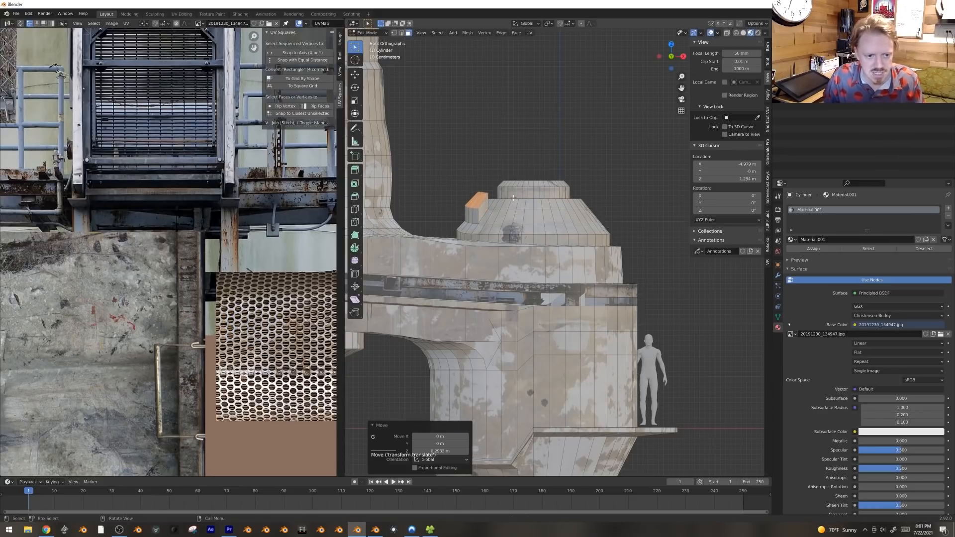
scroll(536, 210, "up", 2)
key("s")
key("z")
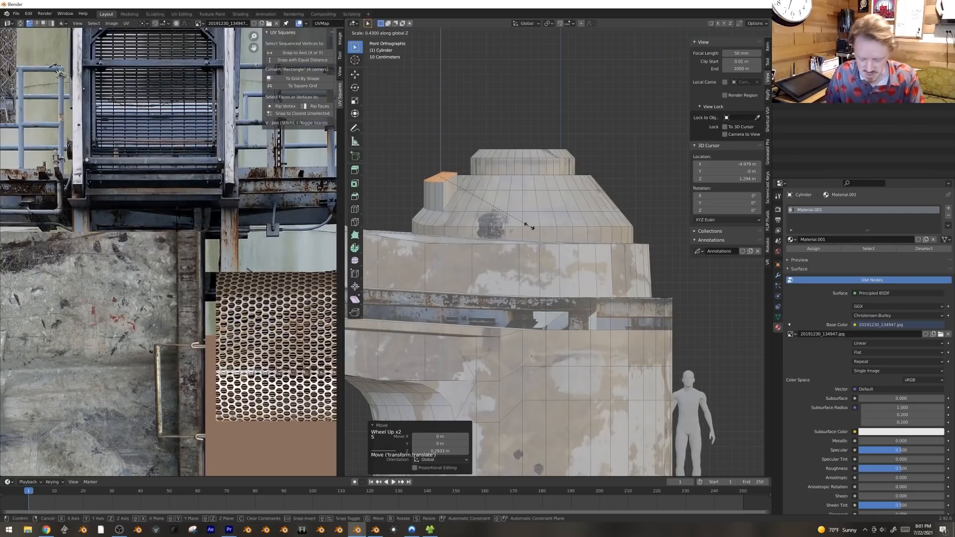
left_click(530, 226)
key("g")
key("z")
left_click(528, 230)
Step: Select the row of top faces on the cone cap's raised block, inset them and extrude the inset
middle_click_drag(475, 184, 530, 216)
left_click(435, 249)
left_click(435, 248)
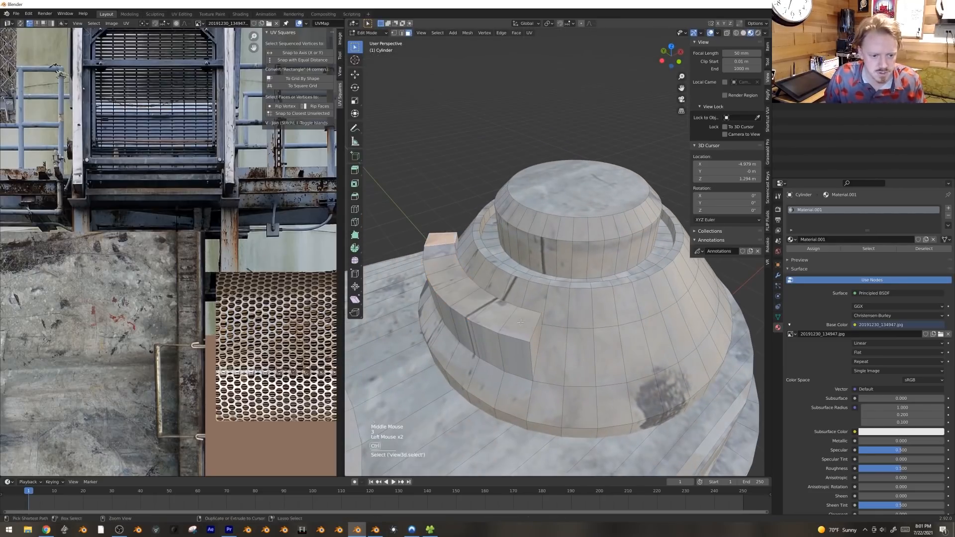
left_click(535, 324, "ctrl")
key("i")
key("e")
key("Tab")
Step: Inspect the raised block on the cone cap and the surrounding tower geometry
scroll(607, 322, "down", 4)
middle_click_drag(607, 321, 551, 225)
key("Tab")
scroll(555, 312, "up", 2)
scroll(538, 238, "down", 4)
key("Tab")
scroll(615, 249, "down", 1)
scroll(616, 250, "down", 2)
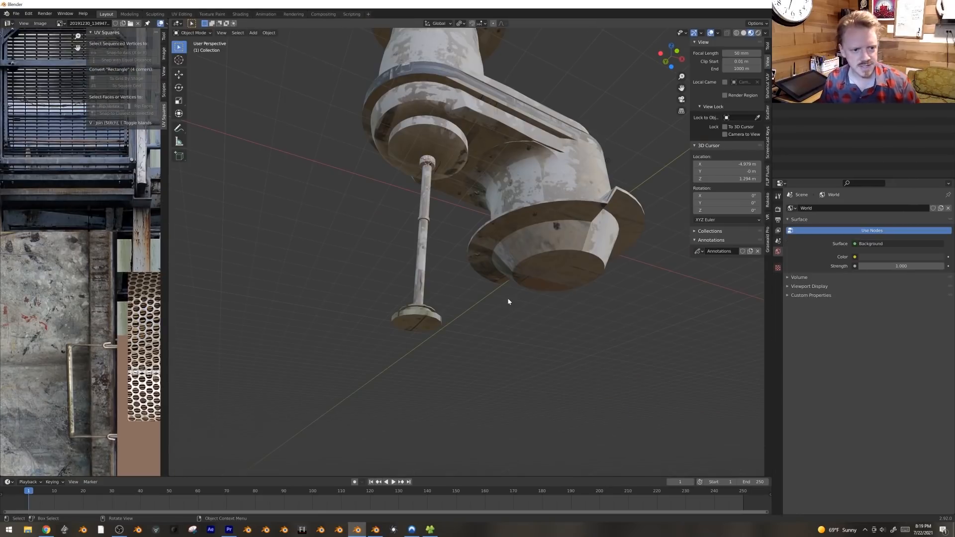
Step: Select the bottom face of the hanging pole's foot and snap the 3D cursor to it
left_click(417, 324)
key("Tab")
left_click(419, 325)
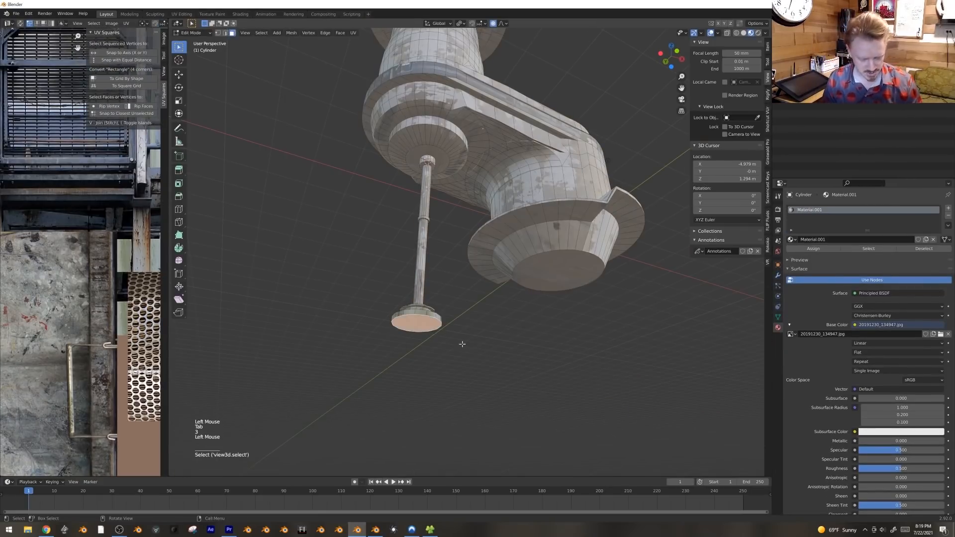
left_click(401, 336)
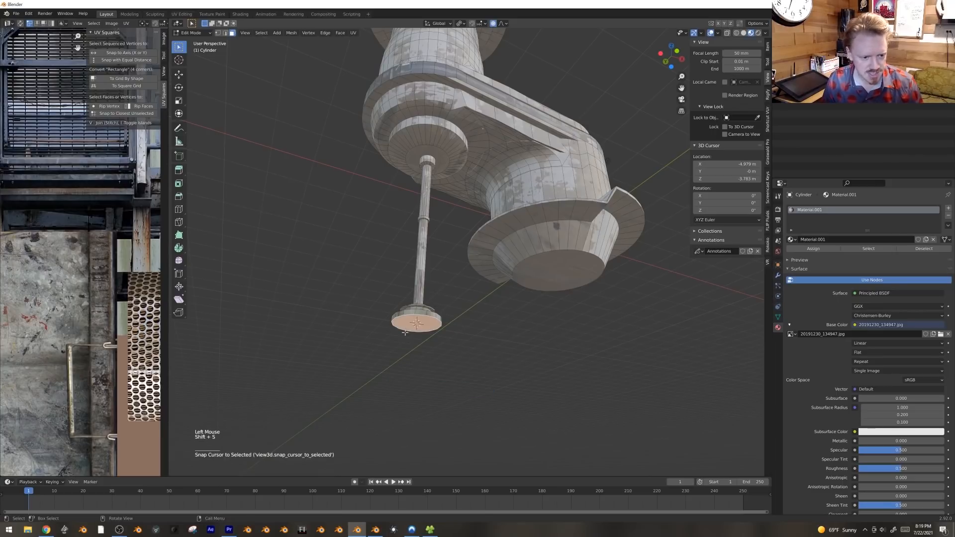
Step: Add a 24-vertex cylinder with 1 m radius and 2 m depth at the pole's foot and switch to solid shading
key("shift+a")
left_click(469, 302)
middle_click_drag(469, 314, 492, 360)
key("z")
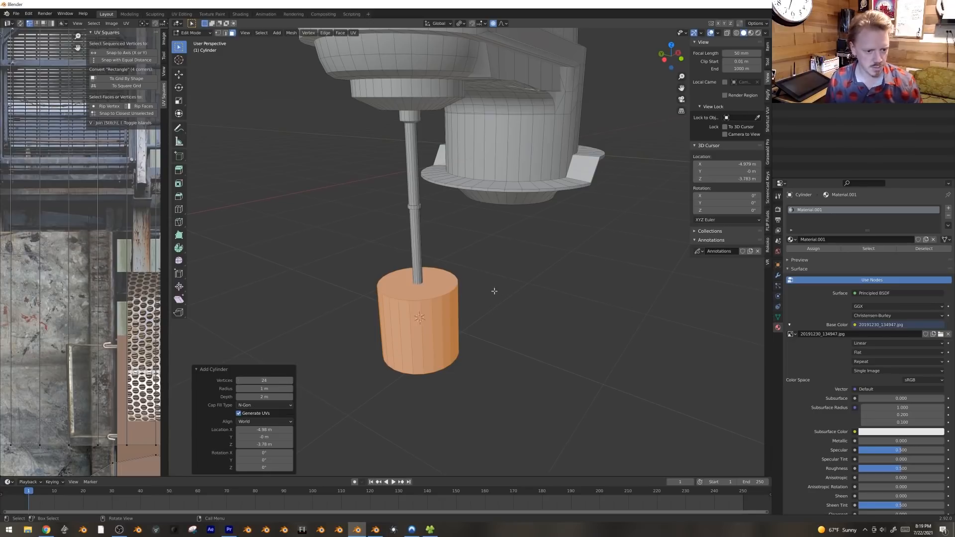
Step: Flatten the new cylinder along Z by a factor of 0.086 and scale it up into a wide disc
key("s")
key("z")
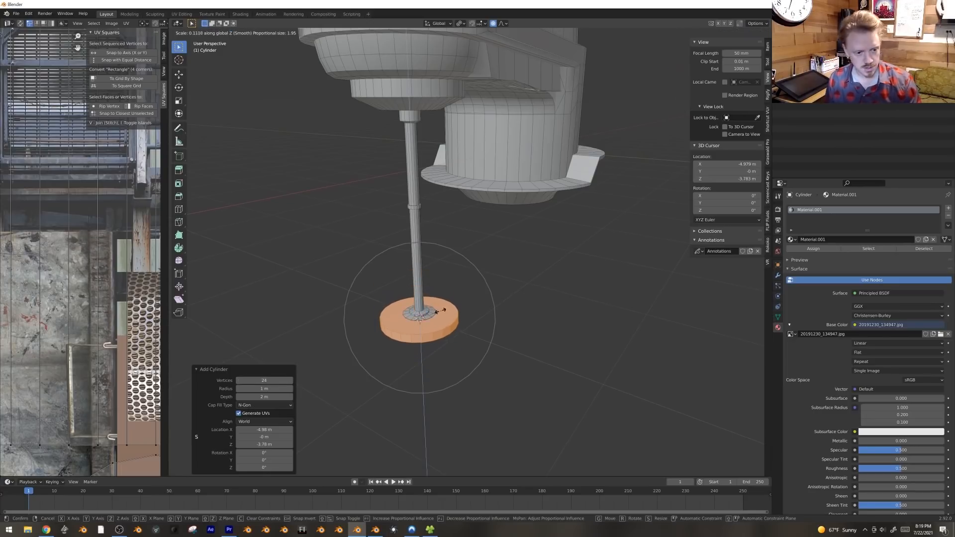
left_click(528, 159)
key("s")
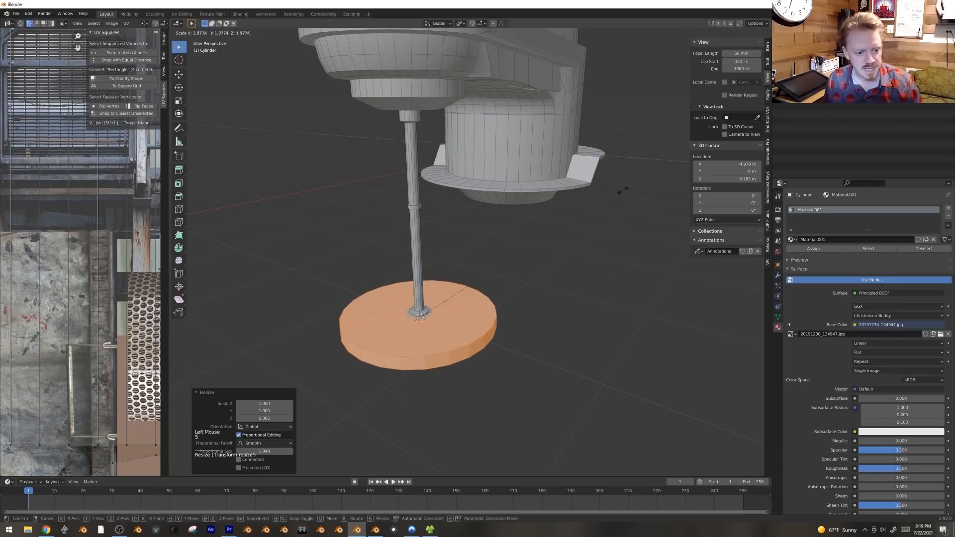
left_click(608, 192)
Step: Refine the disc's overall size under the pole and thin it further along Z
scroll(514, 298, "down", 4)
key("s")
left_click(504, 293)
middle_click_drag(505, 294, 485, 268)
key("s")
left_click(548, 290)
middle_click_drag(548, 290, 573, 312)
key("s")
key("z")
left_click(549, 305)
scroll(527, 307, "up", 4)
Step: Select the disc's rim face loop and extrude the faces individually with a 0.0786 m offset
key("3")
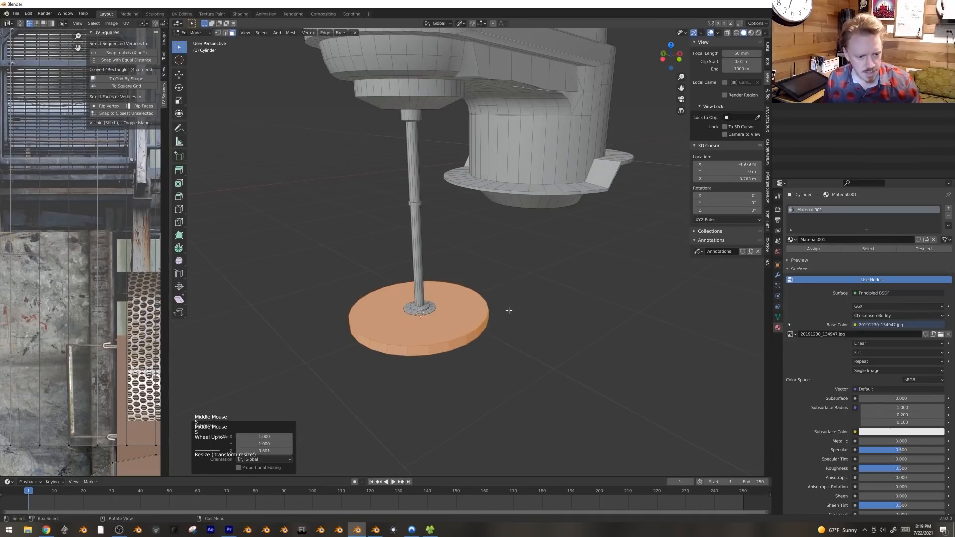
left_click(447, 349, "alt")
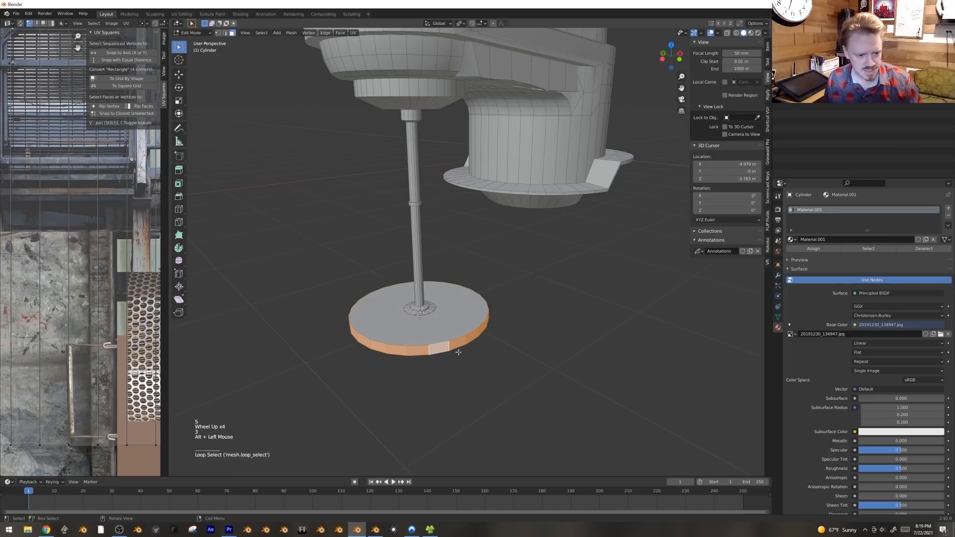
key("alt+e")
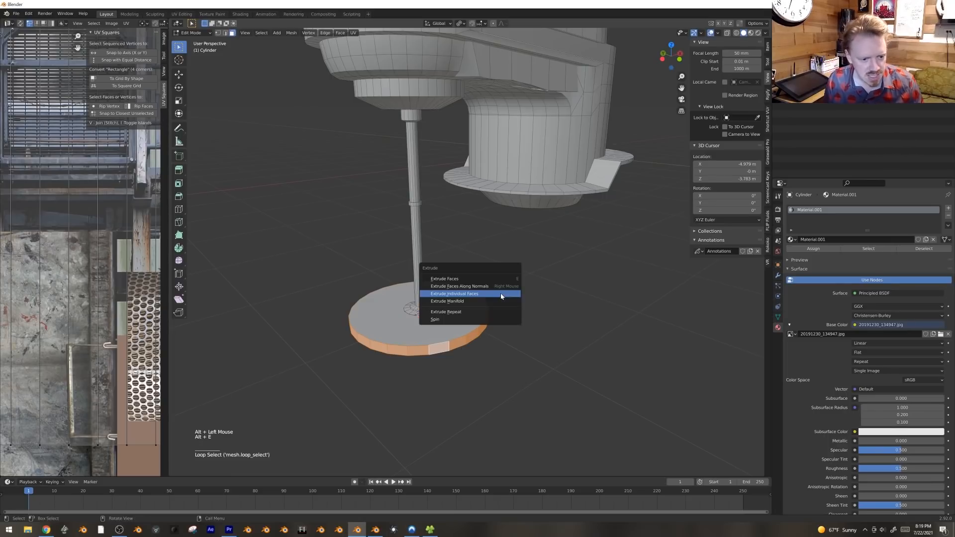
left_click(501, 297)
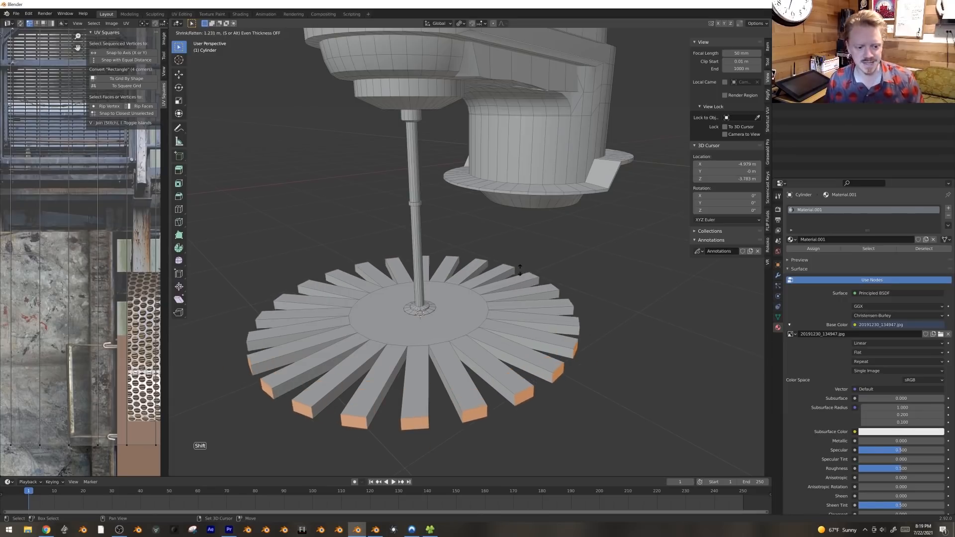
left_click(520, 292)
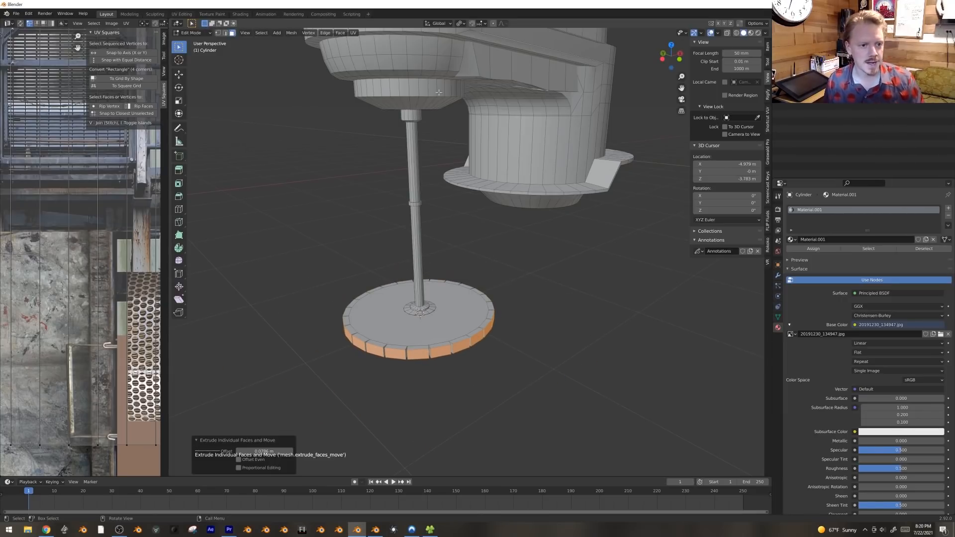
Step: Set the transform orientation to Normal for the disc's extruded rim faces
left_click(440, 23)
left_click(440, 61)
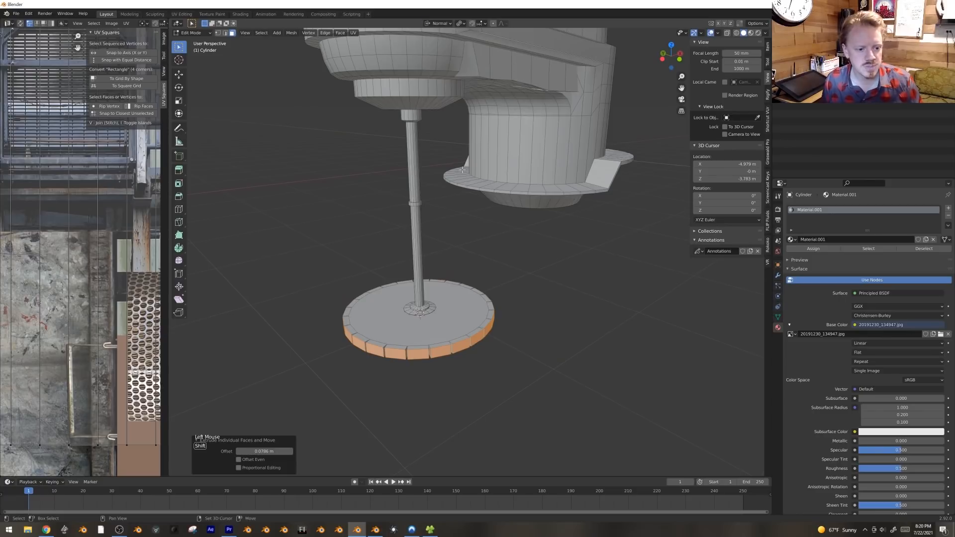
middle_click_drag(528, 272, 440, 282, "shift")
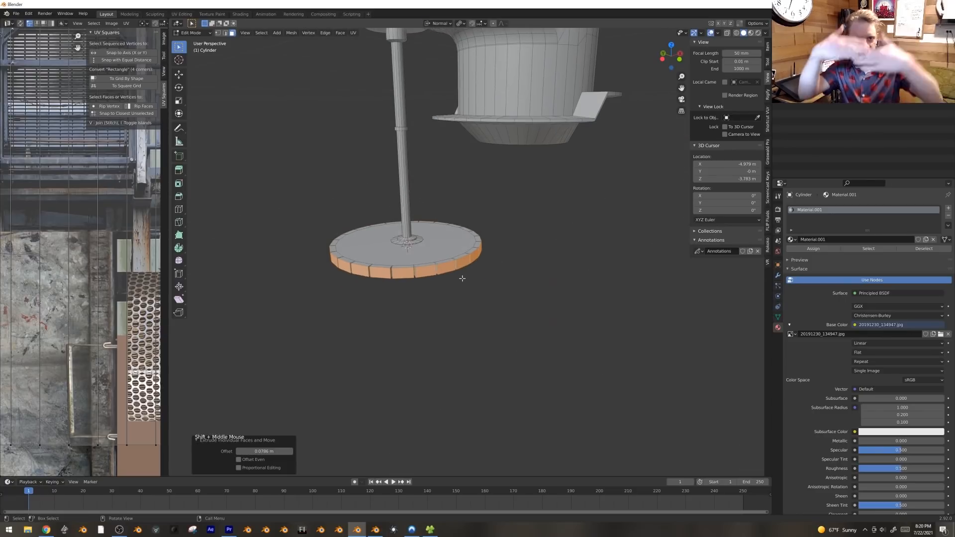
Step: Try to rotate each of the disc's extruded rim faces about its own normal Z axis
key("r")
key("z")
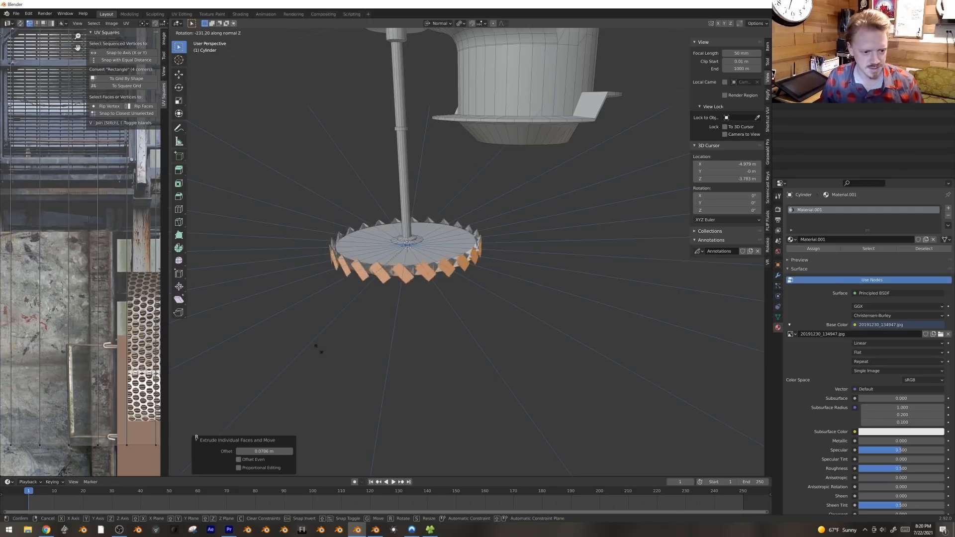
left_click(368, 153)
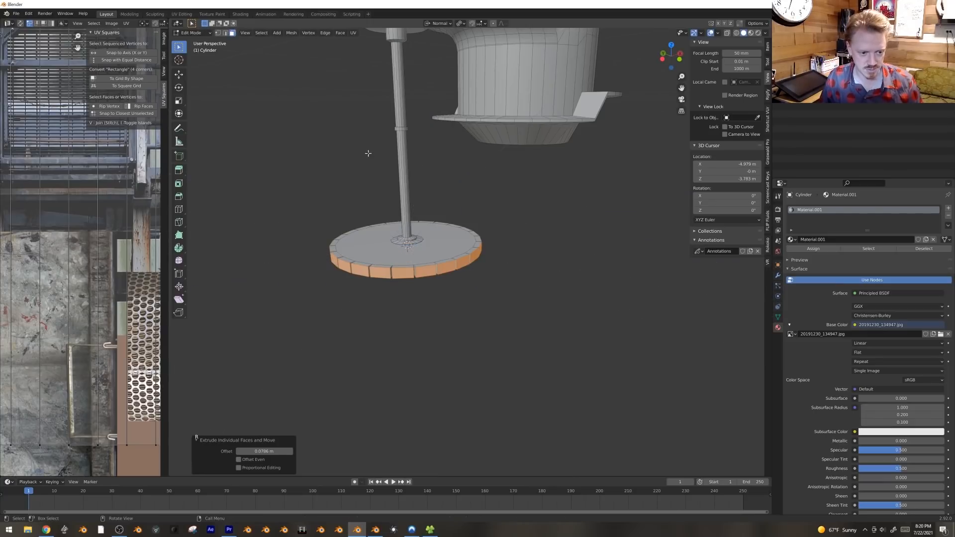
middle_click_drag(473, 138, 478, 155)
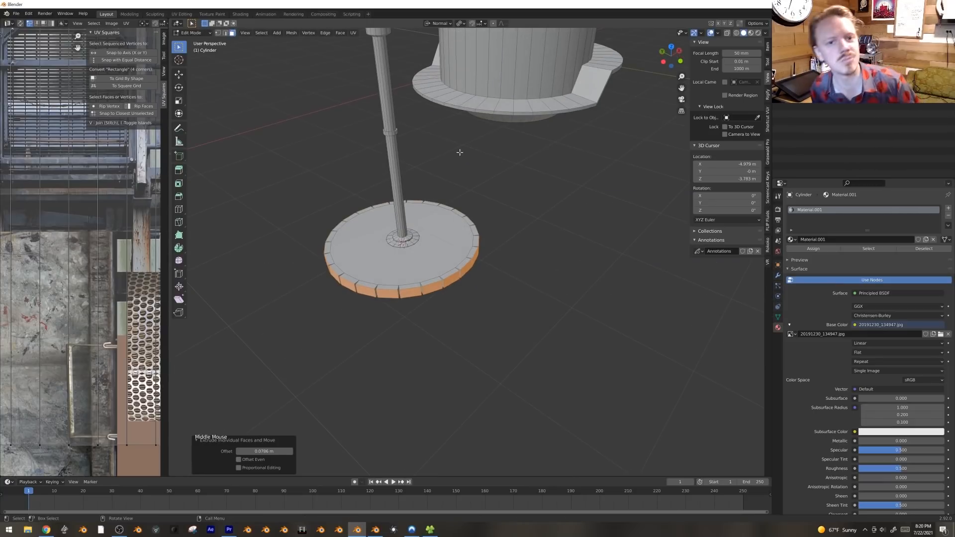
key("s")
key("x")
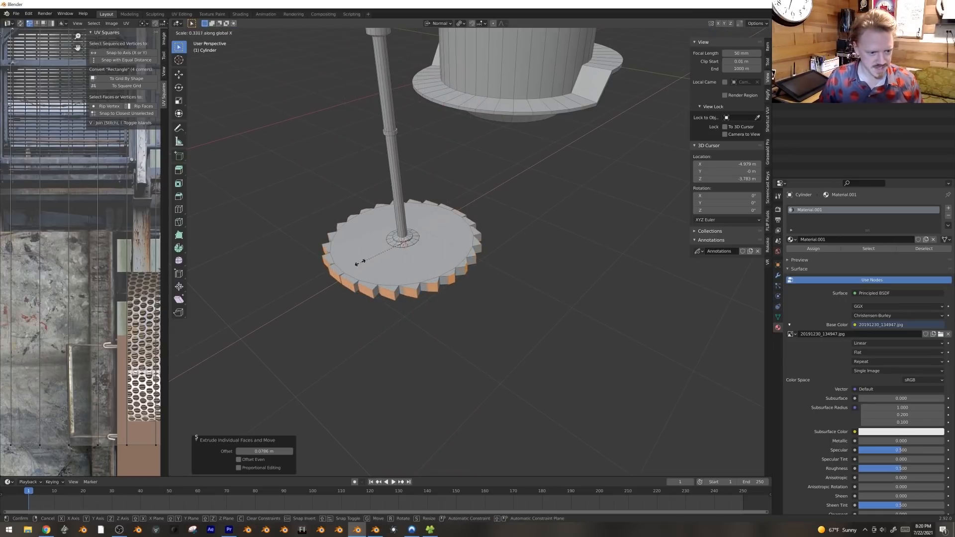
key("s")
key("r")
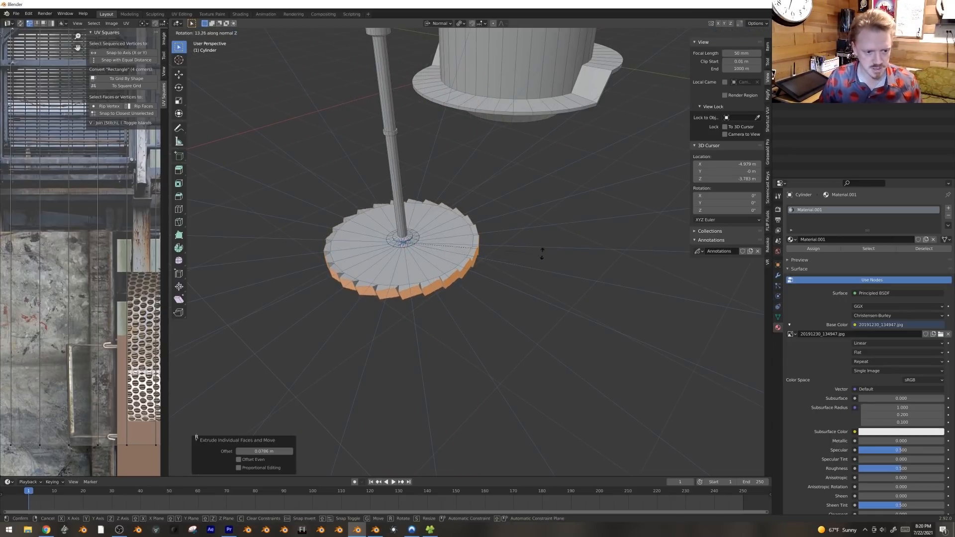
key("Escape")
key("s")
key("x")
right_click(569, 245)
Step: Scale each of the disc's extruded rim faces to 0.513 along its normal Y axis to form separate teeth
key("s")
key("y")
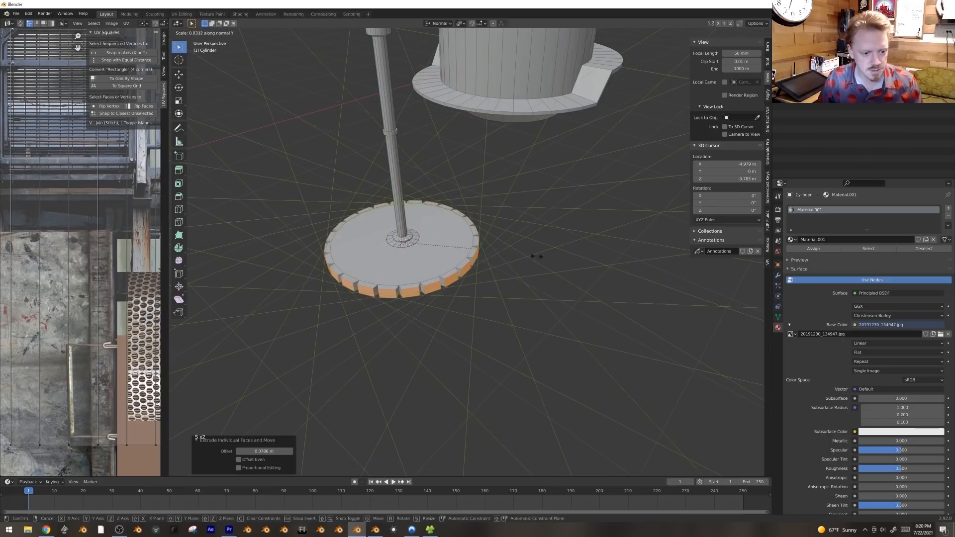
key("s")
left_click(497, 273)
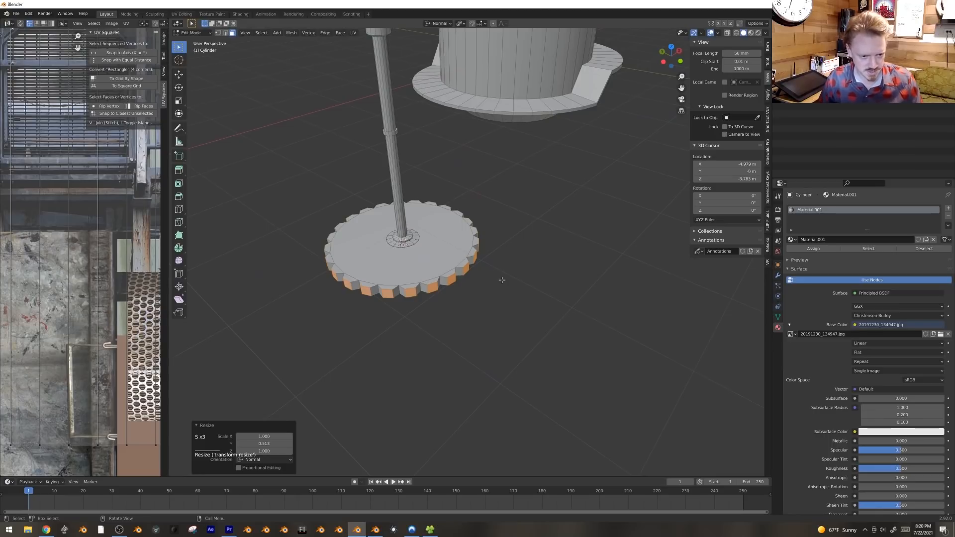
Step: Extrude the narrowed rim faces outward by about 0.15 m and scale their end faces by 2.879 along normal Y
key("alt+e")
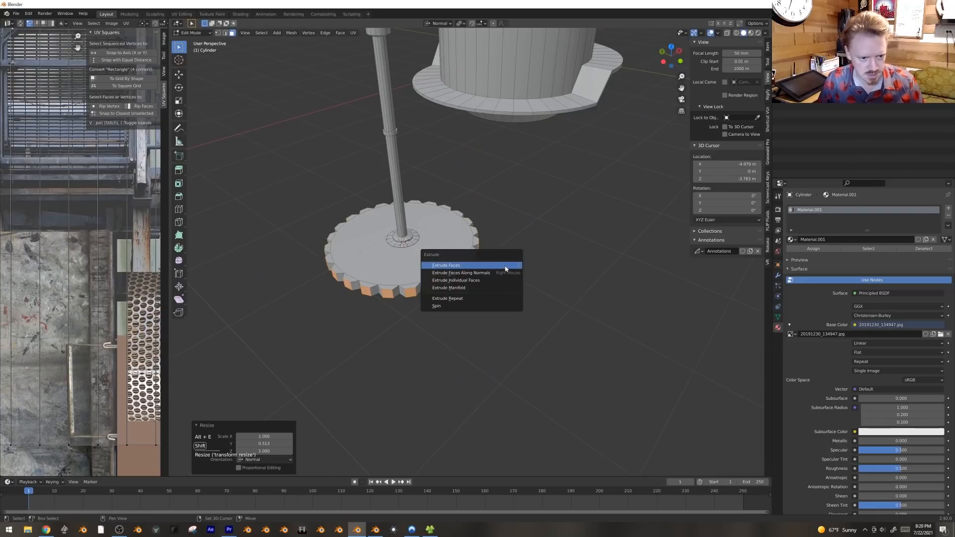
left_click(505, 268)
left_click(511, 268)
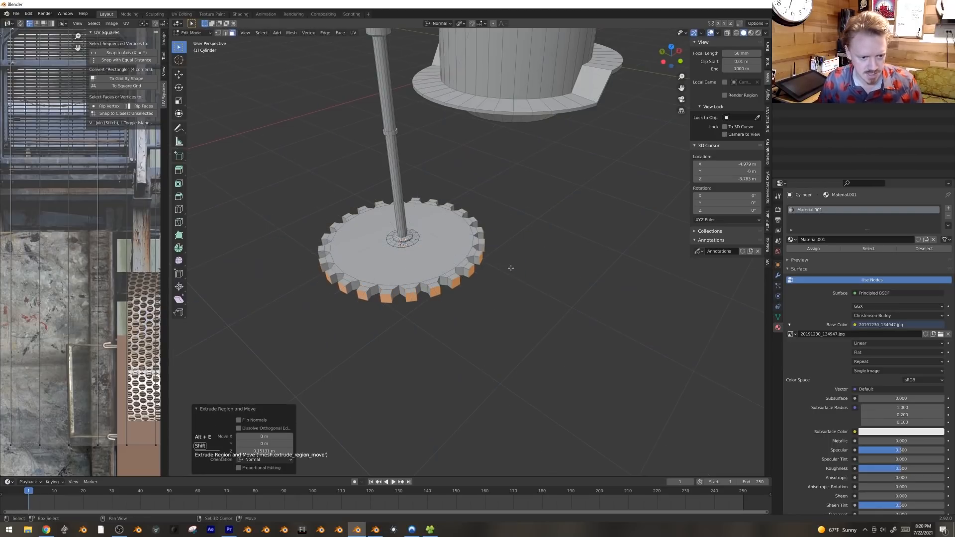
key("s")
key("y")
key("y")
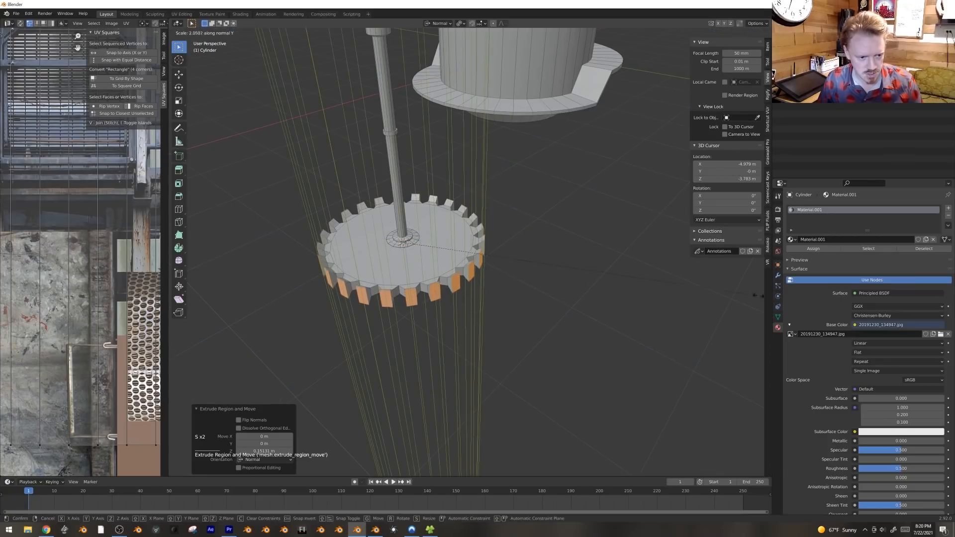
left_click(295, 299)
Step: Rotate each tooth's end face by about 34° around its own normal Y axis
middle_click_drag(512, 333, 516, 352)
key("r")
key("x")
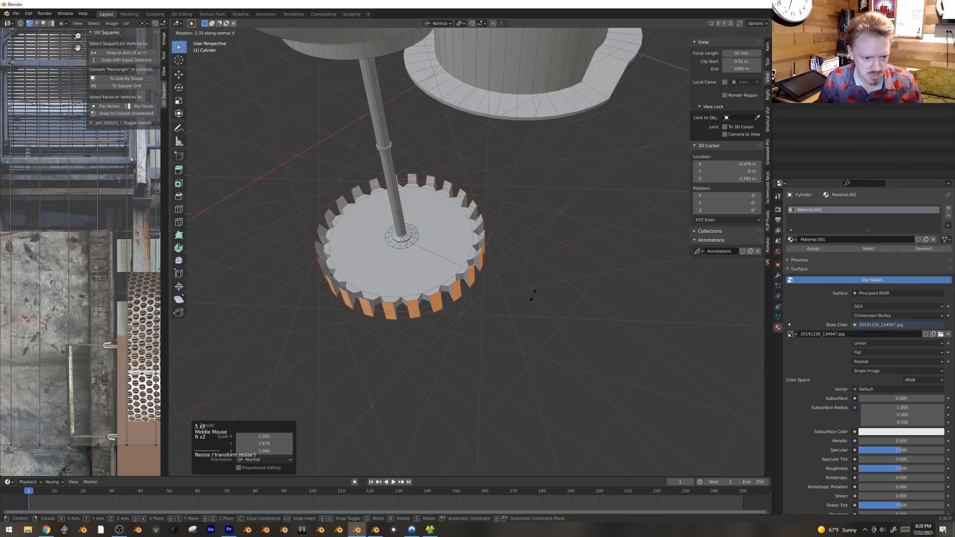
key("y")
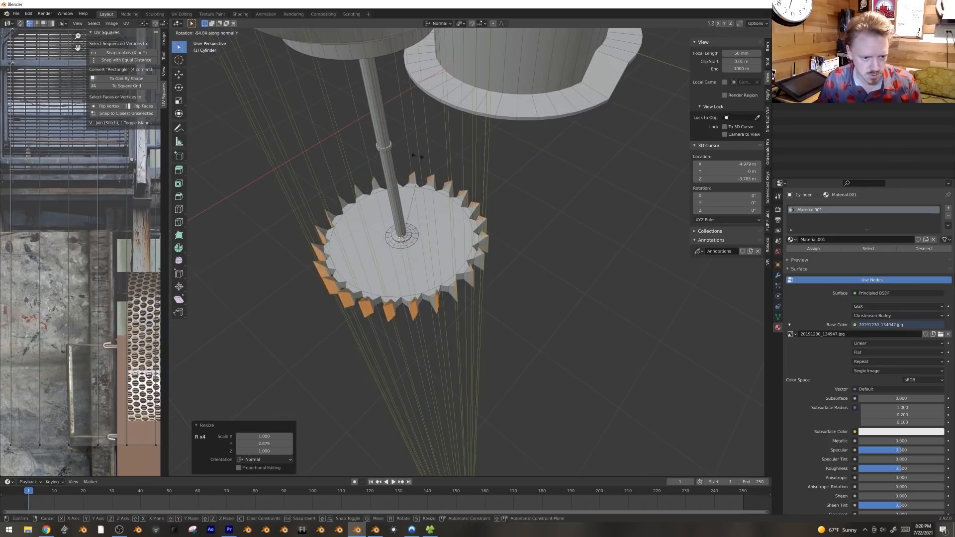
key("r")
key("r")
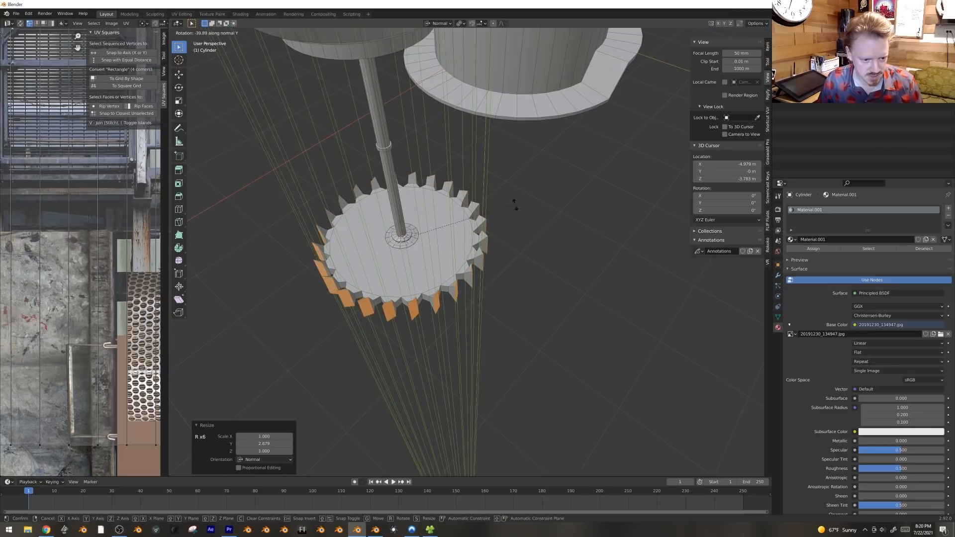
left_click(521, 211)
Step: Extrude the angled end faces along their normals into long blades and scale the blade ends along normal Y
middle_click_drag(523, 213, 541, 217)
key("alt+e")
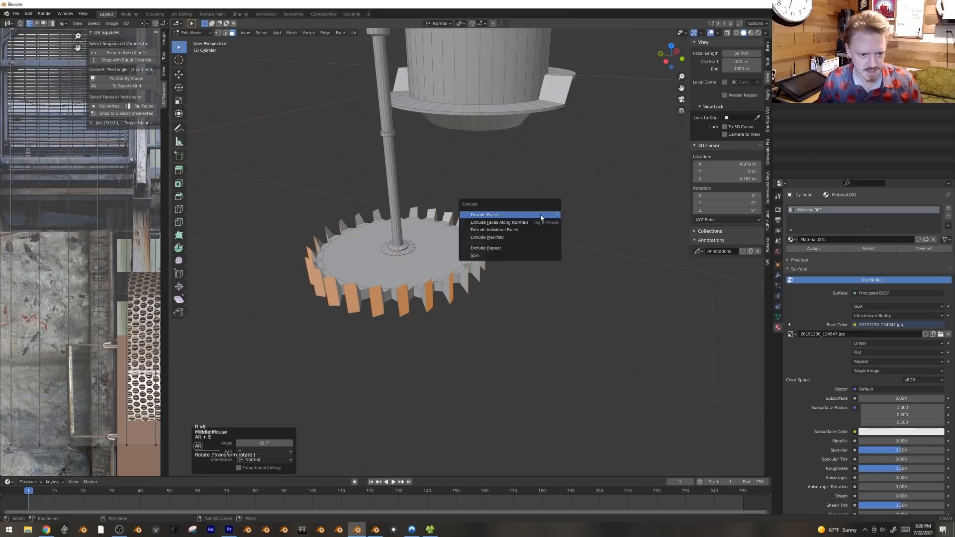
left_click(543, 222)
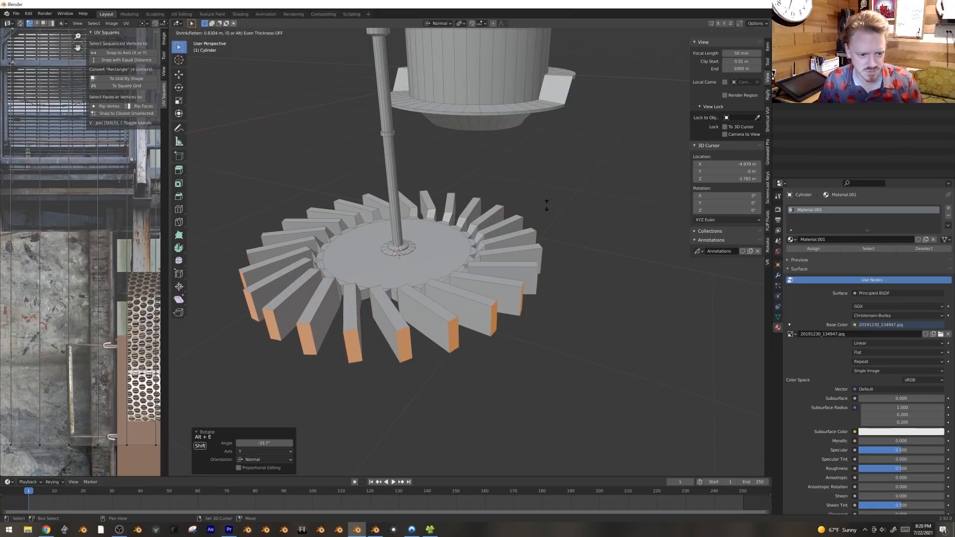
left_click(552, 215)
key("s")
key("y")
key("y")
left_click(621, 176)
Step: Extrude the blade ends along their normals once more and taper the new tips along normal Y
middle_click_drag(561, 207, 546, 268)
key("alt+e")
left_click(547, 270)
left_click(550, 266)
middle_click_drag(550, 266, 554, 241)
key("s")
key("z")
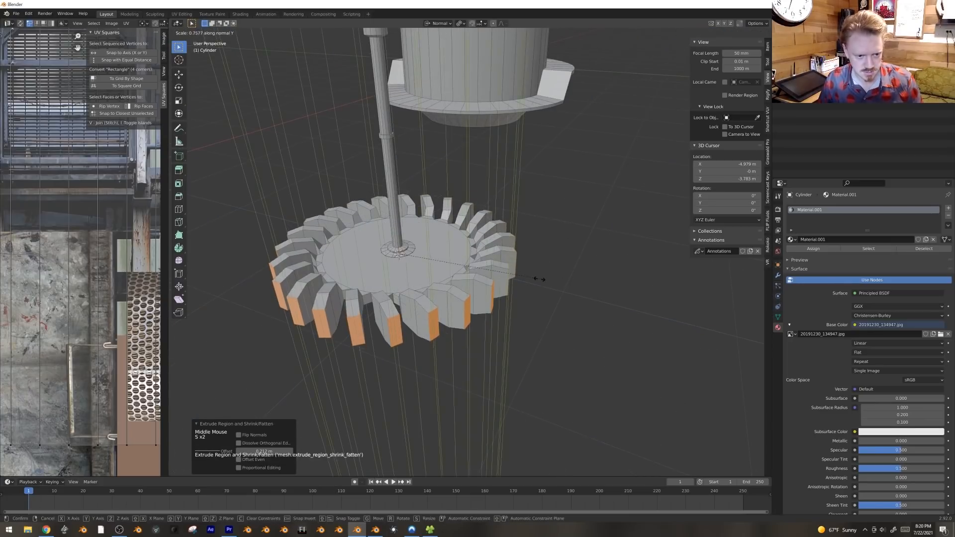
left_click(549, 264)
left_click(555, 255)
middle_click_drag(560, 297, 569, 324)
key("r")
key("y")
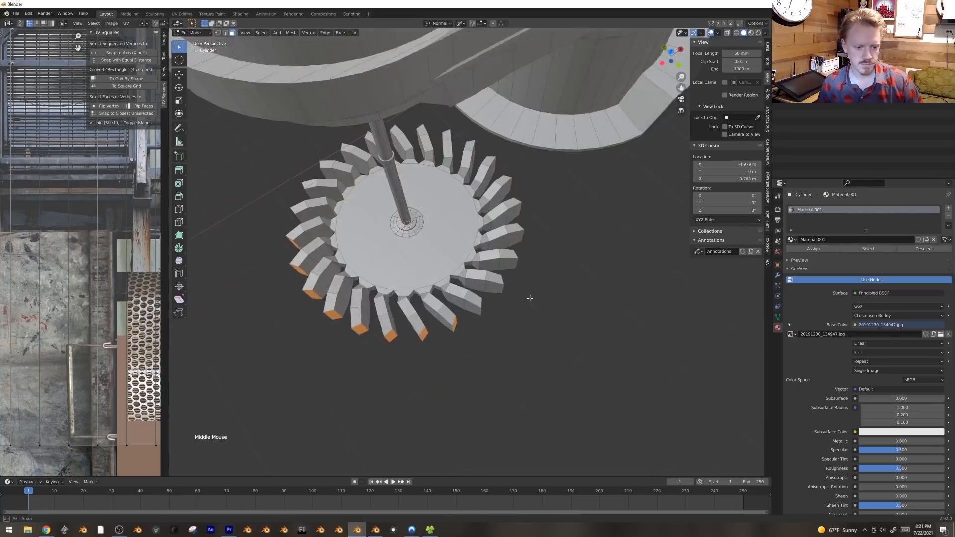
middle_click_drag(529, 298, 546, 311)
key("r")
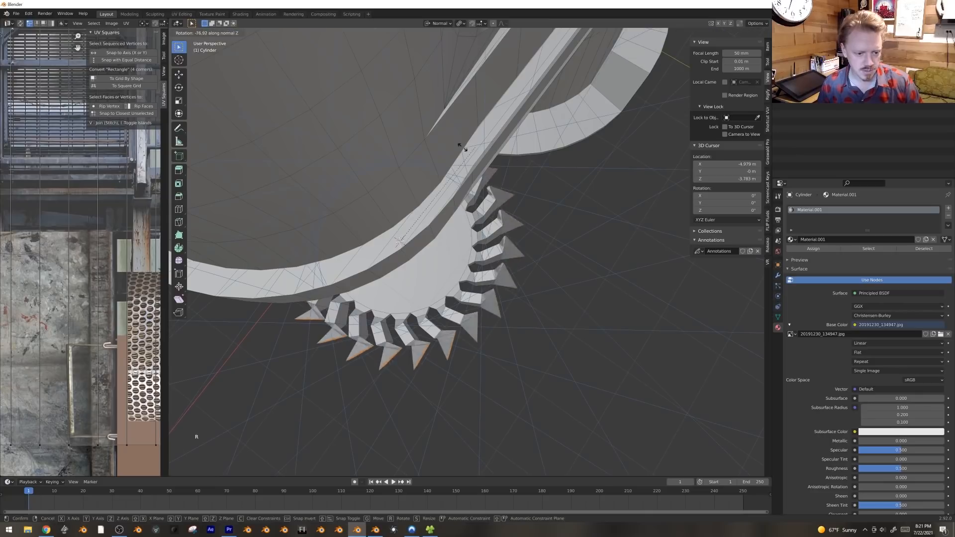
right_click(513, 249)
middle_click_drag(513, 249, 496, 232)
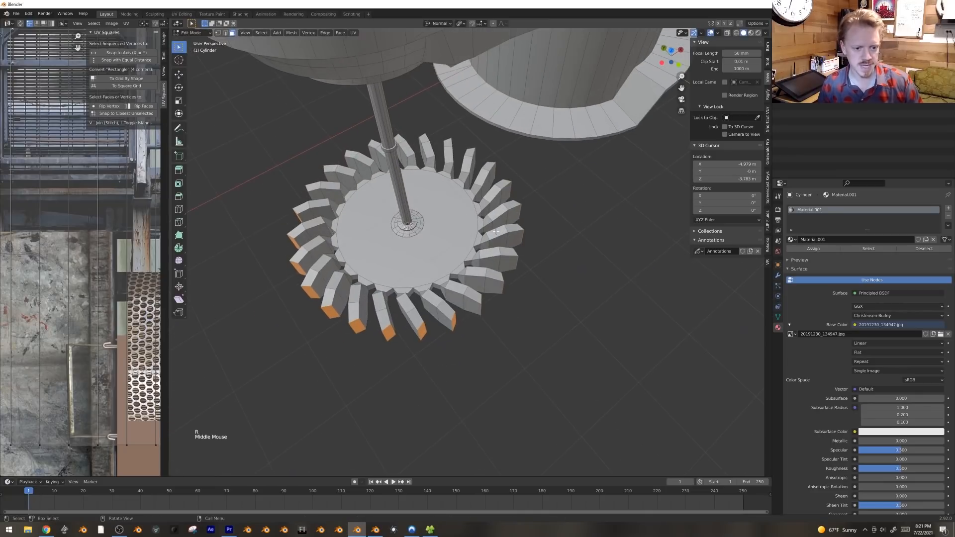
Step: Switch to Global orientation with a Median Point pivot and rotate all blade tips slightly around the global Z axis
left_click(431, 23)
left_click(435, 48)
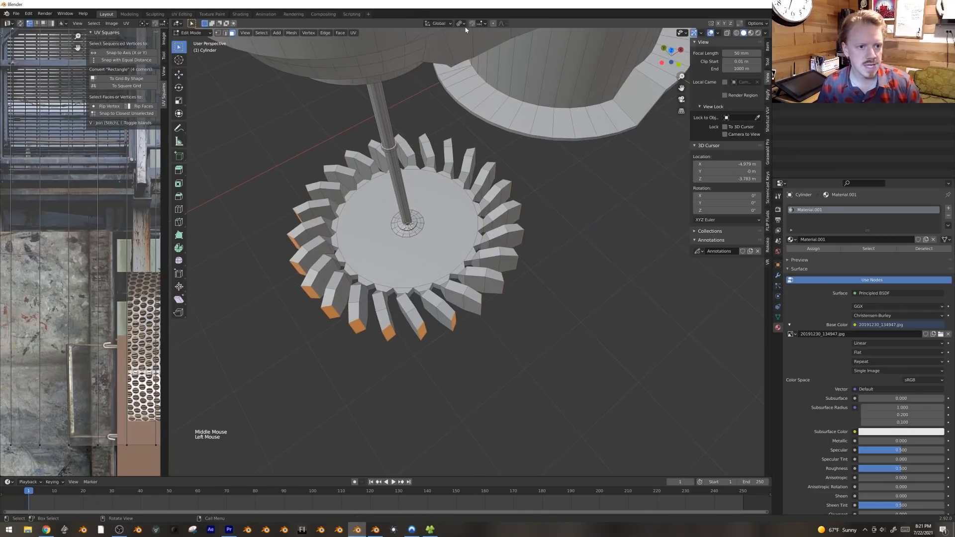
left_click(461, 23)
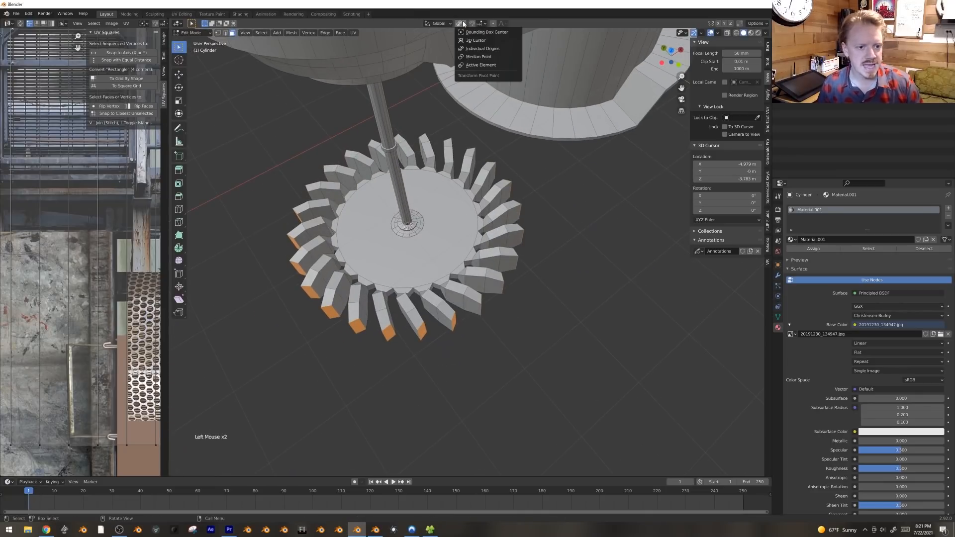
left_click(500, 57)
middle_click_drag(501, 58, 564, 223)
key("r")
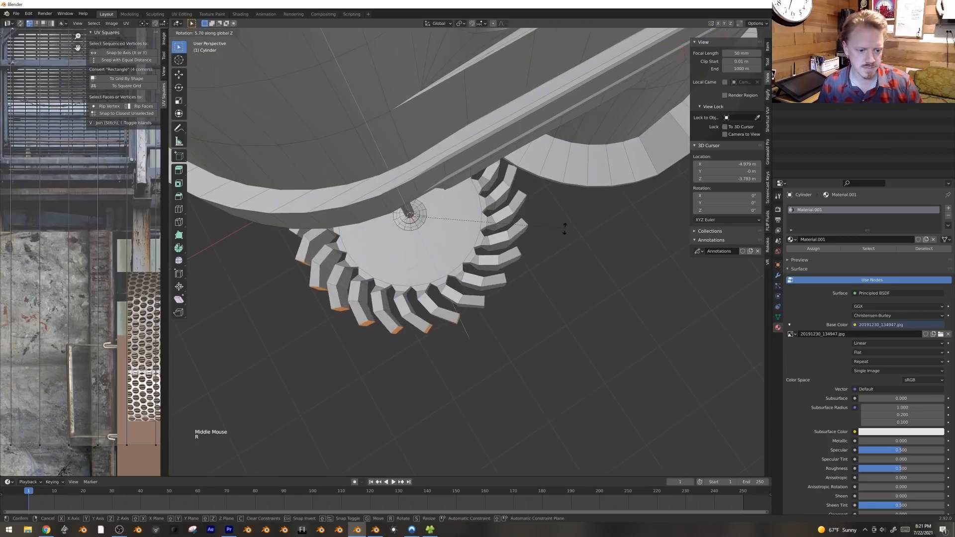
left_click(561, 234)
Step: Add one horizontal loop cut around the blades' mid-height and rotate it around the global Z axis
middle_click_drag(542, 294, 524, 210)
key("ctrl+r")
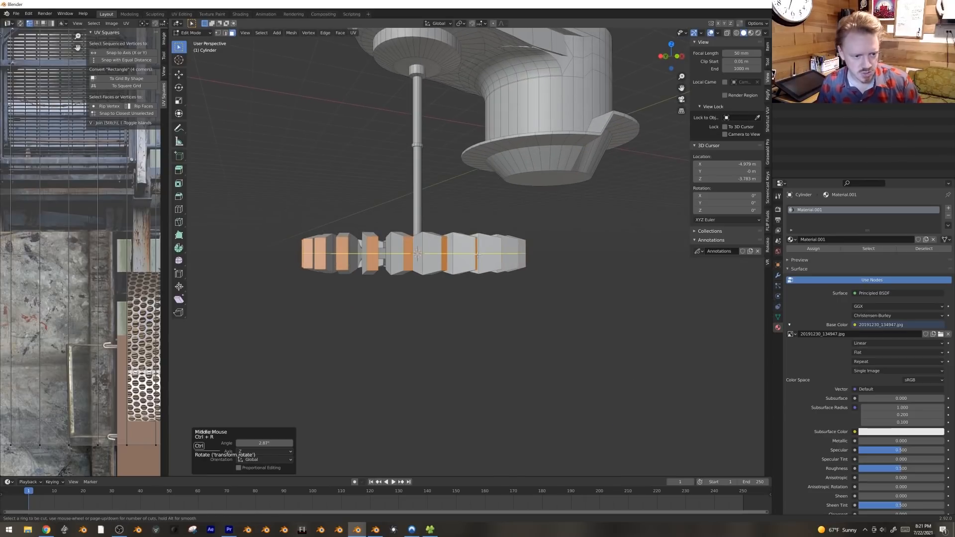
left_click(477, 254)
right_click(478, 254)
middle_click_drag(577, 250, 562, 307)
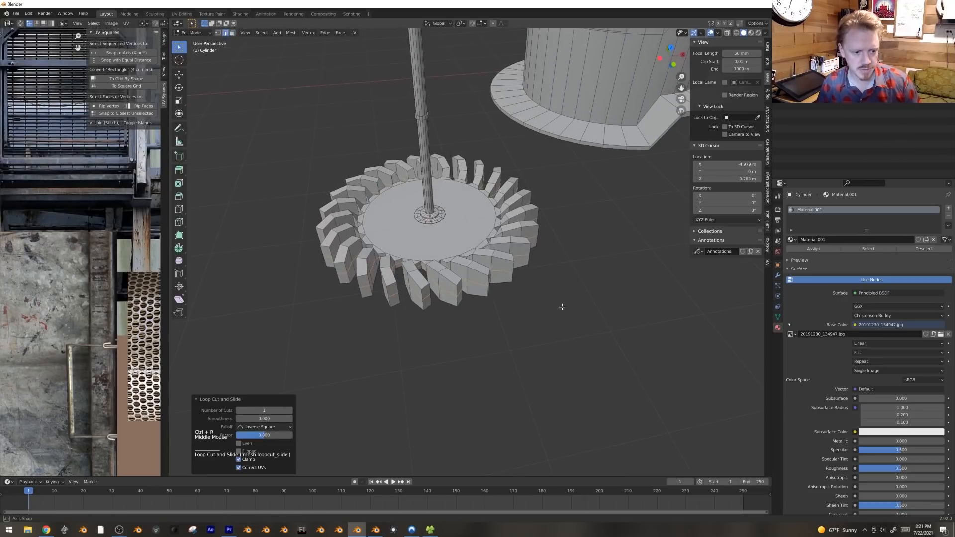
key("r")
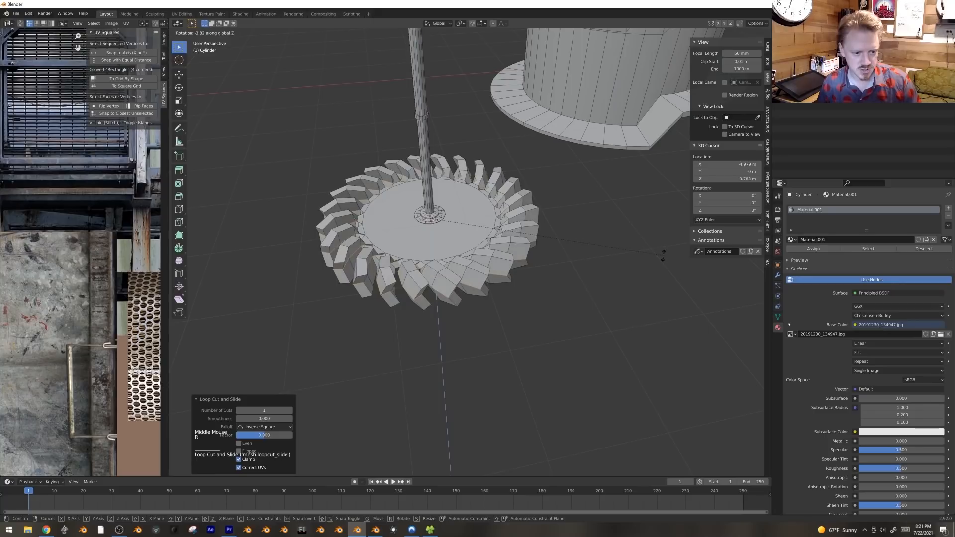
left_click(661, 252)
Step: Bevel the blades' middle edge loop and check the curved blades in Object Mode
middle_click_drag(662, 251, 660, 243)
key("ctrl+b")
left_click(662, 238)
key("Tab")
mouse_move(599, 256)
middle_mouse_down()
mouse_move(610, 284)
mouse_move(595, 260)
middle_mouse_up()
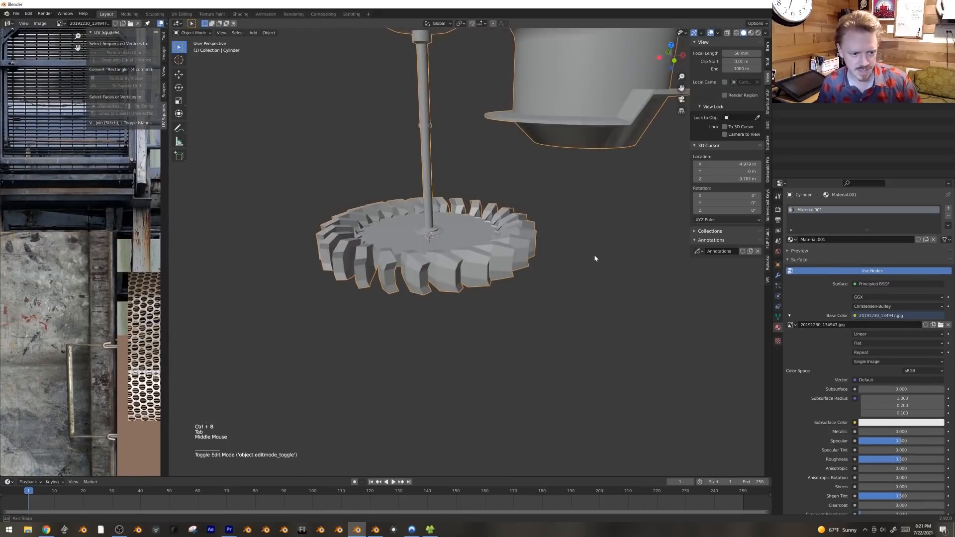
scroll(369, 276, "up", 3)
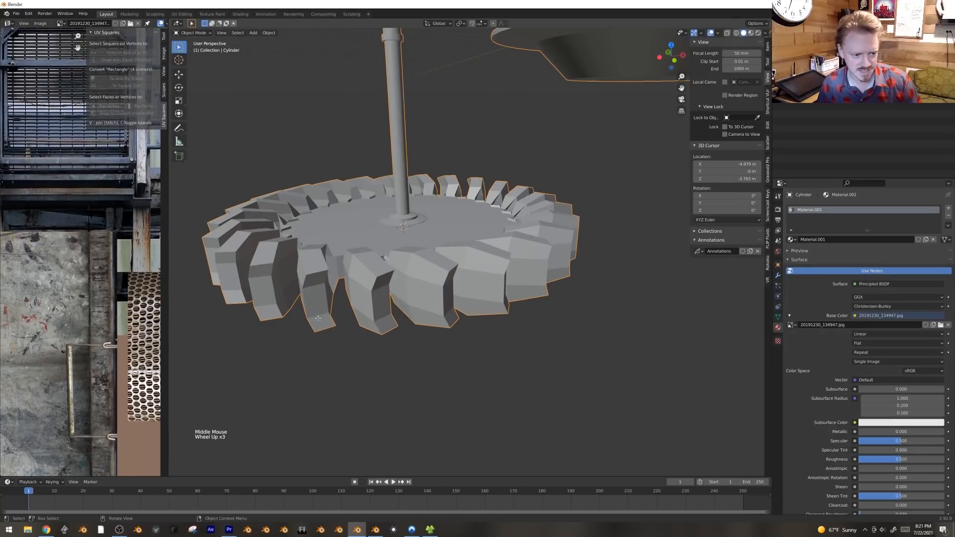
key("Tab")
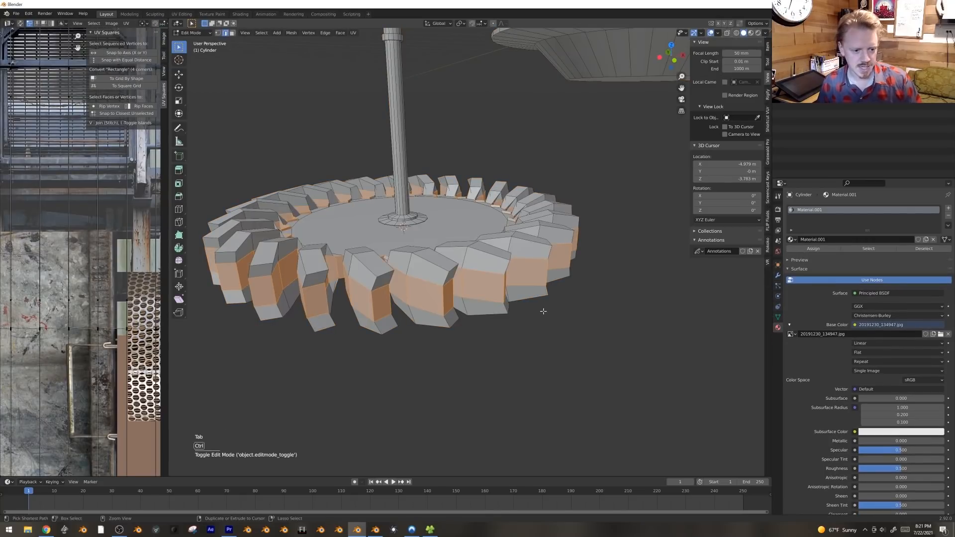
Step: Undo the blade bevel, the rotated loop cut and the tip rotation
key("ctrl+z")
key("ctrl+z")
key("ctrl+z")
key("ctrl+z")
key("ctrl+z")
key("ctrl+z")
key("ctrl+z")
key("ctrl+z")
key("ctrl+z")
key("ctrl+shift+z")
Step: Set the orientation to Normal and the pivot to Individual Origins, and thin the blade end faces along normal X
middle_click_drag(544, 311, 611, 230)
left_click(436, 23)
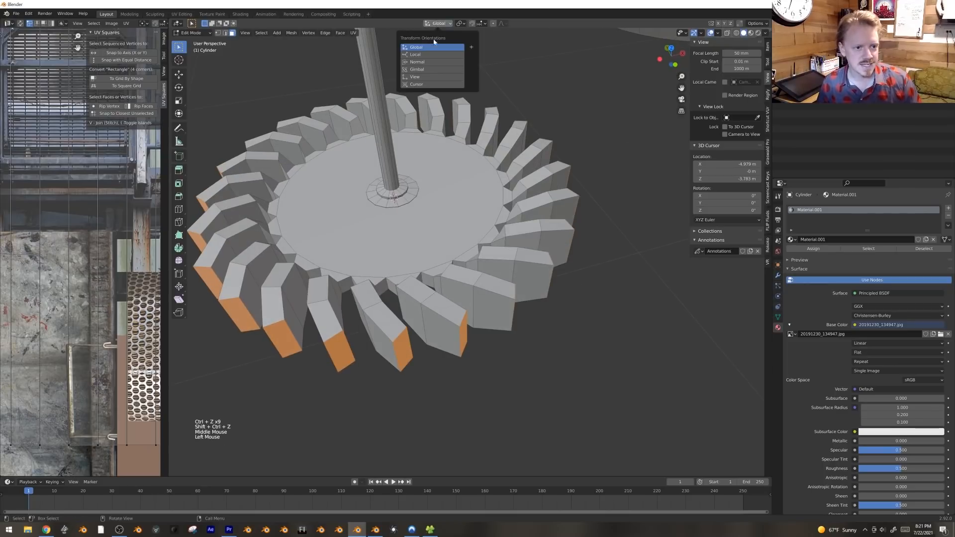
left_click(432, 48)
left_click(460, 24)
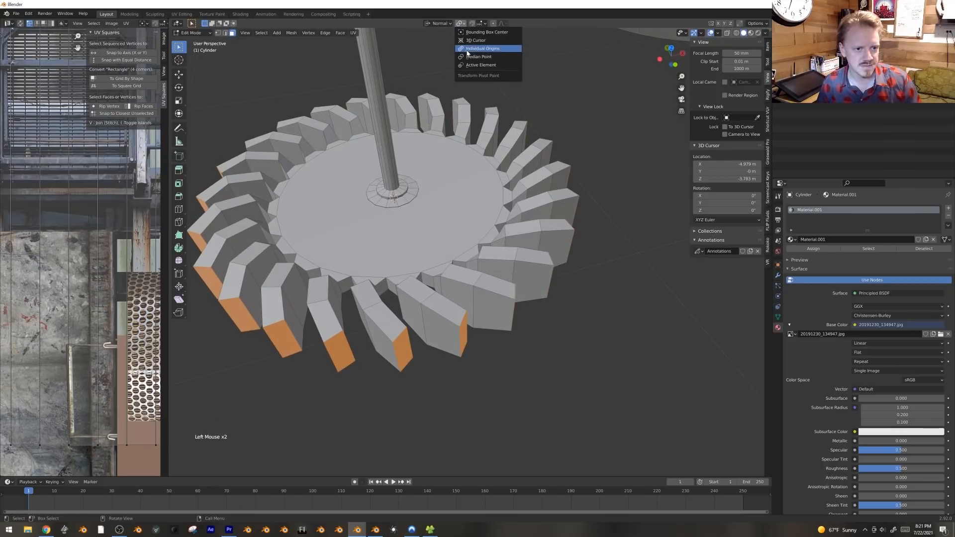
left_click(482, 49)
key("s")
key("x")
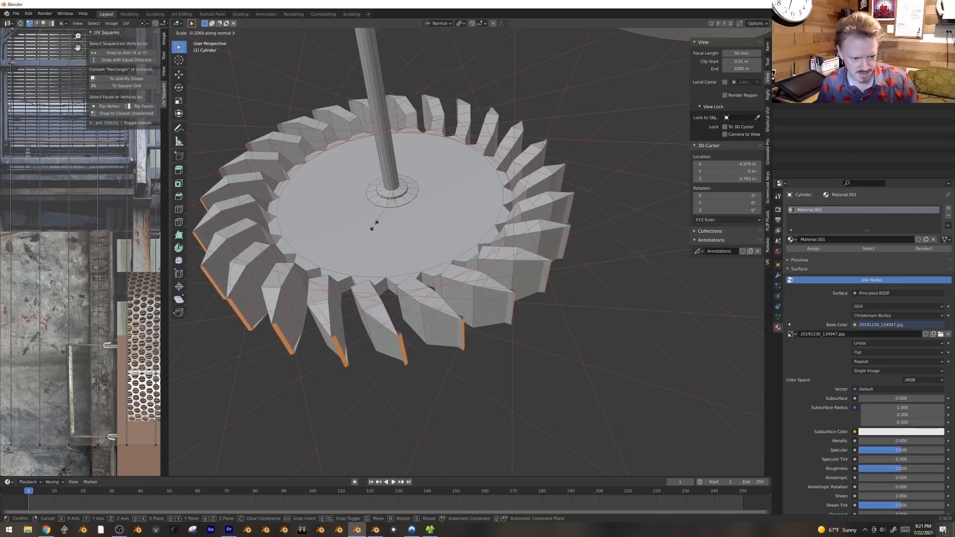
Step: Narrow the outer blade tips along the normal X axis and add one centred loop cut around all the blades
left_click(375, 204)
middle_click_drag(376, 205, 479, 272)
key("ctrl+r")
left_click(507, 320)
right_click(506, 319)
Step: Set Global orientation and a common pivot point, and rotate the blades' middle loop about 8° around Z
key("r")
right_click(597, 348)
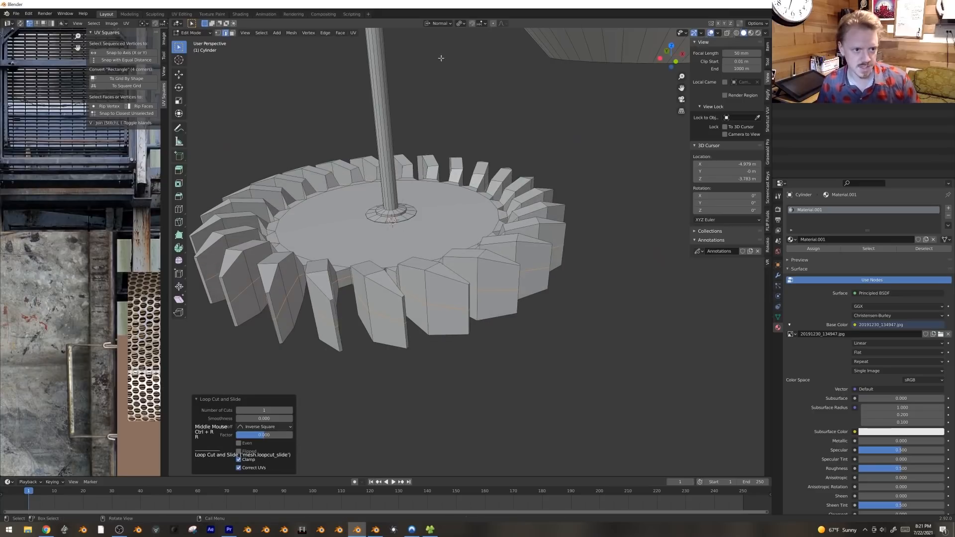
left_click(446, 24)
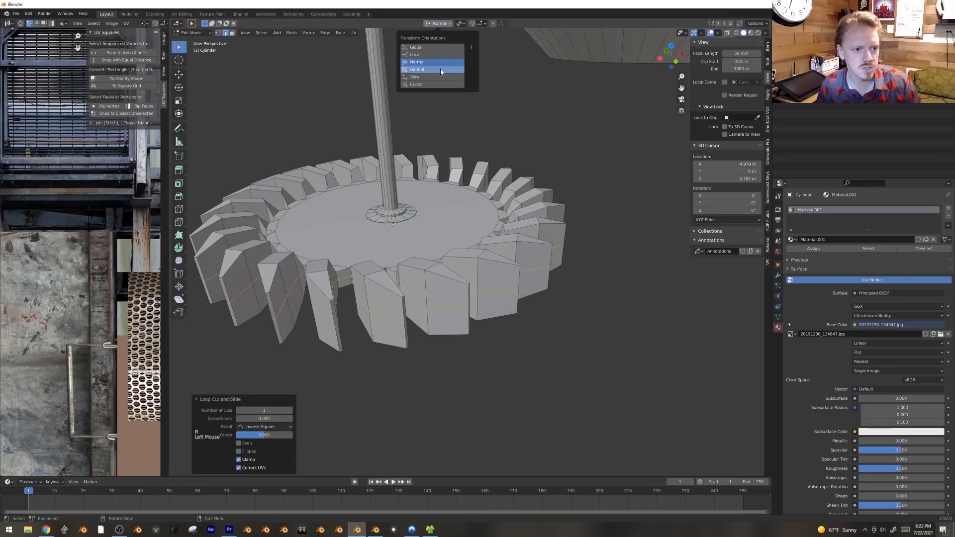
left_click(436, 47)
left_click(461, 24)
left_click(468, 48)
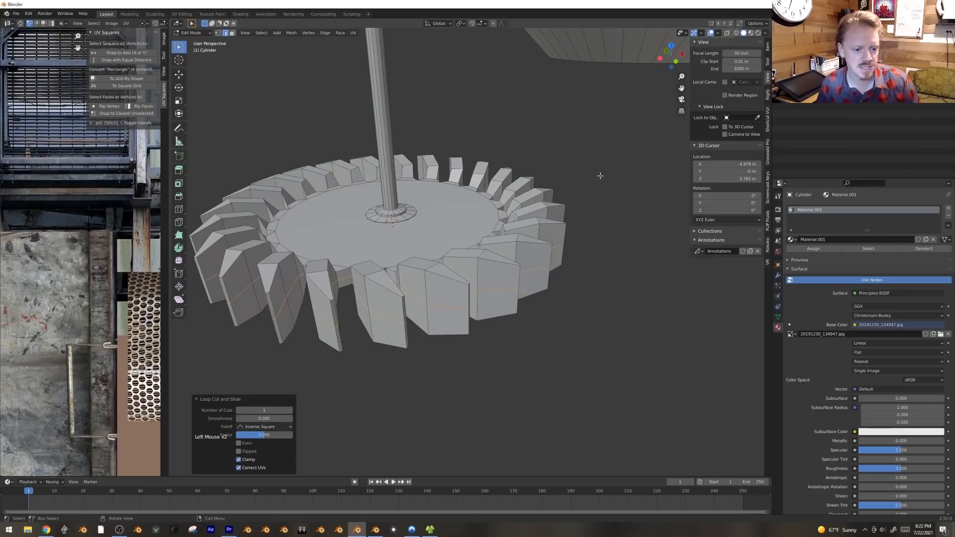
key("r")
left_click(600, 203)
Step: Bevel the rotated middle loop of the blades with one segment and return to Object Mode
key("ctrl+b")
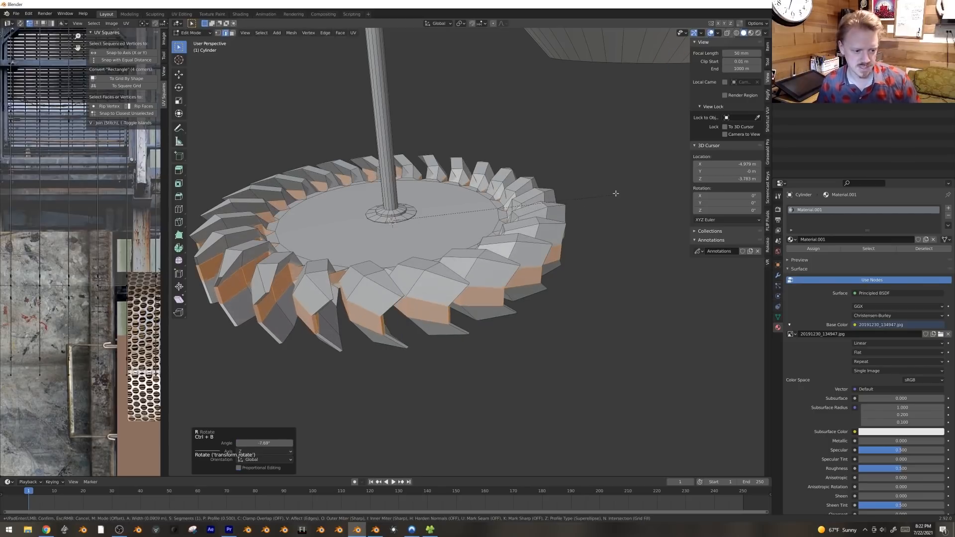
left_click(621, 198)
key("Tab")
middle_click_drag(621, 198, 433, 254)
scroll(572, 165, "down", 4)
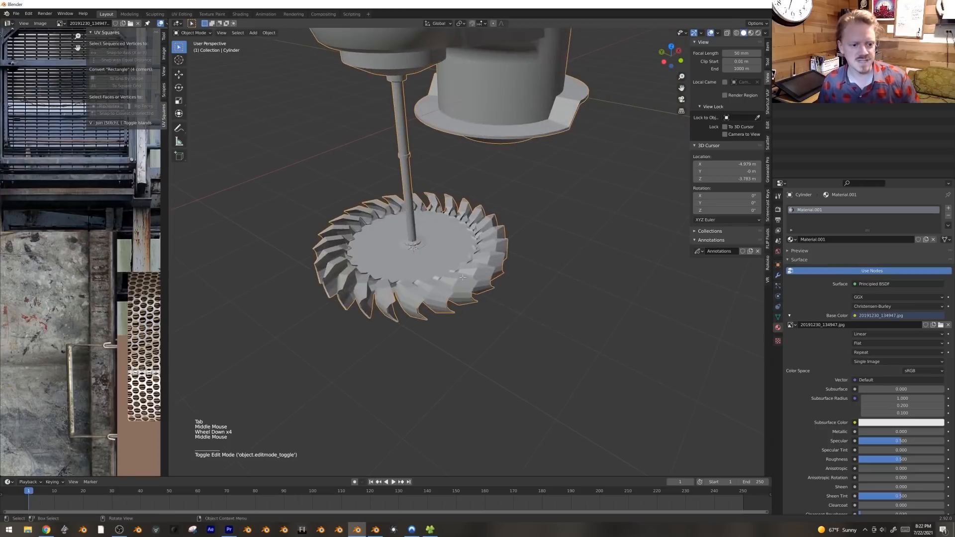
Step: Select the top and bottom faces of the bladed wheel's central disc and inset both
key("Tab")
key("3")
left_click(432, 252)
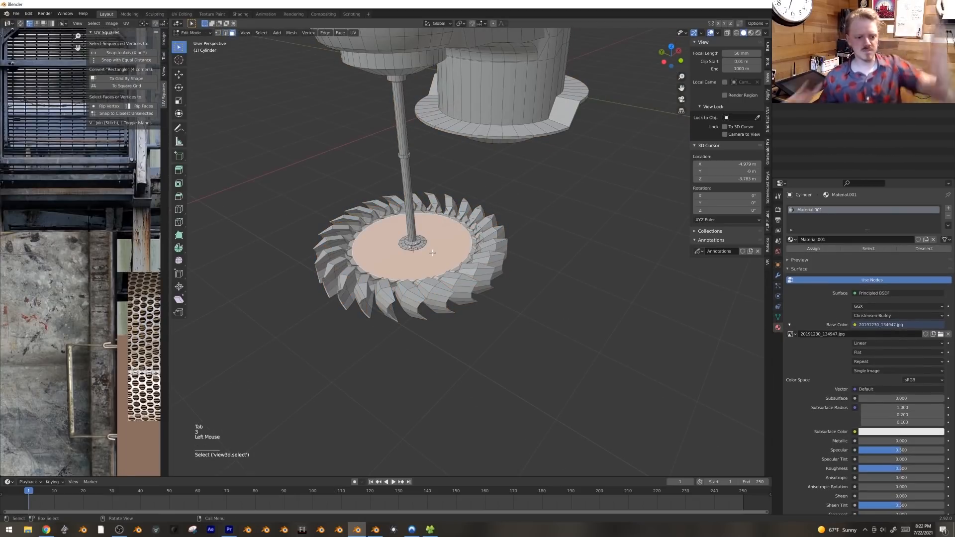
scroll(426, 251, "up", 2)
middle_click_drag(426, 318, 412, 253)
left_click(412, 254, "shift")
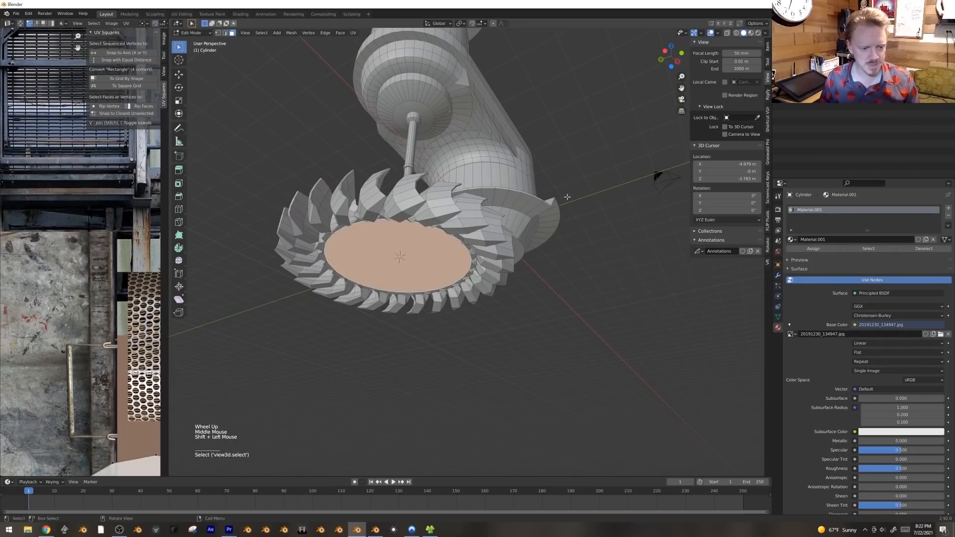
middle_click_drag(557, 199, 586, 244)
scroll(586, 244, "up", 2)
mouse_move(595, 192)
middle_mouse_down()
mouse_move(573, 130)
mouse_move(576, 160)
mouse_move(599, 193)
middle_mouse_up()
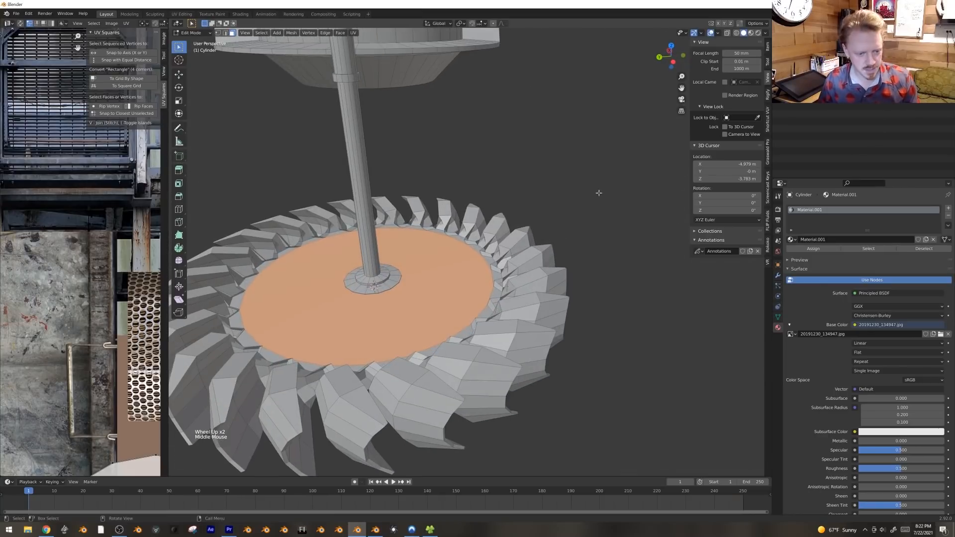
key("i")
left_click(619, 151)
Step: Bridge the inset top and bottom disc faces to open a hole through the wheel
key("F3")
type("bridge")
key("Return")
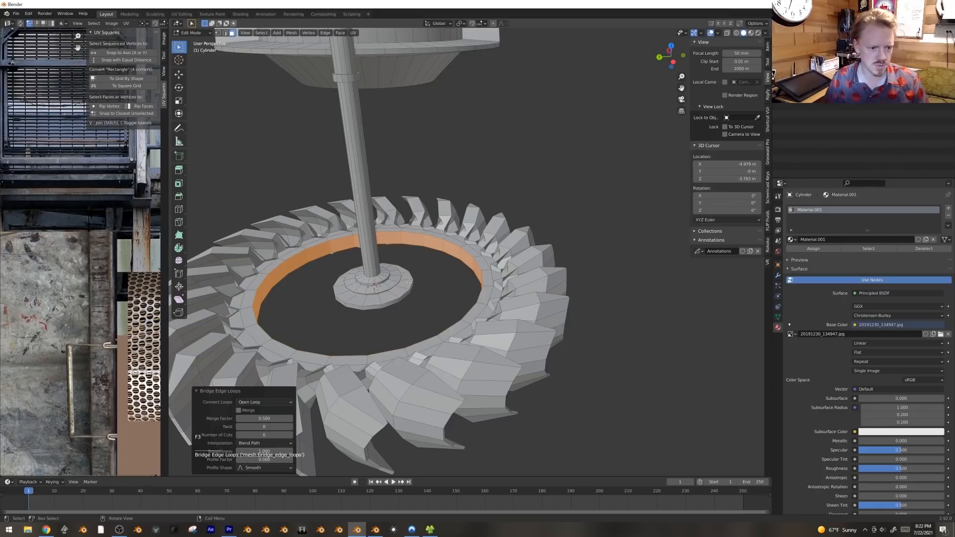
Step: Try to inset the wheel's inner ring wall and extrude it along its normals
left_click(399, 240, "alt")
key("i")
left_click(607, 200)
key("alt+e")
key("Escape")
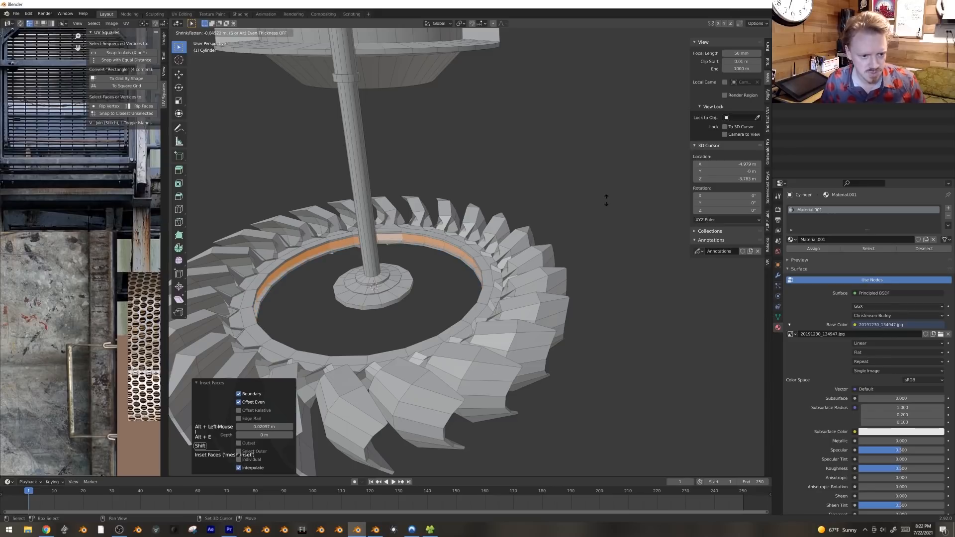
key("ctrl+z")
key("alt+e")
left_click(589, 202)
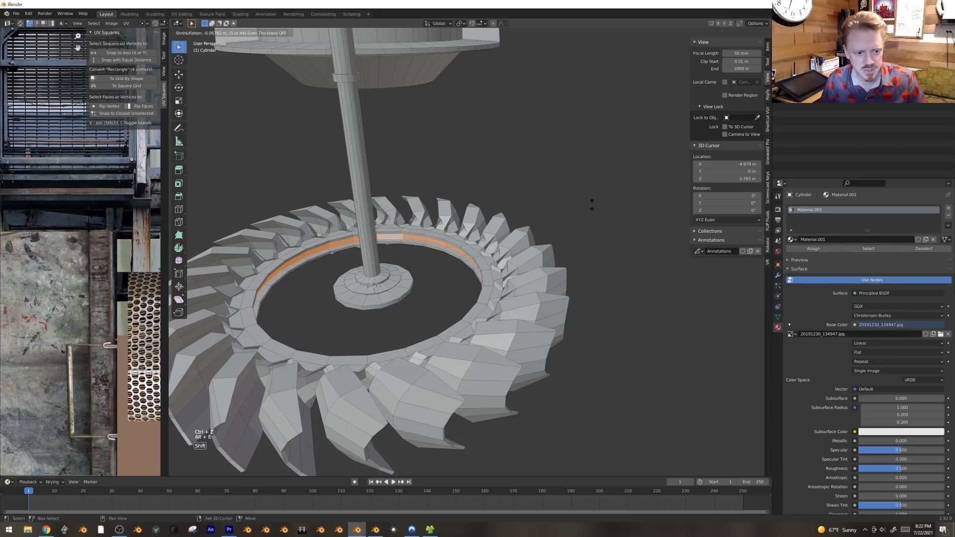
left_click(591, 206)
key("Tab")
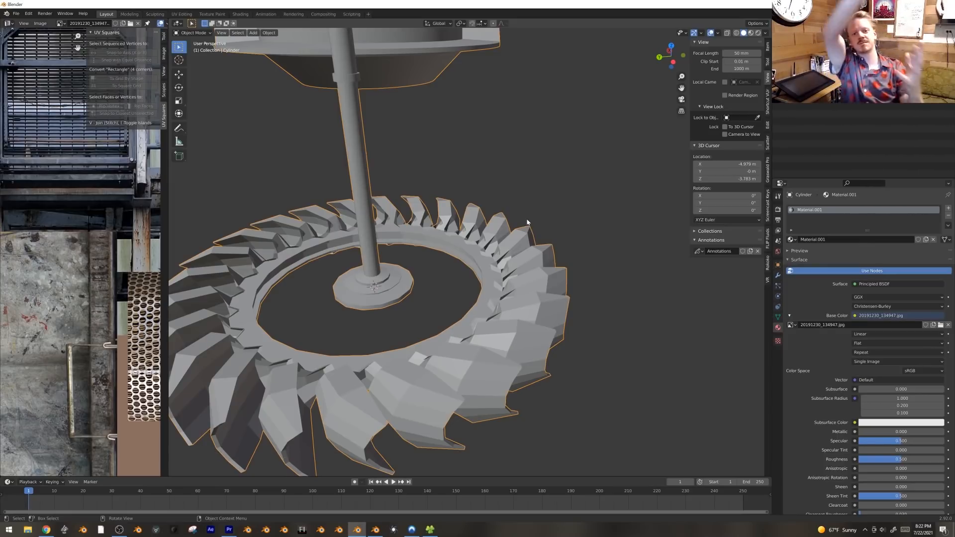
scroll(393, 276, "up", 1)
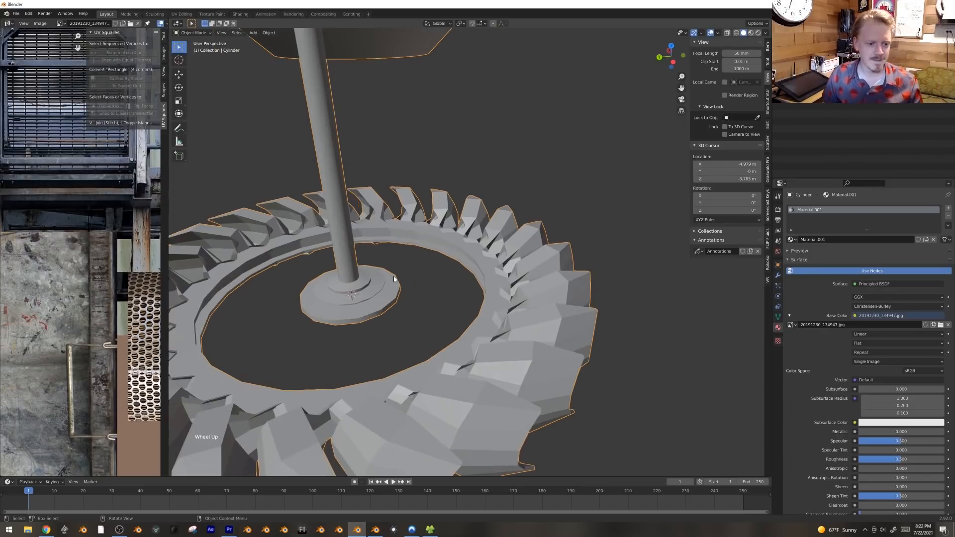
Step: Undo the extrusion and inset of the inner ring wall, keeping the wall faces selected
key("ctrl+z")
key("ctrl+z")
key("ctrl+z")
key("Tab")
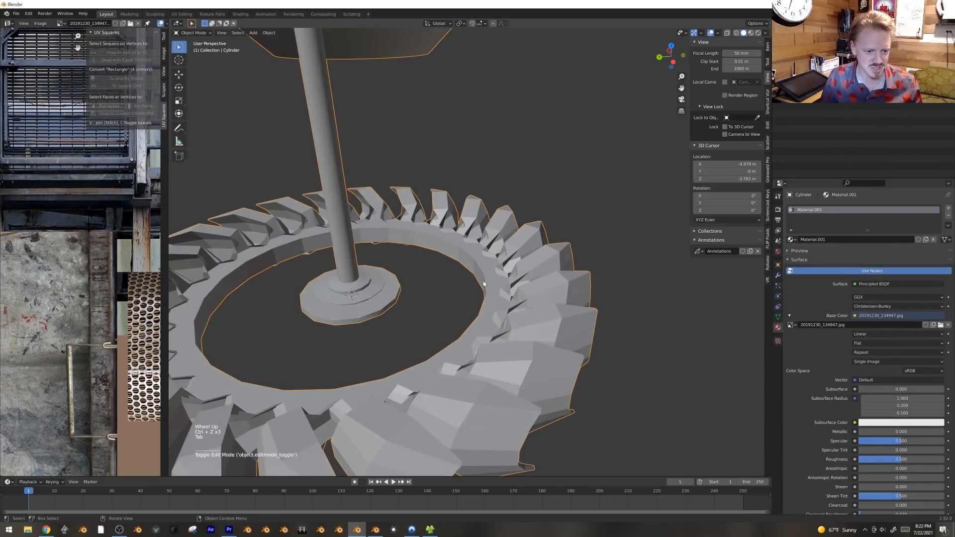
key("Tab")
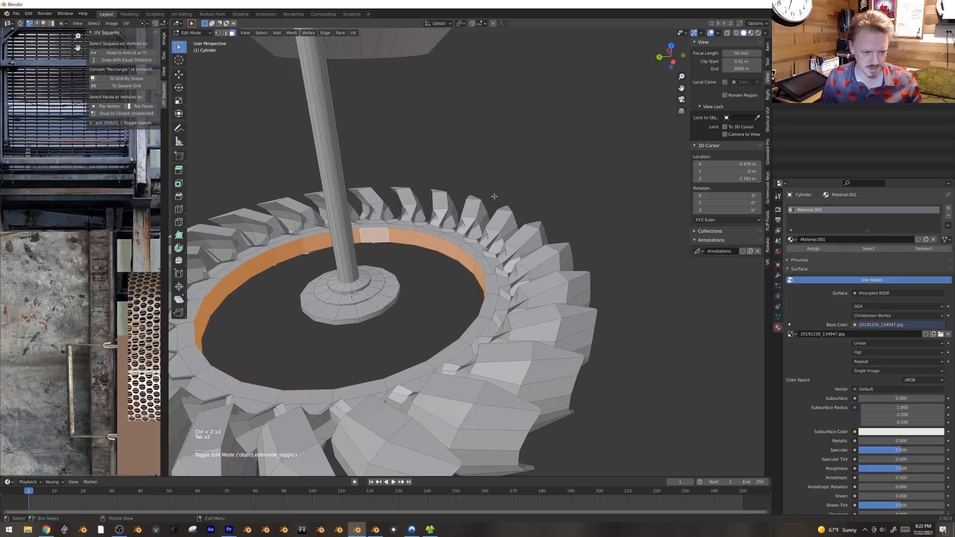
key("Tab")
key("Tab")
left_click(566, 161)
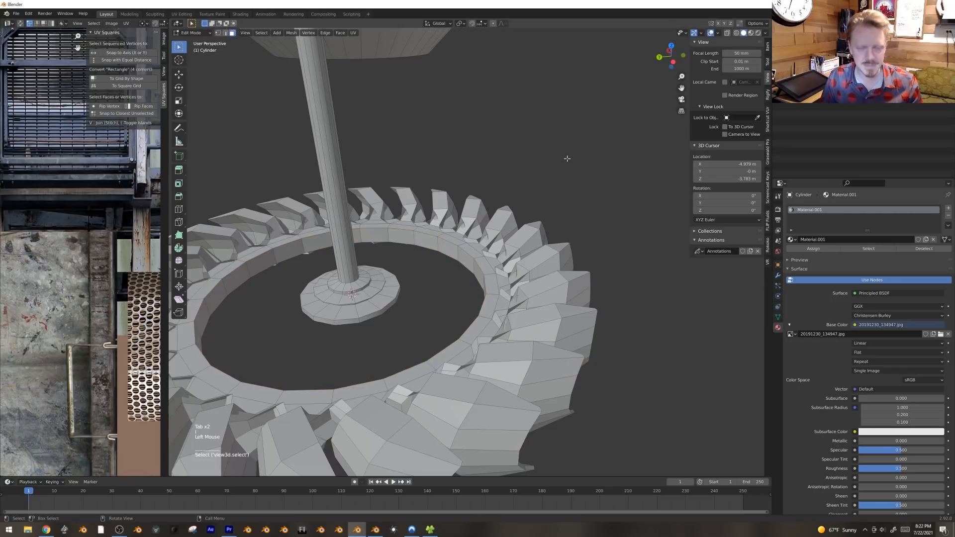
key("ctrl+z")
Step: Inset the inner ring wall by about 0.016 m and extrude it along its normals to form a recessed groove
key("i")
left_click(630, 147)
key("alt+e")
left_click(630, 146)
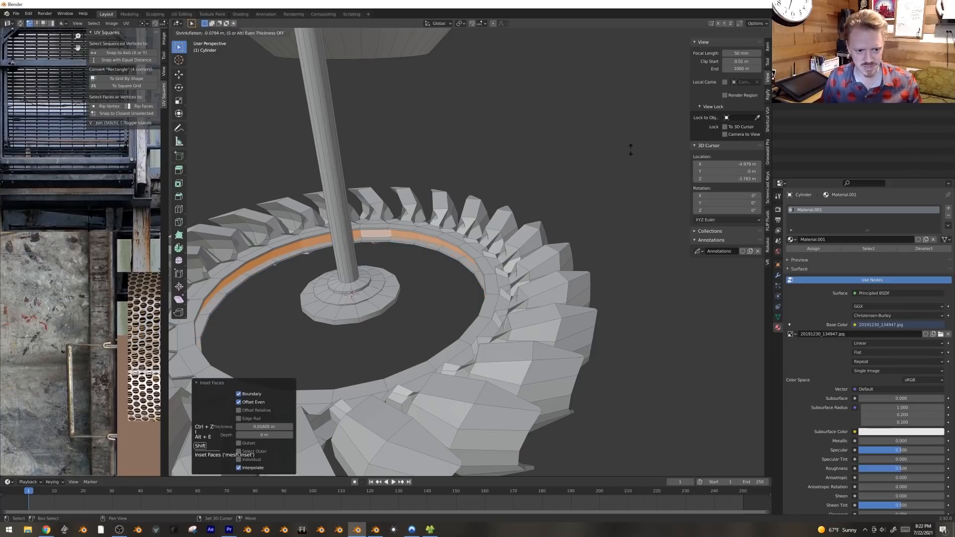
left_click(630, 148)
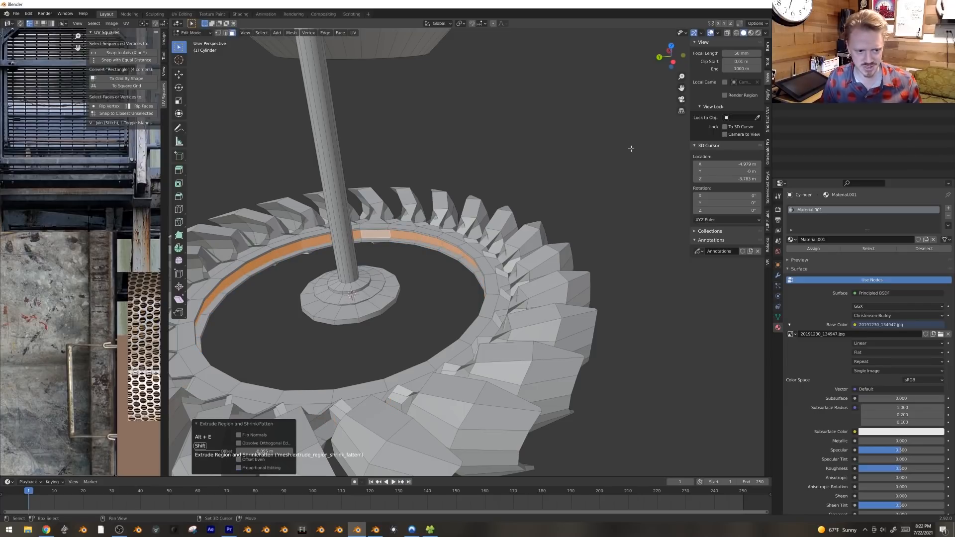
Step: Inset the groove floor by about 0.04 m and extrude it along its normals towards the hub as a flange
key("i")
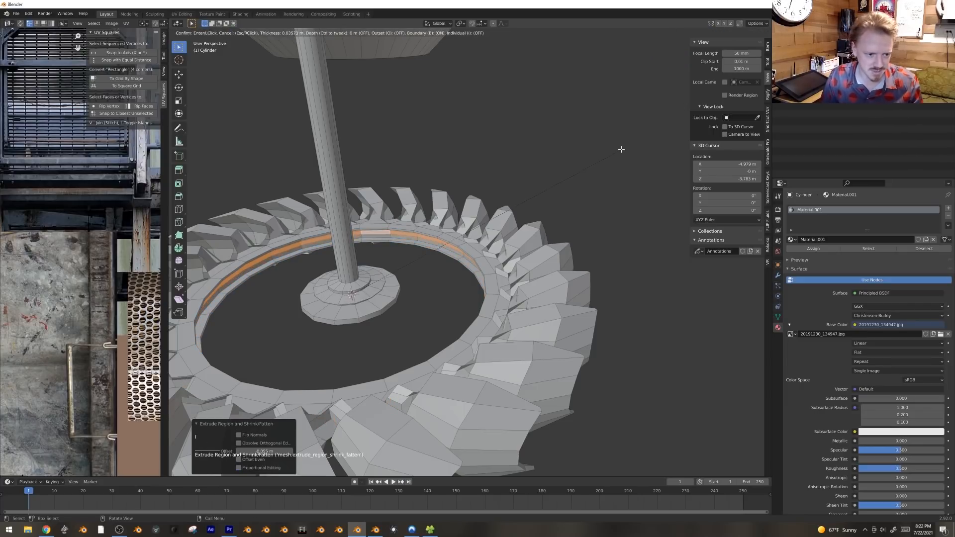
left_click(620, 149)
key("alt+e")
left_click(620, 150)
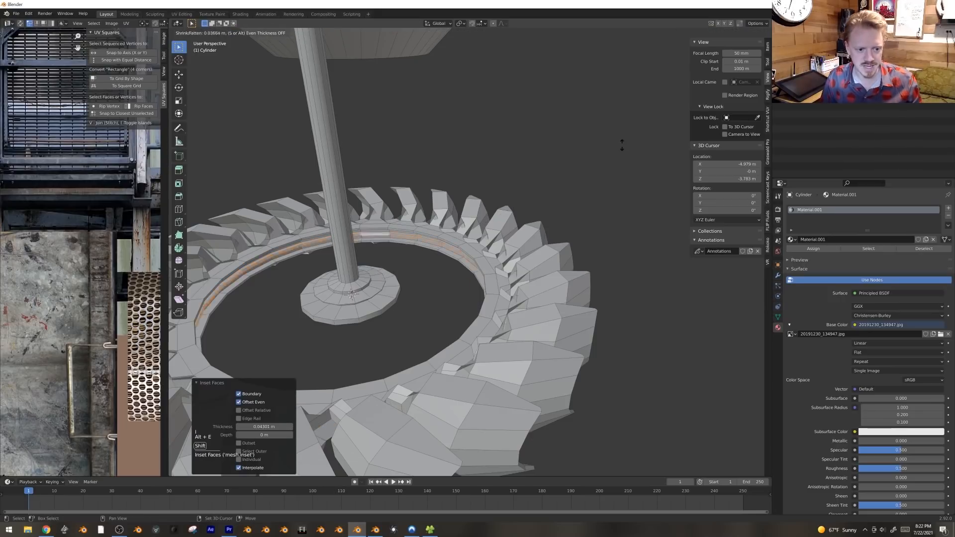
left_click(622, 143)
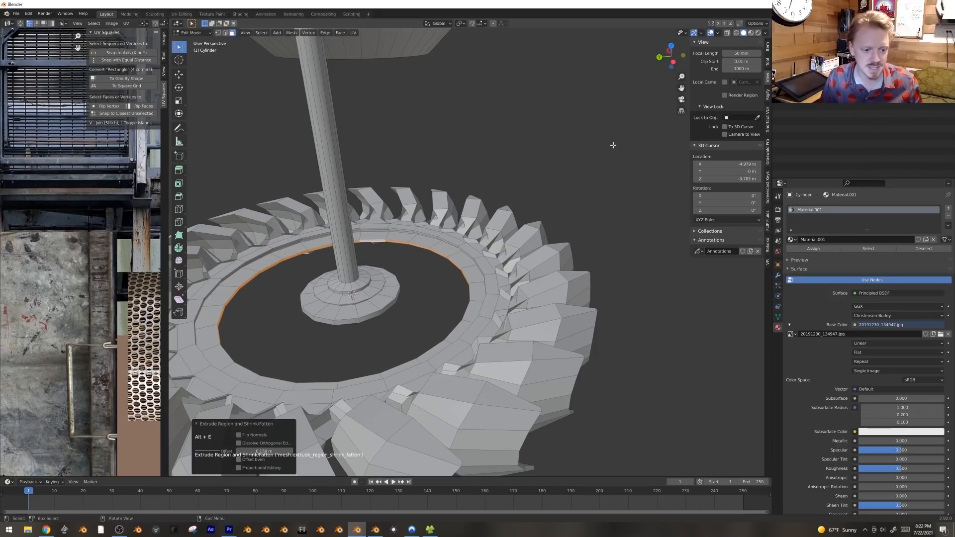
Step: Extrude the flange's inner rim, widen it along global Z, and extrude it again along its normals
key("alt+e")
right_click(616, 155)
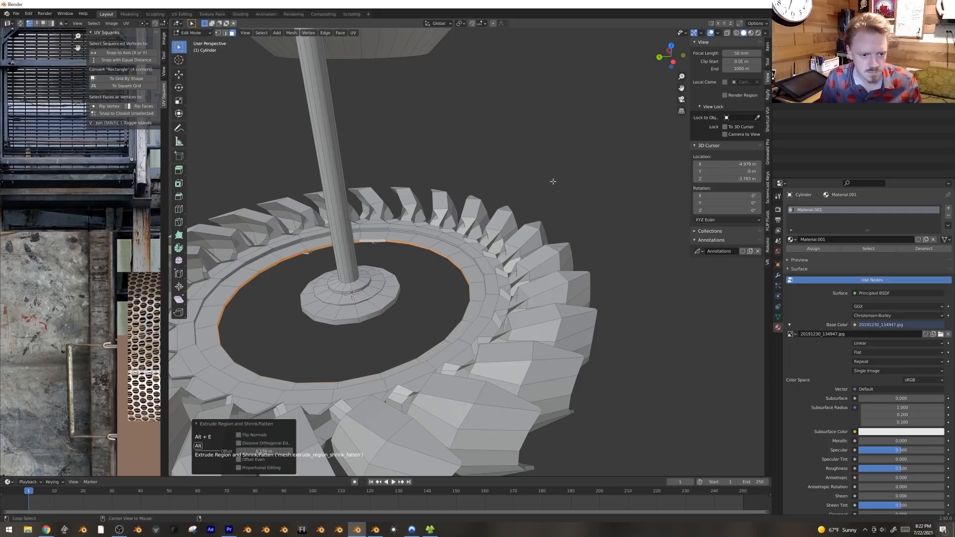
key("alt+e")
left_click(553, 182)
key("s")
key("z")
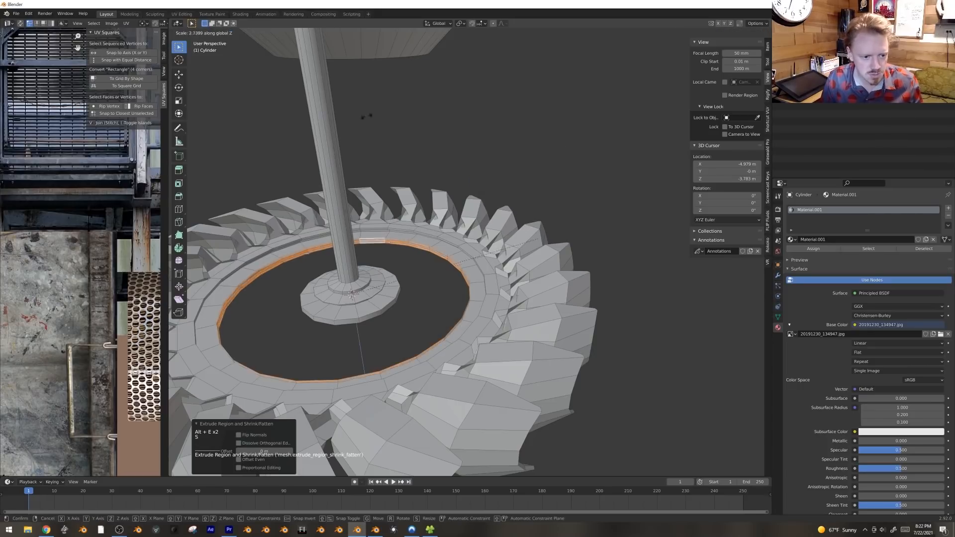
left_click(534, 169)
key("alt+e")
left_click(533, 165)
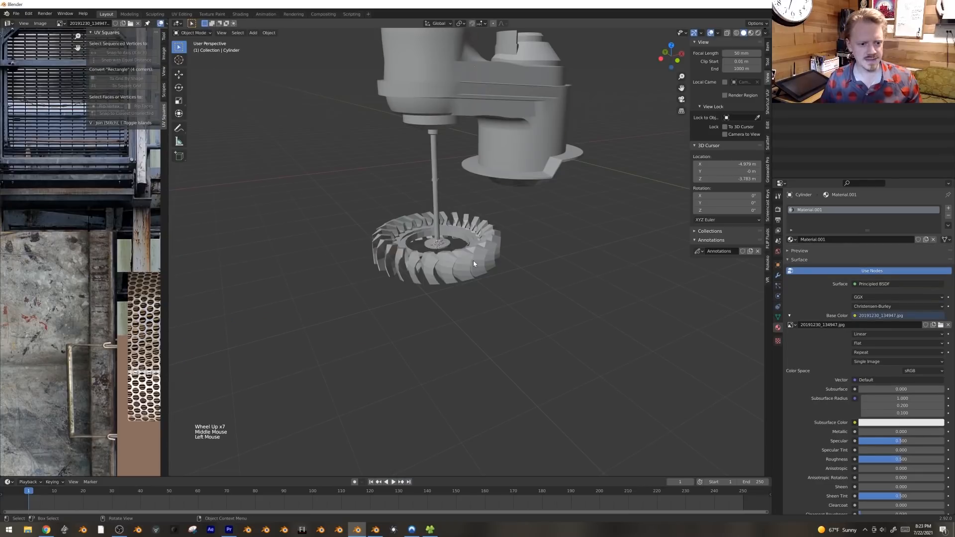
Step: Select all linked geometry of the bladed wheel and separate it from the Cylinder into its own object
left_click(473, 261)
key("Tab")
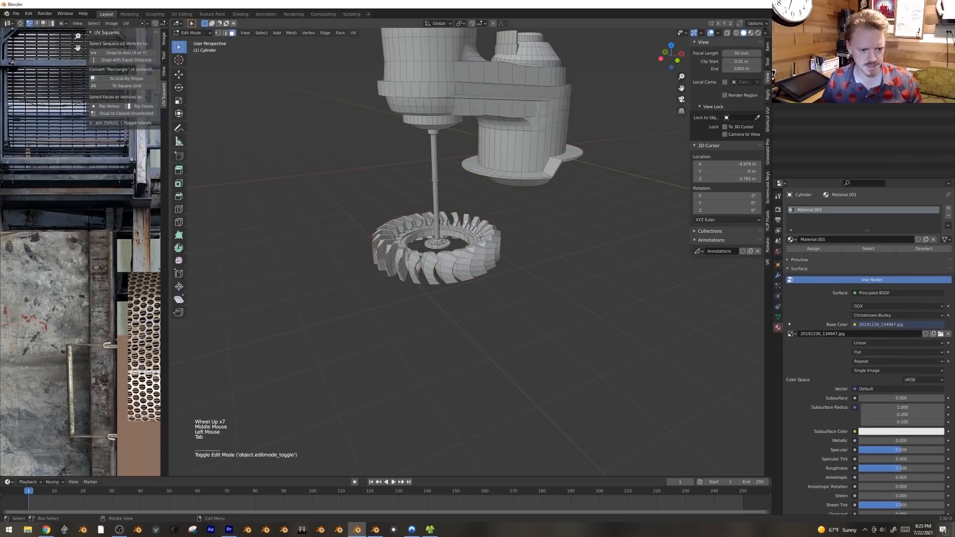
left_click(471, 259)
key("ctrl+l")
key("p")
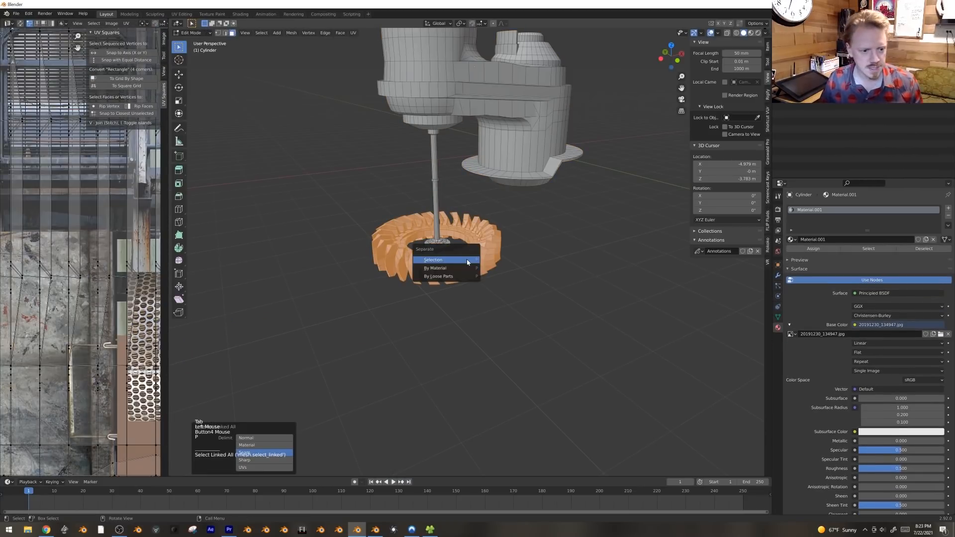
left_click(468, 260)
key("Tab")
Step: Try rotating the separated bladed wheel around the Z axis
left_click(468, 269)
key("r")
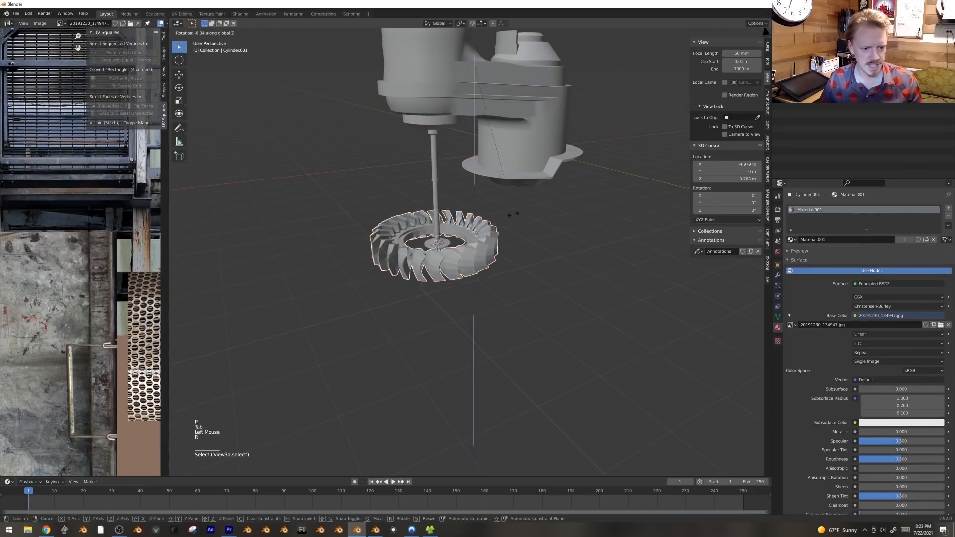
right_click(451, 278)
mouse_move(428, 294)
left_click(503, 301)
key("r")
key("z")
right_click(490, 280)
middle_click_drag(489, 280, 475, 265)
key("shift+q")
key("alt+a")
scroll(476, 261, "down", 1)
left_click(476, 265)
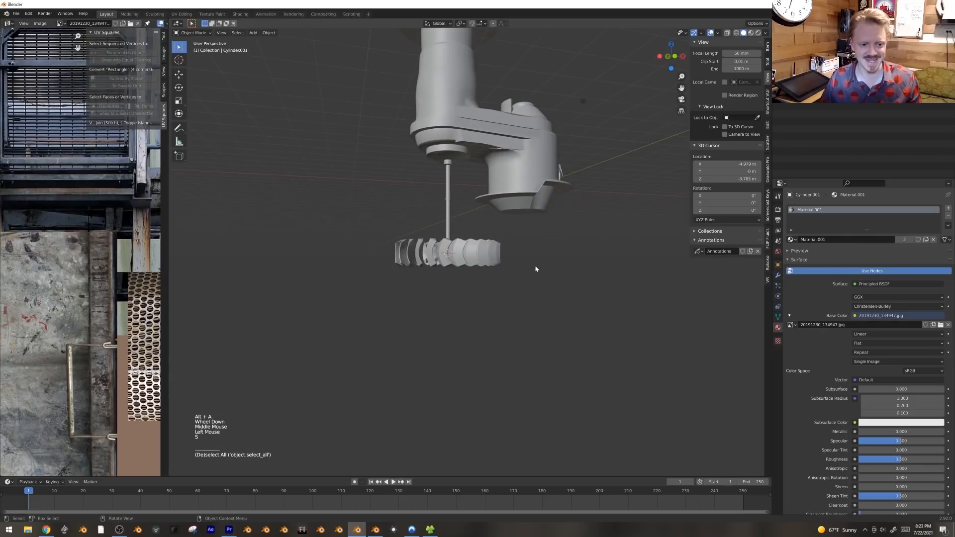
left_click(563, 276)
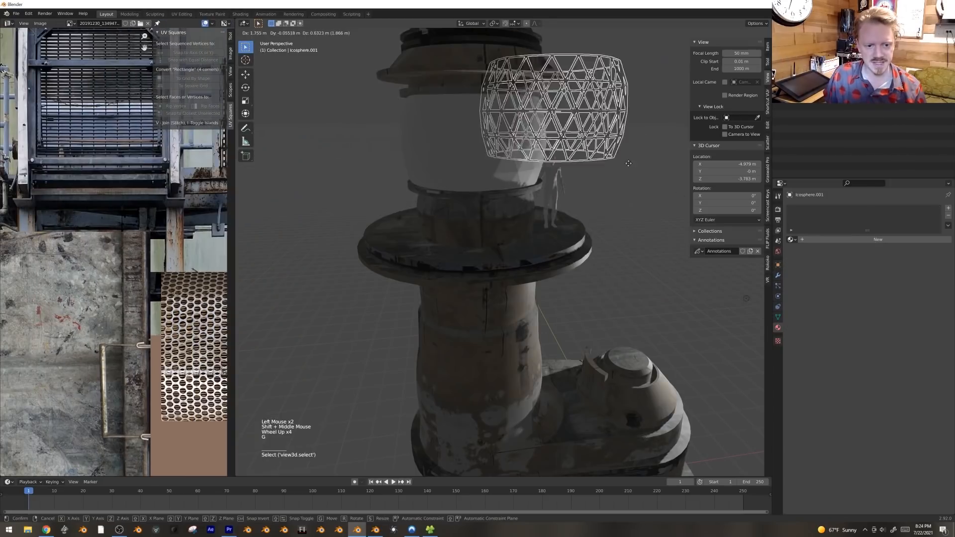
Step: Link the Cylinder tower's material to the triangulated wireframe cage and open the cage mesh for editing
left_click(584, 198, "shift")
left_click(506, 308, "shift")
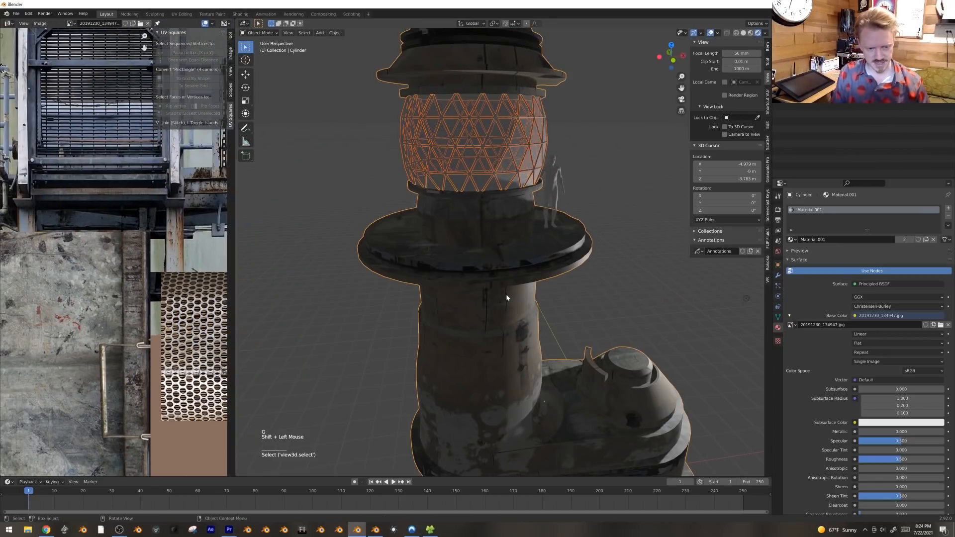
key("ctrl+l")
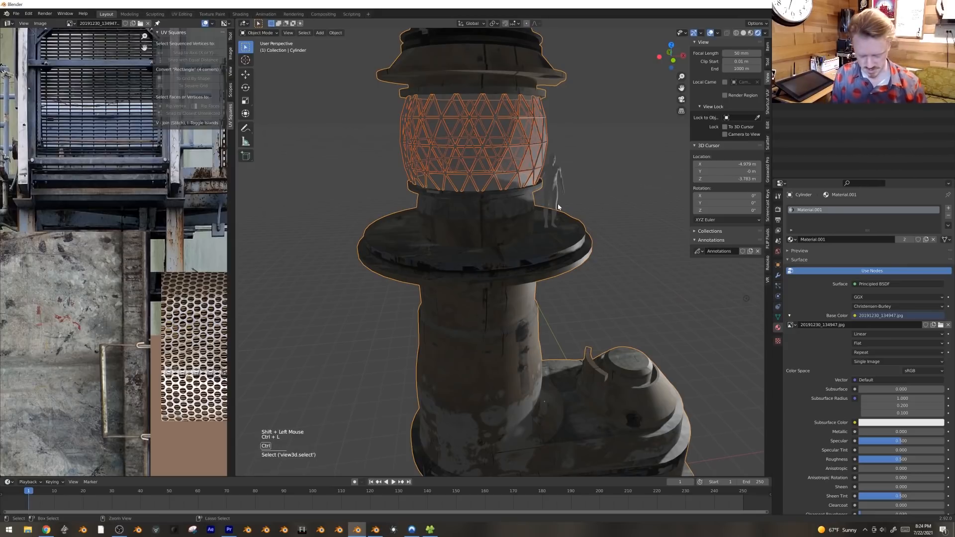
key("ctrl+l")
left_click(536, 223)
key("alt+a")
left_click(503, 135)
key("Tab")
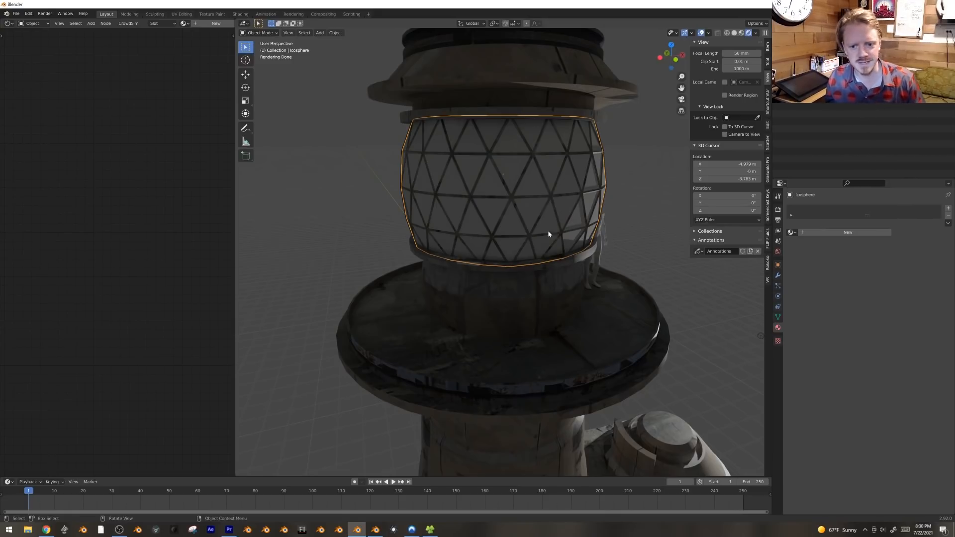
Step: Give the icosphere inside the cage a new material with a Glass BSDF surface and a roughness of 0
left_click(834, 233)
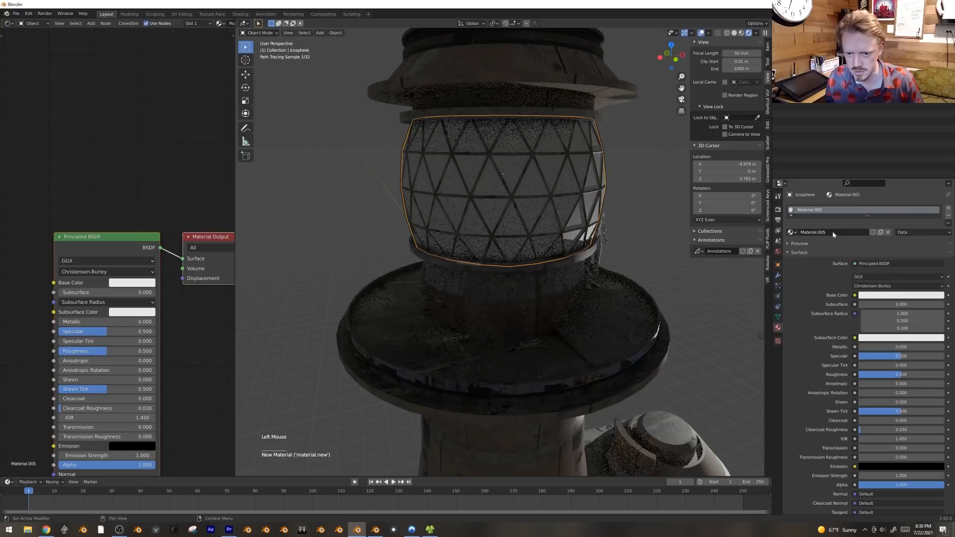
left_click(891, 264)
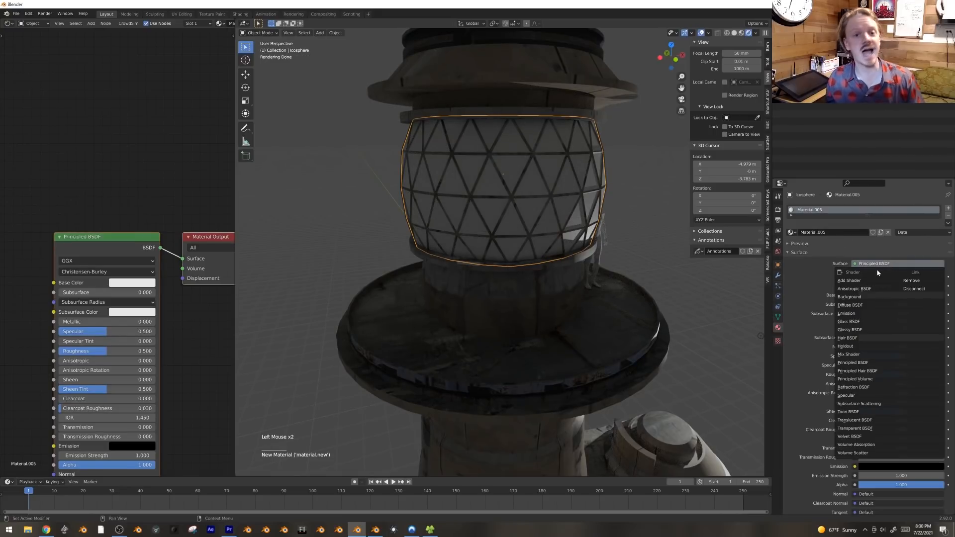
left_click(870, 321)
left_click_drag(909, 298, 865, 298)
middle_click_drag(631, 240, 559, 244)
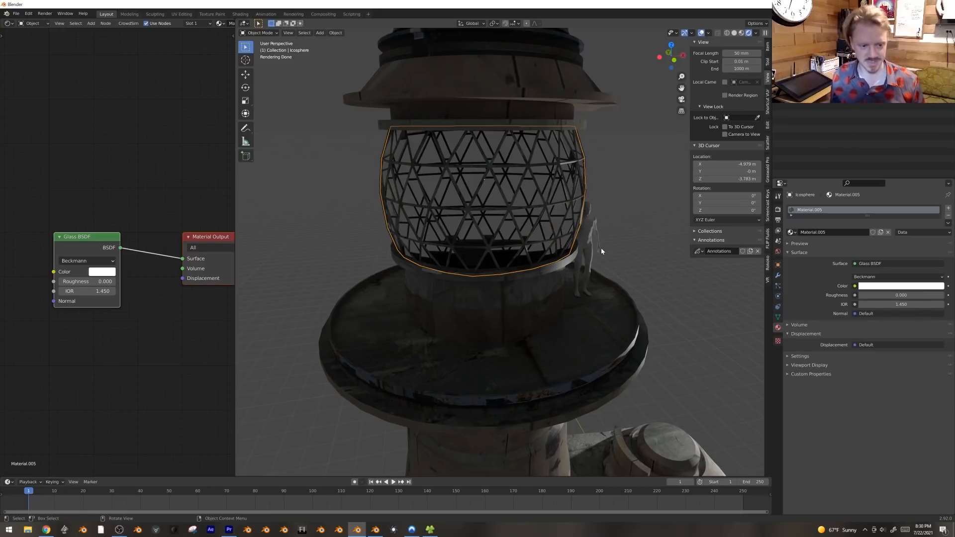
Step: Add a Solidify modifier to the glass icosphere inside the cage and clear the selection
left_click(778, 276)
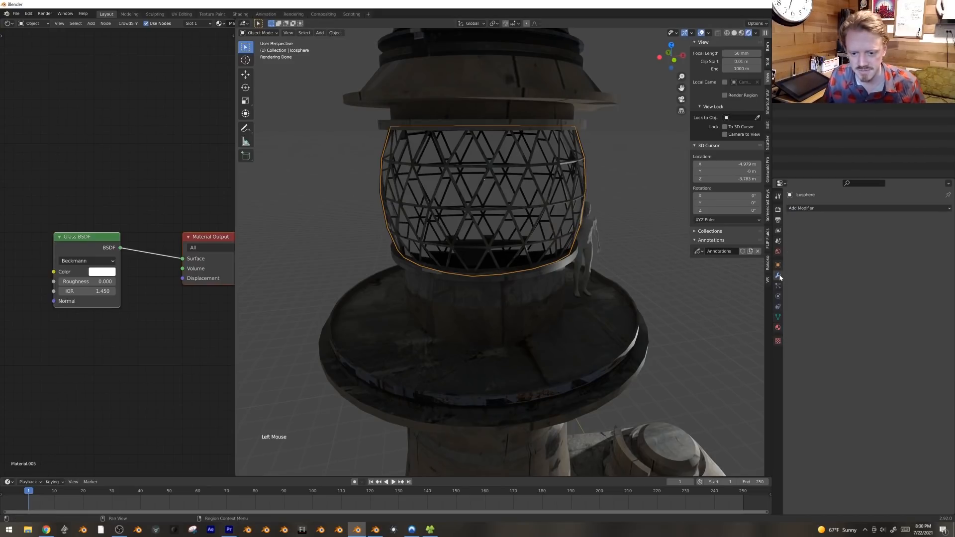
left_click(830, 208)
left_click(815, 336)
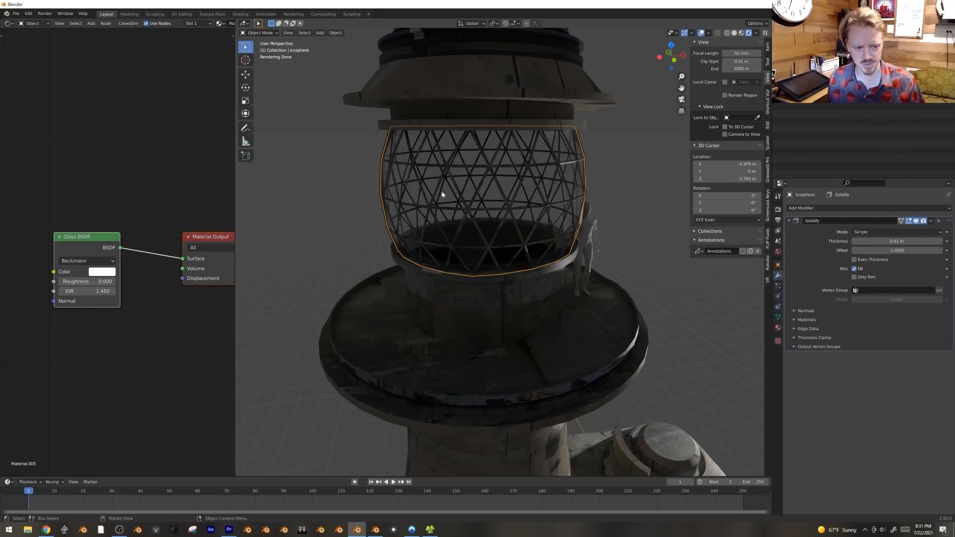
key("alt+a")
Step: Rearrange the Glass BSDF node and add a Transparent BSDF node below it in the glass material
middle_click_drag(160, 168, 141, 183)
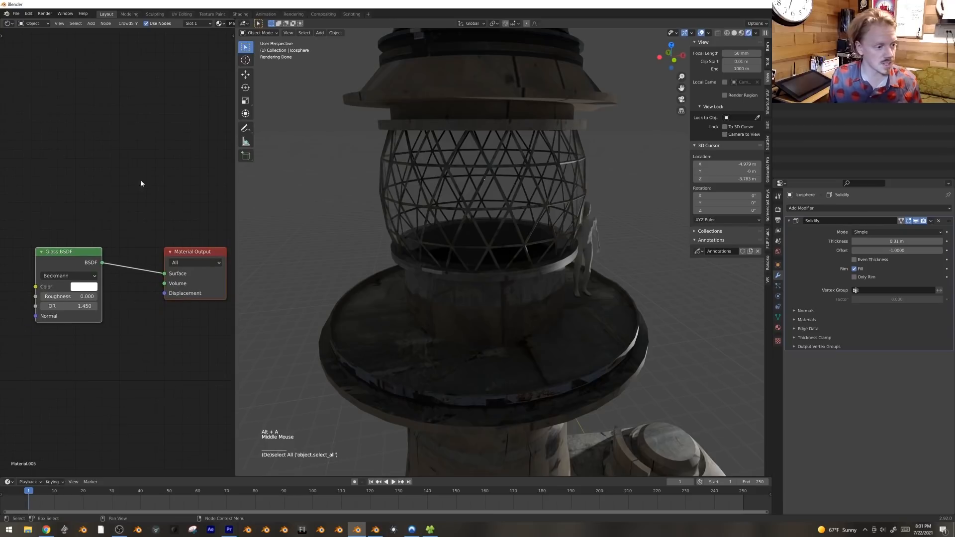
left_click_drag(73, 252, 78, 269)
key("alt+a")
left_click(72, 269)
key("g")
left_click(70, 294)
key("shift+a")
mouse_move(64, 232)
mouse_move(58, 255)
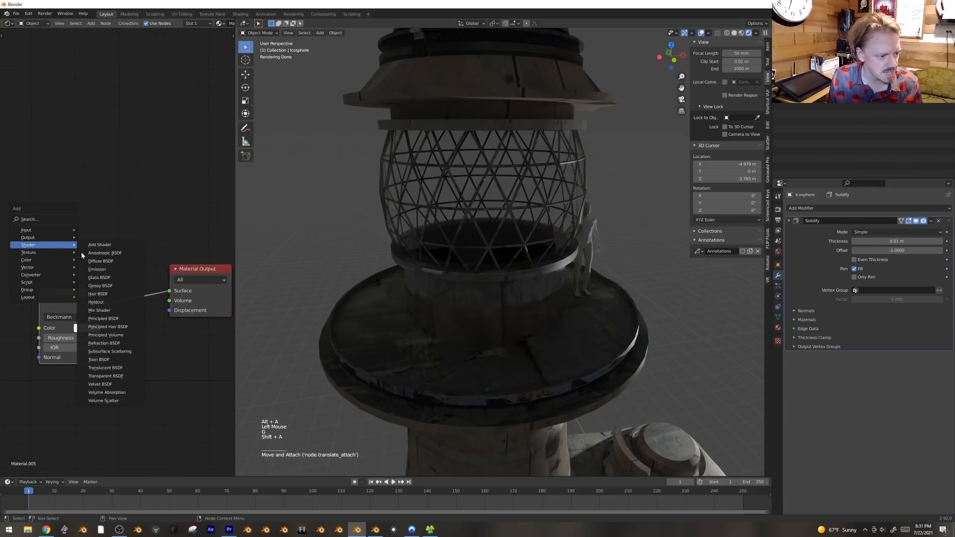
left_click(126, 377)
left_click(70, 391)
Step: Combine the Glass and Transparent BSDFs through a Mix Shader and move the Material Output node to its far side
right_click_drag(70, 323, 70, 398, "ctrl+shift")
left_click(186, 271)
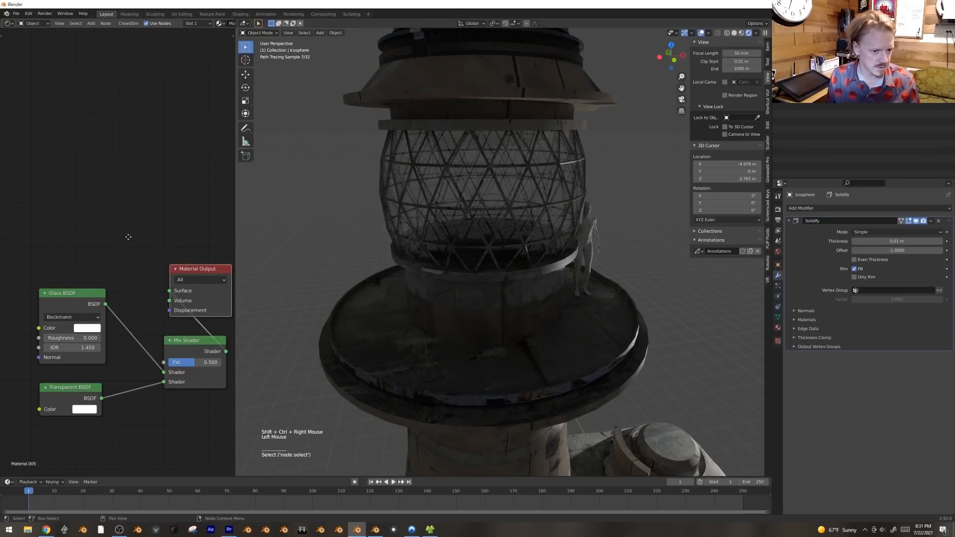
key("g")
left_click(286, 309)
middle_click_drag(136, 371, 97, 316, "shift")
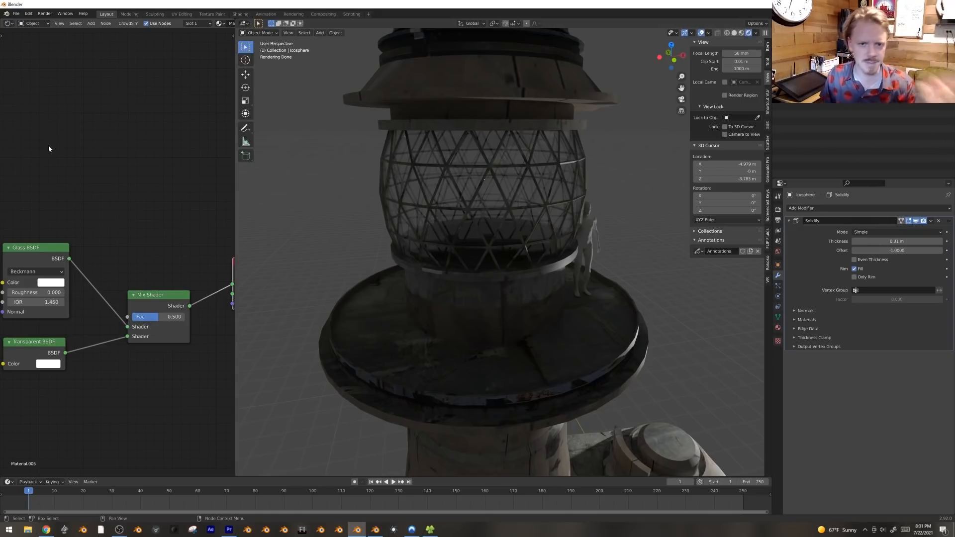
Step: Add a Light Path node and connect its Is Shadow Ray output to the Mix Shader's Fac input
key("shift+a")
mouse_move(35, 130)
left_click(92, 206)
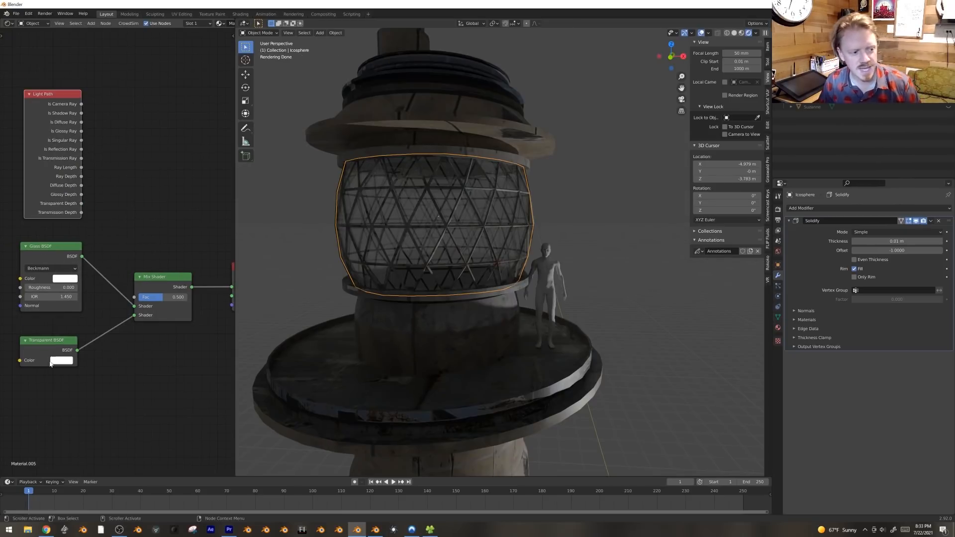
left_click_drag(81, 116, 86, 119)
left_click_drag(117, 187, 135, 297)
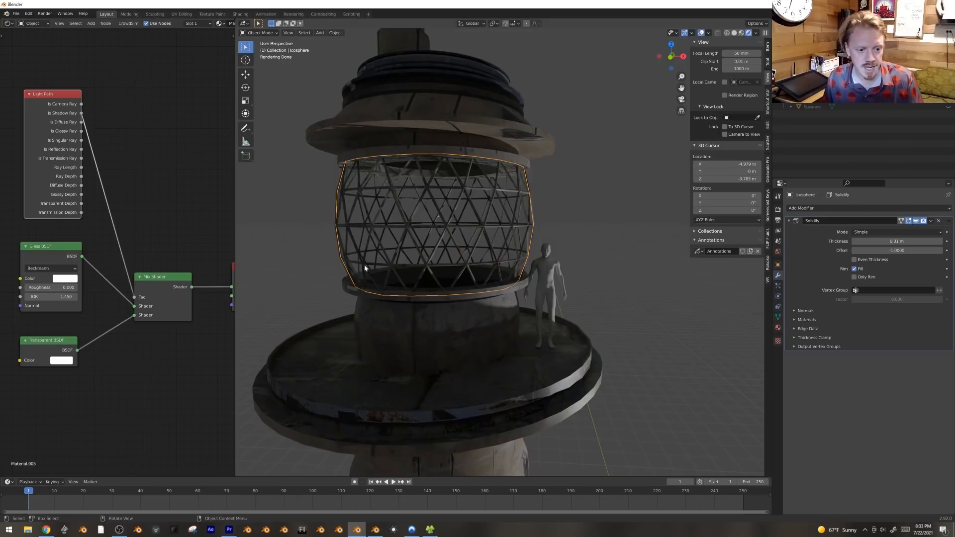
Step: Reveal the hidden objects around the glass cage and deselect everything
middle_click_drag(364, 268, 469, 273)
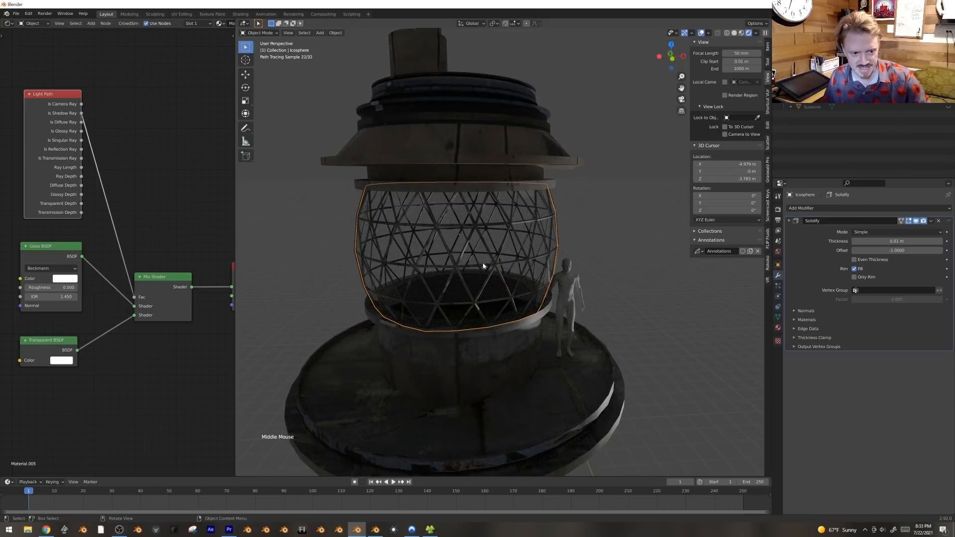
key("alt+h")
middle_click_drag(476, 250, 572, 299)
key("alt+a")
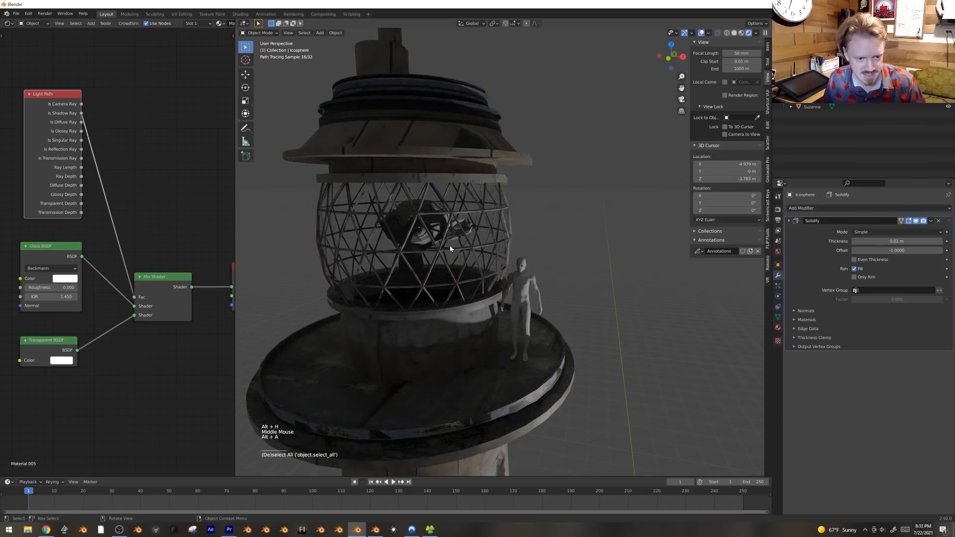
Step: Connect the Glass BSDF directly to the Material Output's Surface, bypassing the Mix Shader
middle_click_drag(88, 276, 69, 272)
left_click(69, 272)
left_click_drag(114, 306, 211, 283)
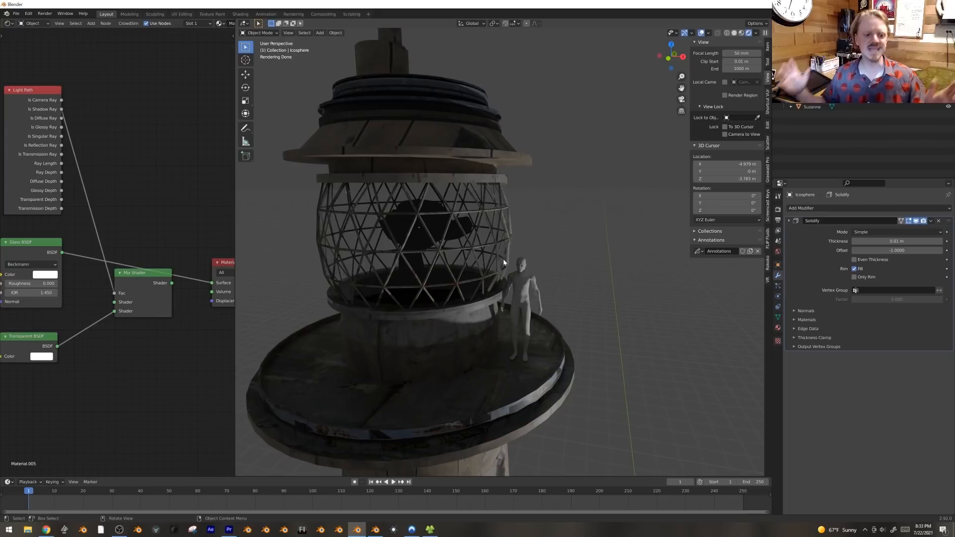
Step: Reconnect the Mix Shader to the Material Output's Surface and the Glass BSDF to the Mix Shader's first Shader input
middle_click_drag(84, 293, 105, 297)
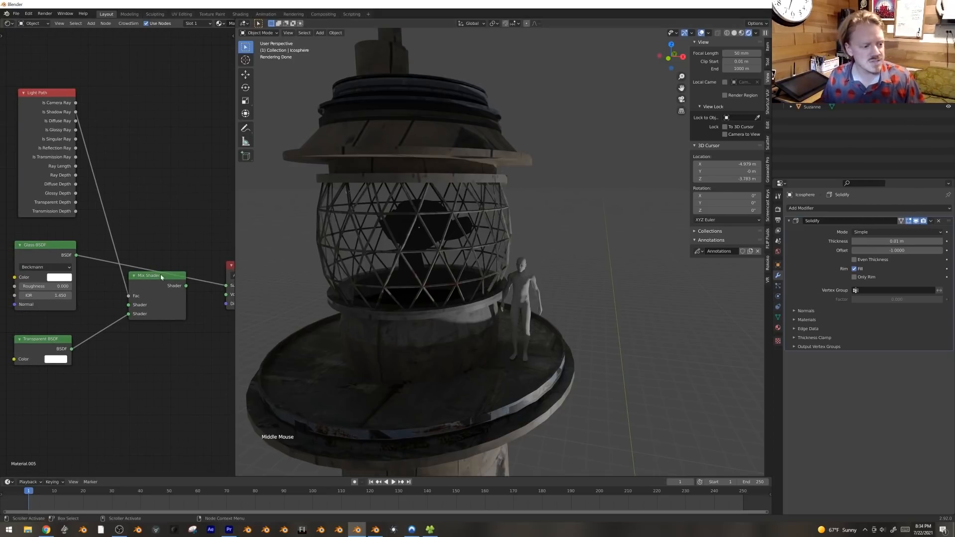
left_click_drag(187, 285, 226, 286)
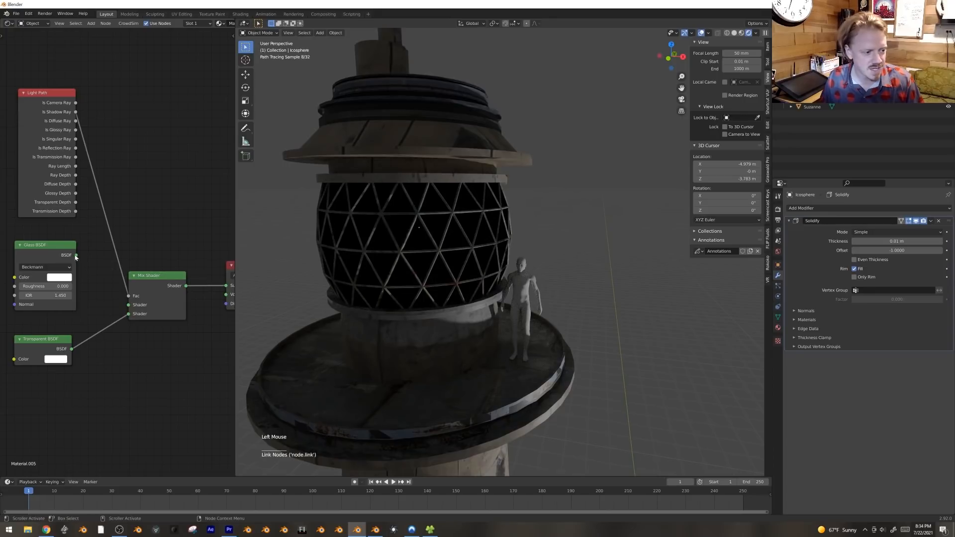
left_click_drag(76, 256, 120, 306)
scroll(128, 309, "up", 1)
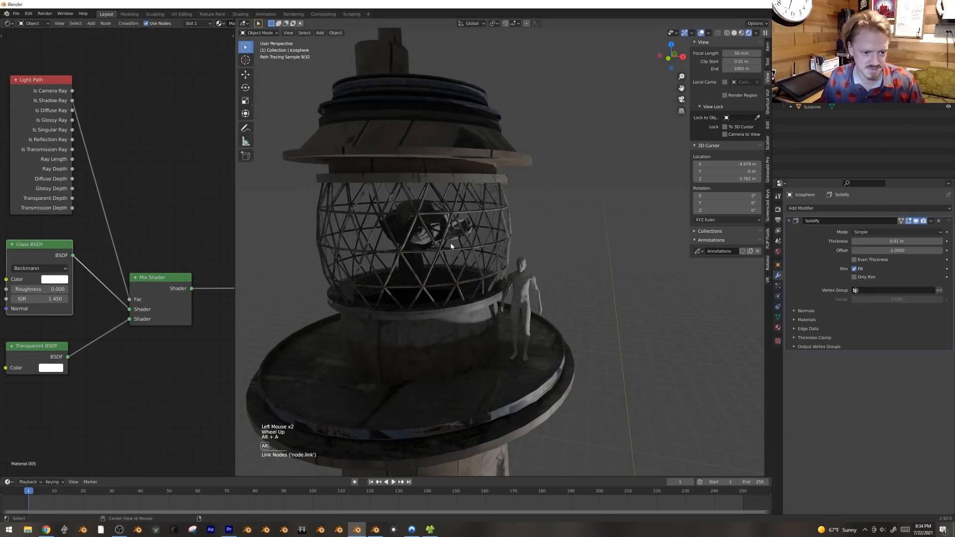
Step: Set the Specular value of the tower material's Principled BSDF to 0
scroll(451, 246, "down", 3)
middle_click_drag(452, 245, 519, 221)
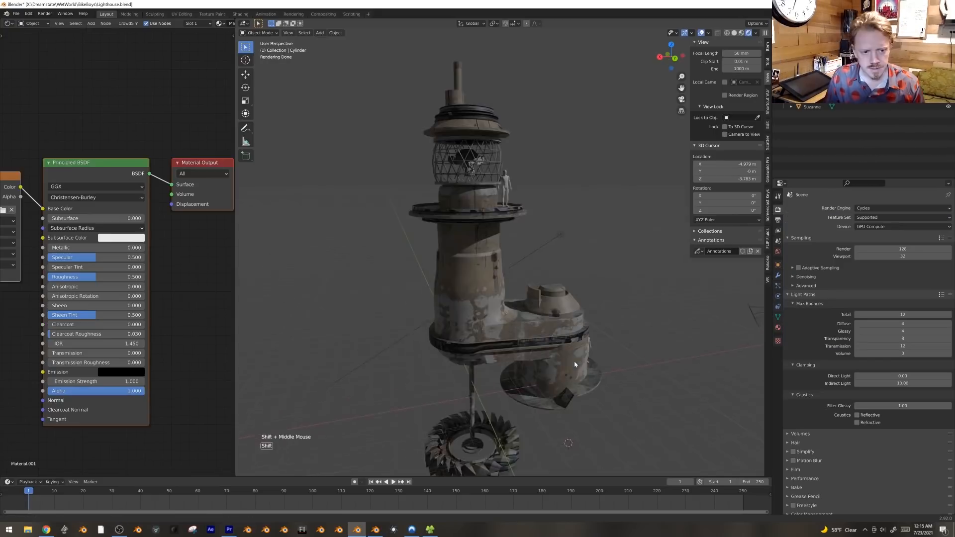
mouse_move(597, 328)
middle_mouse_down()
mouse_move(599, 316)
mouse_move(610, 315)
mouse_move(599, 316)
middle_mouse_up()
scroll(597, 319, "up", 2)
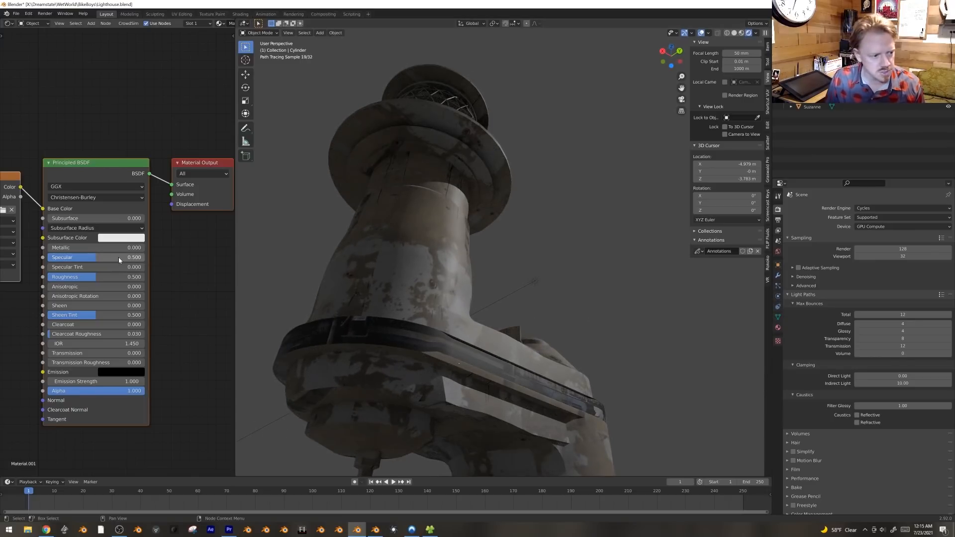
left_click_drag(118, 258, 74, 258)
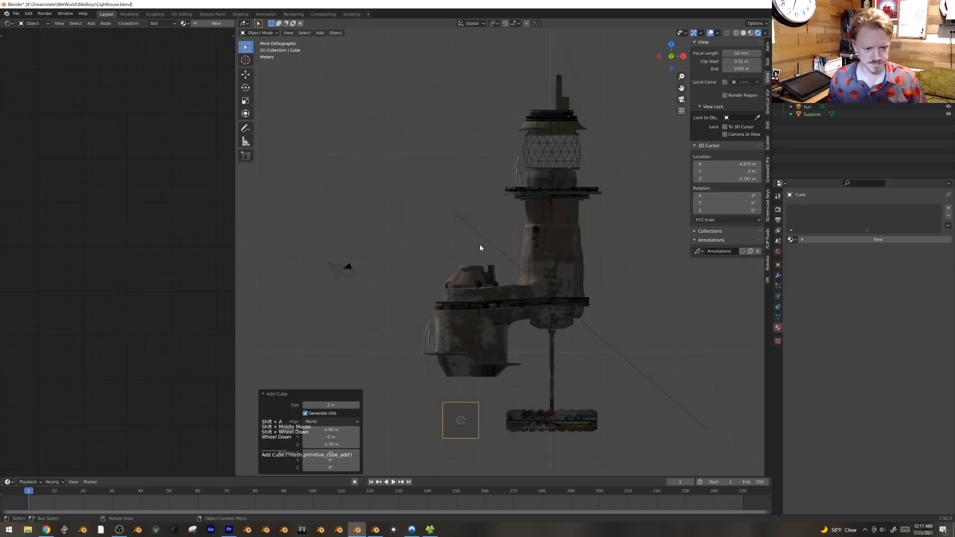
Step: Enlarge the new cube and position it beneath the tower's lower platform as a ground block
key("g")
key("s")
key("g")
Step: Raise a bottom edge of the ground block about 5.86 m along Z to give it a sloped underside, and finish editing its mesh
key("Tab")
key("2")
middle_click_drag(491, 410, 451, 375)
left_click(475, 455)
key("g")
key("z")
left_click(457, 373)
left_click_drag(450, 374, 503, 423)
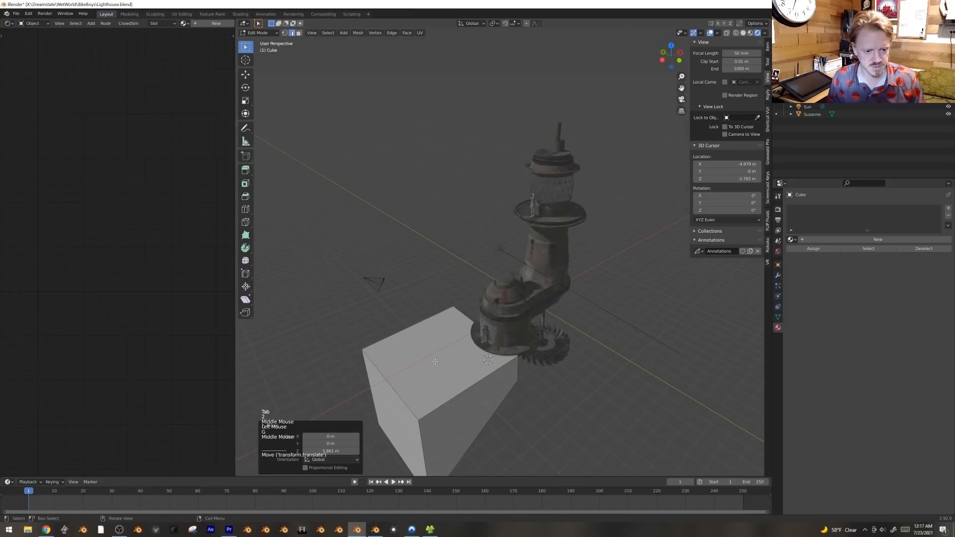
left_click(495, 398)
middle_click_drag(467, 326, 504, 343)
key("Tab")
Step: Duplicate a face of the Cylinder tower mesh over the ground block, flatten it along X and scale it up about 6.95 times
left_click(522, 289)
key("Tab")
scroll(570, 325, "up", 2)
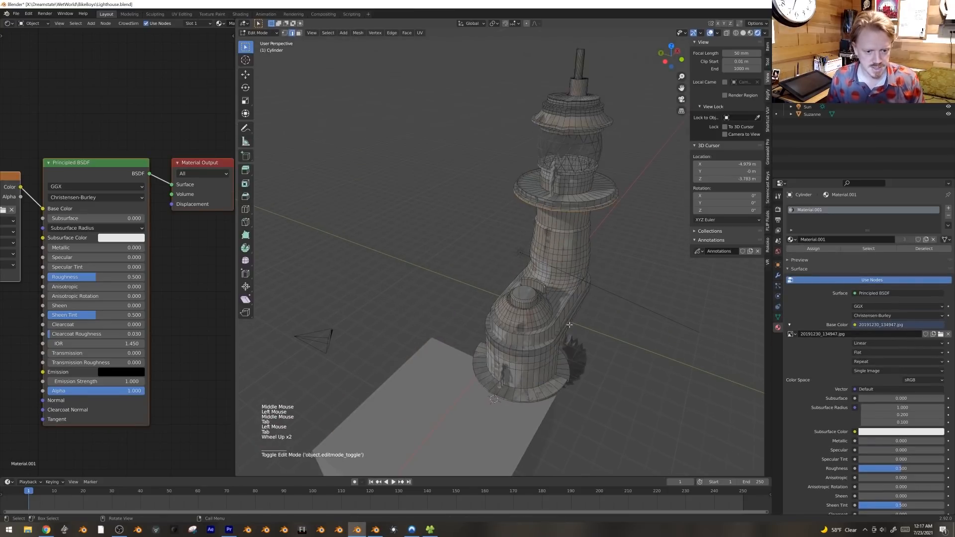
key("KP_7")
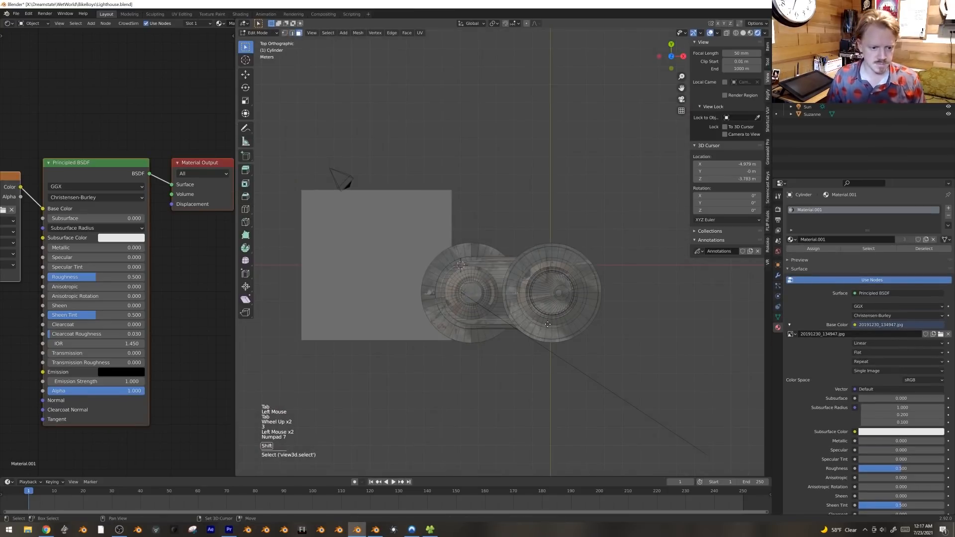
key("shift+d")
key("s")
key("y")
key("s")
key("x")
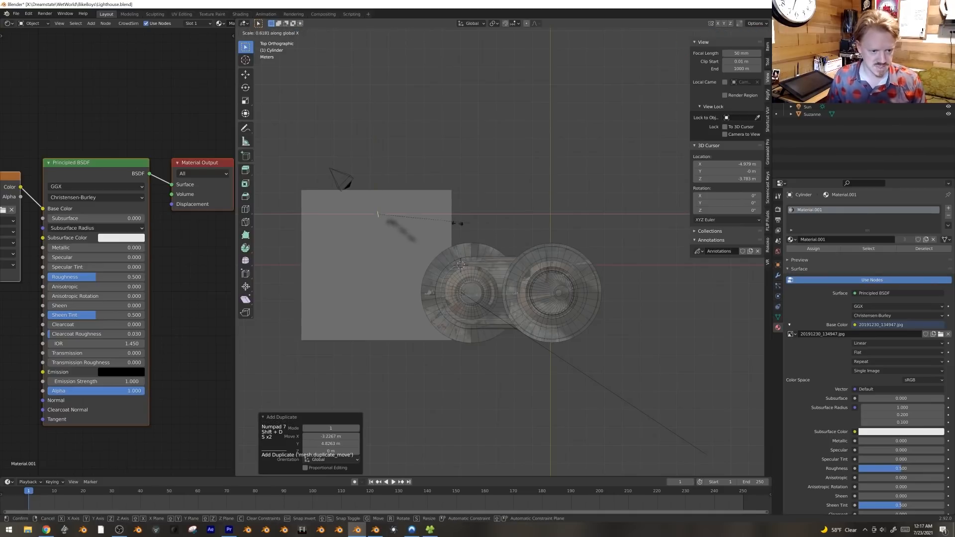
left_click(425, 222)
key("s")
left_click(667, 196)
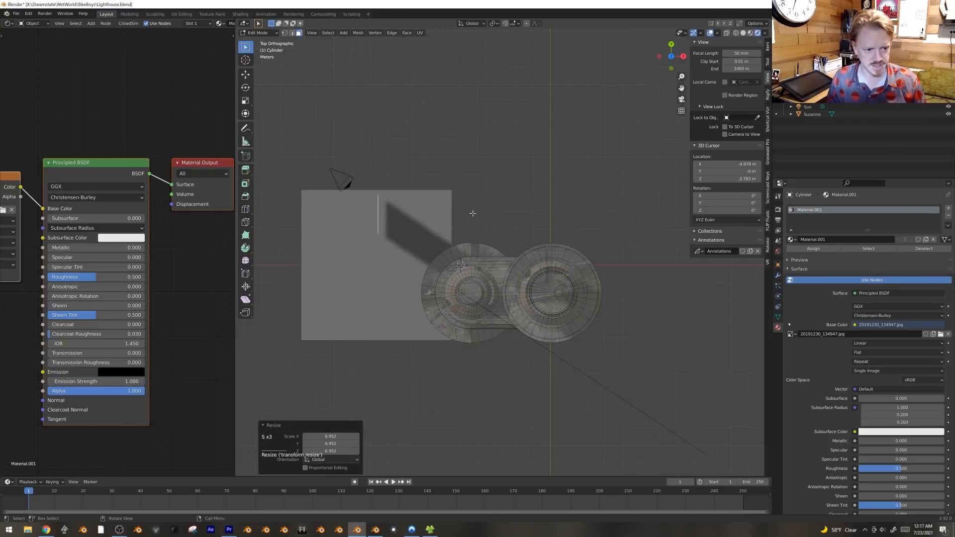
Step: Extrude the enlarged face into a box and scale the whole linked box along Z to about 0.42
key("e")
left_click(544, 210)
middle_click_drag(544, 209, 520, 171)
scroll(519, 171, "up", 1)
key("ctrl+l")
key("KP_1")
key("KP_3")
key("KP_1")
key("s")
key("z")
left_click(458, 238)
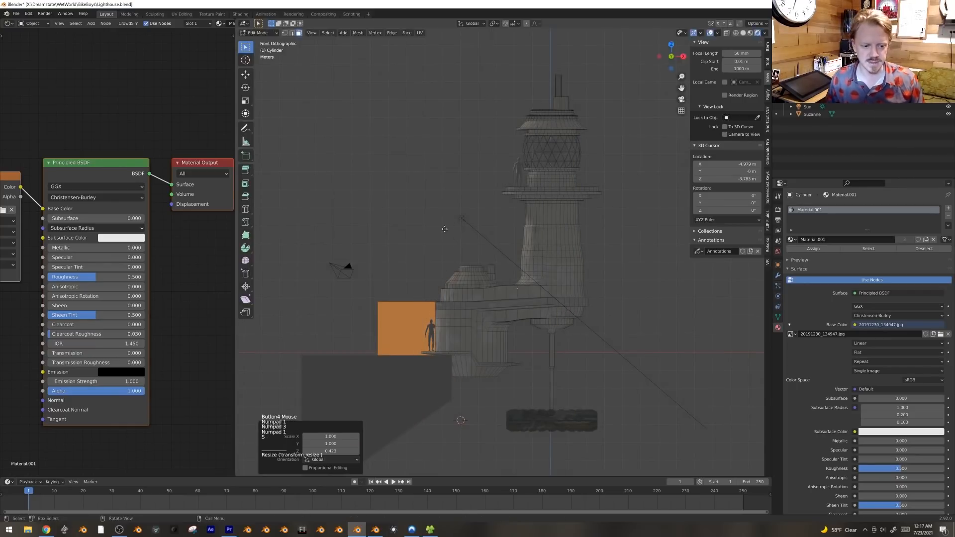
Step: Reduce the box's height to about 0.89 along Z and seat it on top of the ground block, clear of the tower
key("g")
left_click(417, 216)
key("s")
key("z")
left_click(380, 241)
key("g")
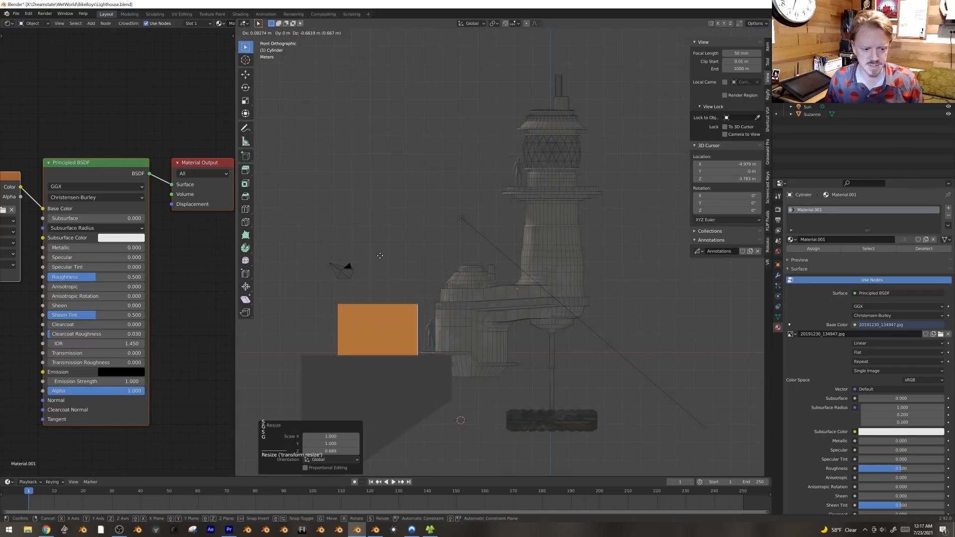
left_click(380, 254)
key("g")
key("z")
left_click(384, 263)
Step: Add a centred lengthwise loop cut to the box and raise its top edge along Z into a gabled roof ridge
middle_click_drag(411, 295, 469, 298)
key("2")
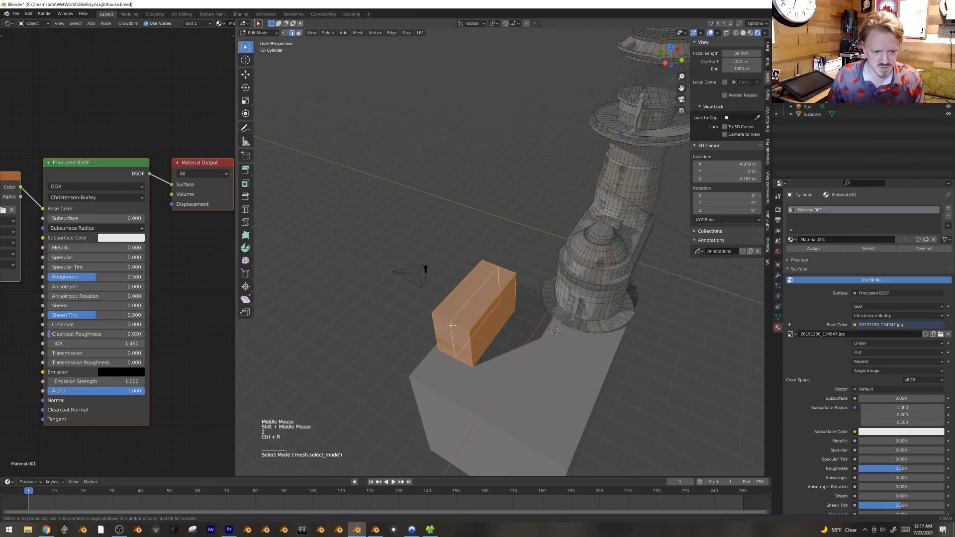
key("ctrl+r")
left_click(450, 331)
right_click(452, 329)
key("2")
left_click(470, 303)
key("g")
key("z")
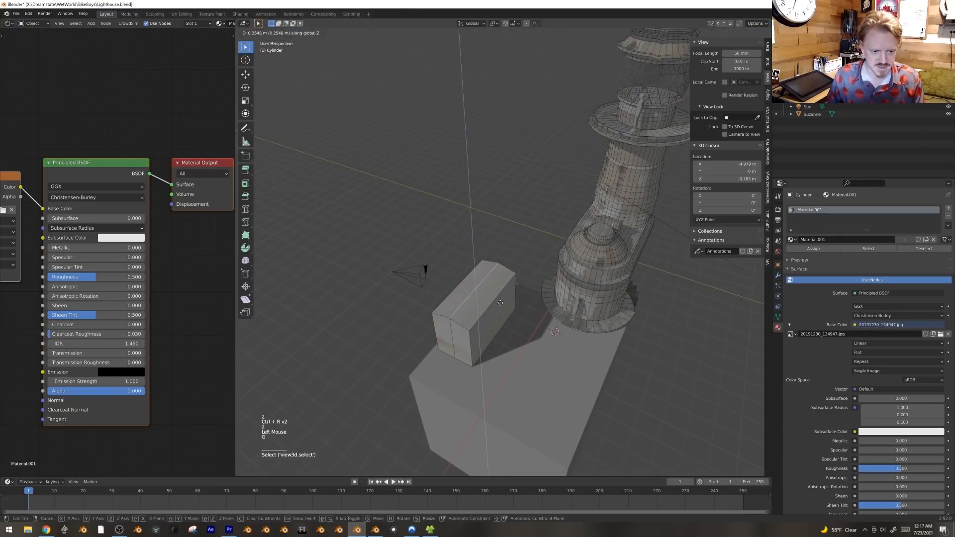
left_click(503, 298)
Step: Duplicate the house's two sloped roof faces, scale them up and extrude them into a thin overhanging roof slab
middle_click_drag(503, 299, 502, 279)
key("3")
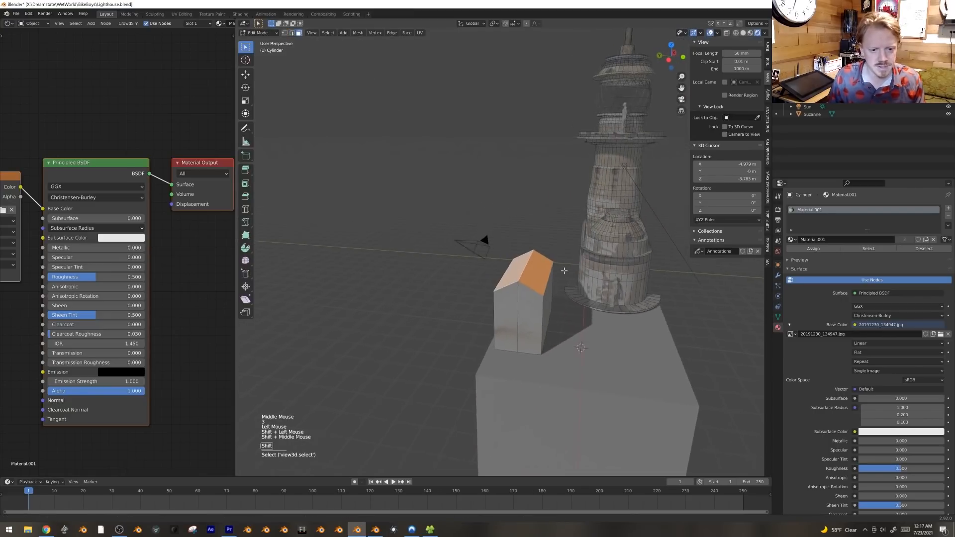
scroll(503, 279, "up", 3)
key("shift+d")
key("s")
left_click(637, 296)
middle_click_drag(637, 297, 636, 296)
key("e")
left_click(639, 282)
Step: Select the whole linked roof slab and adjust its height along Z so it rests on the house walls
key("ctrl+l")
key("g")
key("z")
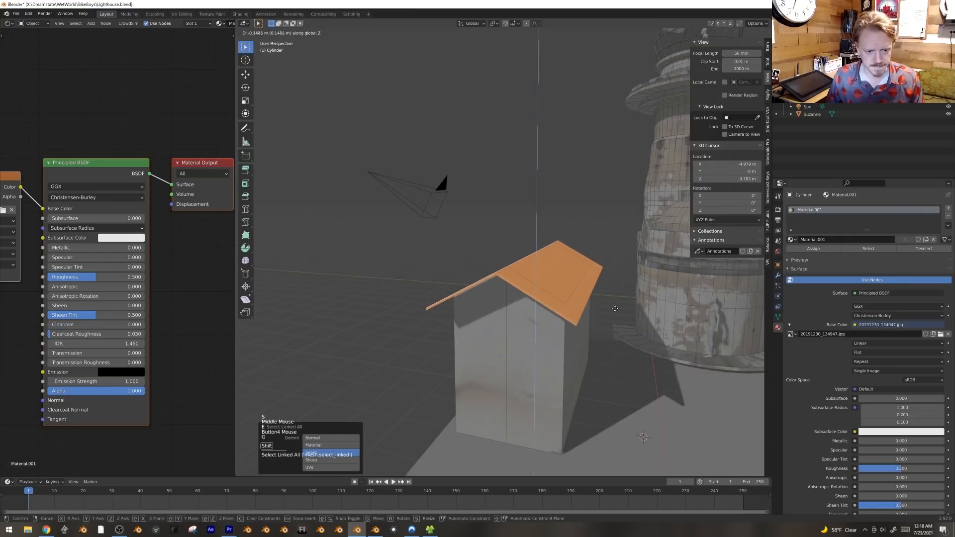
left_click(617, 307)
key("g")
key("z")
left_click(614, 299)
Step: Scale the roof slab along X to fit the length of the house
scroll(615, 299, "down", 2)
middle_click_drag(615, 299, 534, 304)
key("s")
key("x")
left_click(572, 244)
key("Tab")
key("Tab")
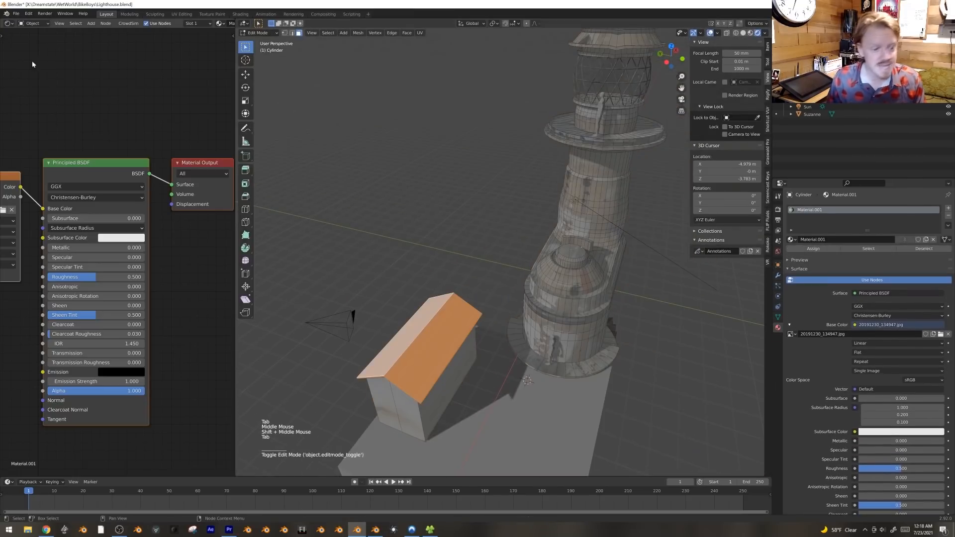
Step: Show the texture in the UV Editor and unwrap the roof slab with Cube Projection from the top view
left_click(7, 23)
left_click(30, 63)
scroll(115, 234, "up", 2)
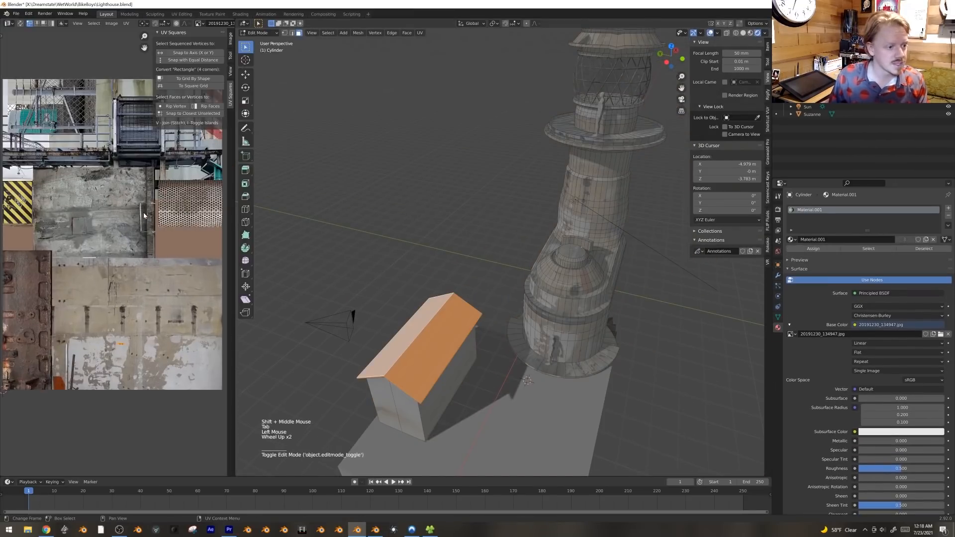
key("KP_7")
key("u")
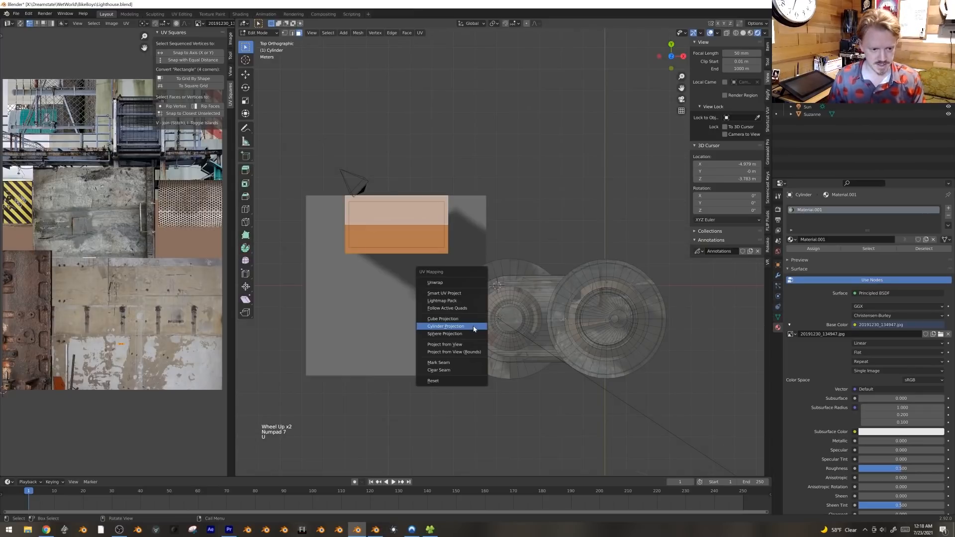
left_click(469, 322)
Step: Scale down all of the roof's UVs and place them over the grey concrete area of the texture
scroll(167, 365, "down", 2)
key("a")
key("s")
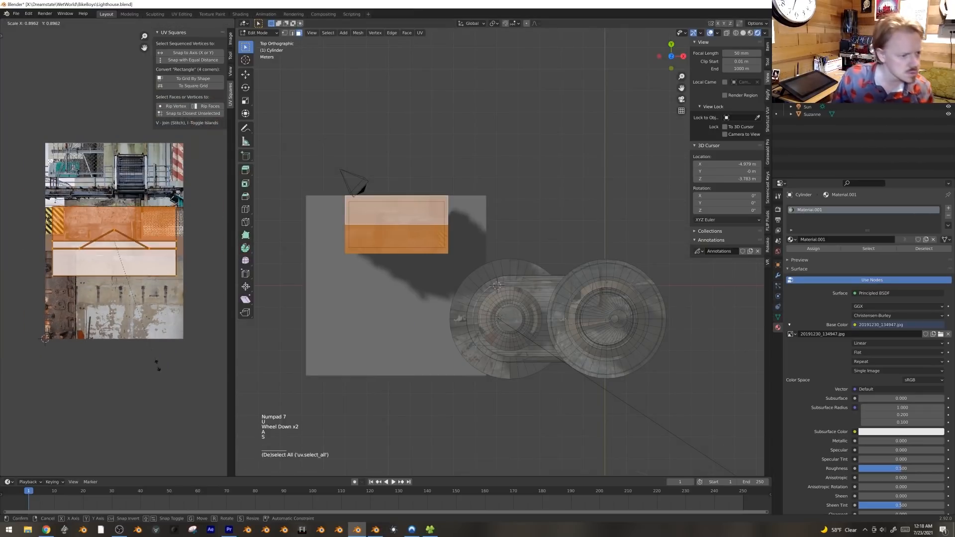
left_click(130, 300)
key("g")
left_click(121, 287)
scroll(121, 289, "up", 2)
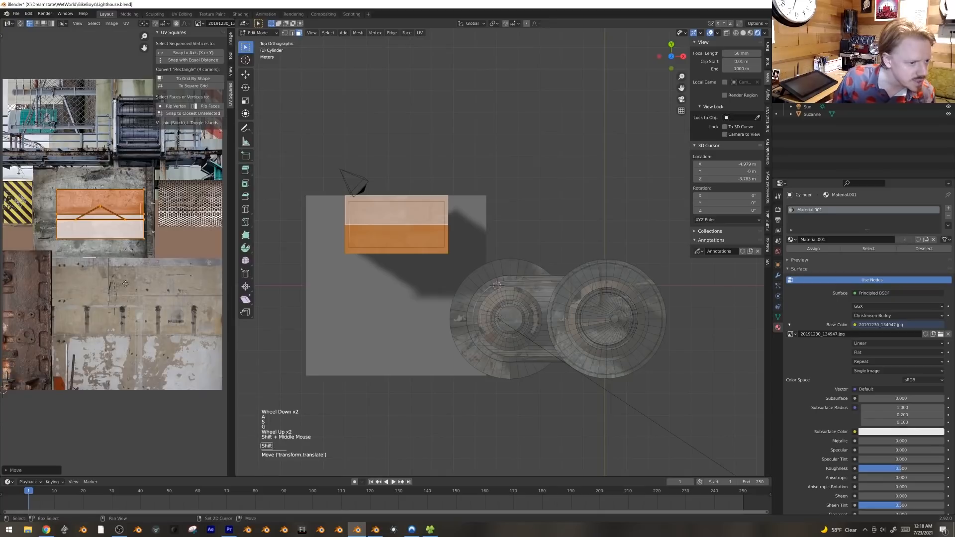
Step: Shrink the roof's UVs, move them onto the perforated metal area of the texture and resize them to fill it
middle_click_drag(126, 283, 90, 313, "shift")
key("s")
key("g")
left_click(188, 274)
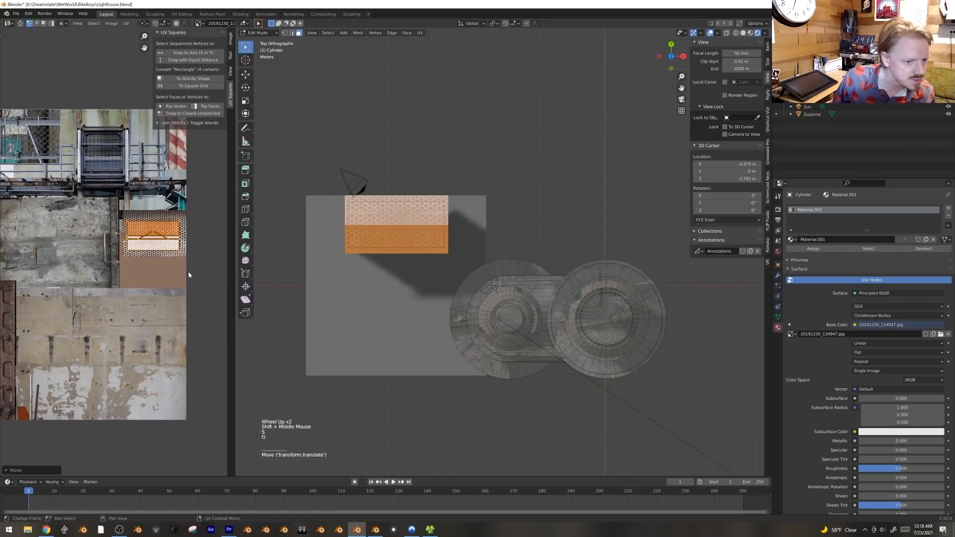
key("s")
key("Tab")
middle_click_drag(396, 280, 442, 213)
key("Tab")
scroll(183, 278, "down", 1)
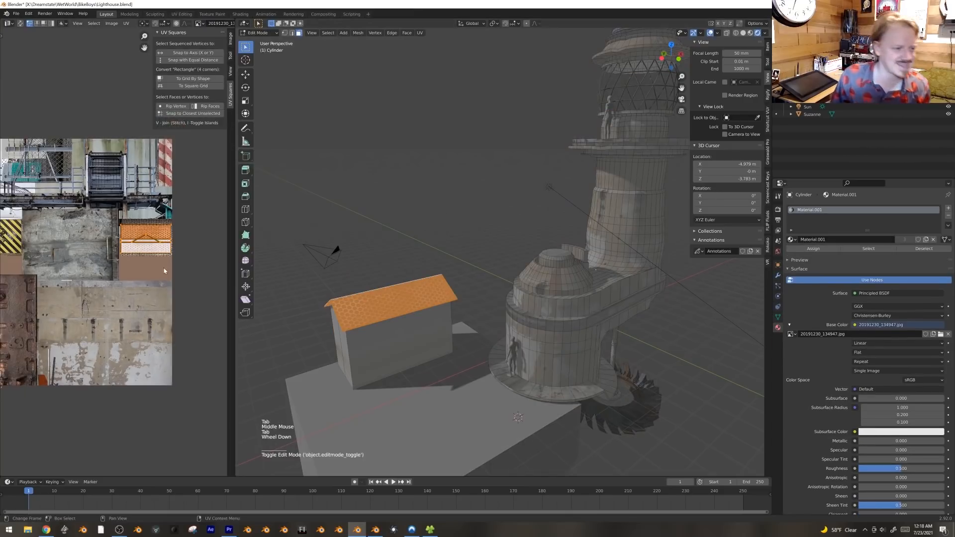
Step: Move the roof slab's UVs onto the grey concrete area of the texture and resize them to fit it
middle_click_drag(184, 278, 209, 287, "shift")
key("g")
left_click(127, 276)
key("s")
left_click(135, 297)
key("g")
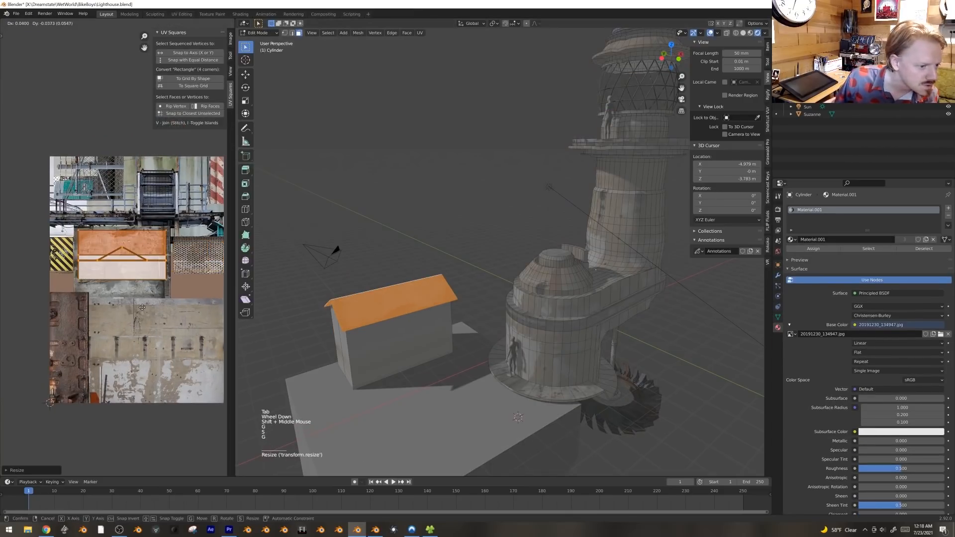
left_click(143, 307)
key("Tab")
middle_click_drag(348, 348, 377, 316)
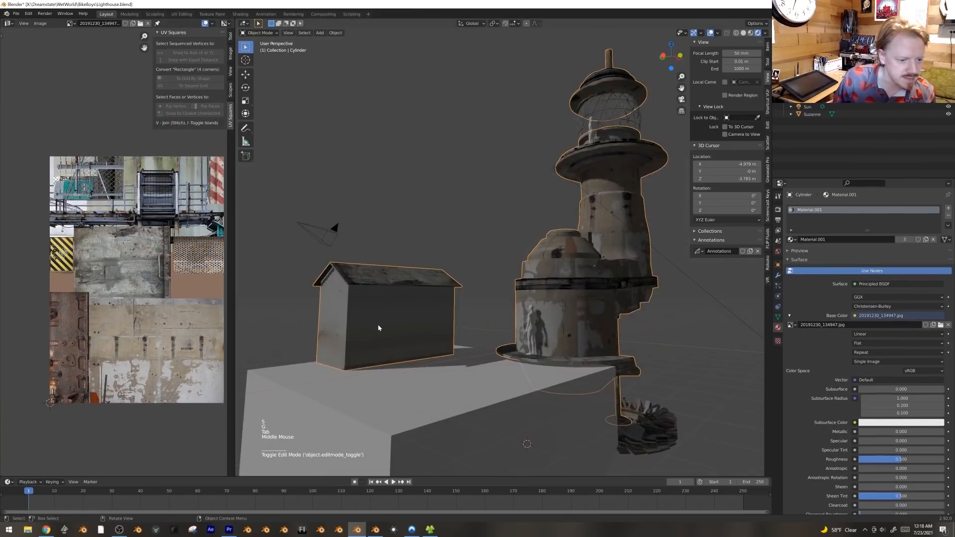
Step: Select the linked wall faces of the house body and unwrap them with Cube Projection
key("Tab")
left_click(349, 325)
key("ctrl+l")
key("u")
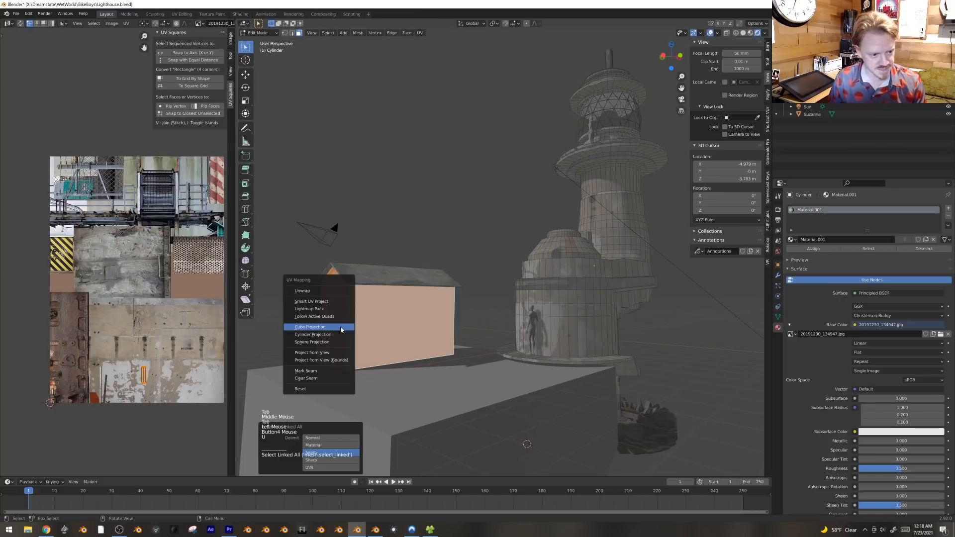
left_click(342, 329)
Step: Scale and position the house walls' UVs over the stained concrete wall area of the texture
key("s")
key("g")
key("s")
left_click(195, 459)
key("g")
left_click(198, 462)
key("s")
left_click(196, 453)
key("Tab")
Step: Box-select the tower's gallery, lamp base and cap through the mesh in front view and raise them along Z
middle_click_drag(172, 267, 90, 244, "shift")
scroll(116, 286, "up", 4)
middle_click_drag(553, 203, 578, 285)
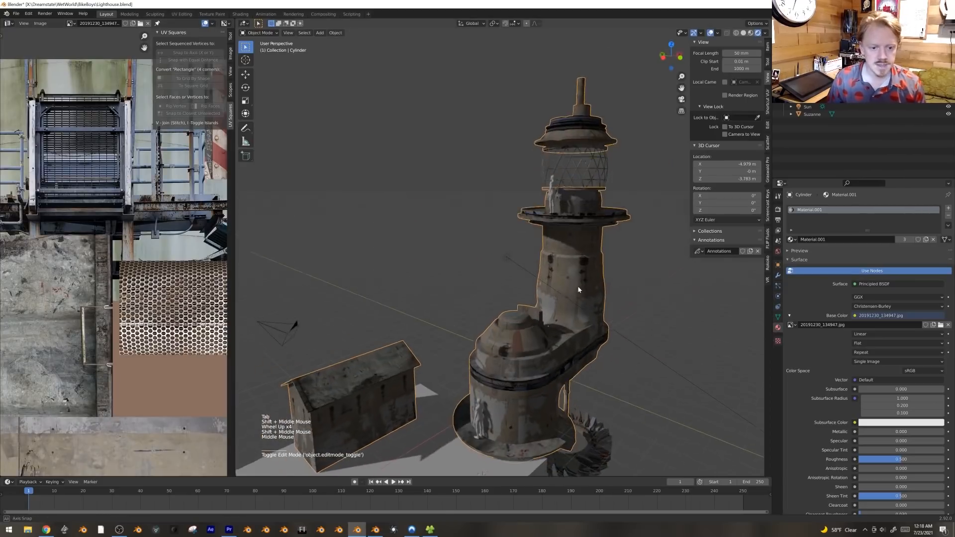
key("Tab")
key("KP_1")
key("1")
key("alt+z")
key("alt+a")
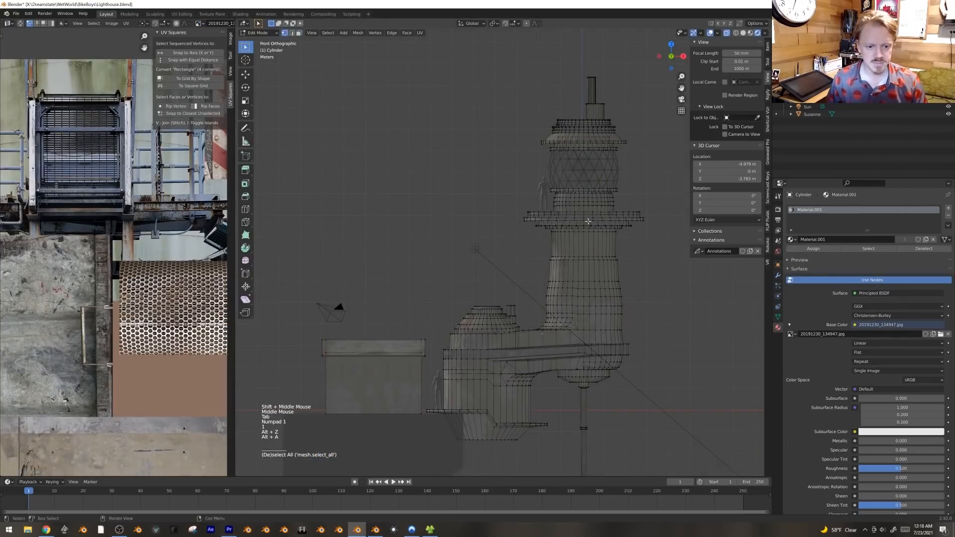
middle_click_drag(586, 222, 568, 234, "shift")
key("b")
left_click_drag(498, 242, 659, 57)
key("g")
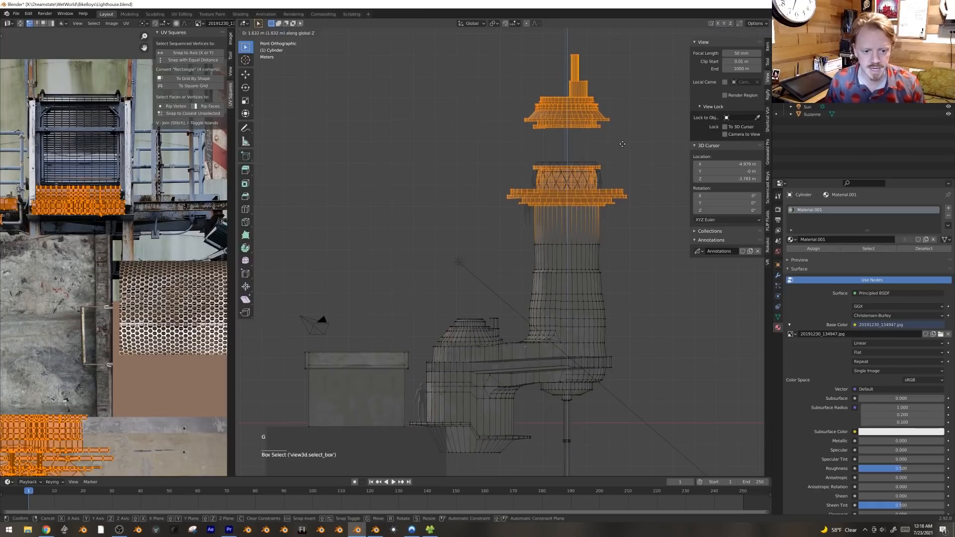
right_click(628, 206)
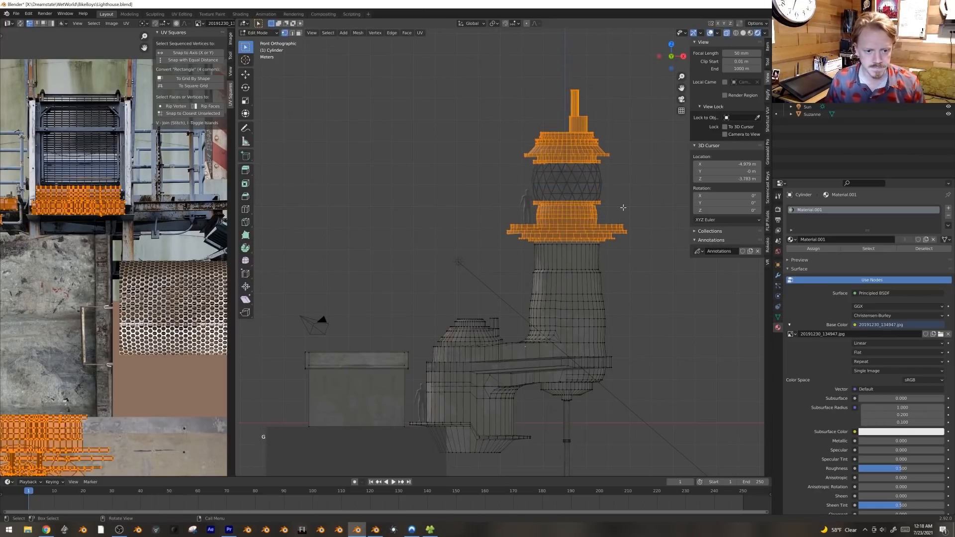
key("g")
right_click(623, 166)
key("g")
middle_click(623, 164)
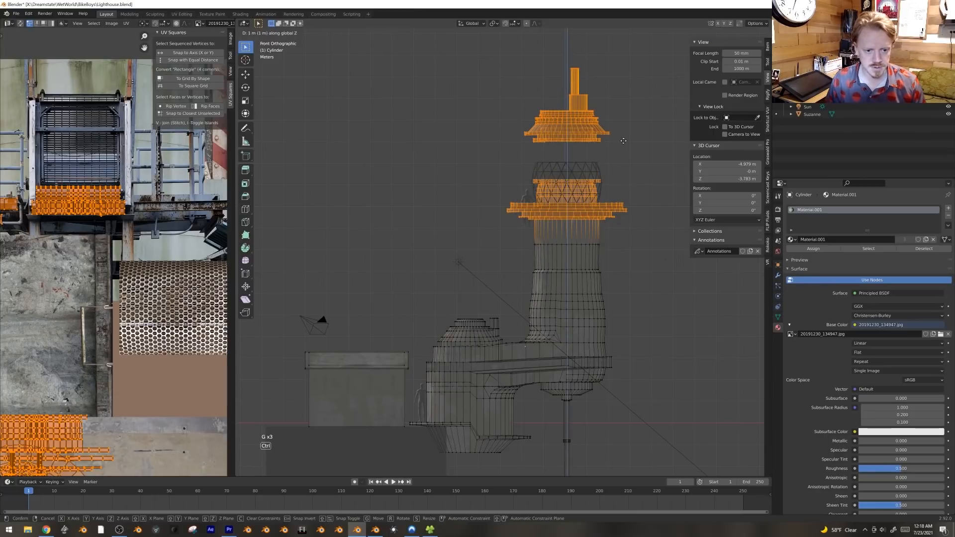
key("Tab")
Step: Select the lattice cage and raise it along Z to sit between the lamp base and the cap
left_click(599, 169)
key("g")
right_click(600, 139)
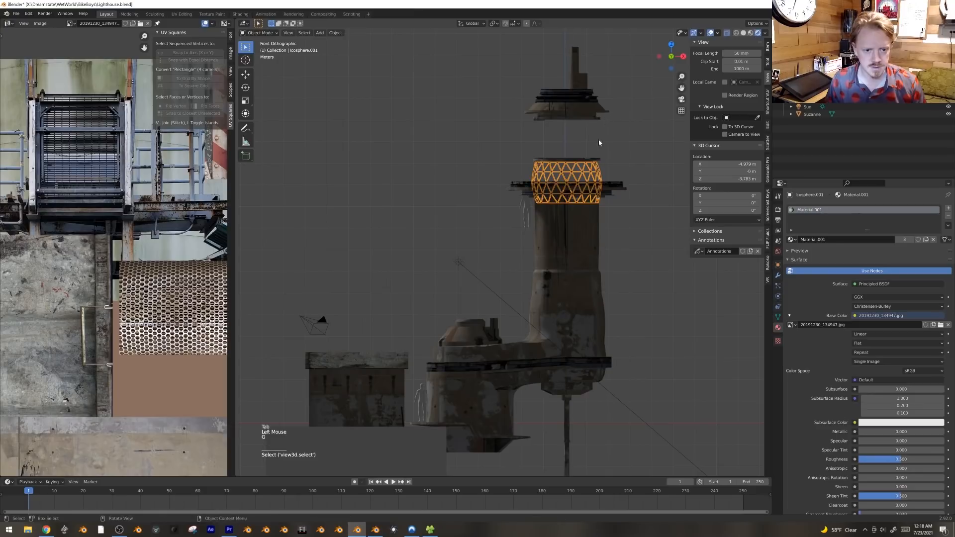
key("b")
left_click_drag(531, 173, 548, 189, "shift")
key("b")
middle_click_drag(567, 267, 583, 285)
key("g")
key("z")
left_click(629, 252)
left_click(592, 235)
Step: Add a loop cut around the stretched top section of the tower shaft, near its lower end
key("Tab")
scroll(592, 234, "up", 2)
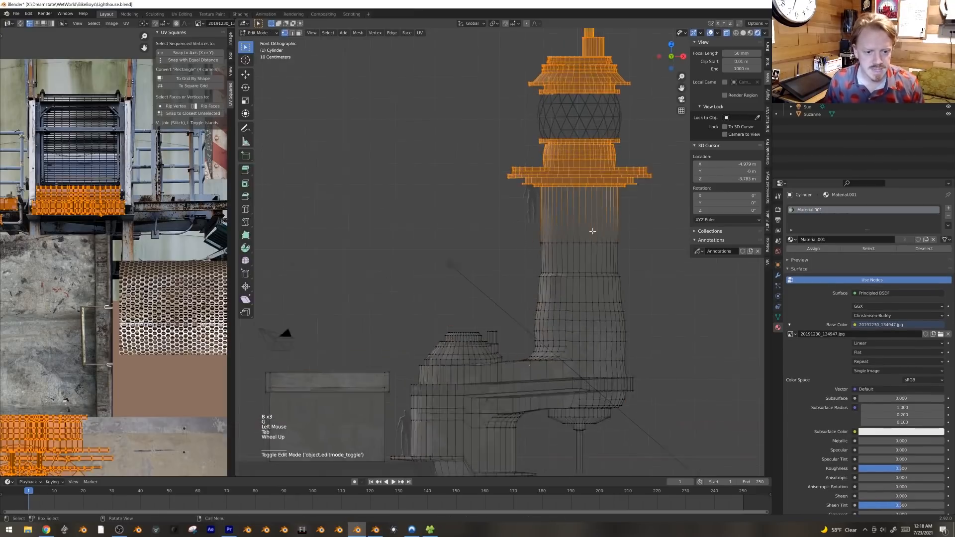
key("ctrl+r")
left_click(641, 203)
left_click(640, 202)
Step: Select the ring of faces directly under the gallery and extrude it inward along its normals
key("3")
left_click(641, 202, "alt")
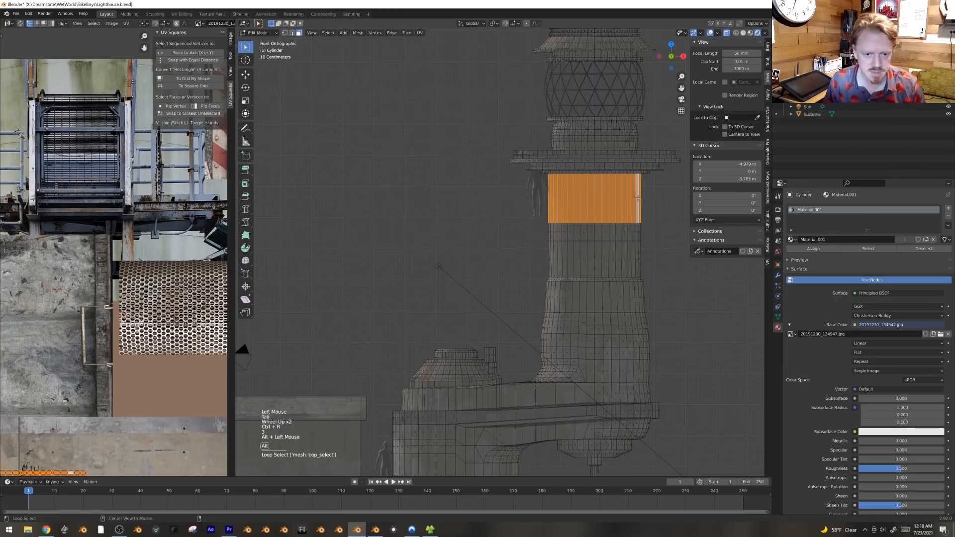
middle_click_drag(640, 202, 634, 215, "shift")
key("alt+e")
left_click(565, 158)
left_click(565, 157)
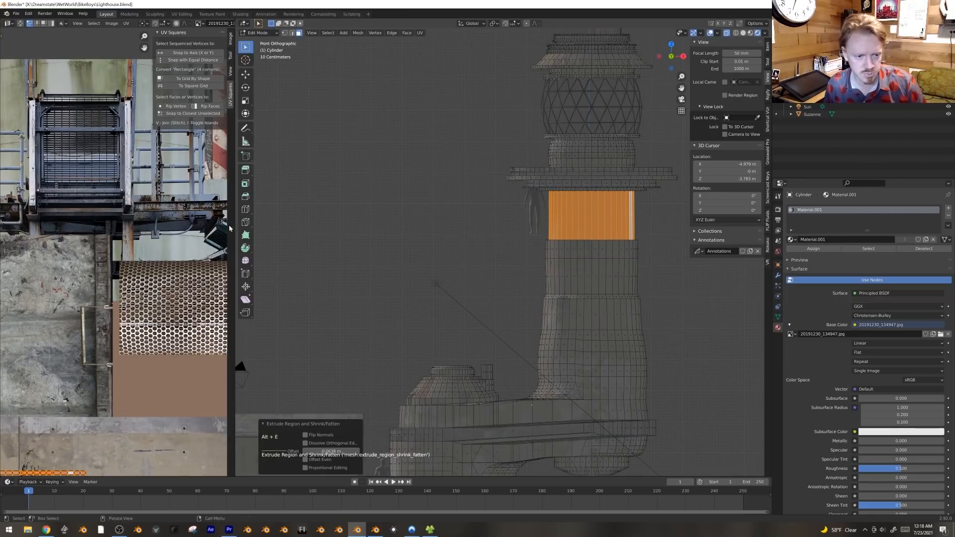
Step: Unwrap the recessed band with Cylinder Projection and shrink its UVs onto the perforated metal area of the texture
scroll(149, 318, "down", 4)
key("u")
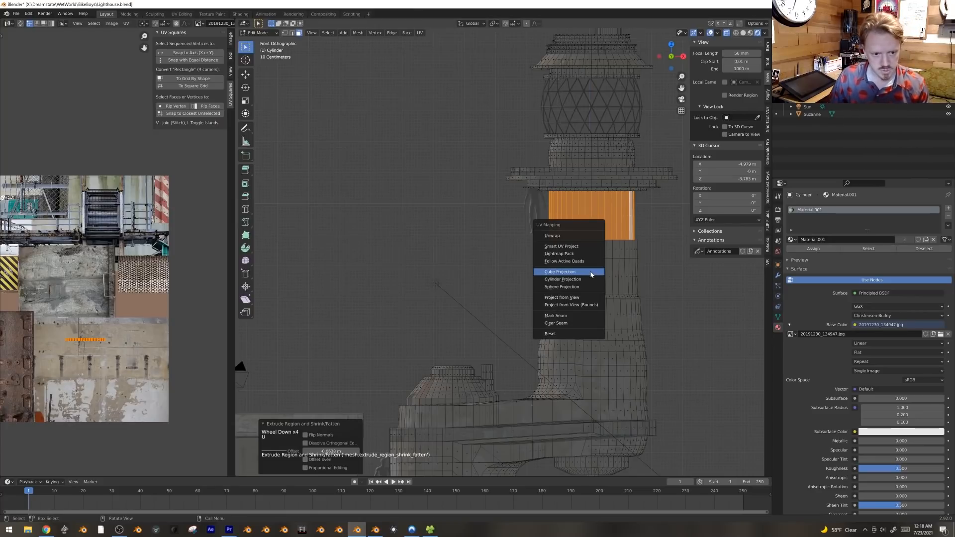
left_click(563, 279)
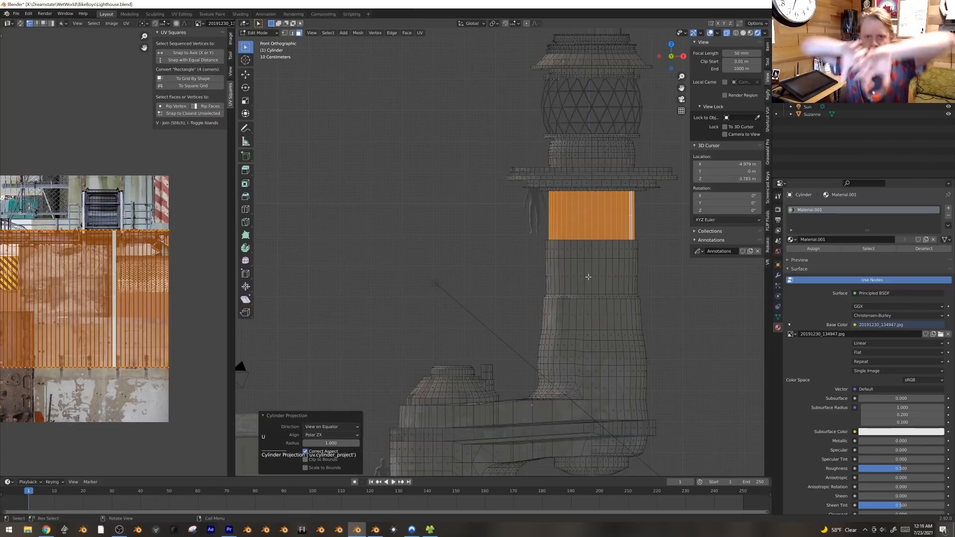
scroll(115, 266, "down", 1)
middle_click_drag(127, 286, 139, 276, "shift")
key("s")
left_click(119, 299)
key("g")
key("s")
left_click(169, 281)
Step: Widen the UV Editor, hide the viewport overlays and stretch the recessed band's UVs along X
scroll(446, 236, "up", 3)
middle_click_drag(445, 237, 481, 265, "shift")
scroll(480, 265, "up", 2)
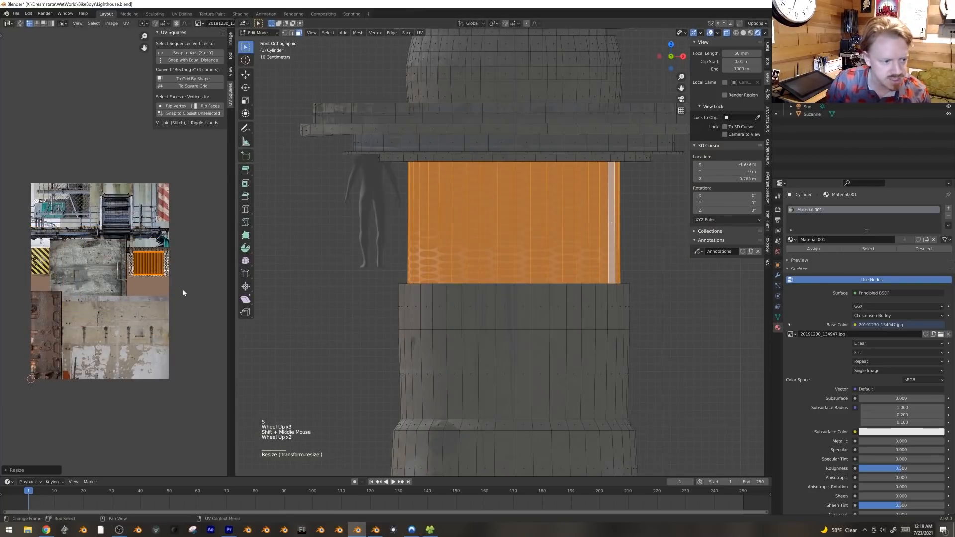
middle_click_drag(223, 273, 195, 270, "shift")
left_click_drag(234, 273, 350, 273)
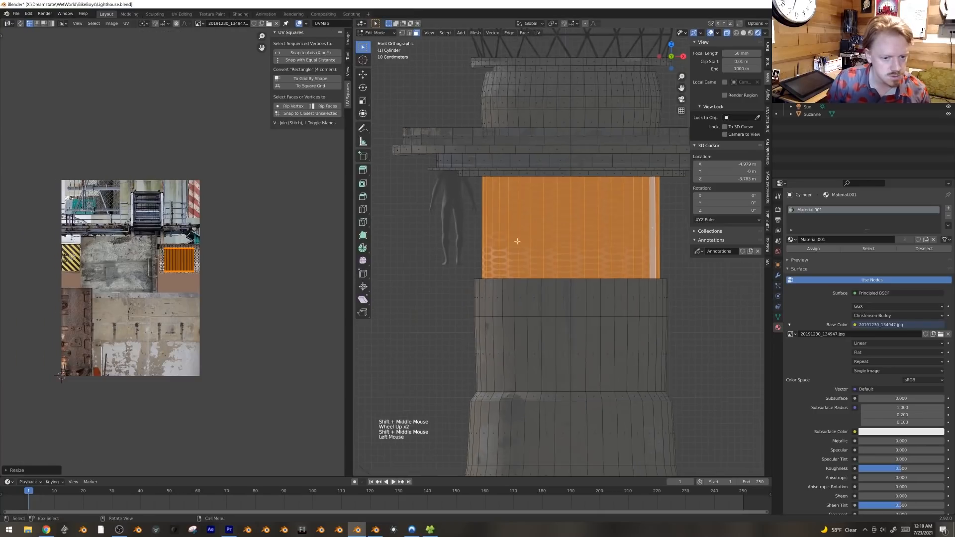
key("shift+alt+z")
scroll(497, 224, "up", 3)
key("s")
key("x")
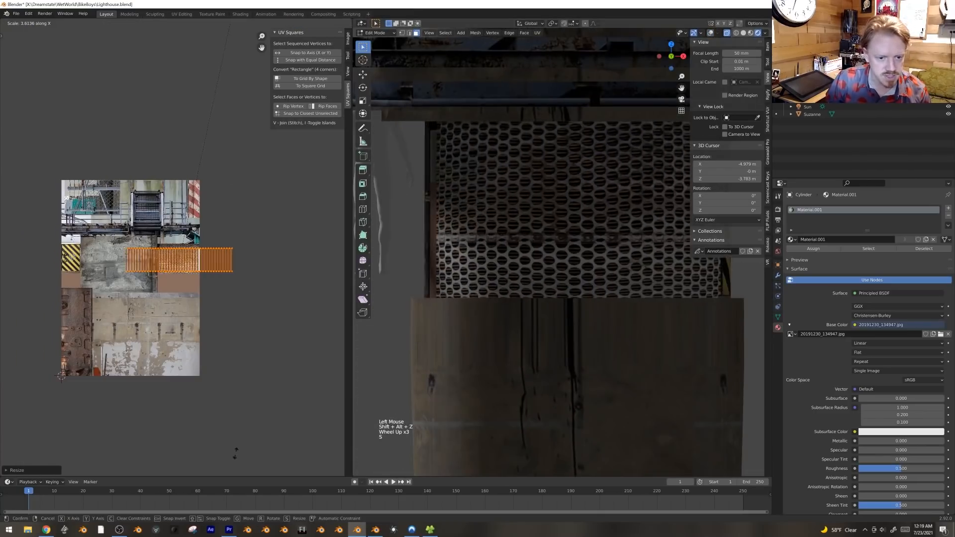
left_click(241, 390)
scroll(241, 390, "up", 3)
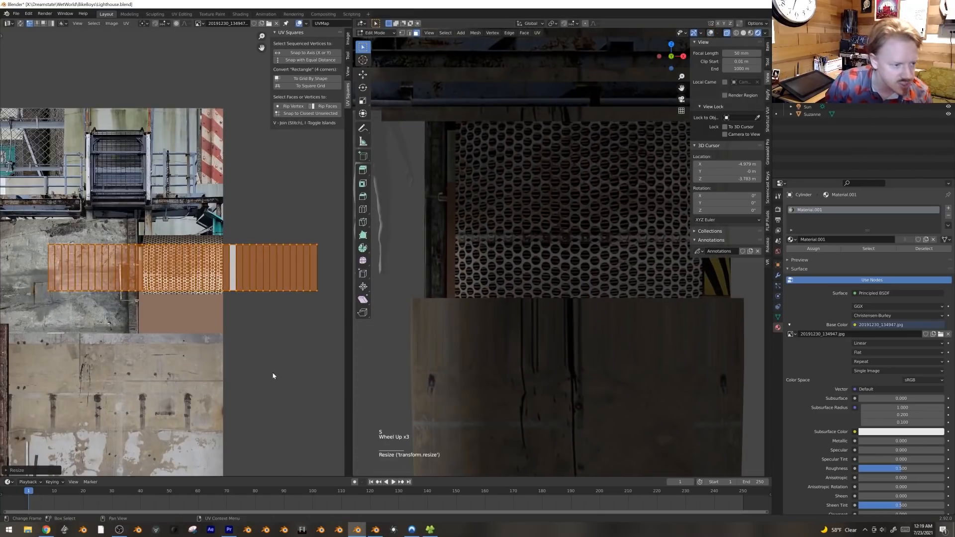
Step: Box-select the UV columns overhanging the concrete, scale them along X and move them onto the perforated metal area
key("alt+a")
key("b")
left_click_drag(166, 340, 167, 341)
key("s")
key("x")
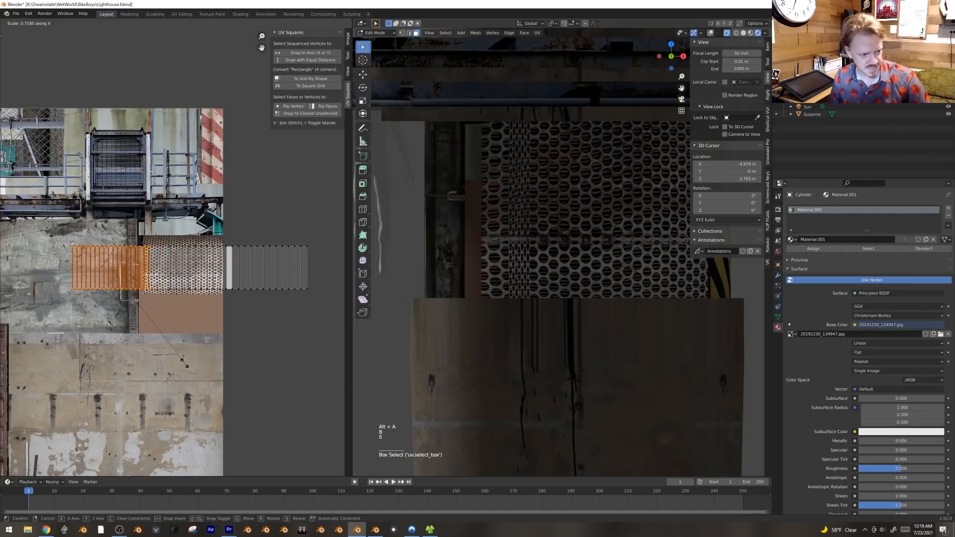
left_click(184, 363)
key("g")
key("x")
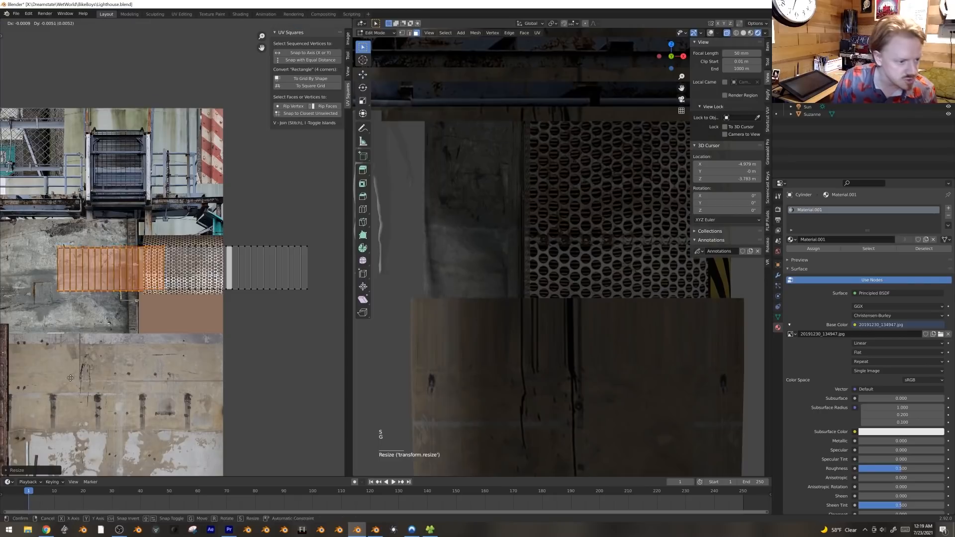
left_click(171, 301)
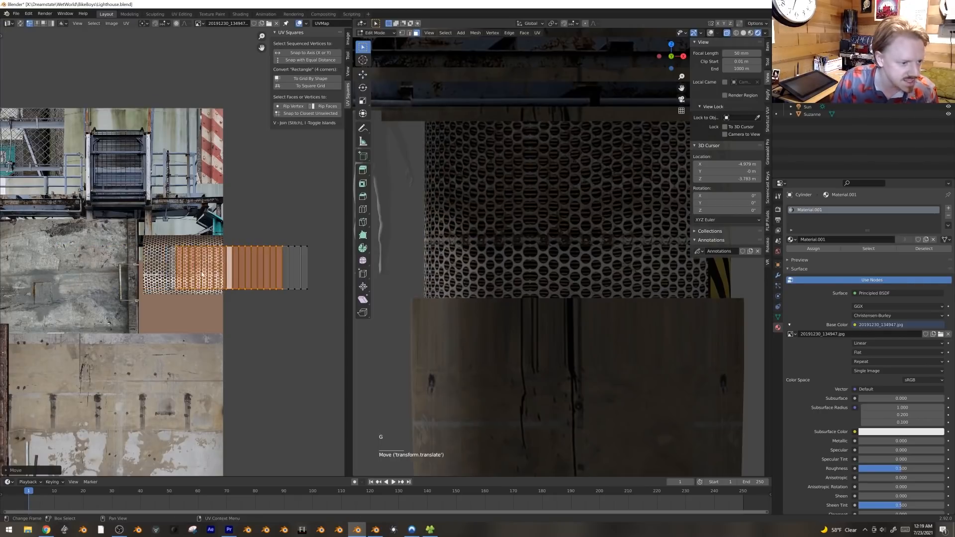
Step: Select the UV columns at the far end beyond the texture and squeeze them along X
left_click(309, 250)
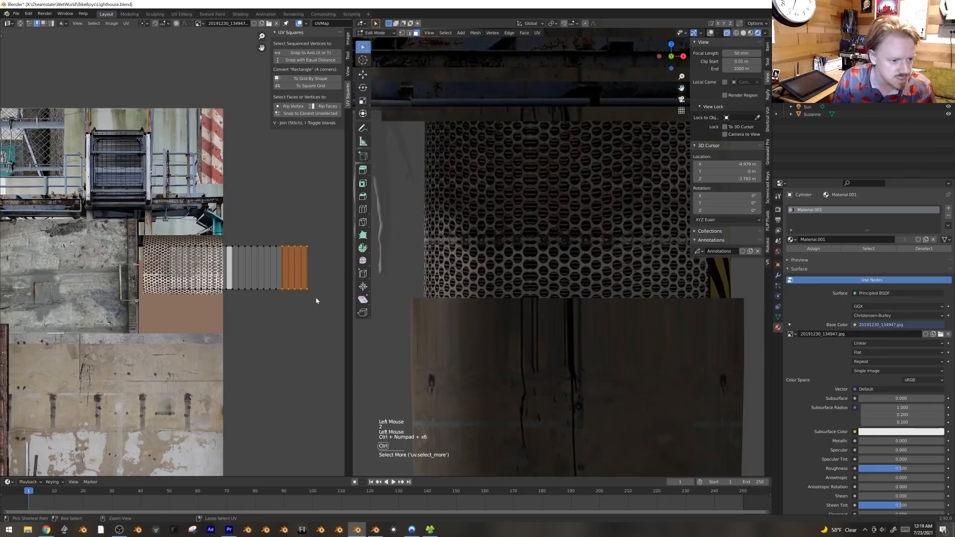
key("s")
key("x")
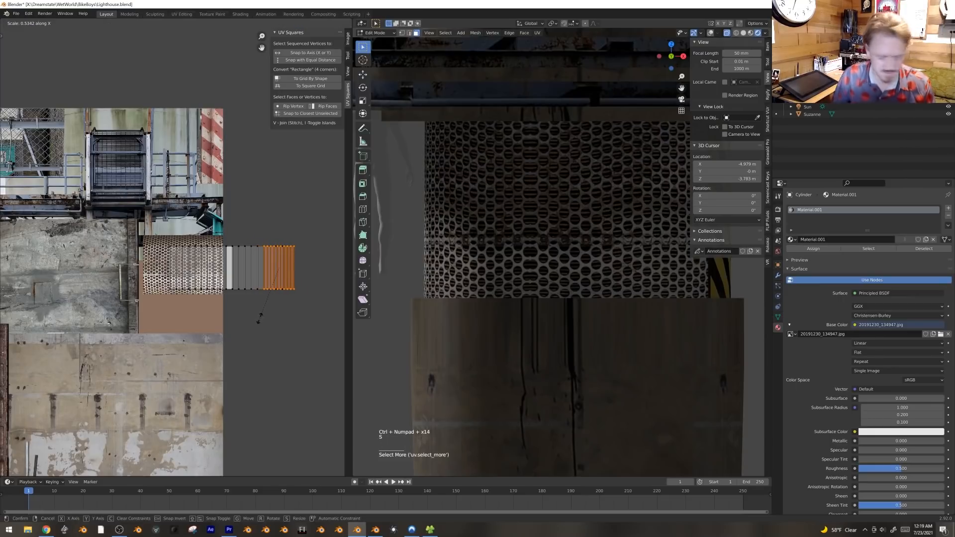
left_click(259, 318)
Step: Shrink, move and slightly rotate the band's linked UVs to fit inside the perforated metal area
key("g")
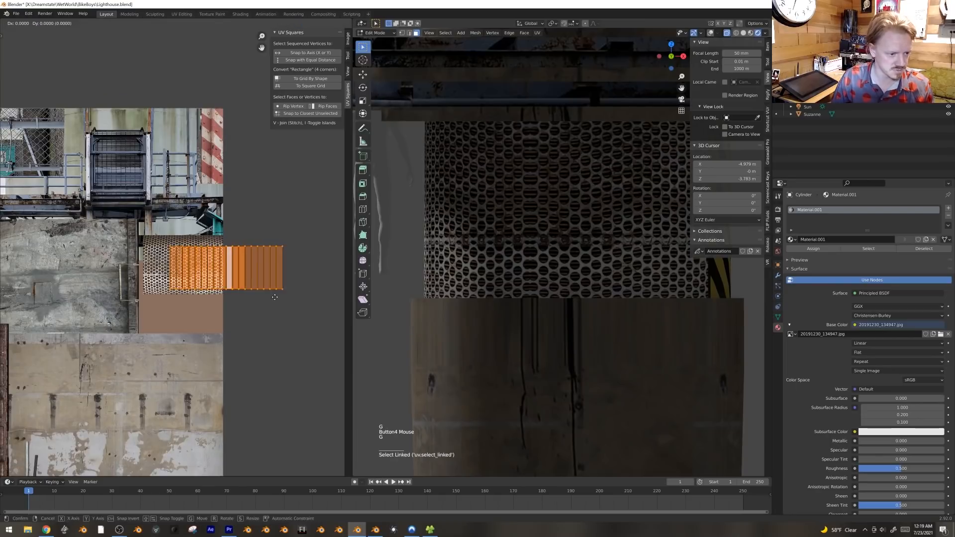
left_click(254, 300)
key("s")
key("g")
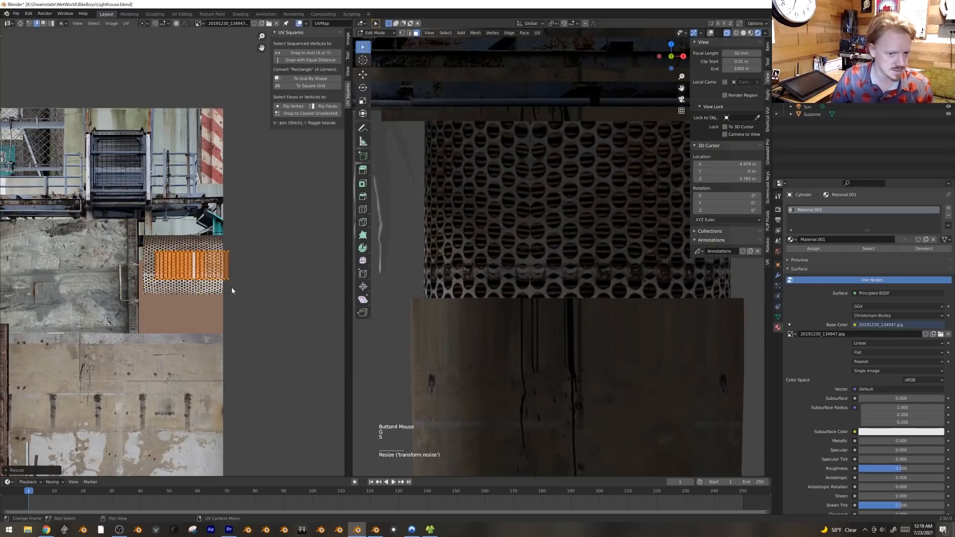
key("r")
left_click(263, 291)
key("g")
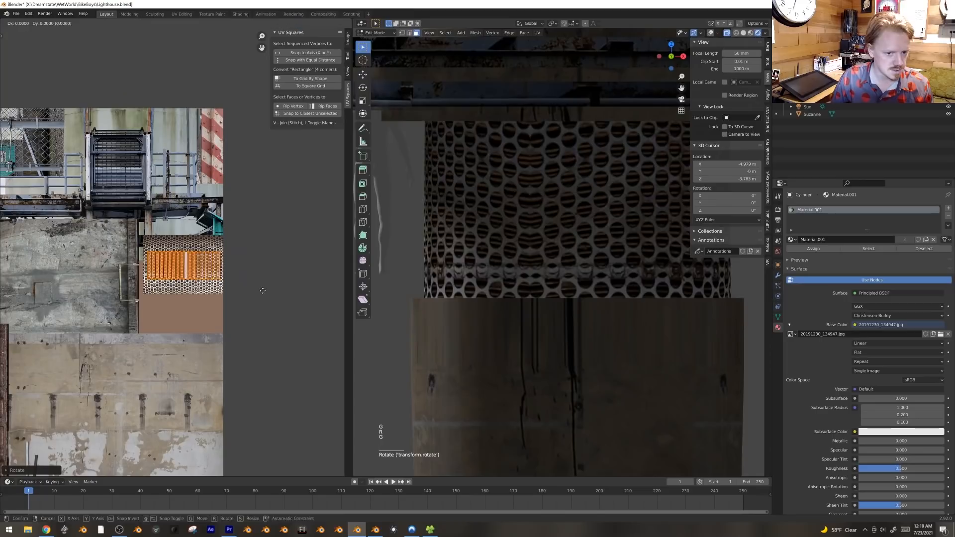
left_click(266, 291)
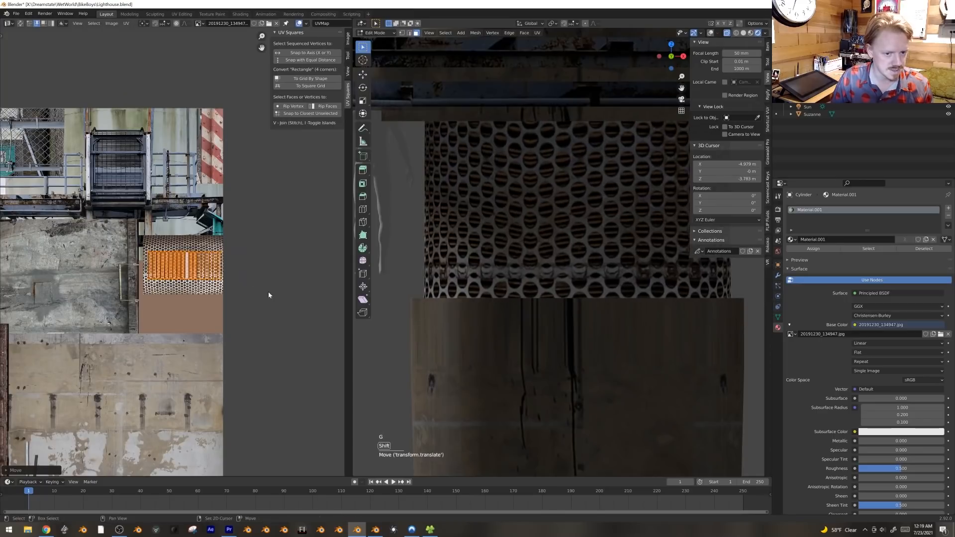
Step: Inspect the perforated band on the tower in Object Mode, and return to mesh editing with the overlays shown
scroll(585, 223, "down", 4)
scroll(585, 224, "down", 4)
key("Tab")
middle_click_drag(604, 262, 605, 289)
key("Tab")
key("KP_1")
key("shift+alt+z")
scroll(587, 278, "up", 4)
Step: Duplicate the ledge's face ring below the perforated band, scale it outward and lower it about 0.09 m along Z
key("2")
left_click(639, 329, "alt")
key("3")
left_click(646, 329, "alt")
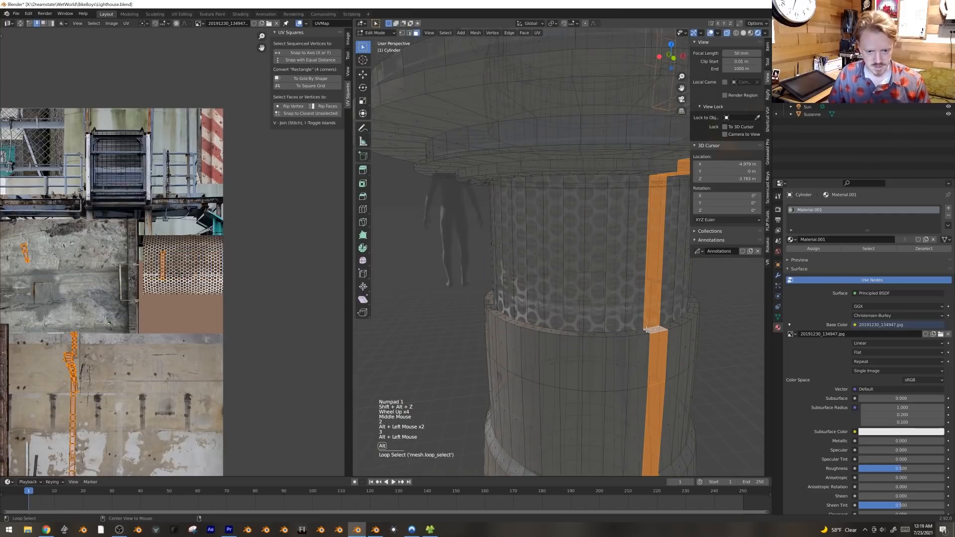
left_click(646, 330, "alt")
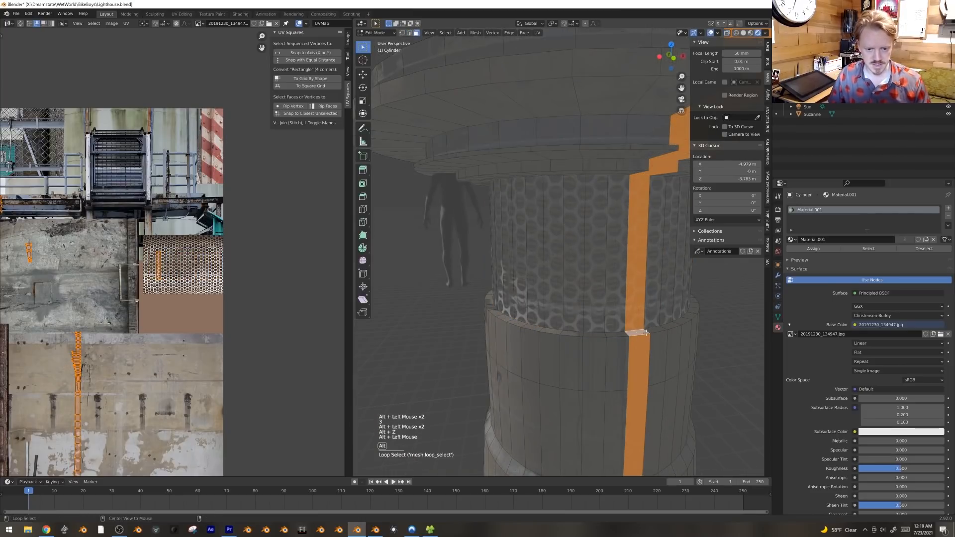
left_click(645, 332, "alt")
middle_click_drag(645, 332, 594, 289, "shift")
key("shift+d")
key("s")
left_click(674, 340)
key("g")
key("z")
left_click(663, 337)
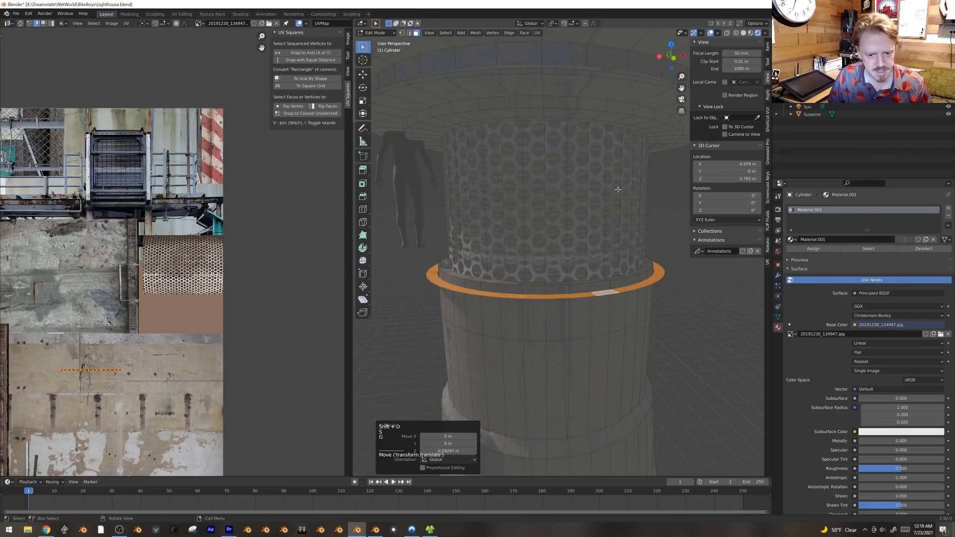
Step: Extrude the duplicated ring upward into a collar around the shaft and select its linked faces
key("alt+s")
right_click(633, 273)
key("e")
left_click(636, 255)
key("ctrl+l")
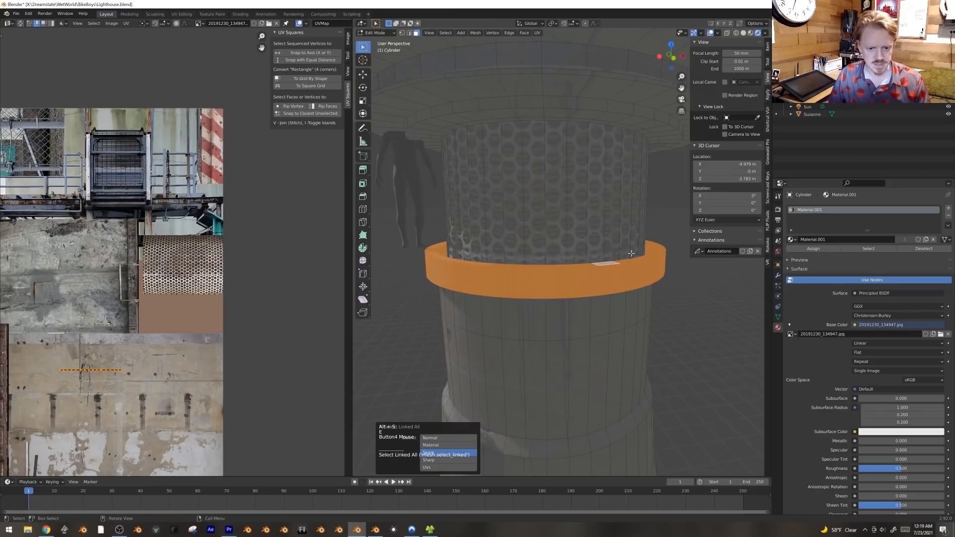
Step: Select the collar's top face ring and reduce it with Checker Deselect to 3 deselected and 1 selected
left_click(657, 253, "alt")
middle_click_drag(658, 254, 666, 271)
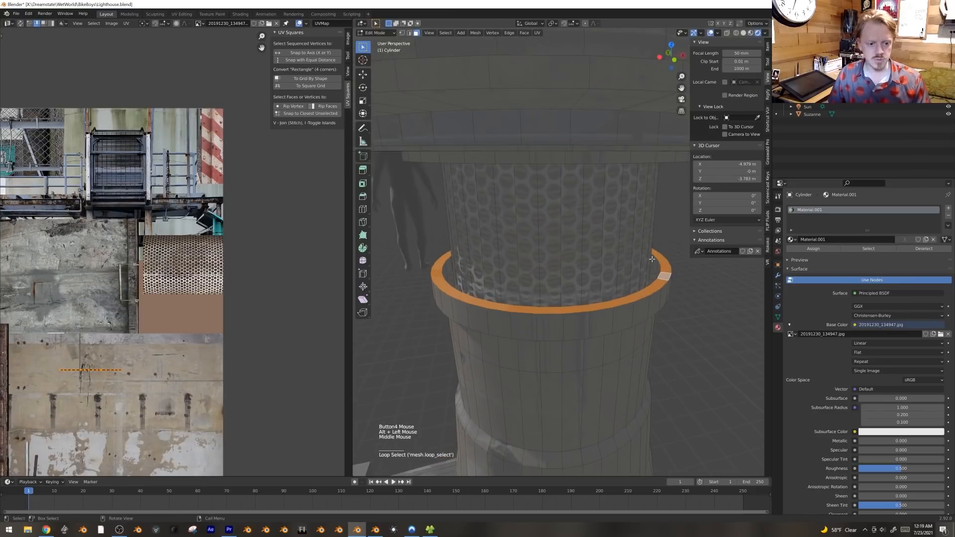
key("ctrl+l")
left_click(668, 272, "alt")
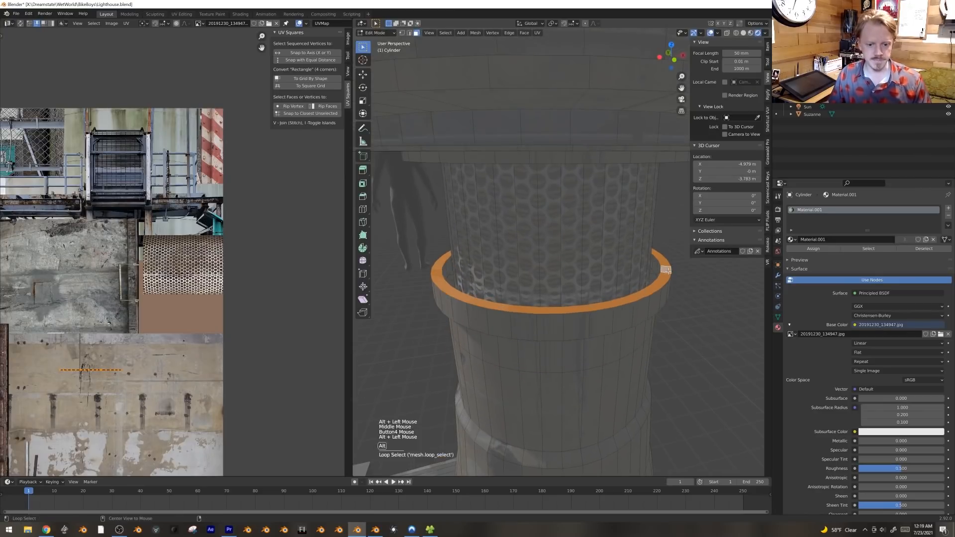
left_click(446, 32)
left_click(475, 93)
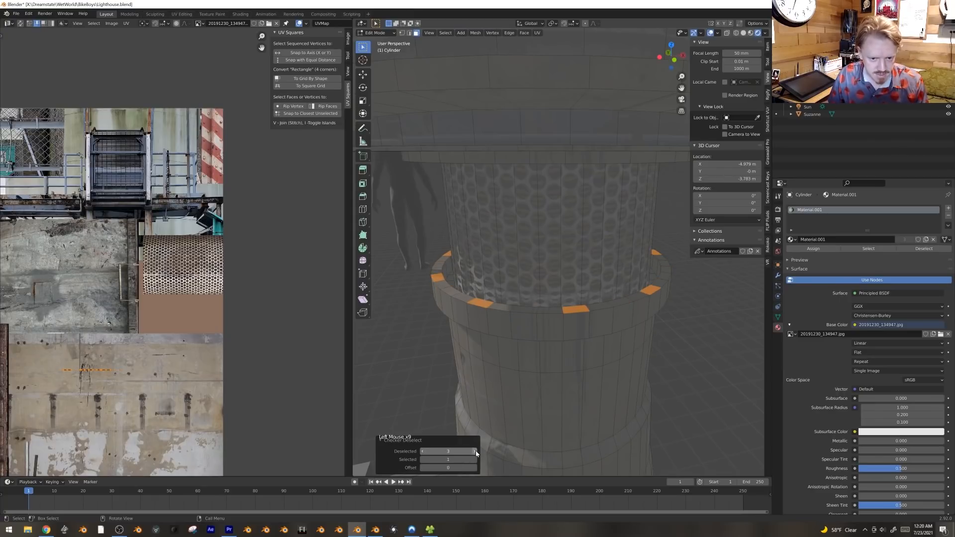
Step: Extrude the spaced collar faces slightly upward along their normals and scale each end face to 0.64
key("alt+e")
left_click(664, 362)
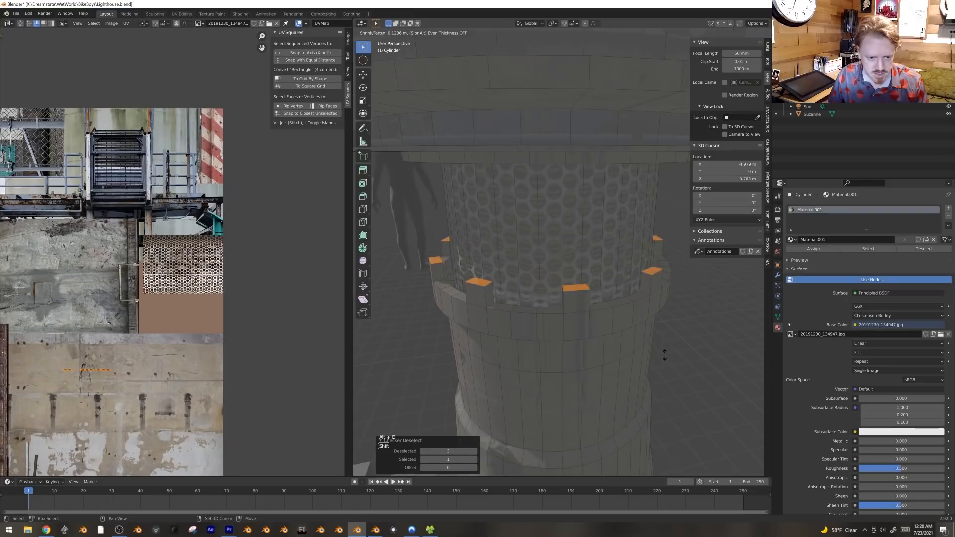
left_click(667, 357)
key("alt+e")
left_click(668, 357)
right_click(661, 349)
key("alt+e")
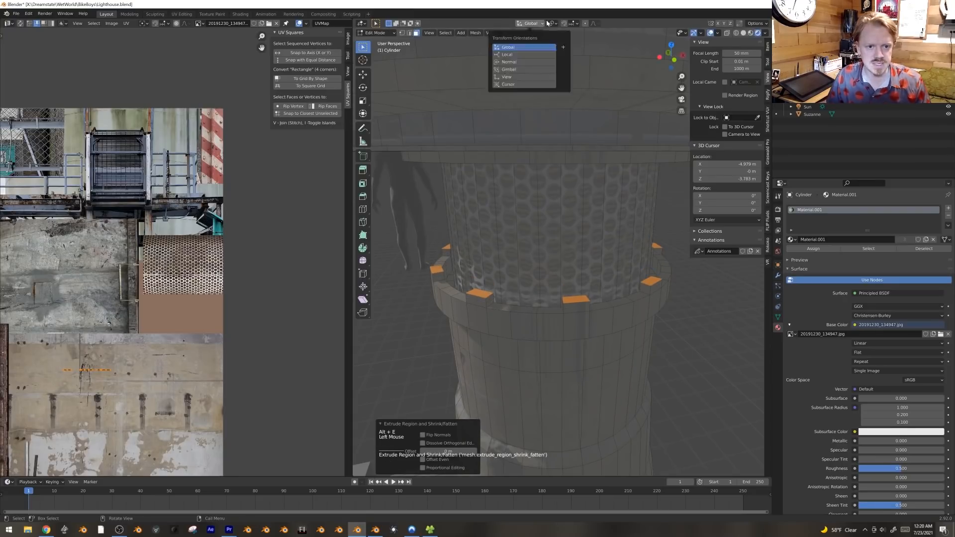
left_click(589, 42)
key("s")
left_click(516, 164)
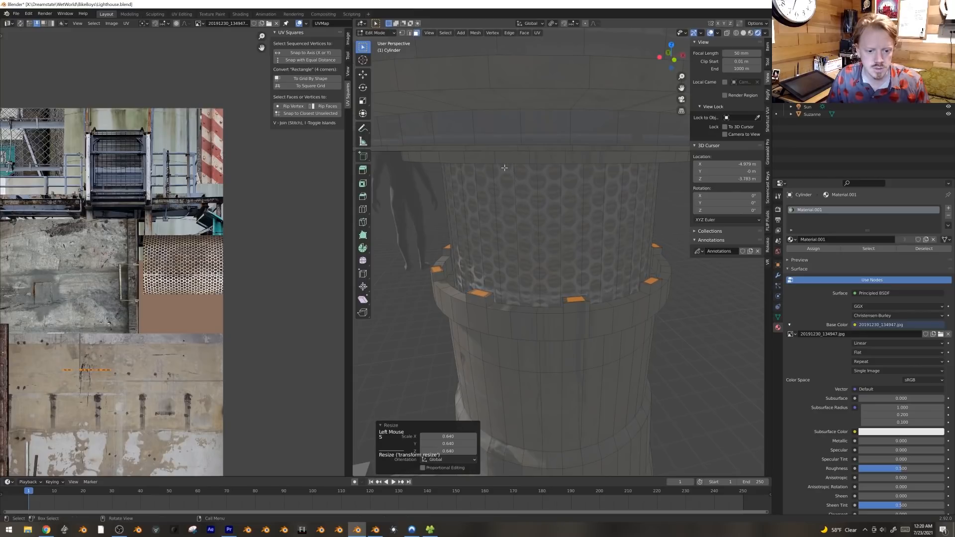
Step: Extrude the small collar faces upward about 1.2 m into posts along the perforated band and check them in Object Mode
scroll(602, 289, "down", 1)
middle_click_drag(607, 297, 609, 282)
key("e")
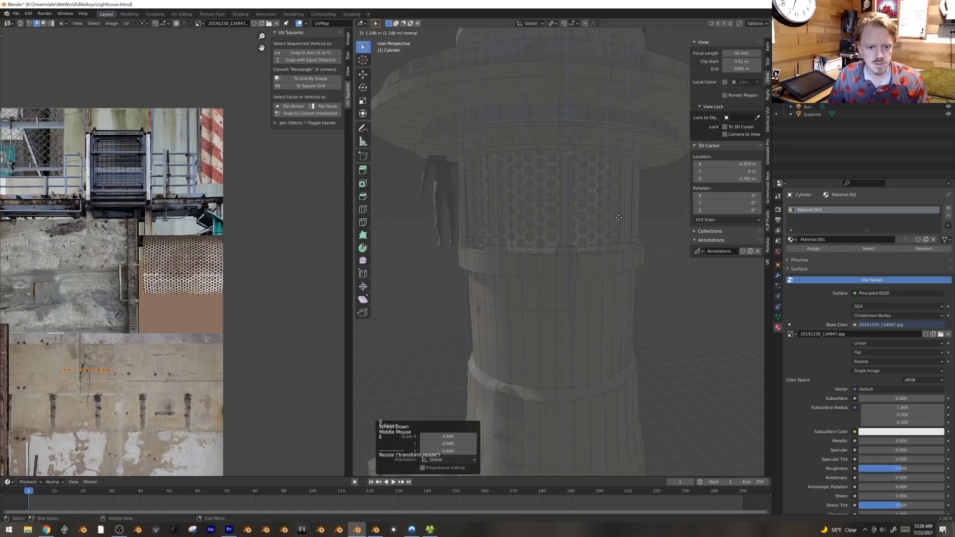
left_click(621, 206)
key("Tab")
scroll(614, 268, "down", 3)
middle_click_drag(614, 271, 586, 270)
Step: Select the wide platform's underside face ring, apply Checker Deselect, and extrude the remaining faces along their normals
key("Tab")
scroll(607, 200, "up", 2)
left_click(621, 130, "alt")
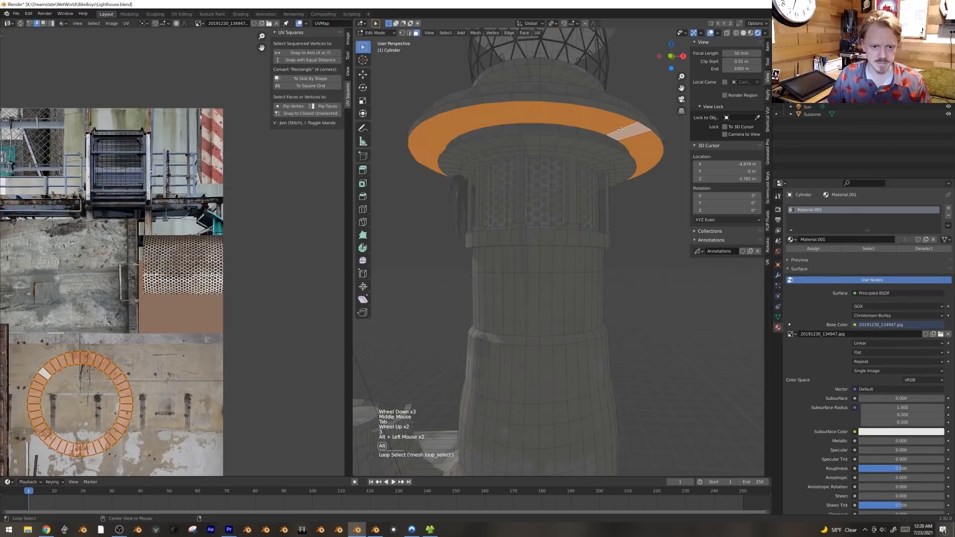
left_click(452, 34)
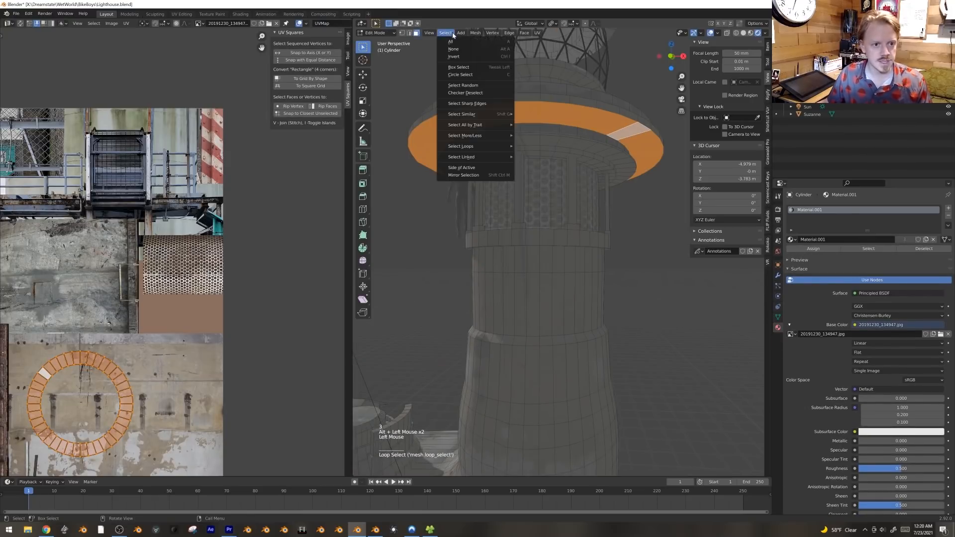
left_click(481, 94)
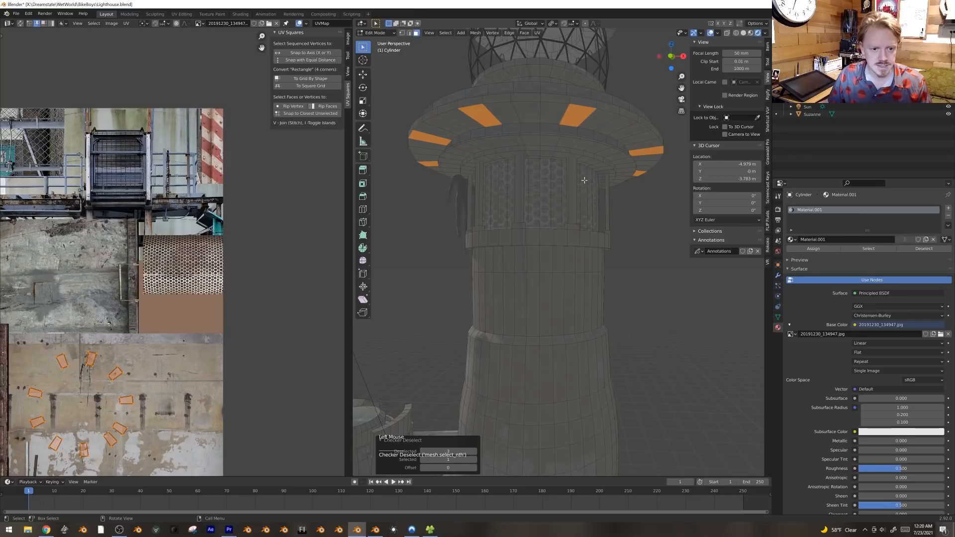
key("alt+e")
left_click(596, 114)
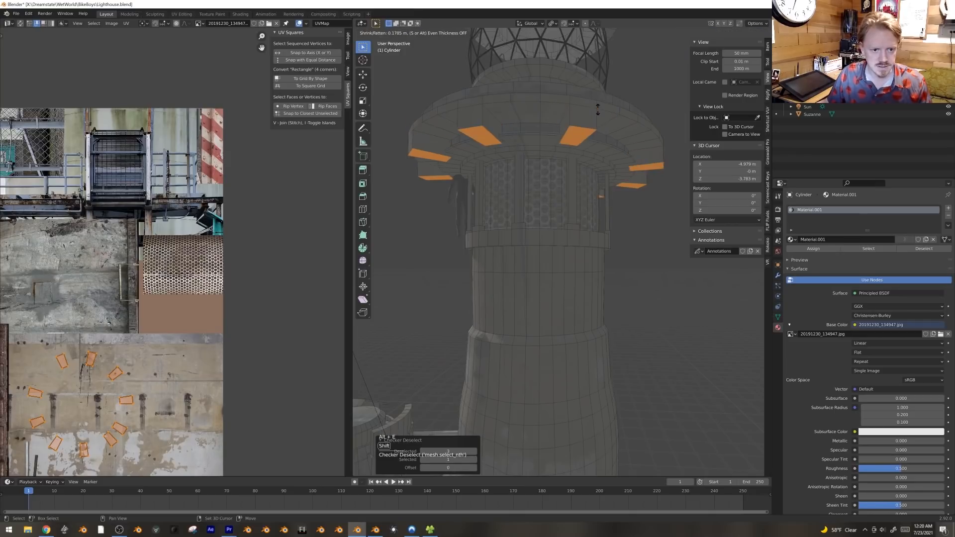
left_click(626, 95)
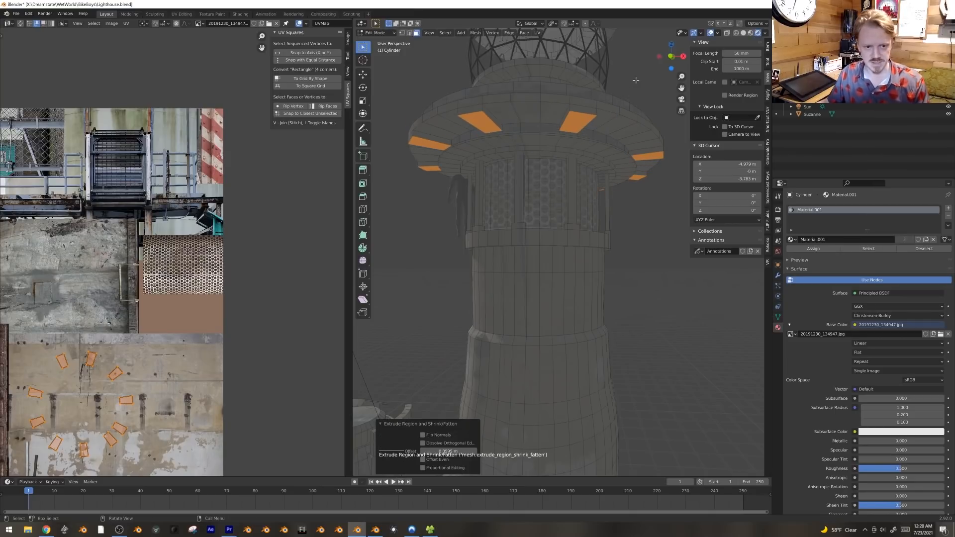
Step: Inset the underside block faces by about 0.056 m and extrude them further along their normals into brackets
key("i")
left_click(635, 81)
key("alt+e")
left_click(631, 82)
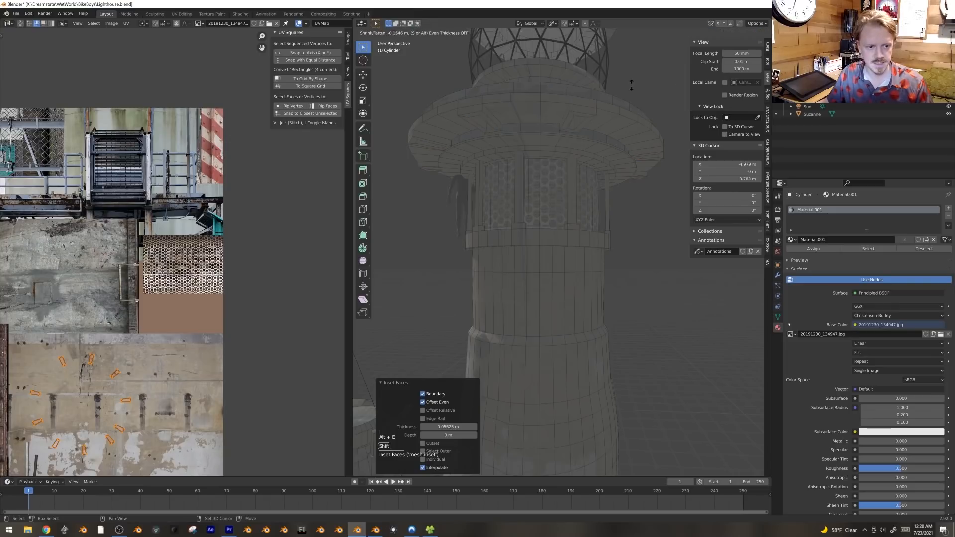
left_click(632, 80)
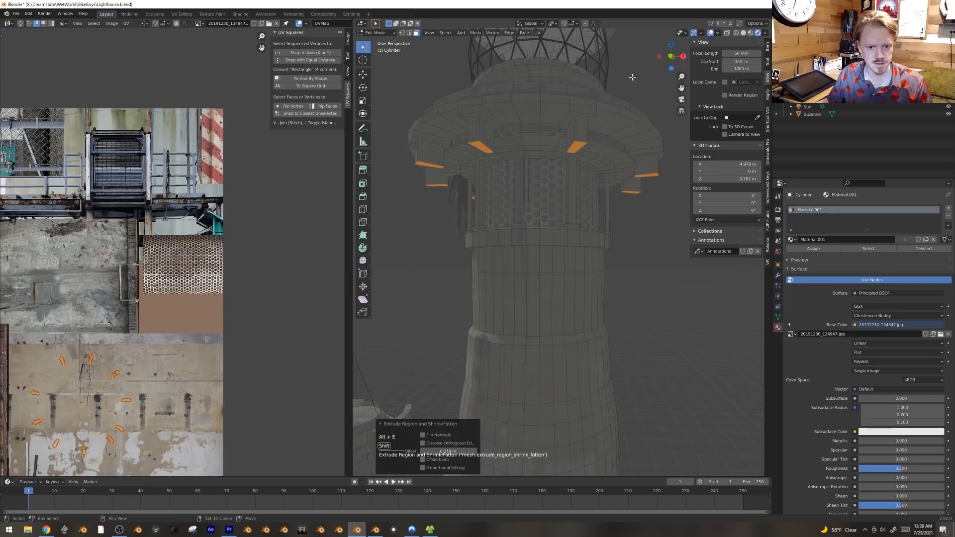
Step: In see-through bottom view, circle-select so that only the inner vertices of each bracket's end face stay selected
key("1")
key("alt+z")
key("KP_7")
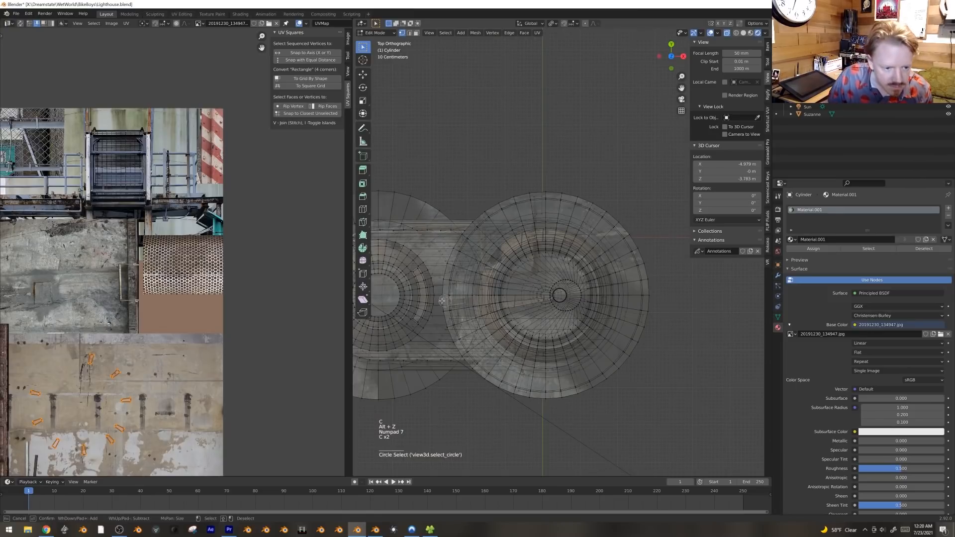
key("ctrl+KP_7")
key("c")
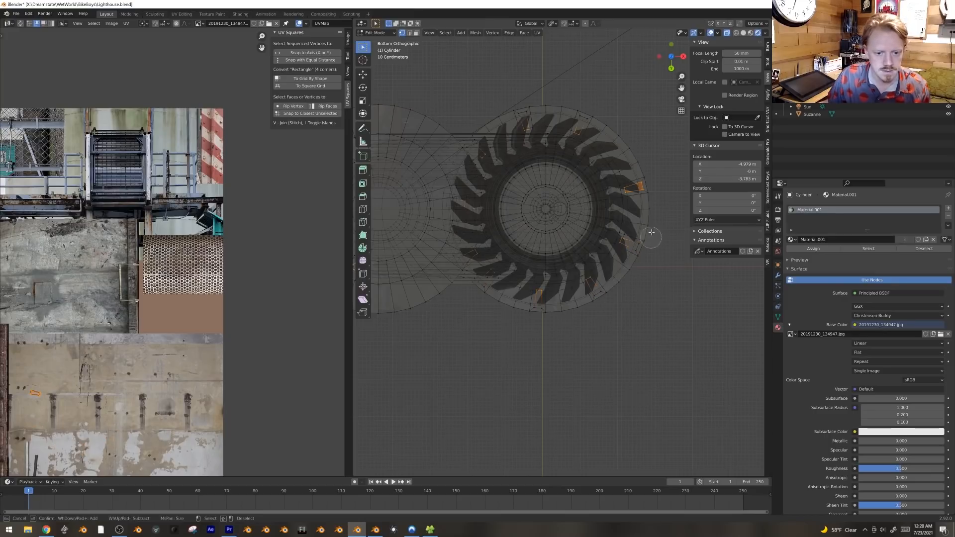
middle_click_drag(530, 106, 526, 176)
key("s")
right_click(592, 190)
middle_click_drag(585, 171, 672, 222, "shift")
scroll(614, 181, "up", 1)
key("s")
right_click(675, 223)
Step: Set the pivot to Individual Origins, scale the selected bracket vertices, and check the brackets in Object Mode
left_click(552, 23)
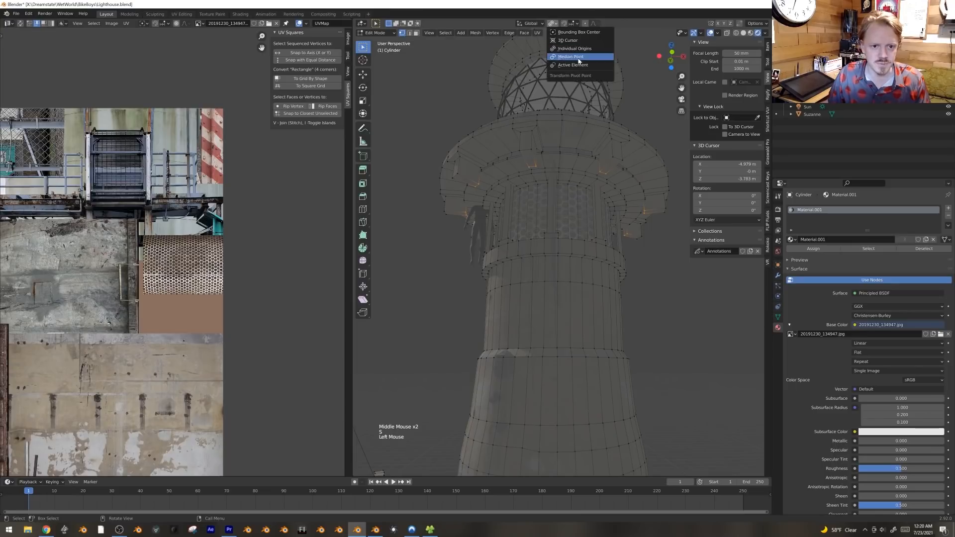
left_click(567, 48)
key("s")
left_click(660, 91)
key("Tab")
middle_click_drag(602, 135, 595, 192)
Step: Duplicate the platform's outer rim face ring and lower the copy along Z beneath the platform
key("Tab")
key("3")
middle_click(657, 234, "alt")
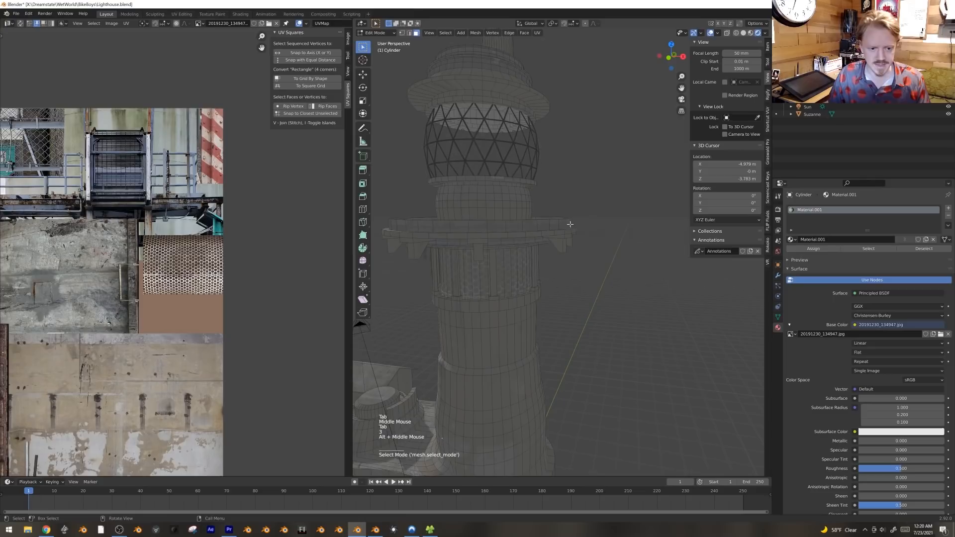
left_click(510, 236, "alt")
key("KP_1")
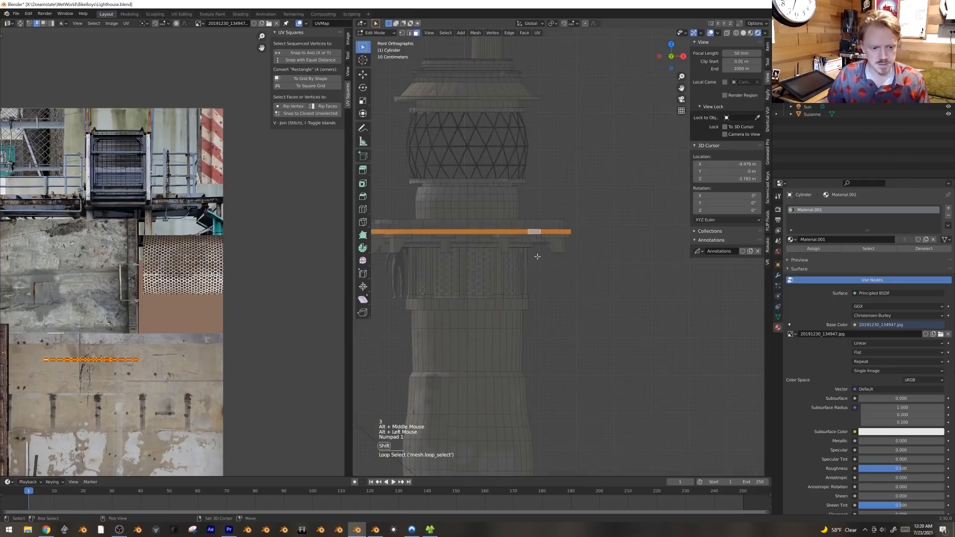
middle_click_drag(547, 249, 622, 279, "shift")
key("shift+d")
right_click(622, 278)
key("g")
key("z")
left_click(632, 304)
Step: Flatten the duplicated ring along Z into a thin strip and lower it about 0.04 m
key("s")
key("z")
left_click(555, 291)
key("g")
key("z")
left_click(555, 293)
Step: Scale the thin ring to 0.971 and extrude it about 0.07 m outward along its normals
middle_click_drag(554, 294, 646, 278)
key("s")
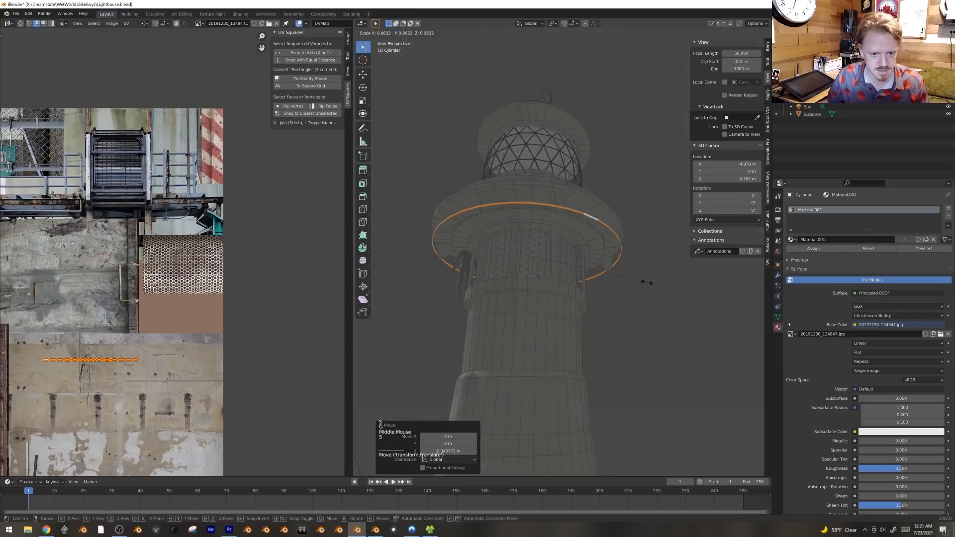
left_click(648, 283)
key("alt+e")
left_click(648, 283)
key("shift")
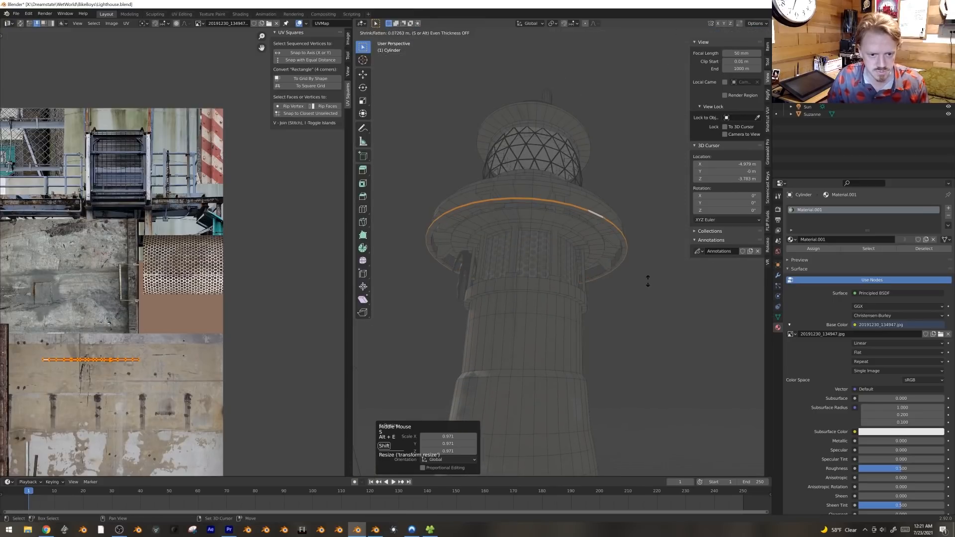
left_click(648, 283)
Step: Select the thin rail ring's top face loop and apply Checker Deselect with 3 deselected and 1 selected
middle_click_drag(647, 283, 633, 316)
scroll(668, 304, "up", 3)
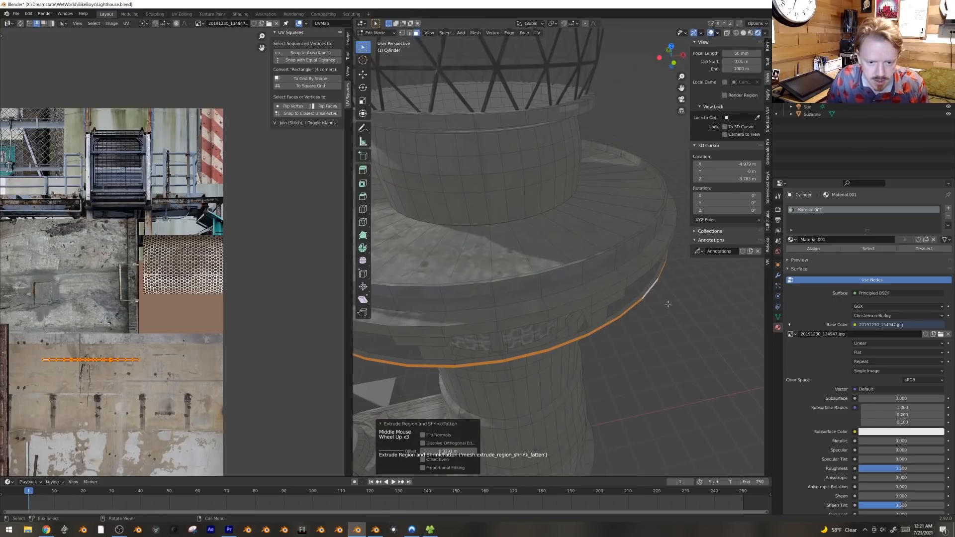
left_click(641, 297, "alt")
left_click(640, 297, "alt")
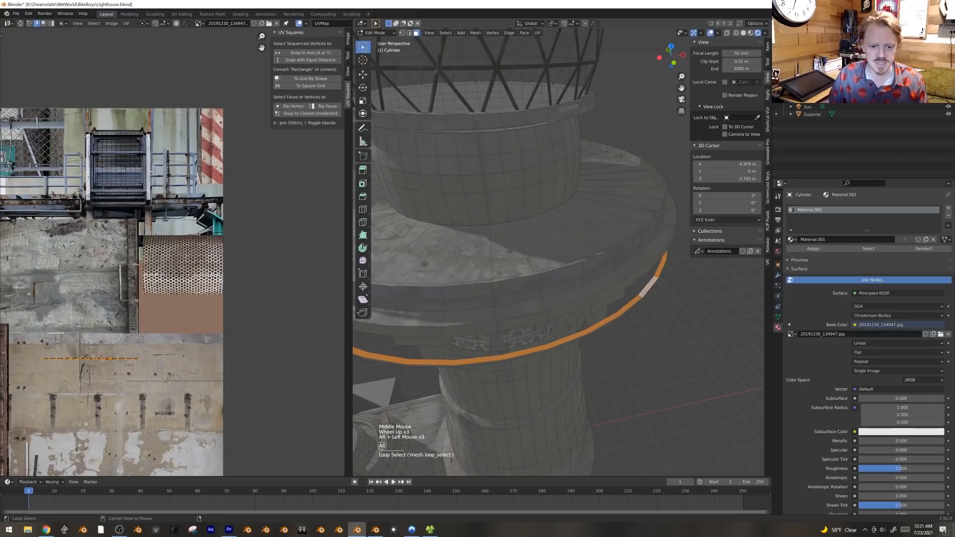
left_click(445, 33)
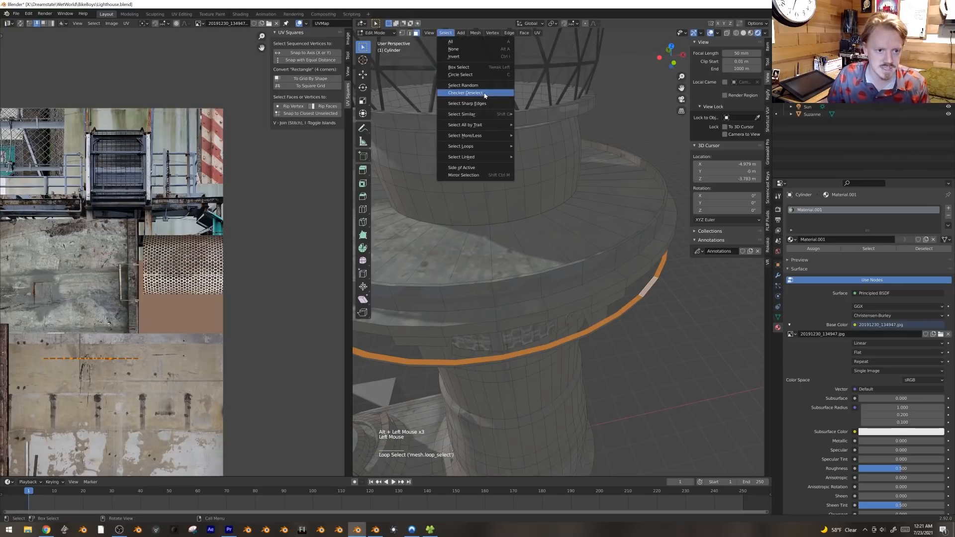
left_click(465, 92)
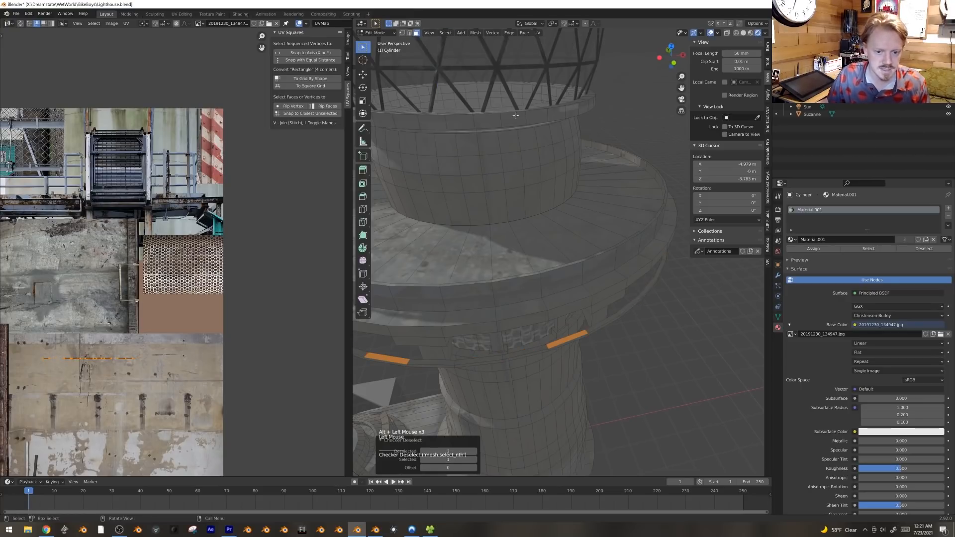
Step: Set the transform orientation to Normal and extrude the spaced rail faces about 0.047 m along their normals
left_click(551, 24)
left_click(531, 24)
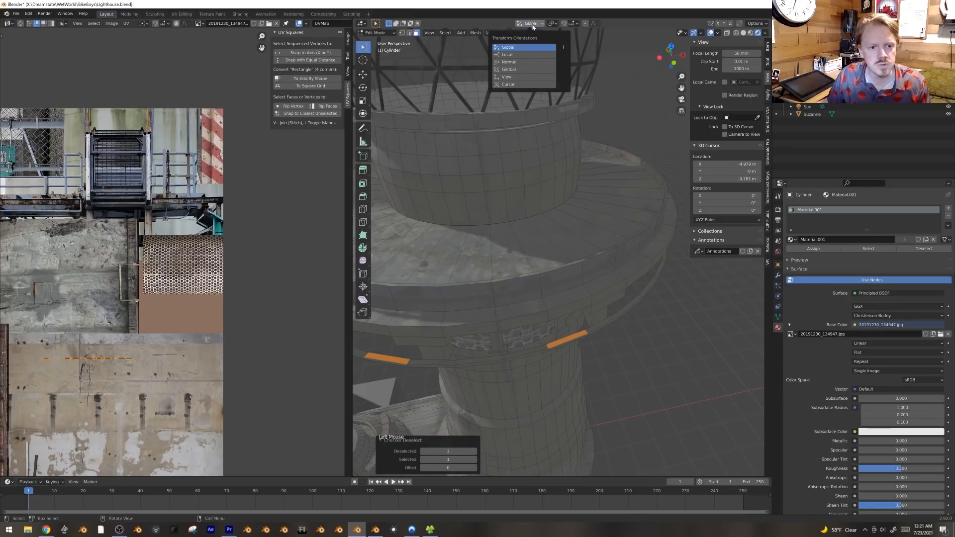
left_click(524, 64)
scroll(482, 172, "down", 3)
scroll(482, 173, "up", 1)
key("alt+e")
left_click(485, 180)
left_click(449, 135)
Step: Set the pivot to Individual Origins and scale each spaced rail face to 0.185 along its normal Y axis
key("s")
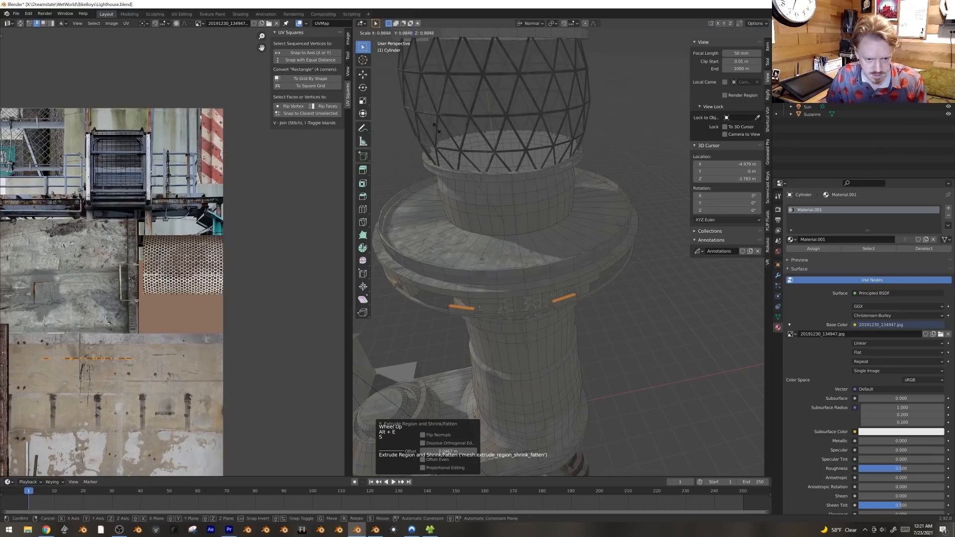
left_click(551, 24)
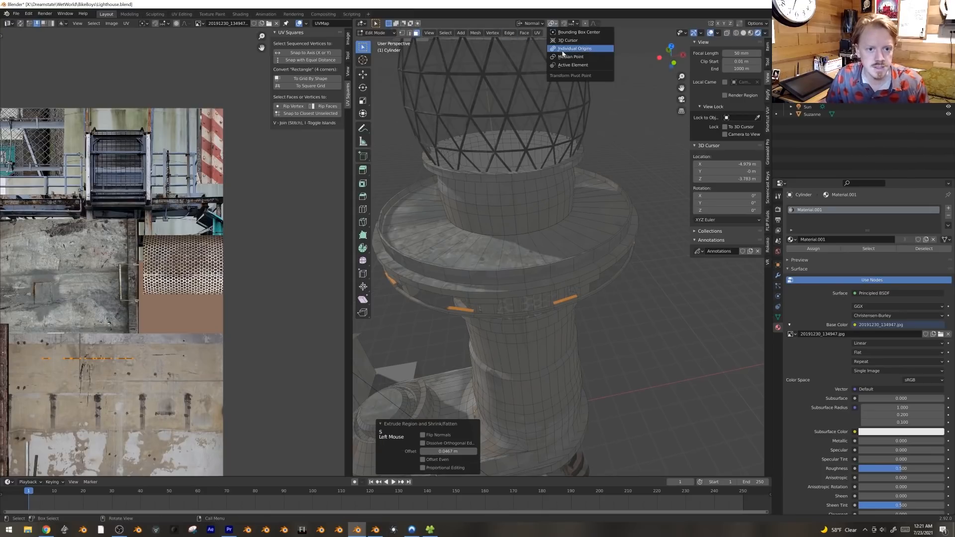
left_click(562, 49)
middle_click_drag(552, 149, 481, 206)
key("s")
key("s")
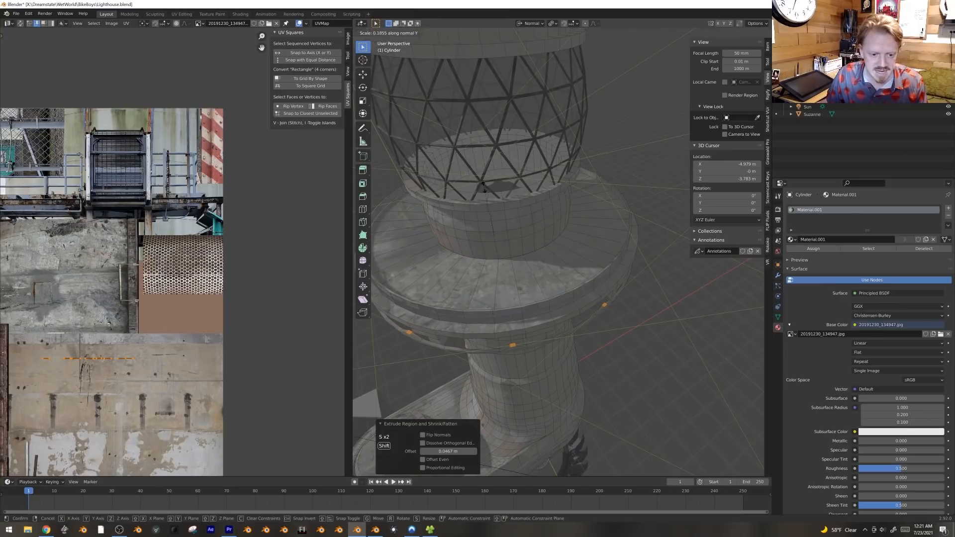
left_click(483, 187)
Step: Extrude the narrowed rail faces upward along their normals in two stages to form small posts
middle_click_drag(484, 187, 592, 263)
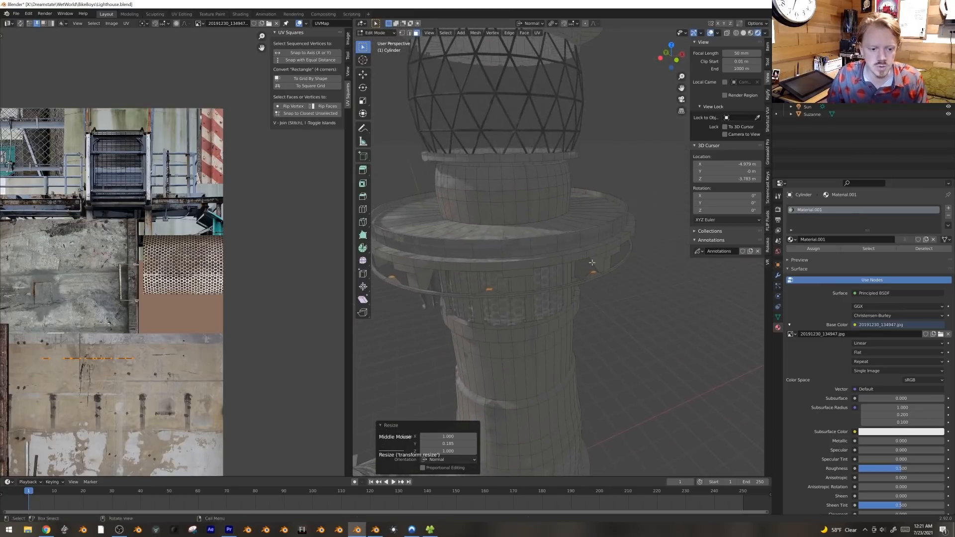
key("alt+e")
left_click(633, 269)
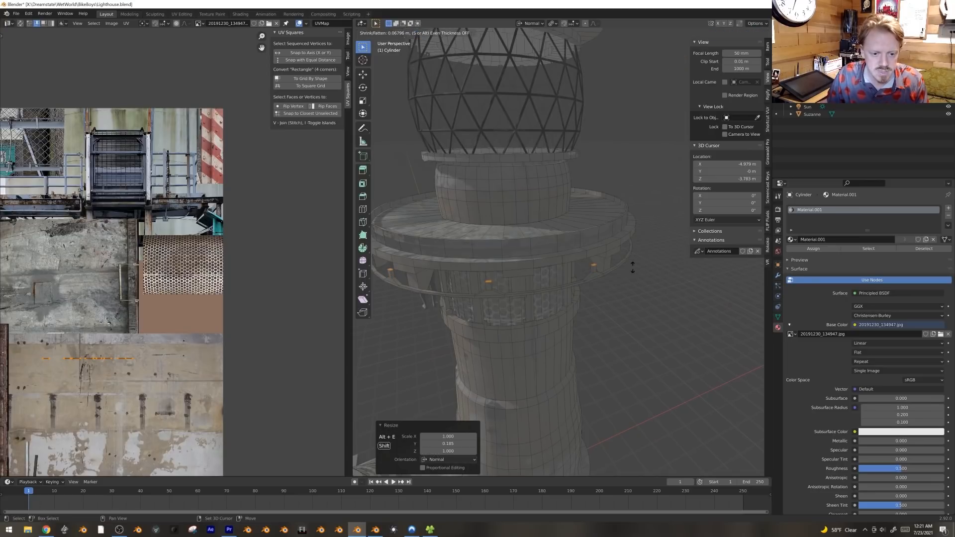
left_click(633, 269)
key("alt+e")
left_click(633, 267)
left_click(634, 254)
Step: Scale the post tops outward to 1.088 about the Median Point and extrude them about 0.2 m
left_click(550, 33)
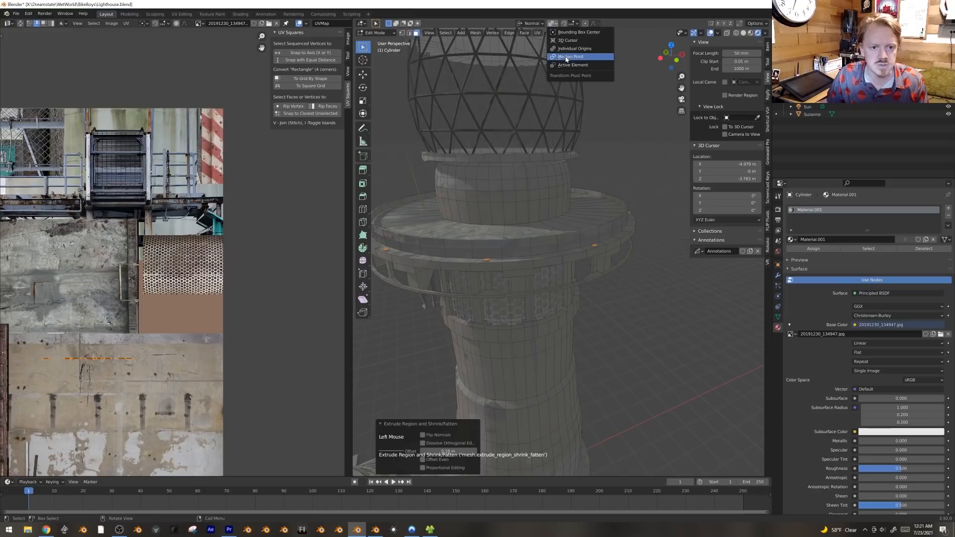
key("s")
left_click(611, 125)
scroll(612, 126, "down", 2)
middle_click_drag(612, 126, 611, 209)
scroll(604, 207, "up", 1)
key("e")
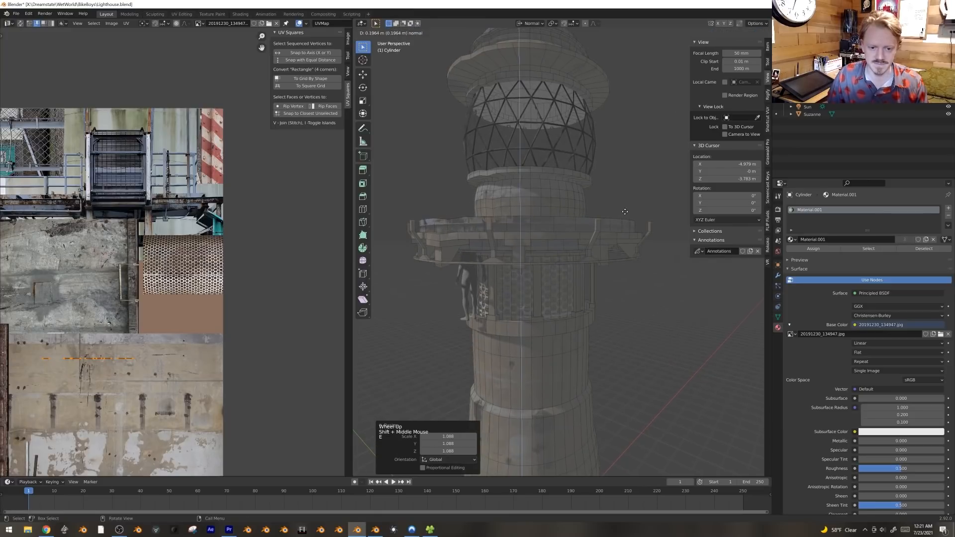
left_click(625, 214)
Step: Grow the selection around the post tops and move them about -0.18 m along Z
key("ctrl+KP_Add")
key("g")
key("z")
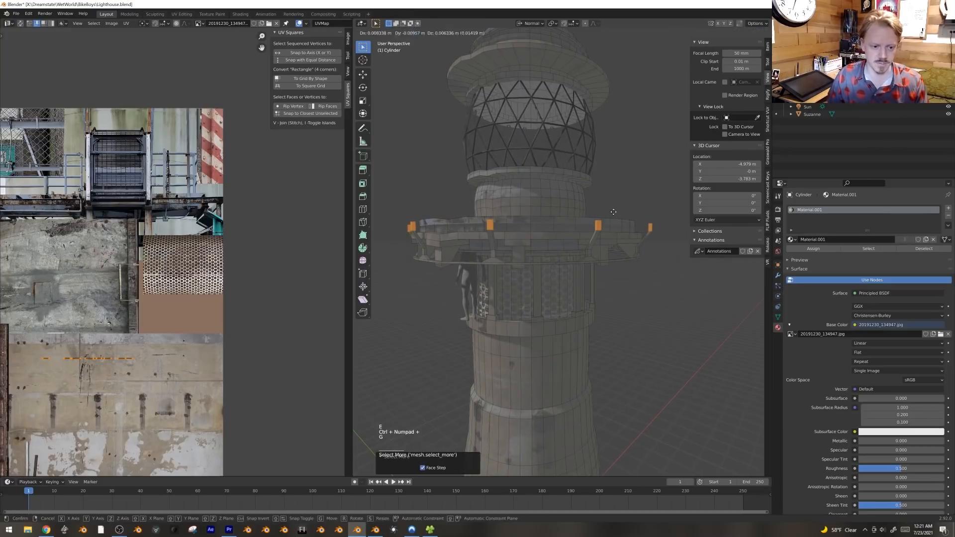
left_click(617, 220)
middle_click_drag(617, 220, 587, 298)
scroll(497, 281, "up", 2)
middle_click_drag(498, 281, 479, 276, "shift")
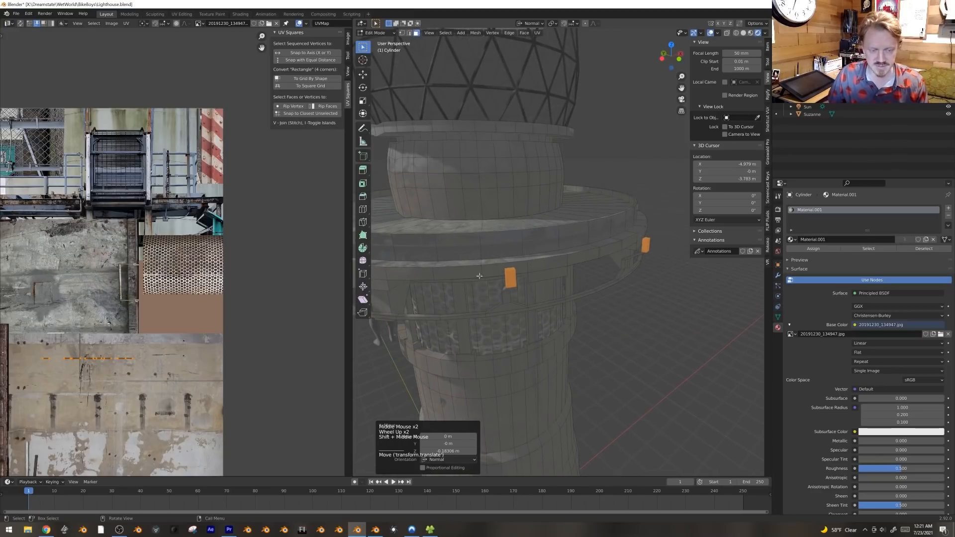
Step: Shrink the selection back to the post tops and extrude them about 0.2 m along their normals
middle_click_drag(586, 201, 591, 205)
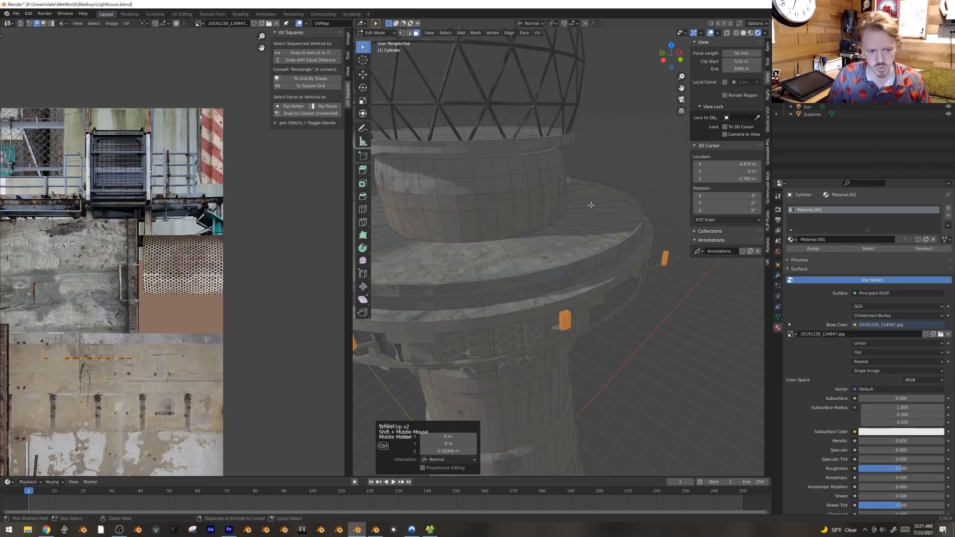
key("ctrl+KP_Subtract")
scroll(591, 205, "down", 1)
middle_click_drag(591, 205, 598, 221)
key("alt+e")
left_click(598, 220)
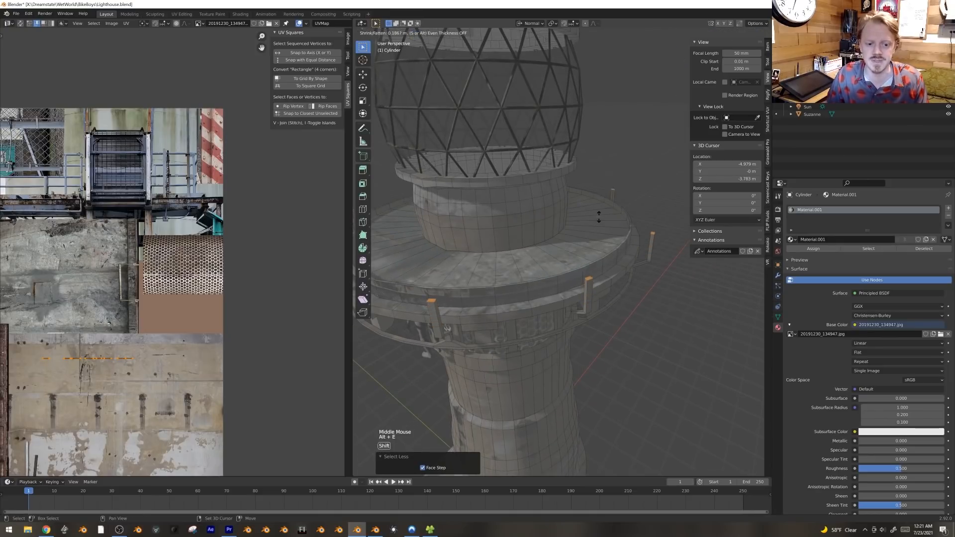
left_click(600, 215)
Step: Scale the post tops inward to about 0.907 and extrude them about 0.14 m
key("s")
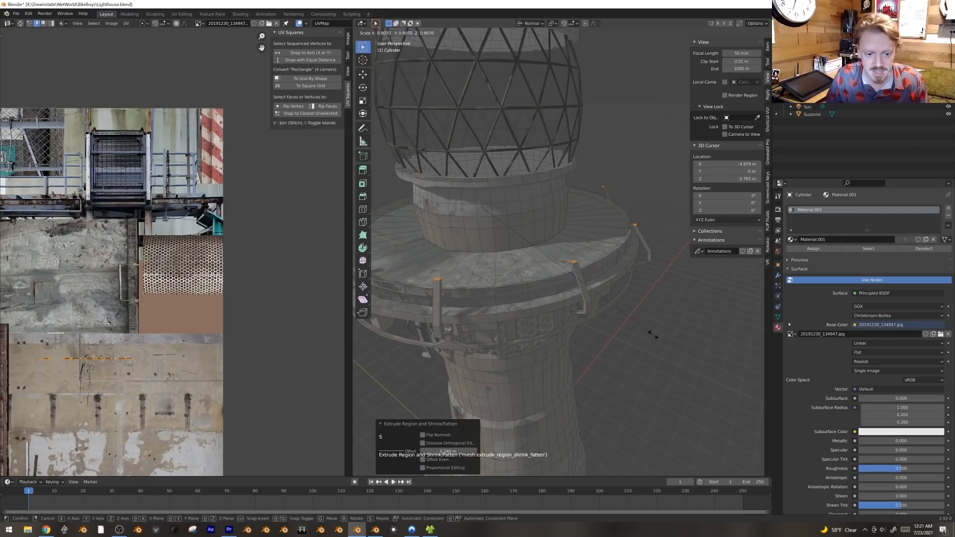
left_click(652, 336)
middle_click_drag(652, 336, 562, 254, "shift")
key("e")
left_click(678, 310)
scroll(507, 246, "down", 2)
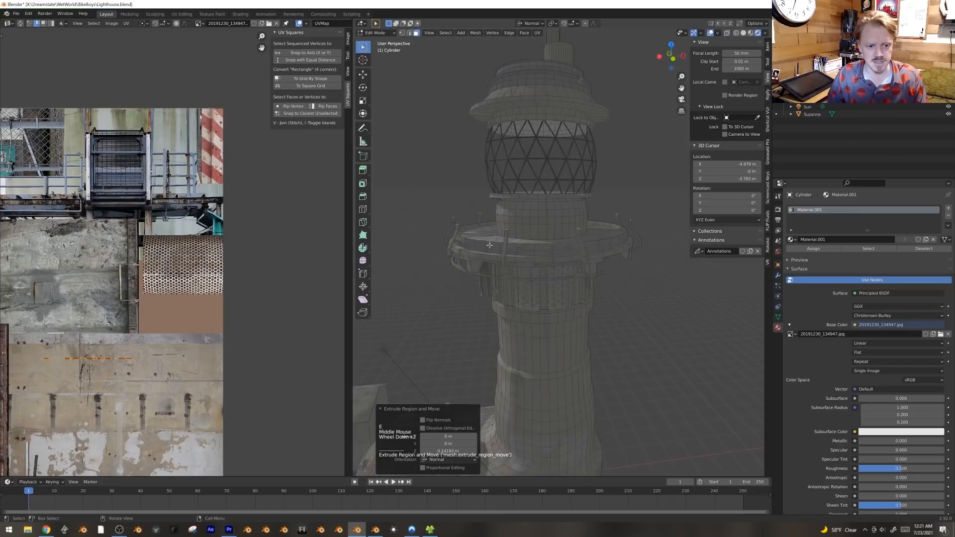
Step: In front view, move the human reference figure up onto the platform and return to editing the tower mesh
middle_click_drag(497, 244, 487, 238)
key("KP_1")
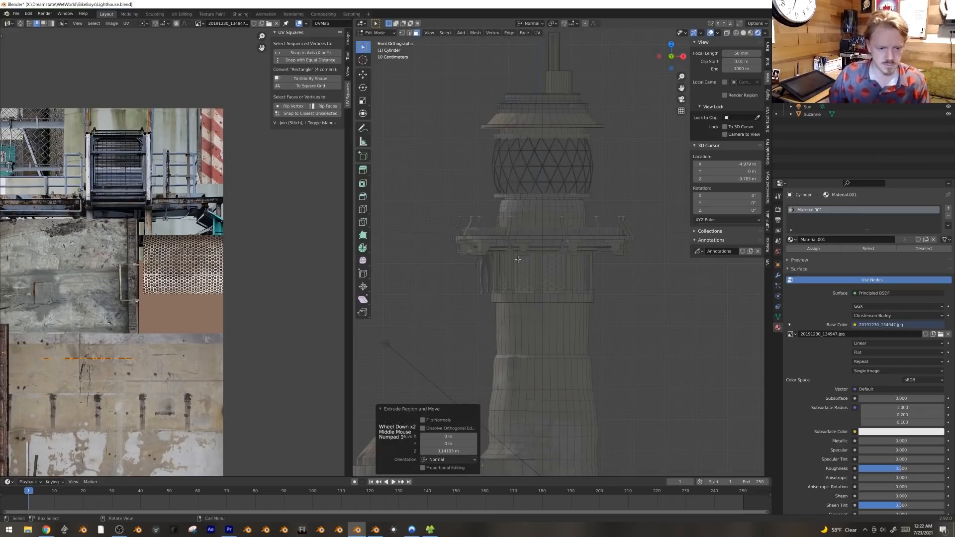
key("Tab")
left_click(484, 277)
key("g")
left_click(486, 209)
key("Tab")
Step: Grow the selection around the post tops and scale them inward to straighten the upper post segments
scroll(453, 231, "up", 2)
mouse_move(622, 298)
middle_mouse_down("shift")
mouse_move(617, 224)
mouse_move(634, 284)
middle_mouse_up("shift")
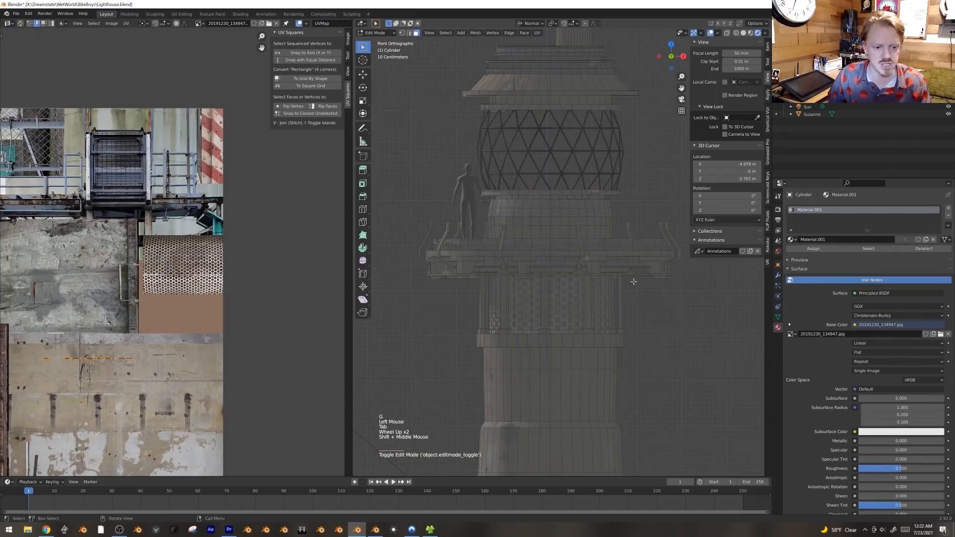
scroll(634, 284, "up", 1)
key("ctrl+KP_Add")
key("s")
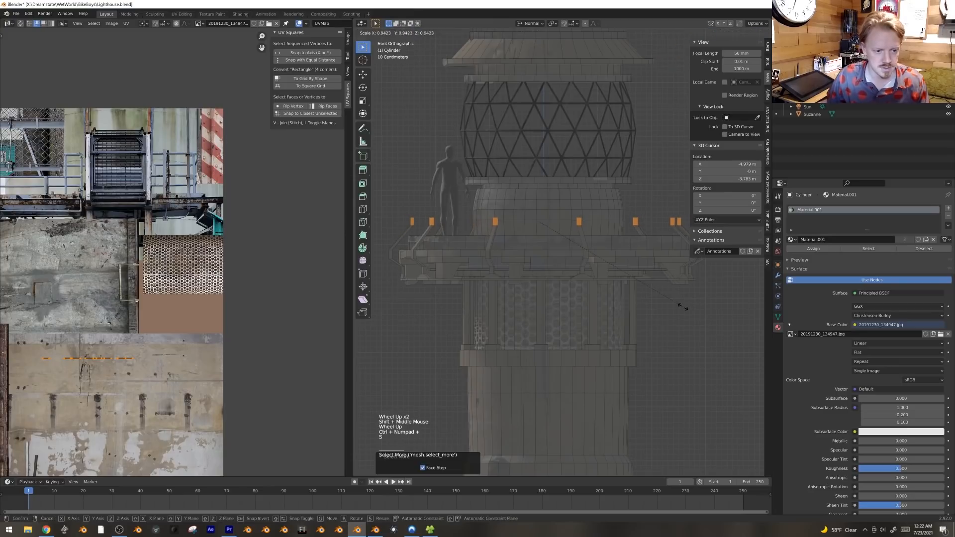
left_click(579, 256)
Step: Shrink the selection to the post end faces and extrude them upward in stages to railing height
key("ctrl+KP_Subtract")
key("e")
left_click(611, 257)
key("e")
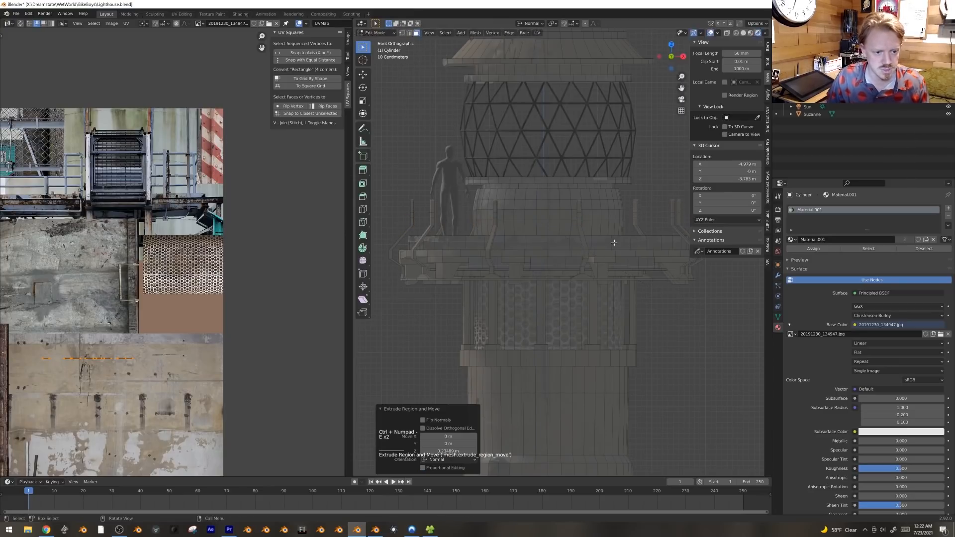
left_click(615, 238)
key("e")
left_click(613, 231)
middle_click_drag(538, 213, 557, 238)
key("e")
left_click(553, 235)
Step: Duplicate the lower ring's face loop, raise it to the post tops using Global orientation, and scale it outward
scroll(553, 235, "down", 1)
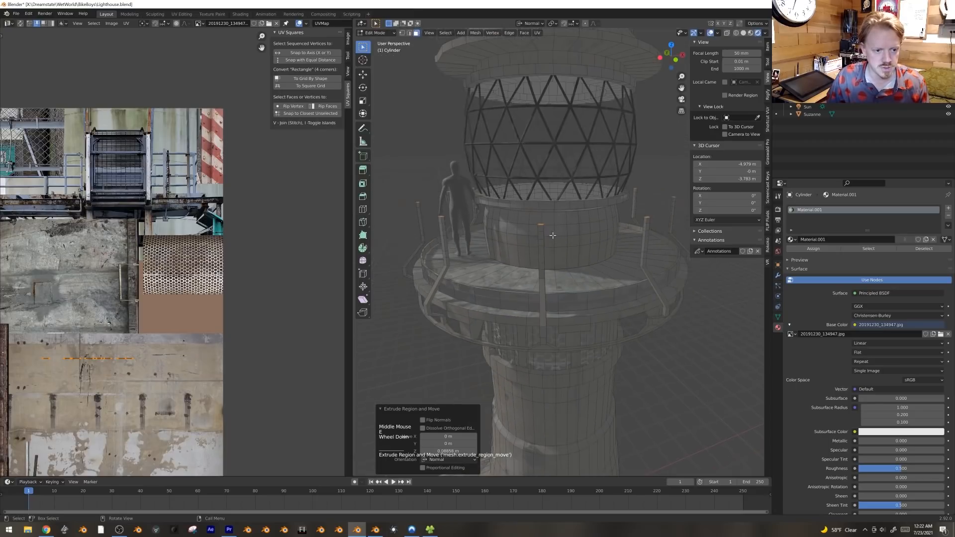
left_click(505, 346)
left_click(499, 348, "alt")
key("shift+d")
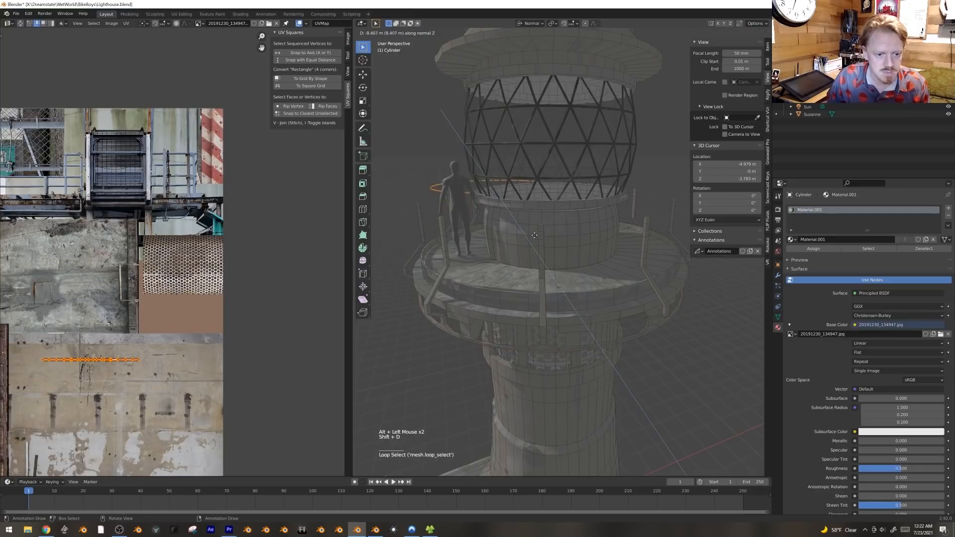
key("g")
left_click(533, 24)
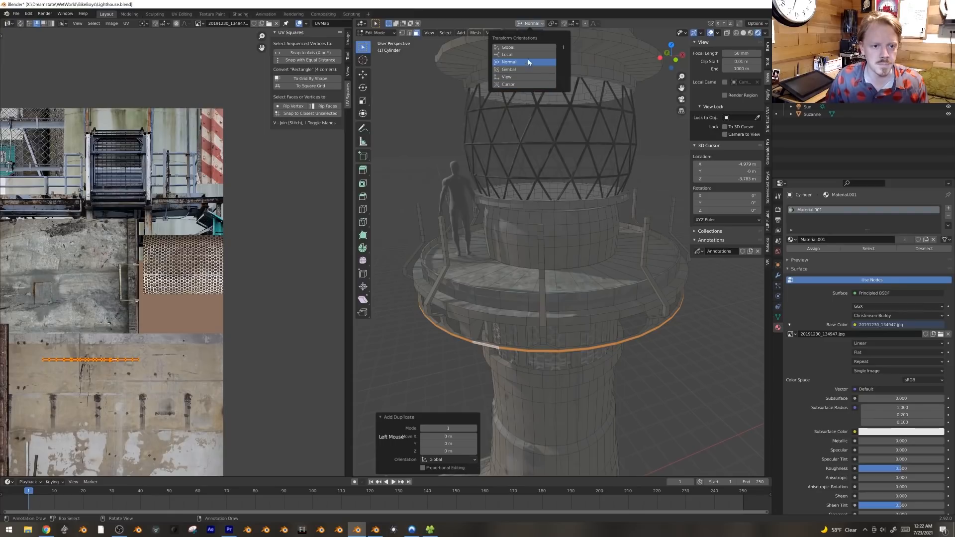
left_click(529, 49)
key("g")
key("s")
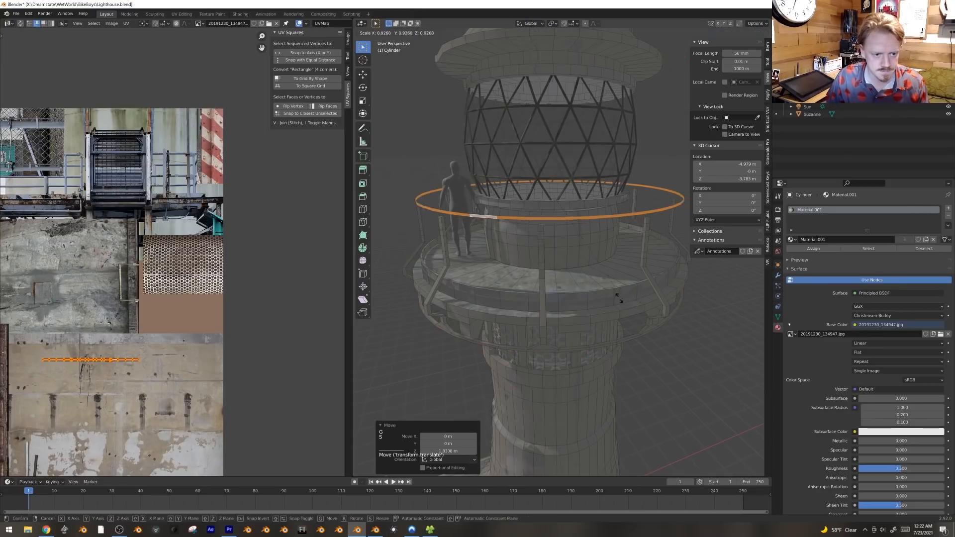
key("g")
left_click(632, 308)
Step: Extrude the raised ring's faces along their normals to give the handrail thickness
key("alt+e")
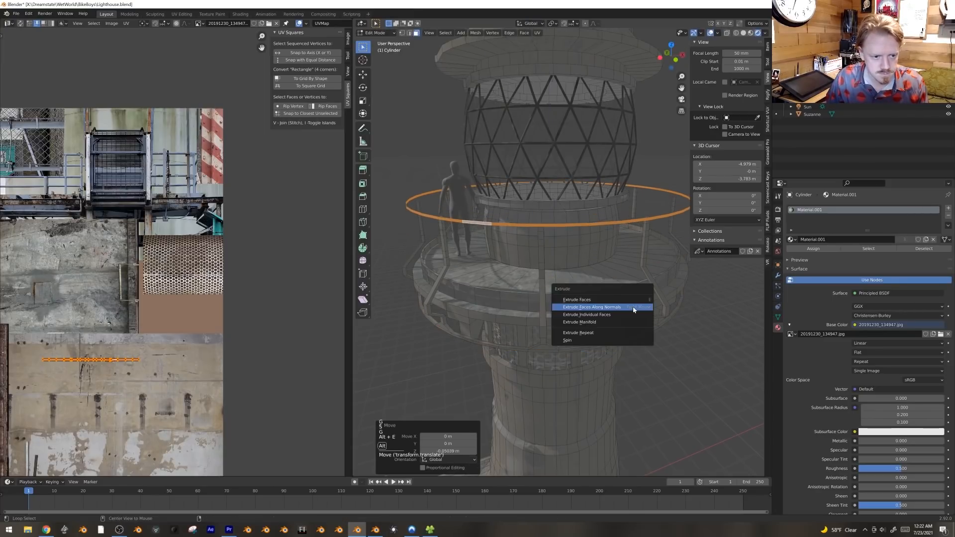
left_click(634, 308)
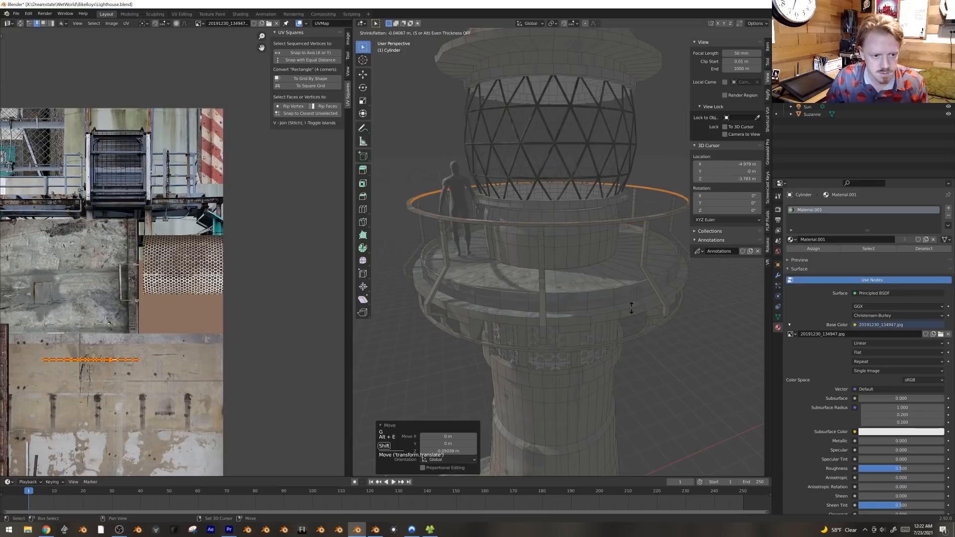
left_click(631, 308)
Step: Select the whole linked handrail, scale it to fit the posts, and adjust its height along Z
key("ctrl+l")
key("s")
left_click(628, 322)
key("g")
key("z")
left_click(635, 326)
key("Tab")
scroll(610, 315, "down", 2)
middle_click_drag(609, 316, 542, 262)
scroll(577, 295, "up", 3)
key("Tab")
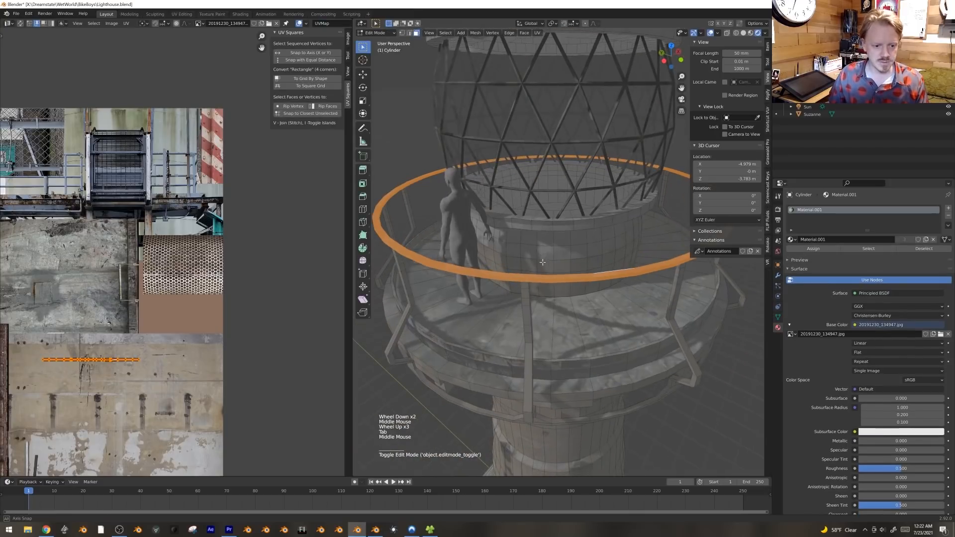
Step: Duplicate the platform's outer edge loop, scale it, and raise it about 0.13 m along Z
left_click(510, 357, "alt")
key("2")
left_click(672, 387, "alt")
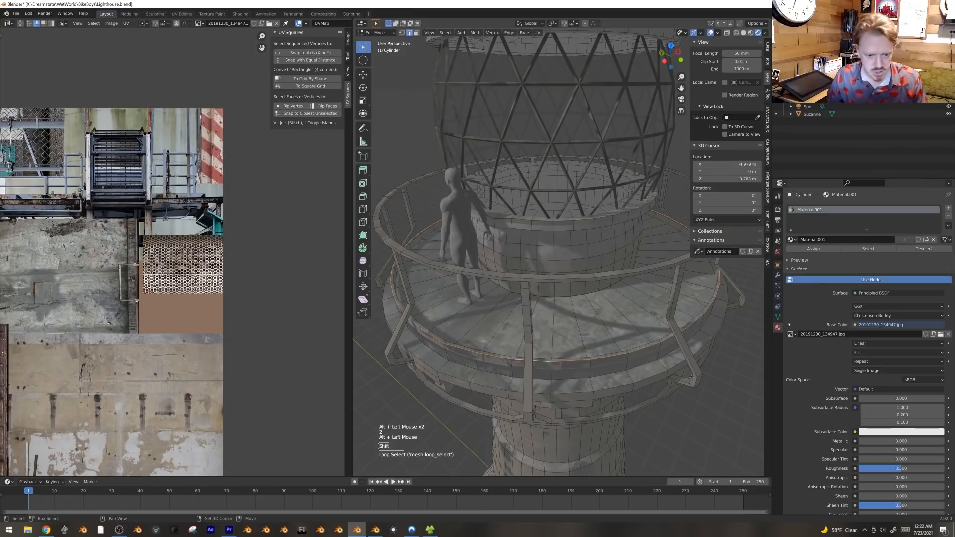
key("shift+d")
right_click(691, 377)
key("s")
left_click(705, 390)
key("g")
key("z")
left_click(711, 383)
Step: Extrude the duplicated edge loop upward along Z into a railing wall reaching just below the handrail
key("e")
key("z")
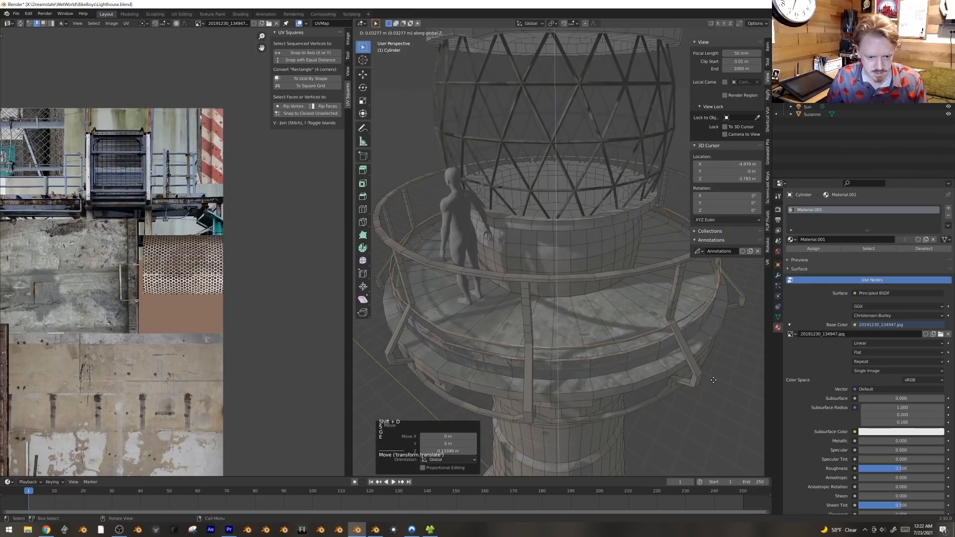
left_click(714, 380)
key("e")
left_click(716, 344)
key("g")
left_click(718, 341)
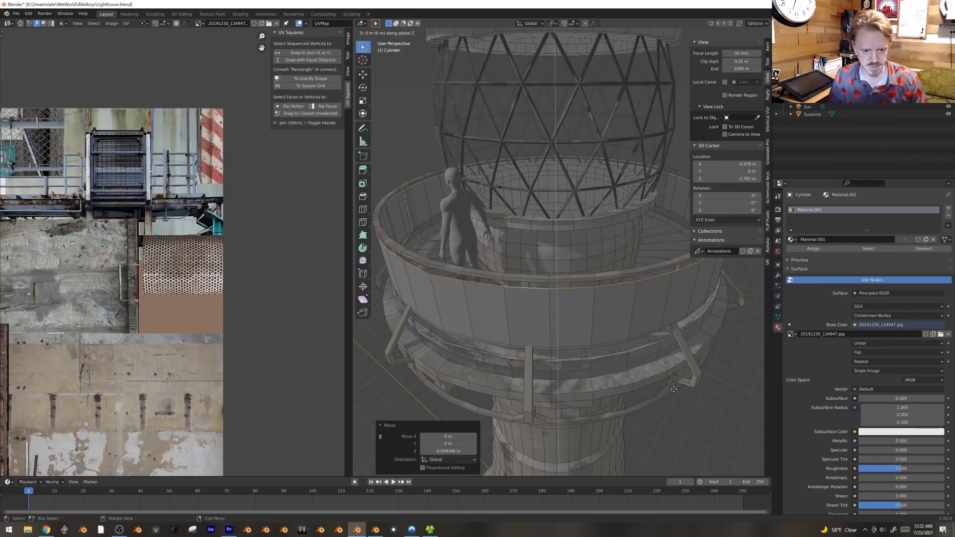
Step: Select the entire linked railing wall and scale it to 0.989
key("ctrl+l")
key("s")
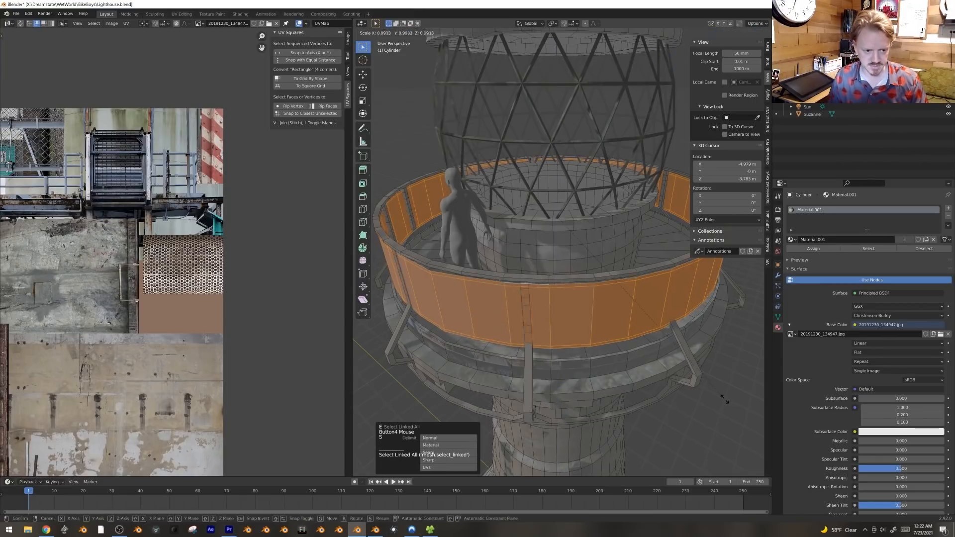
left_click(722, 398)
Step: Unwrap the railing wall from the front view, then shrink its UVs and move them onto the concrete texture
key("KP_1")
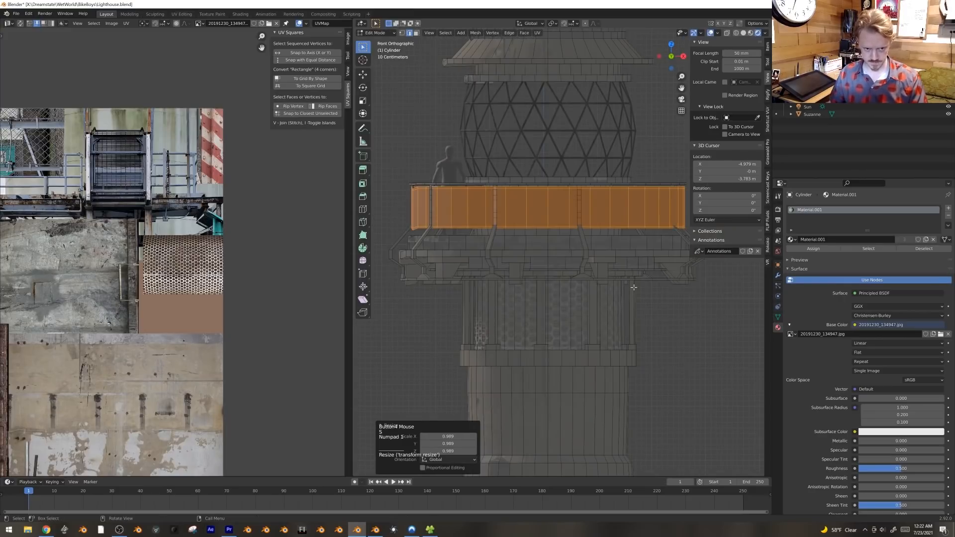
key("u")
left_click(647, 220)
scroll(208, 348, "down", 3)
key("a")
key("s")
left_click(188, 326)
key("g")
left_click(171, 306)
key("s")
left_click(163, 300)
Step: Reposition the wall's UV strip and stretch it along X to span the concrete texture area
middle_click_drag(163, 299, 218, 312, "shift")
scroll(248, 331, "up", 4)
key("g")
left_click(219, 284)
key("s")
key("x")
left_click(318, 284)
key("g")
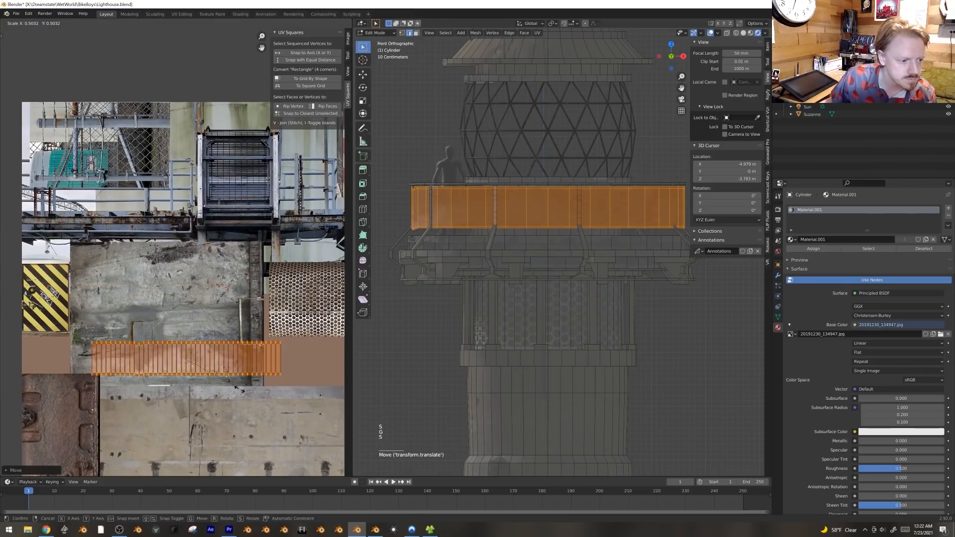
left_click(214, 303)
Step: Mirror the left half of the wall's UV strip along X and move it over the right half
key("Tab")
key("Tab")
key("3")
left_click(538, 205, "alt")
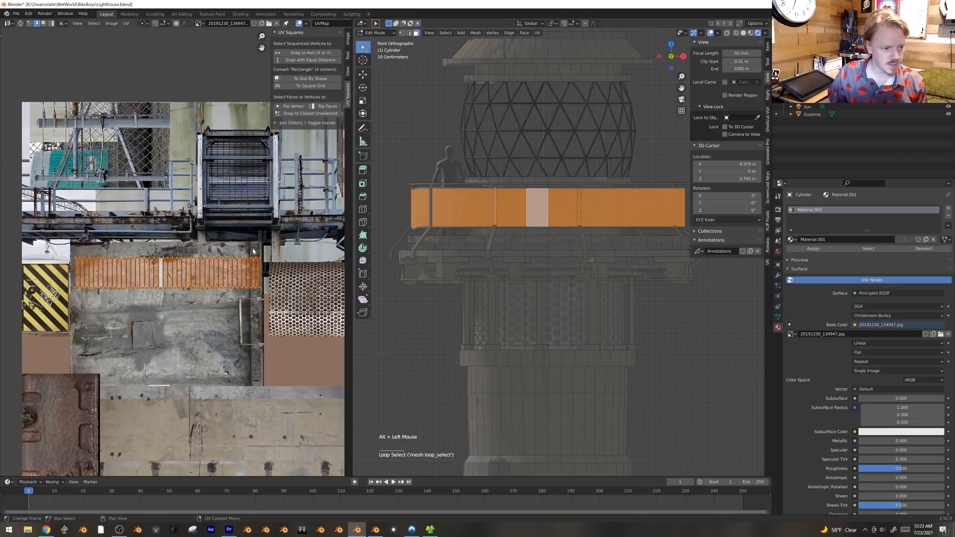
key("alt+a")
key("b")
left_click_drag(43, 217, 162, 354)
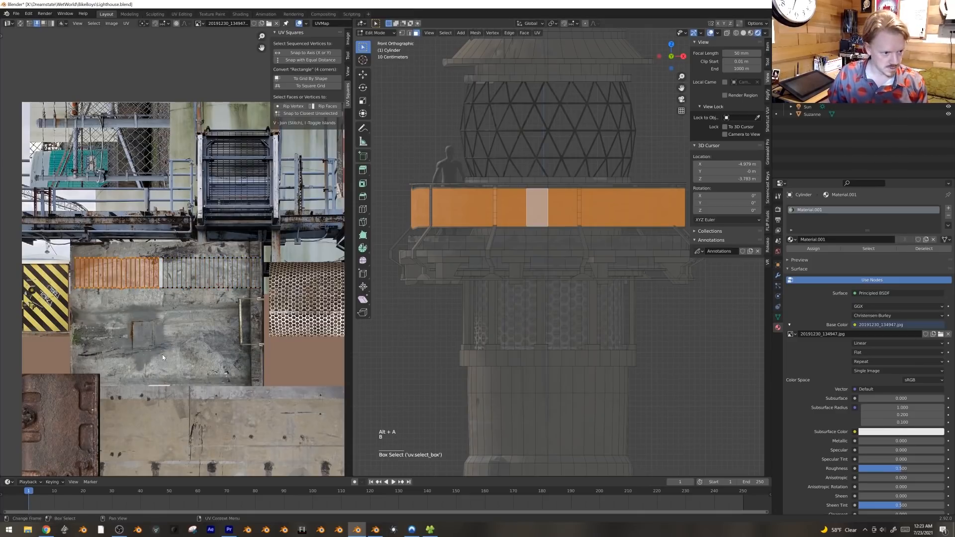
key("s")
key("x")
left_click(149, 304)
key("g")
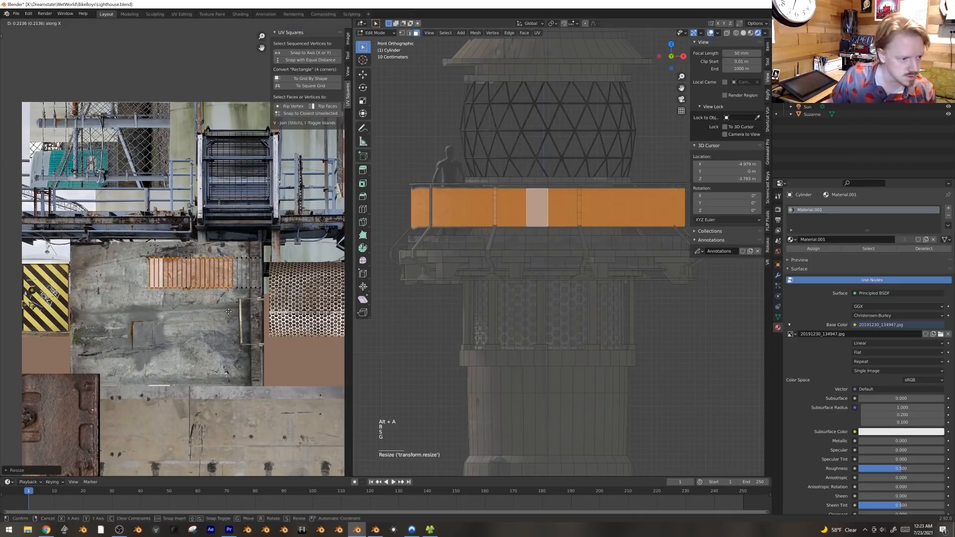
left_click(241, 252)
Step: Box-select the right part of the folded UV strip, scale it -1 along X, and overlap it with the rest
key("alt+a")
scroll(625, 196, "up", 2)
key("Tab")
scroll(625, 196, "down", 2)
key("Tab")
key("alt+a")
key("b")
left_click_drag(218, 252, 281, 334)
type("sx-1")
left_click(282, 334)
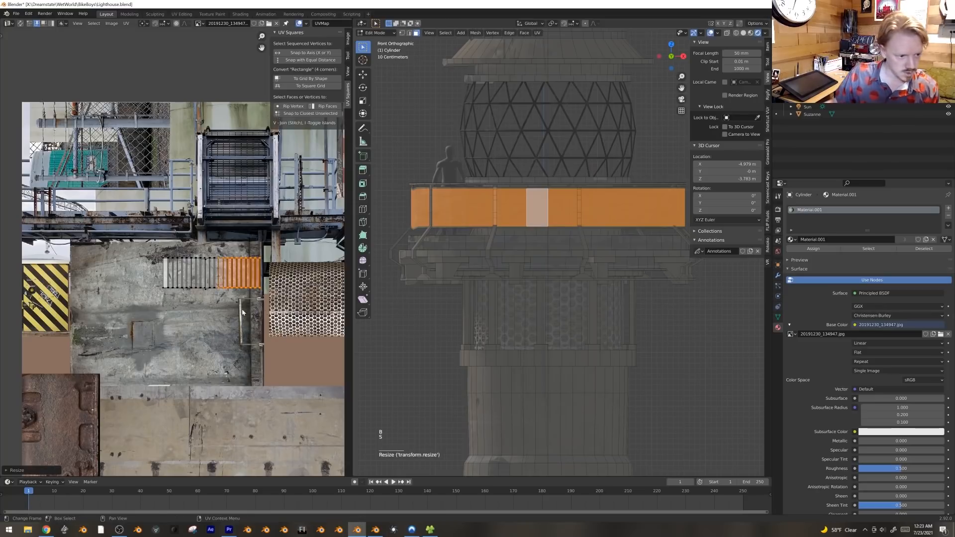
key("g")
left_click(231, 327)
Step: Select all the wall UVs, enlarge and move them onto the perforated metal texture, and adjust their width along X
middle_click_drag(231, 327, 140, 337, "shift")
key("a")
key("s")
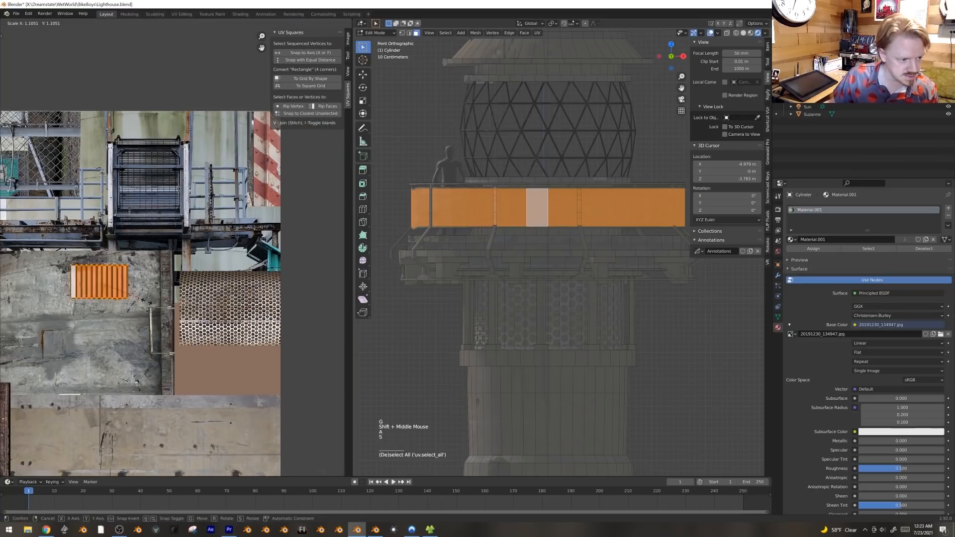
left_click(157, 312)
key("g")
left_click(294, 339)
key("s")
left_click(317, 350)
key("g")
left_click(310, 353)
key("s")
key("x")
left_click(312, 357)
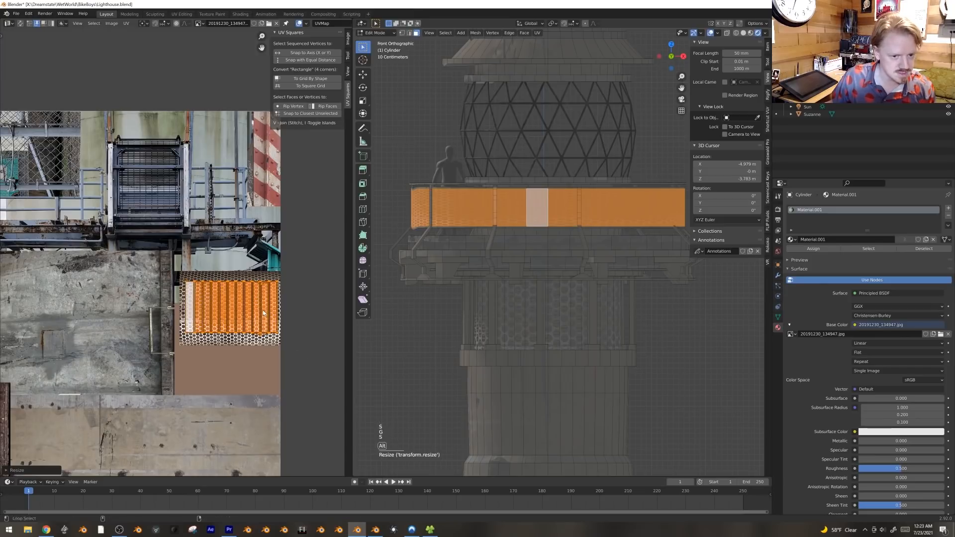
Step: Hide the viewport overlays to check the perforated railing, and rescale its UVs along X
scroll(523, 224, "up", 2)
key("shift+alt+z")
key("Tab")
key("Tab")
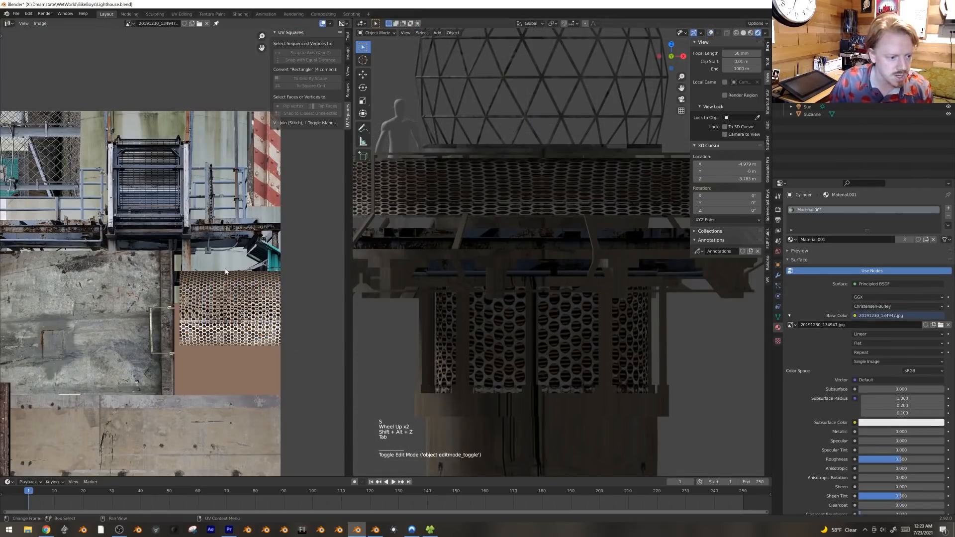
key("s")
key("x")
left_click(224, 264)
Step: Box-select the left part of the wall's UVs, scale it -1 along X, and move it along X over the remaining strips
key("alt+a")
key("b")
left_click_drag(163, 221, 234, 370)
type("sx")
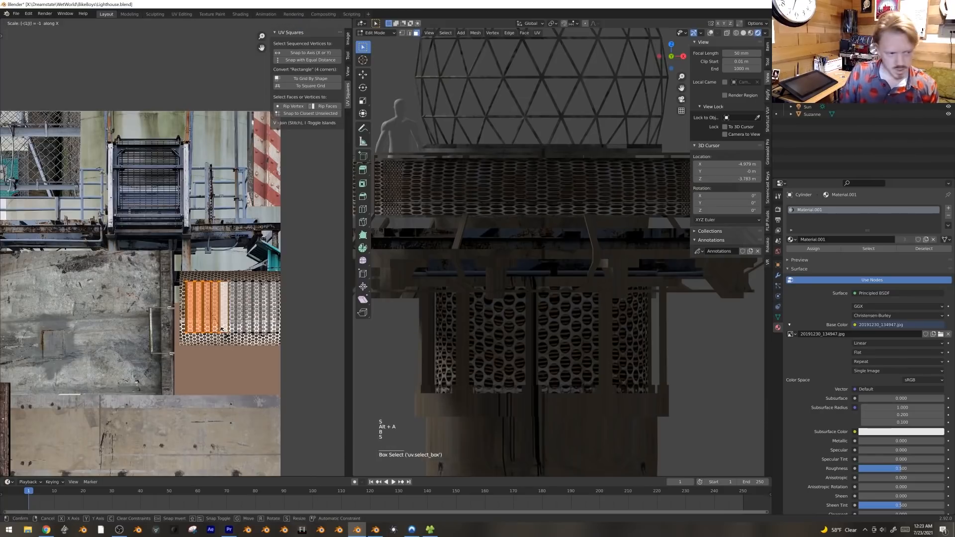
type("-1")
key("Return")
key("g")
key("x")
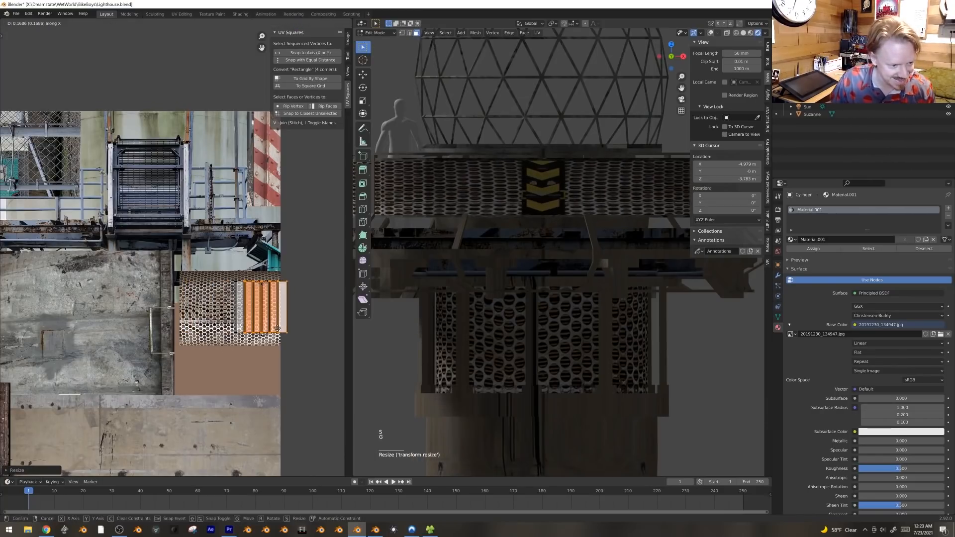
left_click(270, 329)
Step: Select all the wall UVs, enlarge and reposition them on the perforated metal texture, and rotate them slightly to align
key("a")
key("s")
left_click(278, 355)
key("g")
left_click(245, 357)
key("s")
left_click(250, 355)
key("g")
left_click(259, 360)
key("s")
left_click(265, 363)
key("r")
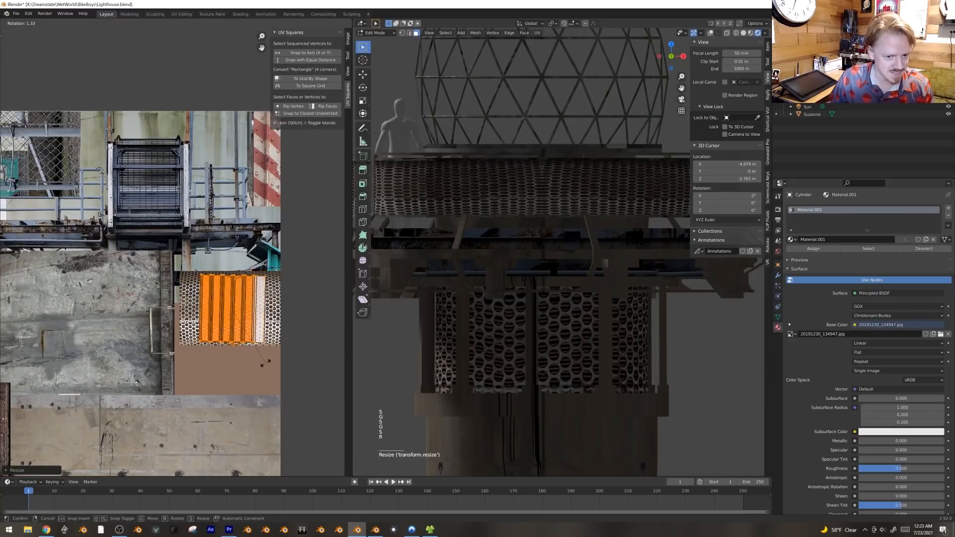
left_click(265, 363)
scroll(571, 197, "down", 4)
Step: Check the perforated railing from above and rename the tower's material to "Overall Lighthouse Texture"
key("Tab")
middle_click_drag(571, 197, 594, 261)
key("Tab")
key("Tab")
key("Tab")
left_click(815, 239)
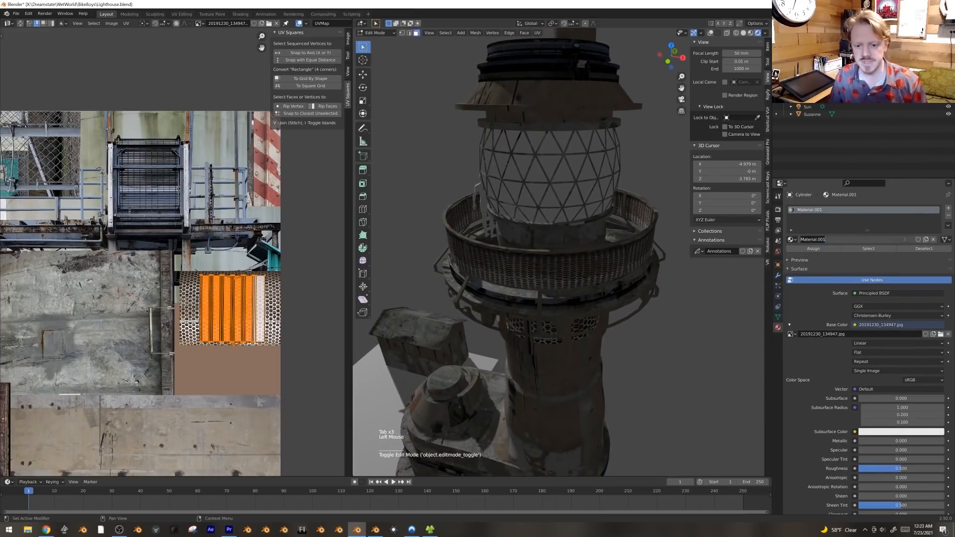
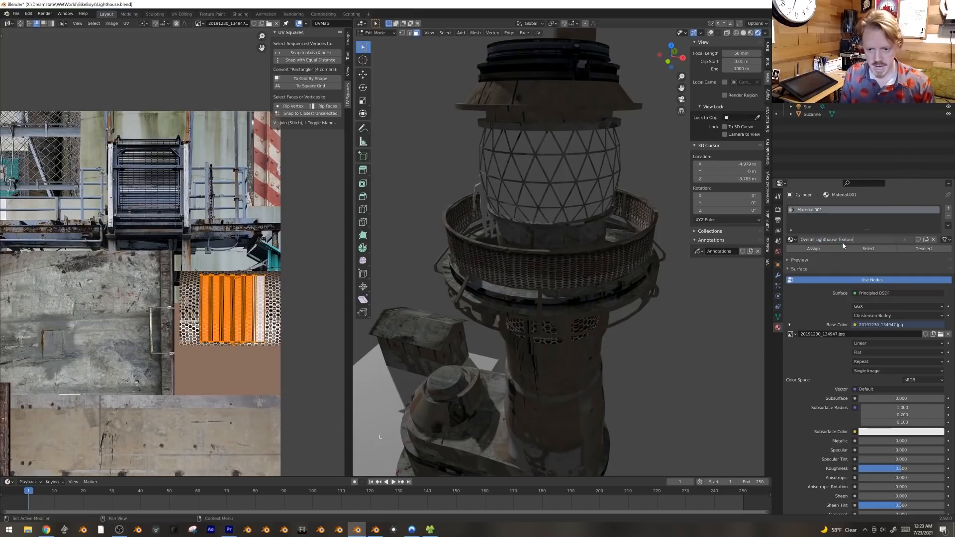
key("Return")
middle_click_drag(547, 219, 543, 235)
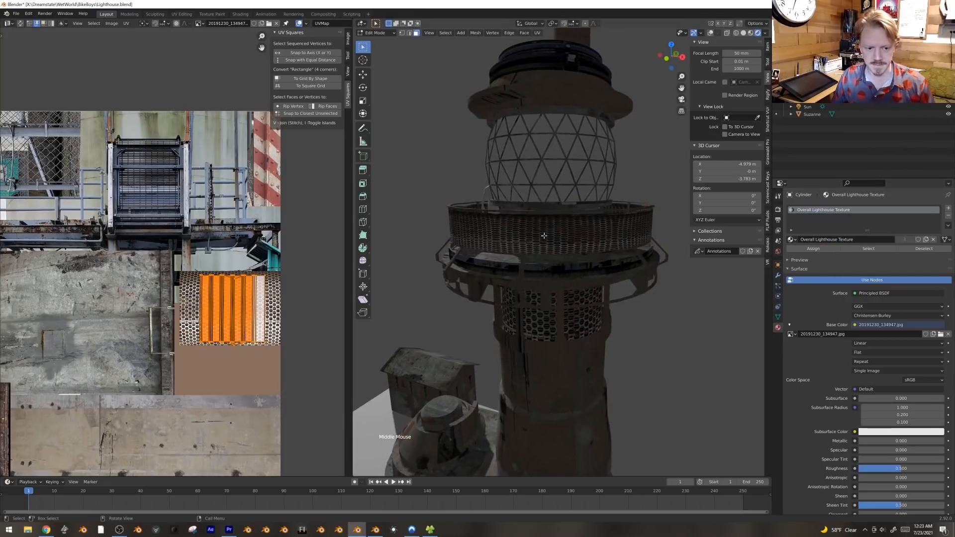
Step: Widen the railing wall's UVs along X to span the perforated metal area
key("Tab")
key("Tab")
key("Tab")
key("s")
key("x")
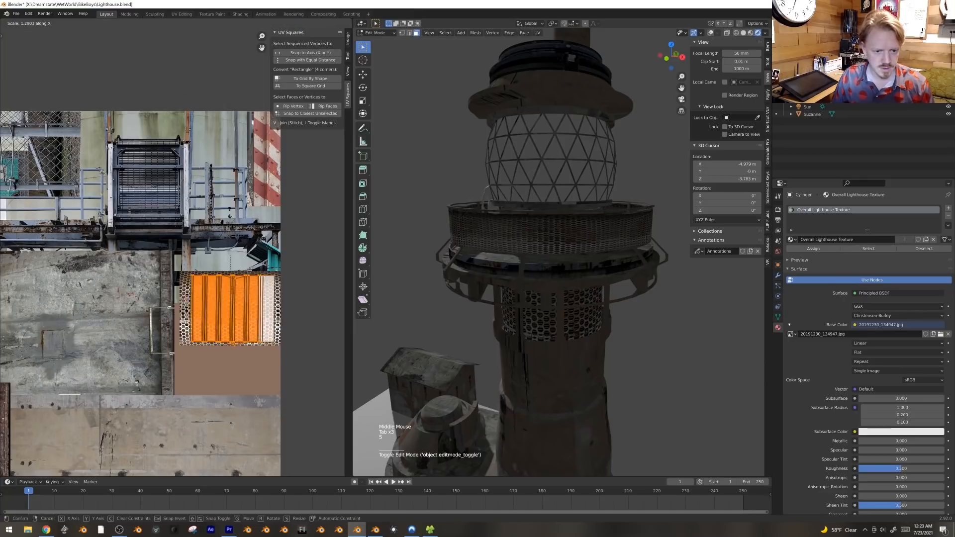
left_click(235, 252)
mouse_move(540, 245)
middle_mouse_down()
mouse_move(625, 226)
mouse_move(572, 238)
mouse_move(550, 256)
middle_mouse_up()
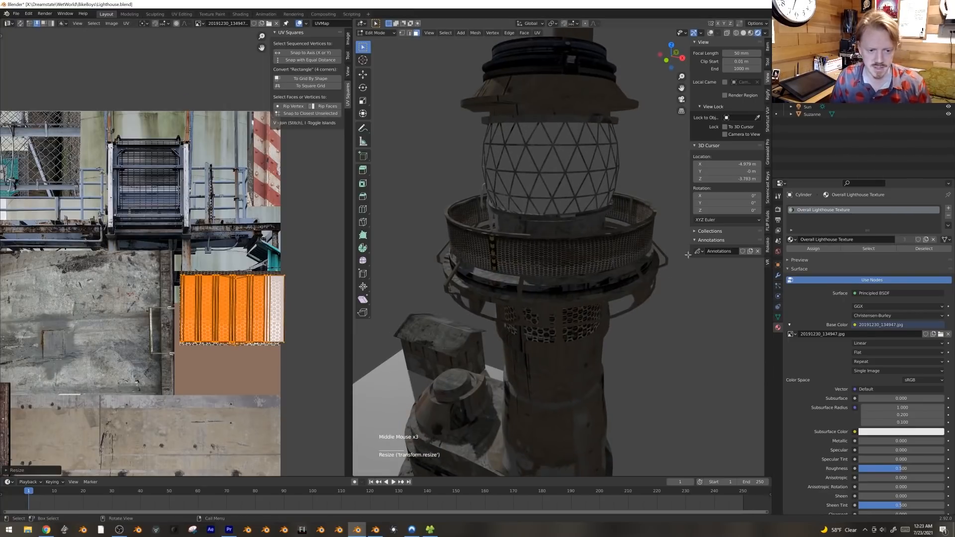
Step: Add a second material slot to the tower with a new material named "Transparent Lighthouse"
left_click(948, 208)
left_click(857, 252)
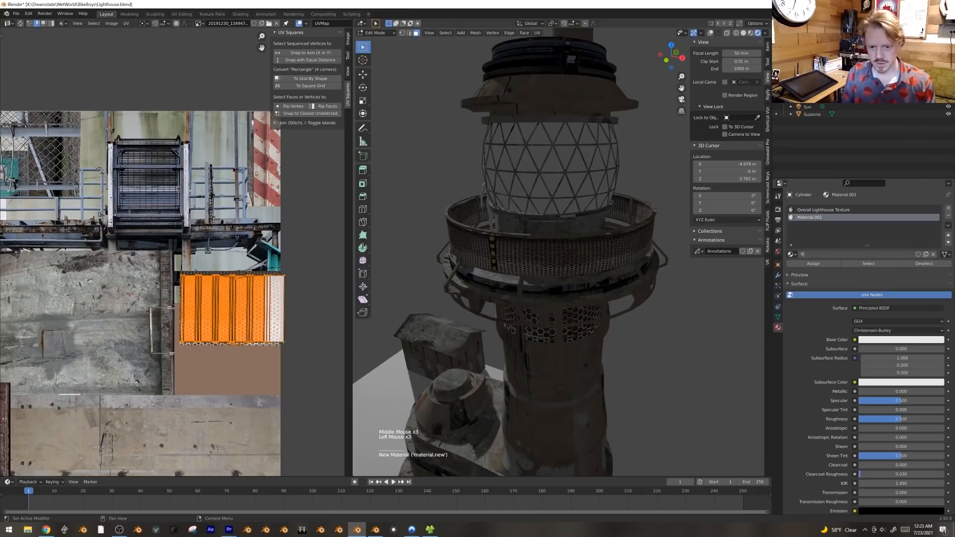
type("Transparent Lighth")
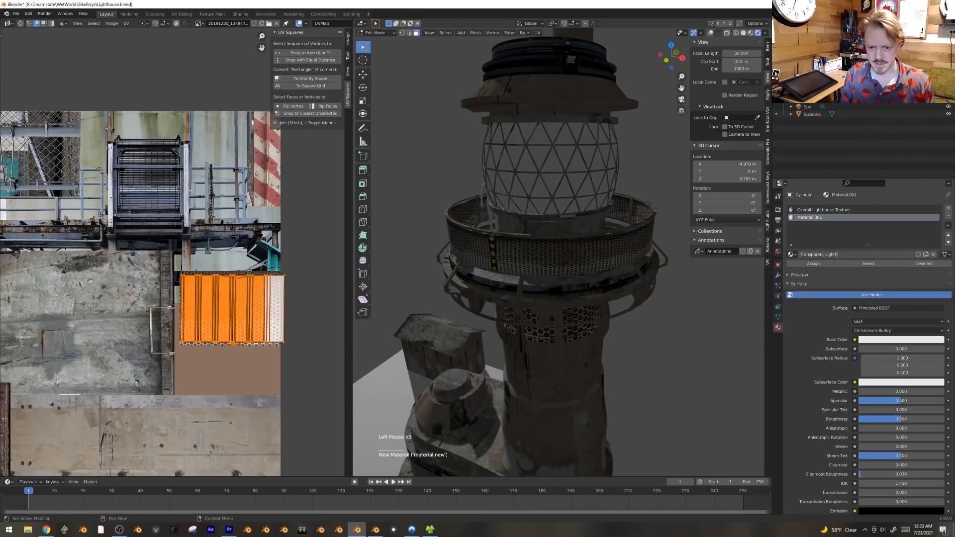
type("ouse")
key("Return")
Step: Show the viewport overlays again and assign the second material slot to the selected railing wall faces
key("Tab")
key("Tab")
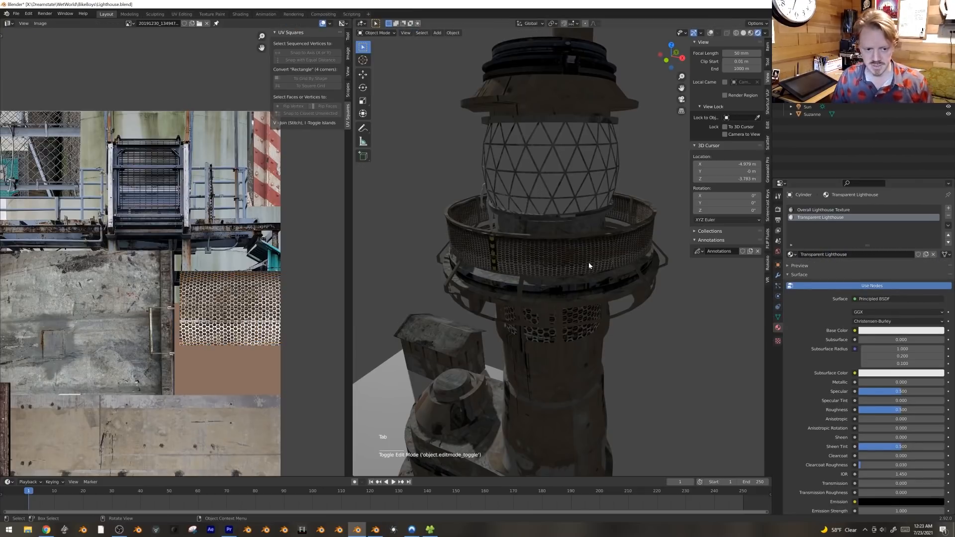
key("shift+alt+z")
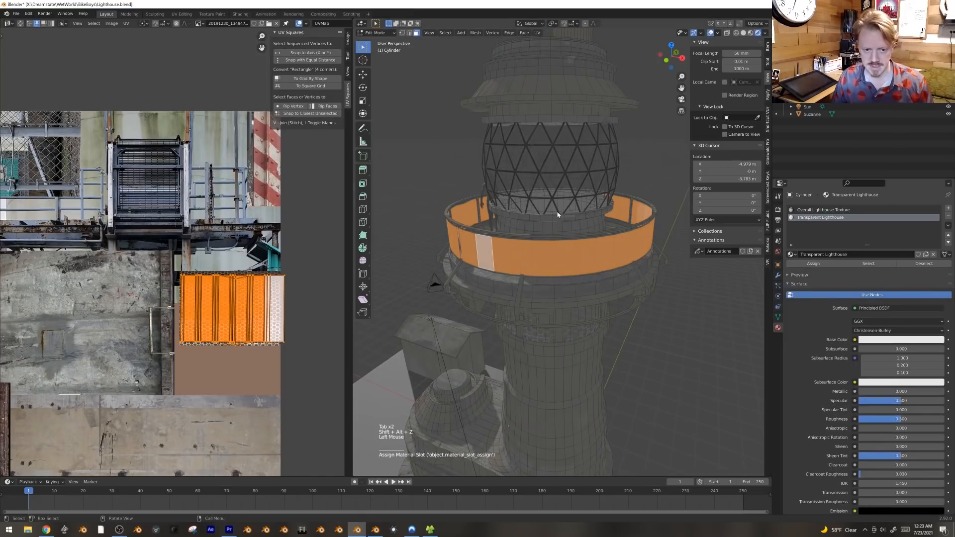
key("Tab")
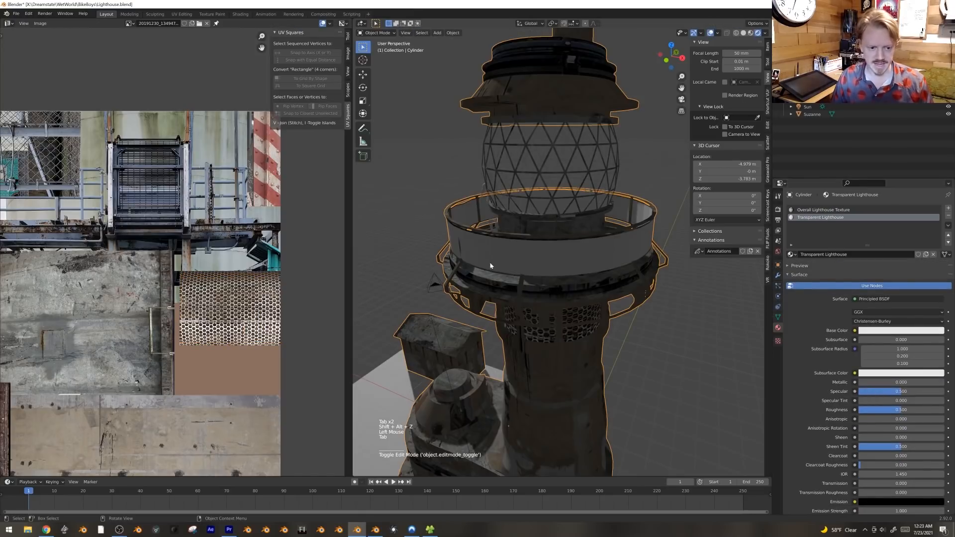
Step: Unlink the blank material from the second slot and put Overall Lighthouse Texture there instead
left_click(933, 254)
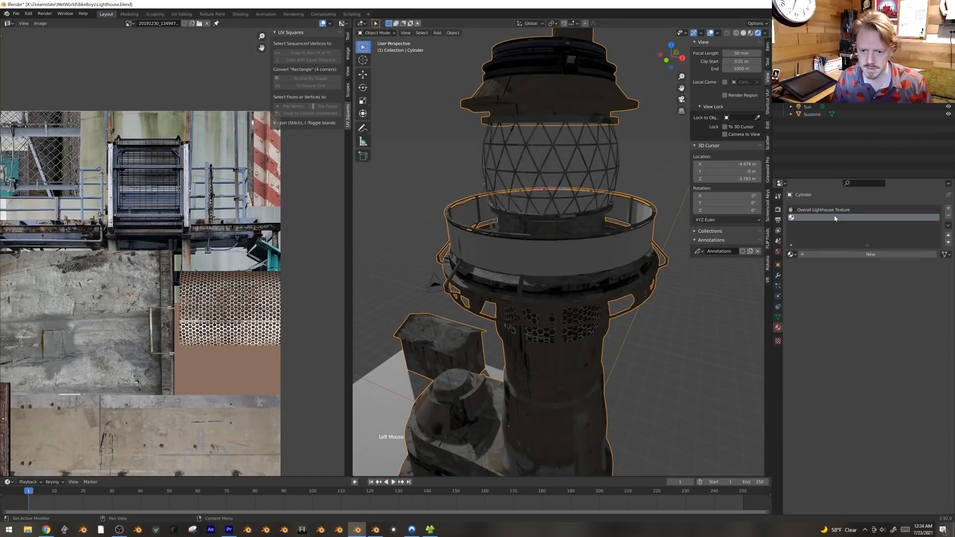
left_click(791, 255)
left_click(855, 309)
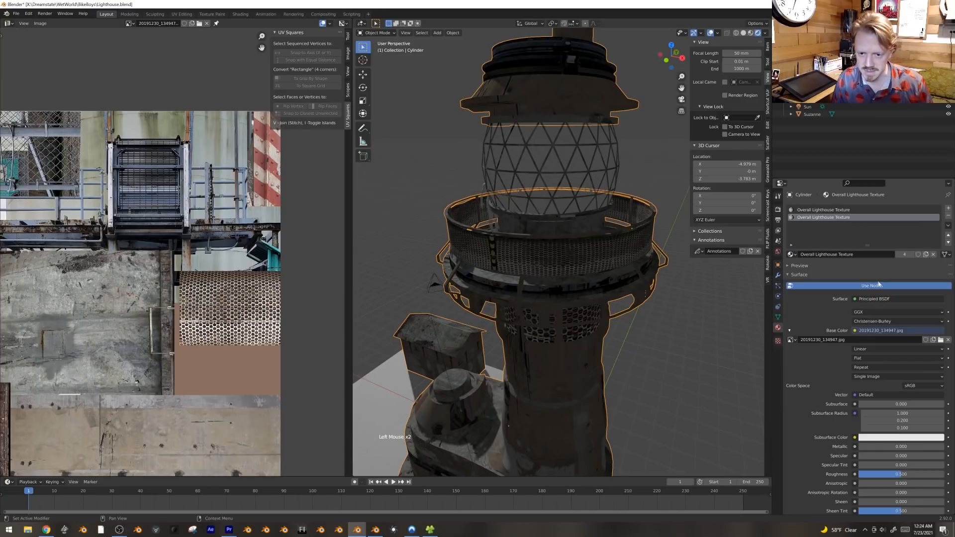
Step: Duplicate the second slot's material as an independent copy and rename it "Transparent Lighthouse"
left_click(926, 255)
double_click(878, 256)
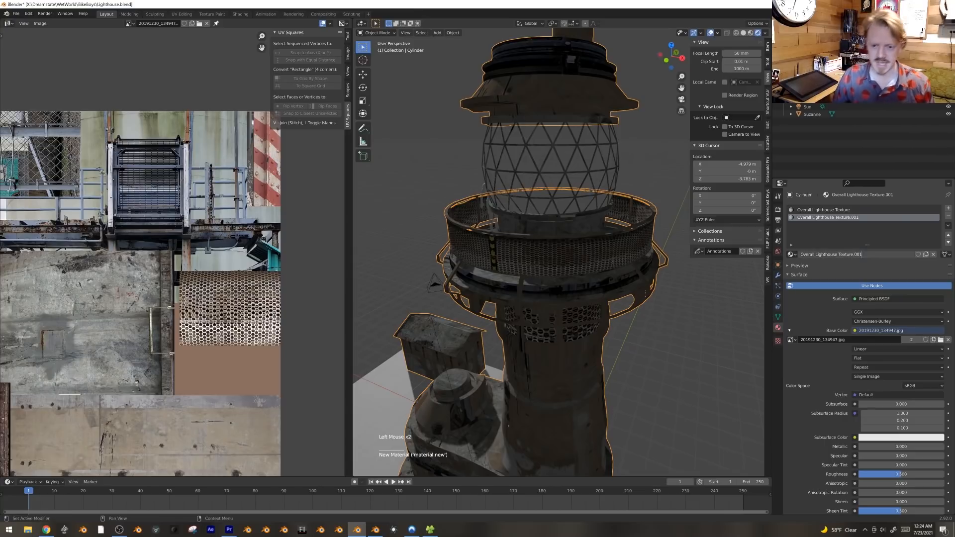
type("Transparent")
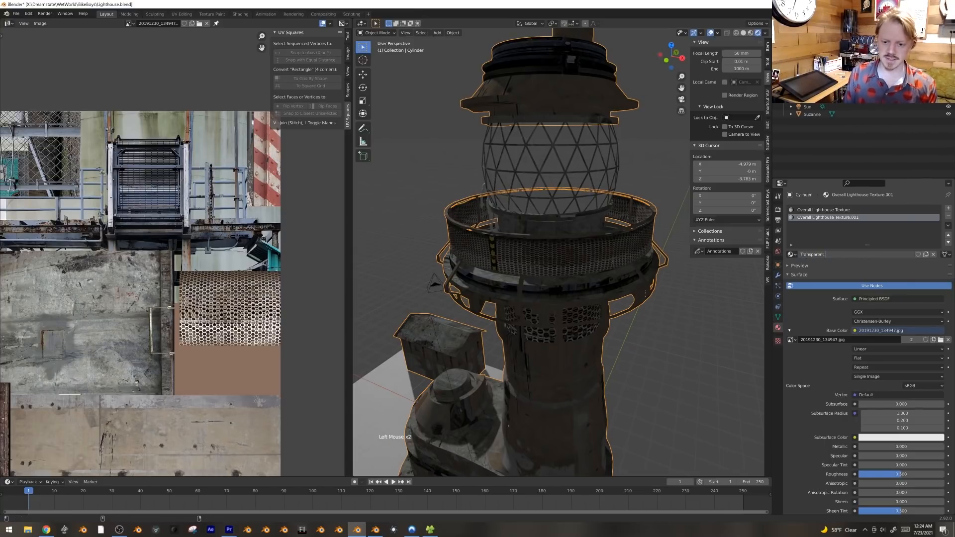
type(" Lighthouse")
key("Return")
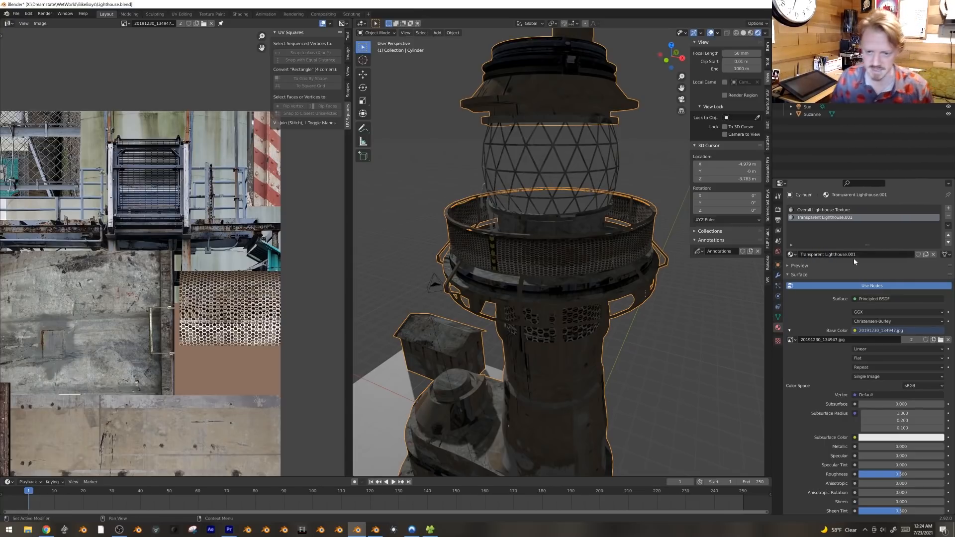
left_click(790, 254)
middle_click_drag(532, 281, 513, 287)
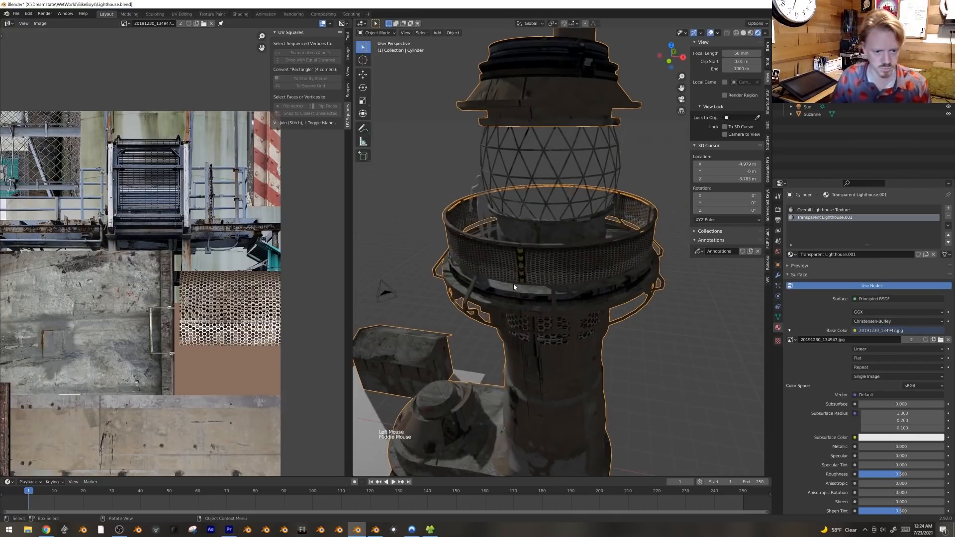
Step: In the Shader Editor, move the image texture node aside and link its Color output to the Principled BSDF's Alpha
key("Tab")
key("shift+F3")
middle_click_drag(117, 250, 177, 226)
key("alt+a")
key("shift+a")
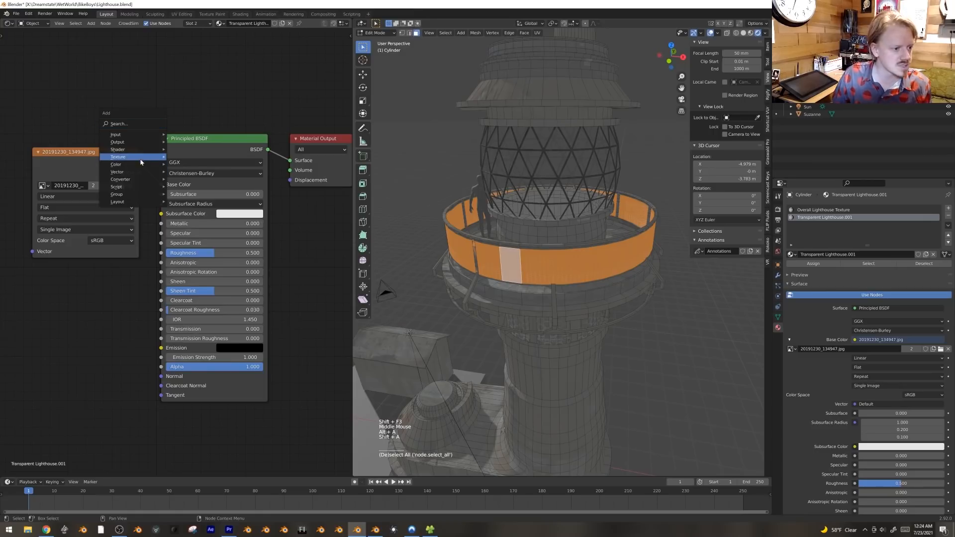
mouse_move(140, 154)
left_click_drag(93, 160, 54, 248)
middle_click_drag(121, 286, 139, 271)
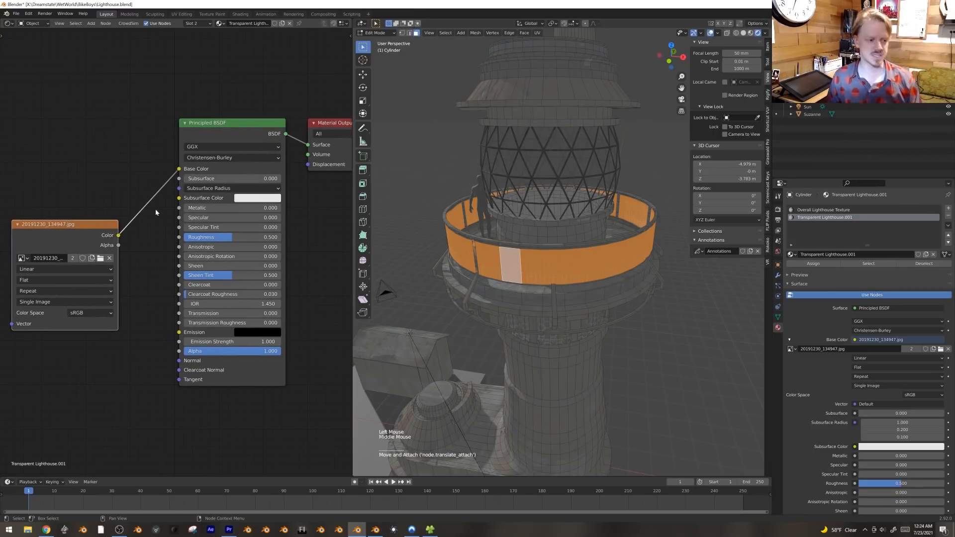
left_click_drag(120, 236, 135, 304)
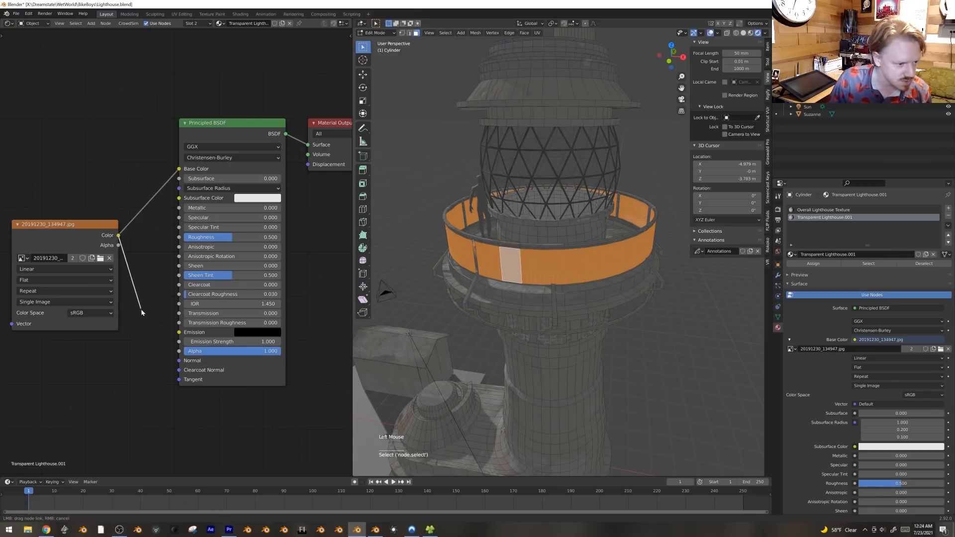
left_click_drag(180, 358, 180, 352)
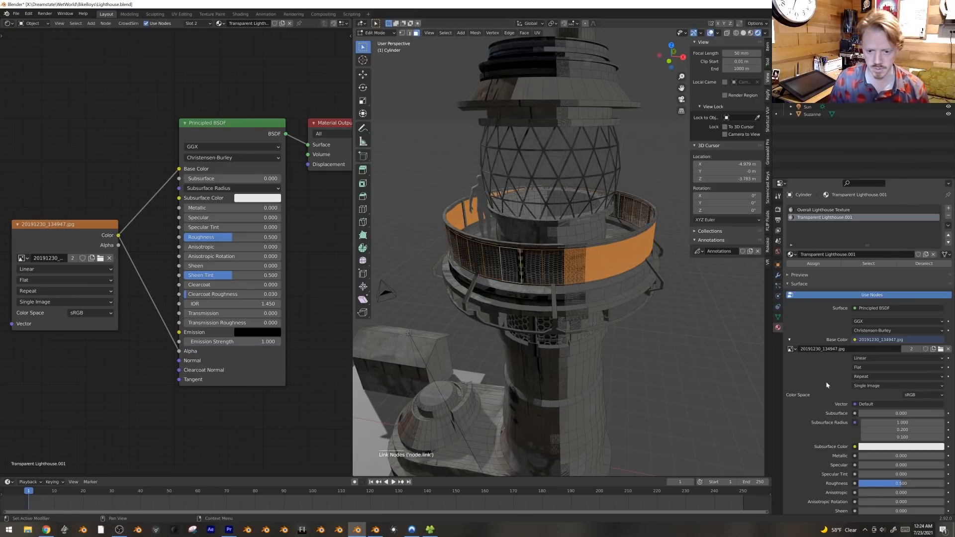
Step: Set the transparent material's blend mode to Alpha Blend
key("alt+a")
key("Tab")
middle_click_drag(565, 290, 593, 280)
scroll(864, 436, "down", 8)
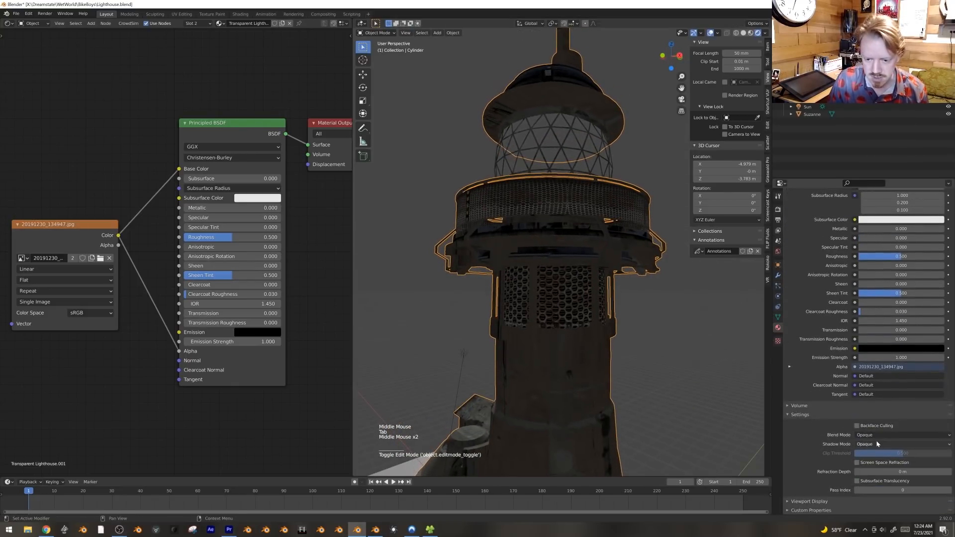
left_click(875, 435)
left_click(875, 463)
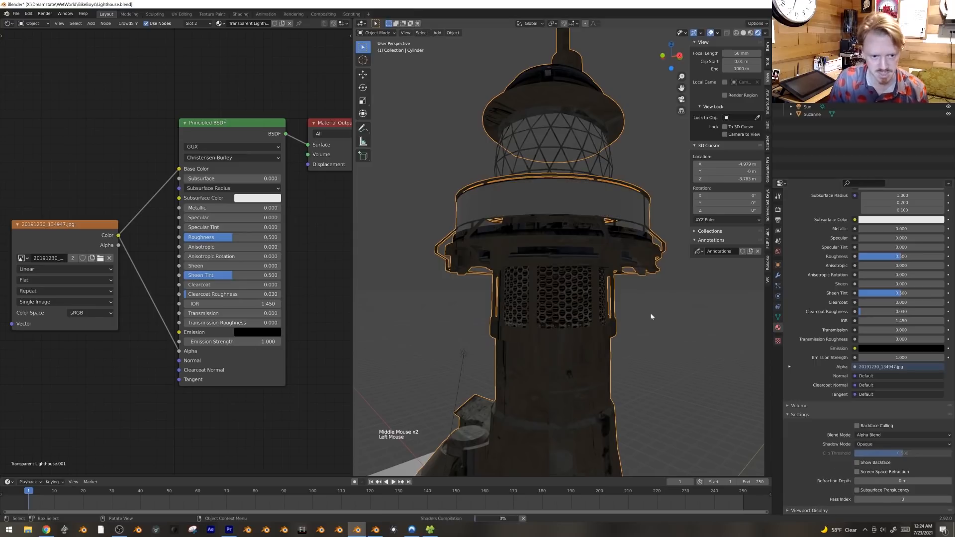
Step: Insert a ColorRamp node on the link between the image's Color output and the Principled BSDF's Alpha
middle_click_drag(580, 199, 537, 232)
scroll(586, 218, "up", 3)
key("Tab")
key("shift+a")
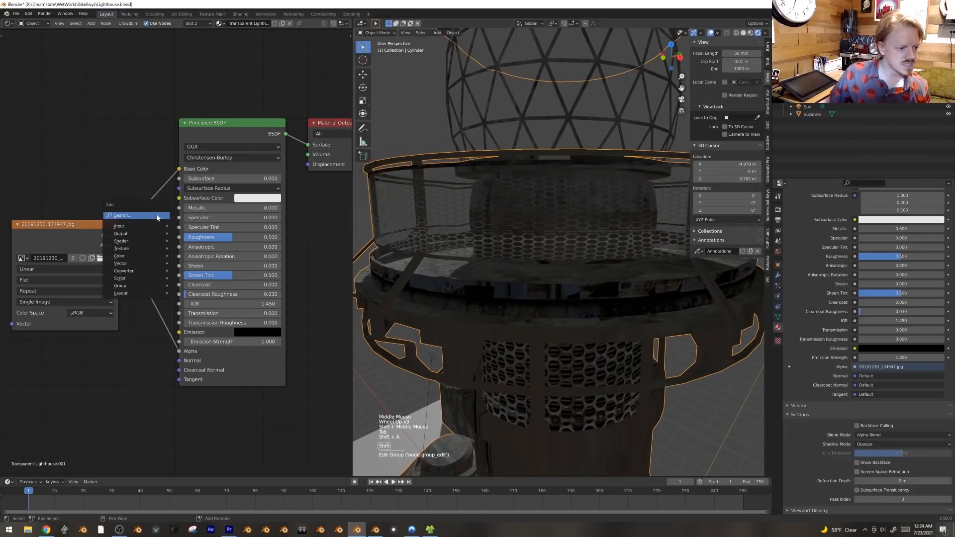
key("shift+a")
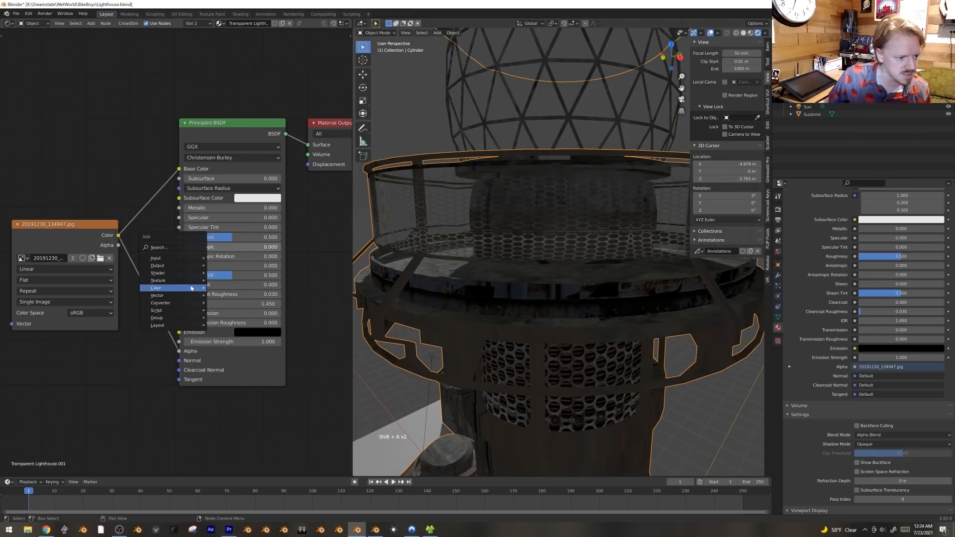
mouse_move(186, 283)
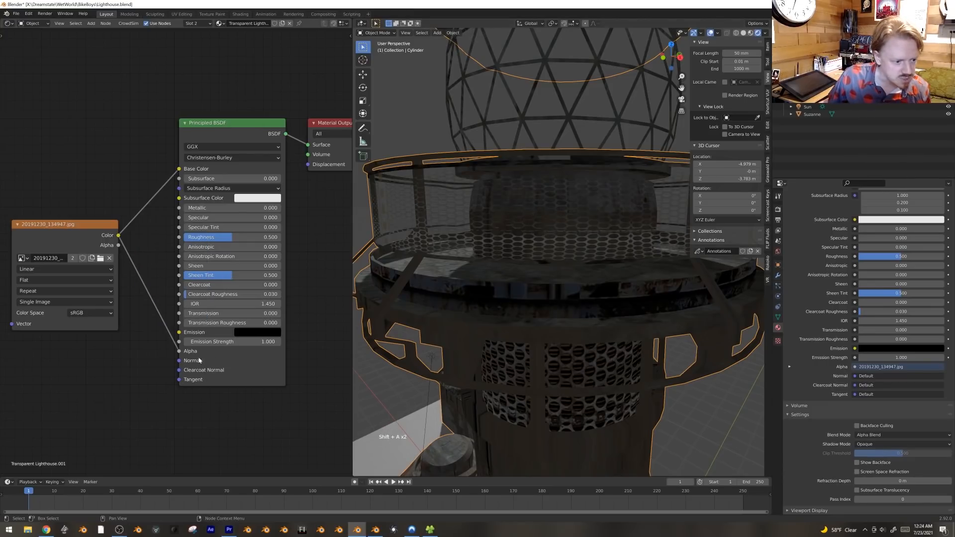
key("shift+a")
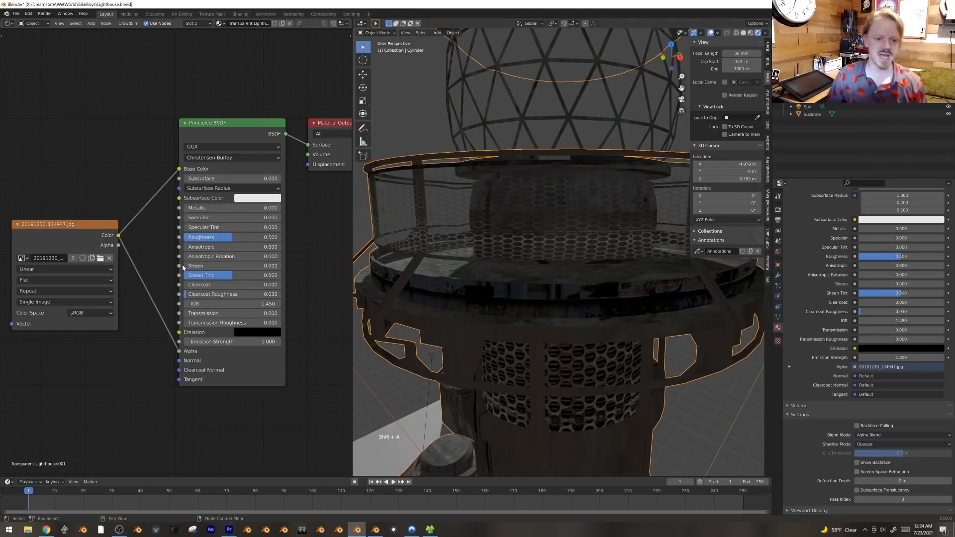
key("shift+a")
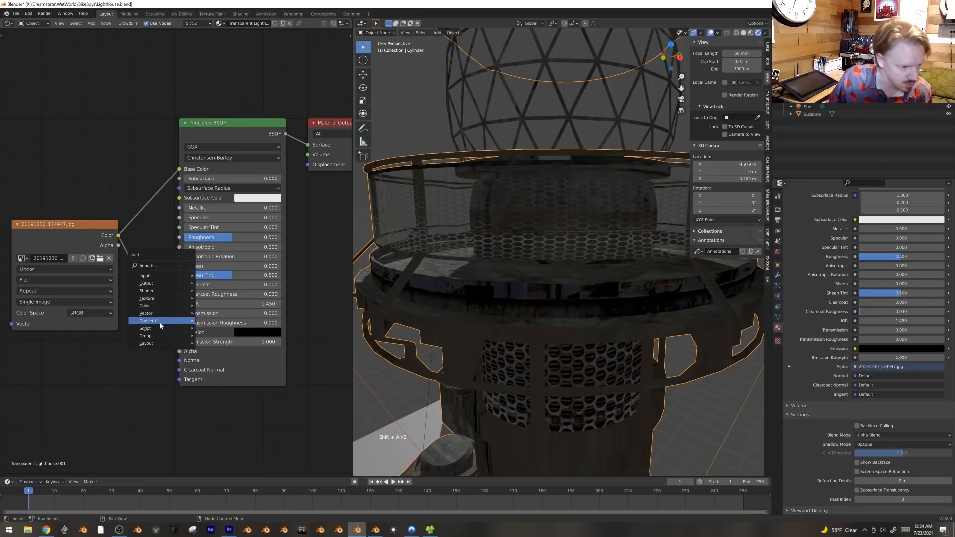
mouse_move(187, 325)
left_click(232, 337)
left_click(250, 315)
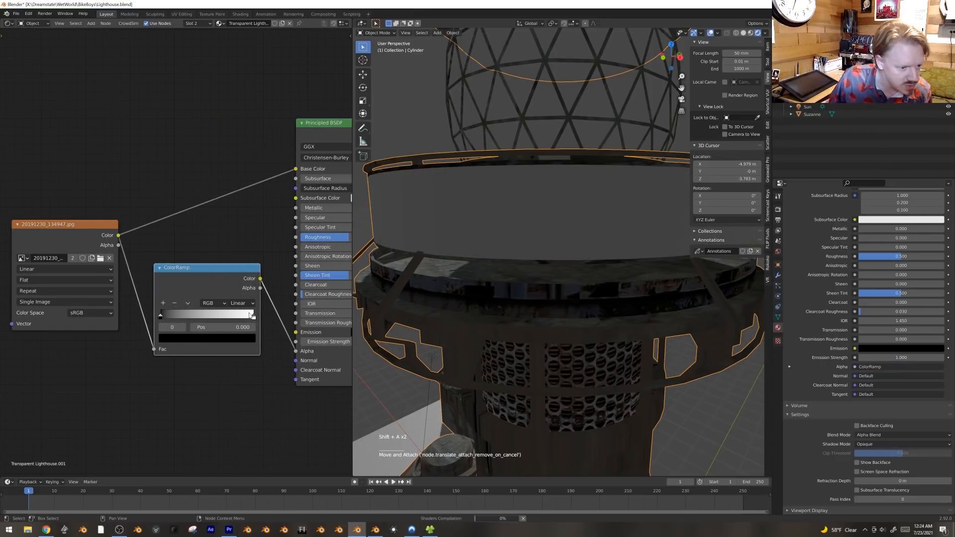
Step: Tighten the ColorRamp by bringing the white stop close to the dark end and setting the black stop to 0.185
left_click_drag(253, 316, 193, 321)
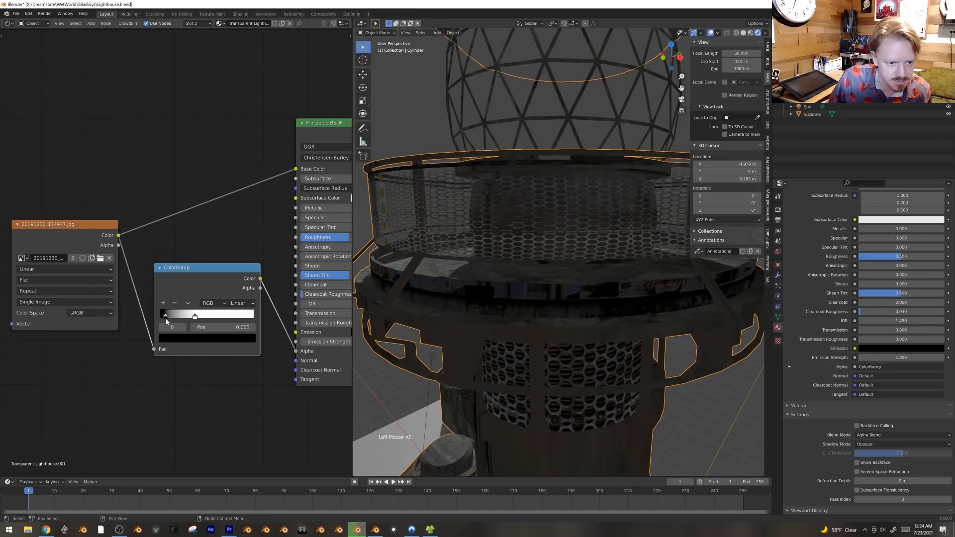
left_click_drag(180, 321, 181, 321)
scroll(501, 282, "down", 2)
key("alt+a")
middle_click_drag(500, 282, 602, 243)
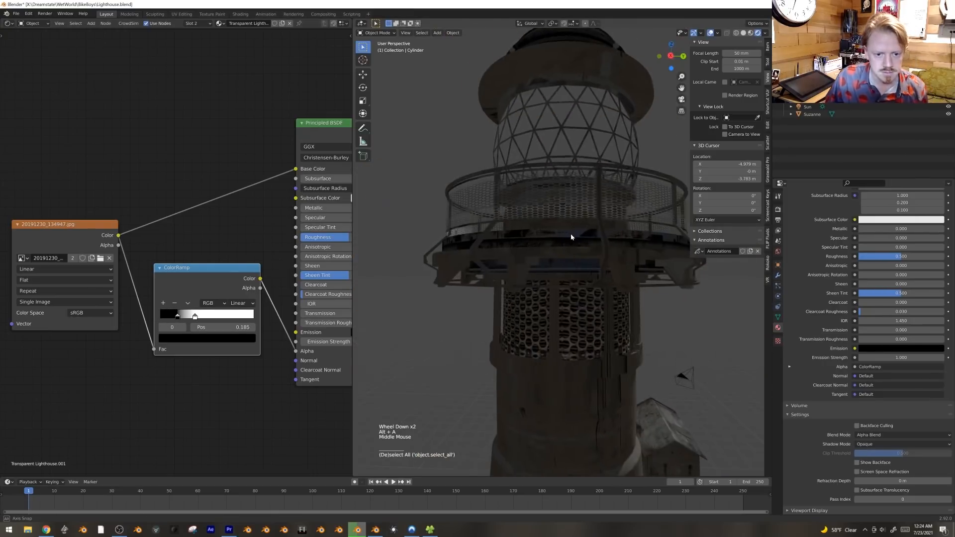
scroll(599, 240, "down", 2)
scroll(598, 241, "up", 3)
Step: Switch the node area to the UV Editor and select the platform railing wall's face loop in Edit Mode
left_click(8, 24)
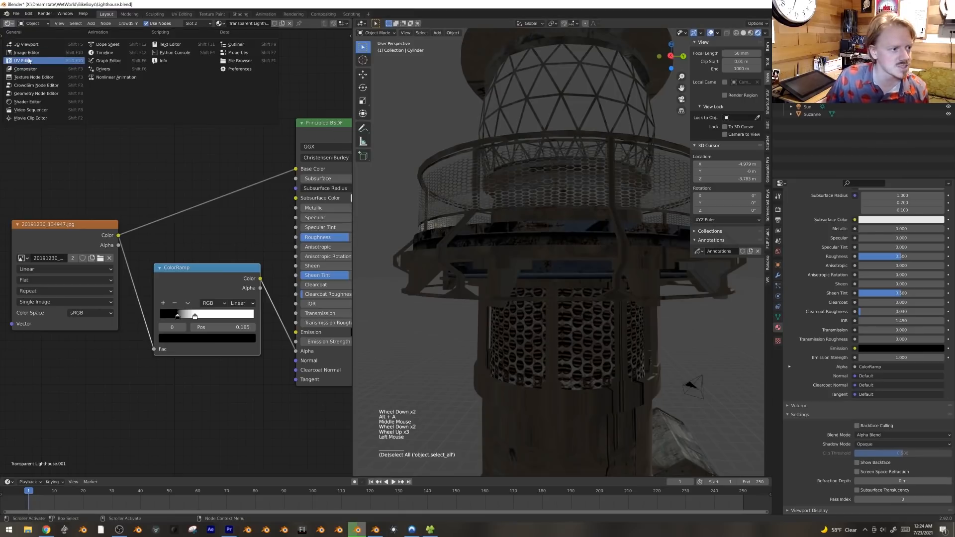
left_click(29, 62)
middle_click_drag(165, 262, 106, 244, "shift")
key("Tab")
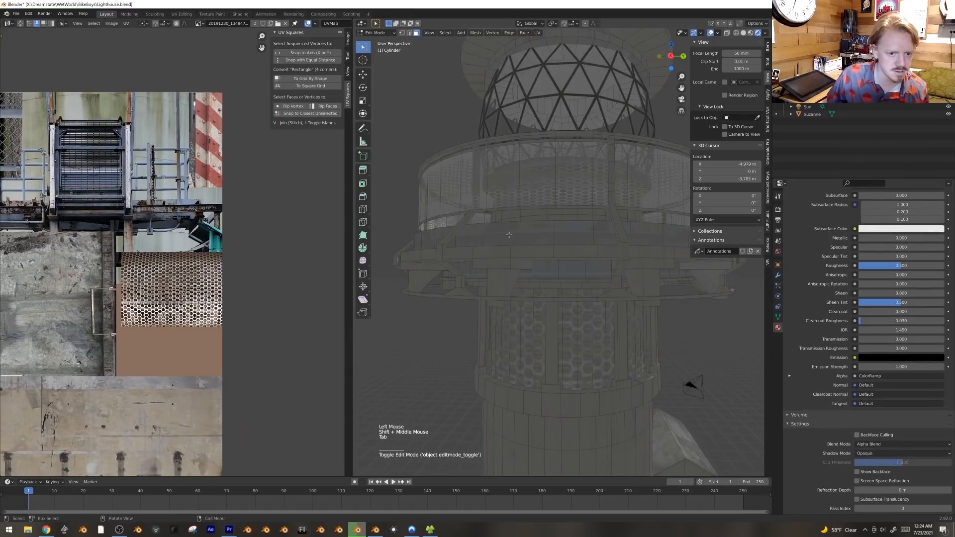
left_click(549, 177, "alt")
scroll(166, 277, "up", 1)
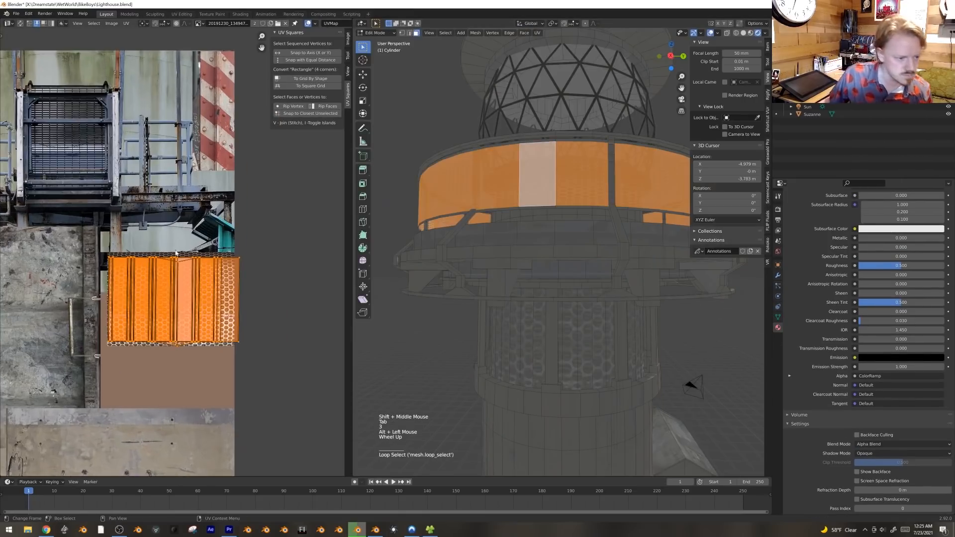
Step: Mirror the outer half of the railing wall's UVs with an X scale of -1 and move them along X over the rest
key("alt+a")
key("b")
left_click_drag(164, 249, 102, 348)
type("sx")
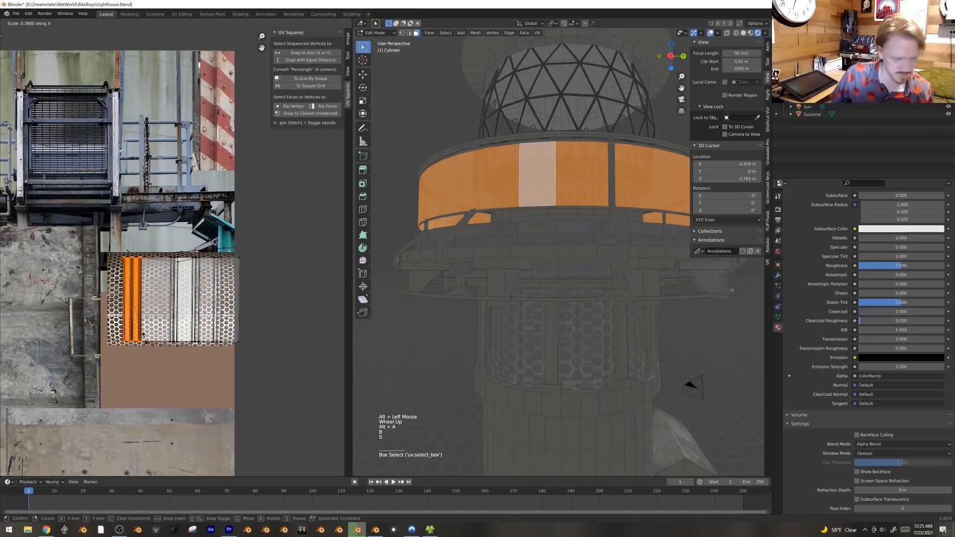
type("-1")
key("Return")
key("g")
key("x")
left_click(239, 332)
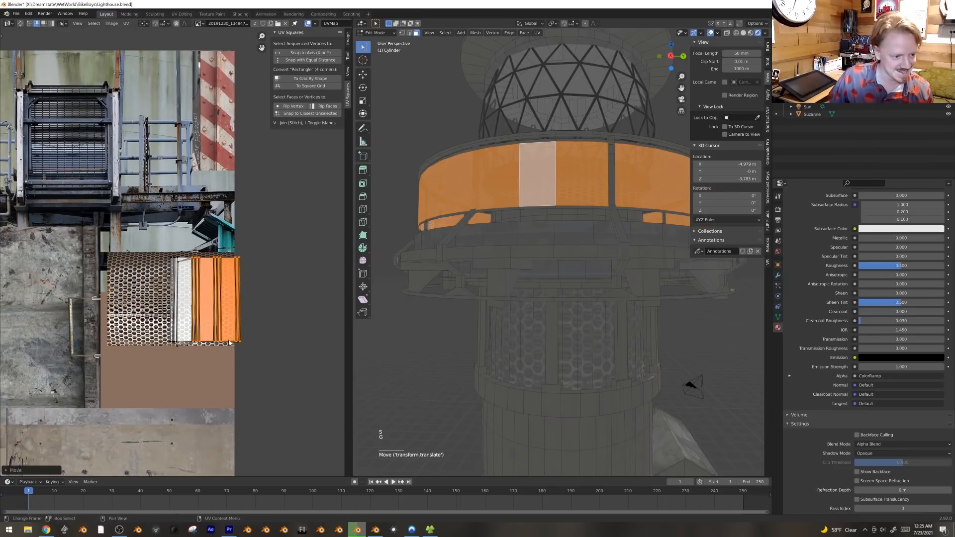
Step: Stretch all the railing wall UVs horizontally and shift them along X over the perforated metal area
key("a")
key("s")
left_click(271, 322)
key("s")
key("x")
left_click(311, 328)
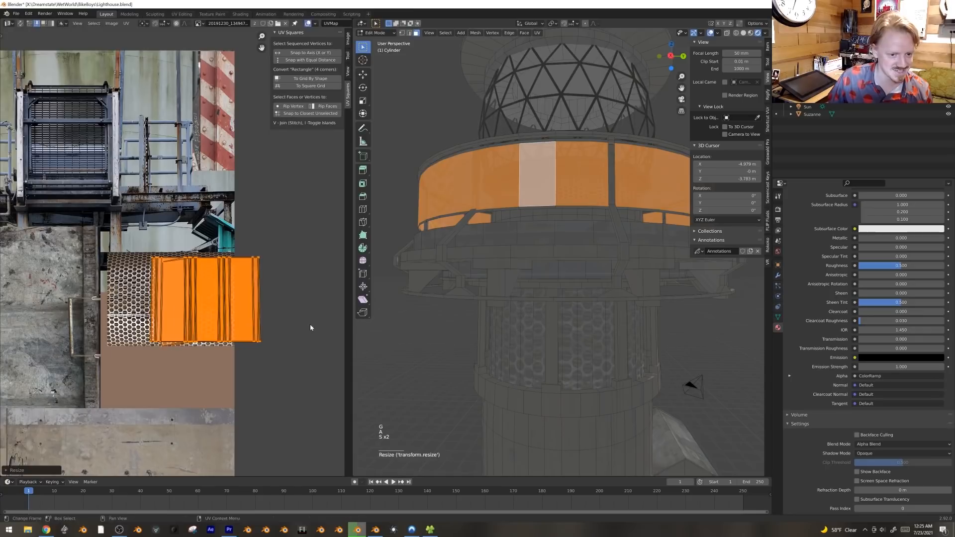
key("g")
key("x")
left_click(276, 328)
Step: Fine-tune the size and position of the railing wall UVs to fit within the edges of the perforated metal area
key("s")
key("x")
left_click(290, 333)
key("g")
left_click(287, 329)
key("s")
left_click(292, 329)
key("g")
left_click(290, 329)
key("Tab")
middle_click_drag(539, 214, 615, 285)
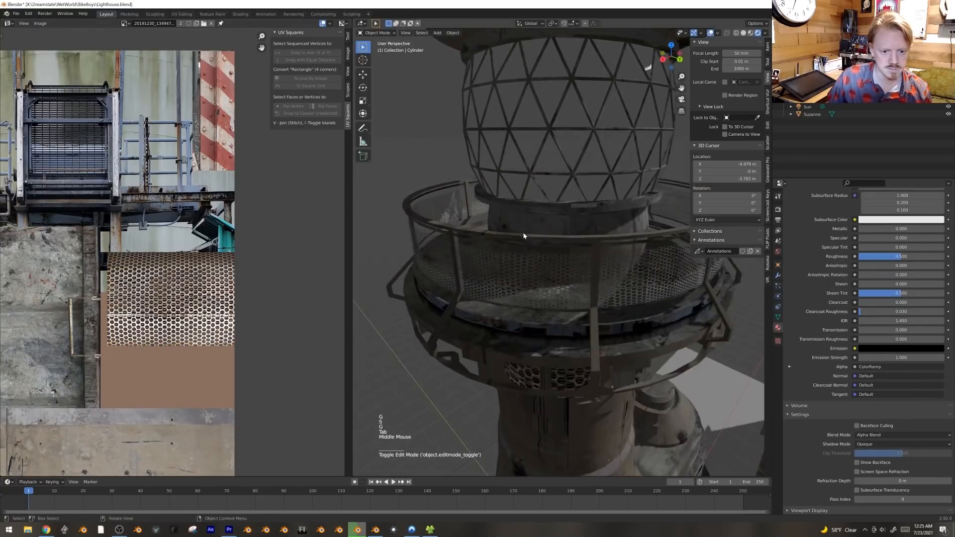
Step: Select the narrow strips along the railing wall's upper and lower edges and extrude them along their normals by about 0.04 m
scroll(615, 285, "down", 1)
key("Tab")
scroll(624, 263, "up", 2)
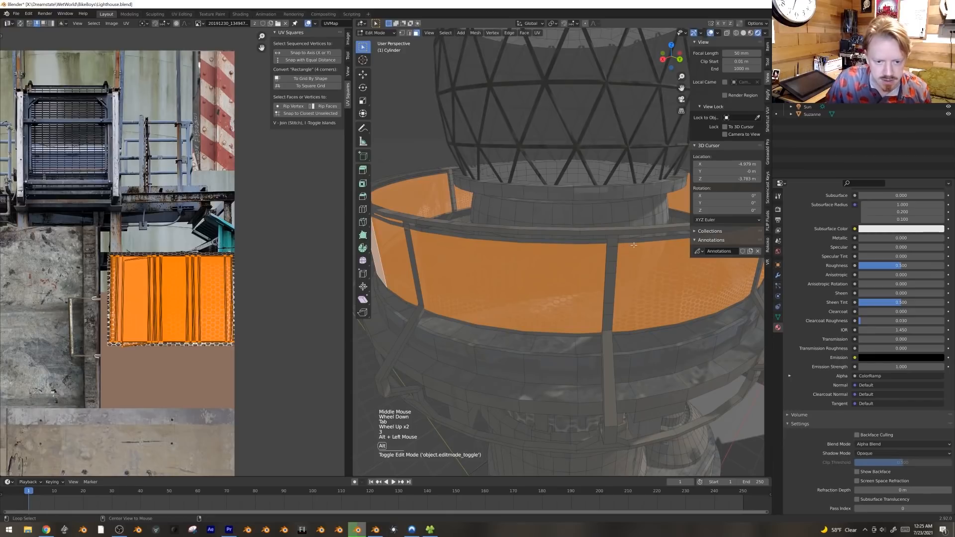
left_click(633, 245, "alt")
left_click(637, 242, "alt")
left_click(639, 239, "alt")
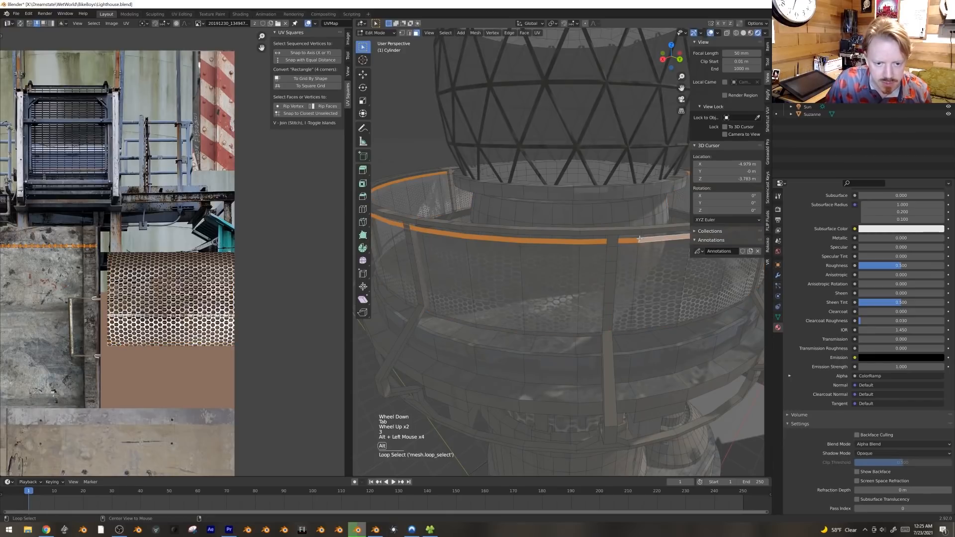
left_click(630, 332, "alt+shift")
key("alt+e")
left_click(549, 228)
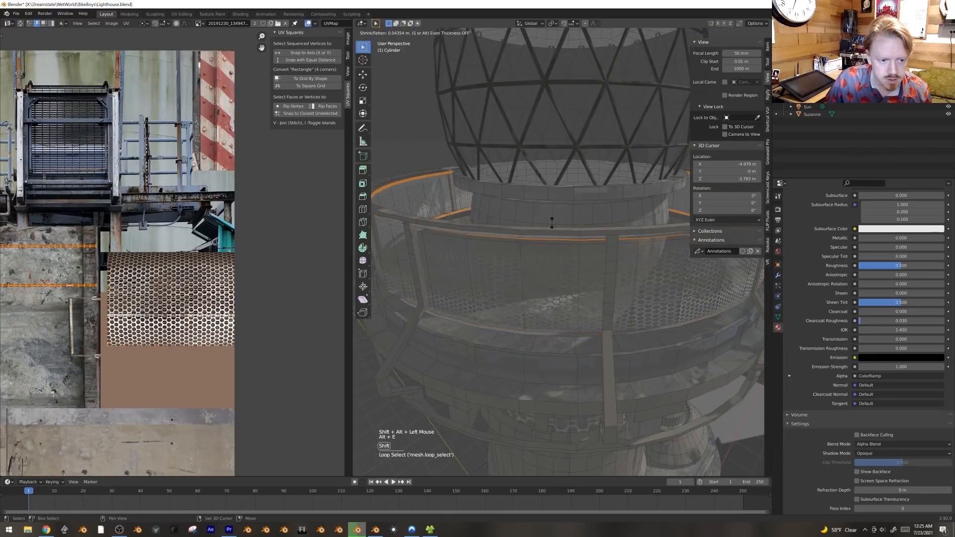
left_click(555, 224)
Step: Slide the toothed ring beneath the tower along the Z axis to the lower end of its shaft
key("Tab")
middle_click_drag(555, 225, 704, 330)
scroll(617, 301, "down", 3)
scroll(623, 288, "down", 5)
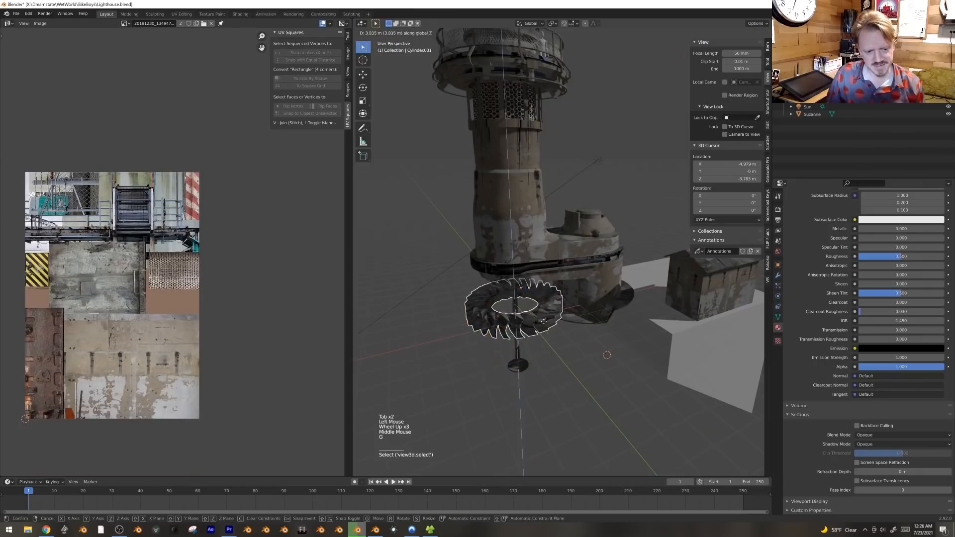
left_click(540, 391)
middle_click_drag(539, 391, 564, 351)
Step: Spin the toothed ring around the Z axis, first close up and again with the whole tower in view
key("r")
key("z")
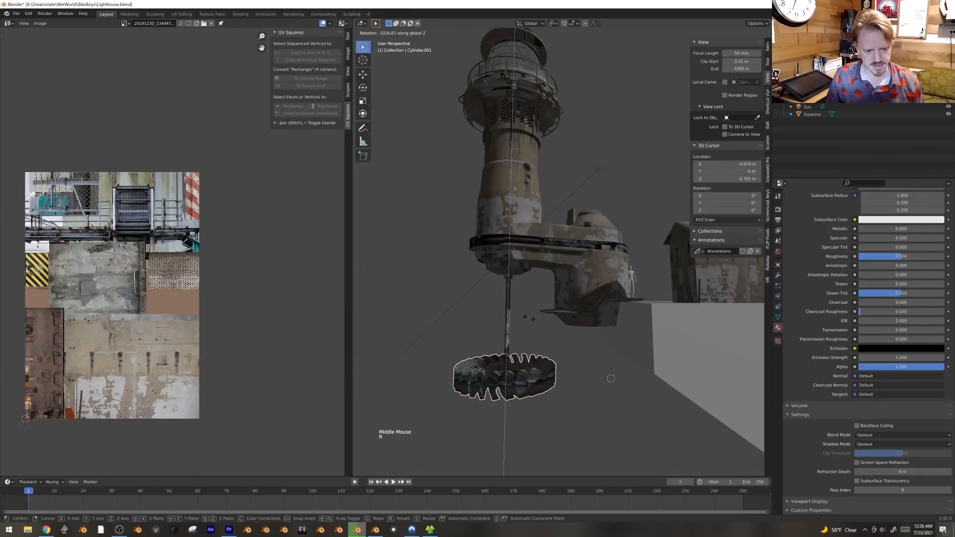
left_click(553, 386)
scroll(572, 394, "down", 4)
scroll(562, 318, "down", 3)
key("alt+a")
middle_click_drag(571, 276, 582, 285)
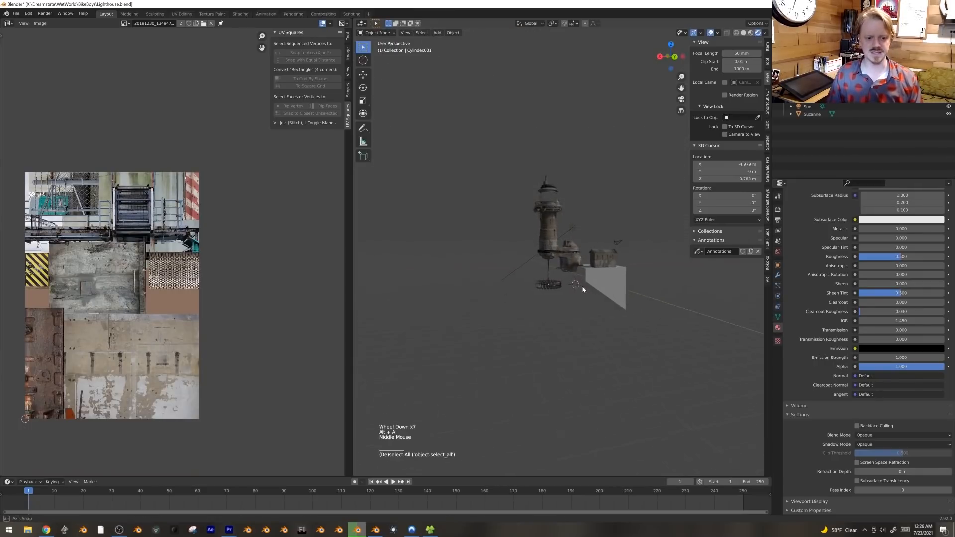
scroll(544, 281, "down", 1)
key("r")
key("z")
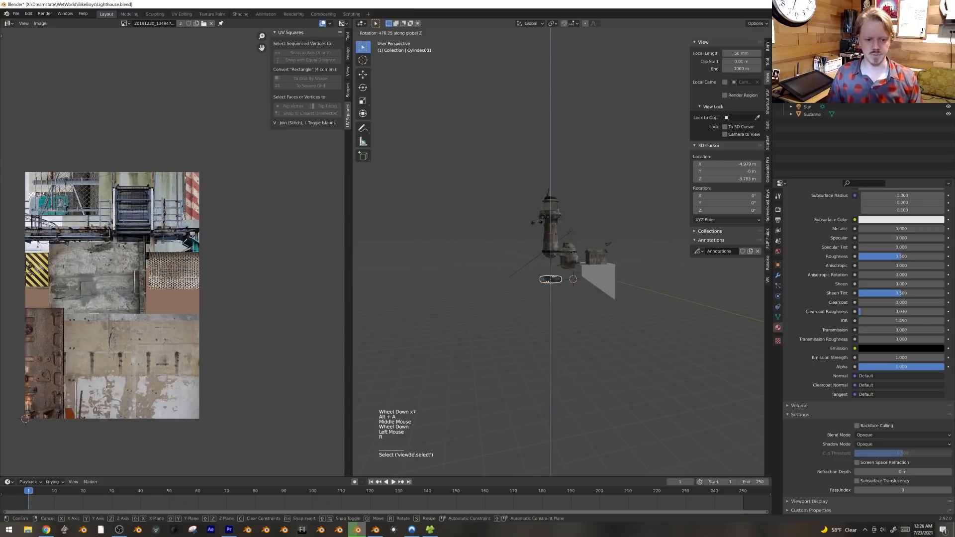
left_click(574, 201)
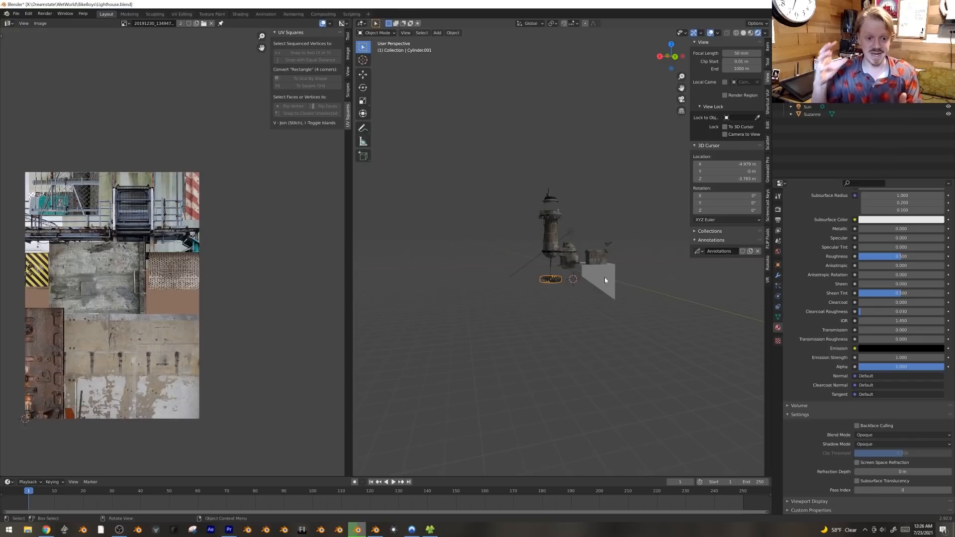
scroll(605, 280, "up", 5)
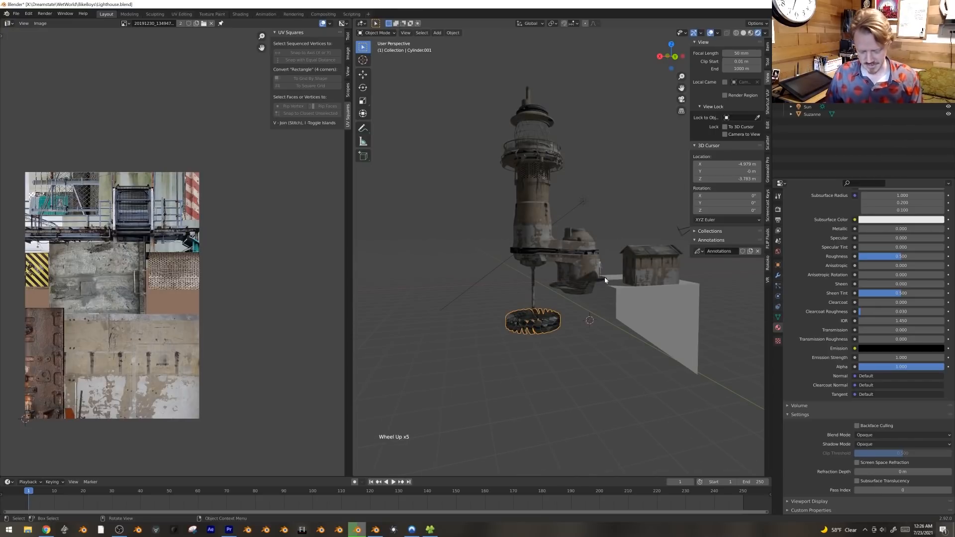
middle_click_drag(605, 280, 588, 301)
scroll(534, 172, "up", 4)
middle_click_drag(535, 171, 601, 219, "shift")
scroll(610, 226, "up", 3)
scroll(507, 220, "down", 2)
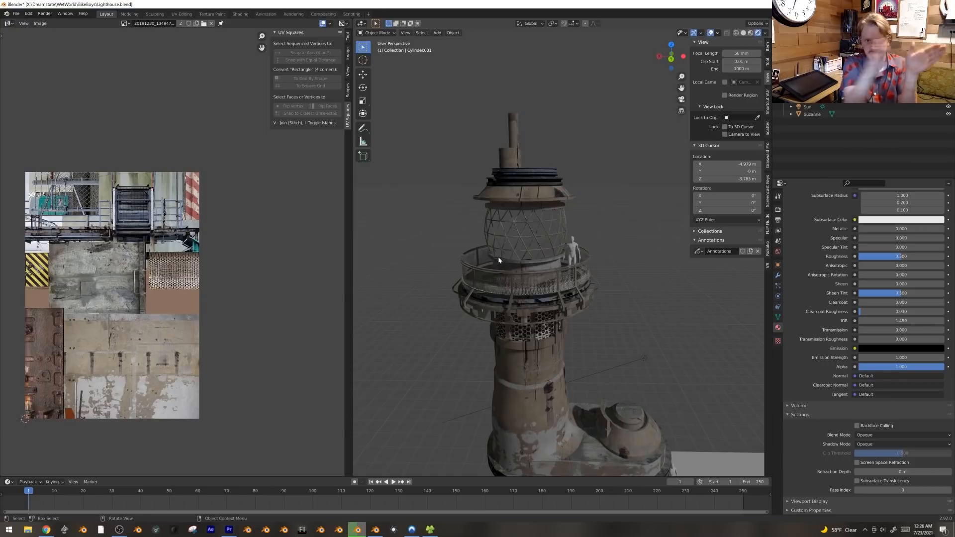
key("shift+a")
mouse_move(490, 232)
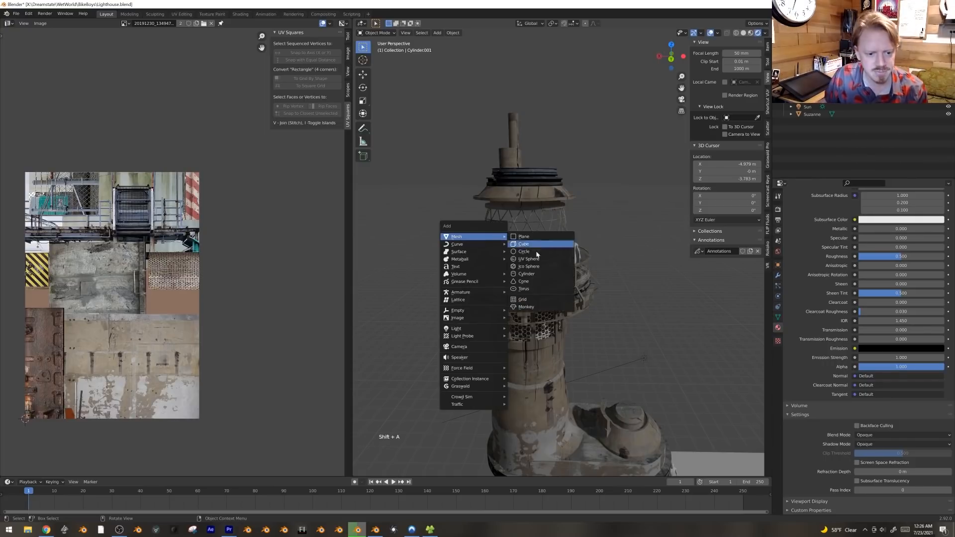
left_click(550, 275)
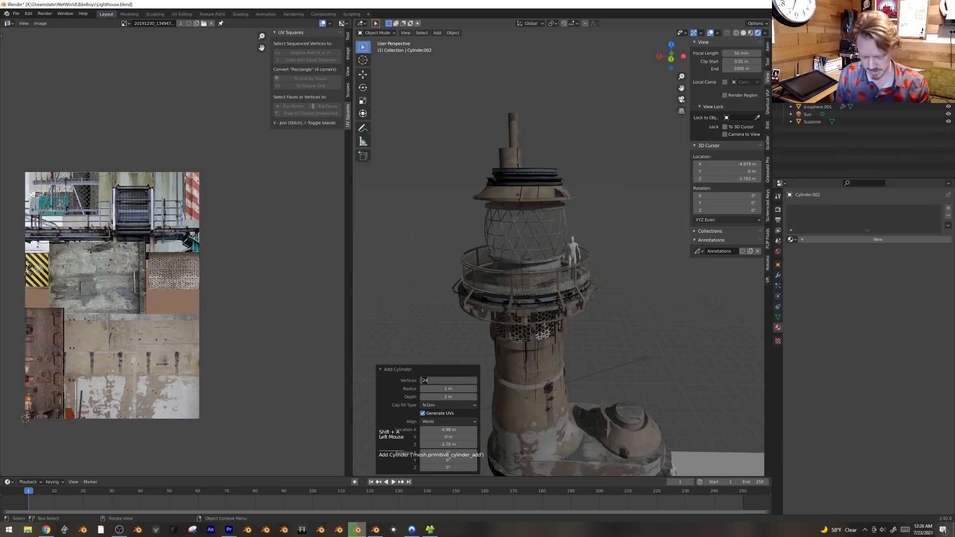
scroll(509, 310, "down", 5)
scroll(626, 391, "up", 2)
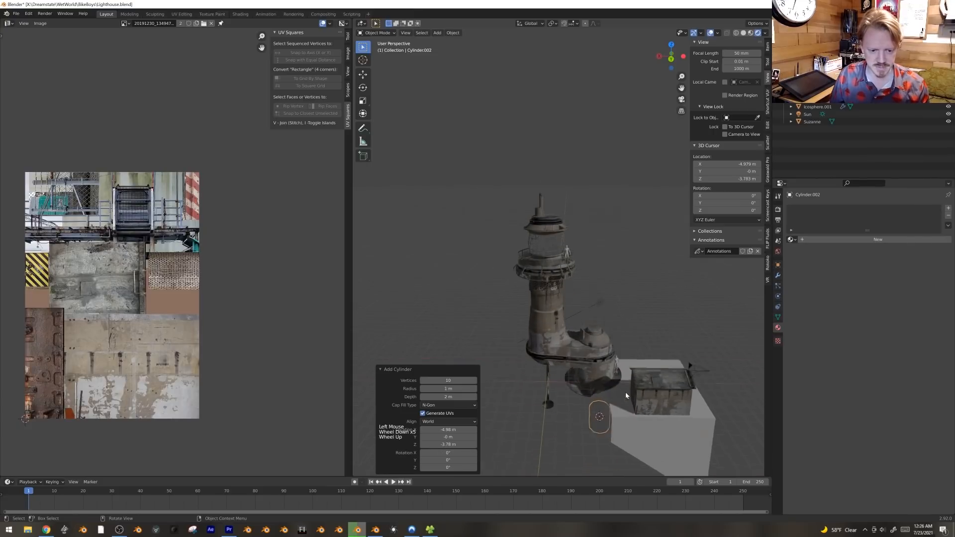
key("x")
left_click(625, 392)
Step: Snap the 3D cursor to the lantern room's glass sphere and add a 10-vertex cylinder there
left_click(548, 241)
key("shift+s")
scroll(571, 230, "up", 4)
key("shift+a")
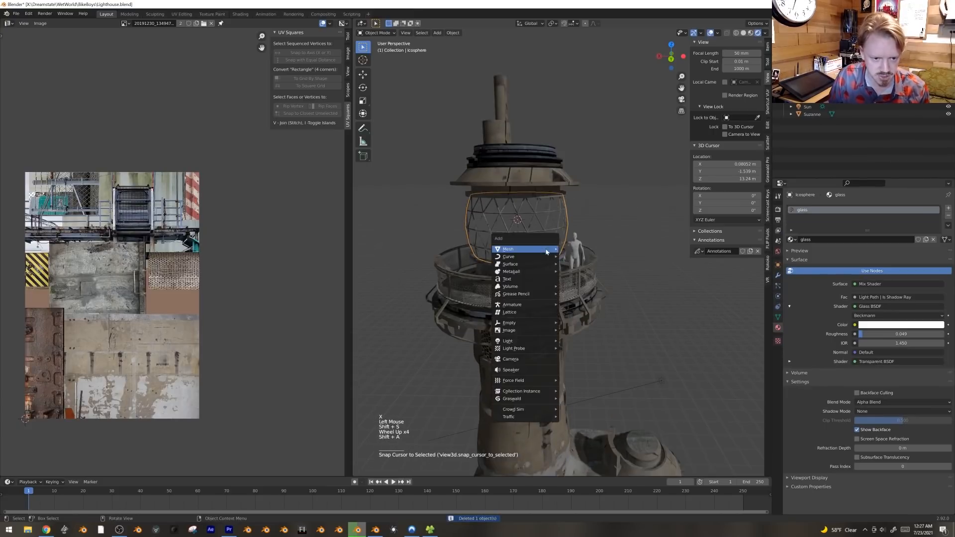
mouse_move(517, 249)
left_click(604, 286)
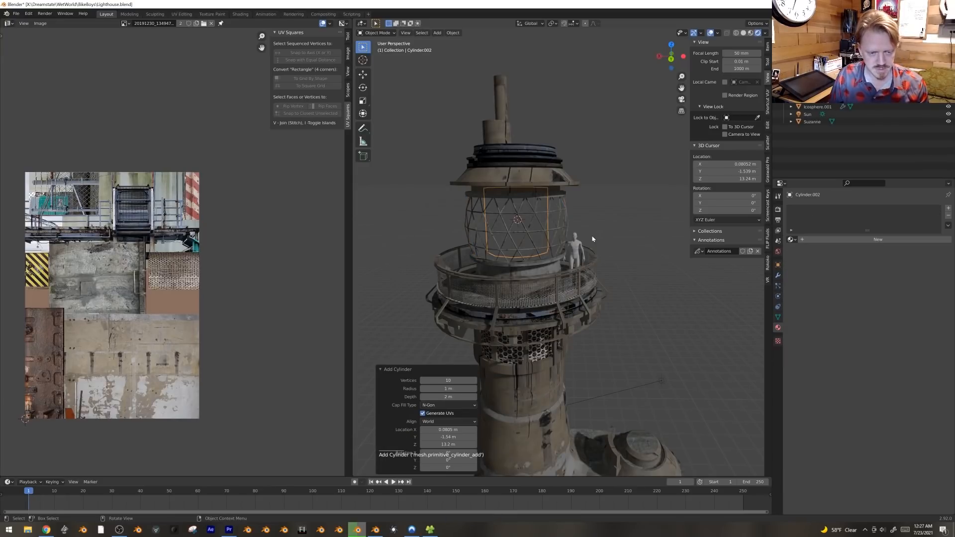
Step: Enlarge the cylinder mesh around the lantern glass, flatten it along Z and move it vertically below the roof
key("Tab")
key("a")
key("s")
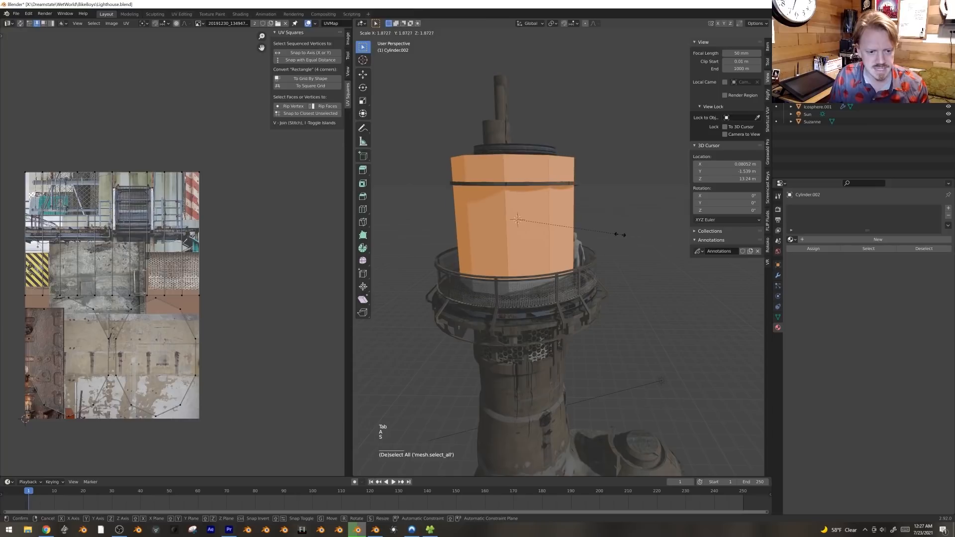
left_click(567, 236)
key("s")
key("z")
left_click(570, 236)
key("g")
key("z")
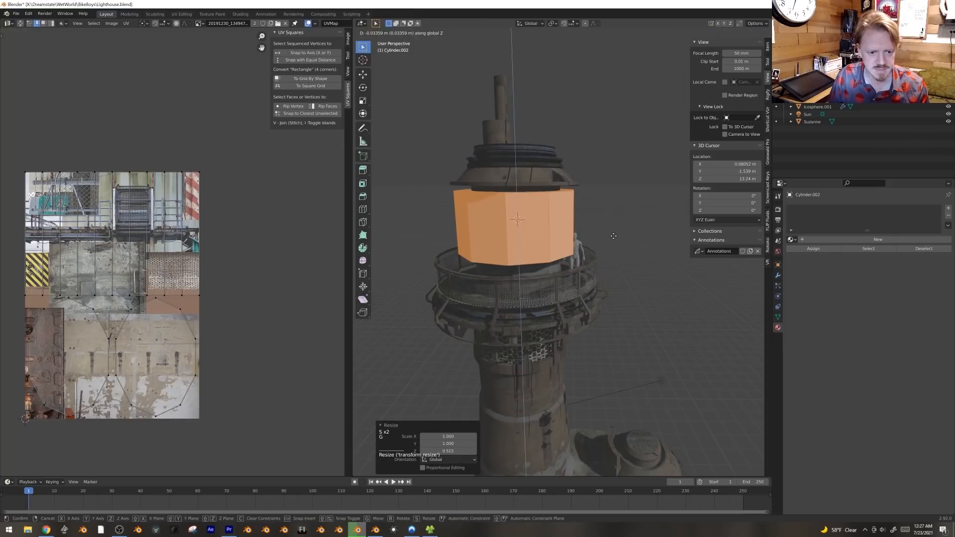
left_click(614, 237)
Step: Refine the cylinder's height and Z position to fit between the lantern roof and the platform
key("s")
key("z")
left_click(624, 236)
key("g")
key("z")
left_click(624, 237)
middle_click_drag(539, 238, 627, 253)
key("s")
key("z")
left_click(667, 254)
Step: Inset the cylinder's faces individually by about 0.05 m and delete the inner faces, leaving an open window frame
scroll(632, 140, "up", 2)
key("i")
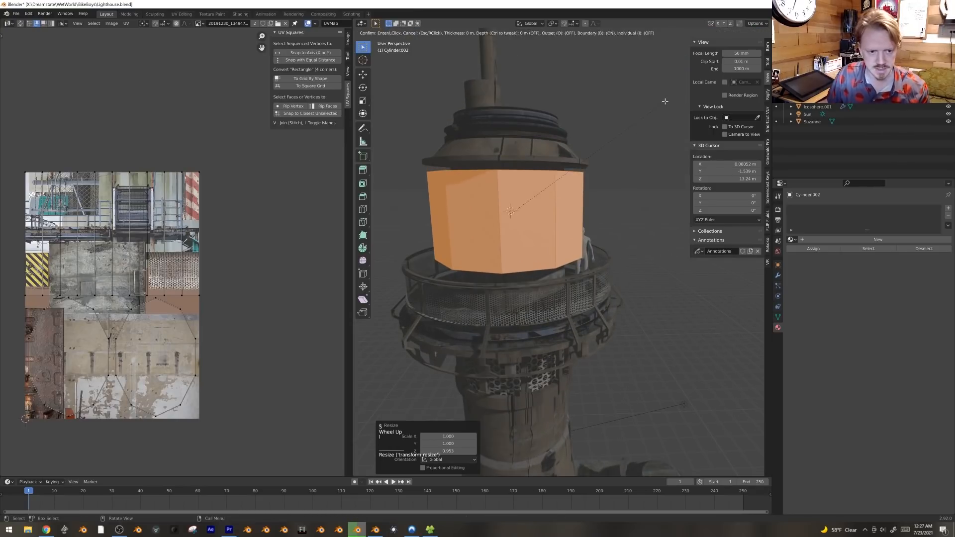
key("i")
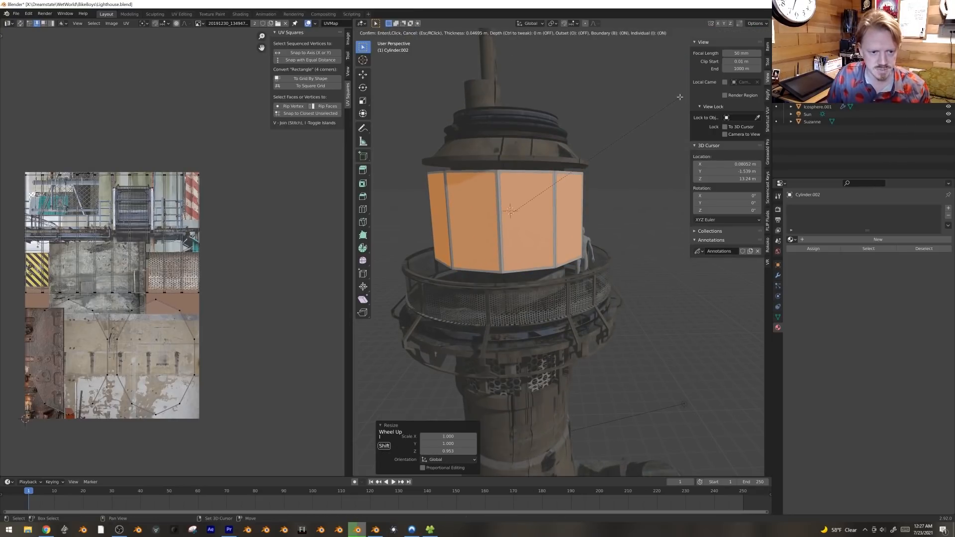
left_click(622, 106)
middle_click_drag(622, 107, 583, 212)
key("x")
left_click(585, 115)
key("Tab")
key("alt+a")
Step: Rotate the window frame 18° around Z in the top view
left_click(572, 214)
scroll(595, 193, "down", 3)
key("r")
right_click(514, 325)
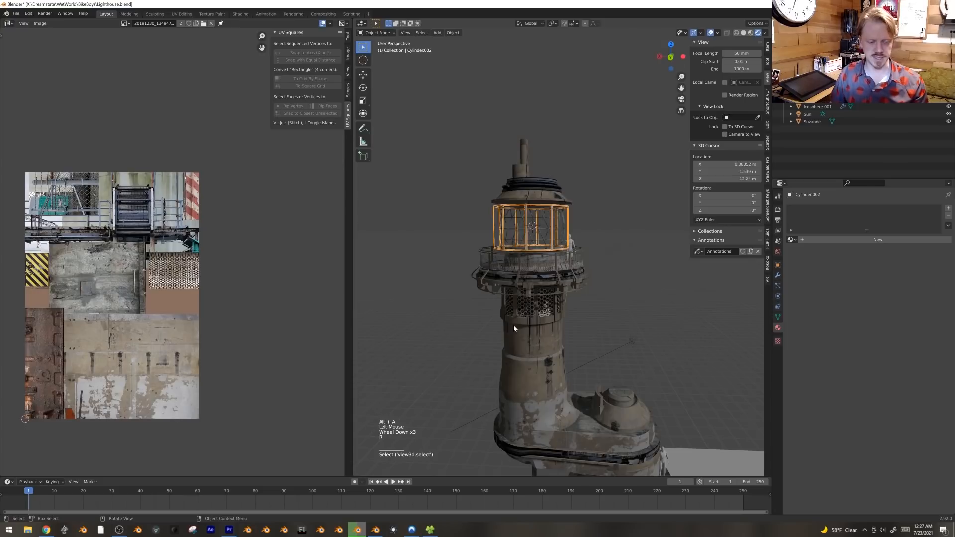
key("KP_7")
key("KP_7")
scroll(514, 328, "up", 2)
middle_click_drag(514, 328, 490, 366, "shift")
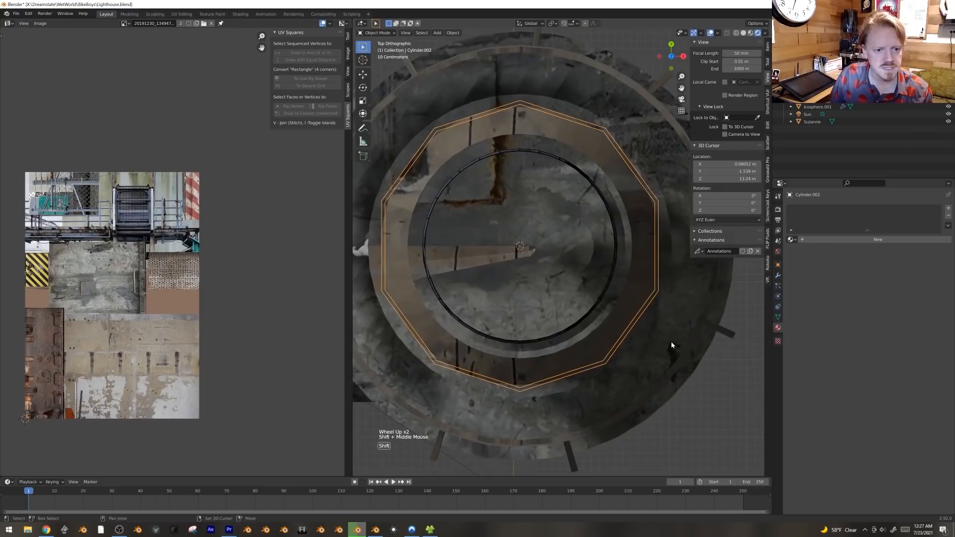
key("r")
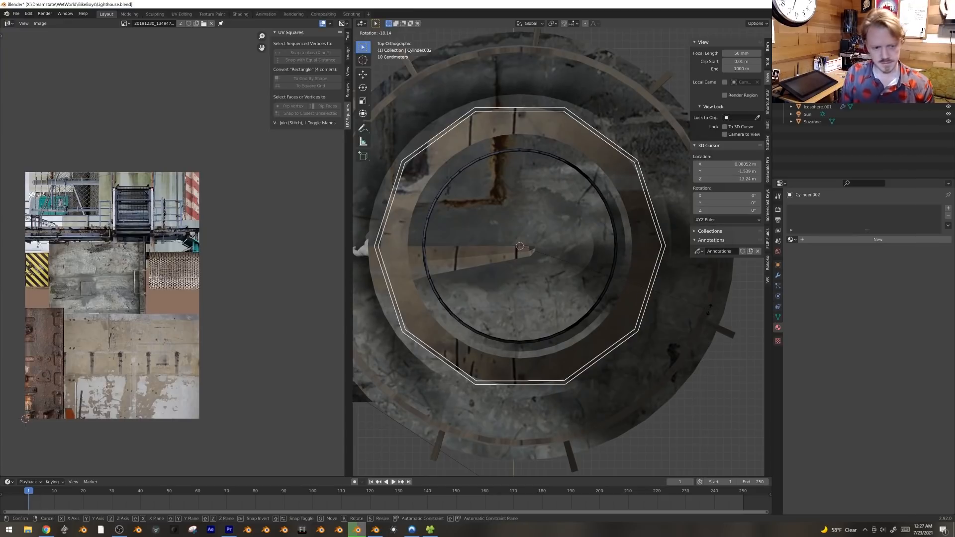
left_click(709, 309)
scroll(600, 301, "down", 2)
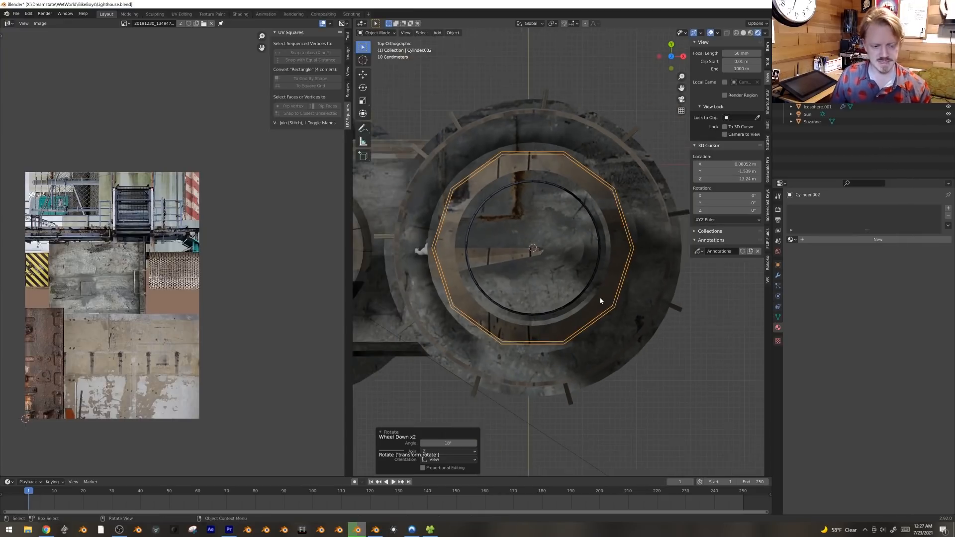
Step: Isolate the window frame in local view and display it in solid shading
key("KP_Divide")
key("KP_1")
key("alt+z")
middle_click_drag(576, 247, 583, 278)
key("alt+a")
left_click(571, 272)
key("z")
middle_click_drag(642, 288, 607, 280)
key("alt+z")
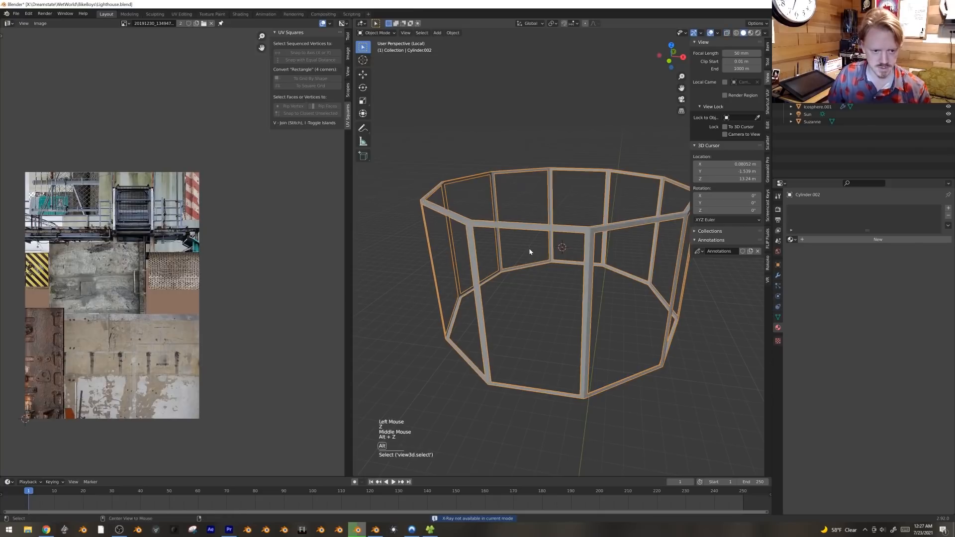
Step: Select the face loop around one window panel's frame and extrude it outward
key("Tab")
key("3")
left_click(490, 279, "alt")
middle_click_drag(490, 278, 599, 226)
key("e")
left_click(592, 232)
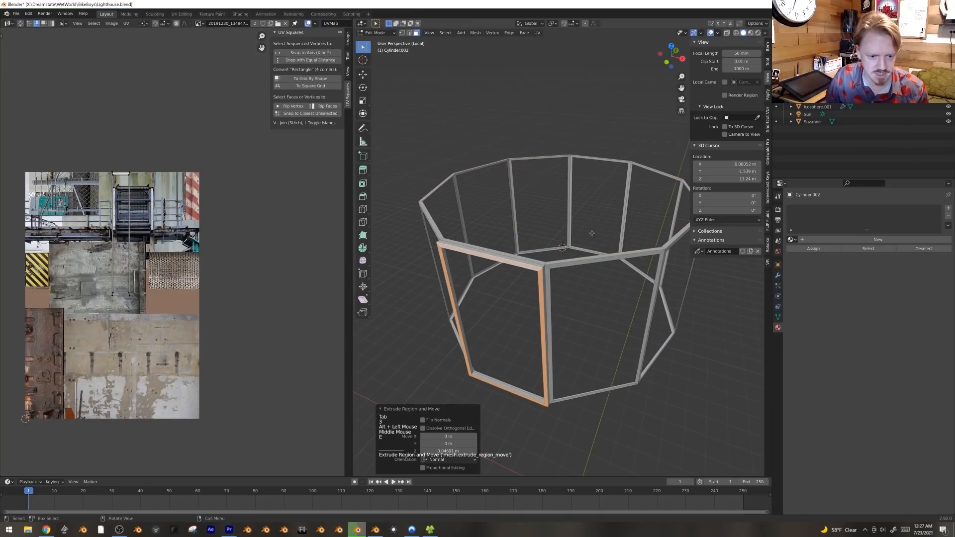
Step: Extrude the edge loop of the thickened window panel by about 0.067 m along Y
key("2")
left_click(542, 276, "alt")
key("e")
key("y")
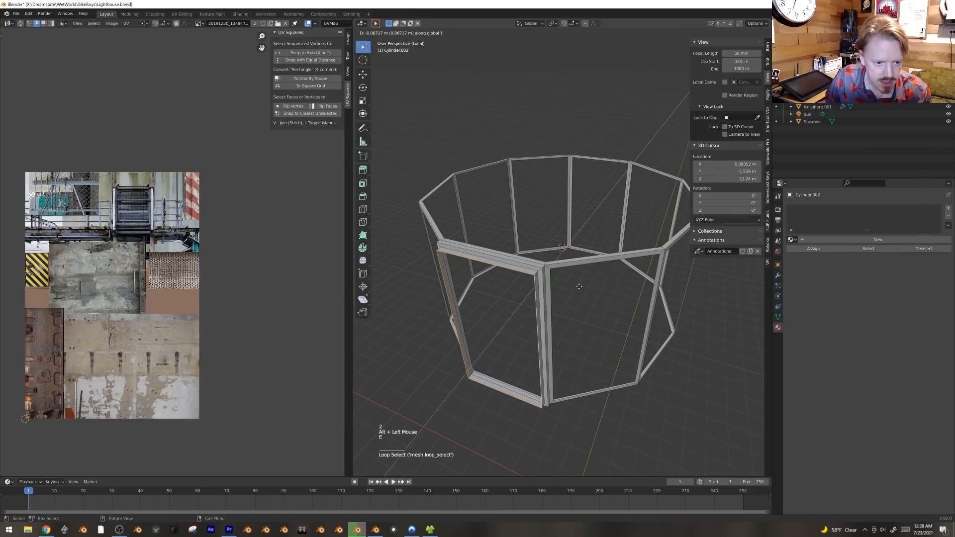
left_click(579, 288)
Step: Select the edge loop around the window frame's upper rim and extrude it along Z
left_click(583, 263, "alt")
left_click(587, 255, "alt")
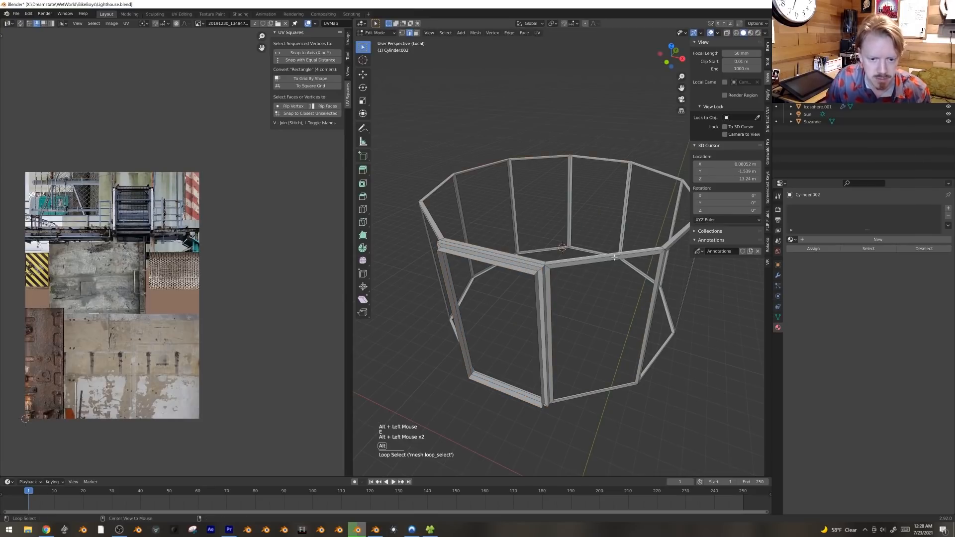
middle_click_drag(588, 255, 572, 282, "shift")
key("e")
key("z")
left_click(681, 297)
key("Tab")
middle_click_drag(681, 297, 678, 279)
scroll(630, 324, "down", 1)
key("Tab")
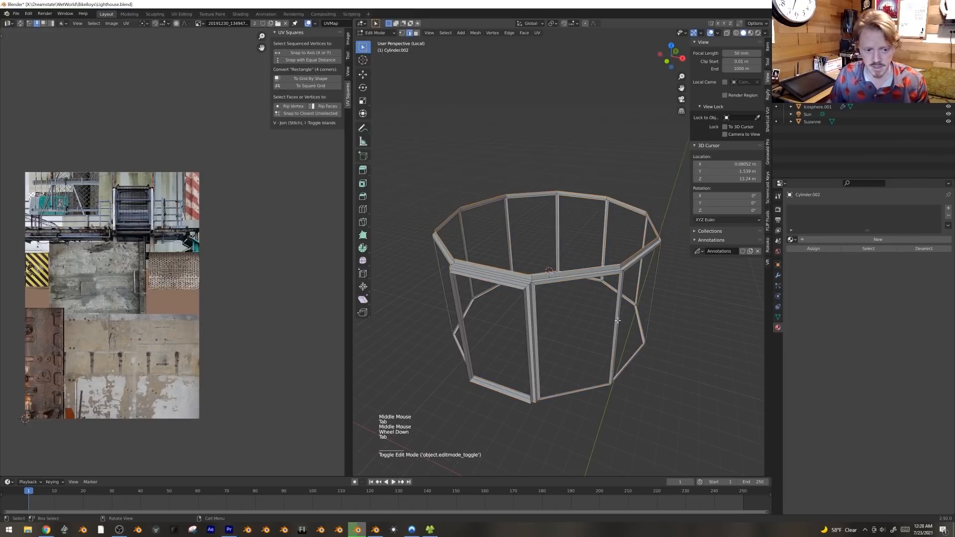
Step: Duplicate the face loop around the front window panel's frame, scale the copy up and widen it along X
key("KP_1")
middle_click_drag(612, 321, 521, 312)
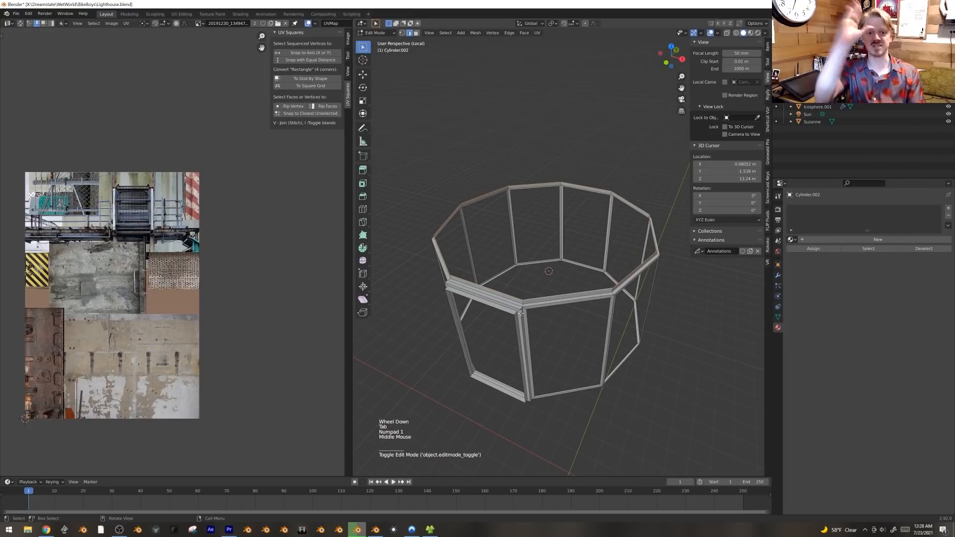
middle_click_drag(521, 330, 505, 295)
left_click(505, 295)
key("3")
left_click(510, 299, "alt")
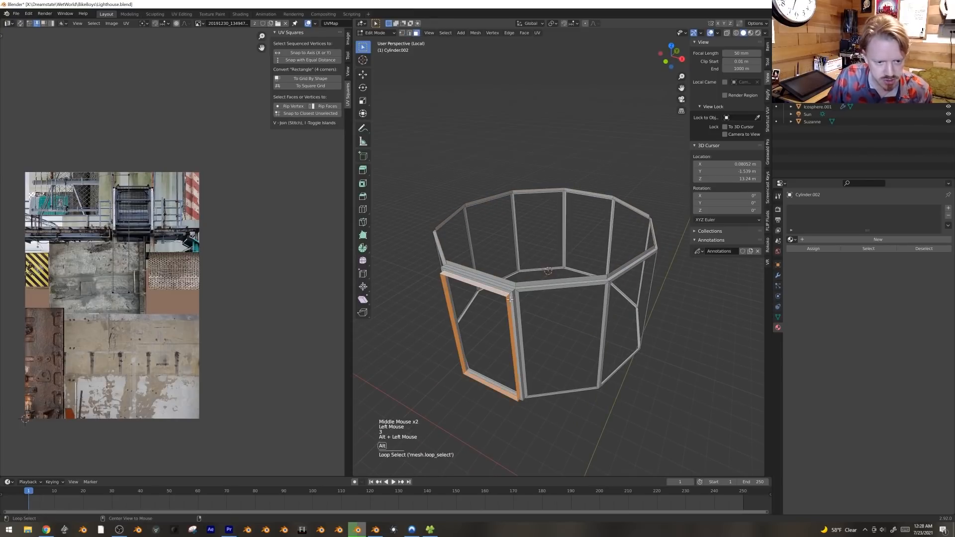
key("KP_1")
key("shift+d")
key("s")
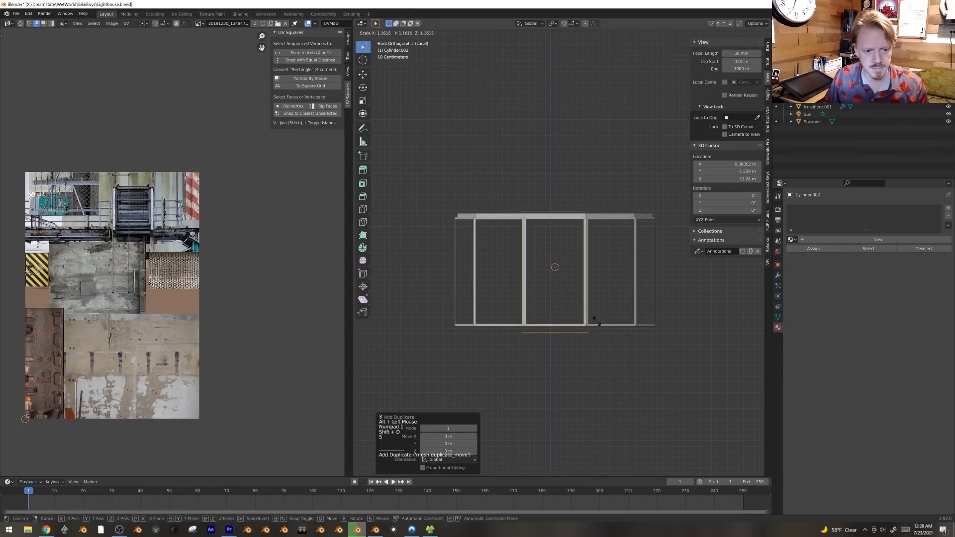
key("s")
key("x")
left_click(615, 323)
Step: Extrude the edge loop of the enlarged frame copy and scale it outward to about 1.074
middle_click_drag(632, 315, 607, 351)
key("2")
left_click(519, 333, "alt")
key("e")
key("s")
left_click(525, 333)
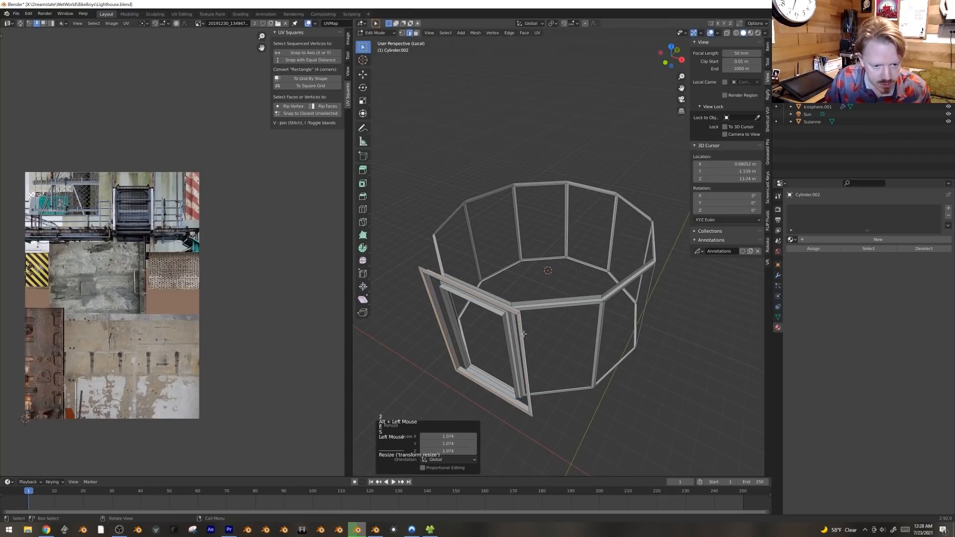
left_click(526, 334)
Step: Duplicate the outer frame's side edge, shorten the copy along Z and move it up to the frame's upper half
middle_click_drag(542, 355, 602, 326)
key("ctrl+r")
left_click(602, 328)
key("shift+d")
right_click(678, 383)
key("s")
key("z")
left_click(618, 333)
key("g")
key("z")
left_click(617, 317)
Step: Extrude the short edge along X by about 0.076 m, and extrude it further to form a small segmented bracket
key("e")
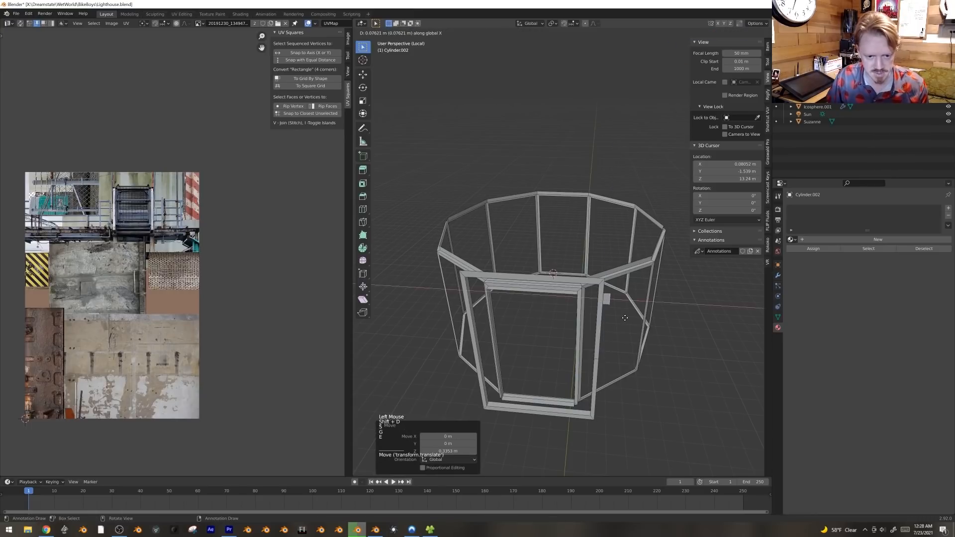
left_click(623, 318)
key("KP_7")
key("e")
right_click(662, 305)
key("1")
key("e")
key("x")
left_click(647, 297)
Step: Select the whole bracket, scale it along Z and shift it vertically to the outer frame's upper end
key("KP_1")
middle_click_drag(626, 273, 580, 290, "shift")
key("ctrl+l")
key("s")
key("z")
left_click(607, 295)
key("g")
key("z")
left_click(606, 289)
Step: Duplicate the bracket three times down along Z, with two copies near mid-height and one at the frame's lower end
key("shift+d")
key("z")
left_click(606, 334)
key("shift+d")
key("z")
left_click(607, 351)
key("shift+d")
key("z")
left_click(613, 402)
scroll(596, 320, "up", 2)
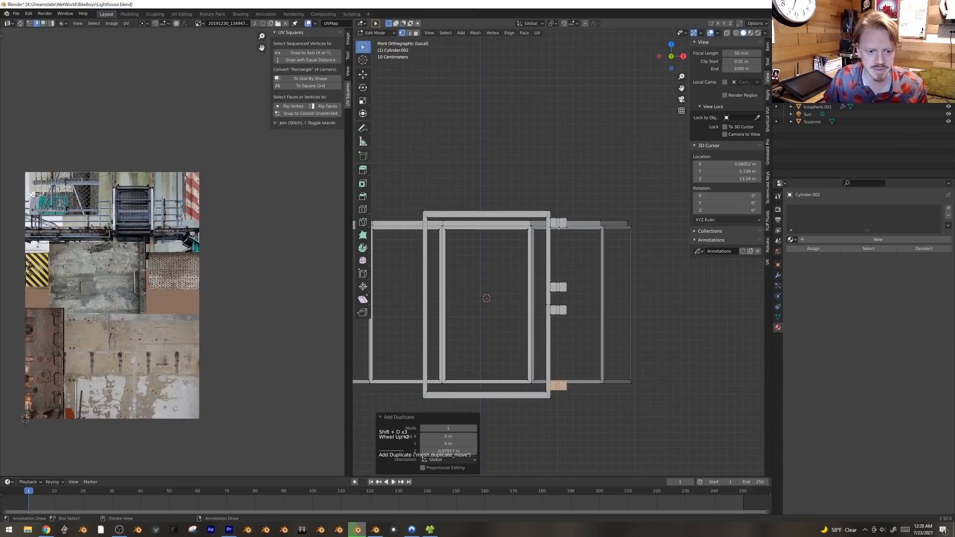
Step: Duplicate the outer frame's side edge, shorten it, place it beside the upper brackets and extrude it about 0.055 m along X
key("2")
left_click(547, 269)
key("shift+d")
key("s")
left_click(604, 250)
key("g")
left_click(605, 255)
key("e")
key("x")
left_click(610, 255)
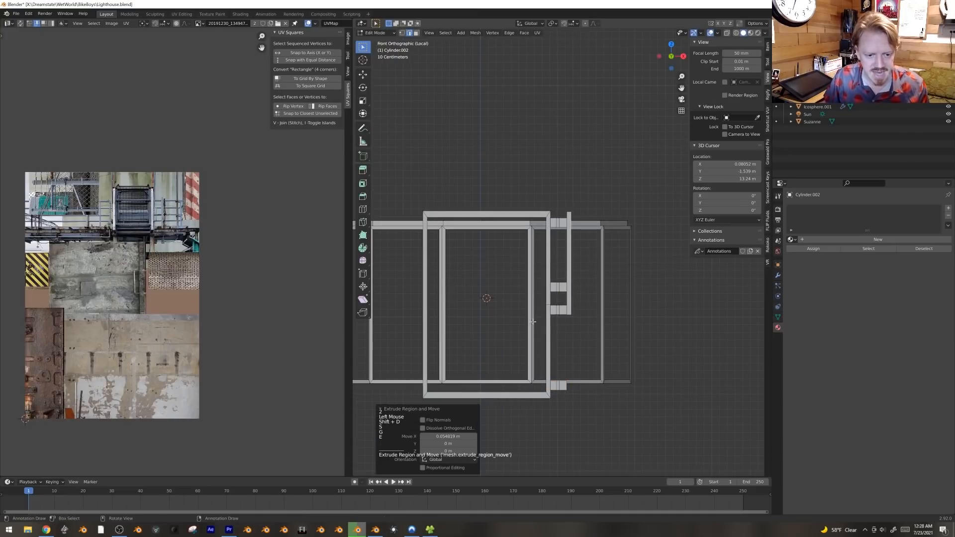
Step: Place another duplicated frame edge beside the lowest bracket and extrude it along X into a second vertical strip
left_click(552, 342)
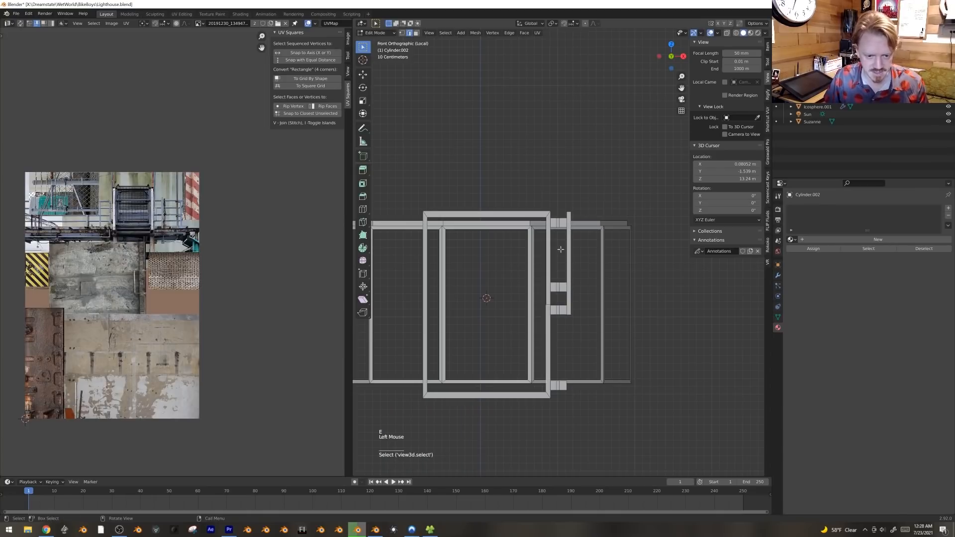
left_click(598, 378)
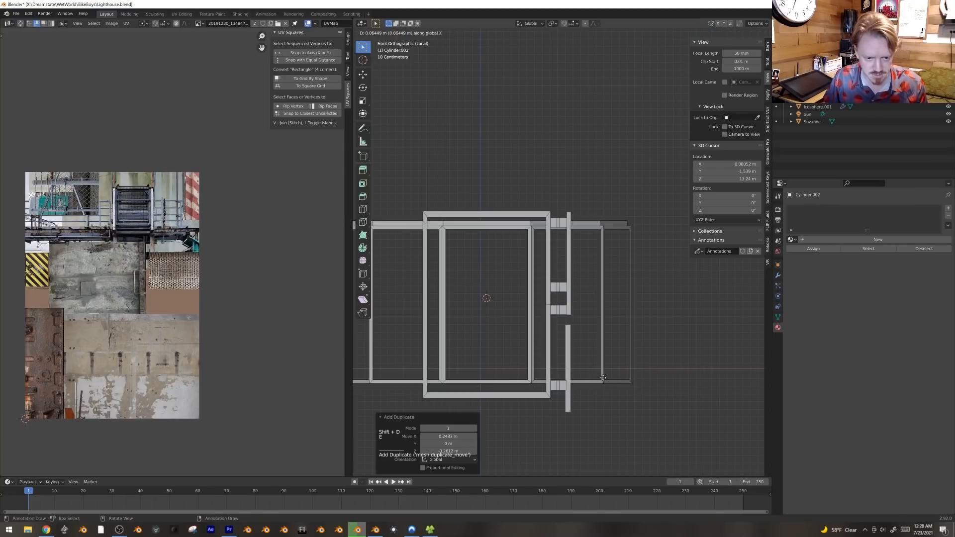
Step: Extrude the lower strip's upper edge upward in several segments, bending it outward past the upper strip
key("2")
left_click(586, 325)
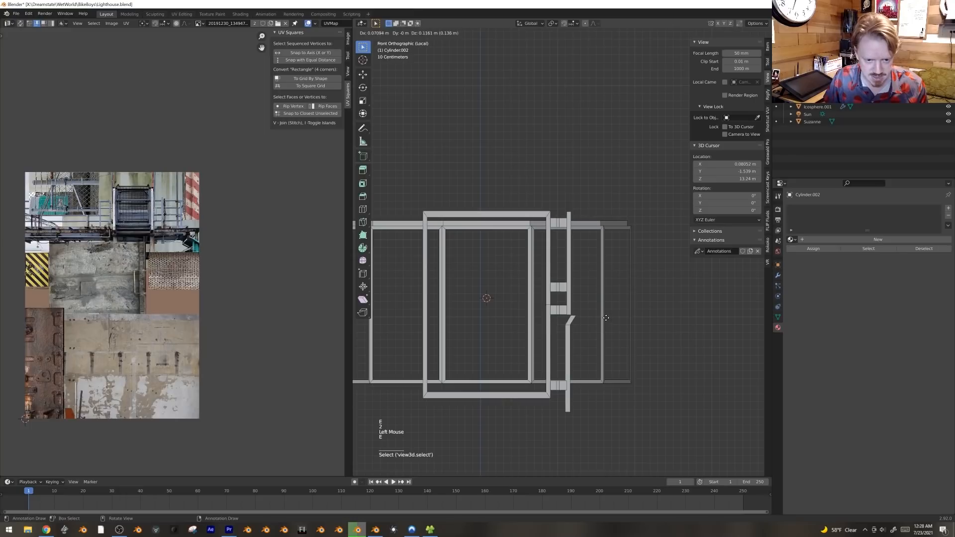
left_click(606, 318)
key("e")
key("g")
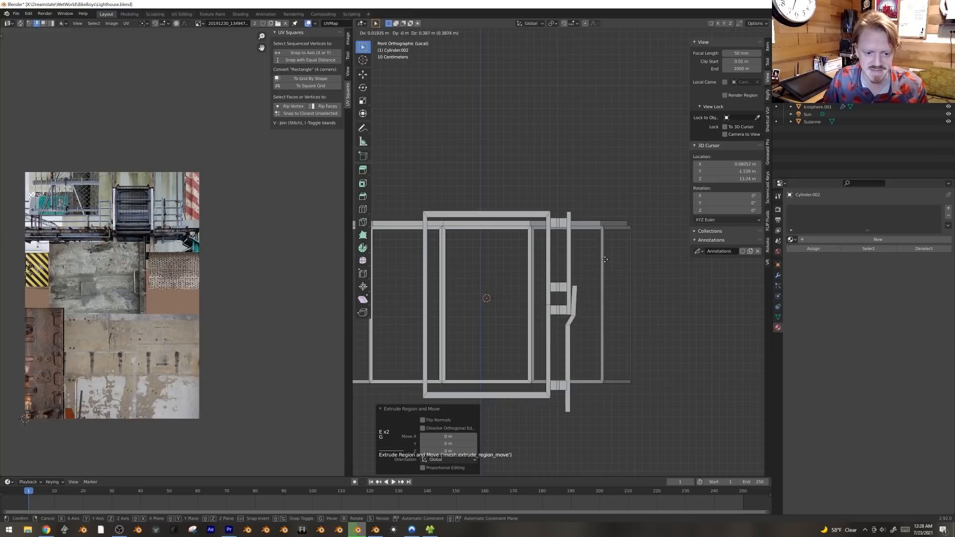
left_click(607, 268)
key("e")
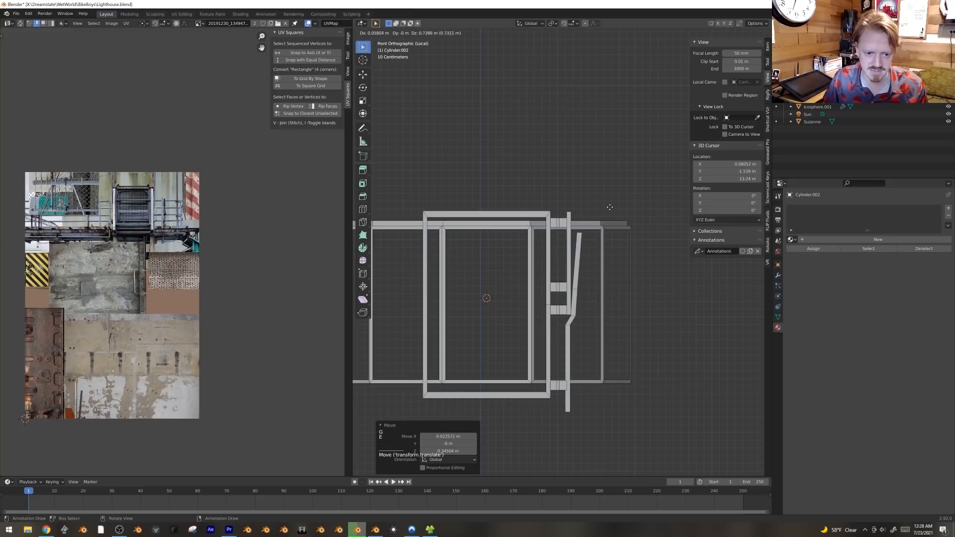
left_click(603, 184)
Step: Scale the bent strip's end edge to about 0.85 and nudge it into line with the upper strip's end
key("s")
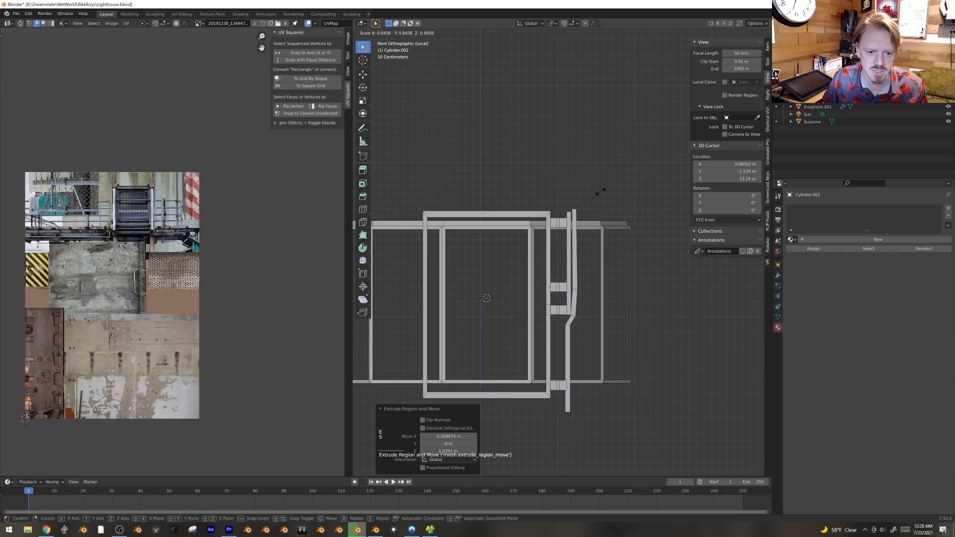
left_click(600, 191)
key("g")
left_click(598, 194)
Step: Duplicate all four brackets with both vertical strips, rotate the copy upside down and move it to the frame's opposite side
middle_click_drag(598, 194, 593, 274)
scroll(582, 286, "down", 2)
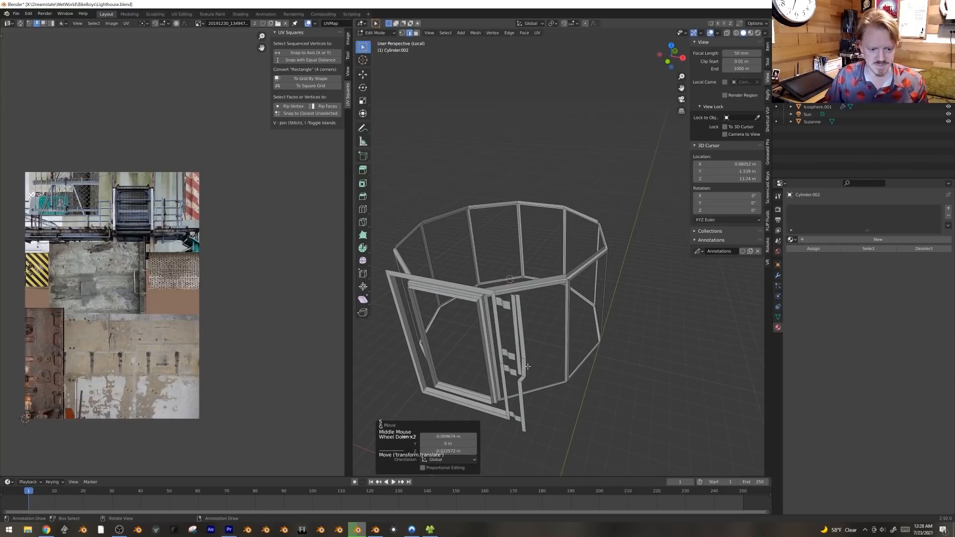
scroll(520, 356, "down", 2)
key("KP_1")
scroll(522, 355, "up", 3)
middle_click_drag(523, 354, 546, 346)
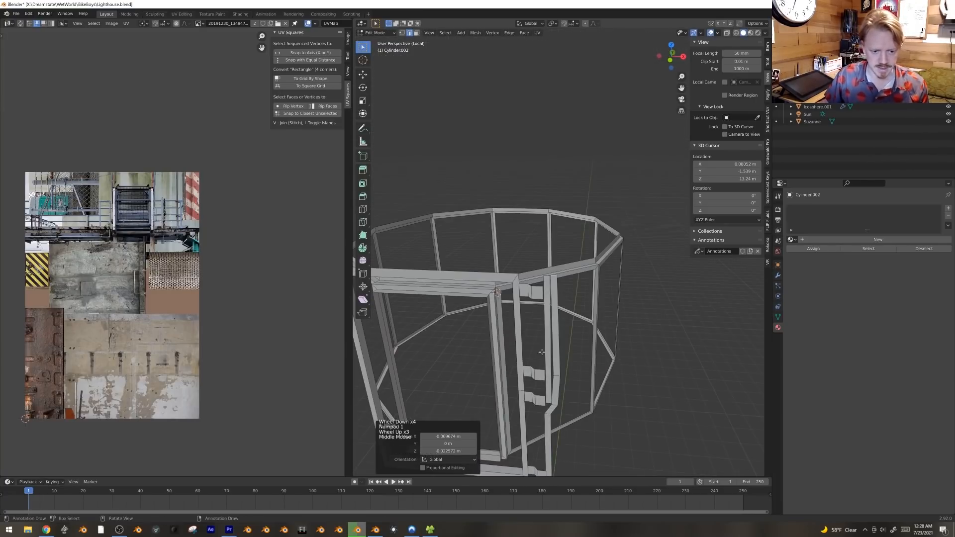
left_click(543, 314, "shift")
key("ctrl+l")
middle_click_drag(542, 386, 548, 311, "shift")
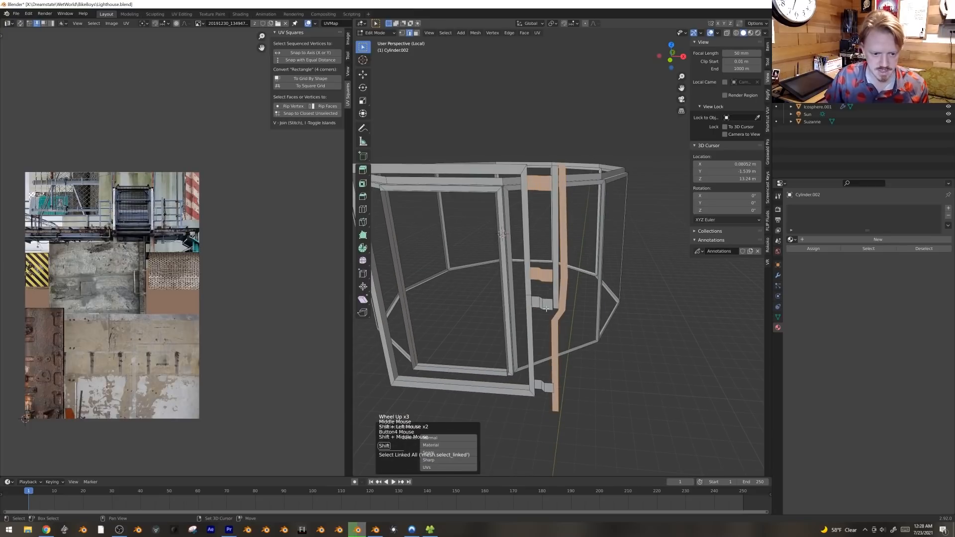
left_click(543, 304, "shift")
left_click(553, 290, "shift")
left_click(547, 386, "shift")
key("KP_1")
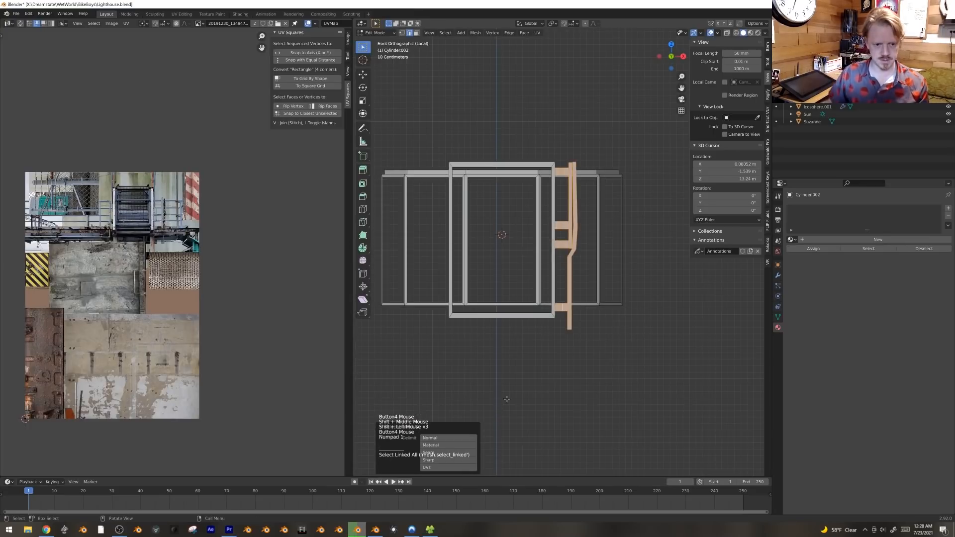
key("shift+d")
key("r")
left_click(543, 124)
key("g")
left_click(480, 164)
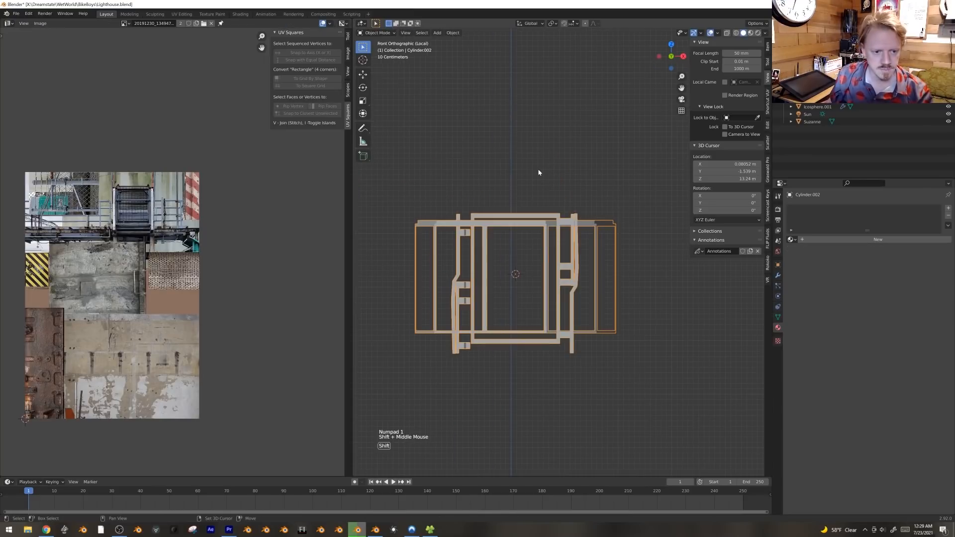
Step: Add a mesh plane and move it about 2.41 m up along Z above the window enclosure
key("shift+a")
mouse_move(541, 171)
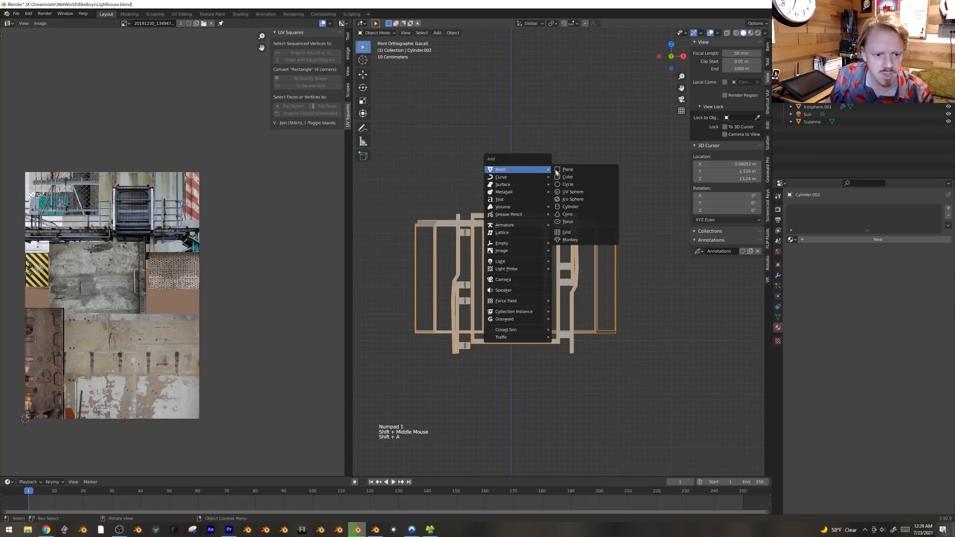
left_click(595, 170)
key("g")
key("z")
left_click(573, 172)
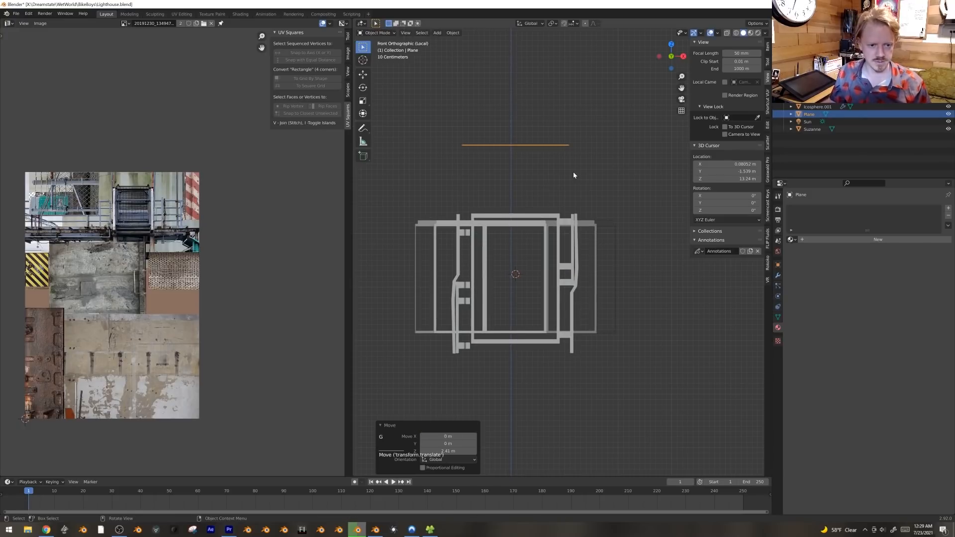
Step: Move the plane's geometry about 1 m along Y so its front edge lies on the object's origin
key("KP_7")
key("Tab")
key("a")
key("g")
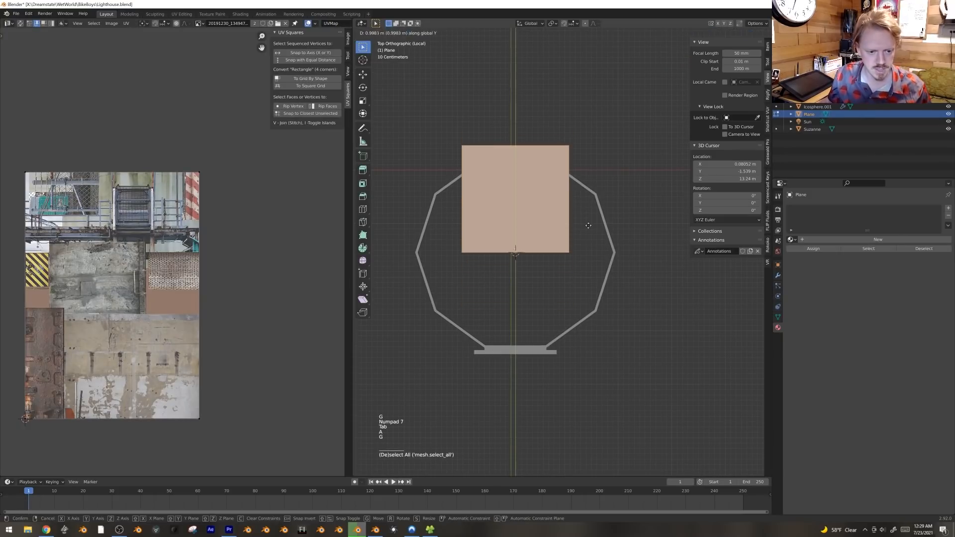
left_click(592, 225)
middle_click_drag(572, 253, 582, 267, "shift")
key("Tab")
key("r")
key("Tab")
Step: Vertex-bevel the plane's two rear corners into wide chamfers
middle_click_drag(503, 172, 504, 210, "shift")
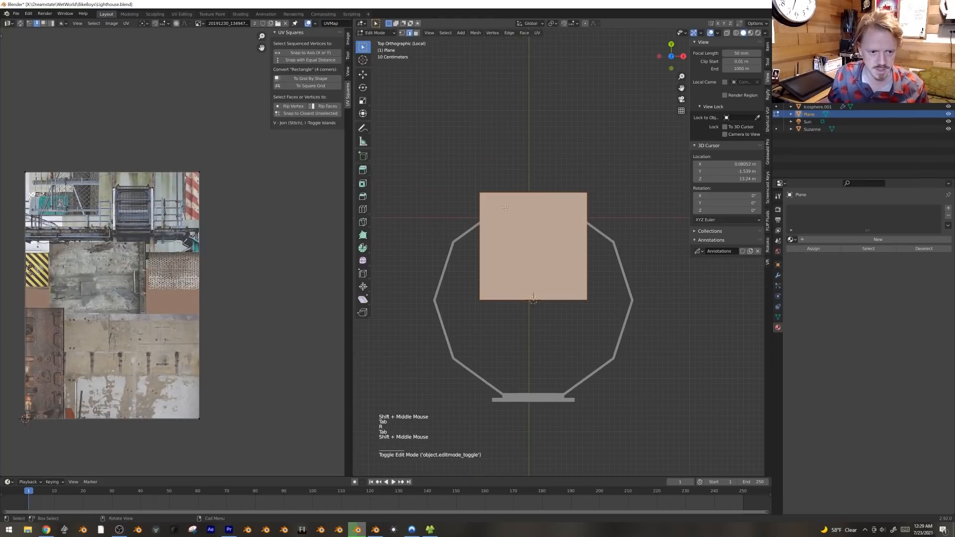
scroll(504, 211, "up", 1)
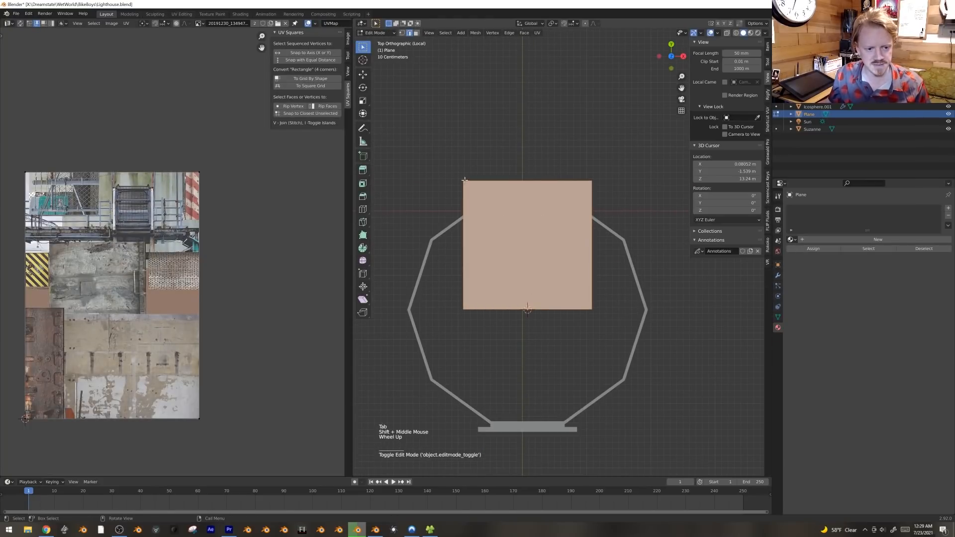
key("1")
left_click(576, 181)
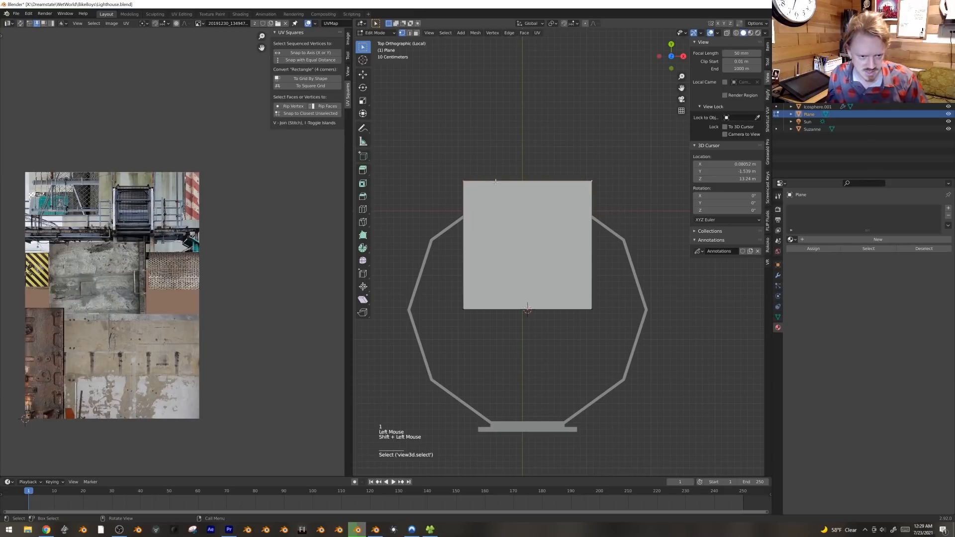
key("ctrl+shift+b")
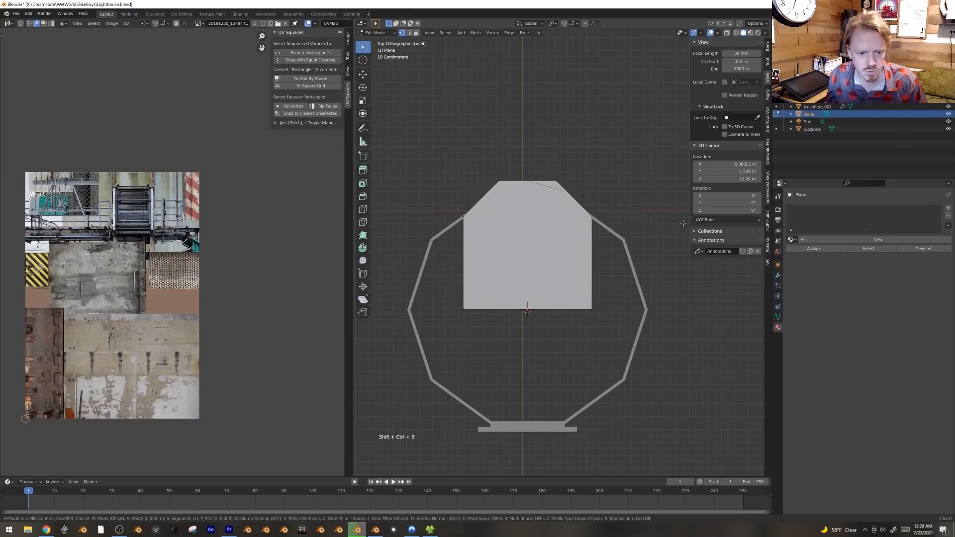
left_click(650, 226)
key("Tab")
Step: Try tilting the chamfered plane about 40 degrees around the X axis
middle_click_drag(579, 289, 515, 244)
key("r")
key("x")
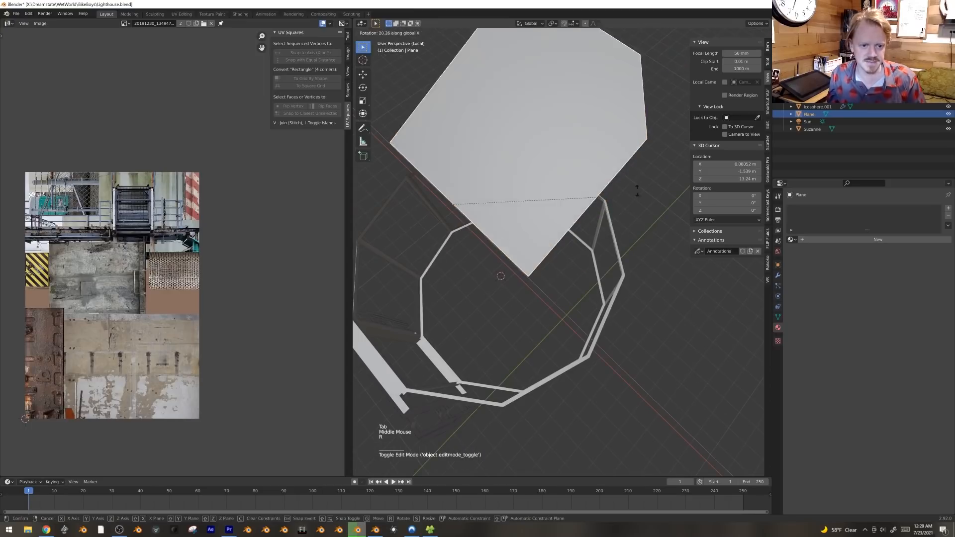
left_click(600, 190)
scroll(597, 192, "down", 3)
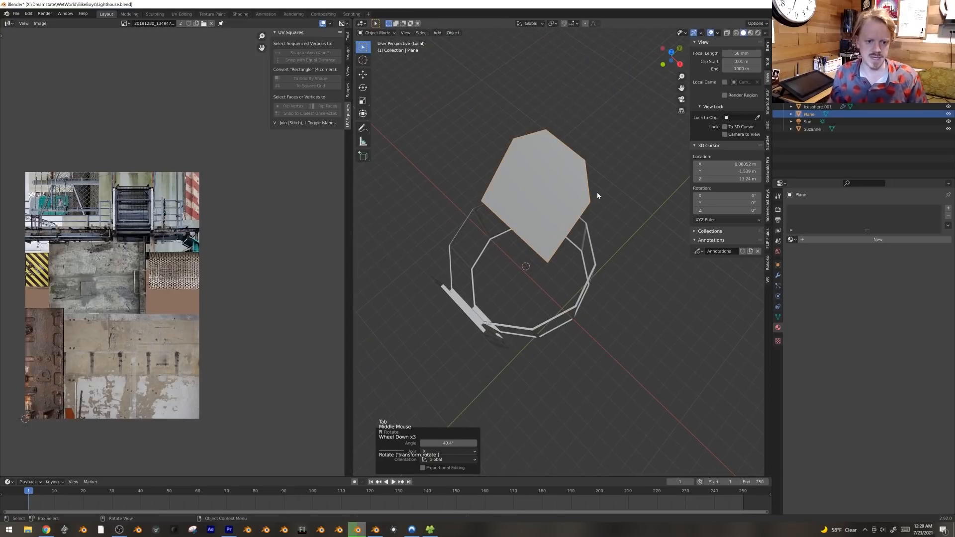
Step: Try a linked duplicate of the tilted plane, rotated -90 degrees in the front view and moved beside the original
key("KP_1")
key("alt+d")
key("r")
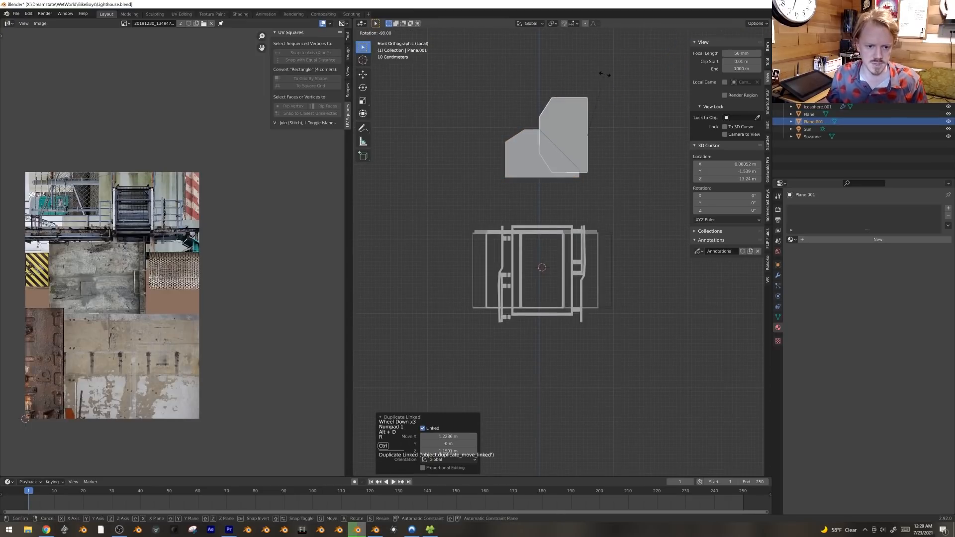
left_click(604, 75)
key("g")
left_click(612, 139)
Step: Undo the linked copy and the plane's tilt, and discard a trial move of the plane
mouse_move(612, 140)
middle_mouse_down()
mouse_move(573, 205)
mouse_move(620, 153)
middle_mouse_up()
key("ctrl+z")
key("ctrl+z")
key("ctrl+z")
key("ctrl+z")
key("g")
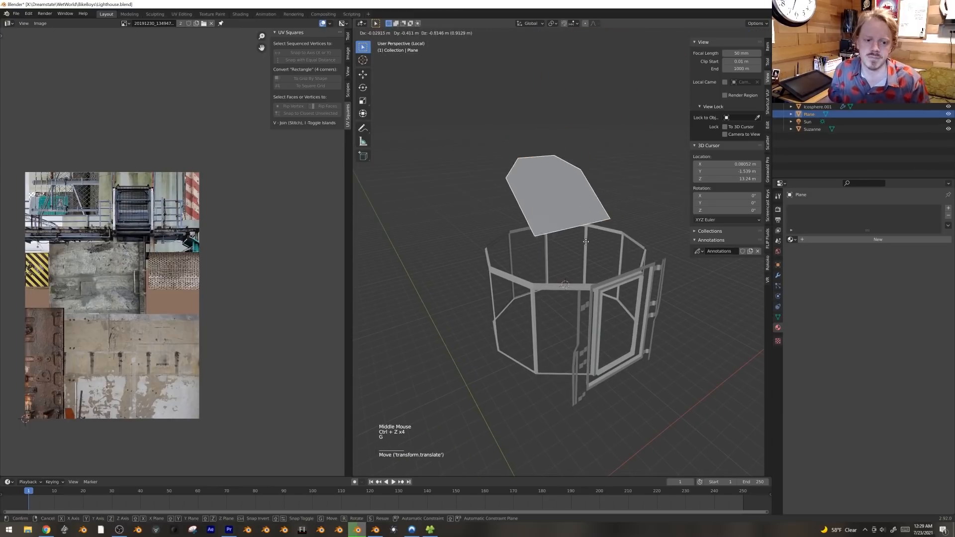
key("ctrl+z")
Step: Shorten the plane by moving its chamfered rear vertices inward along Y by about 0.45 m, and move them in further
key("KP_7")
key("Tab")
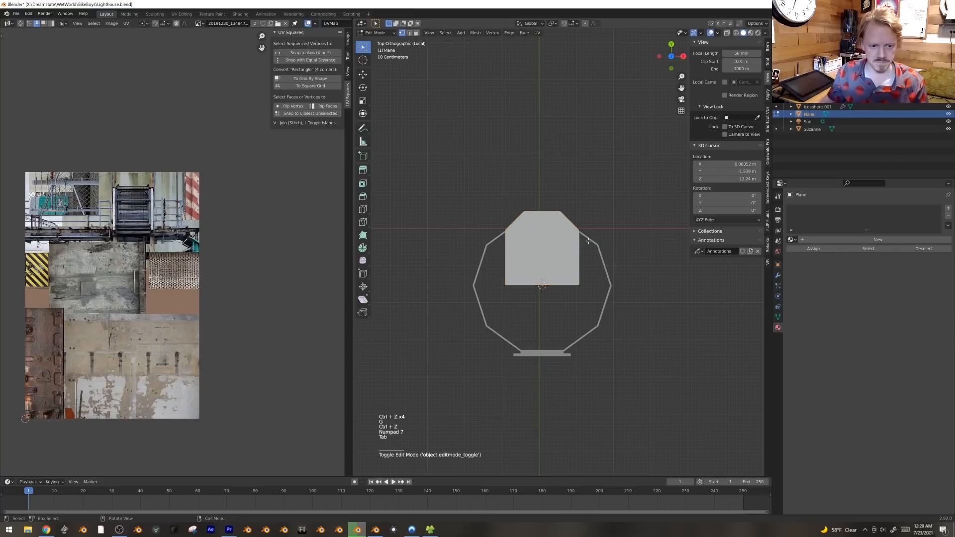
key("alt+a")
key("b")
left_click_drag(453, 171, 634, 251)
key("g")
left_click(597, 269)
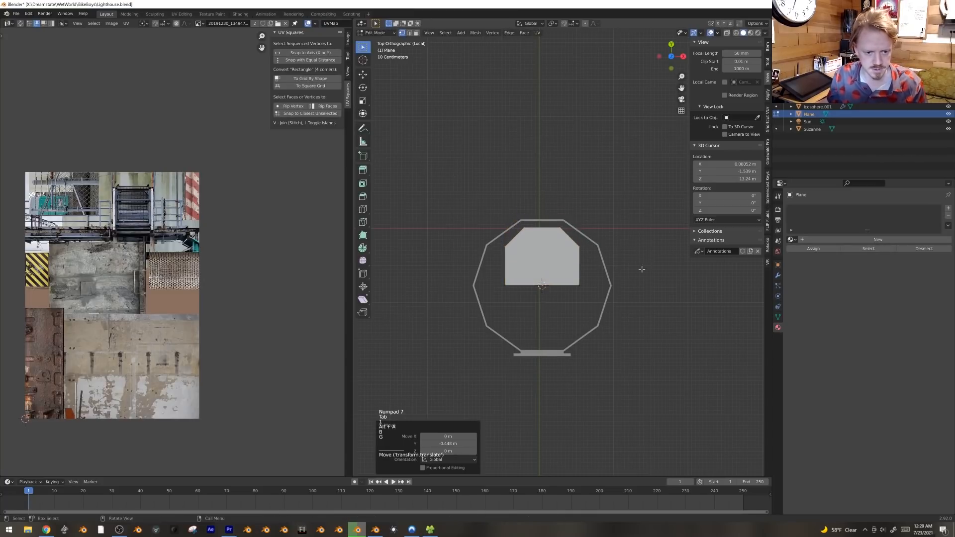
scroll(597, 277, "down", 2)
key("g")
scroll(592, 289, "up", 3)
key("Tab")
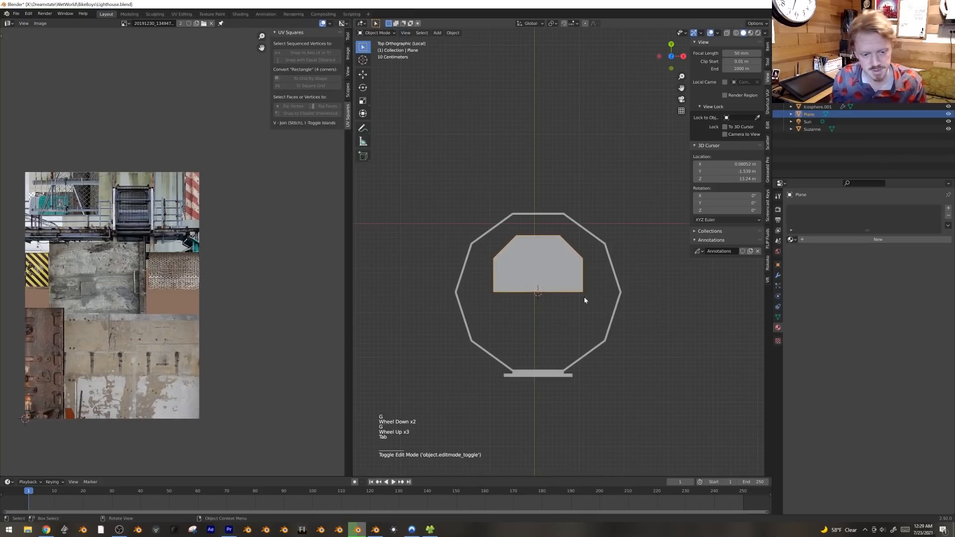
Step: Inset the chamfered plane's face by about 0.05 m and extrude the inner face along its normal
key("Tab")
scroll(584, 296, "up", 1)
key("3")
left_click(577, 289)
middle_click_drag(577, 289, 584, 241)
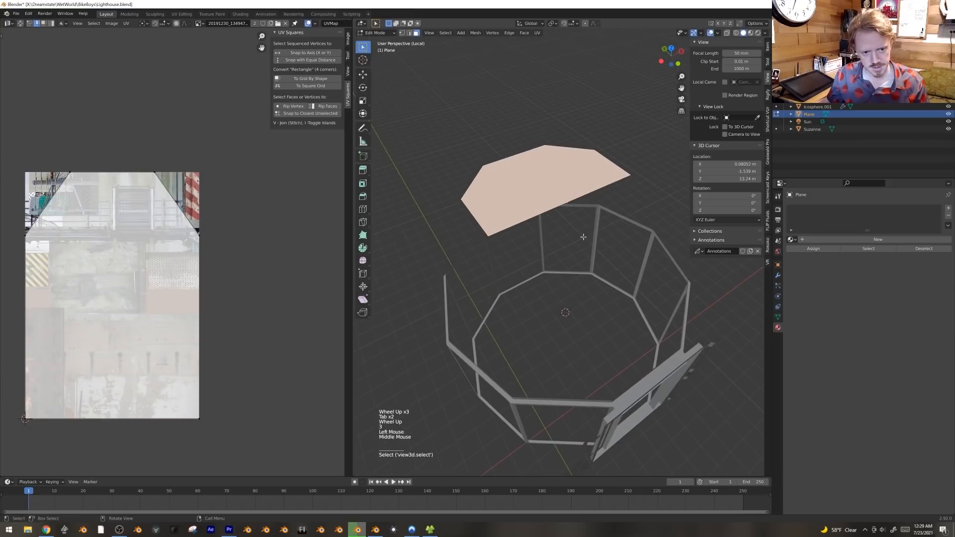
key("i")
key("e")
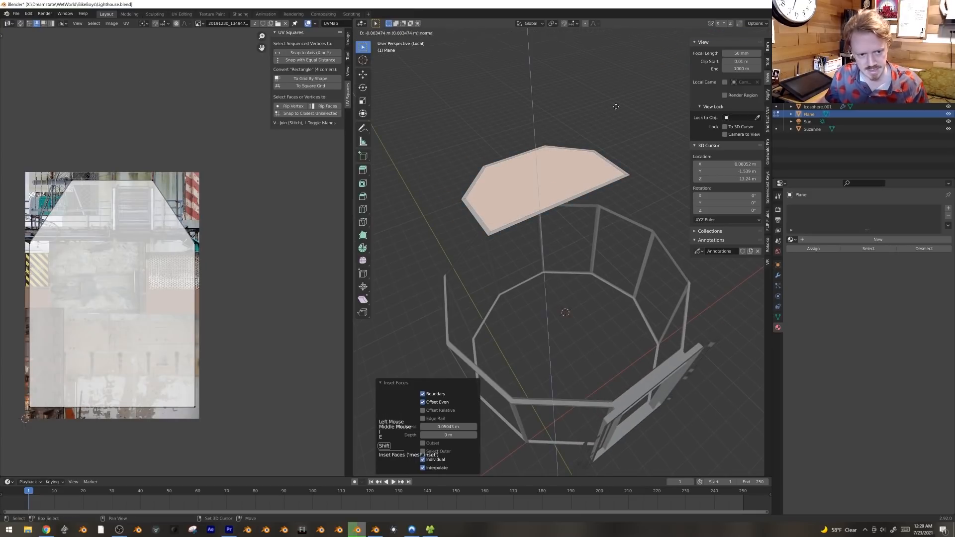
key("Tab")
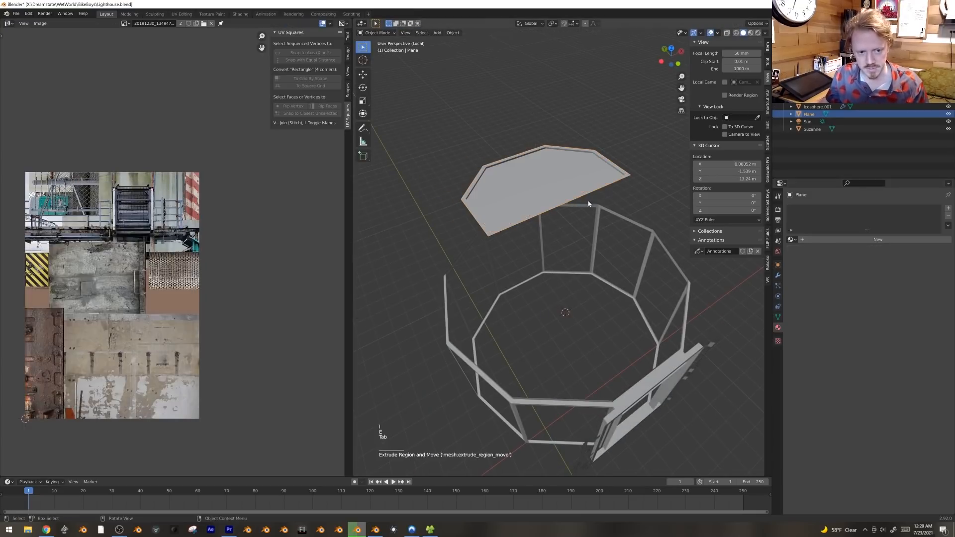
Step: Give the chamfered plane the Overall Lighthouse Texture material and assign Mirror Texture to its inner face
left_click(791, 240)
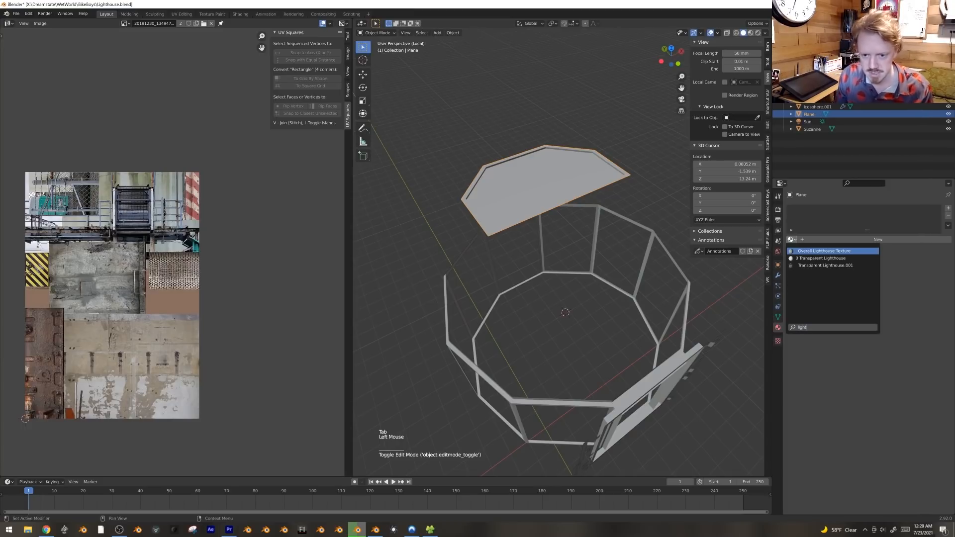
left_click(824, 251)
key("Tab")
key("3")
left_click(949, 208)
left_click(862, 255)
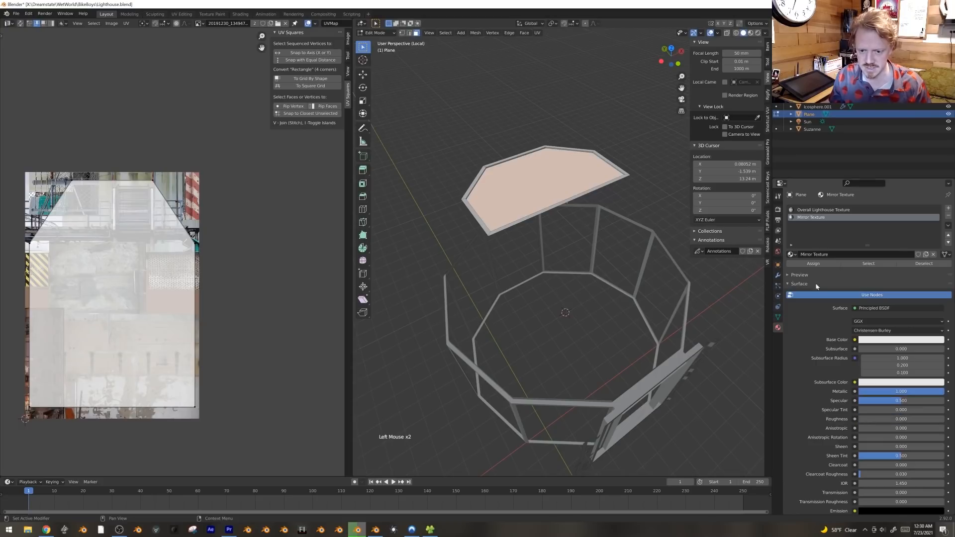
left_click(828, 265)
key("Tab")
key("r")
scroll(599, 286, "down", 2)
scroll(599, 286, "up", 1)
Step: Extrude the plane's long straight border edge downward by about 0.01 m
key("Tab")
scroll(599, 287, "up", 2)
key("2")
left_click(590, 232, "alt")
key("alt+e")
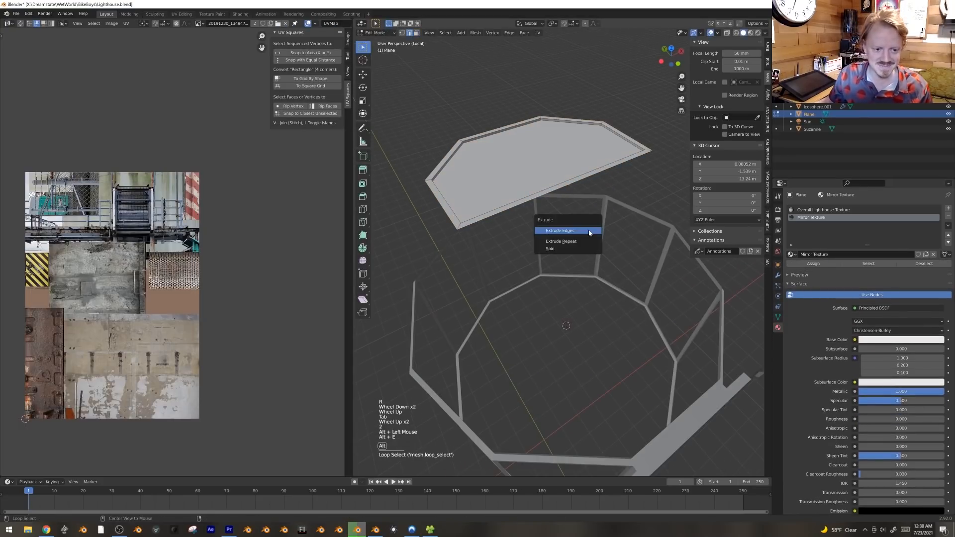
key("e")
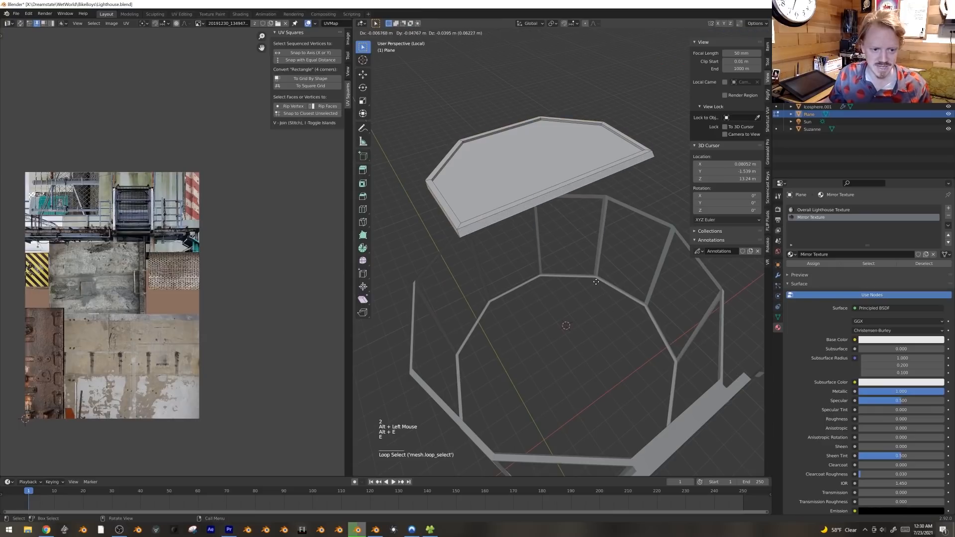
left_click(570, 188)
Step: Add loop cuts across the panel's straight side and extrude two of its small edge faces outward about 0.05 m as tabs
key("ctrl+r")
left_click(568, 186)
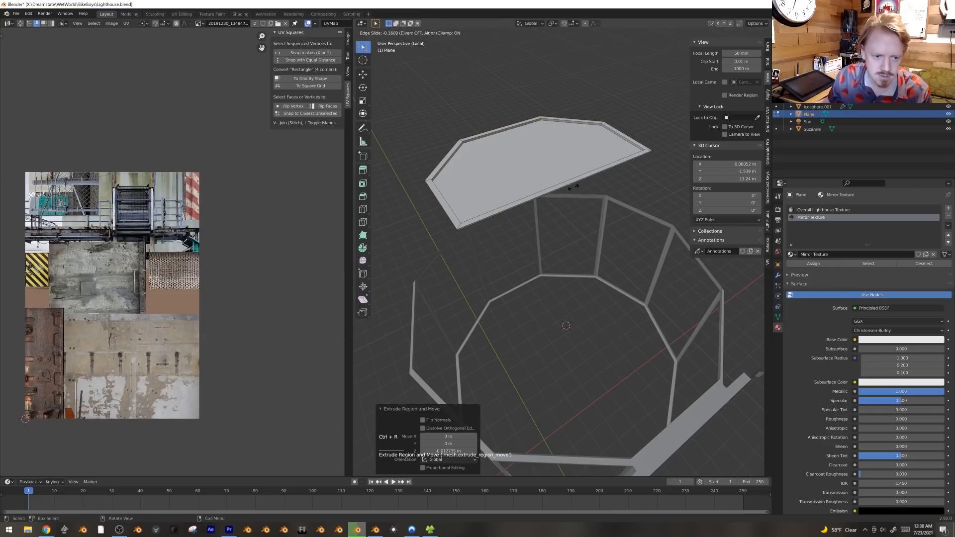
left_click(549, 193)
key("3")
left_click(499, 211, "shift")
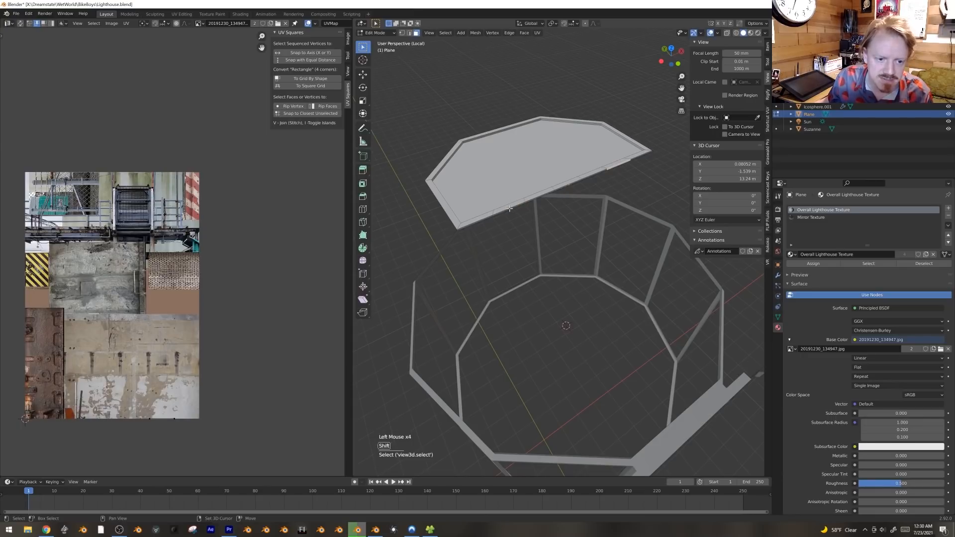
key("e")
left_click(575, 223)
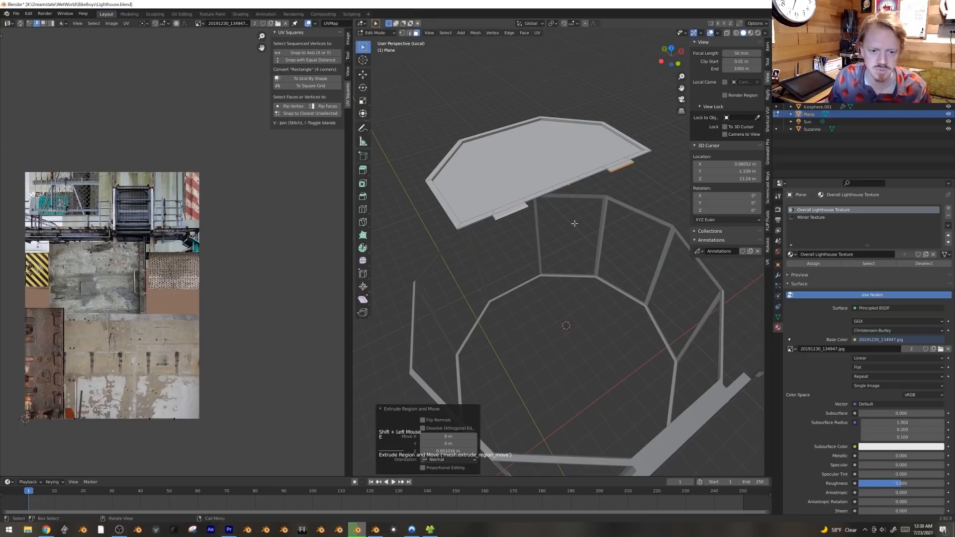
Step: Extend the two tabs with further extrusions along their normals, including the face loops around the tab ends
key("alt+e")
left_click(609, 222)
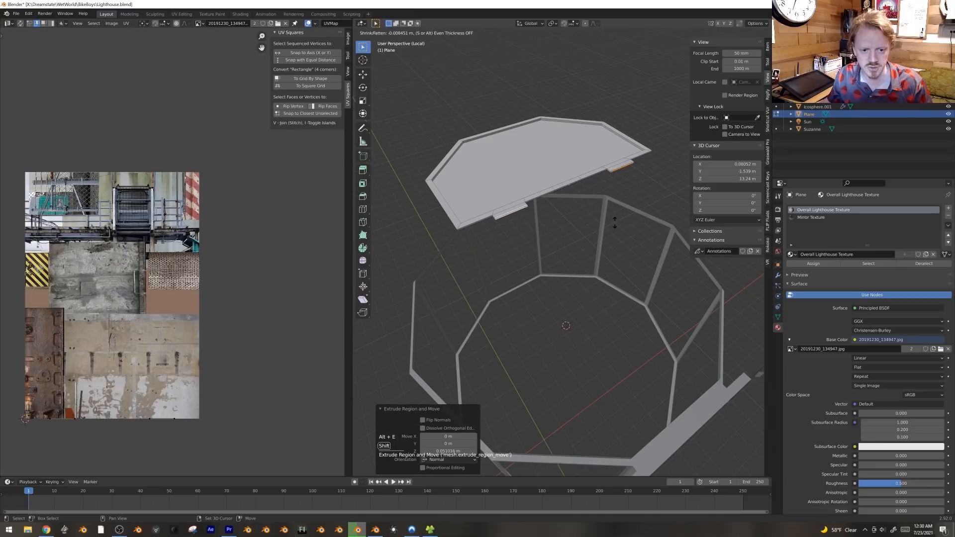
left_click(621, 219)
key("alt+e")
left_click(623, 218)
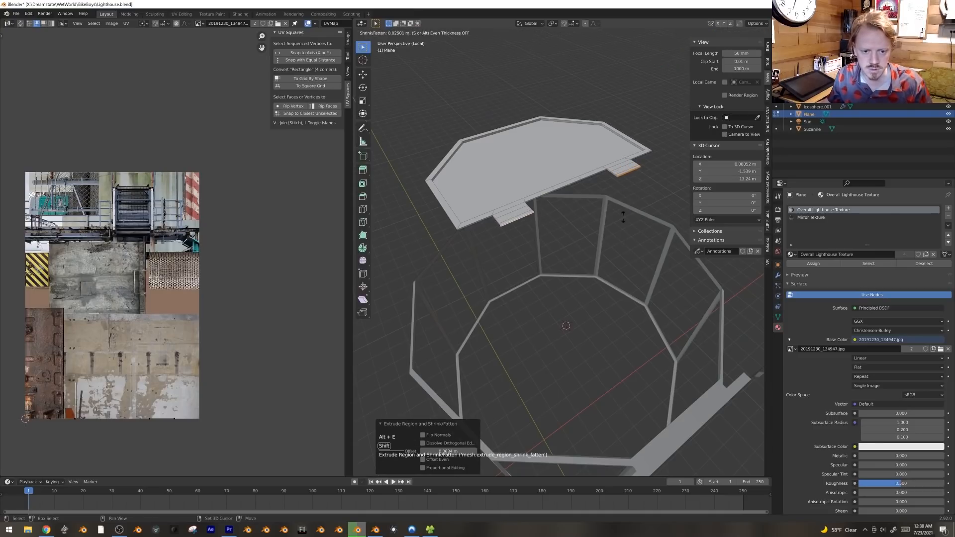
left_click(616, 173, "alt")
left_click(498, 222, "alt+shift")
key("alt+e")
key("Tab")
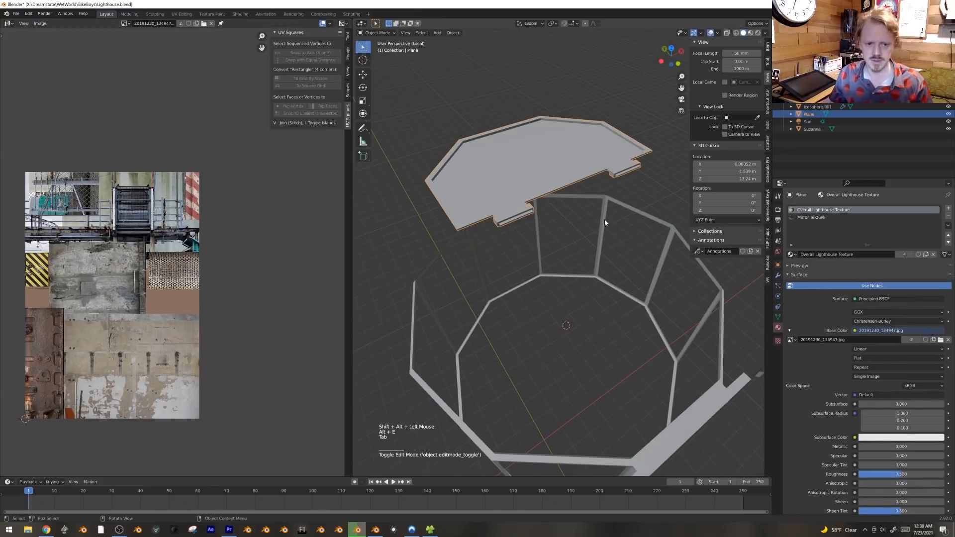
Step: Rotate the finished panel by 135° in the right side view
scroll(601, 217, "down", 2)
middle_click_drag(601, 216, 589, 215)
scroll(589, 215, "down", 3)
key("KP_1")
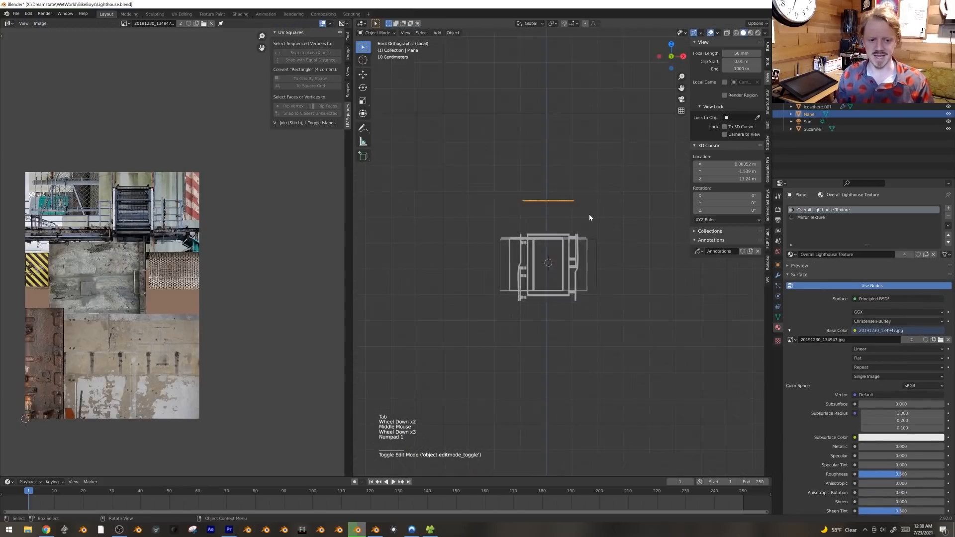
key("KP_3")
key("r")
left_click(512, 149)
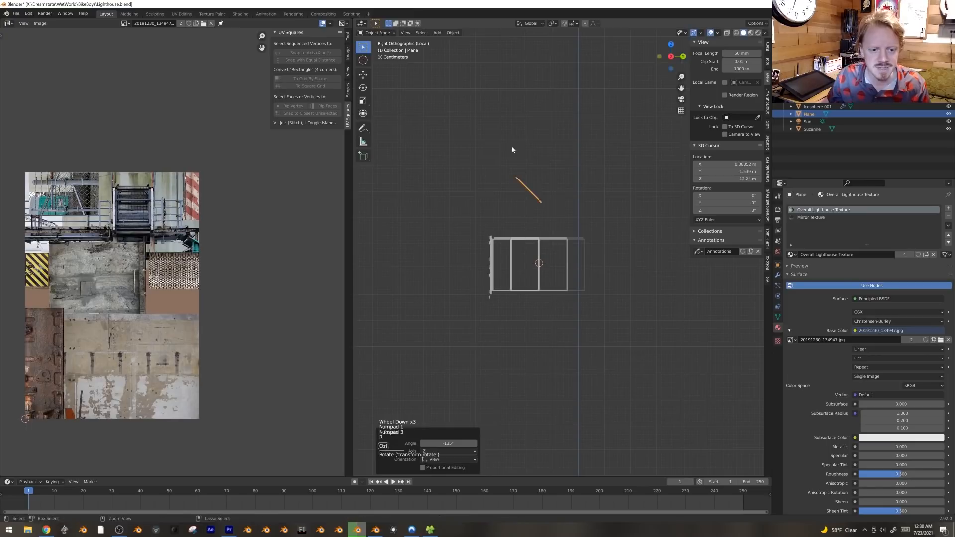
Step: Scale the tilted panel down and position it at the front of the window enclosure, adjusting its height along Z
key("s")
left_click(490, 156)
key("g")
left_click(431, 201)
key("KP_1")
scroll(589, 190, "up", 5)
key("s")
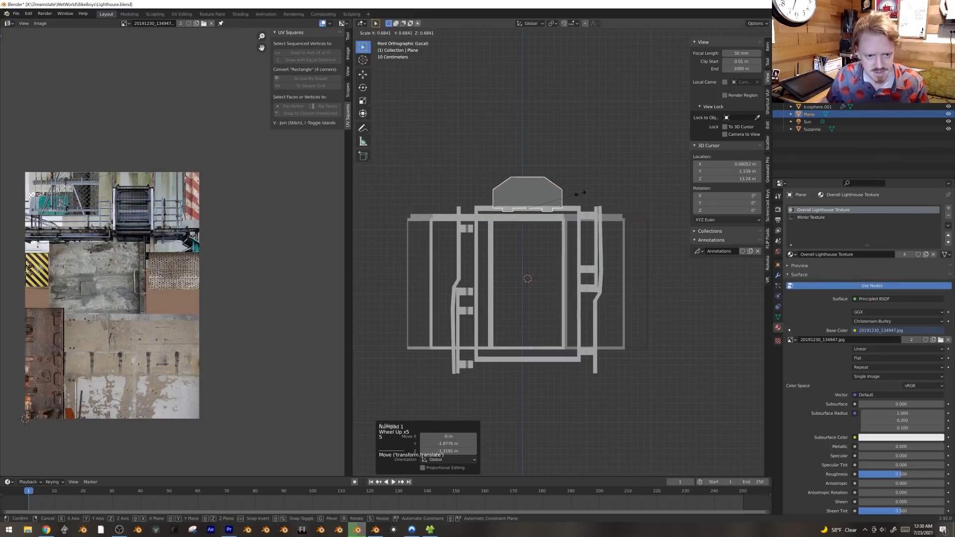
left_click(611, 189)
key("g")
key("z")
left_click(611, 186)
Step: Rotate the panel in the front view and move it to the right side of the window frame
middle_click_drag(592, 192, 614, 209)
key("KP_1")
scroll(614, 209, "down", 8)
key("r")
key("g")
left_click(655, 254)
Step: Make a linked duplicate of the panel, rotate it, and move it to the left side of the window frame
key("alt+d")
key("r")
key("g")
left_click(438, 255)
Step: Adjust the rotation of the panels flanking the window frame in the perspective view
middle_click_drag(463, 279, 526, 324)
left_click(577, 347)
key("r")
left_click(478, 371)
key("r")
left_click(512, 328)
Step: Assign the Overall Lighthouse Texture material to the window frame and unwrap all of its faces
left_click(792, 240)
type("over")
key("Return")
key("Tab")
key("a")
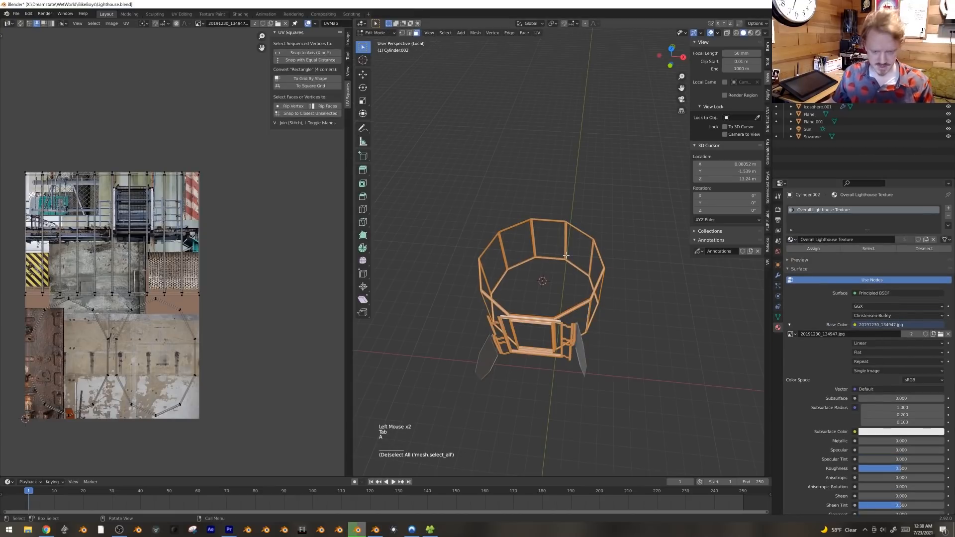
key("u")
left_click(566, 258)
Step: Scale down the window frame's UVs and place them over the rusty metal area of the texture
key("a")
key("s")
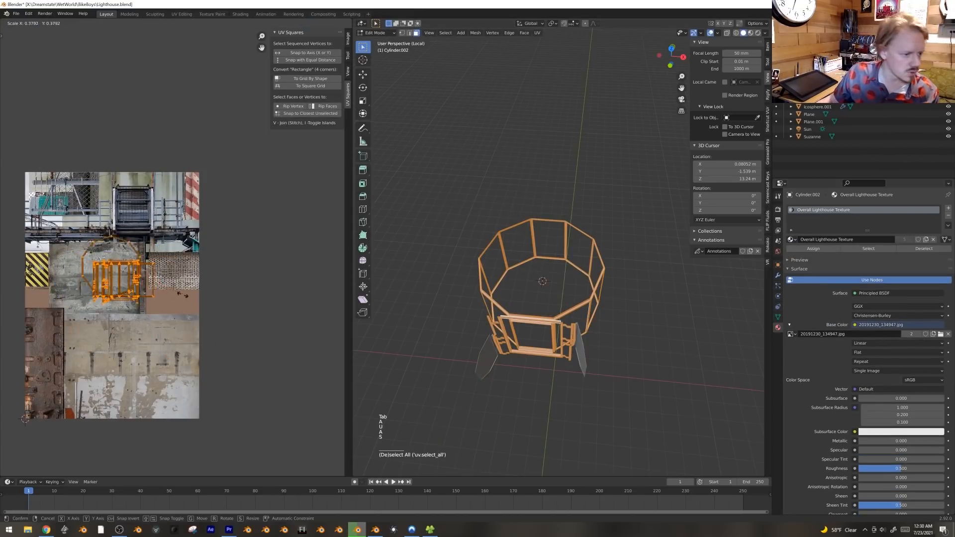
left_click(154, 295)
middle_click_drag(154, 294, 292, 243, "shift")
key("g")
scroll(232, 324, "up", 2)
key("s")
key("s")
left_click(242, 357)
key("s")
left_click(244, 358)
key("Tab")
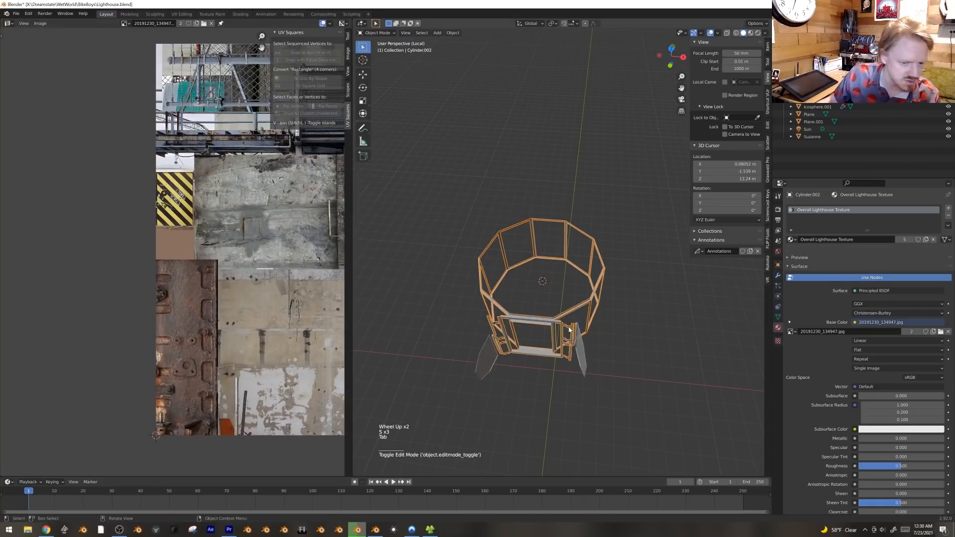
Step: Display the model in Material Preview and select all faces of the left panel except its mirror face
middle_click_drag(597, 342, 588, 303)
key("z")
left_click(588, 341)
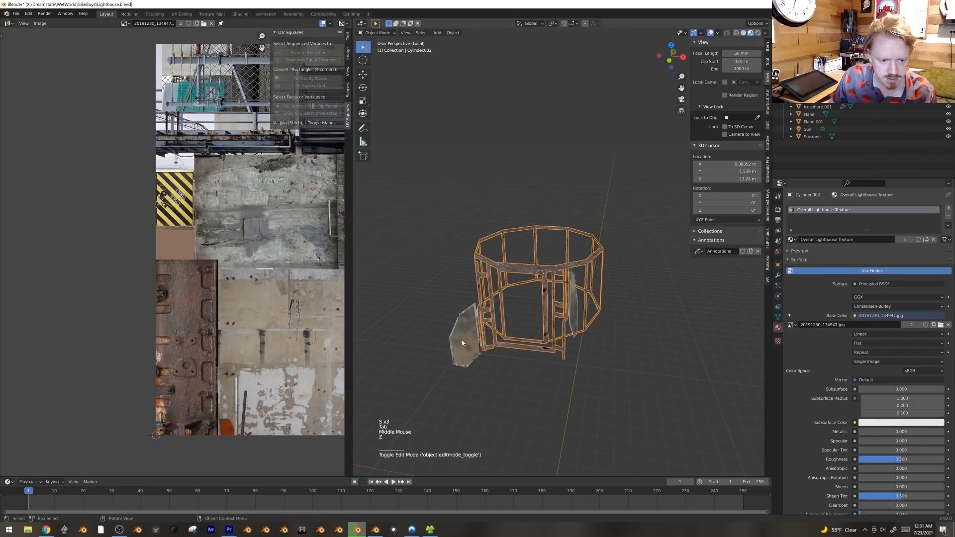
middle_click_drag(595, 355, 510, 333)
key("Tab")
scroll(610, 327, "up", 2)
left_click(464, 364)
middle_click_drag(447, 364, 534, 307, "shift")
key("Tab")
left_click(534, 307)
key("Tab")
left_click(534, 307)
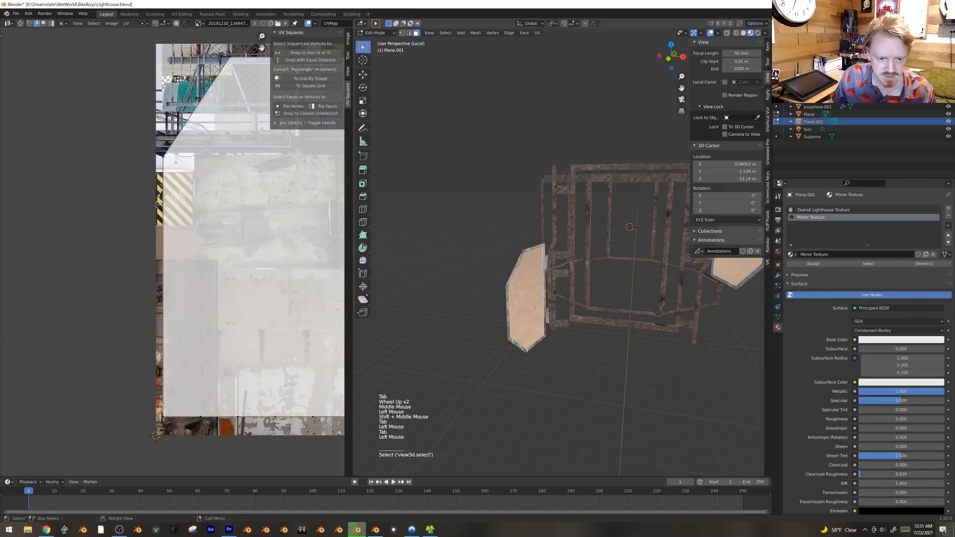
key("ctrl+i")
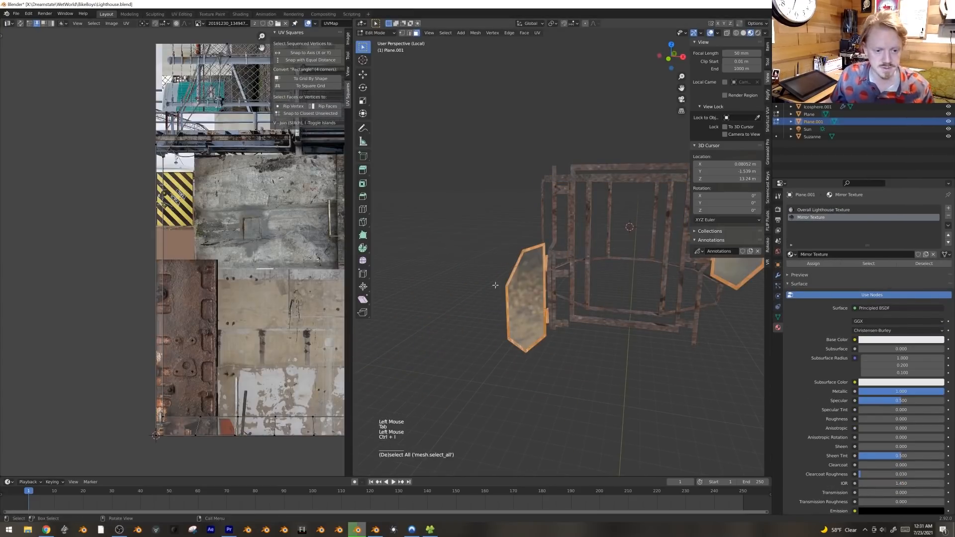
Step: Shrink the panel rim's UVs and place them over the rusty metal area of the texture
middle_click_drag(308, 224, 231, 224, "shift")
key("a")
key("s")
left_click(288, 160)
key("g")
left_click(167, 263)
key("s")
left_click(104, 334)
key("g")
left_click(110, 325)
key("Tab")
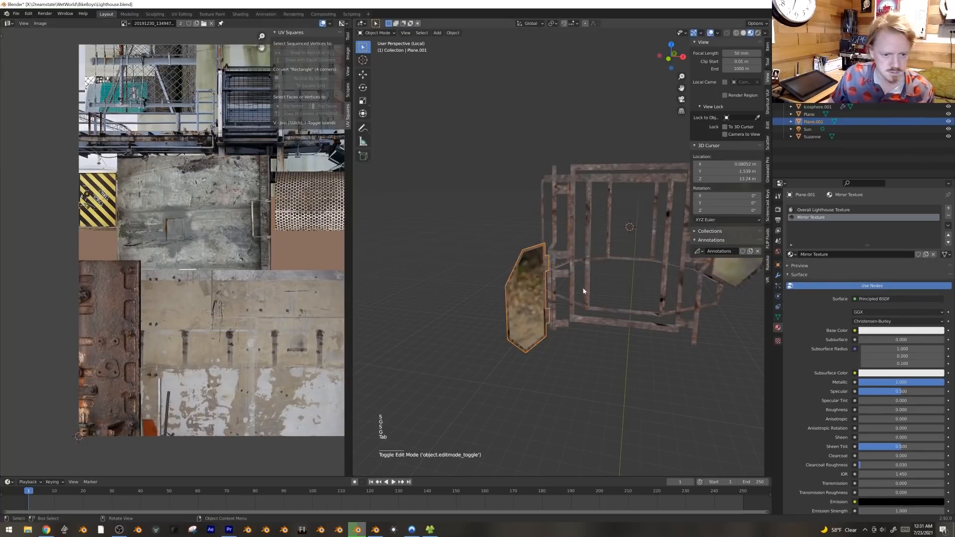
Step: Leave local view to bring back the full lighthouse and raise the left mirror panel along Z
scroll(584, 291, "down", 2)
key("alt+a")
mouse_move(643, 275)
middle_mouse_down("shift")
mouse_move(618, 290)
mouse_move(629, 268)
mouse_move(641, 273)
mouse_move(641, 262)
middle_mouse_up("shift")
key("KP_Divide")
scroll(642, 274, "down", 4)
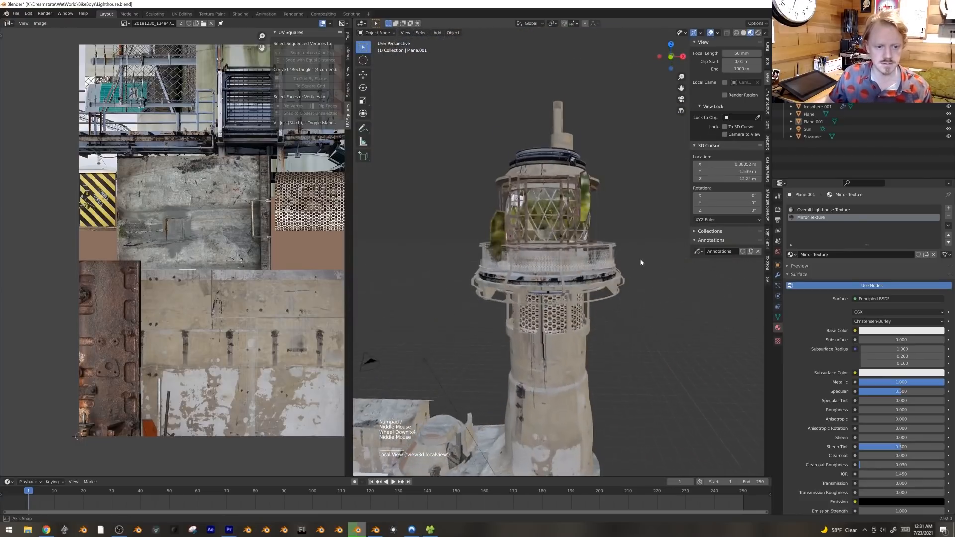
key("Tab")
scroll(520, 247, "up", 3)
key("Tab")
left_click(455, 203)
key("g")
key("z")
left_click(458, 128)
Step: Select the linked bracket parts of the window frame beside the left mirror, scale them along Z and move them upward
key("Tab")
left_click(481, 203)
key("Tab")
left_click(481, 203)
key("Tab")
left_click(479, 204)
key("l")
left_click(486, 201, "shift")
left_click(484, 180, "shift")
key("ctrl+l")
key("s")
key("z")
left_click(457, 200)
key("g")
key("z")
left_click(456, 171)
middle_click_drag(456, 172, 493, 211)
Step: Lower the right mirror panel along Z beside the lantern room windows
key("Tab")
left_click(437, 187)
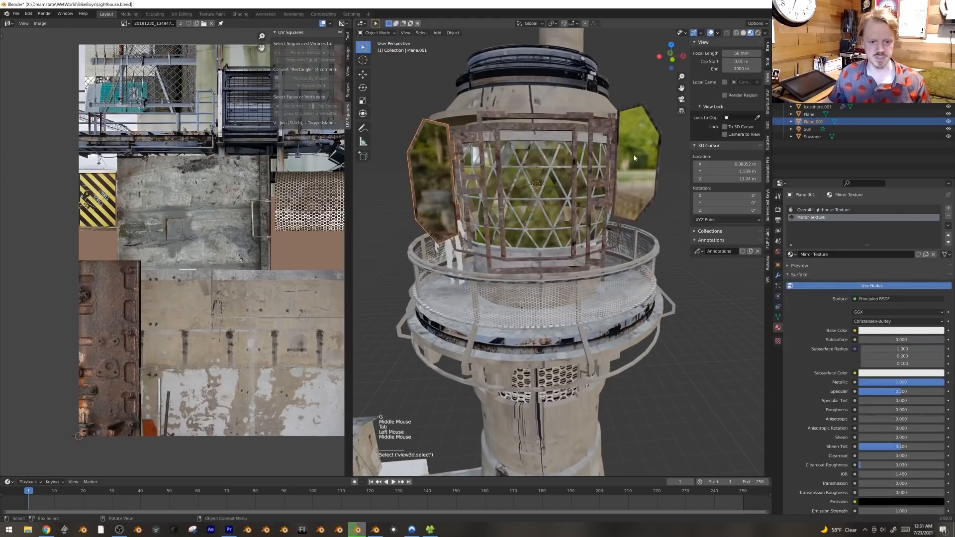
key("Tab")
left_click(640, 158)
key("Tab")
left_click(642, 156)
key("g")
key("z")
left_click(646, 172)
Step: Adjust the height of the left mirror panel along Z beside the lantern room windows
left_click(436, 175)
key("g")
key("z")
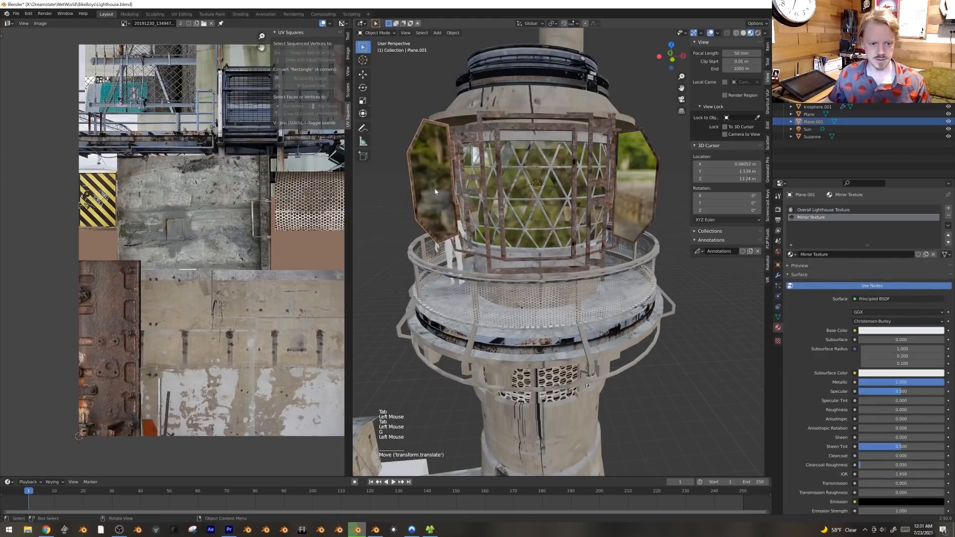
left_click(438, 185)
Step: Select both mirror panels together with the rusty window frame and parent the panels to the frame
scroll(447, 191, "down", 3)
middle_click_drag(485, 207, 495, 225)
key("alt+a")
left_click(561, 212)
left_click(561, 211)
left_click(562, 211)
middle_click_drag(563, 211, 599, 224)
left_click(601, 226)
left_click(507, 224, "shift")
left_click(531, 215, "shift")
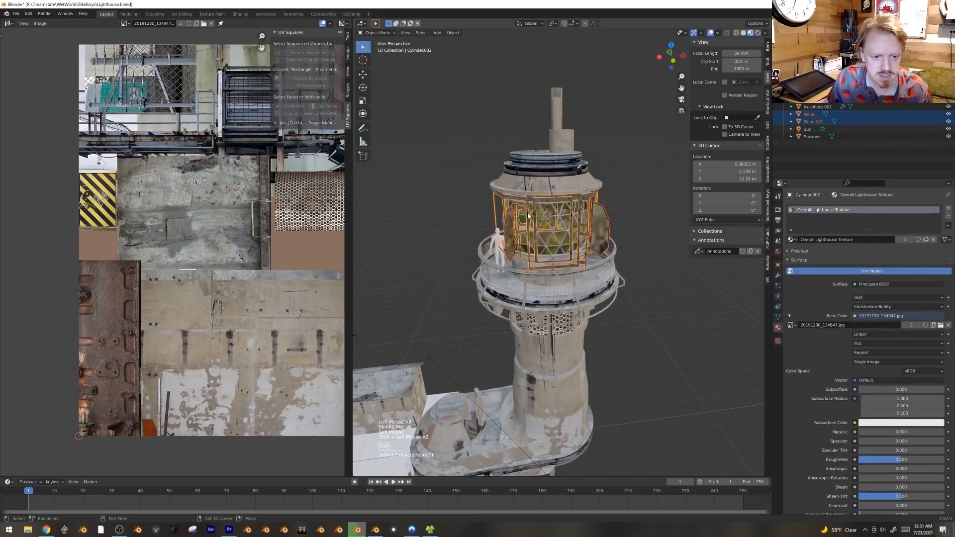
key("ctrl+p")
left_click(527, 222)
Step: Scale the selected window frame and mirror panels along Z
scroll(526, 222, "up", 2)
mouse_move(547, 219)
middle_mouse_down()
mouse_move(560, 217)
mouse_move(561, 232)
mouse_move(563, 216)
middle_mouse_up()
key("s")
key("z")
left_click(631, 254)
middle_click_drag(632, 253, 554, 239)
Step: Make a linked duplicate of the window frame and its mirror panels and rotate it 180° in top view
key("alt+a")
scroll(622, 276, "down", 4)
left_click(576, 211)
scroll(565, 243, "up", 5)
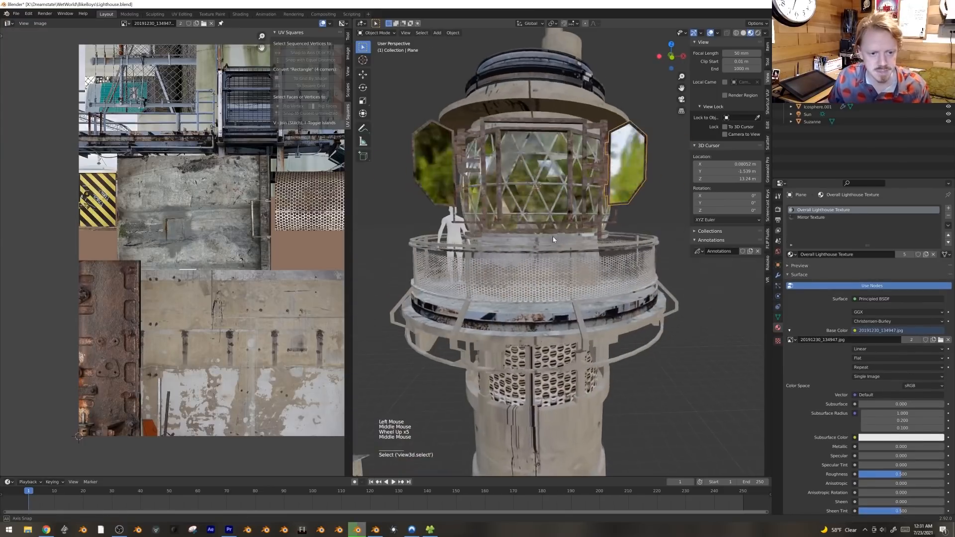
left_click(464, 170, "shift")
left_click(464, 169, "shift")
key("KP_7")
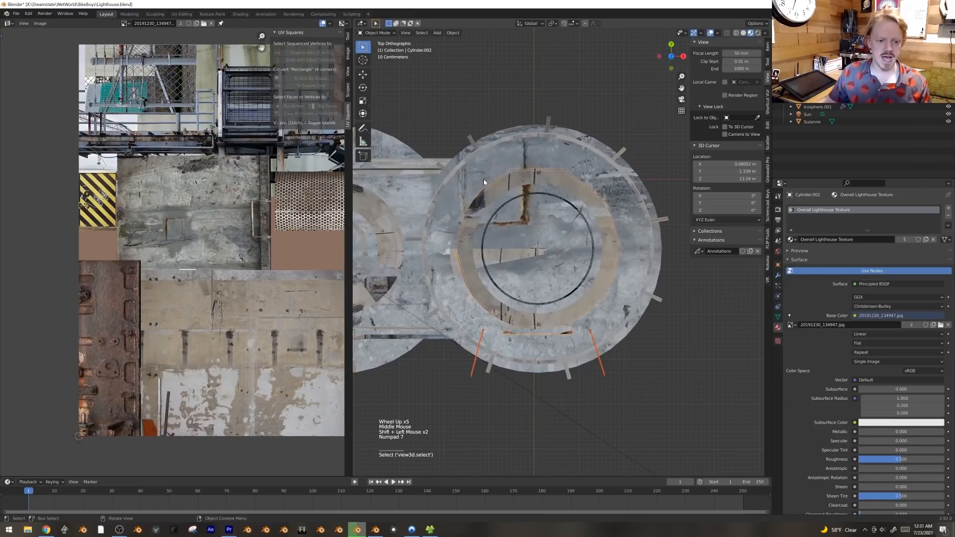
key("alt+d")
key("r")
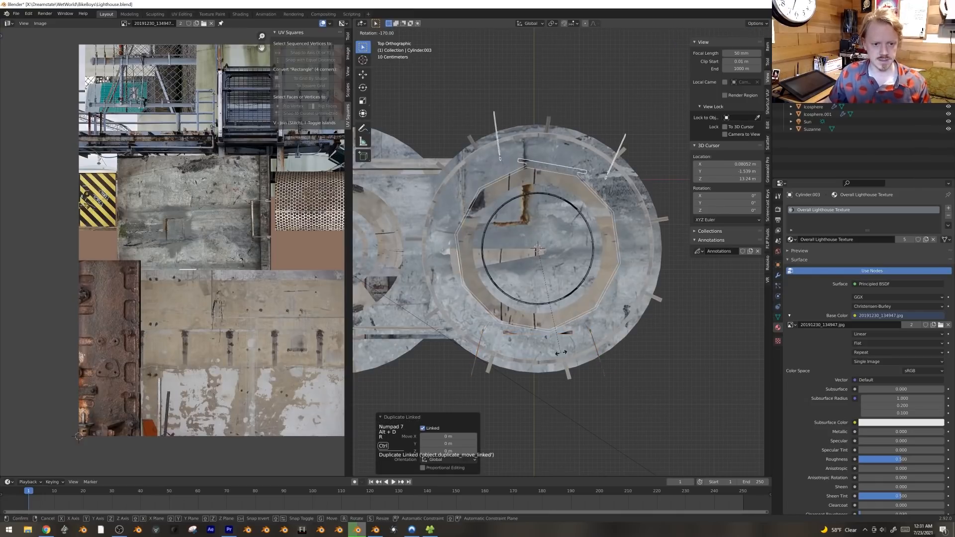
left_click(575, 352)
Step: Scale the copied frame and mirror panels to 0.982 and parent them to the original window frame
key("s")
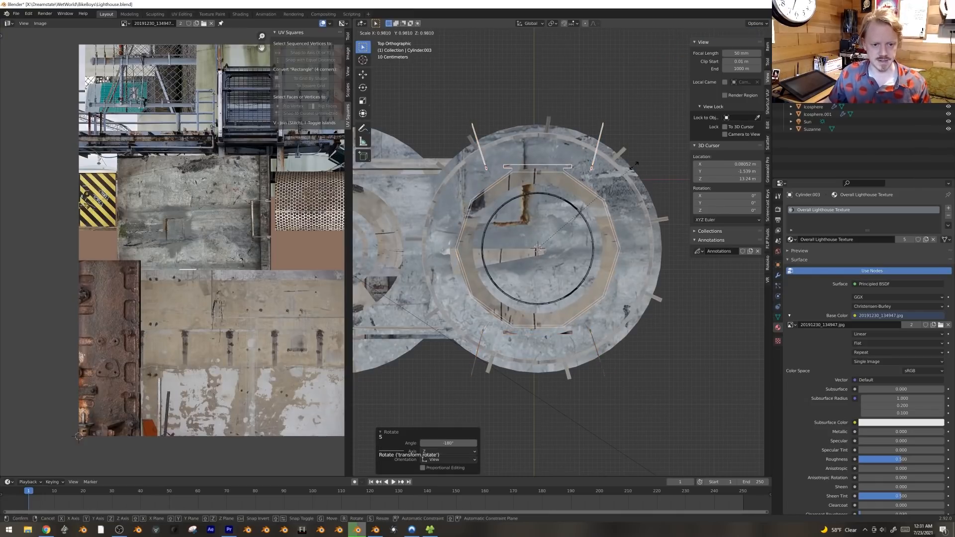
left_click(635, 165)
middle_click_drag(635, 164, 484, 143)
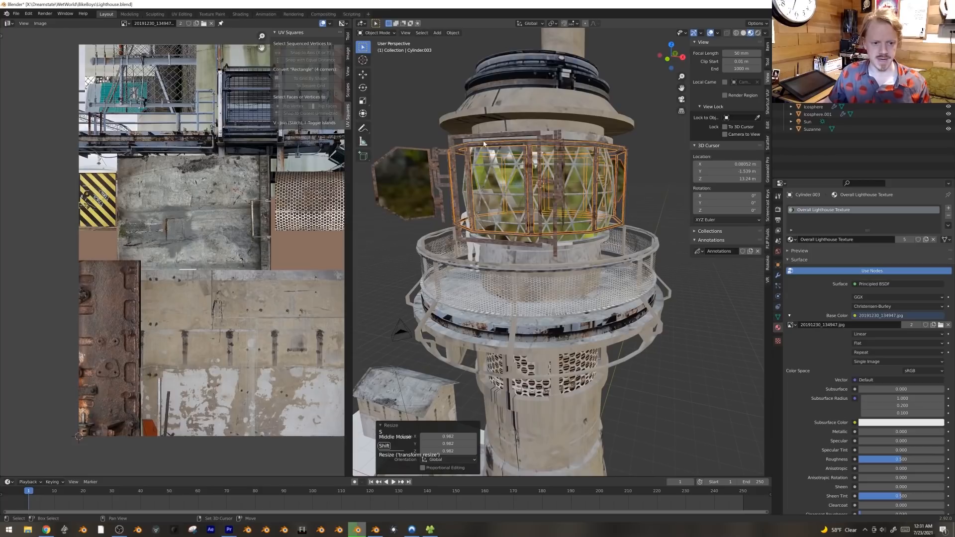
left_click(452, 144, "shift")
key("ctrl+p")
left_click(451, 144)
key("alt+a")
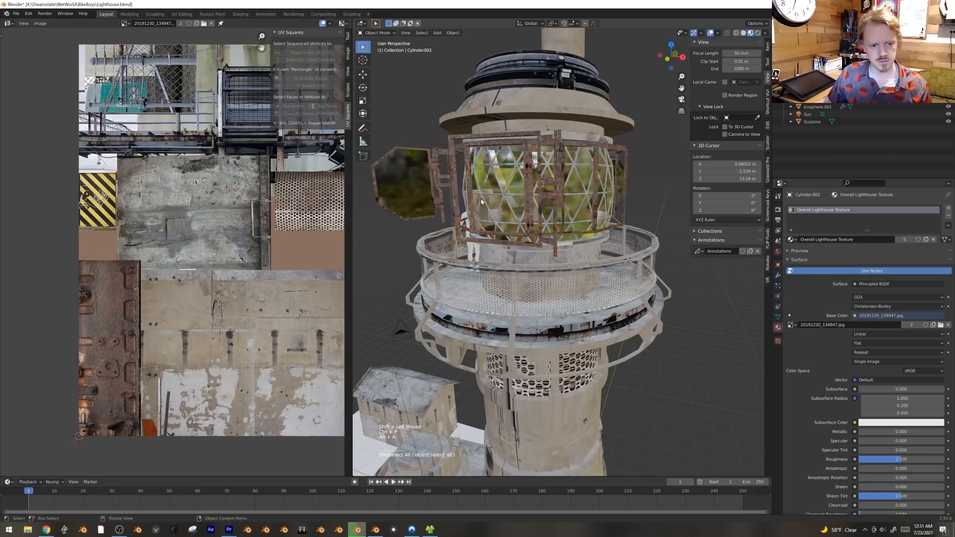
Step: Switch the render engine to Cycles and display the lighthouse in rendered viewport shading
scroll(468, 174, "down", 3)
middle_click_drag(497, 268, 579, 232)
left_click(778, 210)
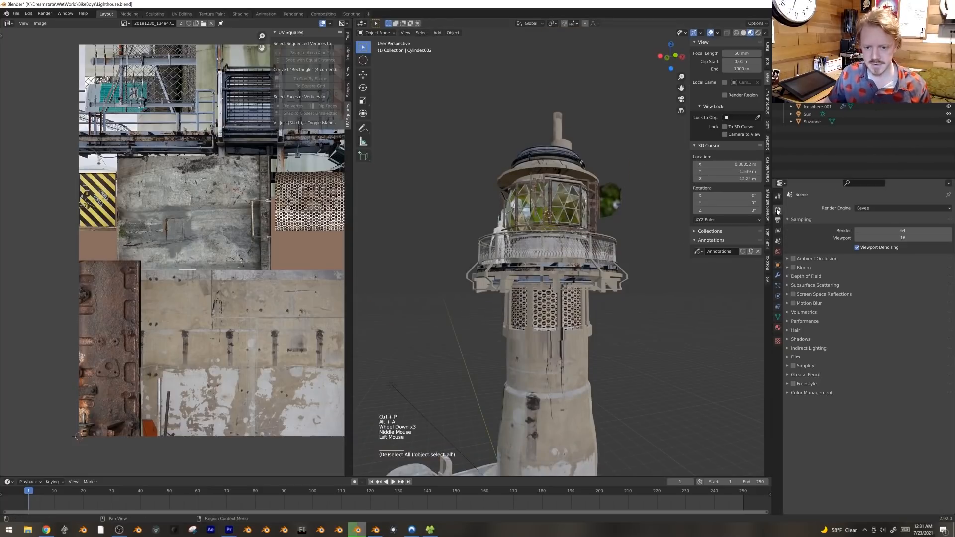
left_click(902, 208)
left_click(863, 233)
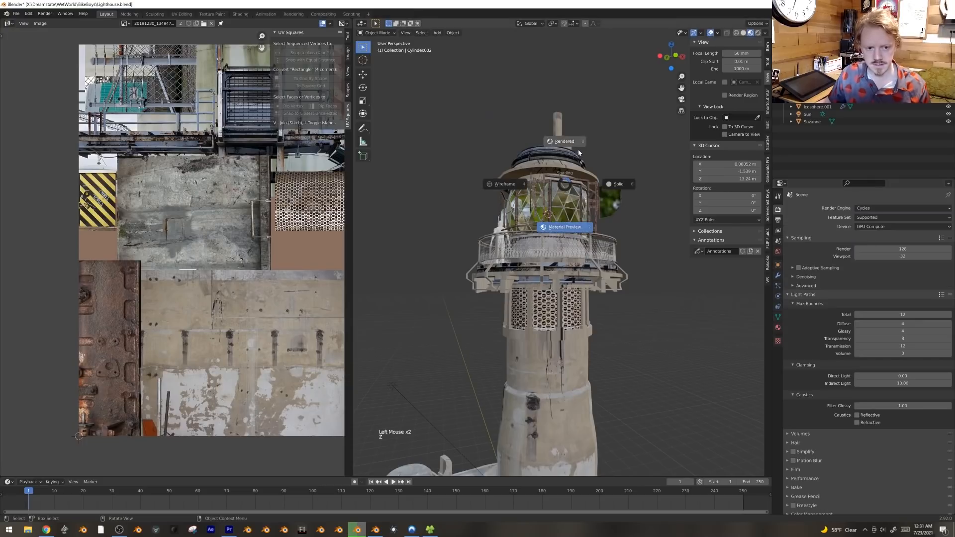
key("z")
mouse_move(616, 245)
middle_mouse_down()
mouse_move(580, 276)
mouse_move(568, 233)
mouse_move(577, 252)
middle_mouse_up()
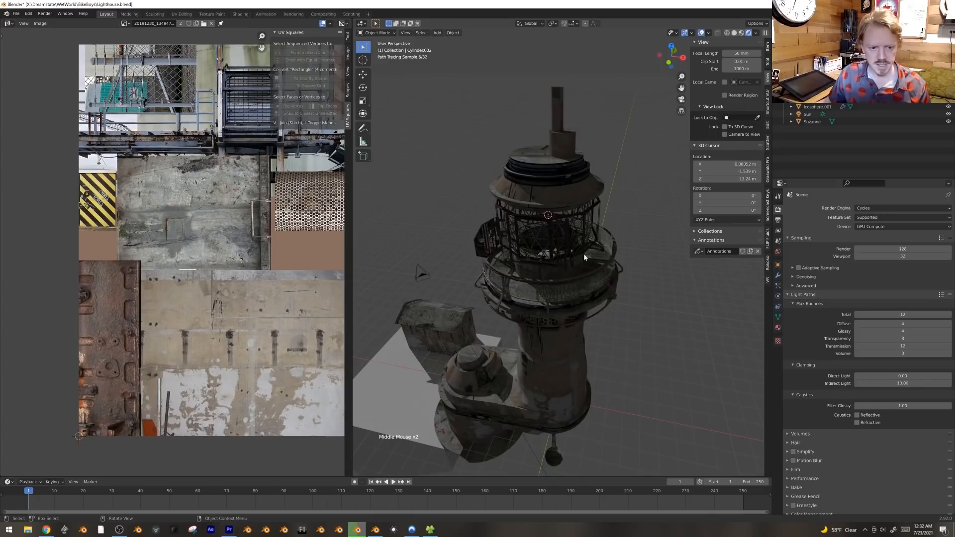
Step: Add a point light at the 3D cursor inside the lantern room
scroll(577, 251, "up", 1)
middle_click_drag(598, 206, 596, 226)
scroll(597, 219, "down", 1)
key("shift+a")
key("shift+s")
key("shift+a")
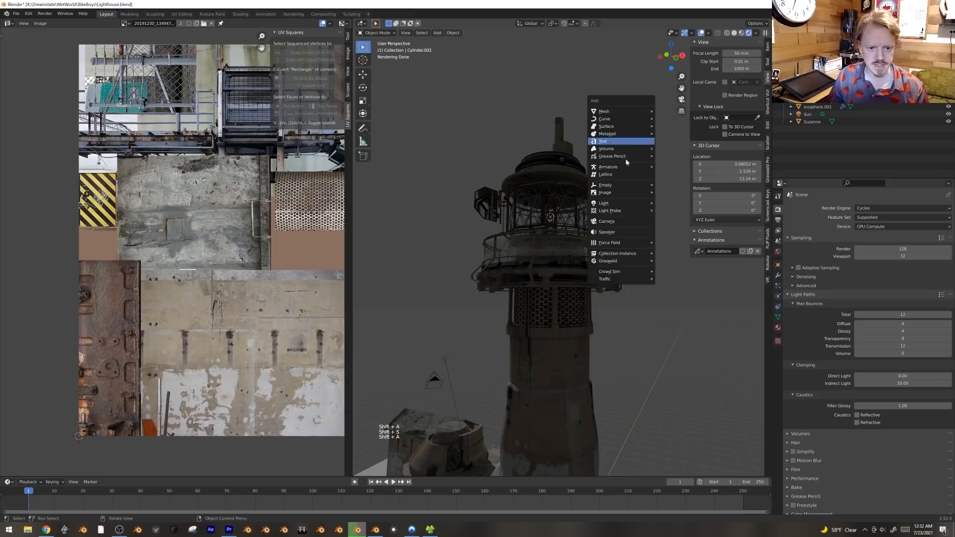
mouse_move(621, 204)
left_click(669, 204)
scroll(590, 194, "up", 4)
middle_click_drag(590, 194, 606, 219)
scroll(607, 217, "down", 2)
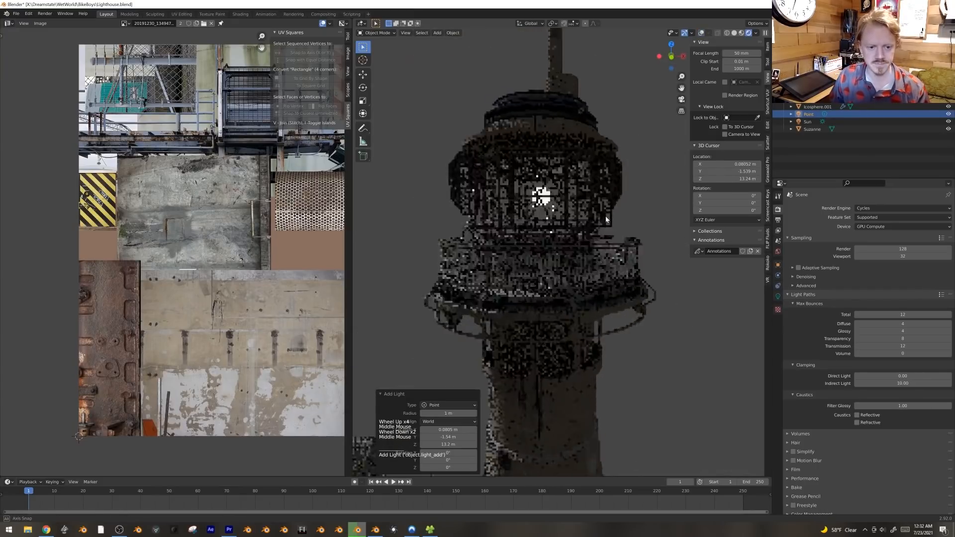
Step: Try the point light at 55 W, compare Multiple Importance off and on, and set the power to 200 W
left_click(778, 296)
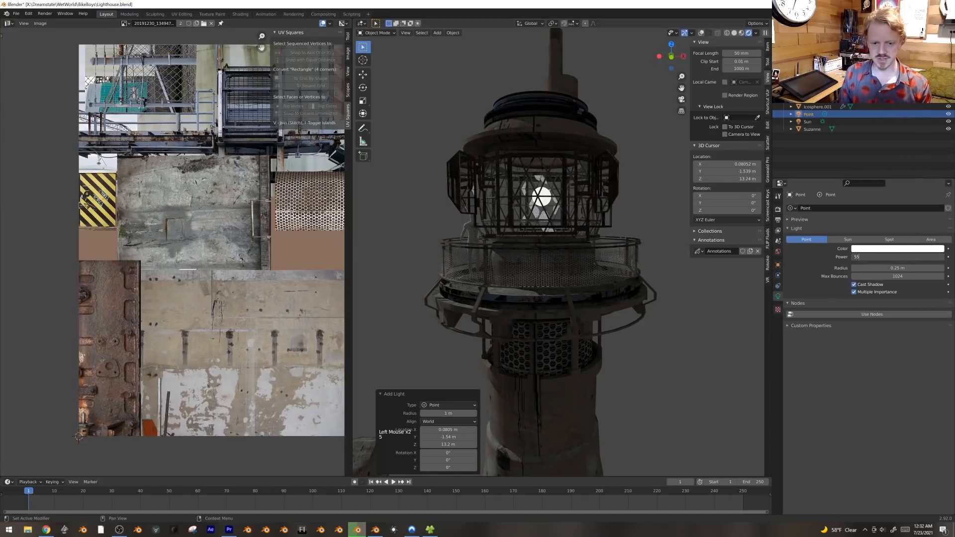
key("Return")
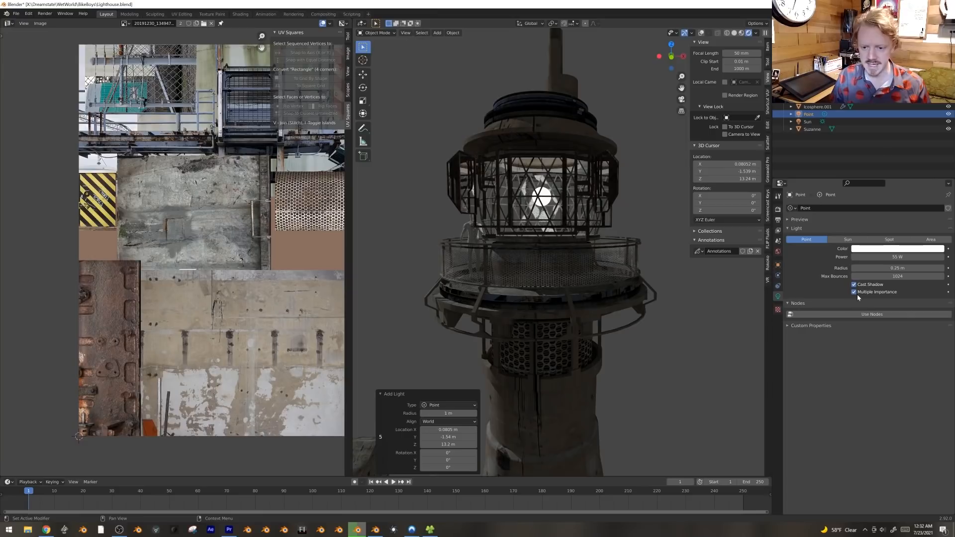
left_click(853, 292)
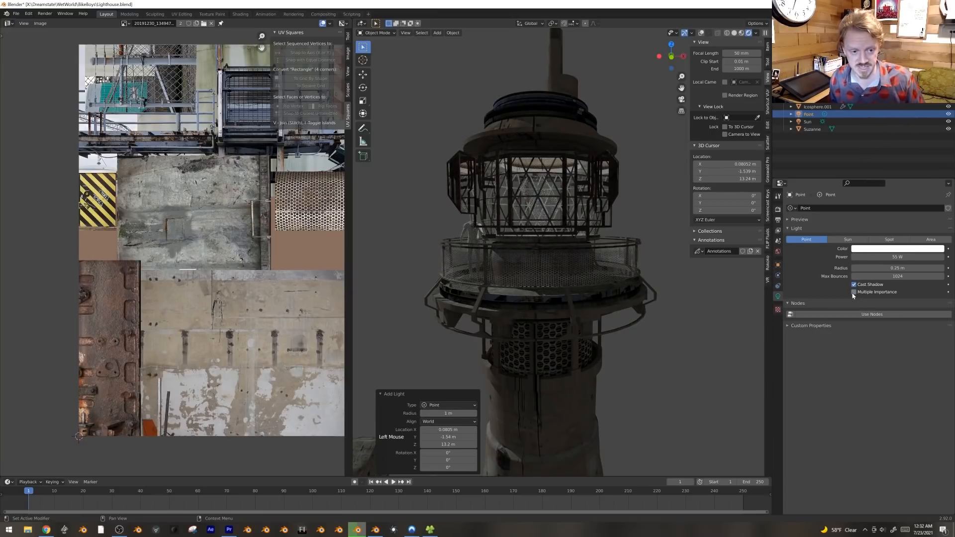
left_click(854, 292)
double_click(875, 257)
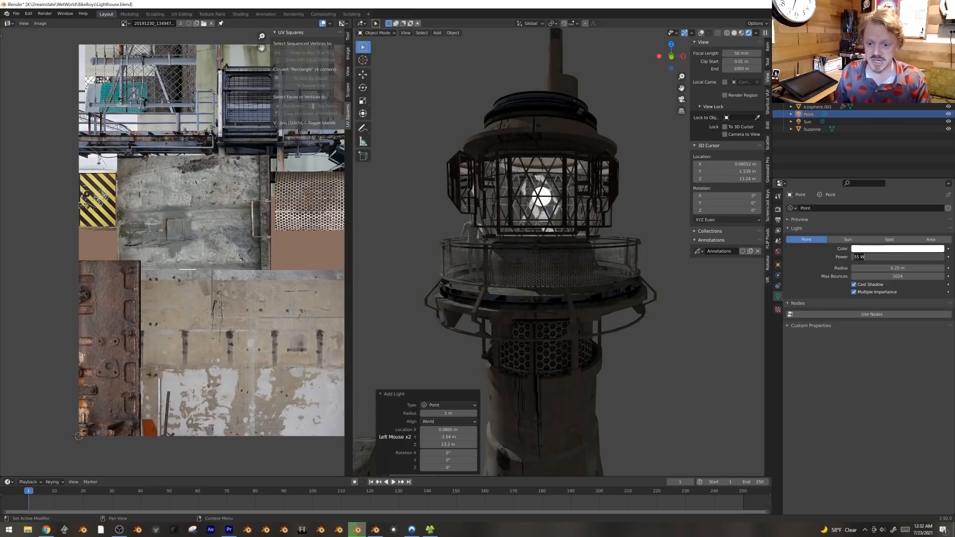
key("Return")
middle_click_drag(537, 209, 498, 184)
key("g")
left_click(523, 198)
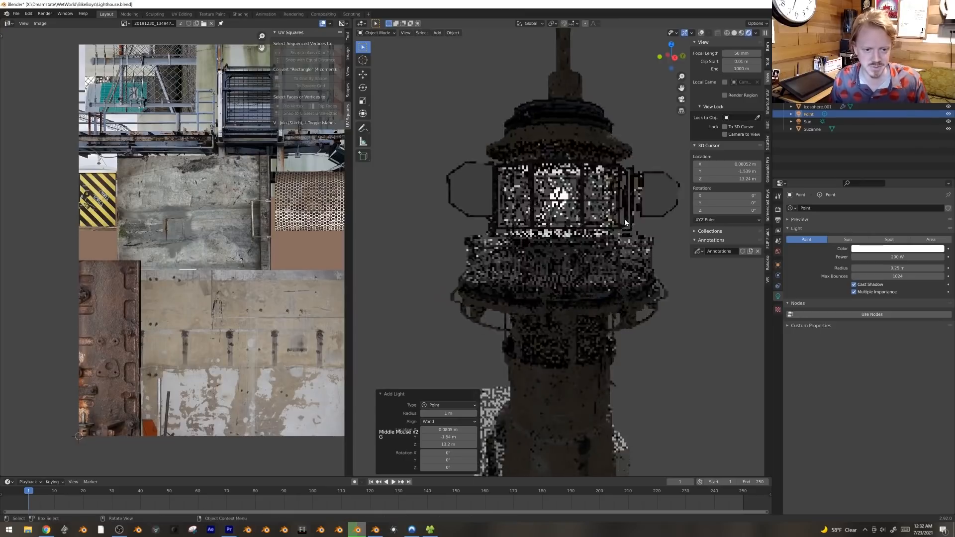
Step: Select the original window frame and rotate it with its attached mirror panels about the global Z axis
middle_click_drag(523, 198, 605, 225)
scroll(617, 228, "down", 2)
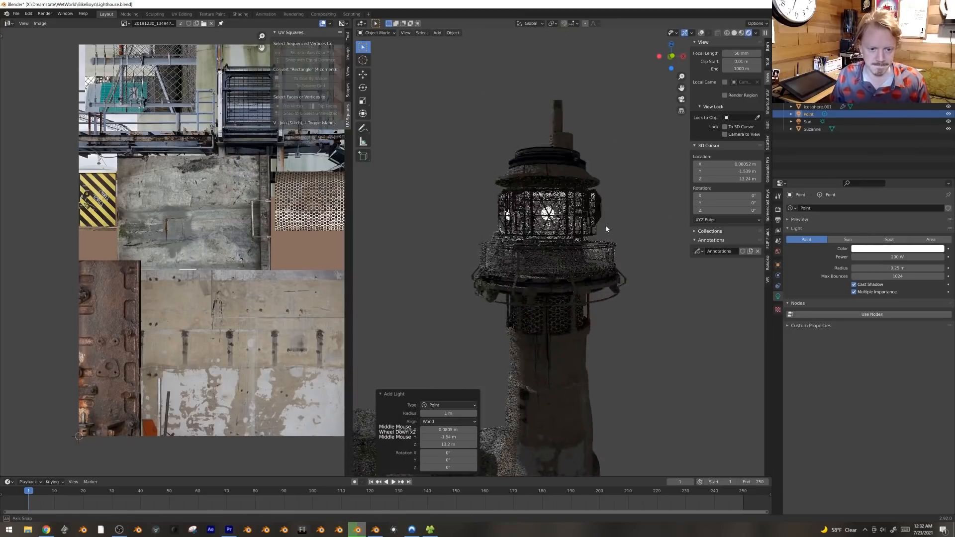
key("shift+alt+z")
left_click(594, 232)
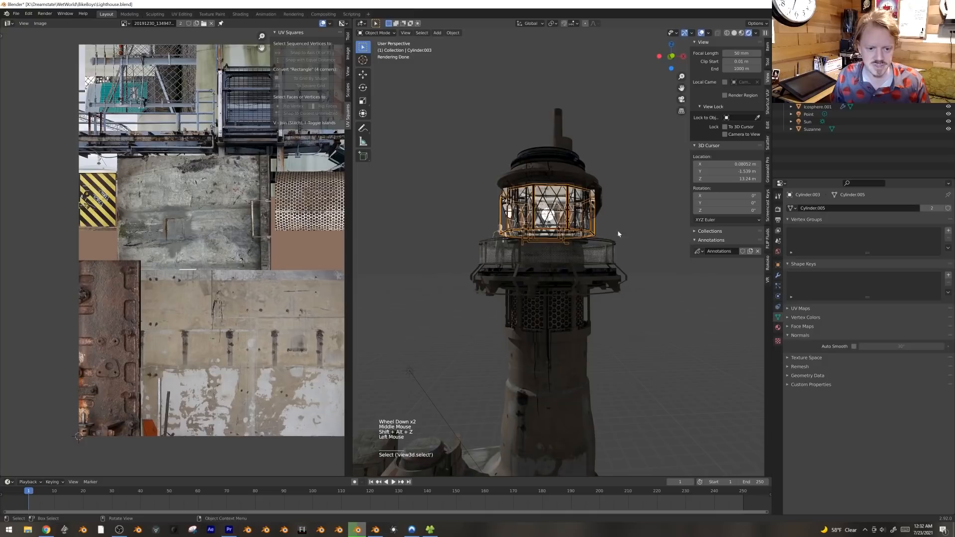
key("r")
left_click(599, 234)
key("r")
key("z")
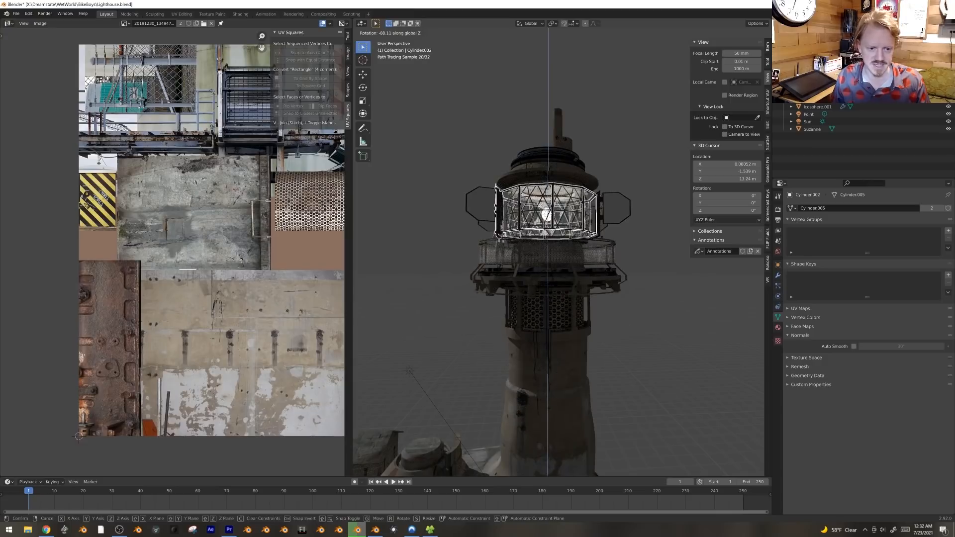
left_click(540, 211)
Step: Enter Edit Mode on one of the mirror panels and box-select its outer vertices with X-ray enabled
middle_click_drag(532, 216, 527, 276)
key("shift+alt+z")
left_click(483, 207)
key("Tab")
key("Tab")
left_click(492, 206)
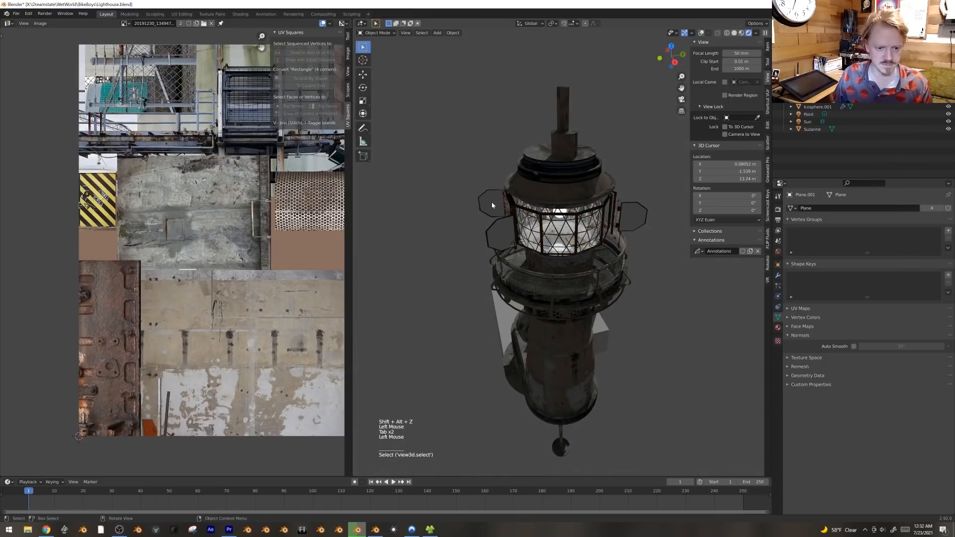
key("Tab")
key("1")
key("2")
middle_click_drag(539, 213, 544, 213, "shift")
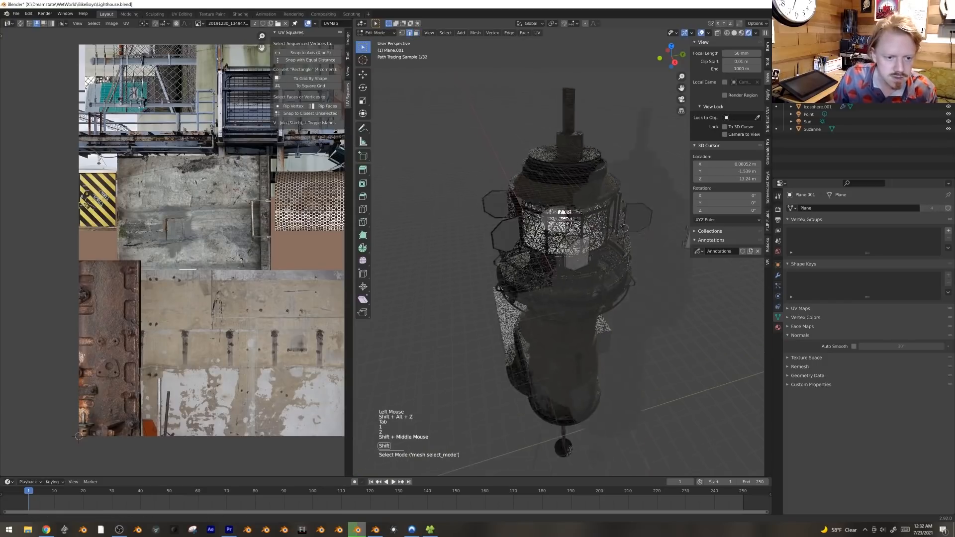
key("1")
scroll(544, 213, "up", 3)
key("b")
key("alt+z")
key("alt+a")
key("b")
left_click_drag(597, 160, 553, 260)
Step: Scale the selected mirror panel vertices along local Y, reposition them and return to Object Mode
key("s")
key("z")
right_click(531, 275)
key("s")
key("y")
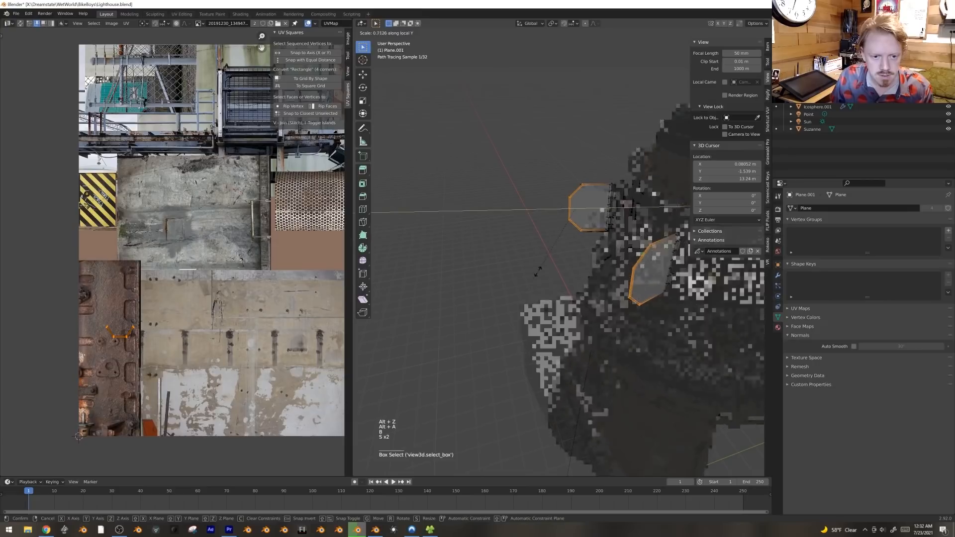
left_click(520, 291)
key("g")
left_click(591, 280)
key("Tab")
middle_click_drag(590, 279, 702, 261)
key("alt+a")
scroll(646, 266, "down", 5)
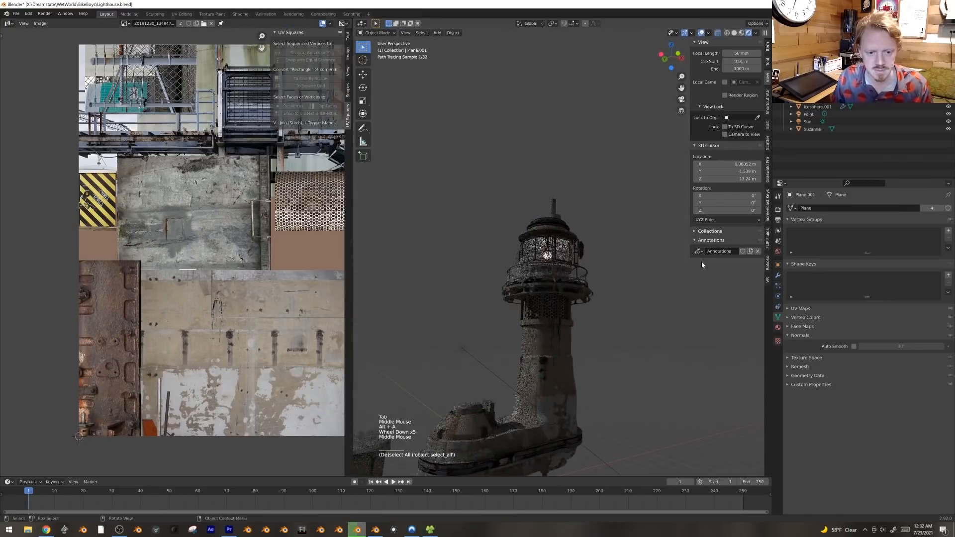
Step: Make linked duplicates of two side mirror panels in front view and rotate them to lie above and below the lantern
middle_click_drag(655, 286, 641, 310)
key("KP_1")
key("z")
scroll(642, 193, "up", 5)
key("alt+z")
left_click(579, 205)
left_click(582, 209)
middle_click_drag(583, 210, 563, 223, "shift")
left_click(640, 224, "shift")
key("alt+d")
key("r")
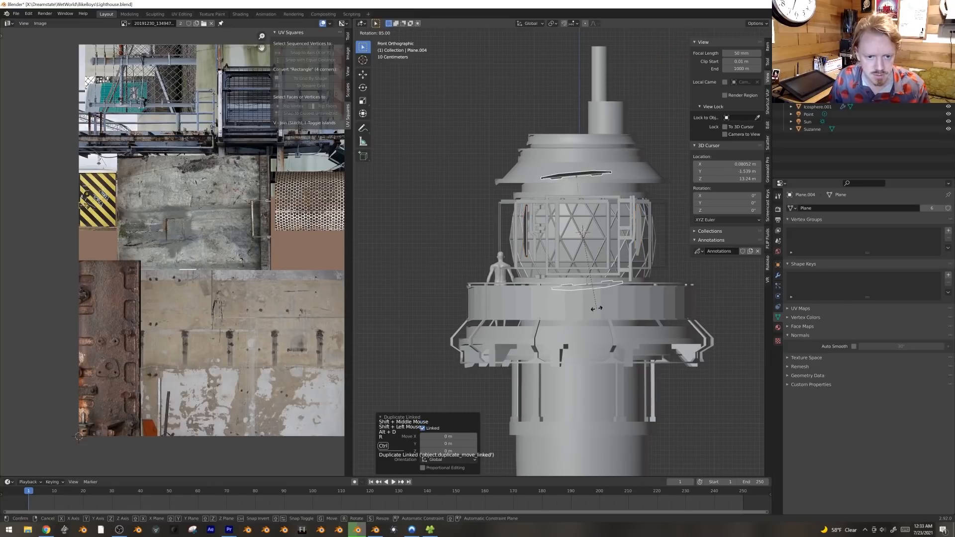
left_click(597, 308, "ctrl")
Step: Fine-tune the rotation of the duplicated mirror panels, then scale and move them into place around the lantern
key("r")
key("z")
right_click(684, 298)
key("r")
left_click(692, 318, "ctrl")
key("s")
key("z")
key("g")
key("s")
key("g")
left_click(564, 269)
Step: Examine the placement of the mirror panels around the lantern room from several sides
middle_click_drag(565, 269, 646, 261)
middle_click_drag(512, 251, 711, 263, "shift")
middle_click_drag(592, 263, 692, 284)
left_click(608, 249)
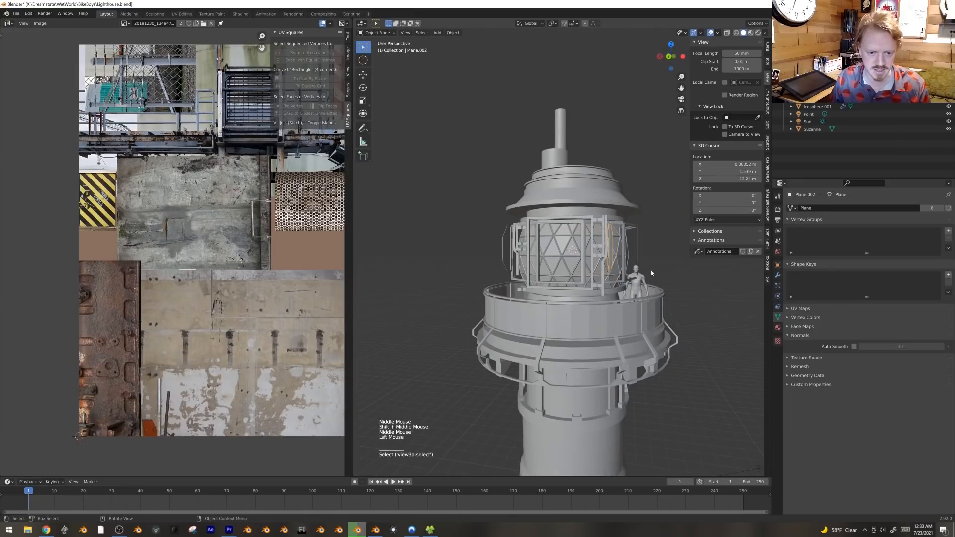
middle_click_drag(607, 249, 521, 264)
scroll(521, 264, "down", 3)
key("alt+a")
middle_click_drag(652, 286, 553, 284)
left_click(553, 284)
key("r")
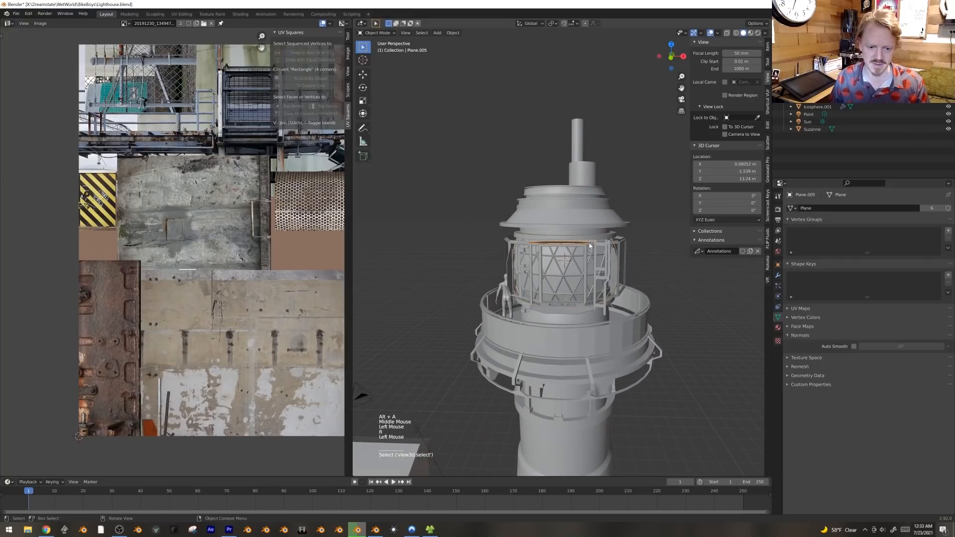
left_click(581, 256)
scroll(678, 333, "down", 6)
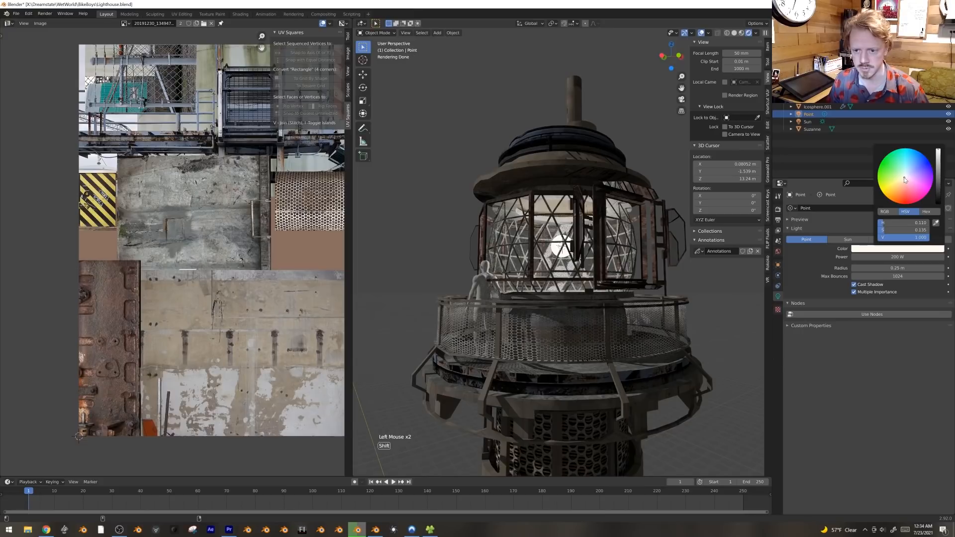
Step: Tint the point light a warm off-white with hue 0.090 and saturation 0.183
left_click(904, 177)
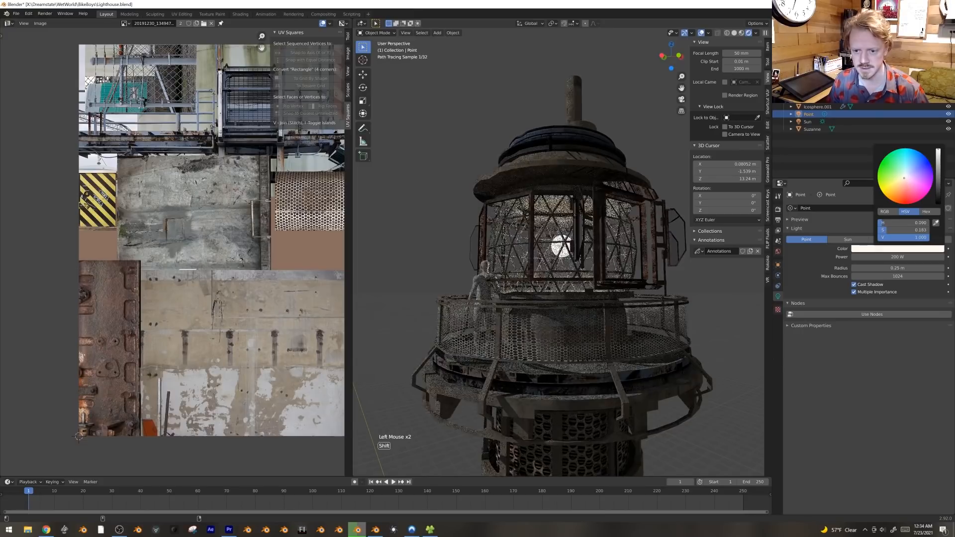
key("alt+a")
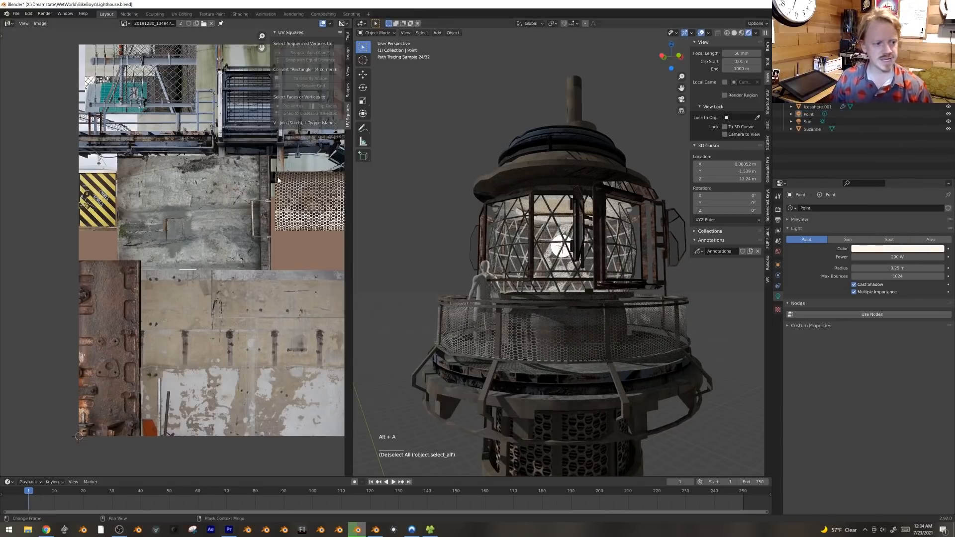
middle_click_drag(255, 149, 211, 171, "shift")
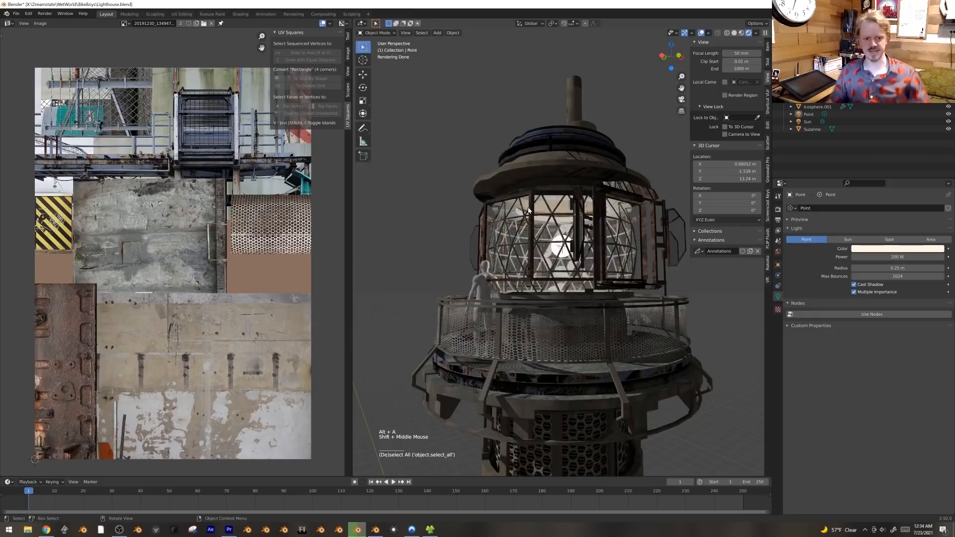
Step: Switch to front view in solid shading and add a cylinder with 10 vertices, 1 m radius and 2 m depth
key("KP_1")
key("z")
left_click(607, 154)
key("z")
left_click(656, 155)
key("shift+a")
mouse_move(540, 91)
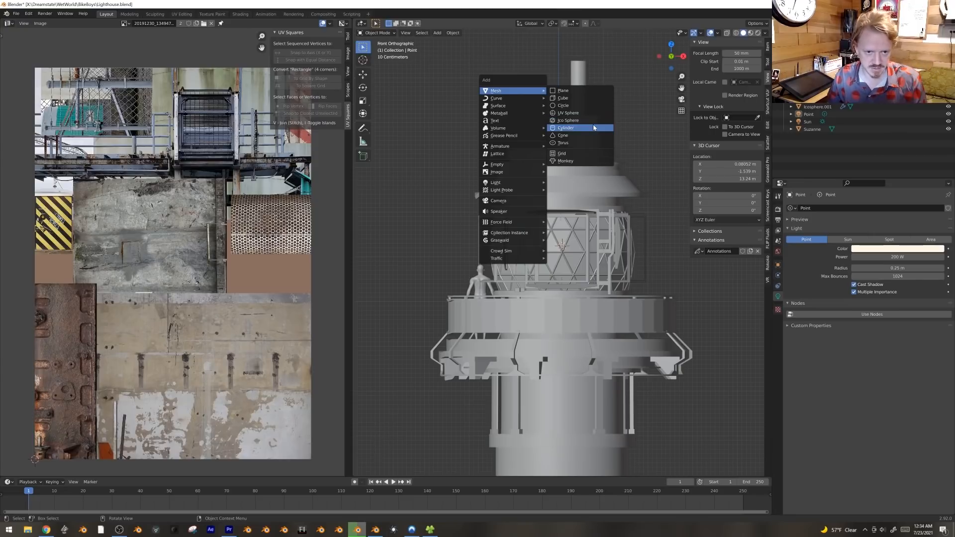
left_click(590, 127)
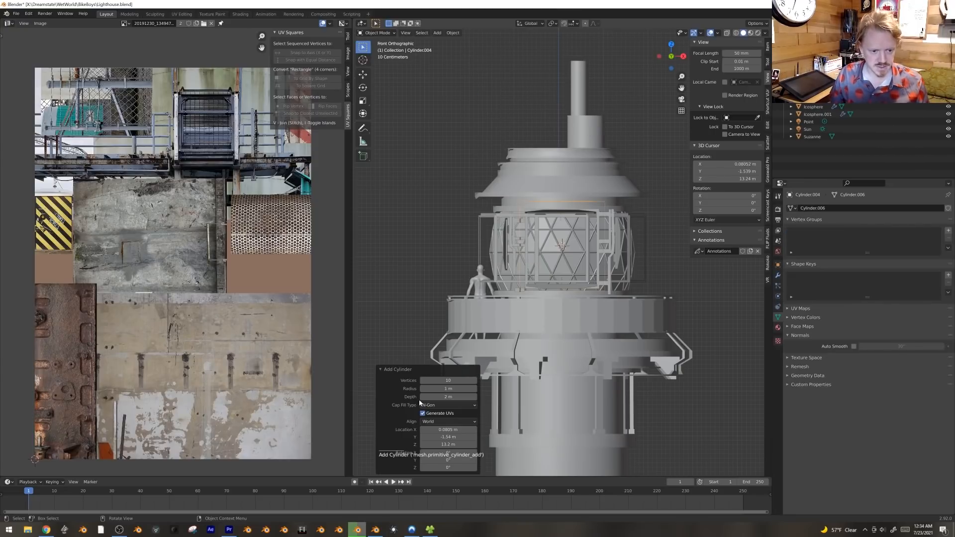
Step: Move the new cylinder straight up along Z until it sits above the tower's mast
key("Return")
middle_click_drag(587, 325, 557, 431, "shift")
key("g")
key("z")
left_click(554, 141)
Step: Unwrap all of the cylinder's faces with Cylinder Projection
key("Tab")
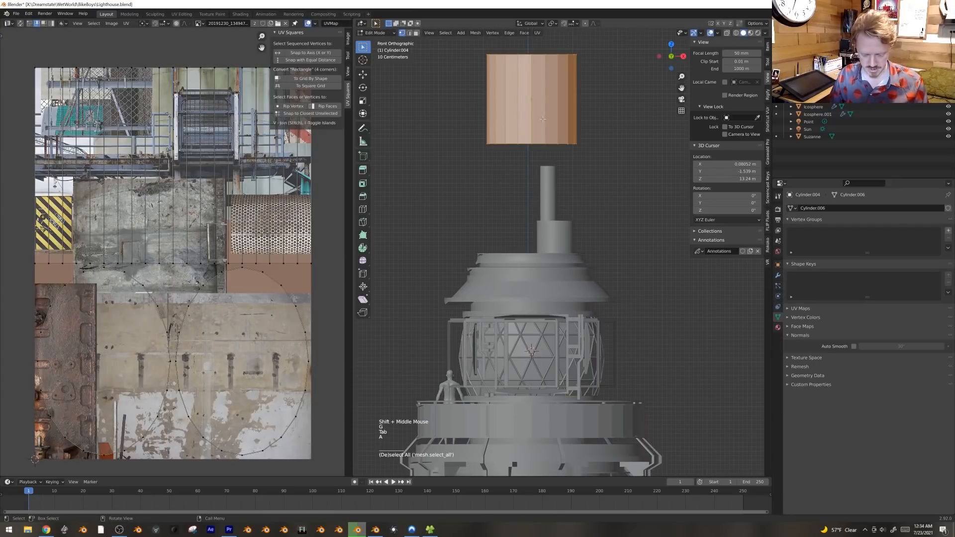
key("u")
left_click(543, 127)
scroll(174, 259, "down", 2)
Step: Squash the cylinder's UV island vertically and horizontally and move it onto the dark metal grille in the photo texture
key("a")
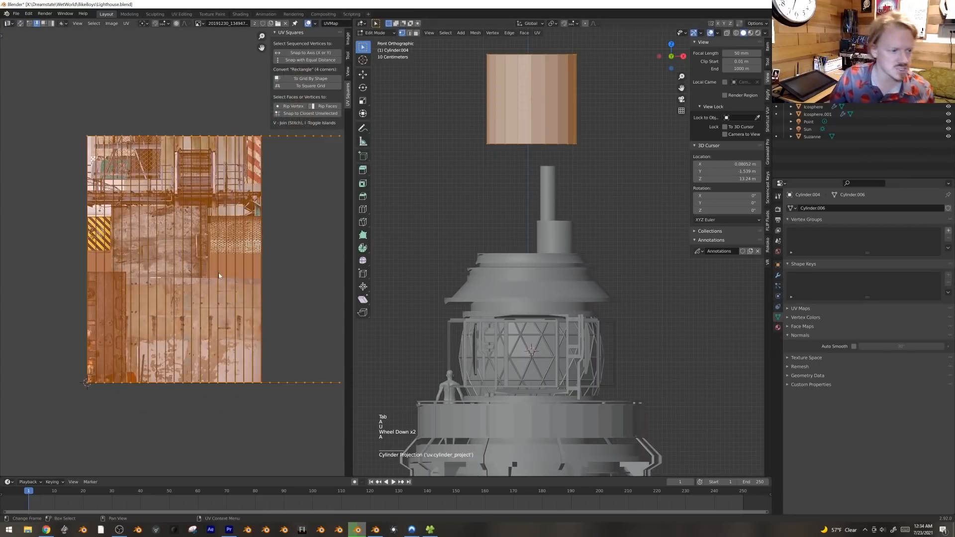
key("s")
key("y")
left_click(207, 285)
scroll(205, 318, "up", 2)
middle_click_drag(202, 379, 227, 429, "shift")
scroll(227, 429, "up", 1, "shift")
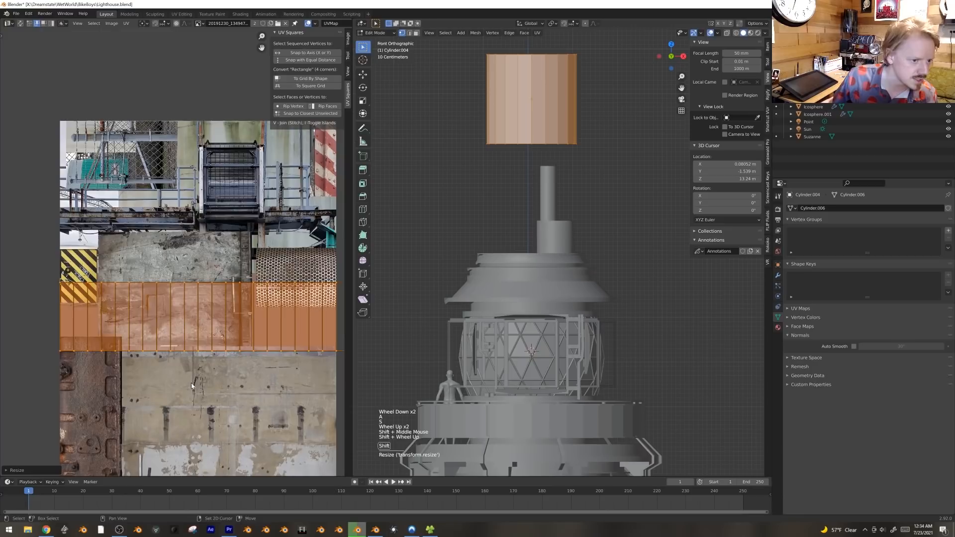
key("g")
left_click(282, 298)
middle_click_drag(282, 299, 237, 355, "shift")
key("s")
key("x")
left_click(267, 272)
key("g")
left_click(189, 268)
Step: Shrink the UV island further and centre it on the grille slats as a narrow vertical strip
scroll(189, 269, "up", 4)
middle_click_drag(192, 267, 197, 307, "shift")
key("s")
left_click(217, 294)
key("g")
key("x")
left_click(213, 295)
key("s")
left_click(209, 294)
key("Tab")
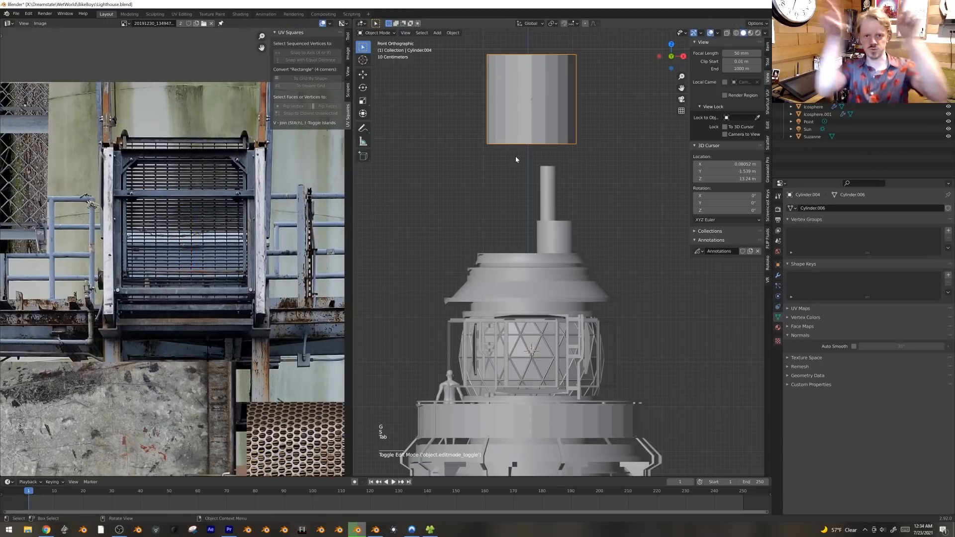
Step: Shade the cylinder smooth in object mode and enable Auto Smooth at 30°
key("Tab")
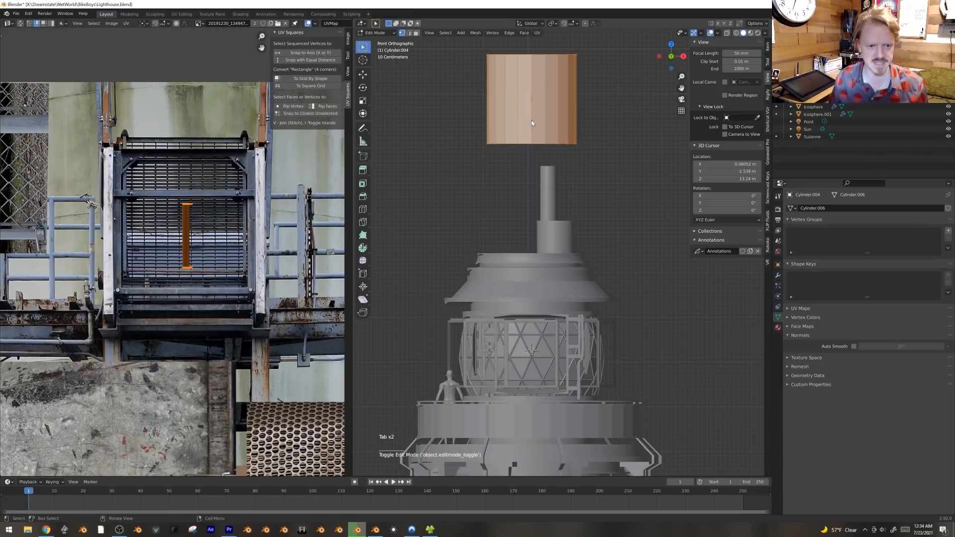
key("Tab")
right_click(532, 121)
left_click(530, 107)
key("z")
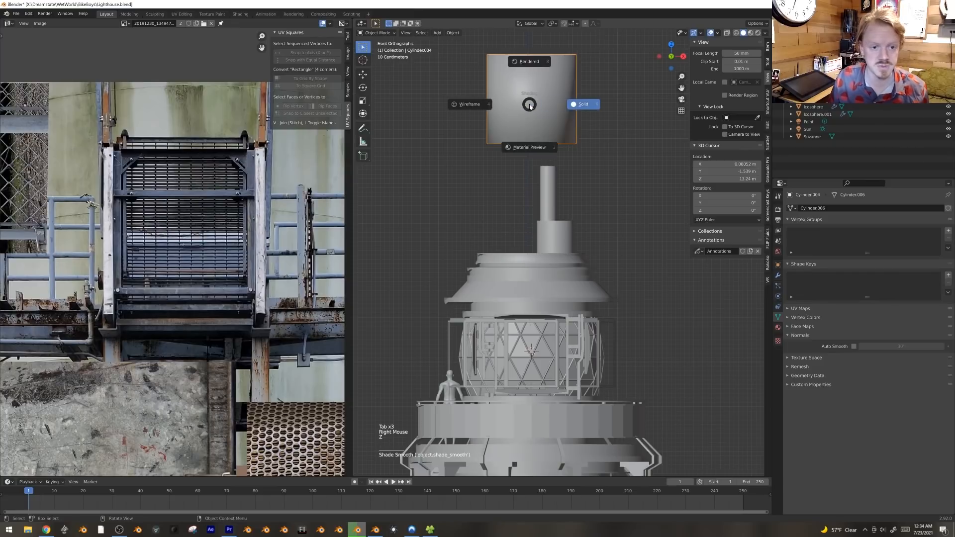
left_click(555, 111)
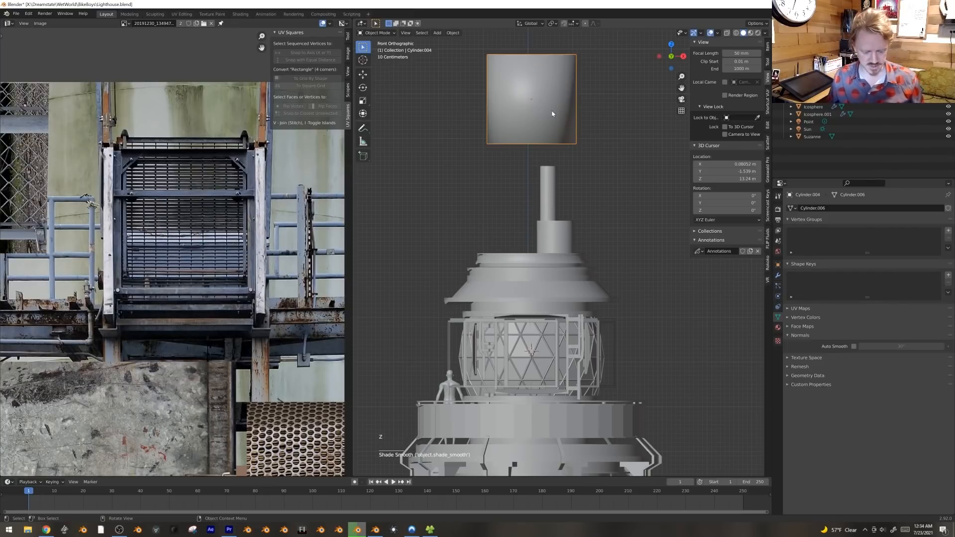
key("shift+q")
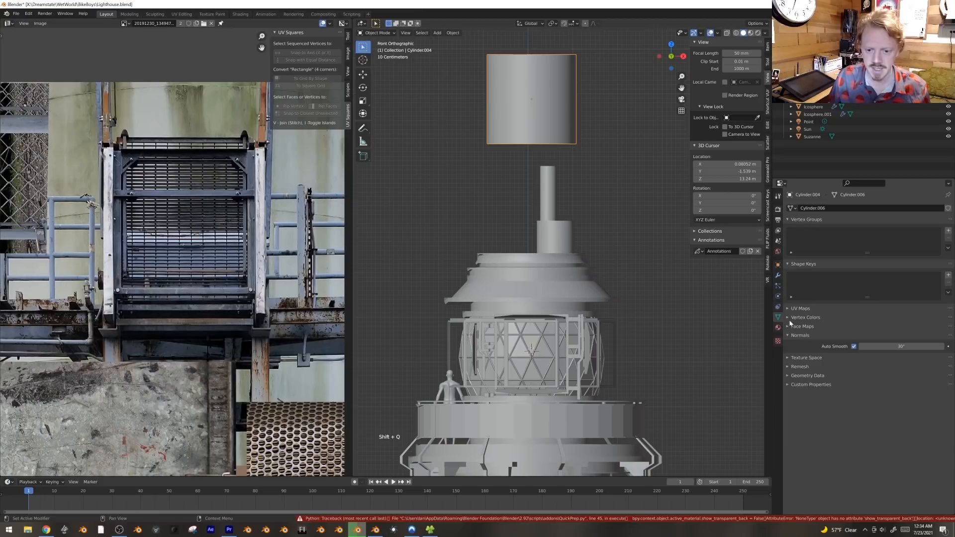
Step: Create a new material on the cylinder and name it Emissive Lighthouse
left_click(777, 328)
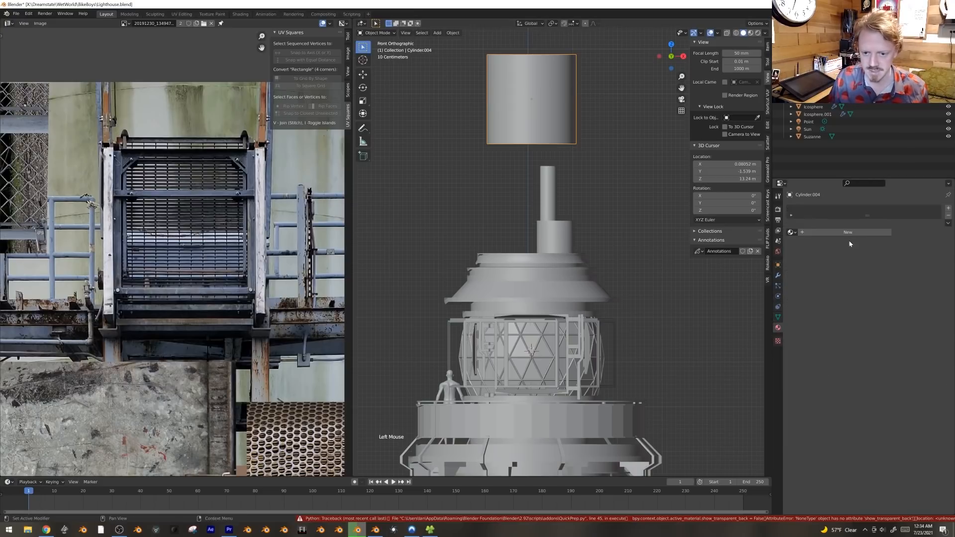
left_click(852, 233)
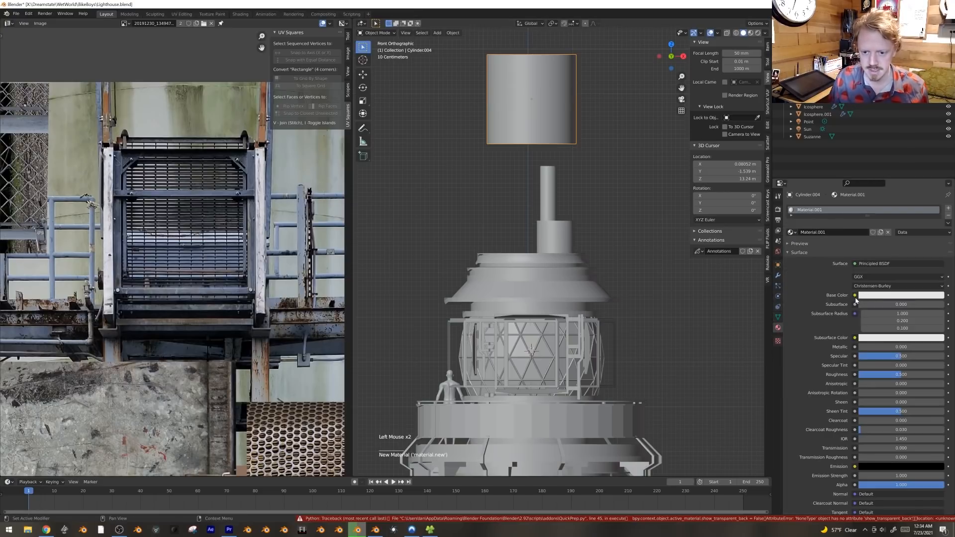
left_click(791, 233)
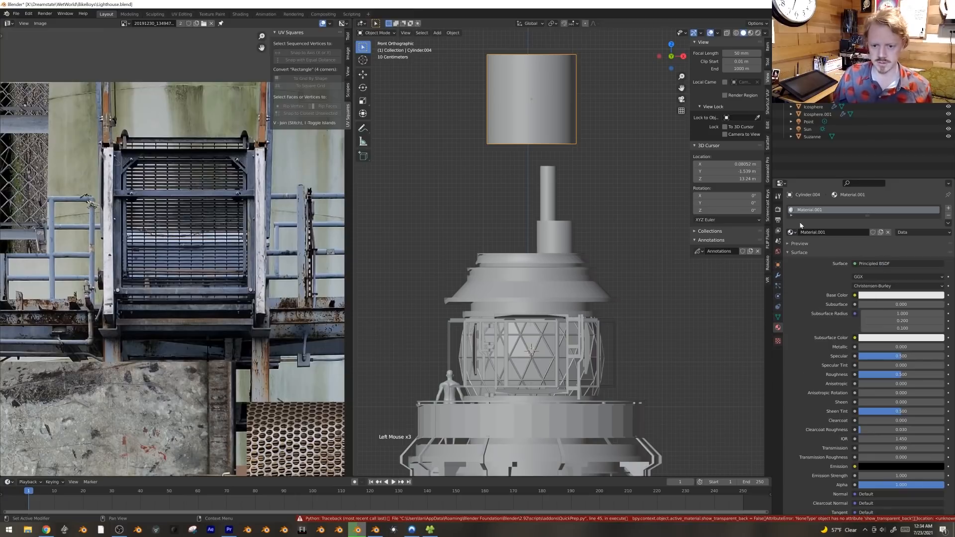
type("Emissive Lighthouse")
key("Return")
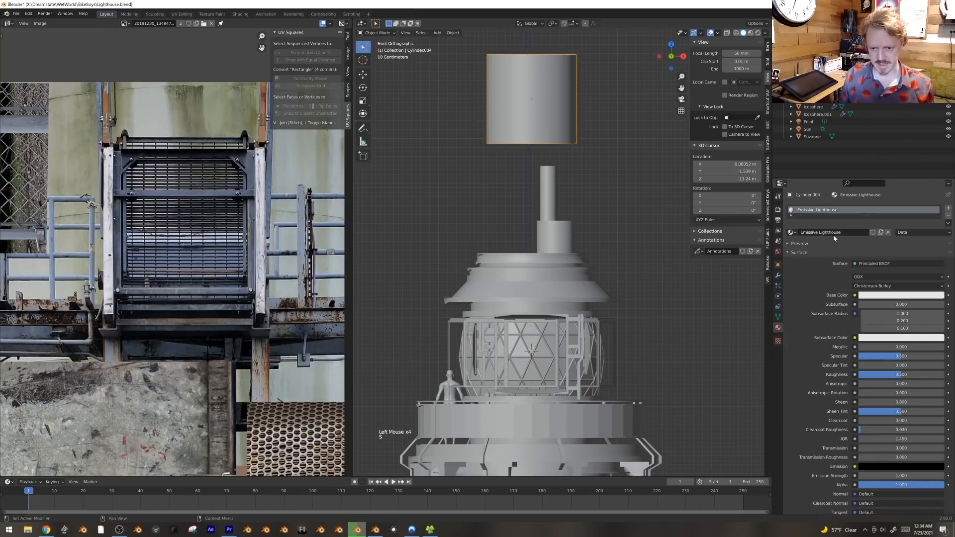
Step: Assign the image texture 20191230_134947.jpg to the material's Base Color and preview it in rendered shading
left_click(854, 296)
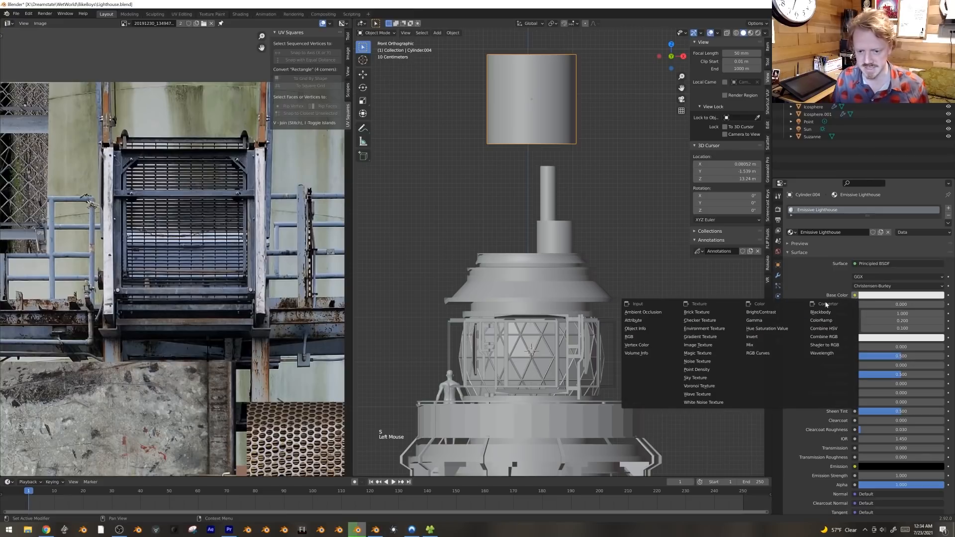
left_click(715, 348)
left_click(792, 305)
left_click(800, 317)
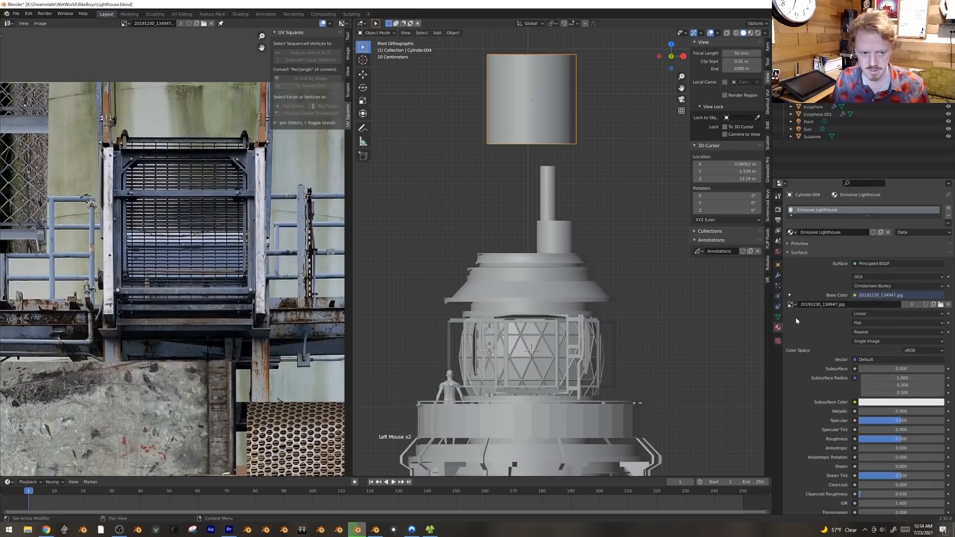
key("z")
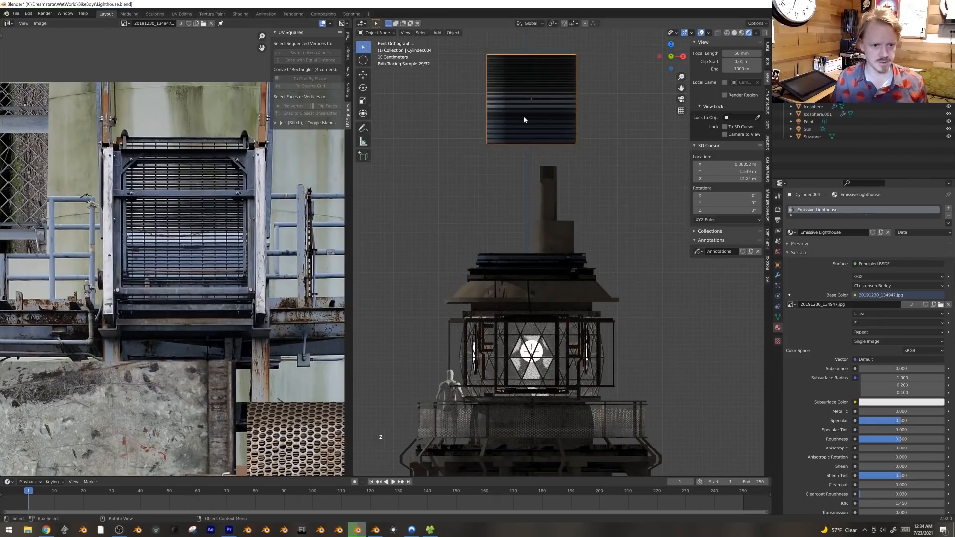
Step: Open the material's shader nodes and switch the Principled BSDF node to an Emission shader
key("shift+F3")
double_click(209, 124)
key("shift+s")
mouse_move(201, 138)
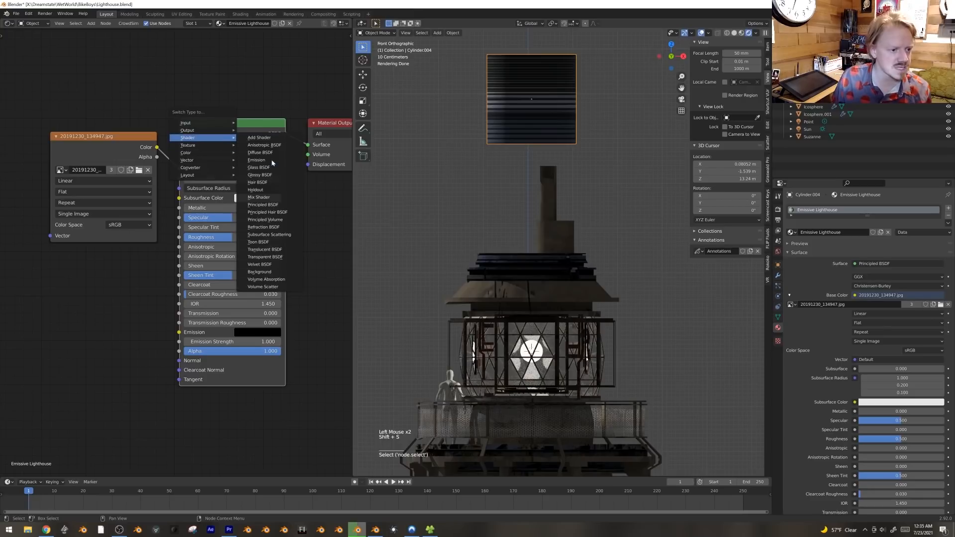
left_click(277, 162)
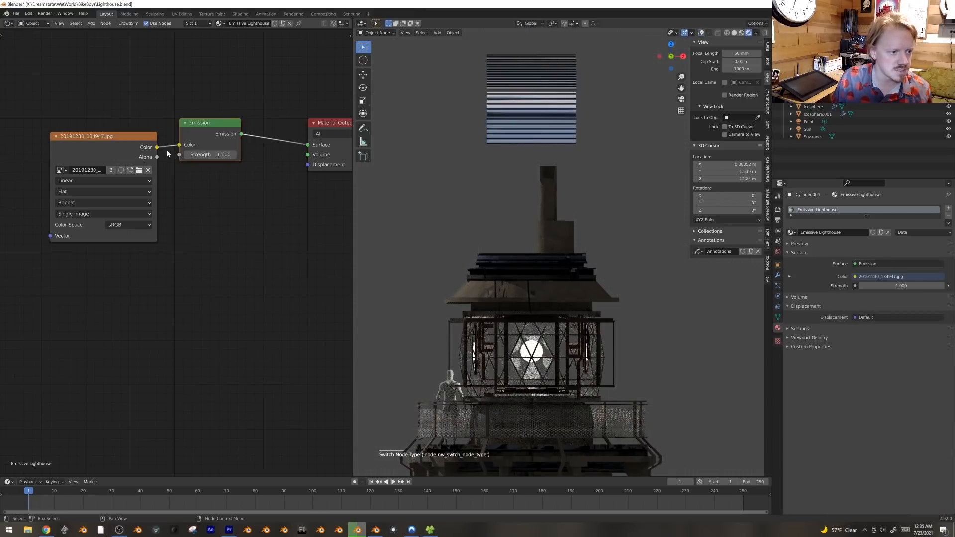
Step: Reconnect the image texture's Color output from the Emission node's Color to its Strength input
left_click_drag(151, 146, 111, 135)
left_click_drag(178, 144, 180, 155)
middle_click_drag(533, 106, 554, 163, "shift")
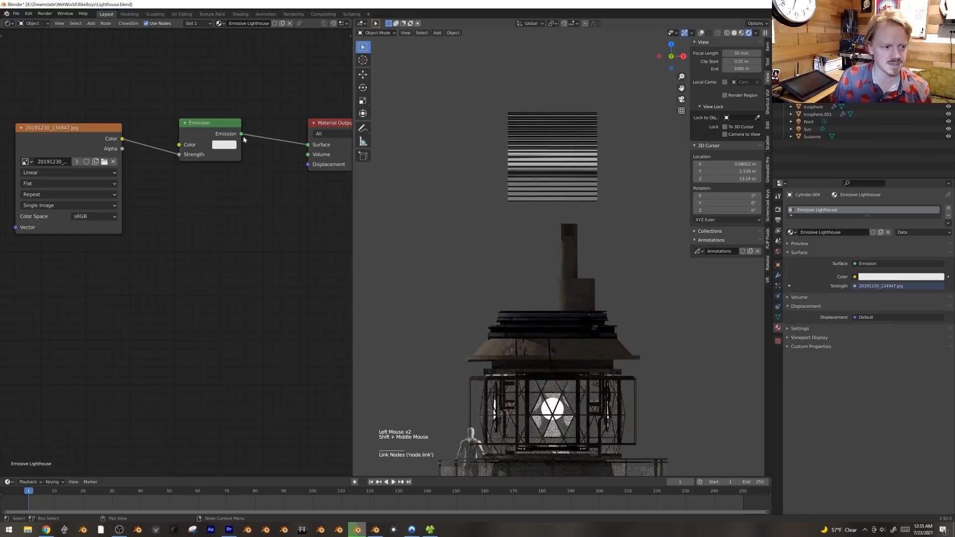
left_click(224, 145)
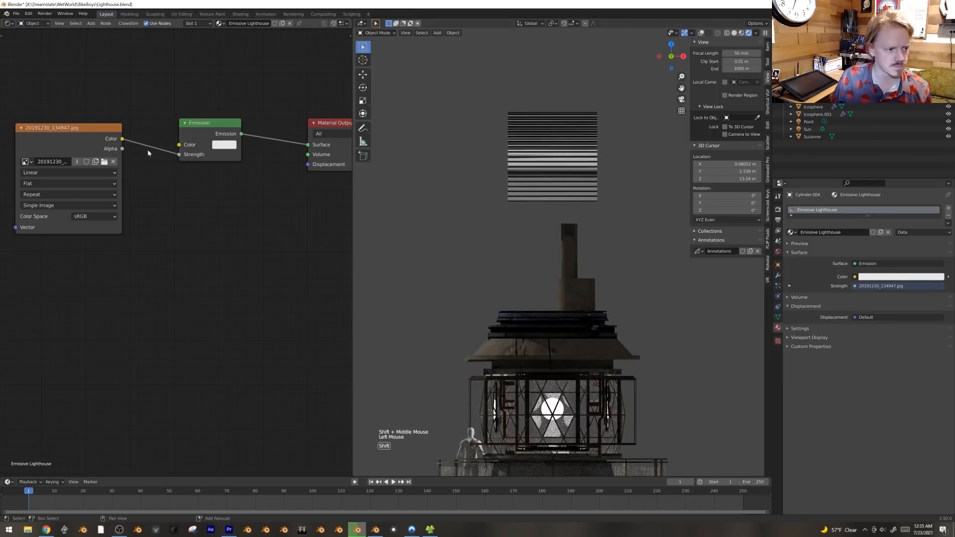
Step: Insert a ColorRamp node between the image texture and the Emission Strength and lighten its black stop to grey
key("shift+a")
mouse_move(163, 232)
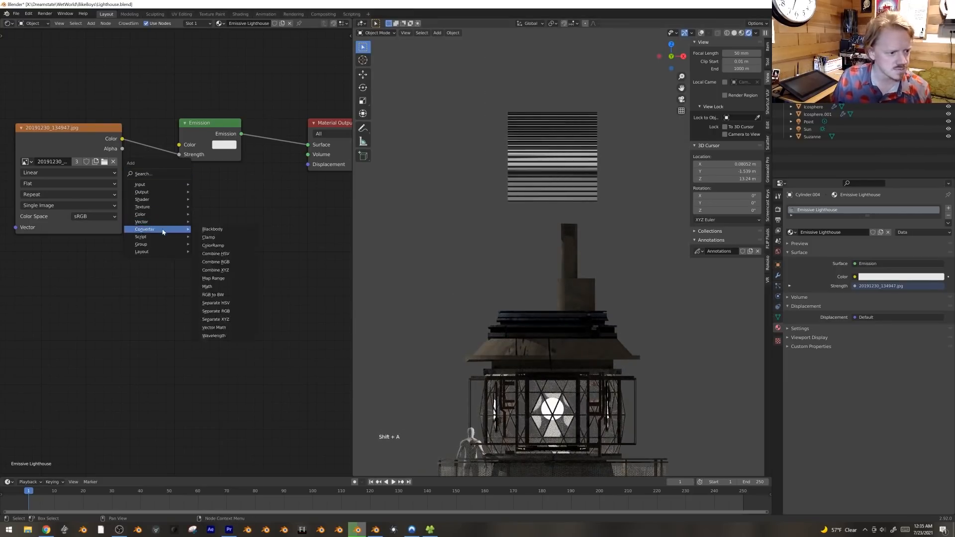
left_click(213, 246)
left_click(160, 177)
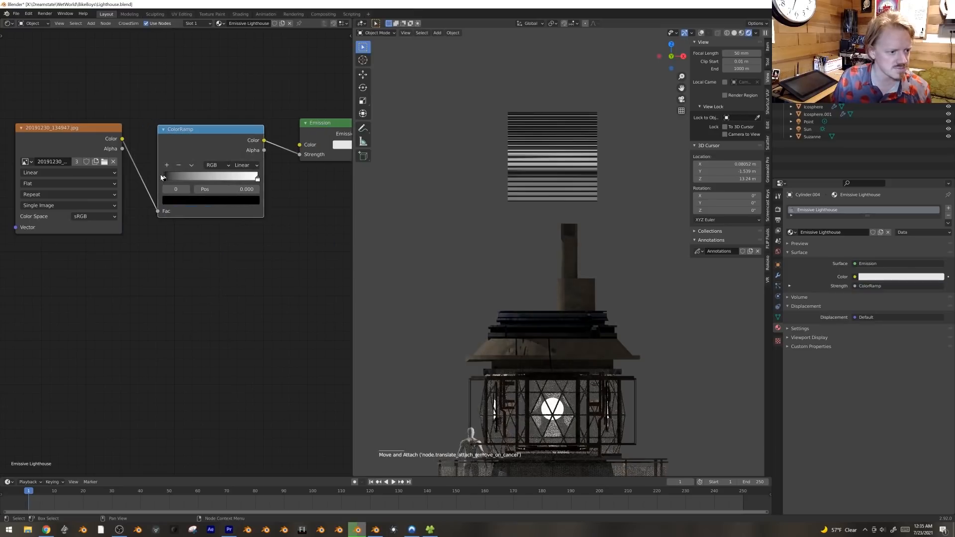
left_click(189, 198)
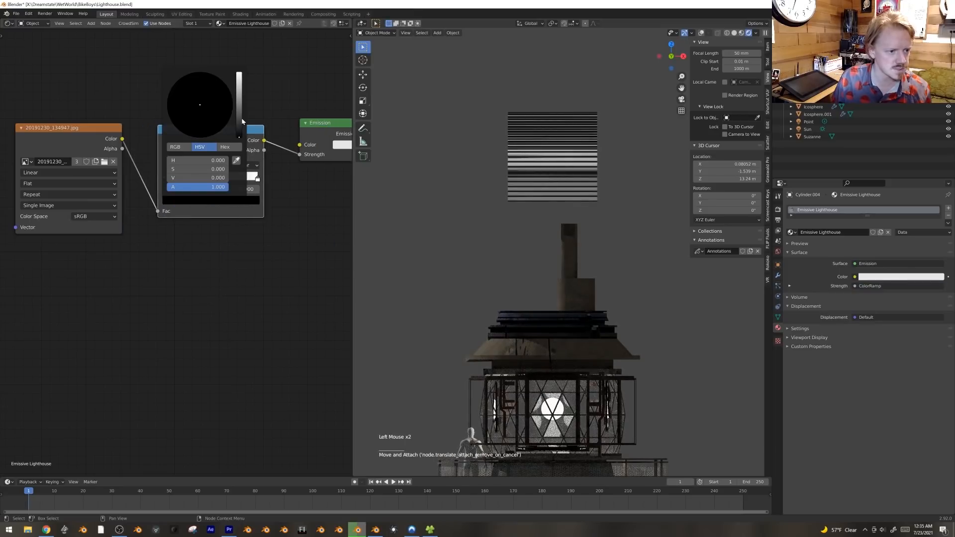
left_click_drag(241, 132, 240, 113)
middle_click_drag(327, 212, 306, 250, "shift")
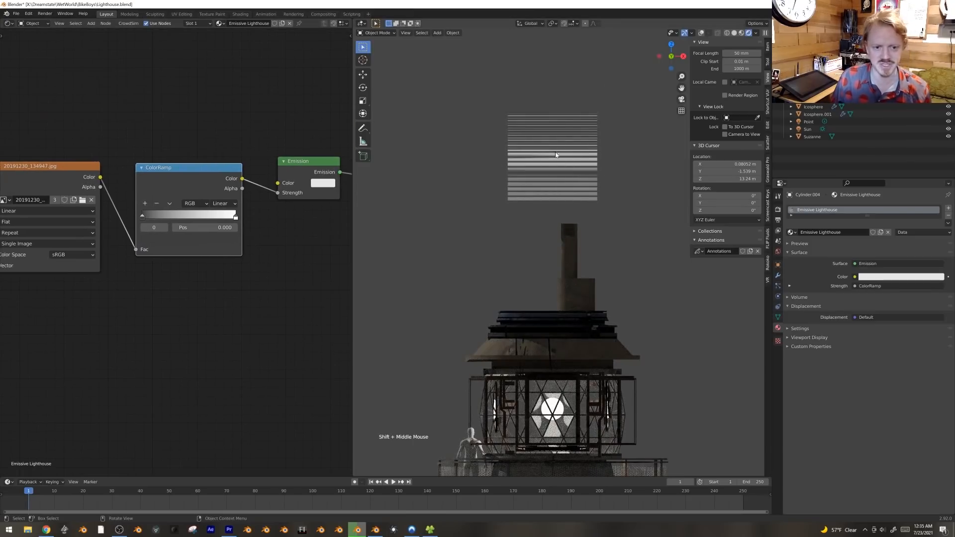
Step: Insert a Math node between the ColorRamp and Emission Strength, set to Multiply with a value of 15
scroll(556, 154, "up", 2)
key("shift+a")
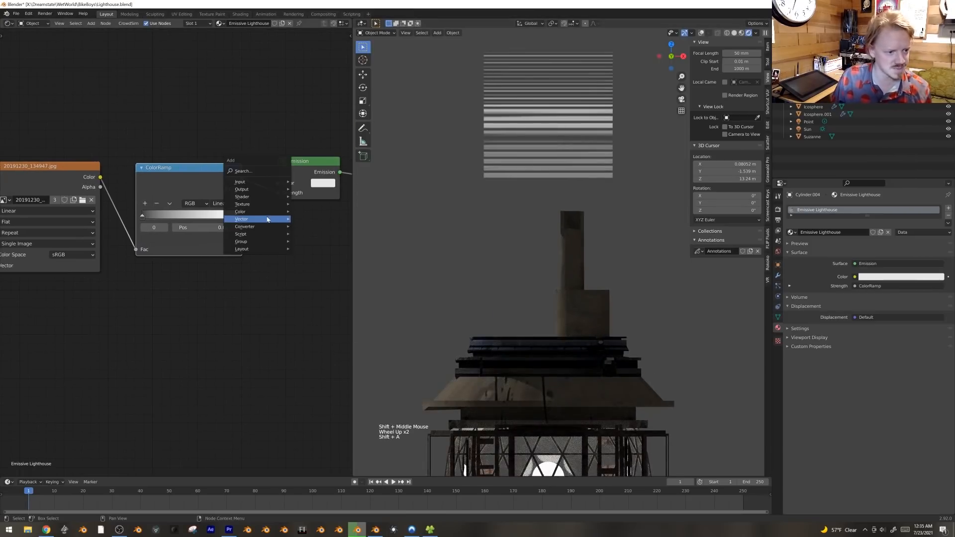
mouse_move(268, 226)
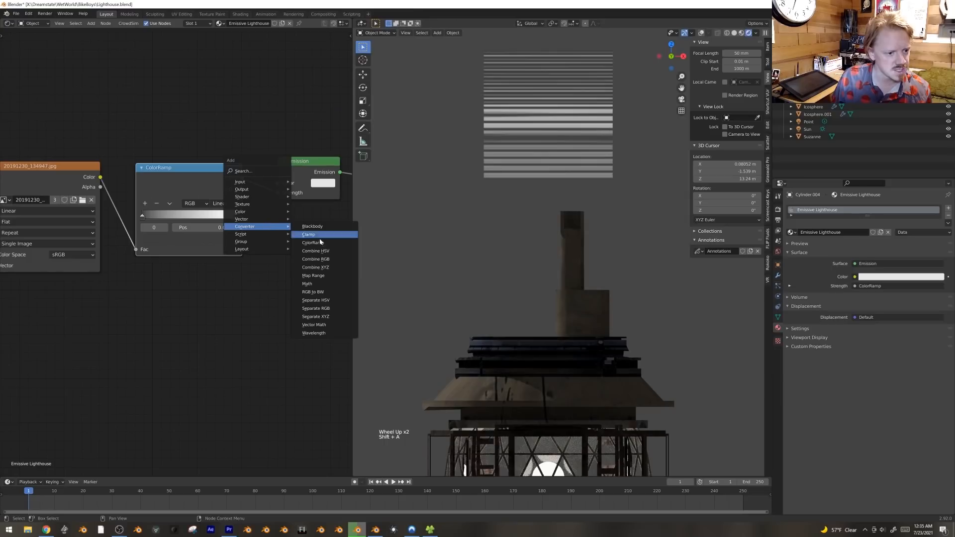
left_click(330, 286)
left_click(267, 181)
middle_click_drag(250, 271, 131, 306)
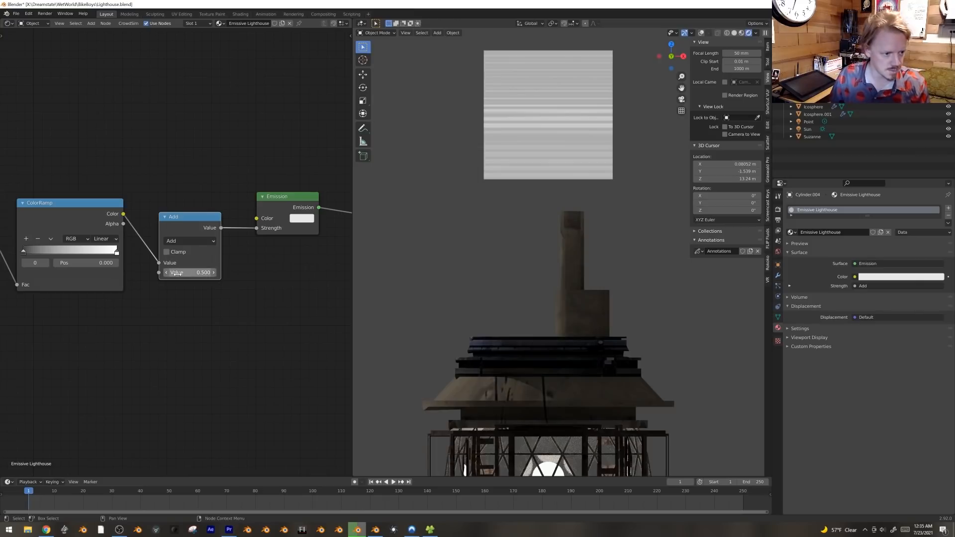
left_click(186, 241)
left_click(195, 275)
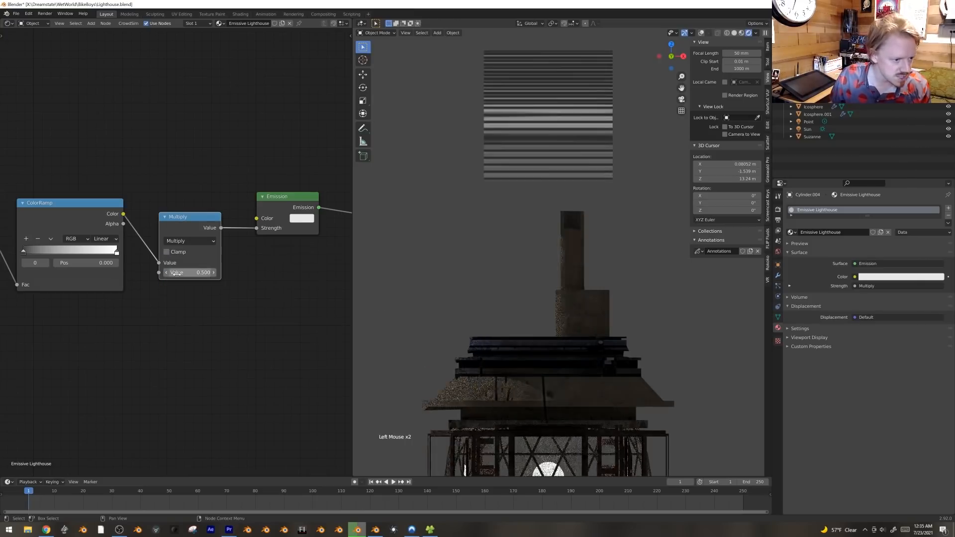
key("Return")
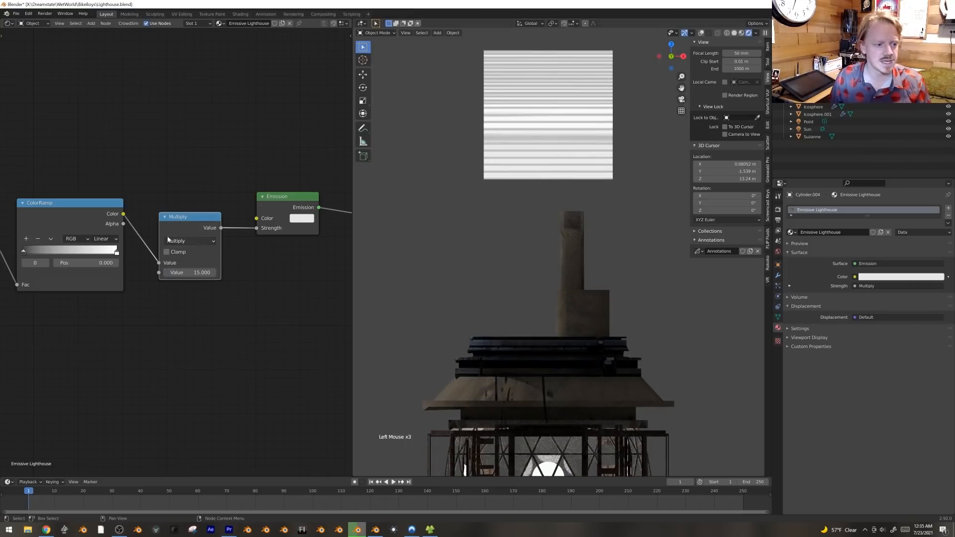
Step: Darken the ColorRamp's first stop to near black and enter edit mode on the cylinder
left_click(39, 272)
left_click_drag(96, 195, 97, 207)
key("g")
key("Tab")
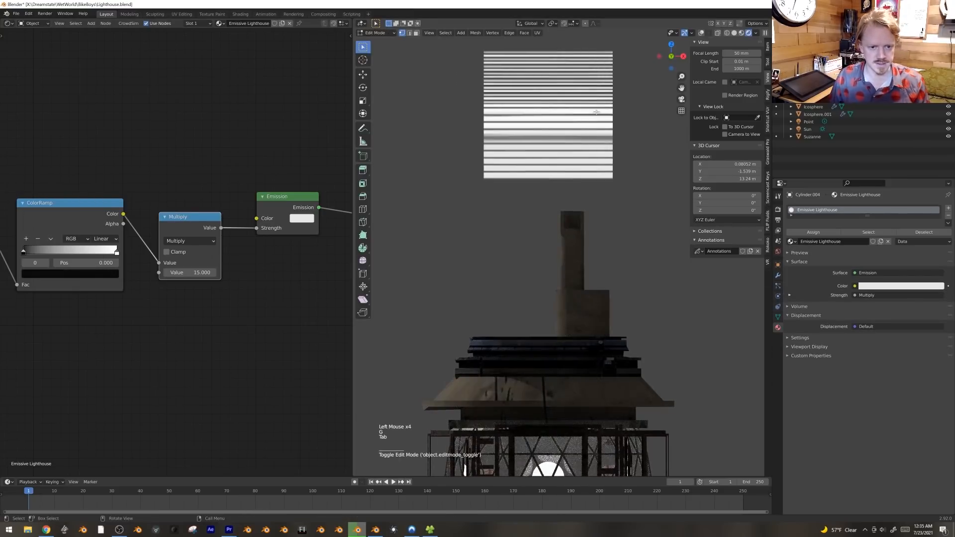
Step: Add a horizontal loop cut around the striped emissive cylinder, scale it to about 1.27 and bevel it about 0.57 m into a barrel shape
key("shift+alt+z")
key("ctrl+r")
right_click(616, 120)
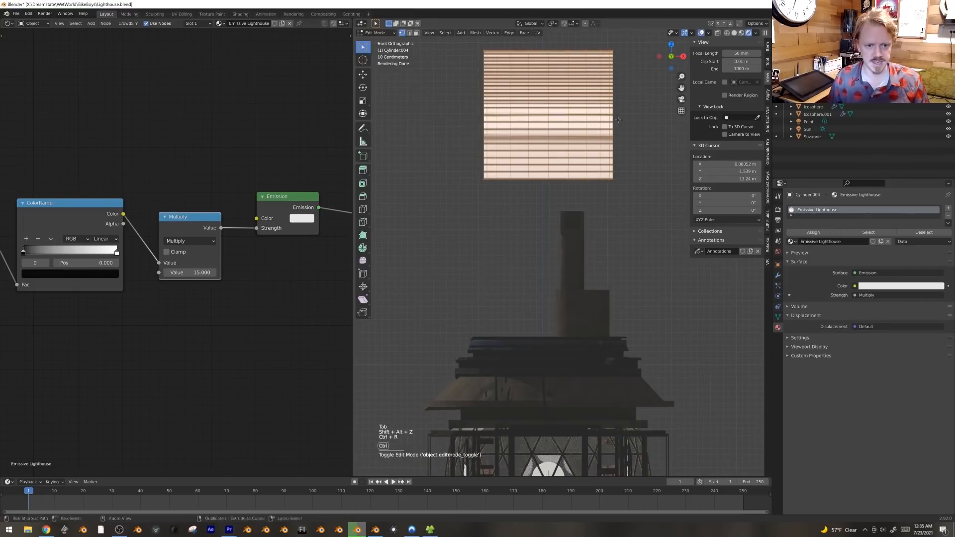
key("ctrl+r")
left_click(617, 123)
right_click(620, 125)
key("s")
left_click(642, 161)
key("ctrl+b")
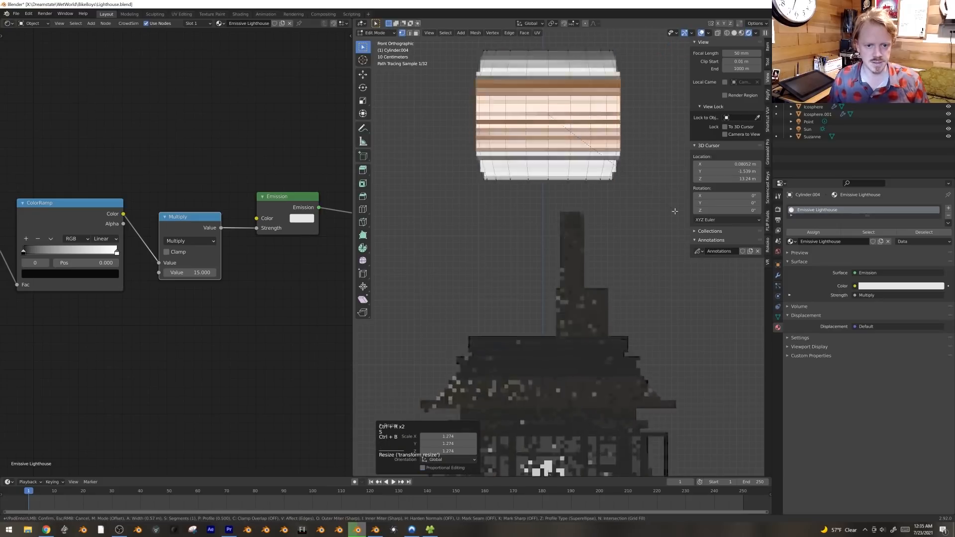
left_click(674, 209)
Step: Lower the emissive cylinder along Z into the lantern room and resize it overall and in height to fit behind the glass
key("Tab")
scroll(646, 195, "down", 3)
key("g")
key("z")
left_click(651, 350)
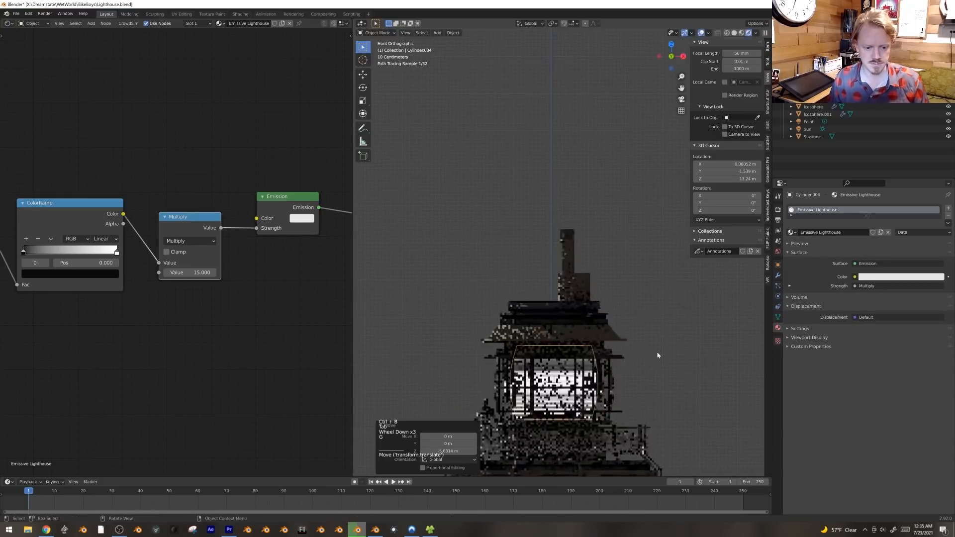
key("s")
left_click(639, 356)
key("s")
key("z")
left_click(640, 351)
key("alt+a")
middle_click_drag(641, 351, 665, 366)
Step: Tint the Emission color of the Emissive Lighthouse material a pale warm yellow
middle_click_drag(256, 258, 185, 285)
left_click(230, 243)
left_click(250, 152)
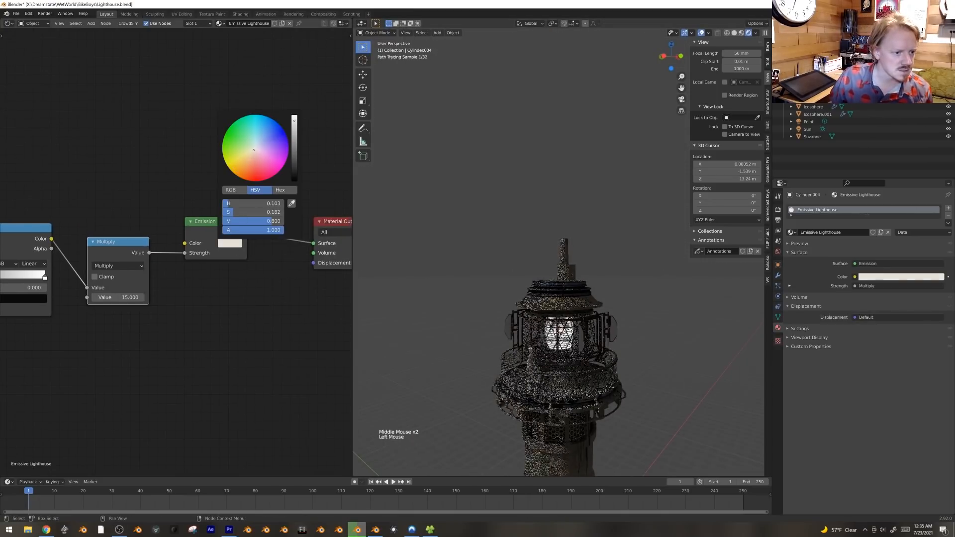
left_click(247, 153)
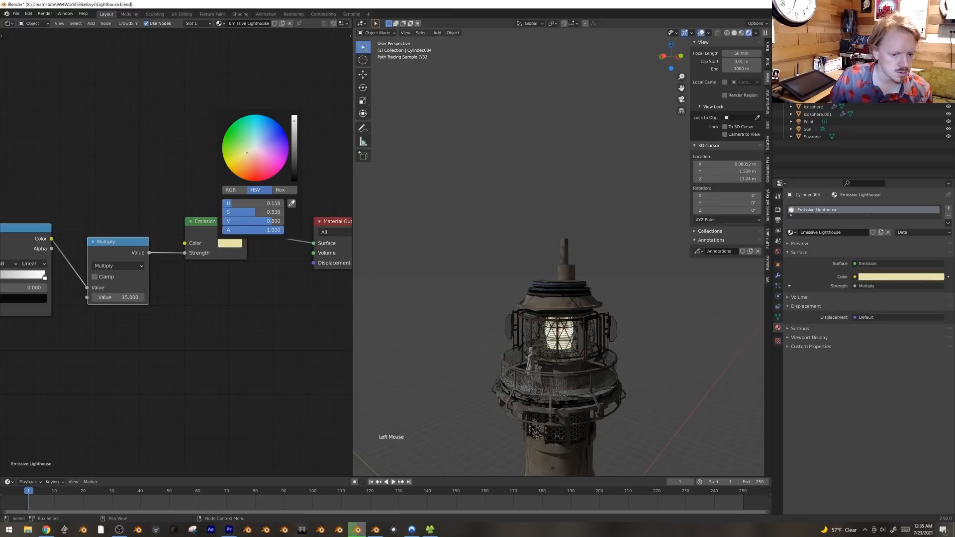
left_click(230, 243)
left_click(251, 150)
scroll(618, 339, "down", 5)
middle_click_drag(618, 340, 607, 330)
scroll(607, 330, "up", 4)
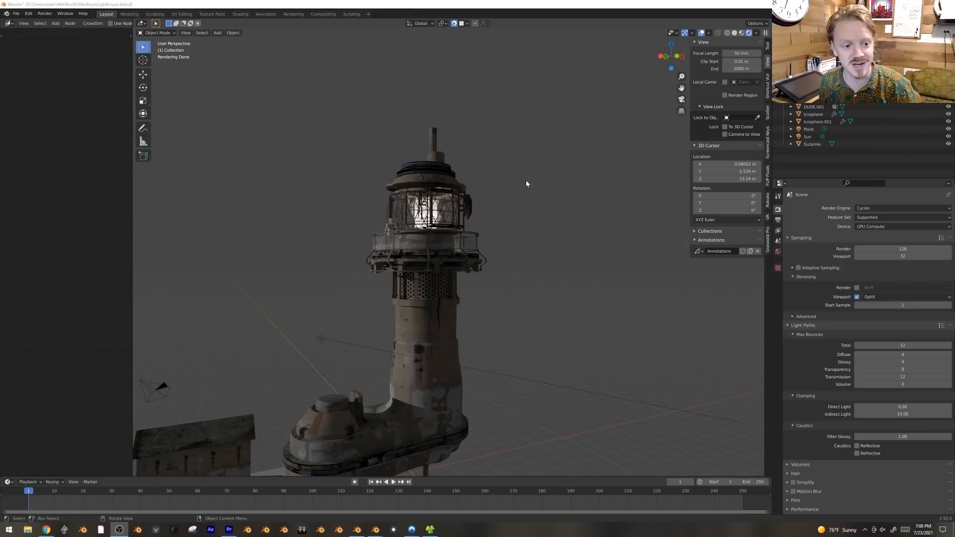
Step: Switch the viewport from rendered to solid shading around the lighthouse
left_click(542, 2)
key("z")
left_click(527, 166)
middle_click_drag(490, 193, 534, 184)
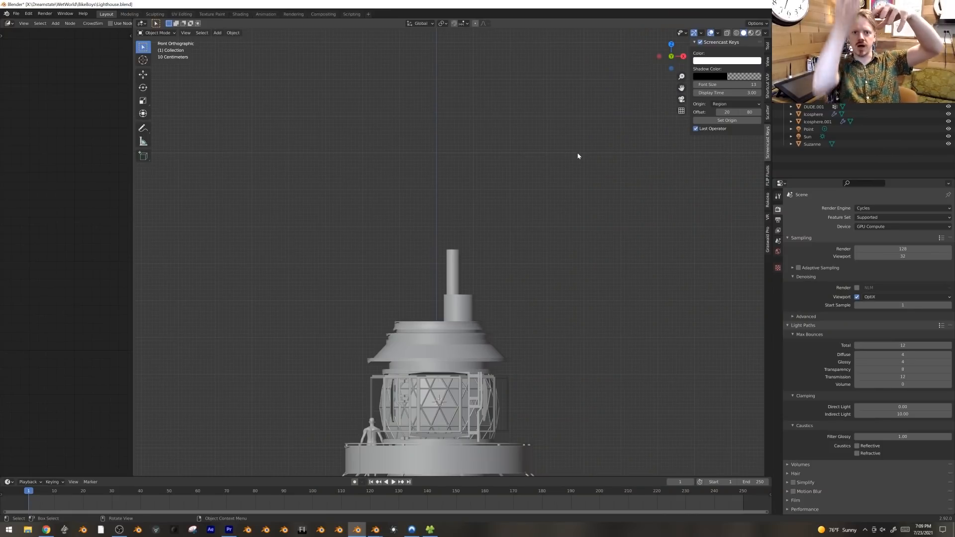
Step: Add a plane, raise it about 6.3 m along Z above the lighthouse roof and scale it to about half size
key("shift+a")
left_click(528, 162)
middle_click_drag(523, 174, 544, 208)
scroll(544, 208, "down", 4)
key("g")
key("z")
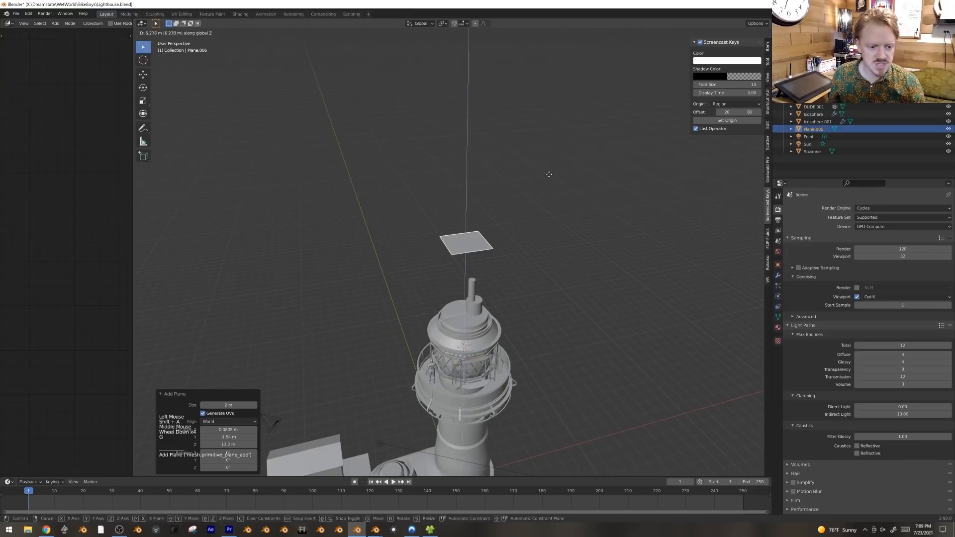
left_click(549, 174)
key("Tab")
key("s")
left_click(506, 204)
Step: Extrude the plane into a thin slab, inset its top face to about 0.54 scale and shift that face toward one side along X
key("KP_Decimal")
key("e")
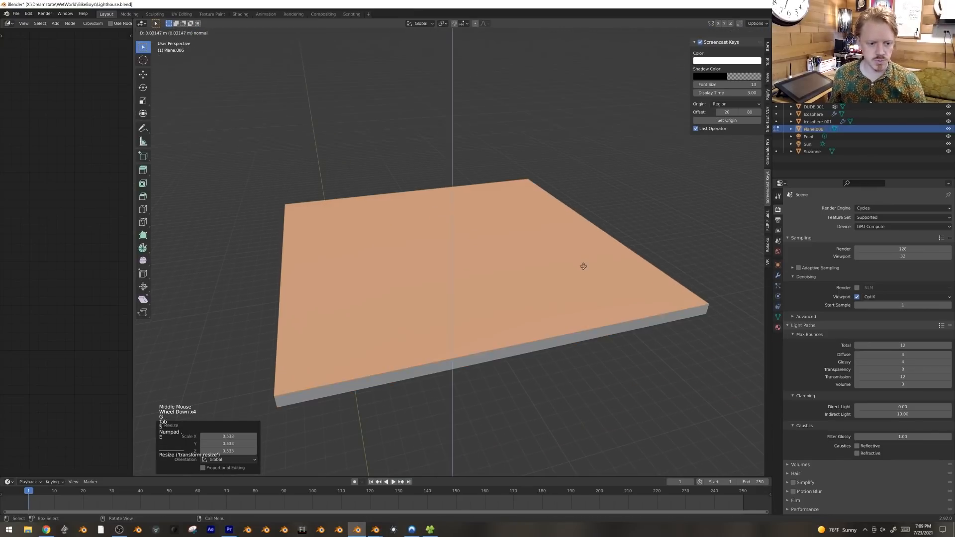
left_click(583, 254)
scroll(582, 246, "down", 4)
key("e")
key("s")
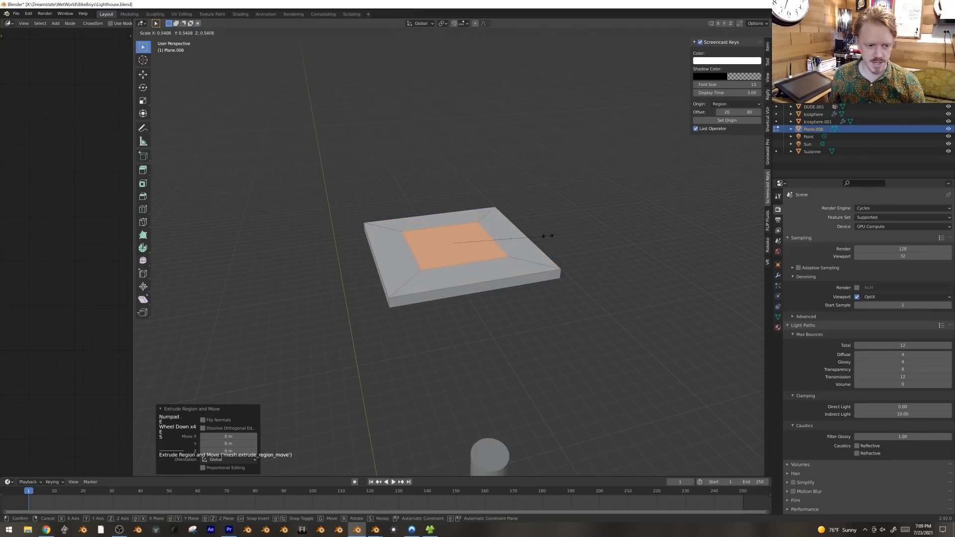
left_click(547, 236)
key("g")
key("x")
left_click(526, 253)
Step: Extrude the inset face up into a low block and inset the block's top face to 0.75 scale
key("e")
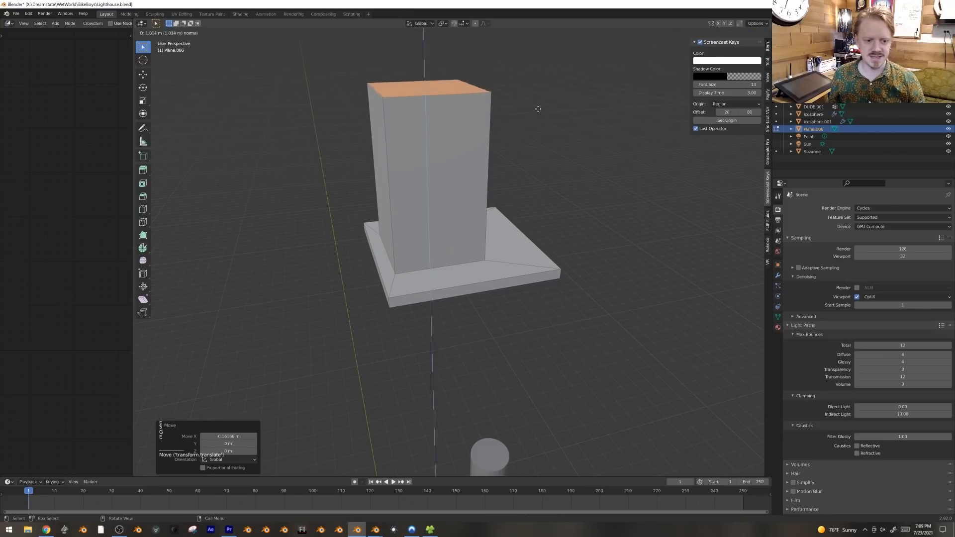
left_click(554, 231)
key("e")
key("s")
left_click(496, 278)
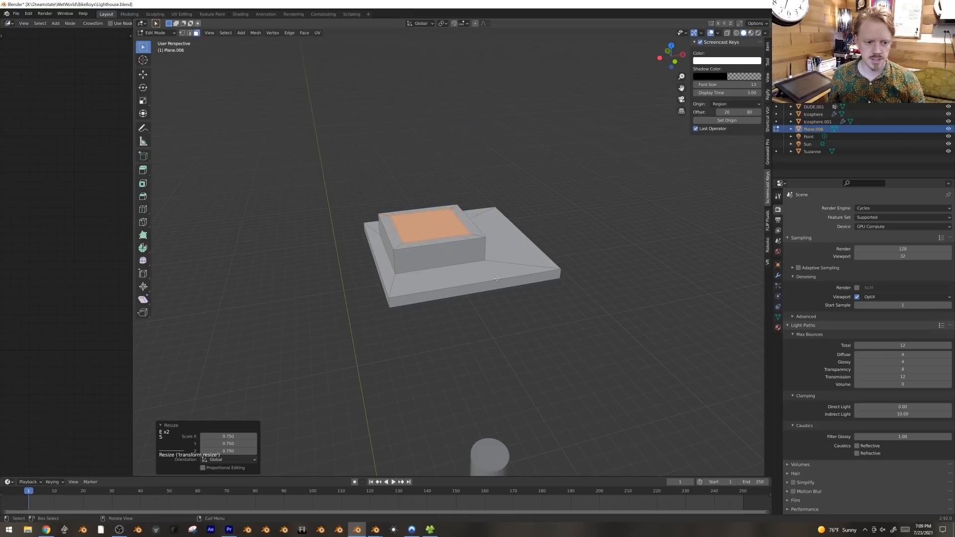
Step: Extrude the inset top face upward as the lower section of a square column and adjust its height
scroll(497, 278, "down", 4)
middle_click_drag(496, 279, 495, 291, "shift")
key("e")
left_click(532, 67)
middle_click_drag(535, 123, 529, 199, "shift")
key("g")
left_click(516, 278)
Step: Extend the column upward with a short band segment, a long section, another short band segment and a top section
key("e")
left_click(518, 262)
key("e")
left_click(551, 133)
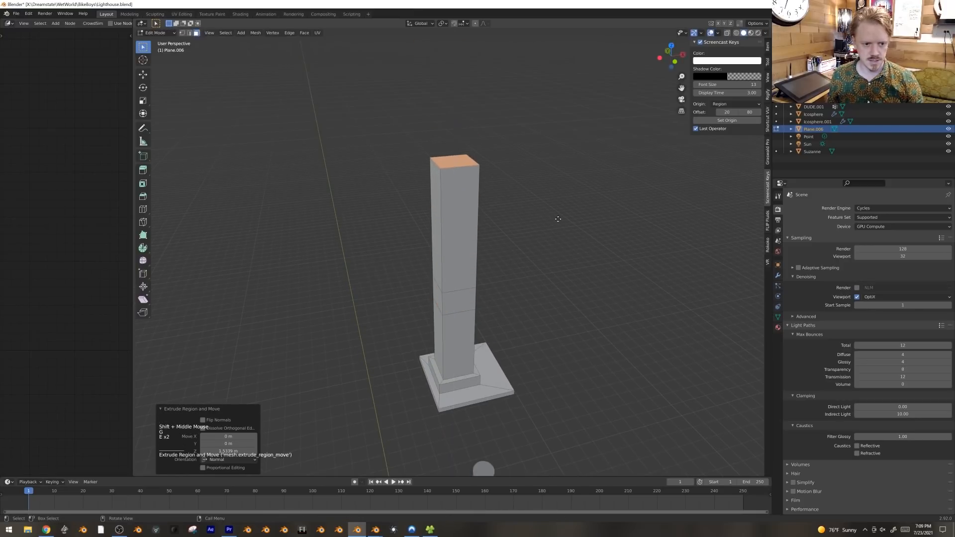
key("e")
left_click(559, 198)
key("e")
left_click(559, 100)
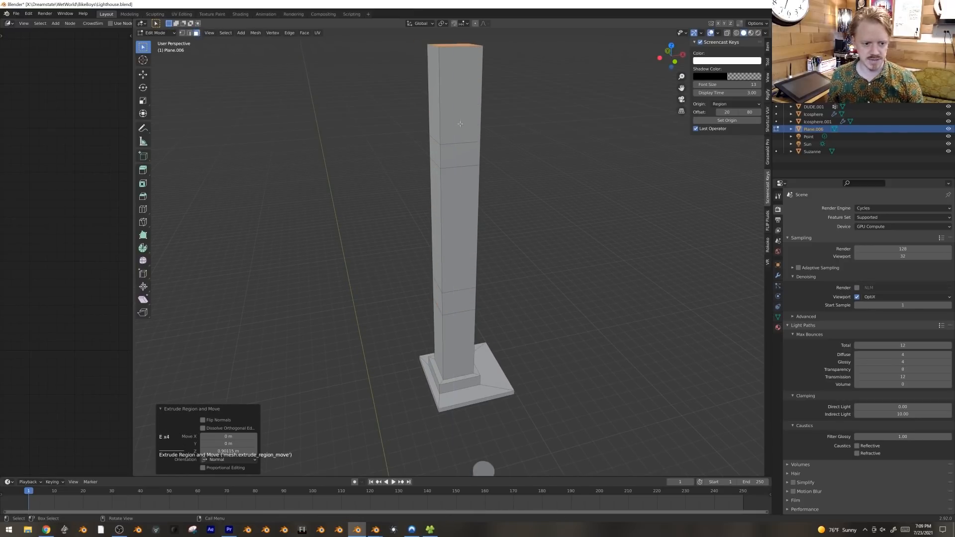
Step: Select the face loops of the column's two short segments and extrude them about 0.08 m outward along their normals
left_click(436, 161, "alt")
left_click(438, 155, "alt")
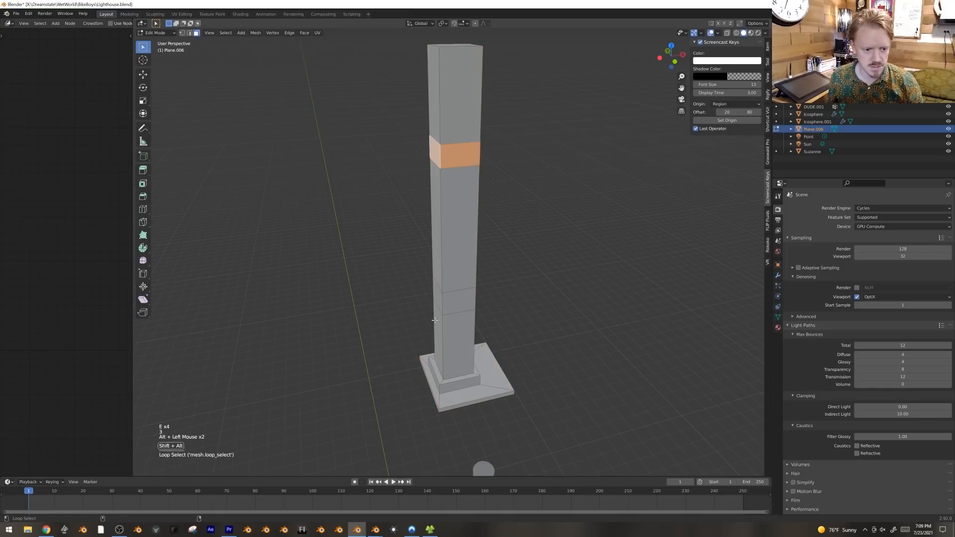
left_click(445, 306, "alt+shift")
key("alt+e")
left_click(572, 278)
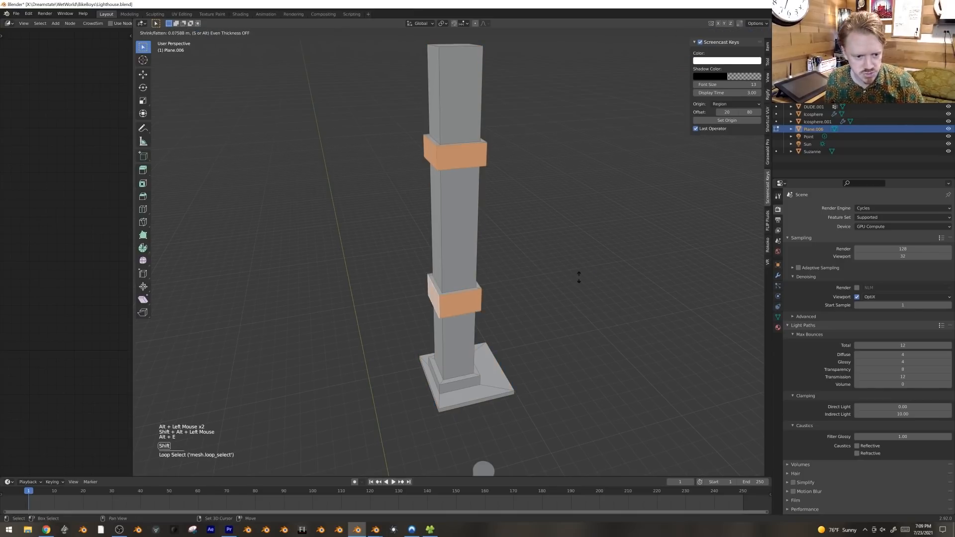
Step: Move both protruding bands along X and widen them along X so they overhang one side of the column
key("g")
key("x")
left_click(604, 260)
key("s")
key("x")
left_click(607, 262)
Step: Select the vertical corner edge loops of the column and bevel them to give the tower an octagonal profile
middle_click_drag(607, 261, 547, 284)
key("2")
left_click(397, 115, "ctrl+alt")
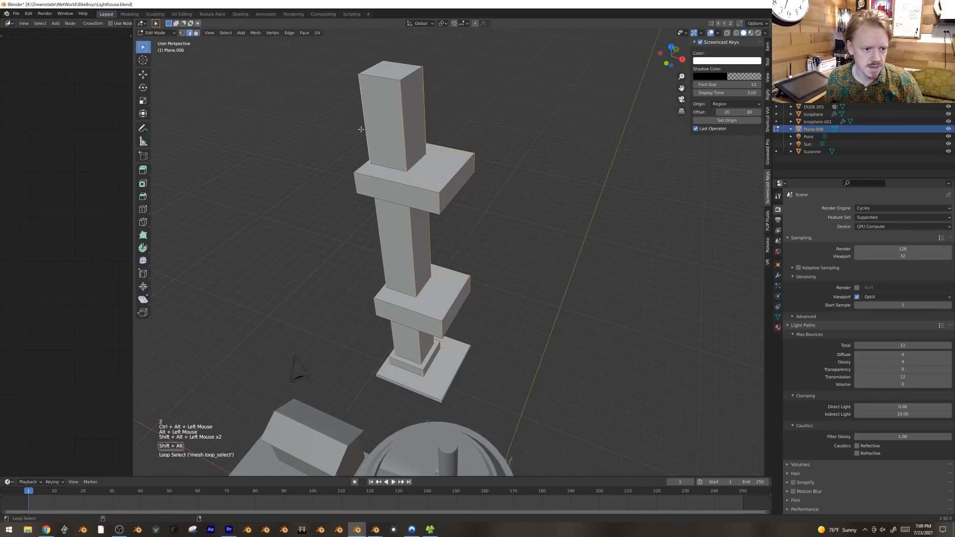
middle_click_drag(361, 129, 413, 169)
left_click(496, 101, "alt+shift")
middle_click_drag(496, 101, 506, 262, "shift")
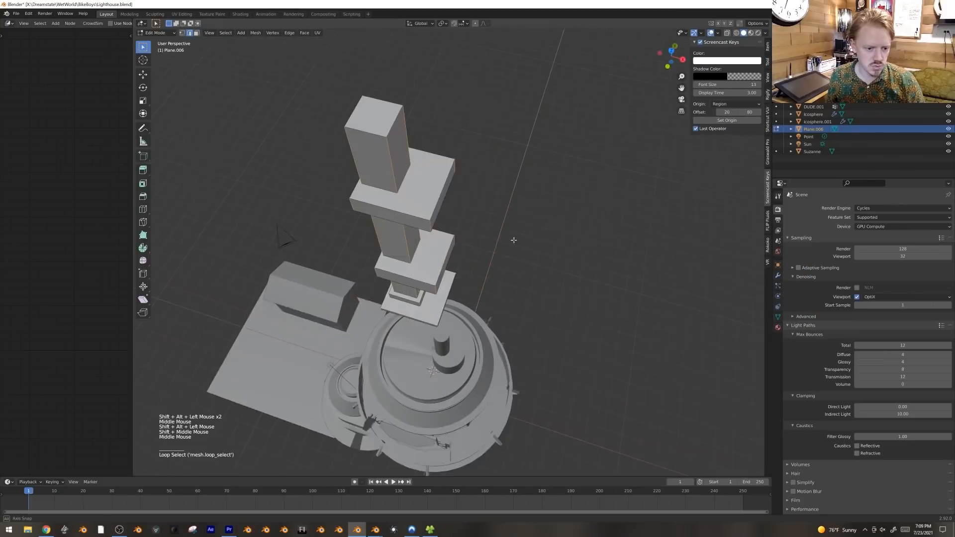
key("ctrl+b")
left_click(525, 240)
Step: Duplicate the column's top face, offset the copy about 0.49 m along X and lower it along Z beneath the bands
key("3")
left_click(385, 121)
key("shift+d")
key("x")
left_click(428, 149)
key("g")
key("z")
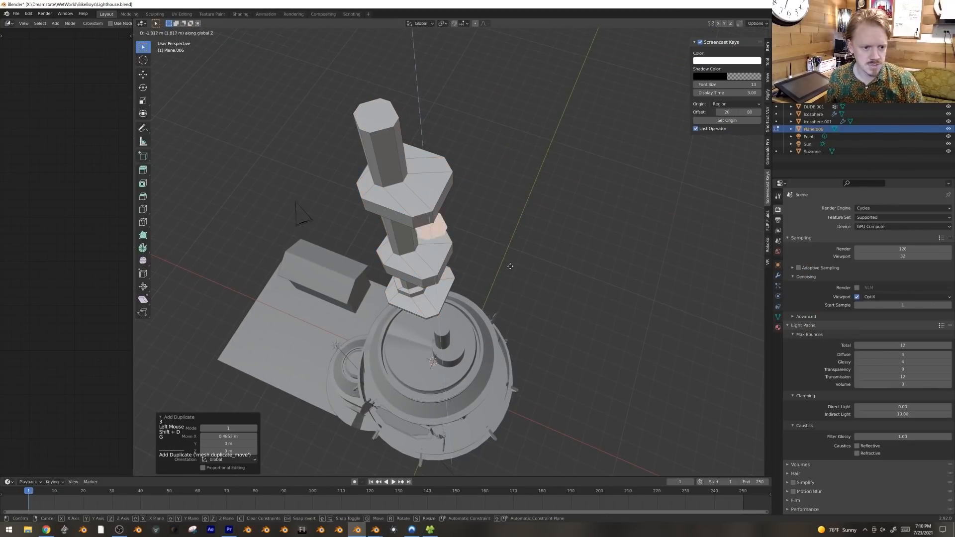
left_click(515, 322)
Step: Fine-tune the copied face's height above the base and extrude it upward into a second, taller column
middle_click_drag(515, 321, 535, 241)
key("g")
key("z")
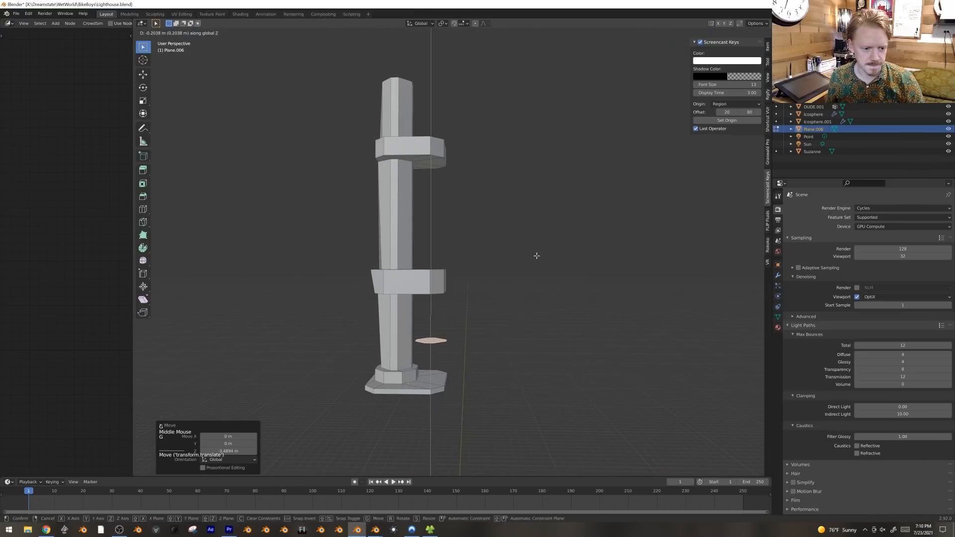
left_click(536, 256)
key("e")
left_click(544, 131)
middle_click_drag(544, 130, 526, 269, "shift")
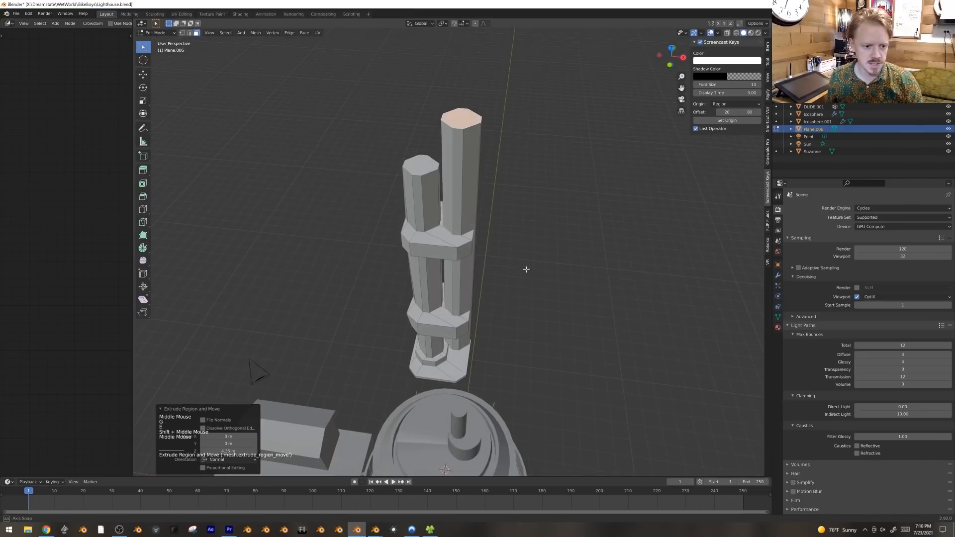
Step: Scale the two bands along Y and X and shift them along X so they wrap around both columns
left_click(458, 255, "alt")
key("s")
key("y")
left_click(506, 319)
key("g")
key("x")
left_click(510, 318)
key("s")
key("x")
left_click(522, 319)
key("g")
key("x")
left_click(520, 319)
middle_click_drag(520, 318, 569, 293)
Step: Select the top face of the taller column and lower it along Z
key("Tab")
middle_click_drag(503, 226, 421, 274)
key("Tab")
key("3")
left_click(461, 122)
key("g")
key("z")
left_click(537, 164)
Step: Extrude the taller column's top face, scale it out to about 1.69 and extrude it slightly to form a thin flange
key("e")
key("s")
left_click(595, 166)
key("e")
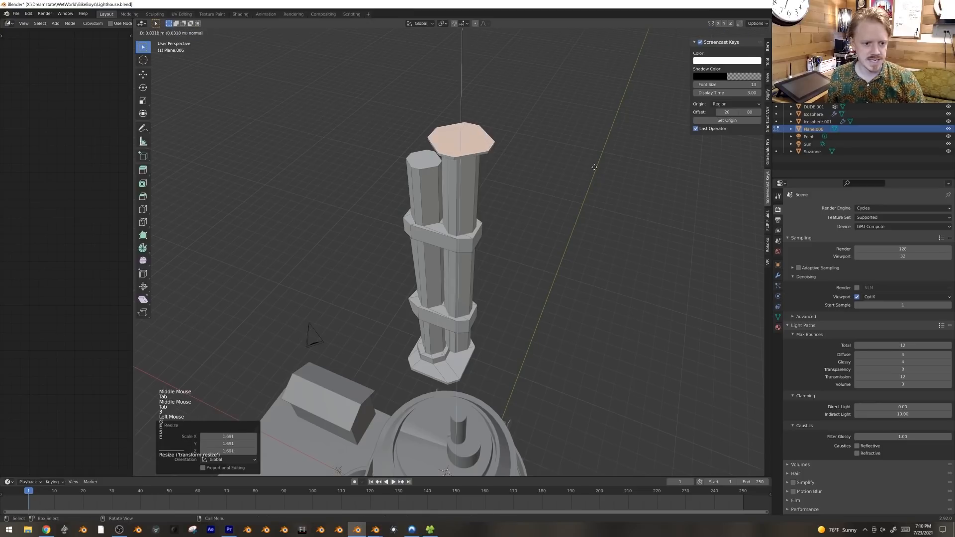
left_click(595, 163)
Step: Inset the flange's top face and extrude it upward into a long second section of the tower
key("e")
left_click(595, 162)
key("s")
left_click(561, 155)
scroll(544, 208, "down", 3)
middle_click_drag(544, 208, 545, 242, "shift")
key("e")
left_click(550, 157)
Step: Extrude and widen the upper section's top face and give it slight thickness as a second flange
key("e")
key("s")
left_click(612, 194)
key("e")
left_click(613, 187)
Step: Inset the second flange's top face and extrude it about 1.2 m upward as a narrower top section
key("e")
left_click(611, 187)
key("s")
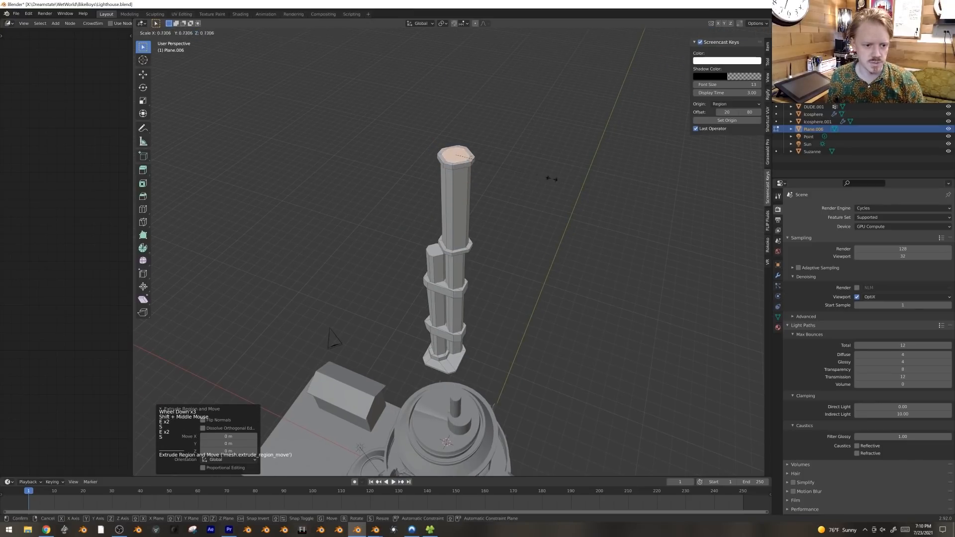
left_click(558, 178)
key("e")
left_click(530, 123)
Step: Duplicate the narrow top section's end face, rotate it 90 degrees to stand upright, and raise it vertically above the column
key("KP_1")
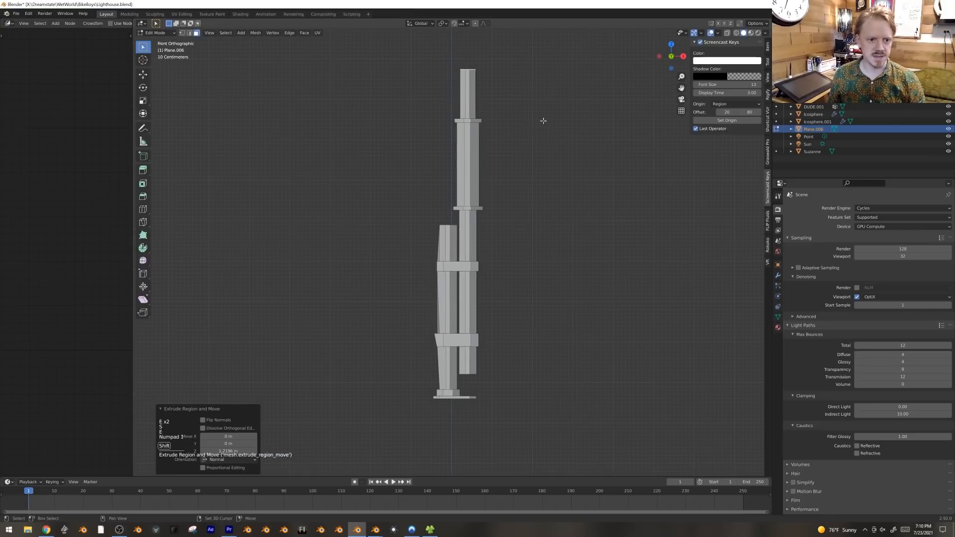
middle_click_drag(543, 120, 529, 213, "shift")
scroll(529, 213, "up", 3)
key("shift+d")
key("r")
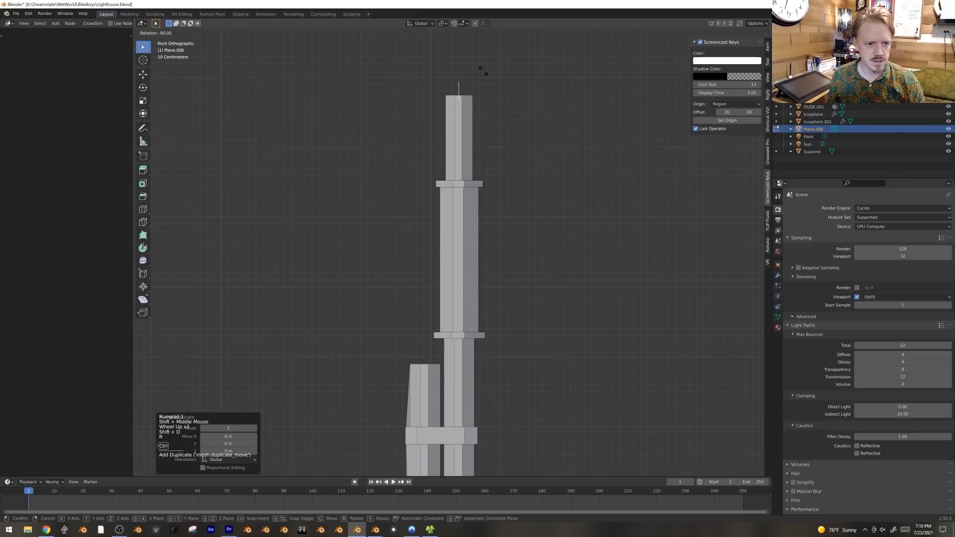
left_click(484, 73)
key("g")
key("z")
left_click(522, 129)
Step: Resize the upright face, align it sideways over the column, and extrude it into a small block crowning the structure
key("s")
left_click(567, 94)
key("g")
key("x")
left_click(565, 94)
key("e")
left_click(581, 98)
scroll(556, 114, "down", 5)
key("Tab")
scroll(496, 225, "down", 1)
middle_click_drag(496, 225, 540, 203)
key("KP_1")
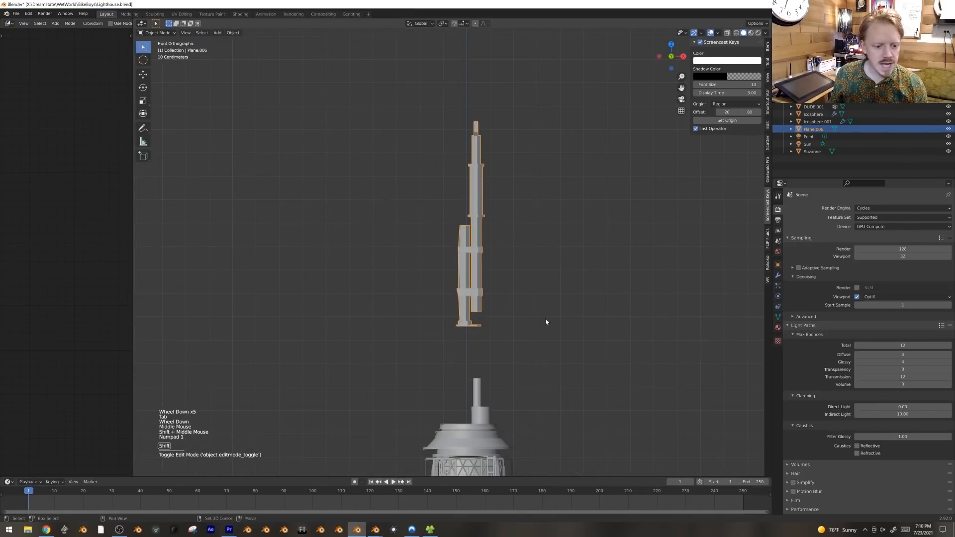
Step: Scale the finished column object above the lighthouse to about 0.895 in Object Mode
middle_click_drag(544, 322, 518, 220, "shift")
scroll(518, 220, "up", 5)
scroll(522, 170, "down", 6)
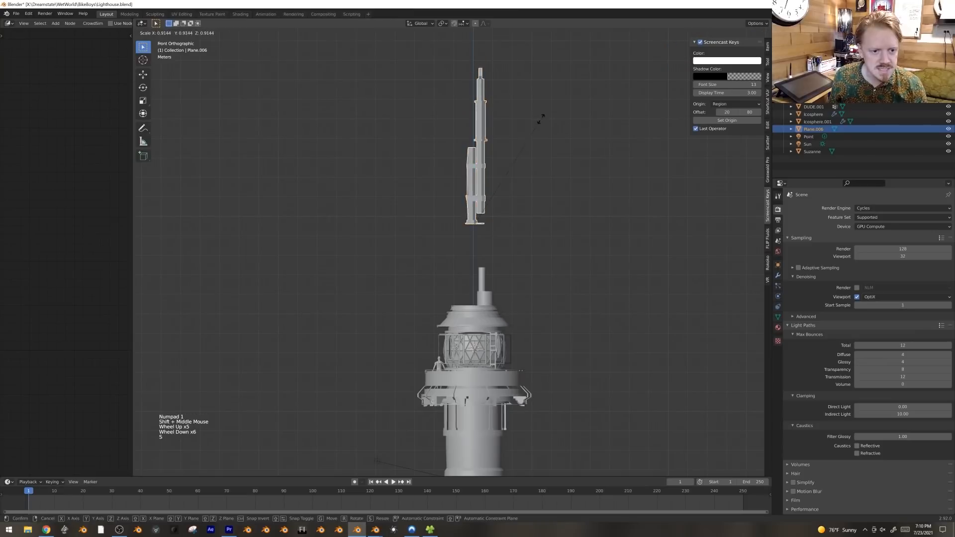
key("s")
left_click(470, 37)
Step: Enable snapping and set its target to faces
left_click(453, 23)
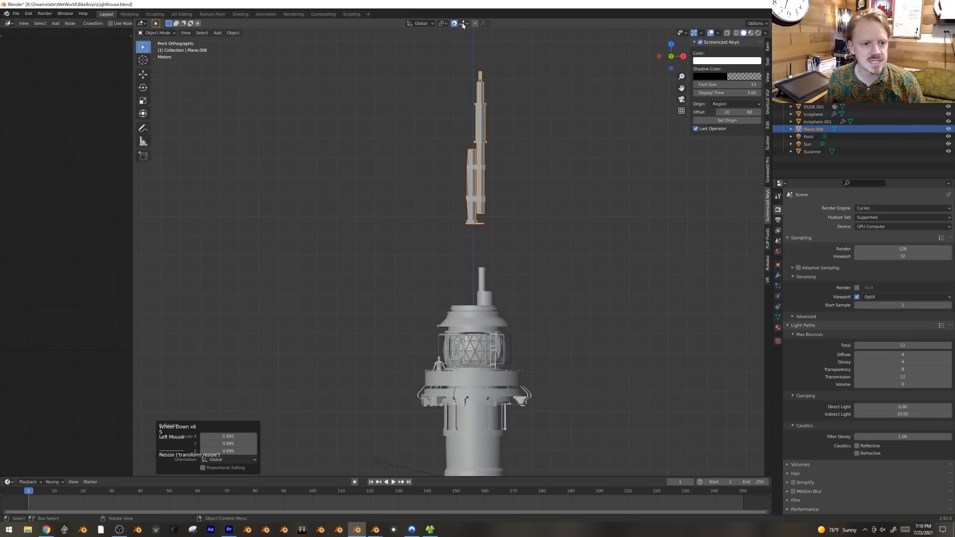
left_click(464, 23)
left_click(446, 70)
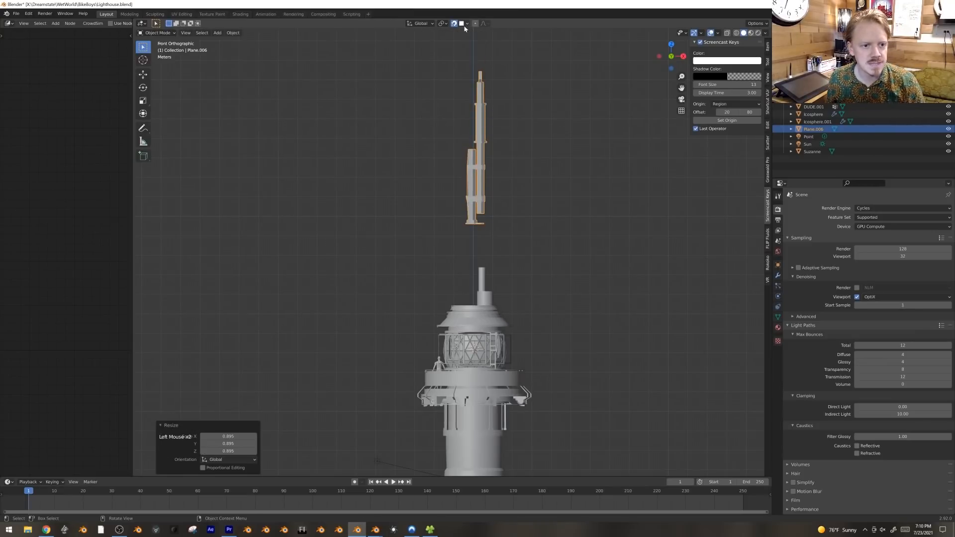
left_click(464, 23)
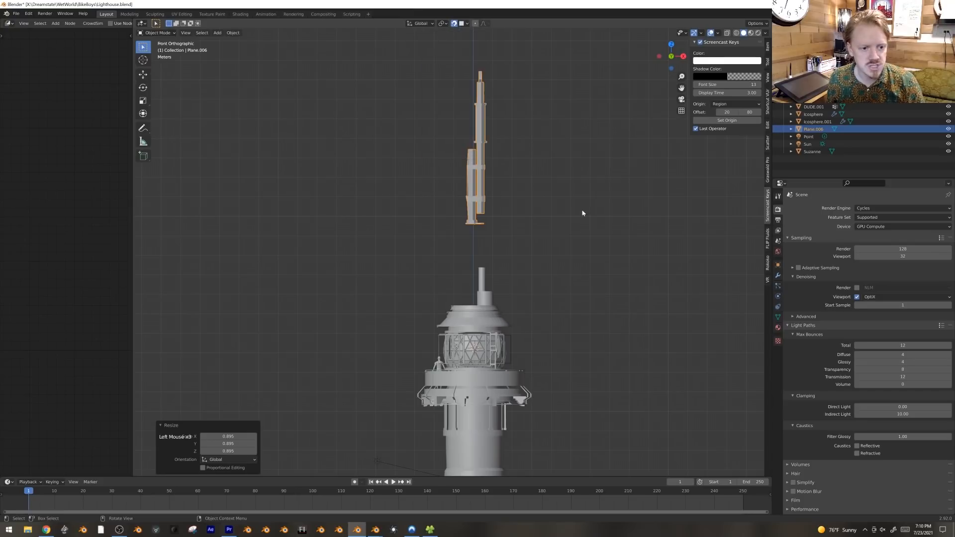
Step: Scale the column object down to about 0.236 so it can serve as a small antenna
key("s")
left_click(492, 190)
middle_click_drag(492, 190, 539, 181, "shift")
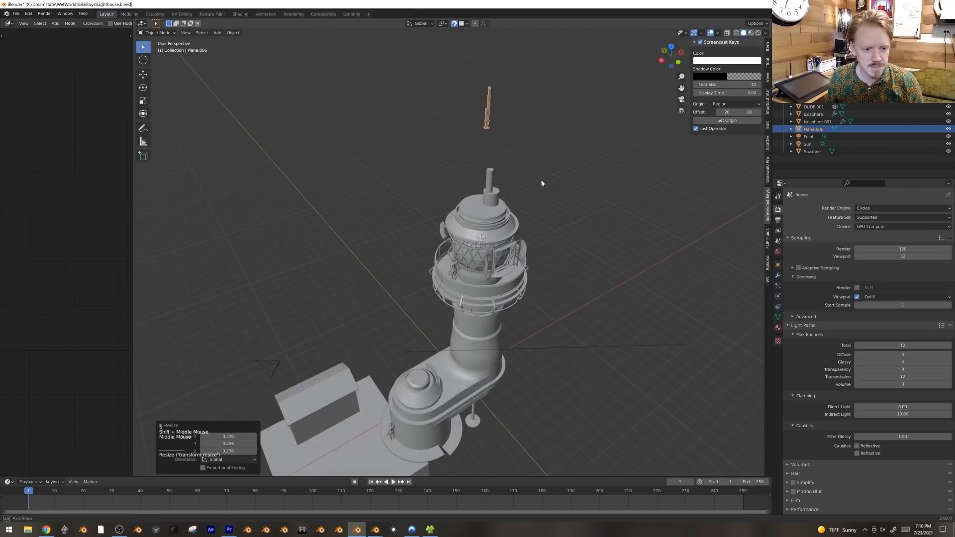
Step: Place a linked duplicate of the antenna on the edge of the lamp room's roof and scale it to about 0.528
scroll(522, 159, "up", 2)
key("alt+d")
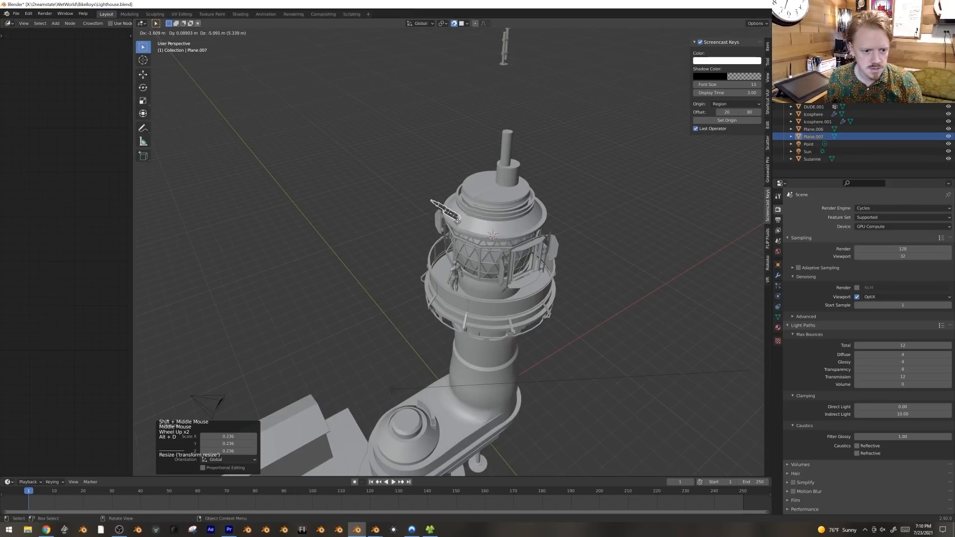
left_click(456, 222)
key("s")
left_click(423, 193)
middle_click_drag(423, 193, 422, 152, "shift")
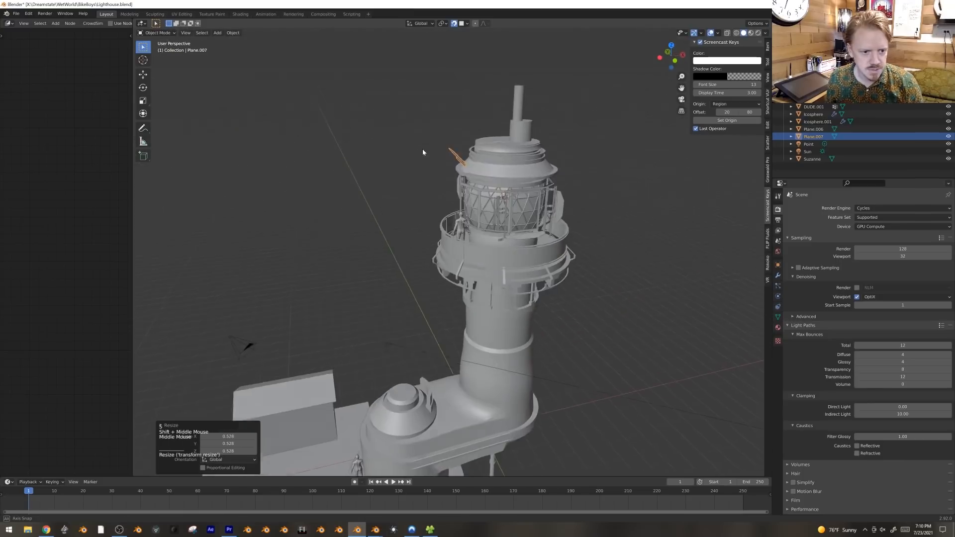
Step: Place linked duplicates of the small antenna on the gallery's outer rim and at two heights on the tower shaft
scroll(428, 149, "up", 2)
key("alt+d")
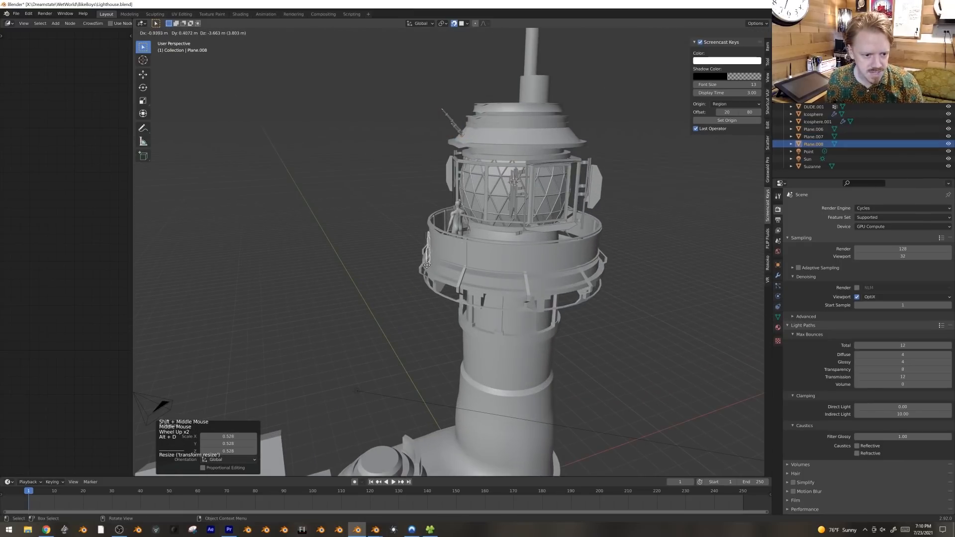
left_click(436, 268)
key("alt+d")
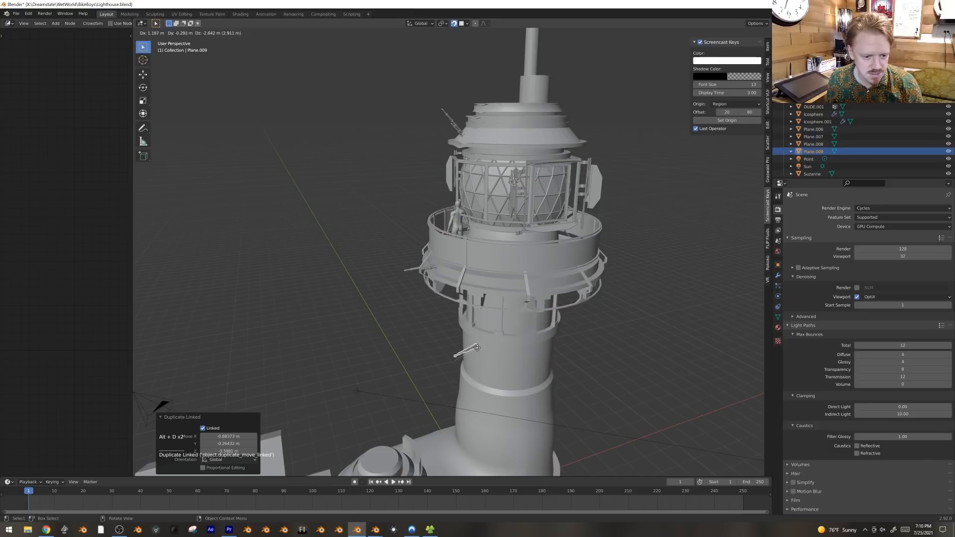
mouse_move(488, 348)
middle_mouse_down("shift")
mouse_move(438, 343)
mouse_move(478, 348)
middle_mouse_up("shift")
key("alt+d")
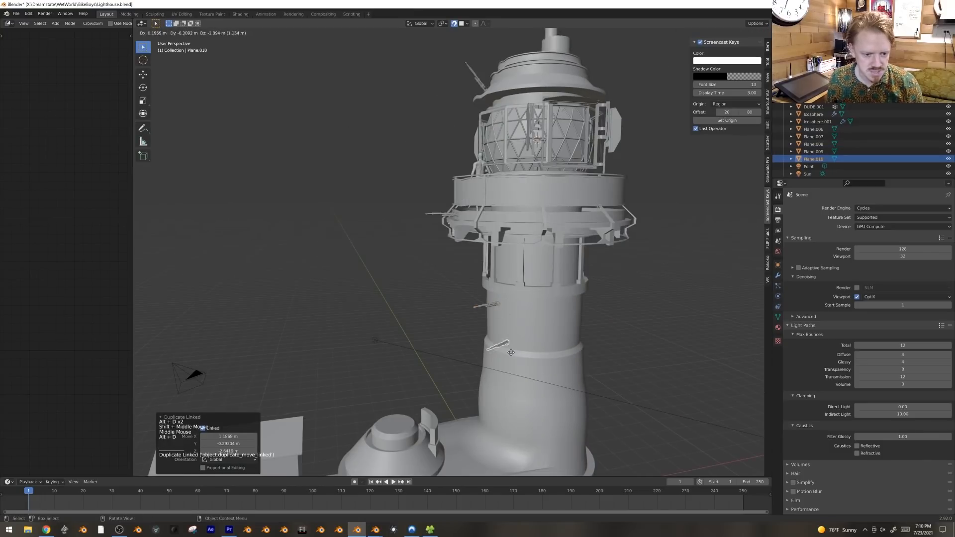
left_click(525, 388)
Step: Place more linked antenna duplicates on the lower part of the tower
middle_click_drag(525, 388, 482, 274, "shift")
key("alt+d")
left_click(526, 330)
middle_click_drag(526, 330, 502, 278)
middle_click_drag(502, 279, 491, 192, "shift")
key("alt+d")
Step: Place linked antenna duplicates along the side of the lower bridge between the tower and the round foundation
middle_click_drag(485, 250, 447, 264)
key("alt+d")
key("alt+d")
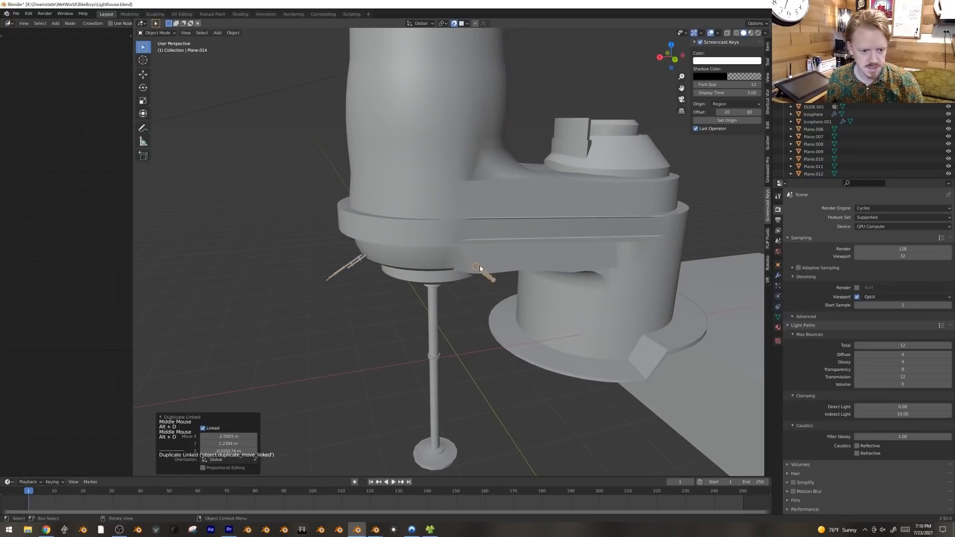
key("alt+d")
left_click(583, 271)
middle_click_drag(588, 272, 553, 285)
Step: Position an antenna copy on the outer side of the round foundation and delete the surplus duplicates
key("alt+d")
key("x")
left_click(629, 297)
middle_click_drag(631, 294, 622, 276)
key("g")
left_click(618, 210)
key("alt+d")
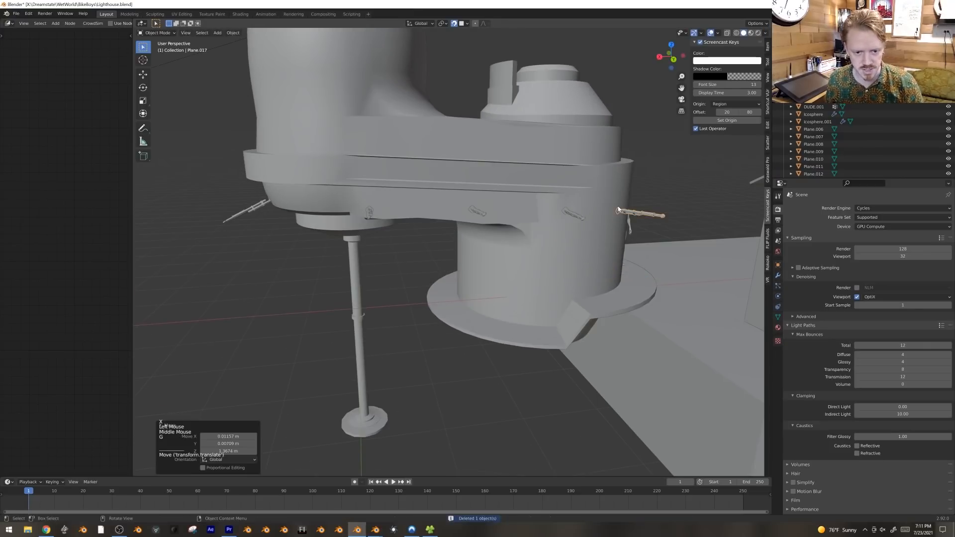
key("x")
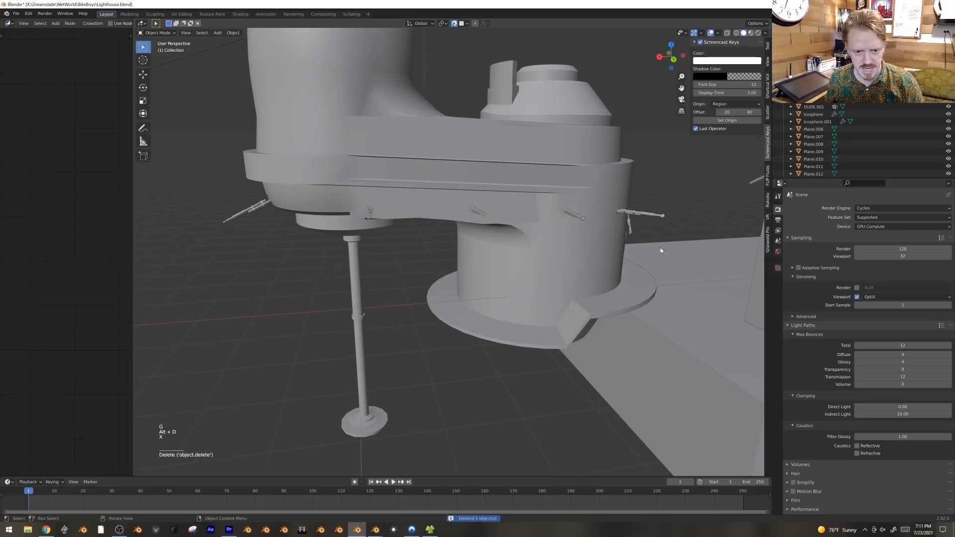
Step: Place a linked antenna duplicate on the top of the tall cylindrical mast above the roof
middle_click_drag(679, 251, 598, 225)
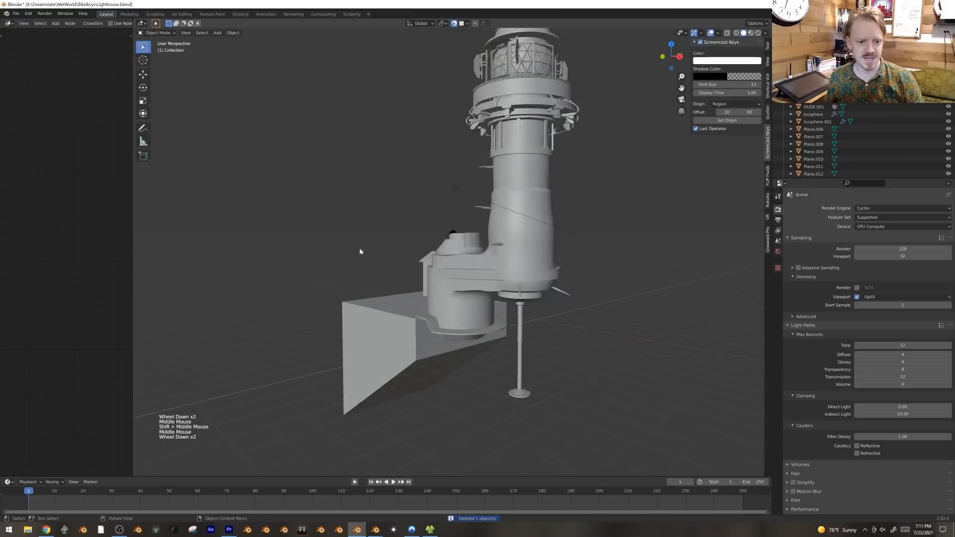
scroll(361, 252, "down", 1)
middle_click_drag(452, 211, 502, 116, "shift")
left_click(459, 144)
middle_click_drag(458, 144, 461, 169, "shift")
scroll(466, 237, "up", 3)
key("alt+d")
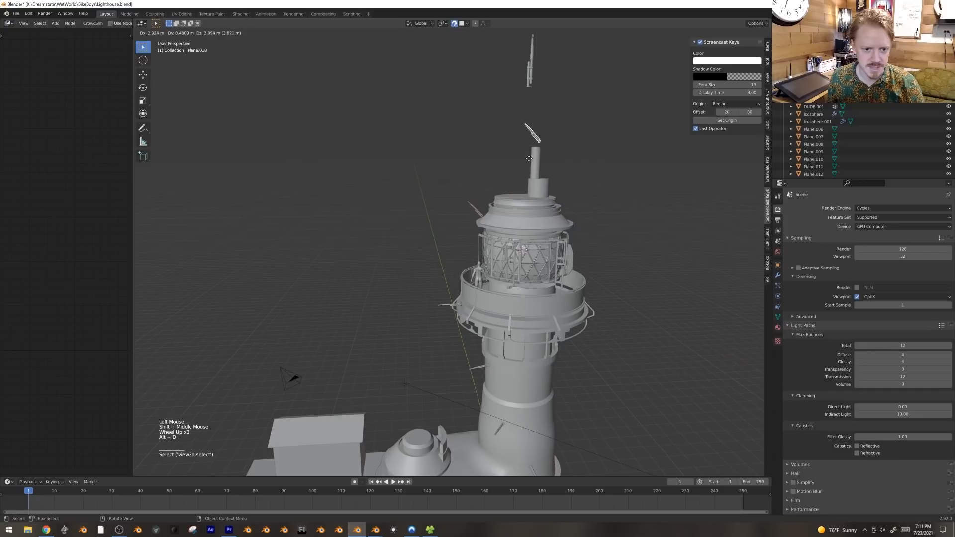
left_click(527, 155)
middle_click_drag(527, 155, 524, 162)
key("g")
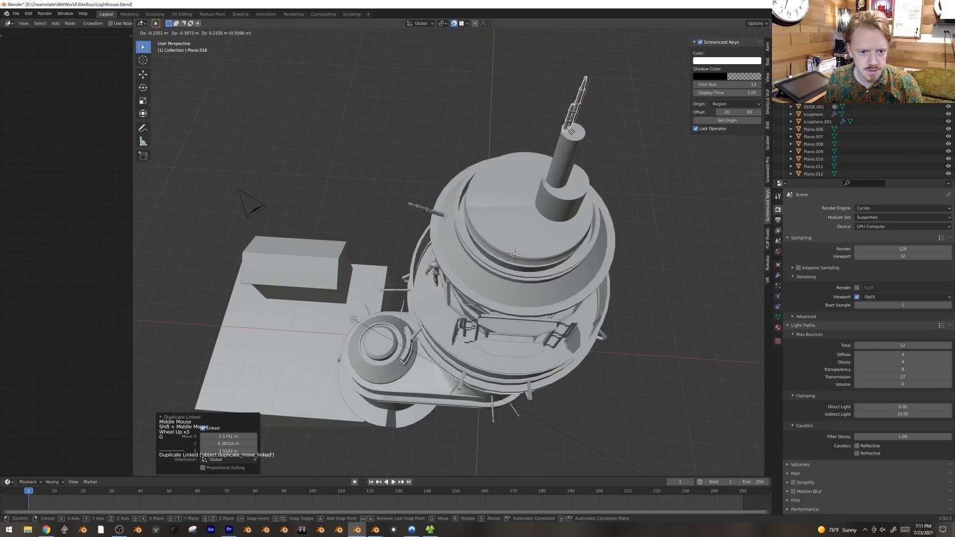
left_click(576, 133)
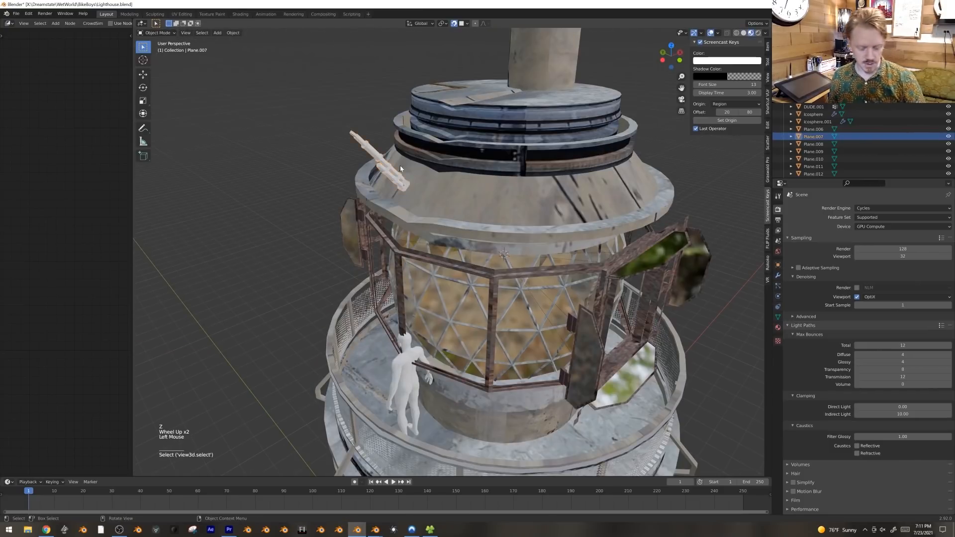
Step: Shift the antenna's entire mesh in Edit Mode so the linked copies sit against their surfaces
scroll(380, 168, "down", 2)
key("Tab")
key("a")
key("g")
scroll(413, 249, "down", 5)
key("g")
key("g")
scroll(405, 252, "up", 5)
key("Tab")
Step: Link the lighthouse body's material to the roof-edge antenna and clear the selection
left_click(408, 192)
left_click(408, 192)
left_click(470, 208, "shift")
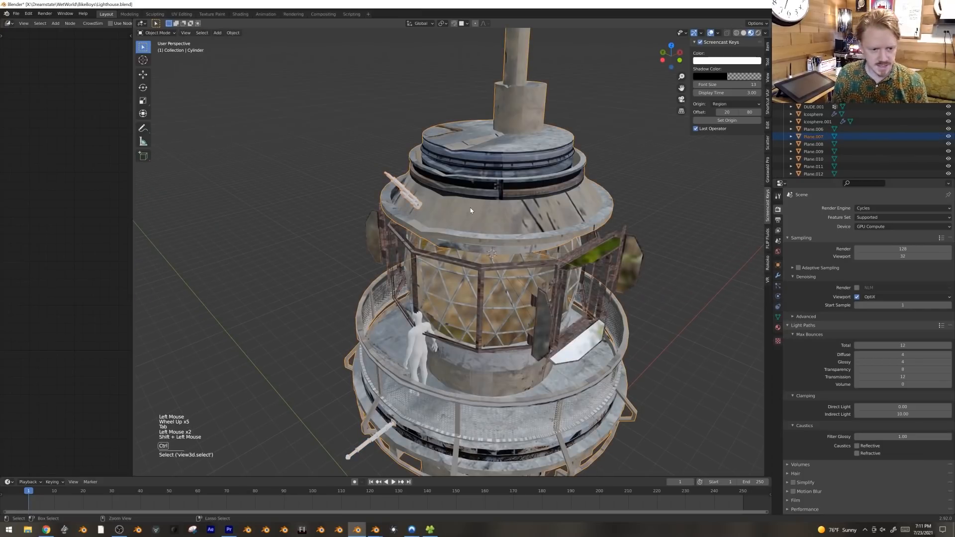
key("ctrl+l")
left_click(443, 206)
key("alt+a")
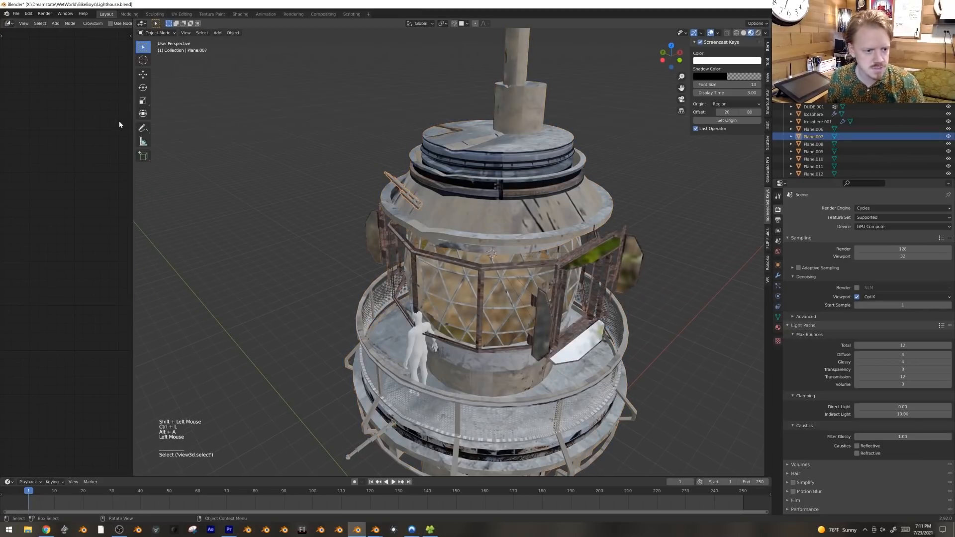
Step: Show the UV editor beside the 3D view and widen it
left_click(9, 23)
left_click(30, 50)
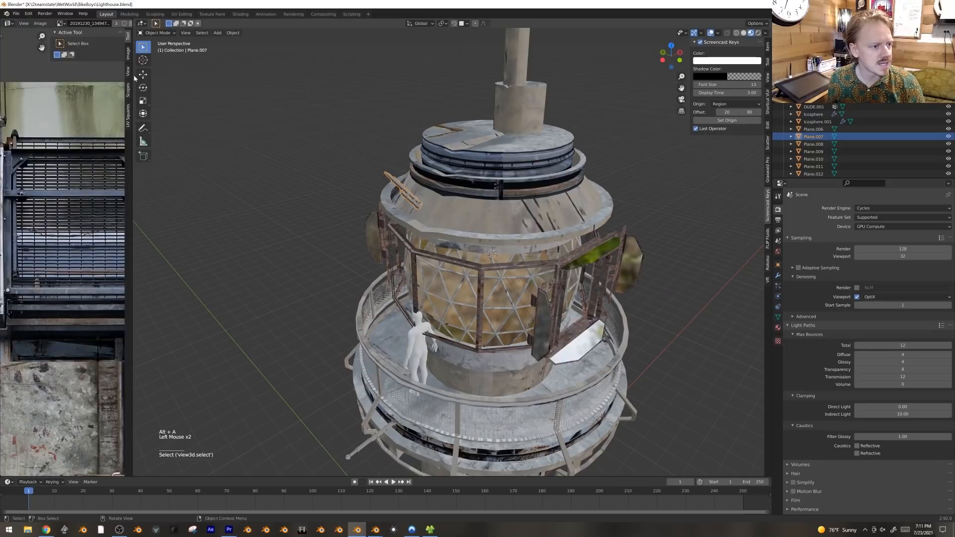
left_click_drag(132, 77, 228, 79)
Step: Select all of the antenna's faces and unwrap them with Cube Projection over the photo texture
key("Tab")
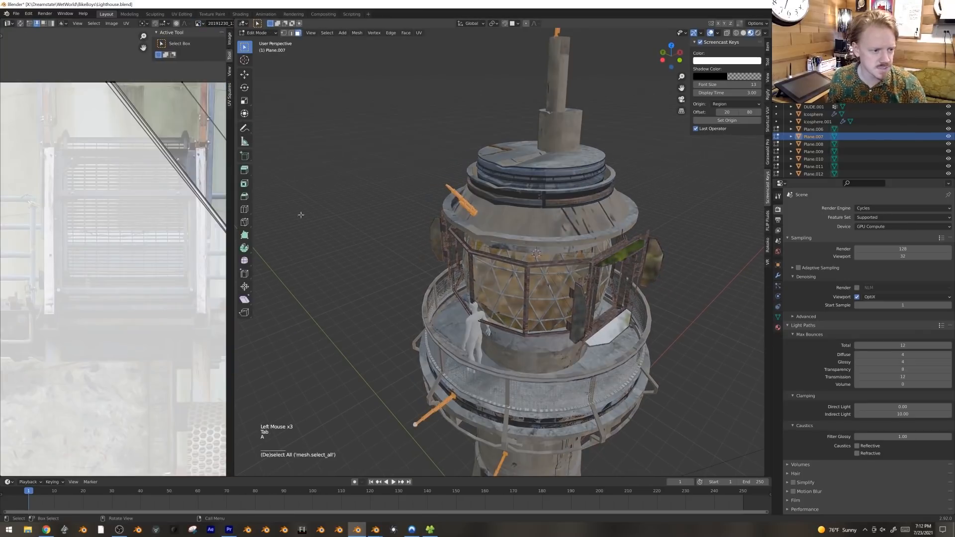
scroll(111, 127, "down", 6)
key("a")
key("s")
key("s")
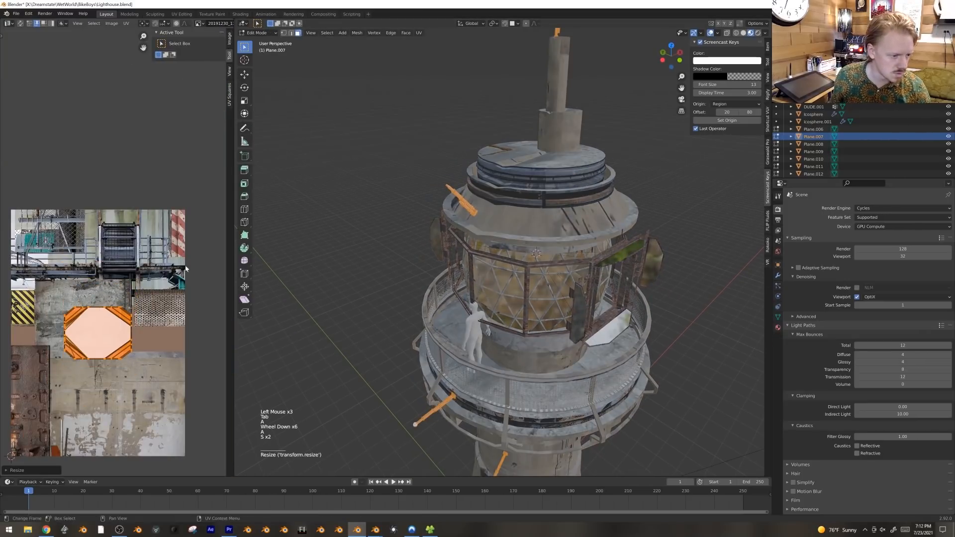
key("u")
left_click(426, 194)
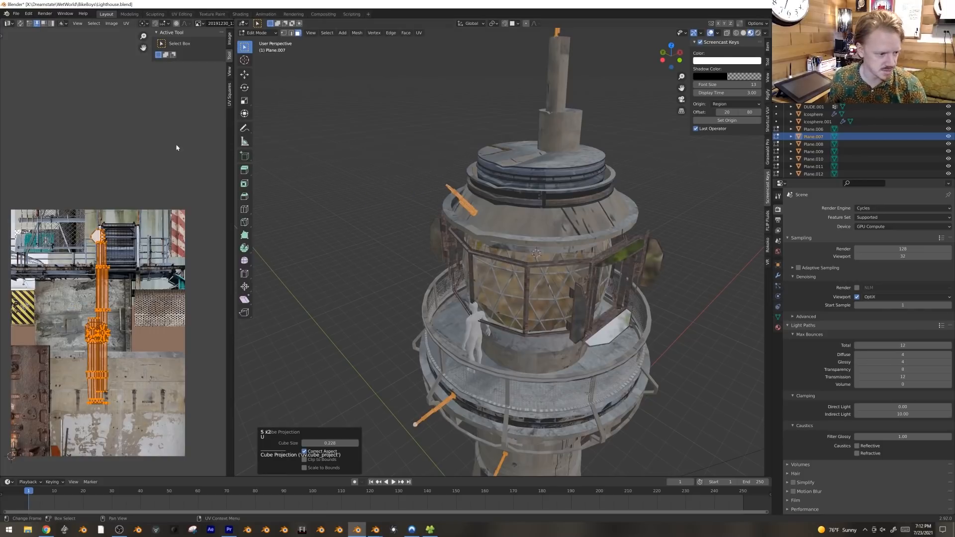
Step: Scale, rotate and move the antenna's UVs onto the rusty metal strip of the texture
key("s")
key("g")
key("g")
key("r")
key("g")
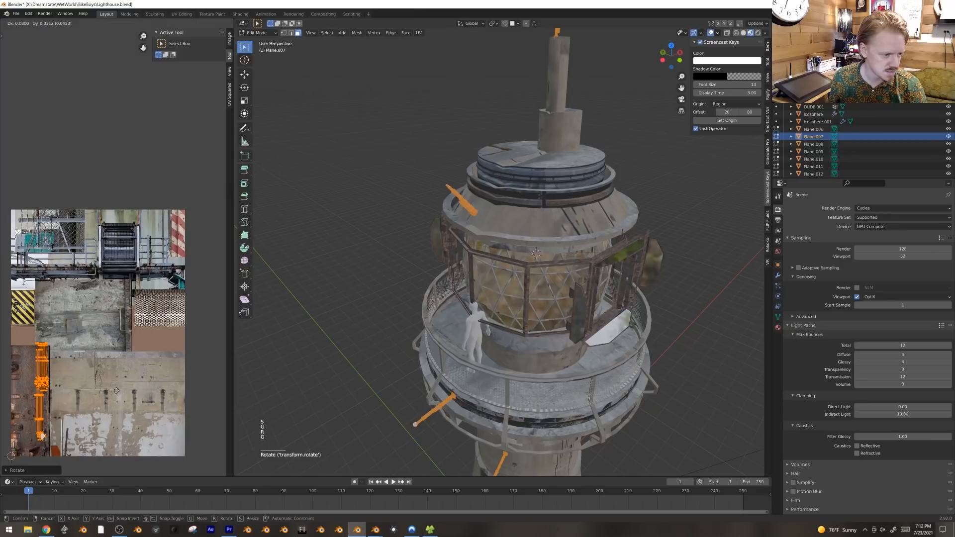
key("Tab")
key("alt+a")
middle_click_drag(427, 232, 473, 181)
scroll(424, 230, "up", 2)
scroll(416, 227, "down", 3)
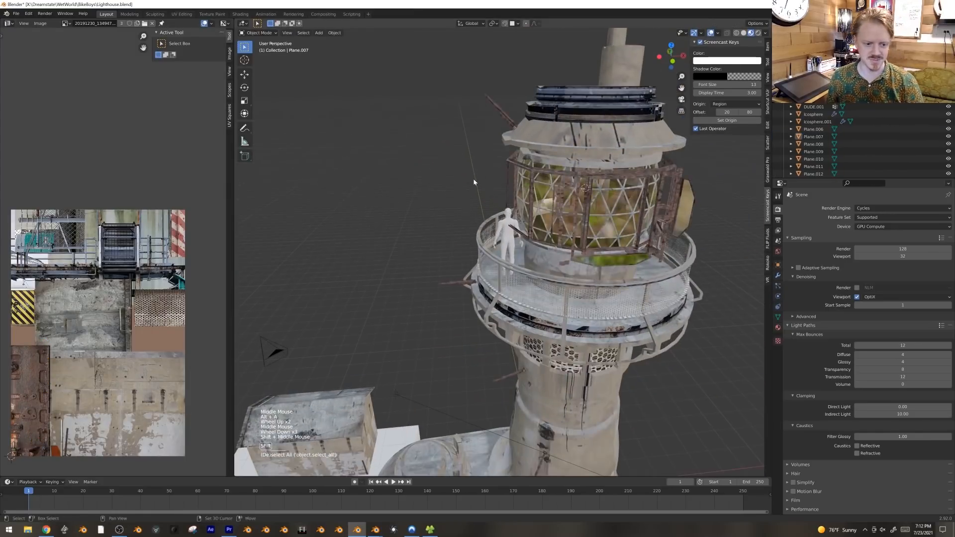
Step: Reposition the antenna's UVs on the texture to give the antennas a grey base and a reddish tip
key("Tab")
key("g")
right_click(105, 294)
key("Tab")
middle_click_drag(251, 202, 487, 274)
scroll(480, 152, "down", 1)
key("Tab")
key("Tab")
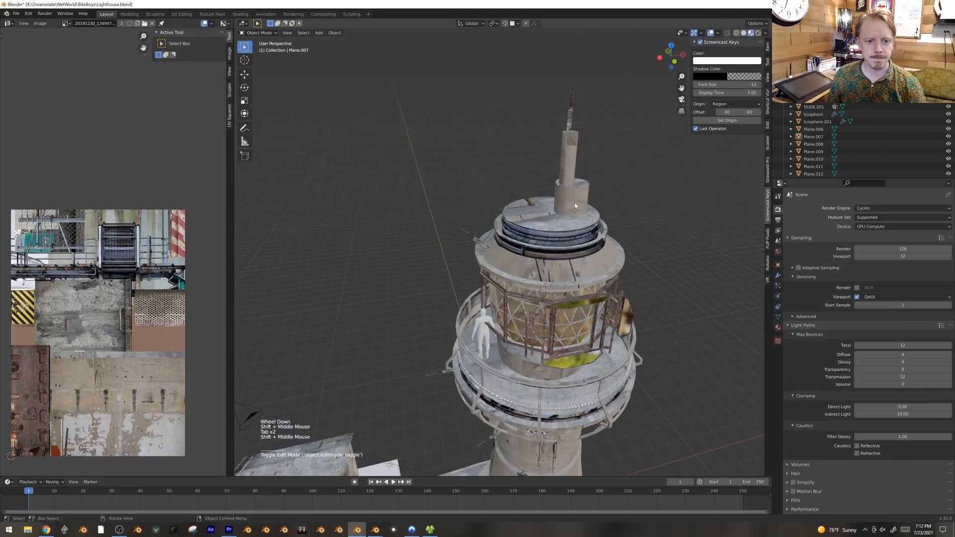
Step: Delete the original full-size antenna floating above the lighthouse
key("KP_1")
middle_click_drag(597, 164, 601, 224, "shift")
scroll(604, 151, "up", 2)
left_click(575, 67)
key("x")
left_click(572, 62)
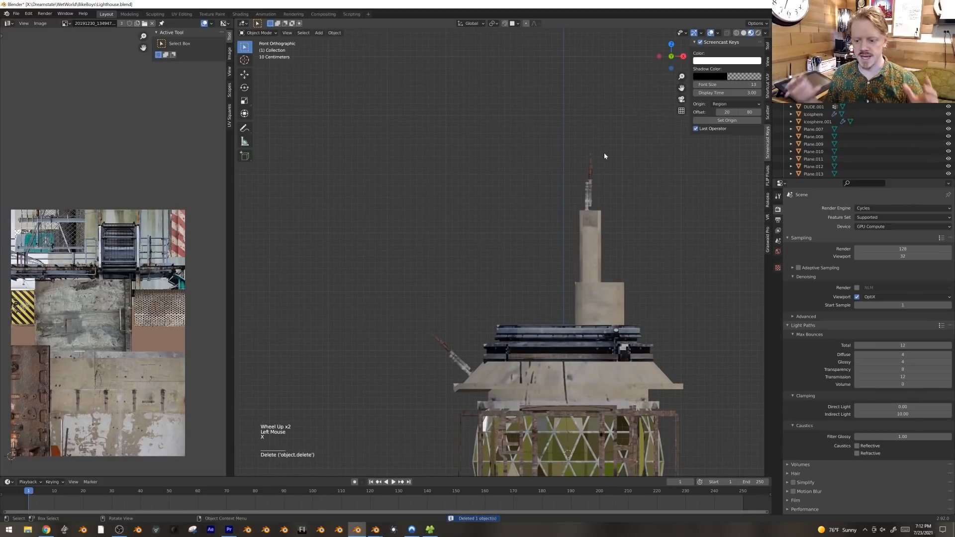
Step: Add a plane and move it above the lighthouse, beside the mast
key("shift+a")
mouse_move(605, 155)
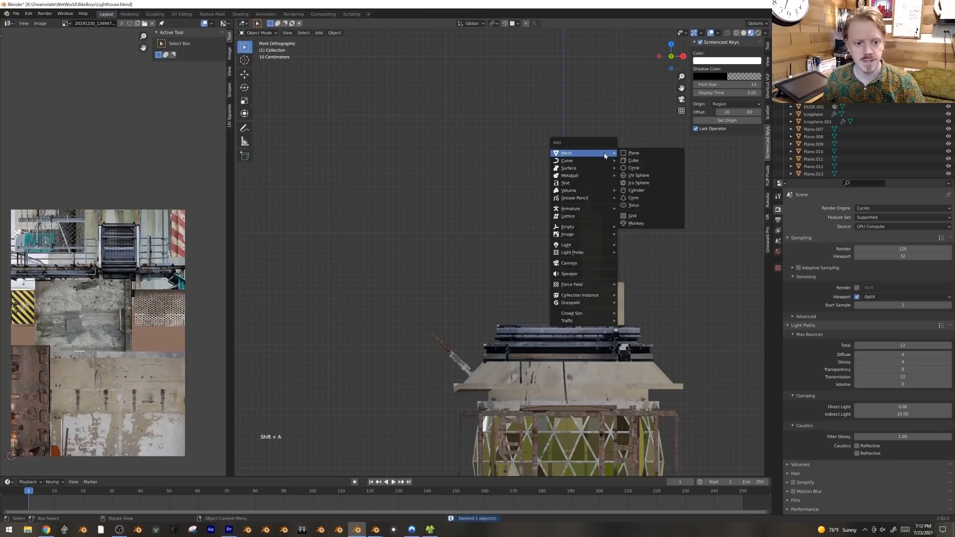
left_click(637, 155)
scroll(620, 186, "down", 4)
scroll(620, 186, "down", 1)
key("g")
left_click(617, 164)
Step: Delete vertices of the new plane, leaving a single edge to form a wire
middle_click_drag(617, 164, 519, 210)
scroll(560, 213, "up", 2)
key("Tab")
key("1")
left_click(625, 144)
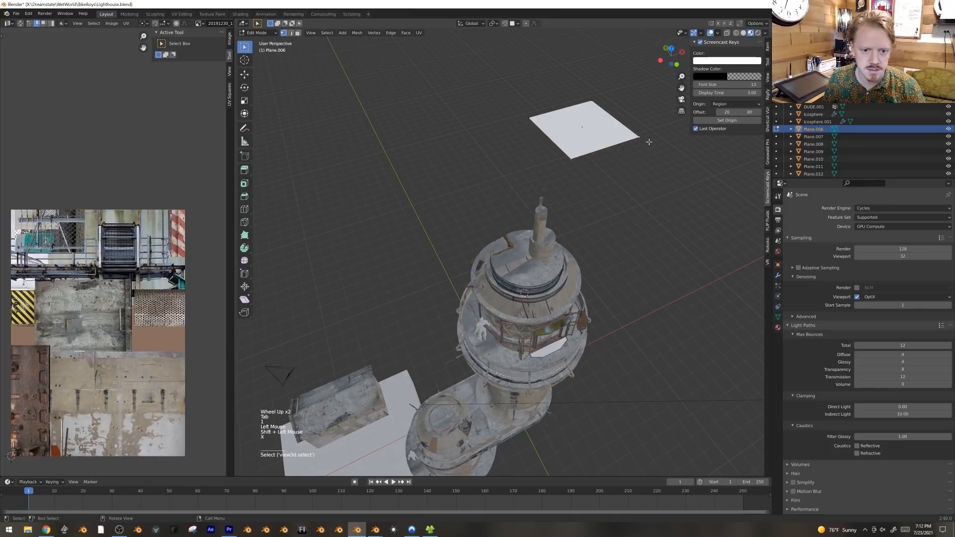
key("x")
Step: In front view, move the edge's far vertex about 1.97 m across and 1.52 m down, onto the mast antenna's tip
key("KP_1")
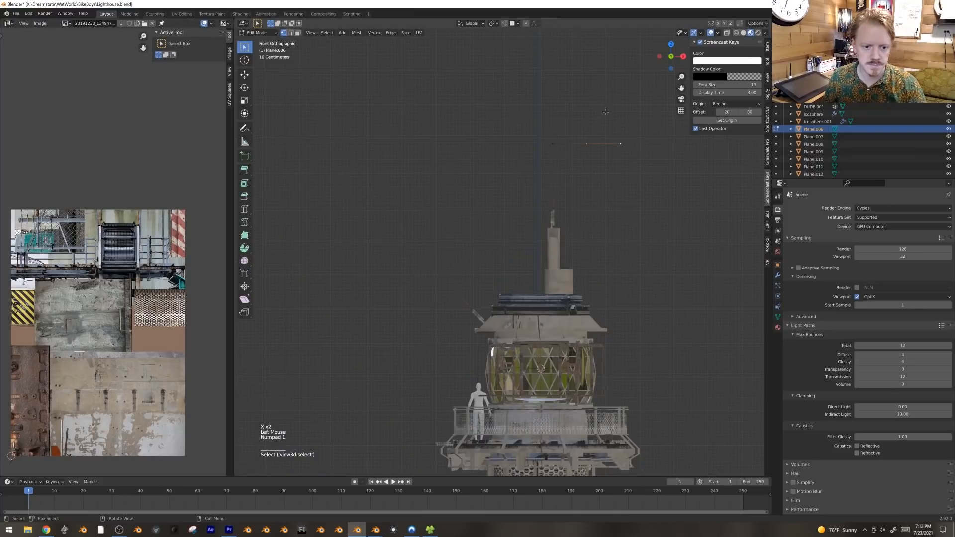
scroll(622, 129, "up", 3)
key("g")
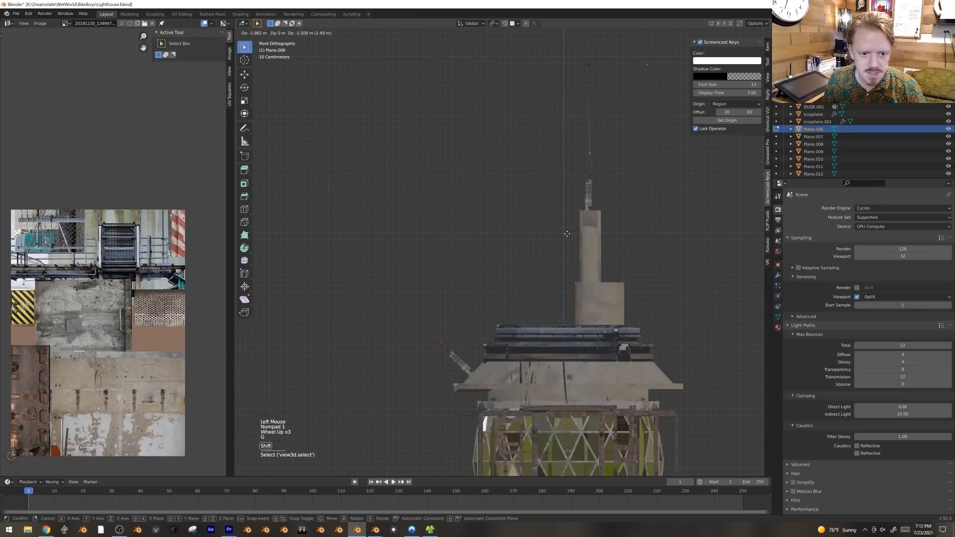
left_click(574, 210)
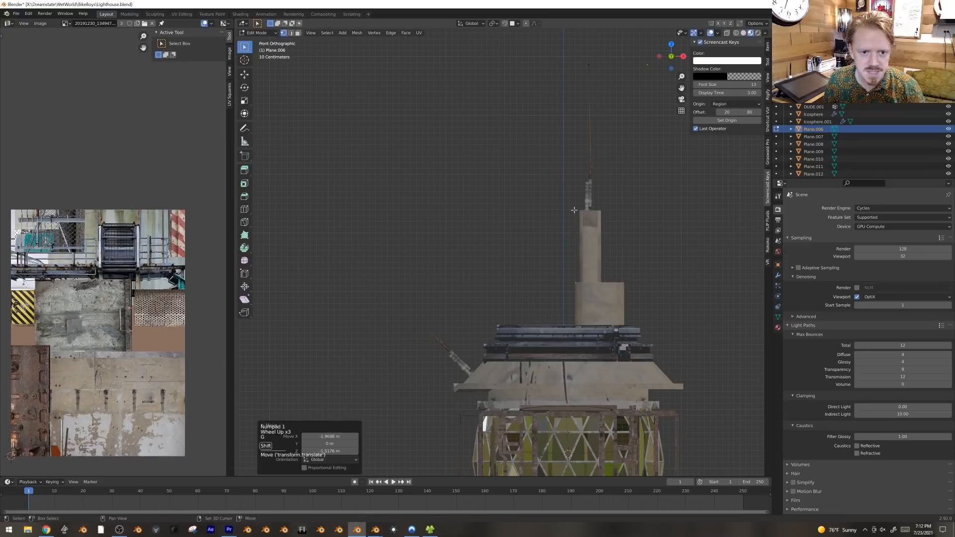
Step: Set up snapping and move the wire's free end vertex to the tip of the angled antenna on the lighthouse roof
left_click(515, 24)
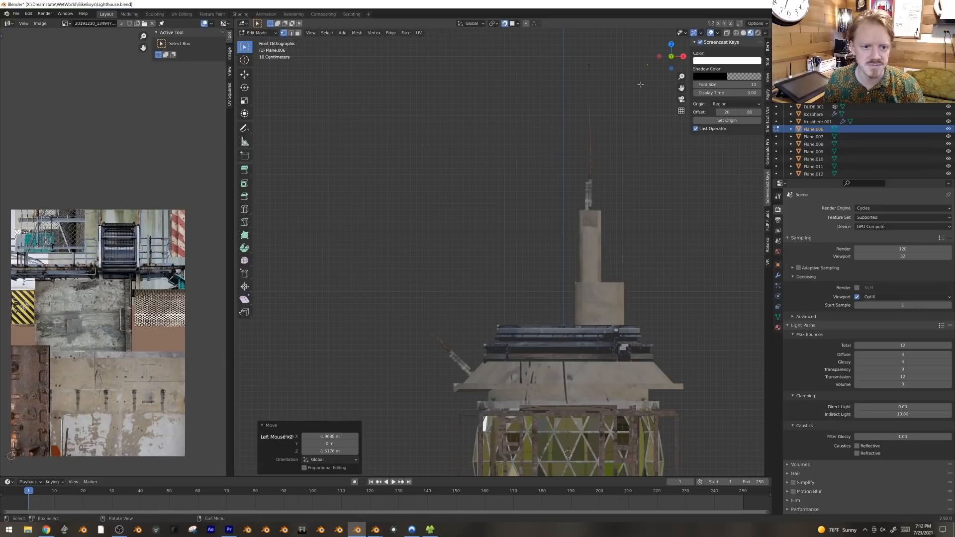
key("g")
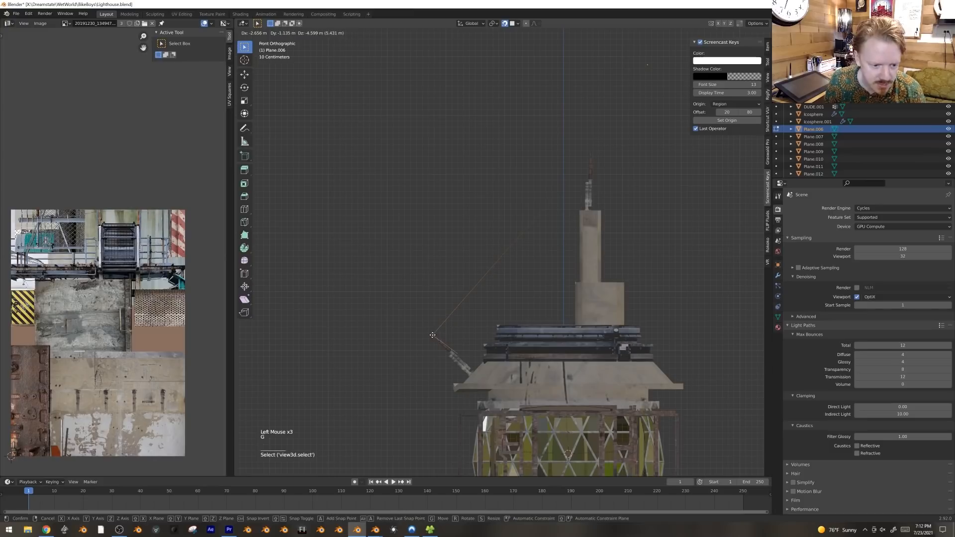
left_click(433, 335)
Step: Extrude the wire's end vertex from the roof antenna down to the tip of the gallery-level antenna
middle_click_drag(432, 335, 540, 80, "shift")
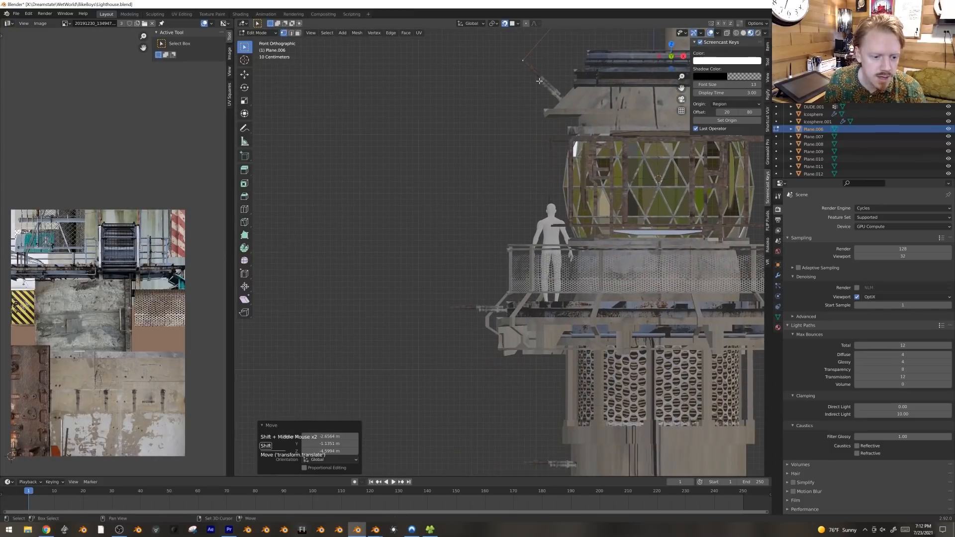
key("shift+d")
key("ctrl+z")
key("g")
key("e")
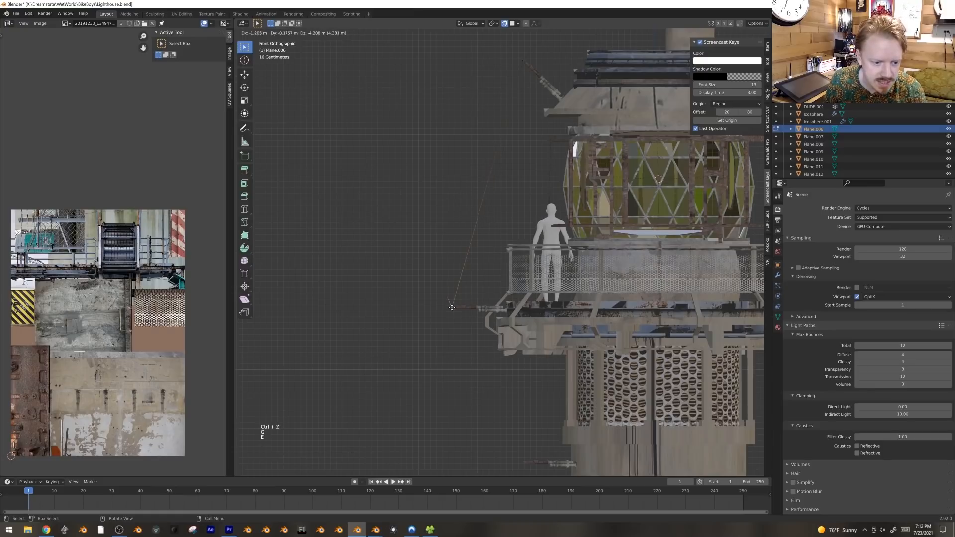
left_click(451, 307)
Step: Continue extruding the wire down the tower, placing a vertex at each of the three side antennas' tips
middle_click_drag(451, 307, 446, 91, "shift")
key("e")
left_click(521, 246)
middle_click_drag(503, 258, 438, 172)
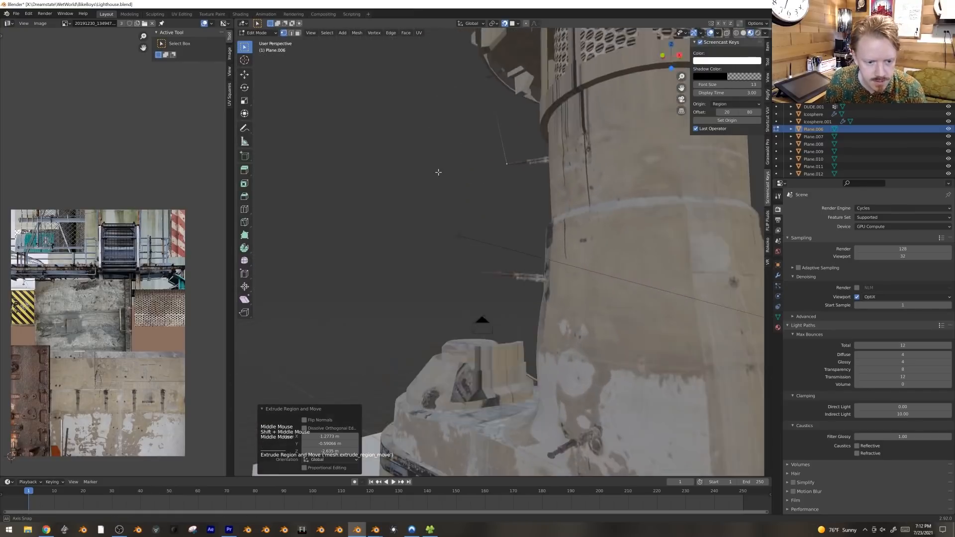
scroll(438, 172, "up", 1)
key("e")
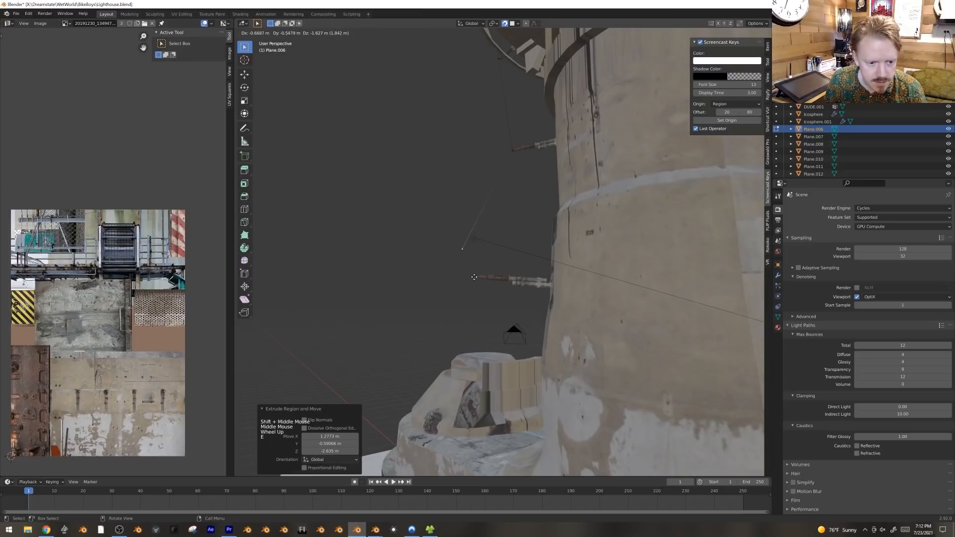
left_click(476, 276)
middle_click_drag(475, 275, 478, 171, "shift")
middle_click_drag(478, 171, 446, 135)
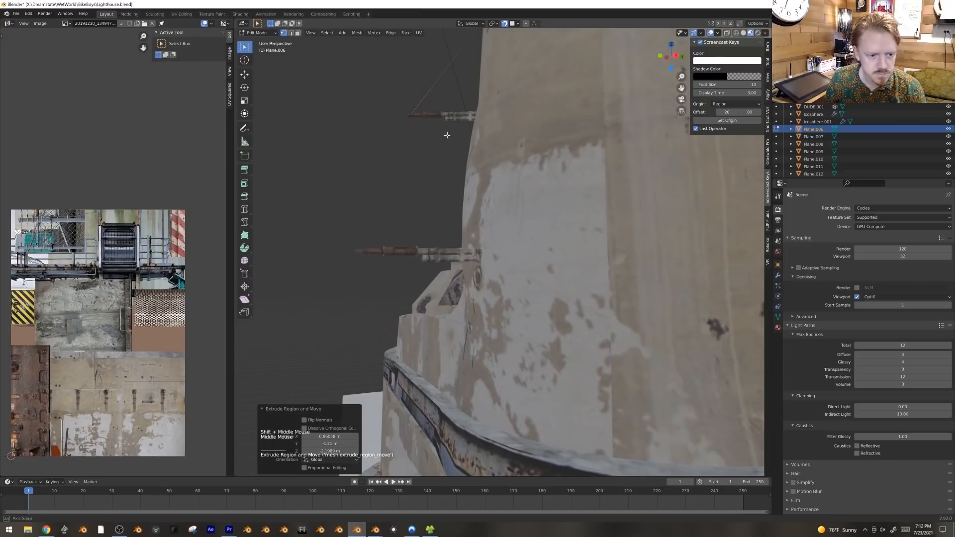
key("e")
left_click(383, 239)
Step: Extrude the wire onward from the tower to the antennas beneath and around the lighthouse's base
scroll(419, 175, "down", 4)
middle_click_drag(383, 239, 503, 224, "shift")
middle_click_drag(502, 224, 448, 229, "shift")
key("e")
left_click(395, 338)
key("e")
left_click(639, 314)
middle_click_drag(640, 313, 527, 308)
key("e")
middle_click_drag(666, 261, 596, 208)
key("e")
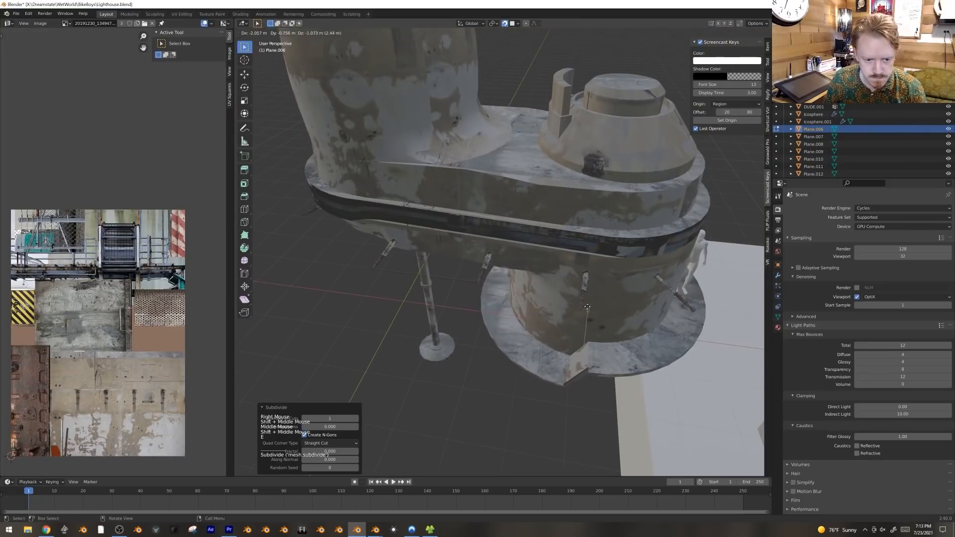
key("ctrl+z")
key("ctrl+z")
key("ctrl+z")
Step: Add a midpoint to the wire segment under the base, lower it about 0.57 m and bevel the vertex into a sag
middle_click_drag(537, 109, 498, 79)
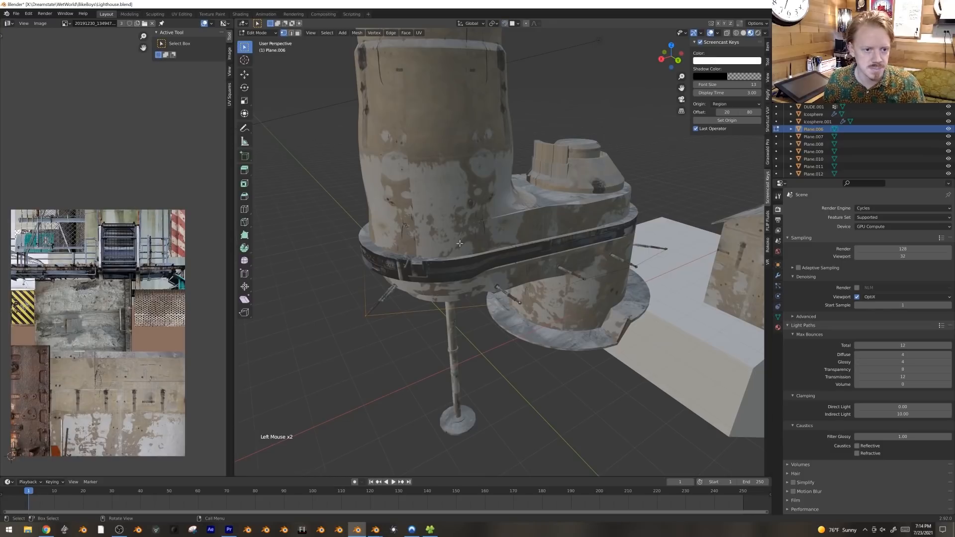
left_click(443, 310)
key("g")
left_click(443, 328)
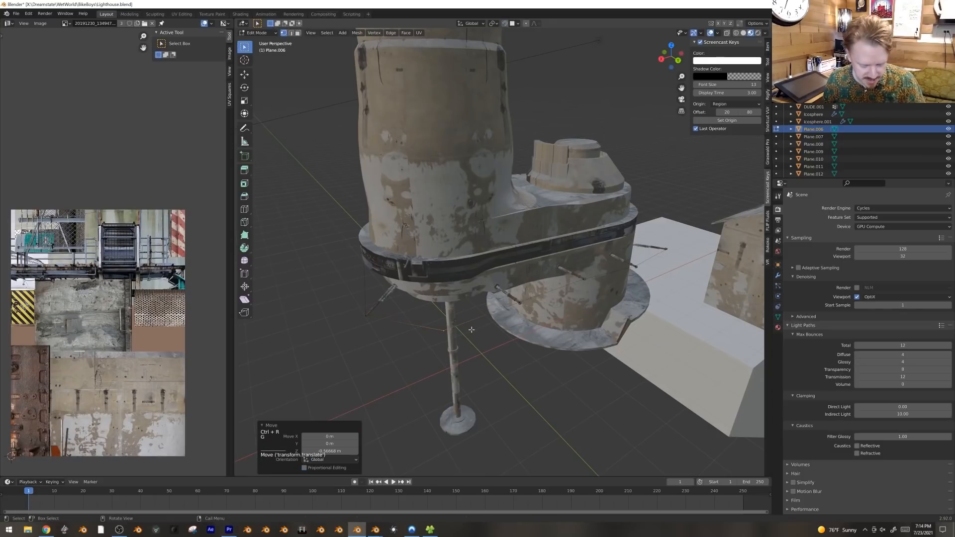
key("ctrl+shift+b")
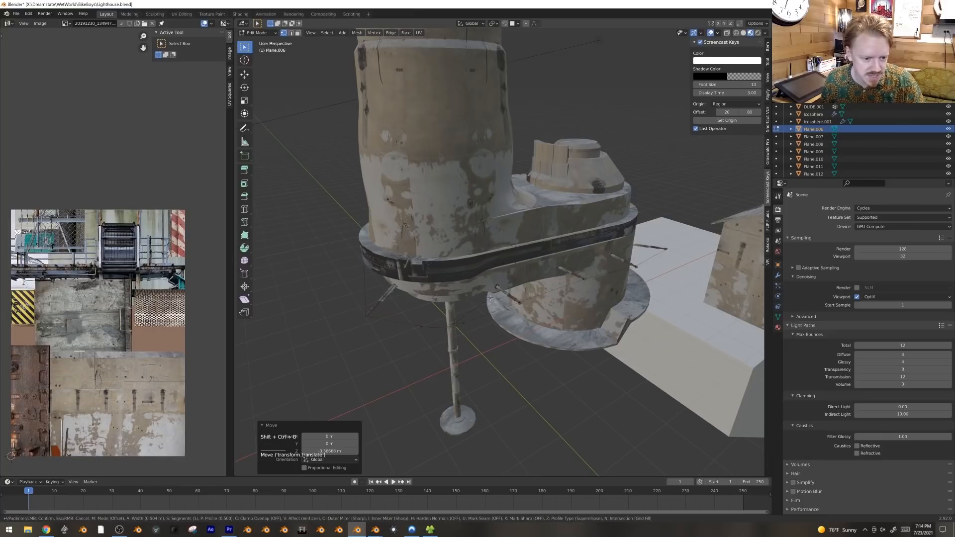
left_click(526, 282)
key("Tab")
Step: Add a midpoint to the next wire segment along the base, lower it vertically and bevel the vertex into a curve
middle_click_drag(547, 300, 531, 323)
key("Tab")
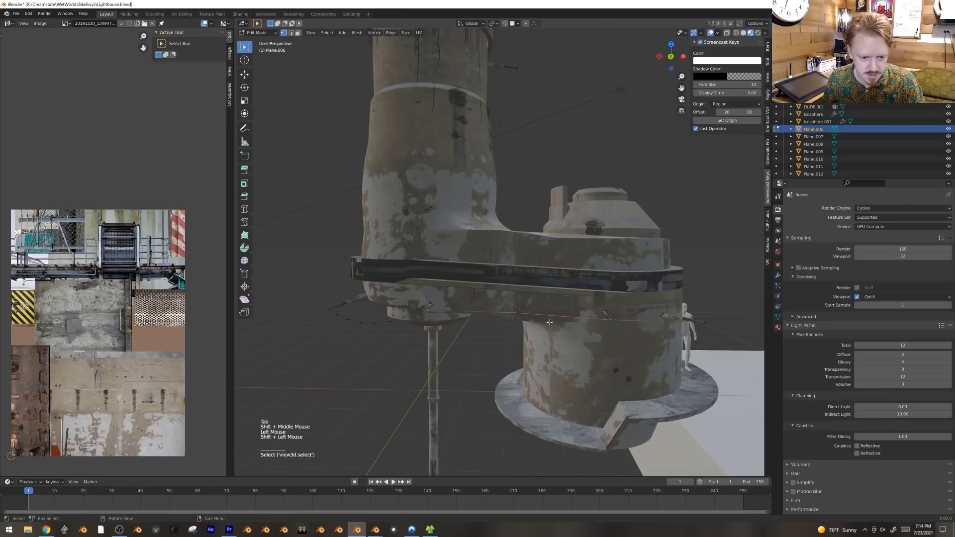
key("ctrl+r")
left_click(553, 304)
right_click(553, 304)
key("g")
key("z")
left_click(604, 340)
key("shift+ctrl+b")
key("Tab")
scroll(612, 330, "down", 3)
middle_click_drag(586, 325, 639, 254)
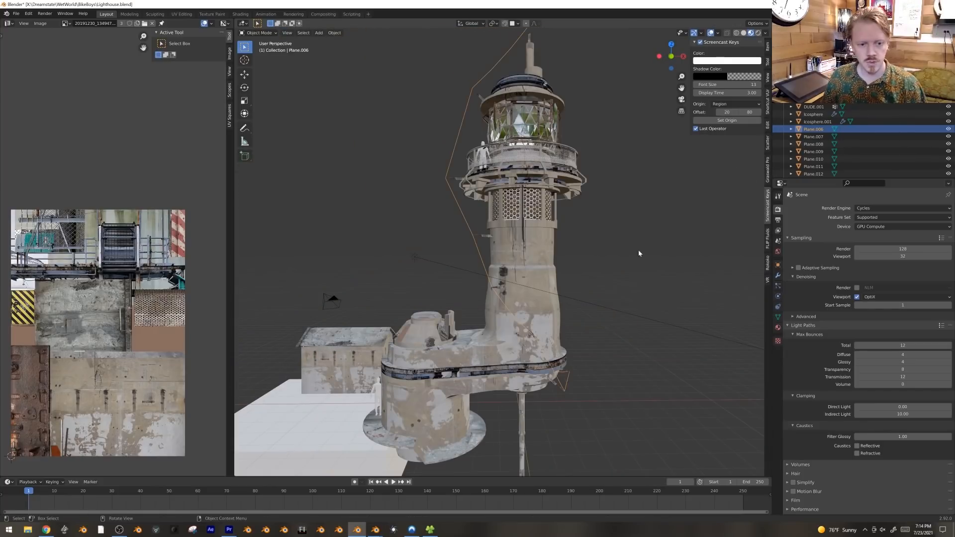
Step: Add a Skin modifier to the wire object
left_click(779, 278)
left_click(811, 208)
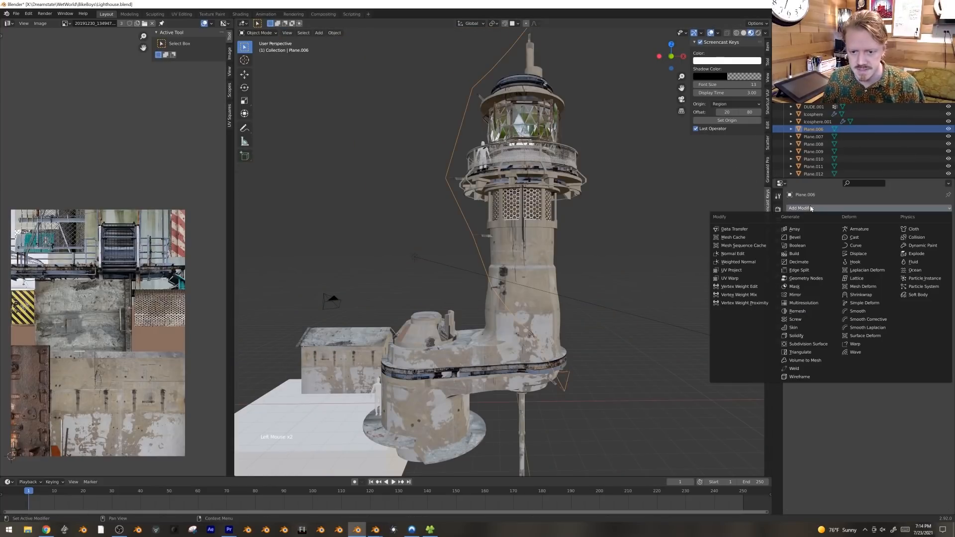
left_click(808, 327)
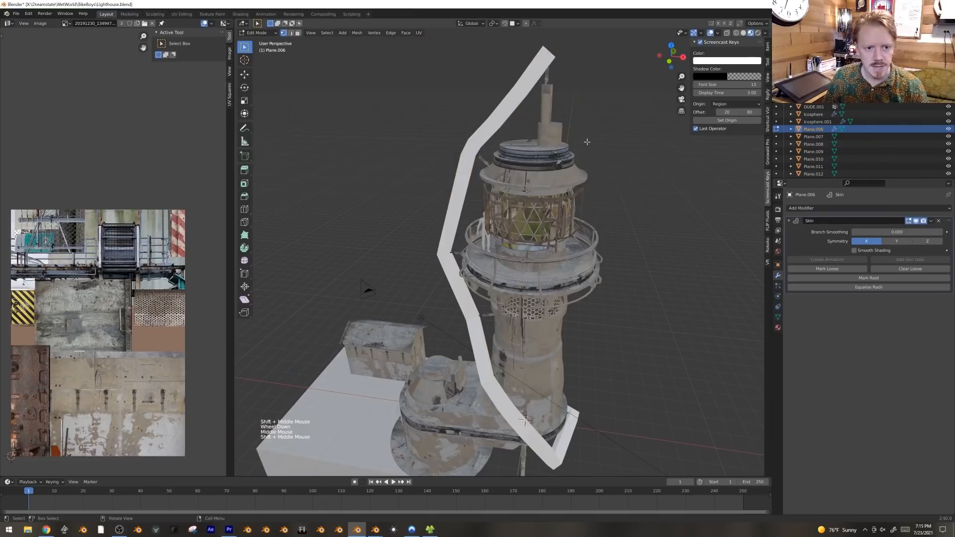
Step: Shrink the skin radius of all wire vertices until the tube is a thin cable
key("ctrl+a")
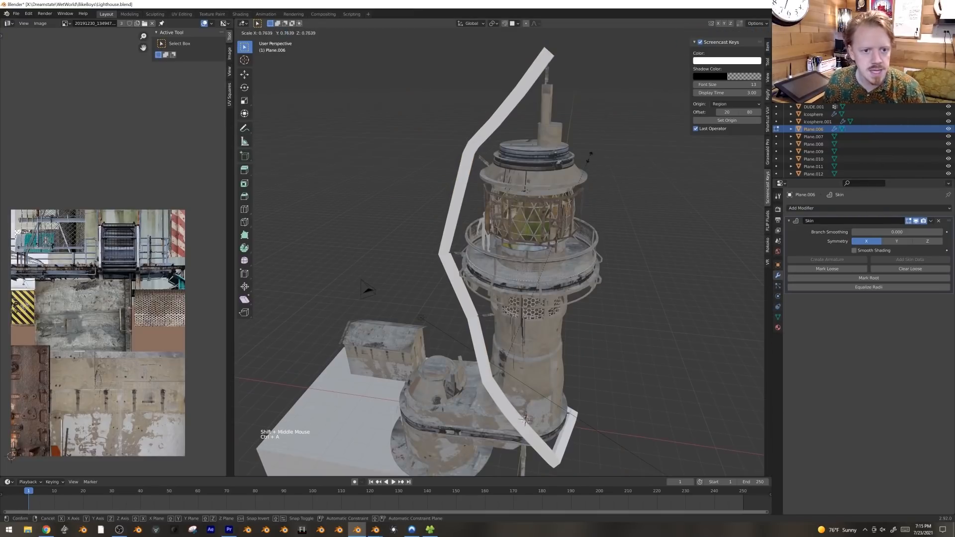
key("ctrl+a")
left_click(545, 206)
key("ctrl+a")
left_click(518, 304)
key("ctrl+a")
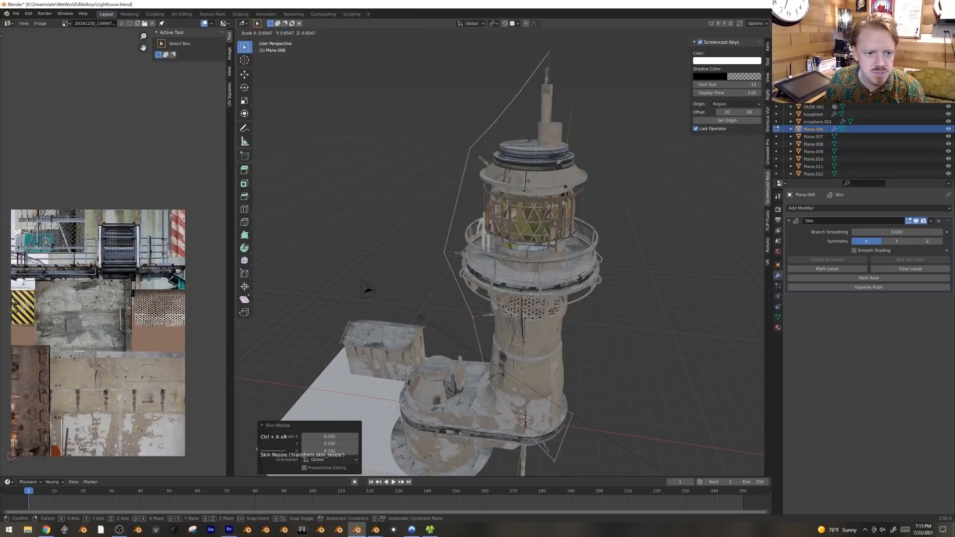
key("Tab")
Step: Bevel the intermediate vertices of the wire's top segment beside the mast to smooth its sag
key("Tab")
left_click(496, 121)
key("shift+ctrl+b")
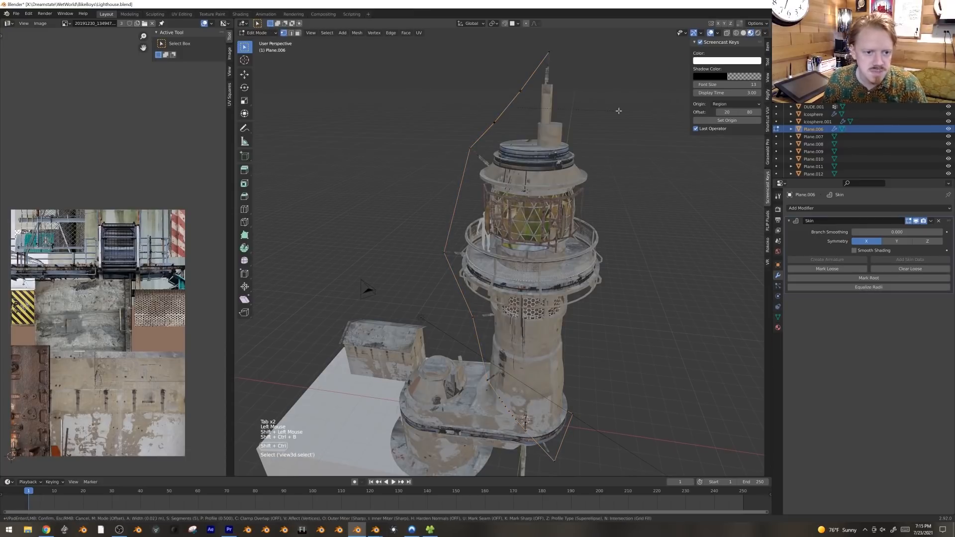
left_click(624, 112)
key("Tab")
Step: Add a midpoint to the wire segment between the roof and gallery antennas, nudge it slightly and bevel the vertex
key("Tab")
key("ctrl+r")
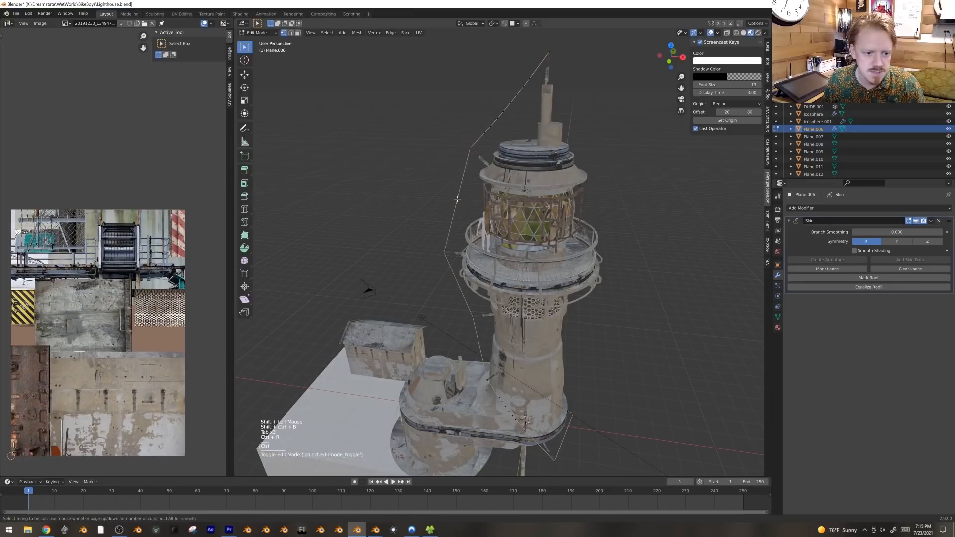
left_click(457, 196)
right_click(456, 196)
key("g")
left_click(534, 185)
key("shift+ctrl+b")
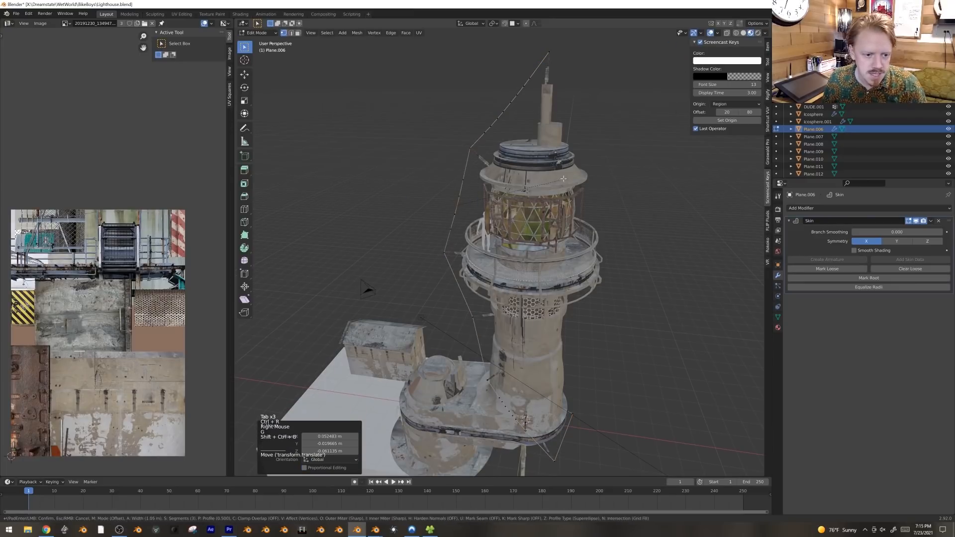
left_click(572, 176)
key("Tab")
Step: Add and shift another midpoint on the wire beside the lantern room and bevel the vertex to round its curve
middle_click_drag(572, 176, 583, 138, "shift")
middle_click_drag(497, 214, 514, 174)
key("Tab")
key("ctrl+r")
left_click(511, 189)
key("g")
left_click(598, 150)
key("shift+ctrl+b")
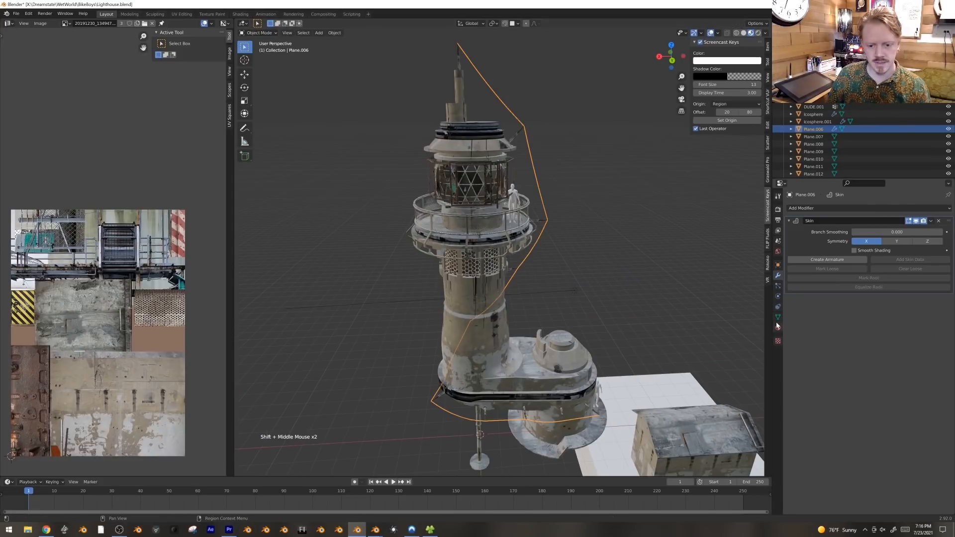
Step: Give the wire a new material named Wire with a dark base color
left_click(778, 328)
left_click(844, 233)
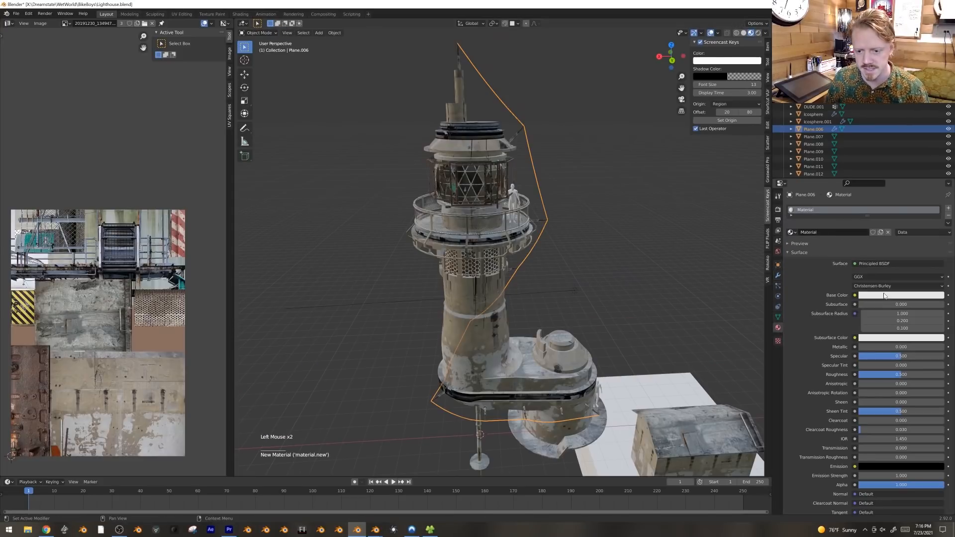
left_click(902, 295)
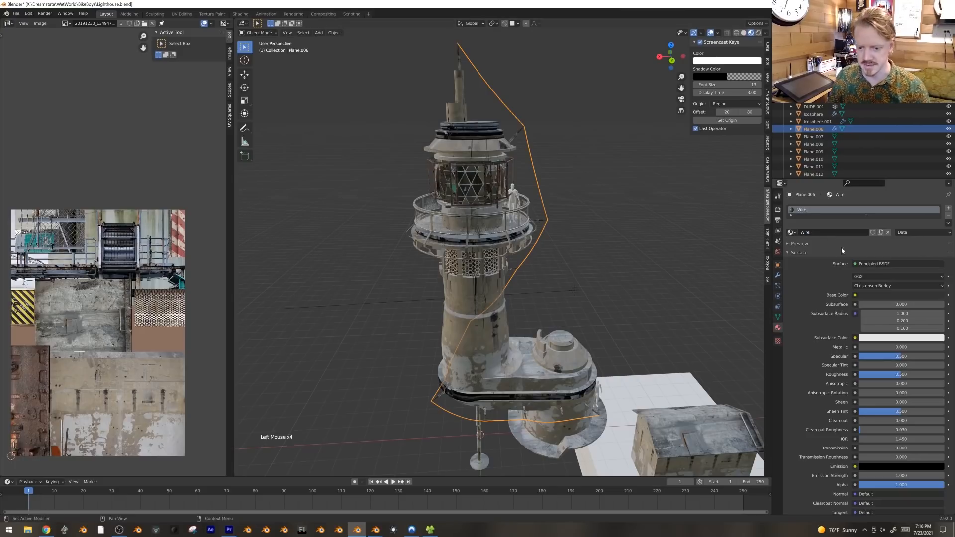
Step: Open the lighthouse mesh for editing and add an edge loop close to the rim of the flat roof top
middle_click_drag(478, 149, 616, 281, "shift")
key("alt+a")
left_click(509, 184)
key("Tab")
scroll(513, 214, "up", 2)
key("3")
left_click(523, 229, "alt")
key("ctrl+r")
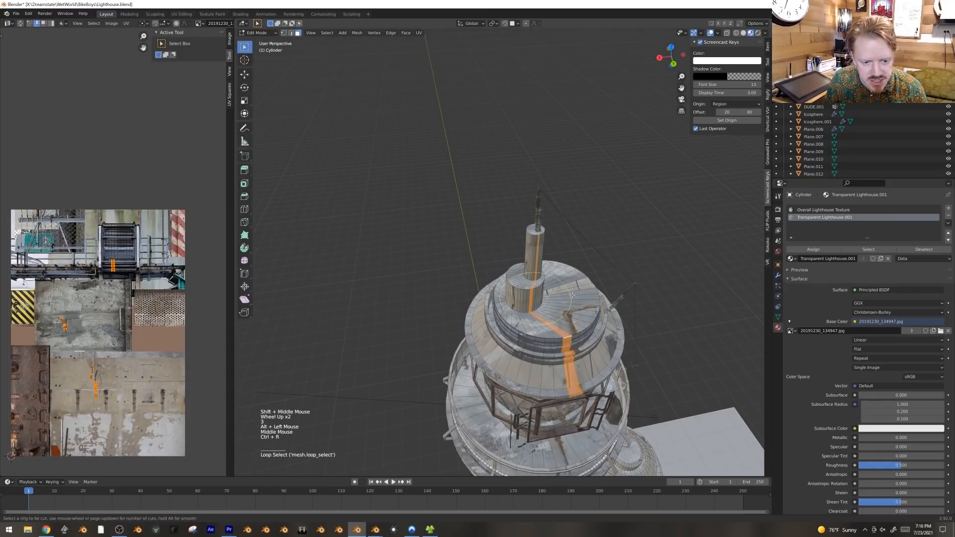
left_click(576, 296)
left_click(599, 302)
Step: Select the narrow face ring at the roof rim and thin it with Checker Deselect, 4 deselected and 1 selected
key("3")
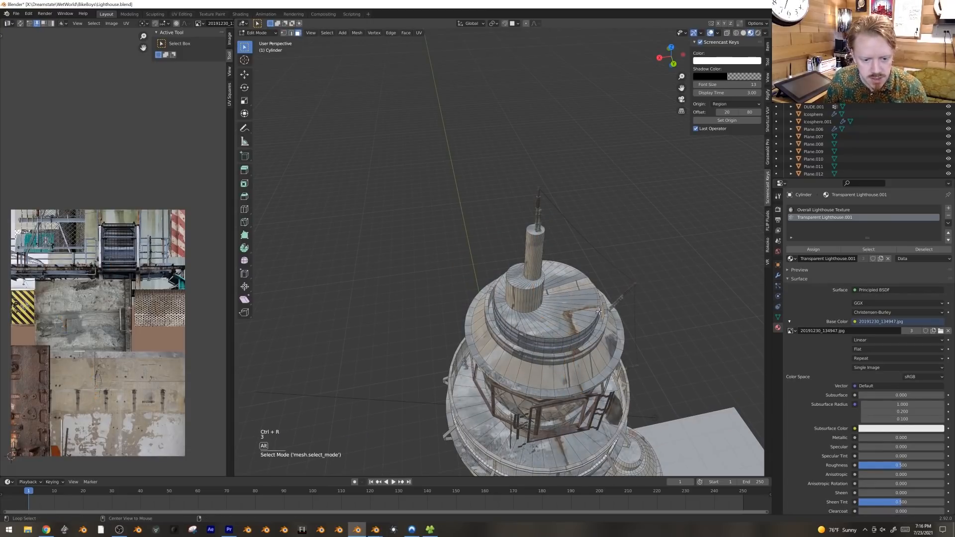
key("KP_Decimal")
scroll(621, 325, "down", 2)
left_click(327, 33)
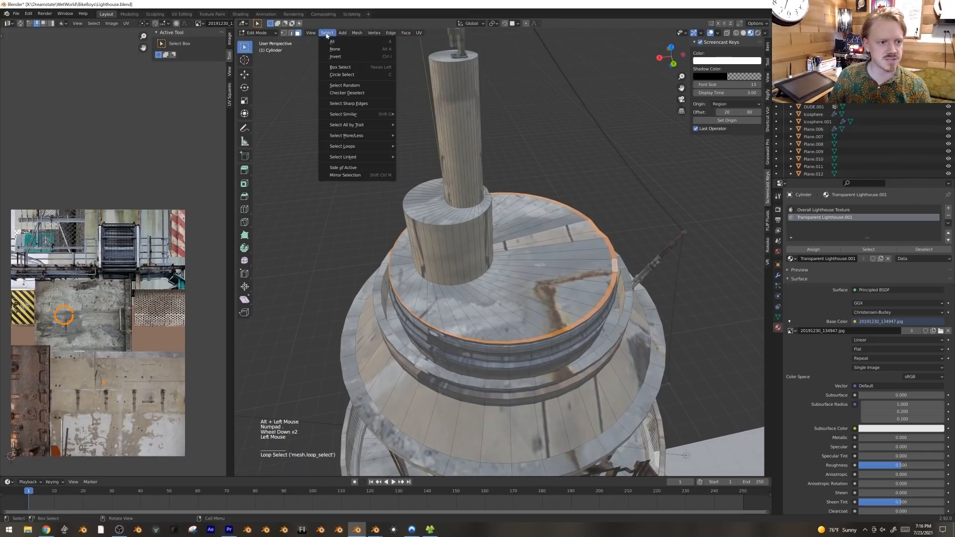
left_click(357, 93)
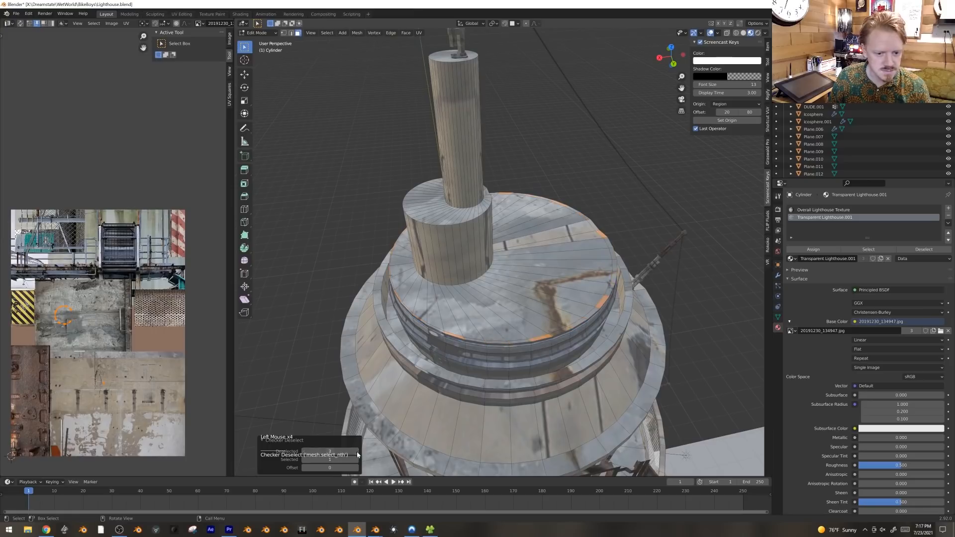
Step: Extrude the selected rim faces about 0.09 m upward as small blocks
middle_click_drag(632, 351, 638, 342)
key("e")
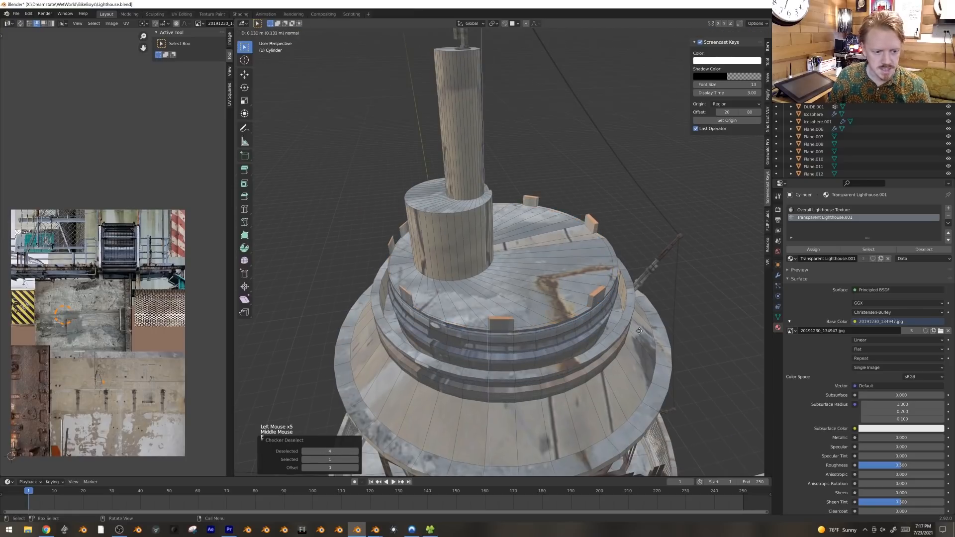
left_click(642, 335)
Step: Set the pivot to Individual Origins and orientation to Normal, and scale the block tops along Y
left_click(493, 23)
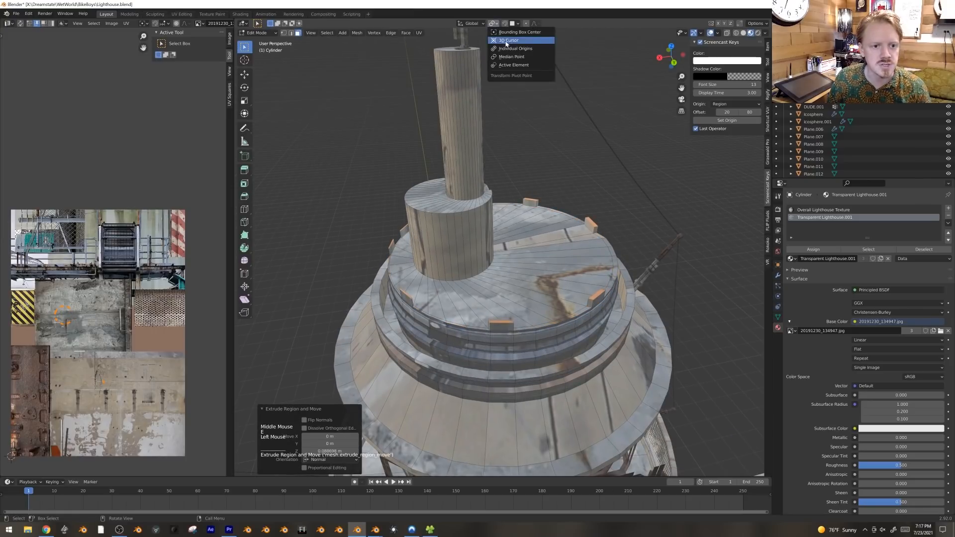
left_click(516, 48)
left_click(472, 23)
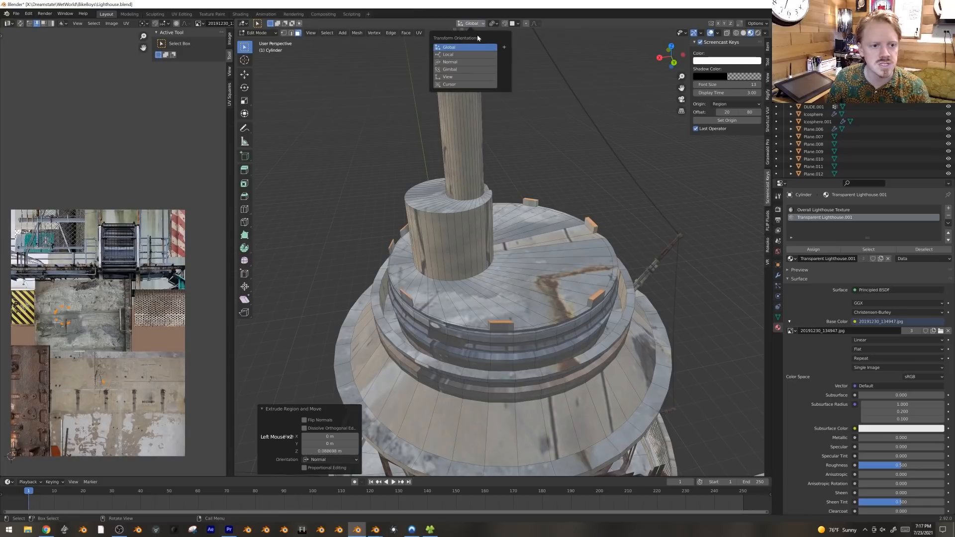
left_click(469, 62)
key("s")
key("y")
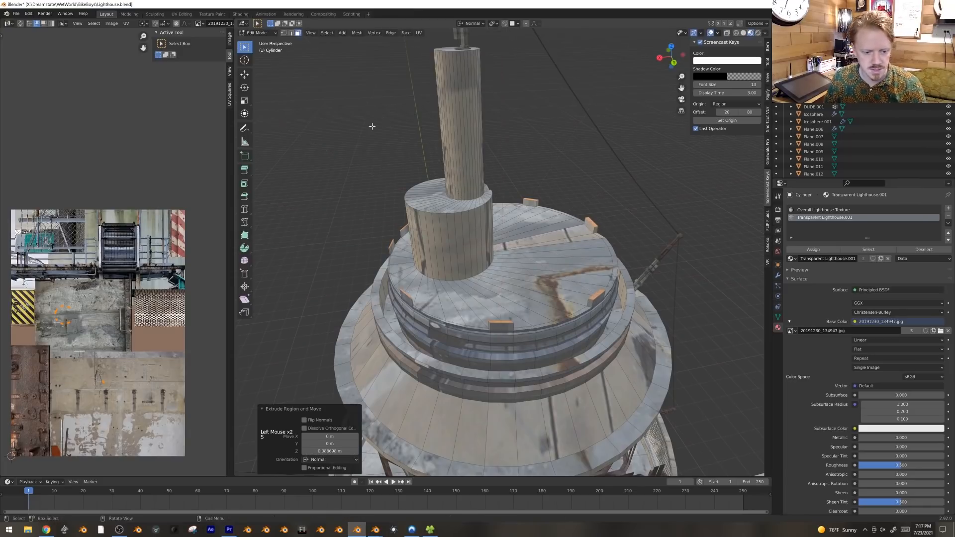
left_click(445, 243)
Step: Extrude the block tops upward, extrude in place and scale to about 0.5, and extrude about 0.25 m into thin posts
key("e")
left_click(445, 221)
key("e")
right_click(338, 128)
key("s")
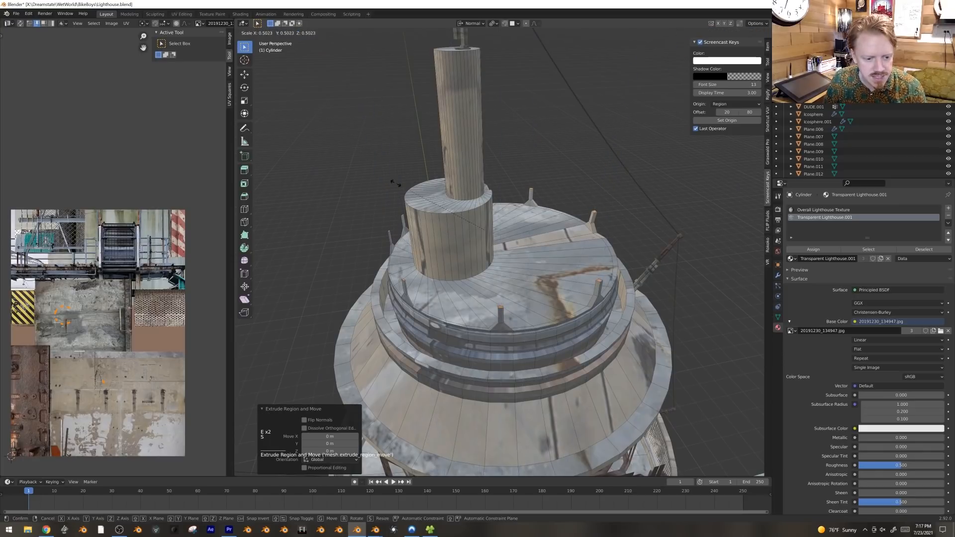
left_click(395, 183)
key("e")
left_click(396, 153)
Step: Extrude the post tops, scale them about 2.16 times and extrude again to form small caps
scroll(477, 249, "down", 3)
middle_click_drag(490, 271, 567, 211)
scroll(498, 215, "up", 2)
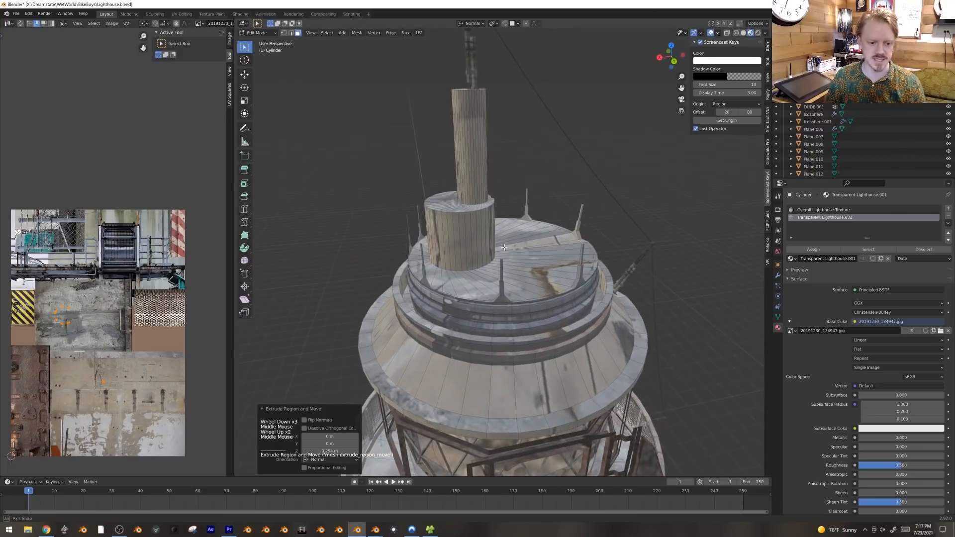
scroll(567, 211, "up", 2)
key("e")
left_click(570, 208)
key("s")
left_click(677, 175)
key("e")
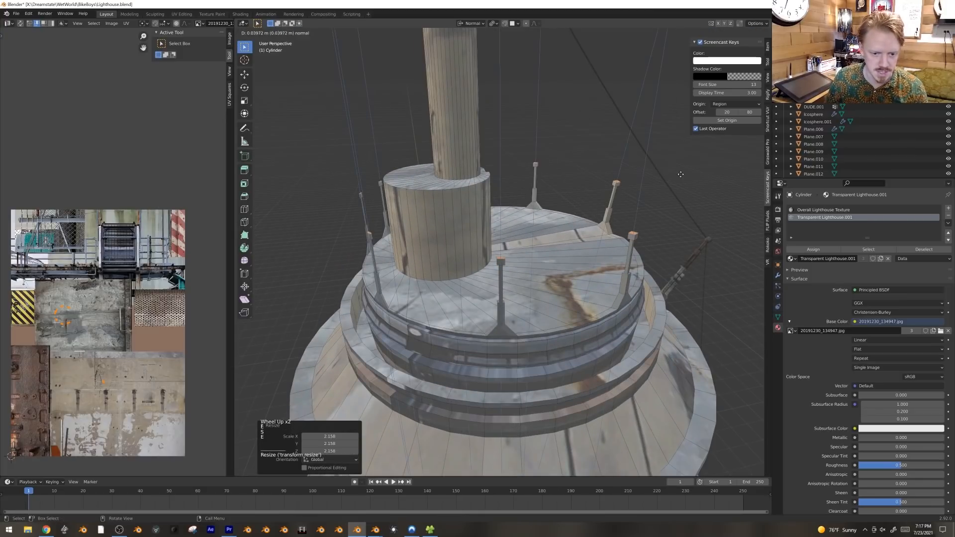
left_click(681, 177)
key("2")
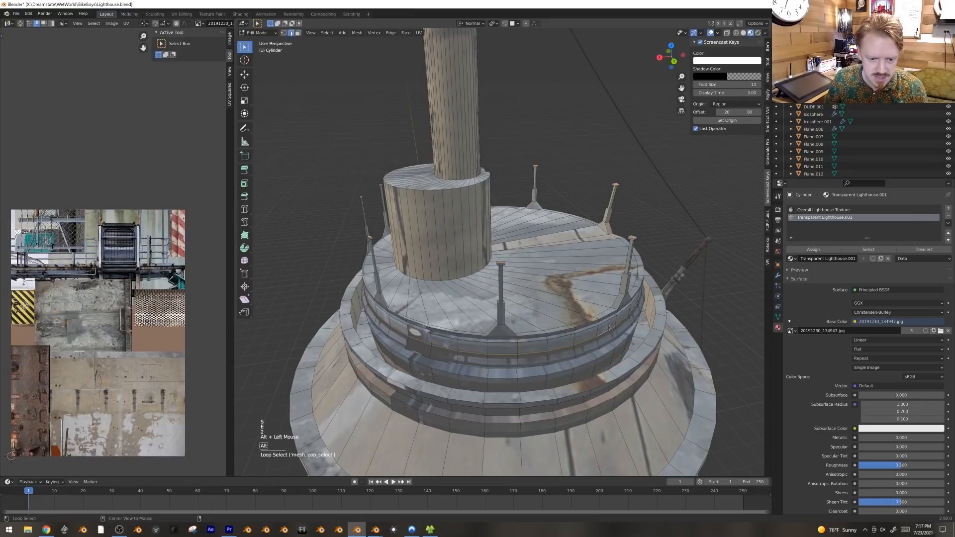
Step: Duplicate the selected rim edge loop, raise it about 0.64 m to the post tops, and scale it to about 0.962
key("shift+d")
left_click(679, 298)
key("s")
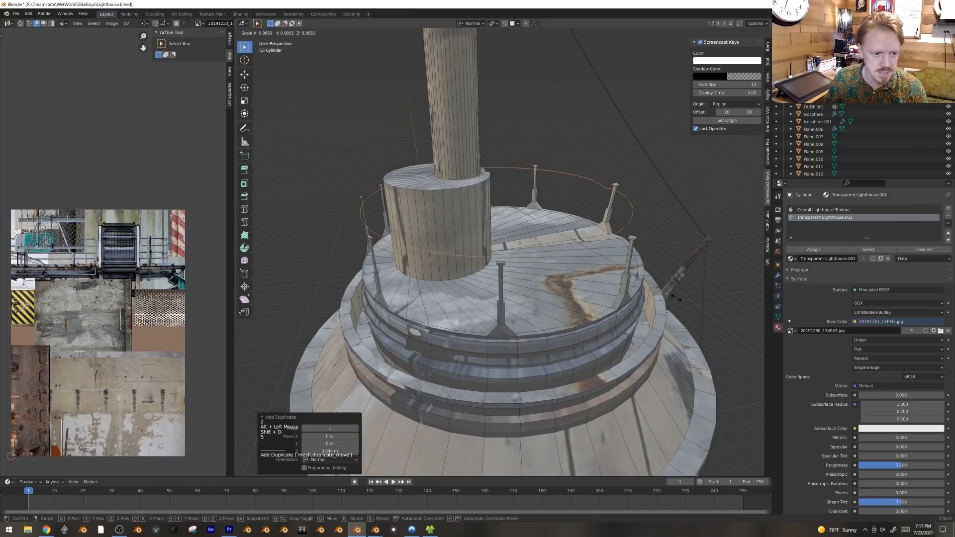
left_click(689, 298)
key("KP_1")
key("KP_0")
key("KP_1")
key("KP_1")
middle_click_drag(689, 298, 721, 293, "shift")
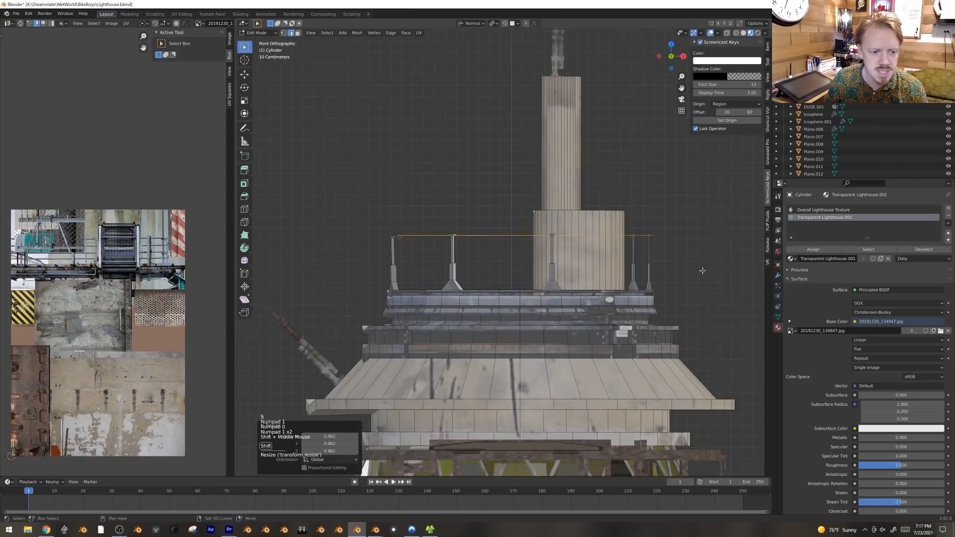
Step: Scale the duplicated ring up about 1.034 times to line up with the post tops, and start extruding it
scroll(733, 291, "up", 3)
key("s")
left_click(738, 287)
scroll(739, 288, "down", 2)
key("g")
right_click(743, 282)
middle_click_drag(743, 282, 671, 282)
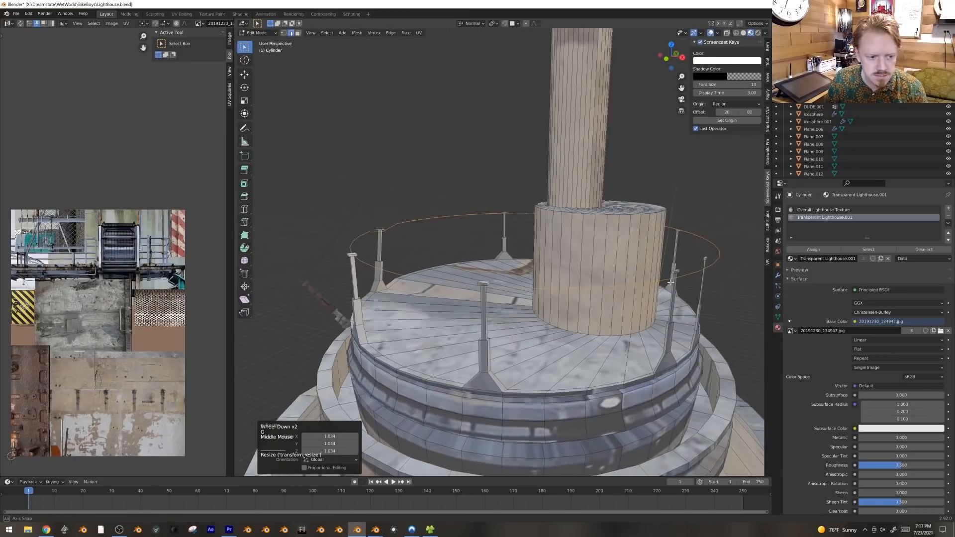
scroll(622, 268, "down", 2)
key("e")
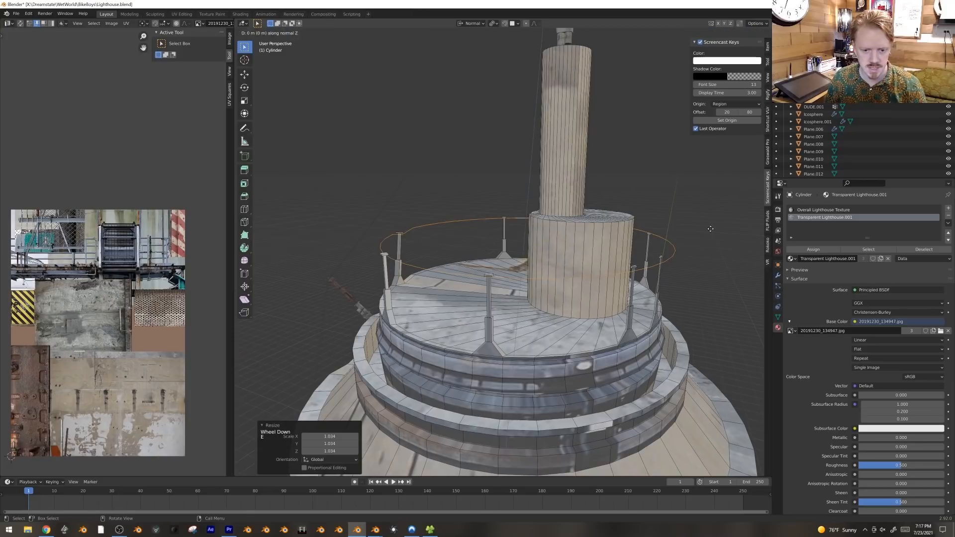
Step: Check the railing and the whole lighthouse in rendered shading from farther away
key("Tab")
scroll(664, 231, "down", 1)
key("alt+a")
scroll(665, 231, "down", 3)
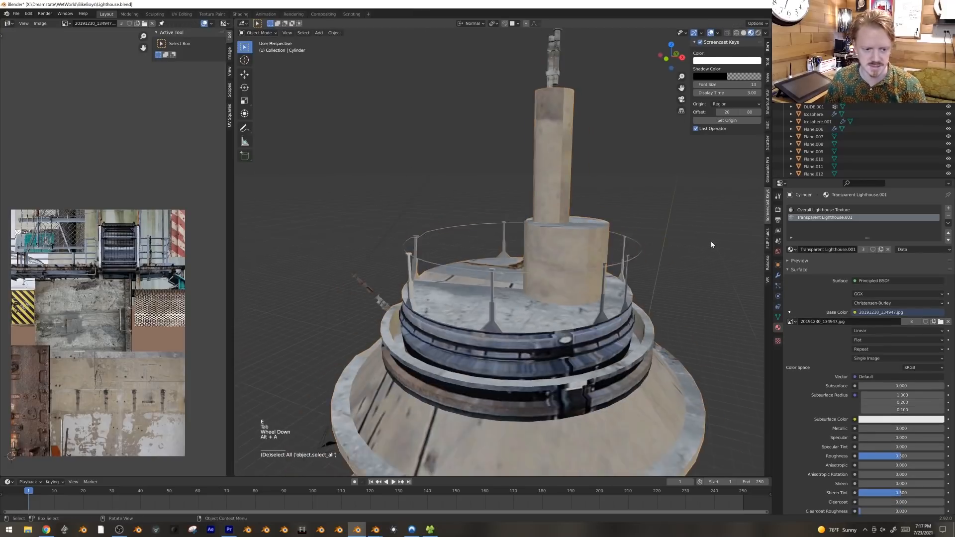
middle_click_drag(665, 278, 665, 232)
scroll(655, 234, "down", 3)
key("z")
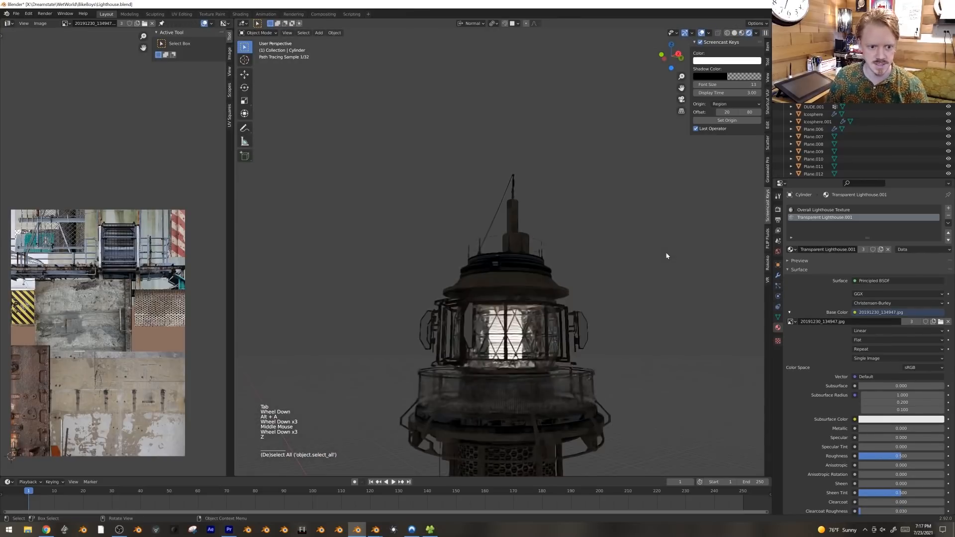
middle_click(630, 292)
scroll(663, 290, "down", 3)
middle_click_drag(671, 305, 646, 265)
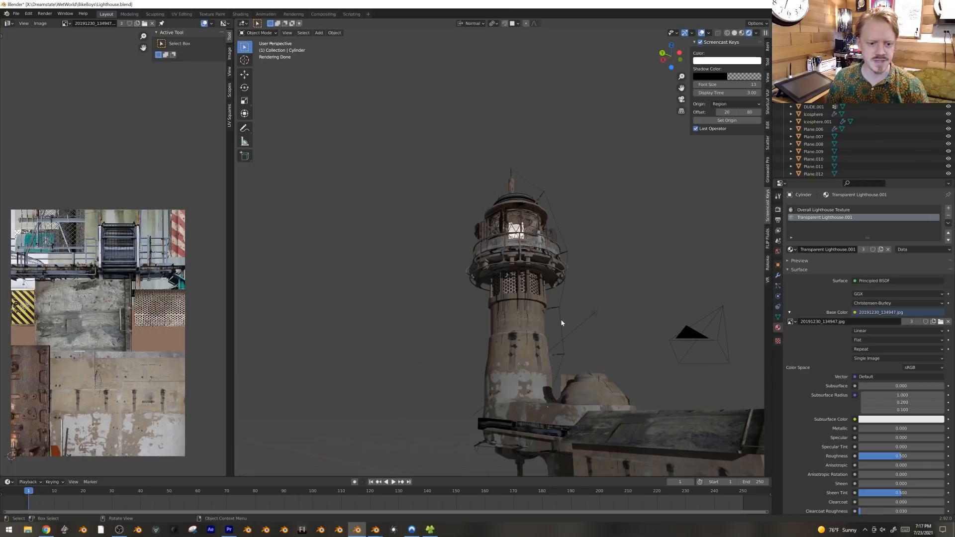
Step: Lighten the base color of the wire's material to a neutral grey
left_click(560, 329)
key("shift+alt+z")
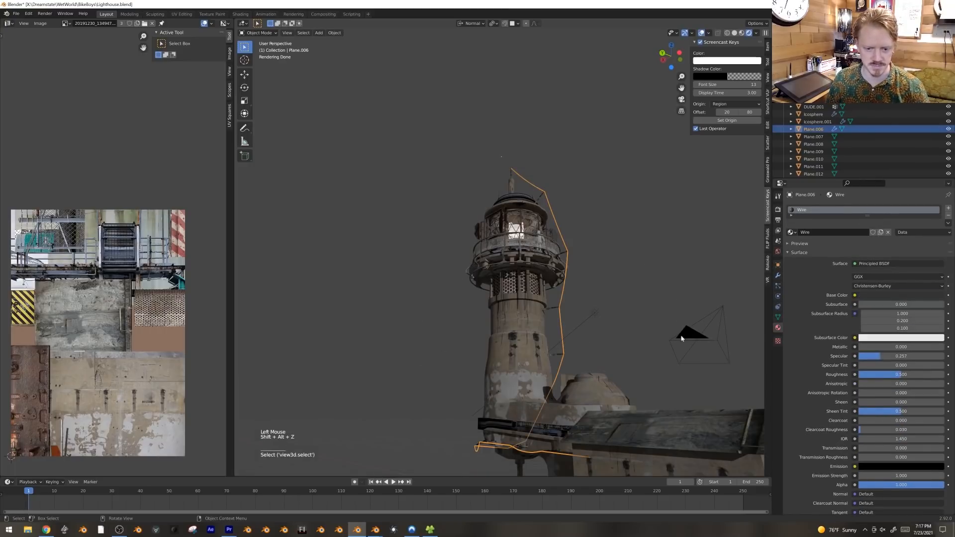
left_click(893, 295)
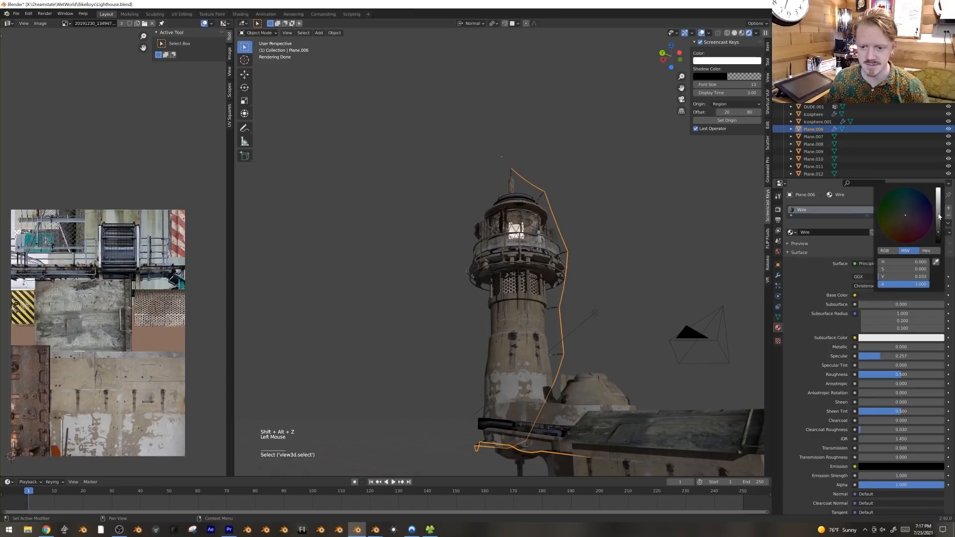
left_click_drag(938, 216, 938, 198)
key("alt+a")
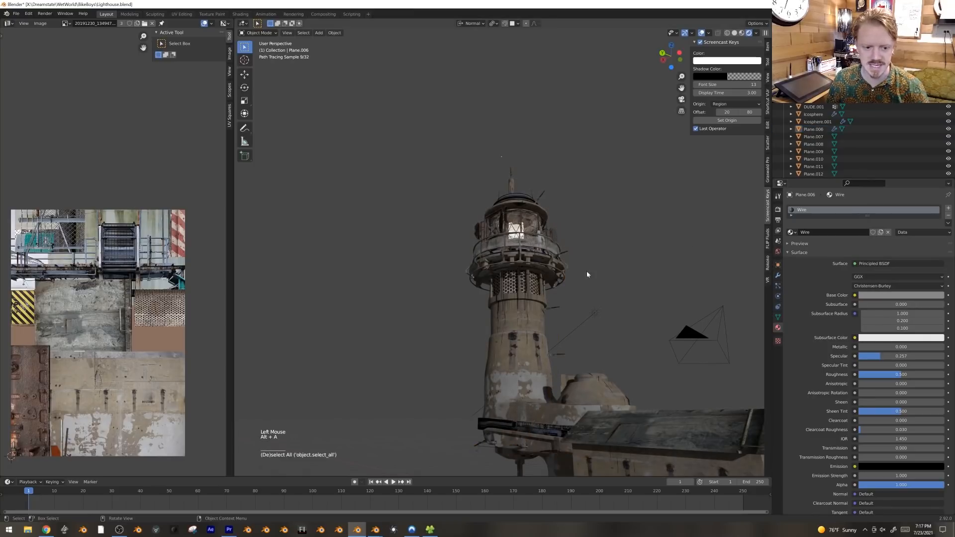
left_click(561, 294)
left_click(896, 295)
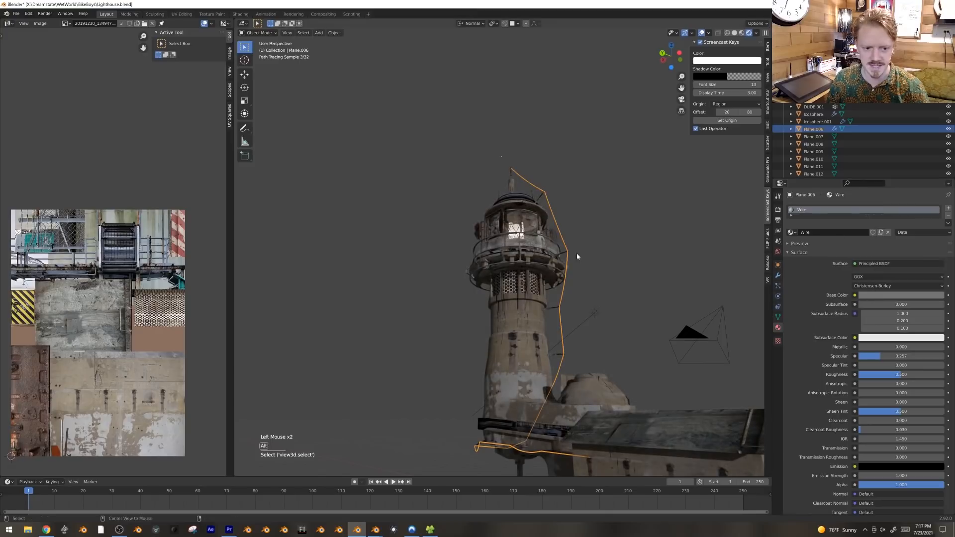
key("alt+a")
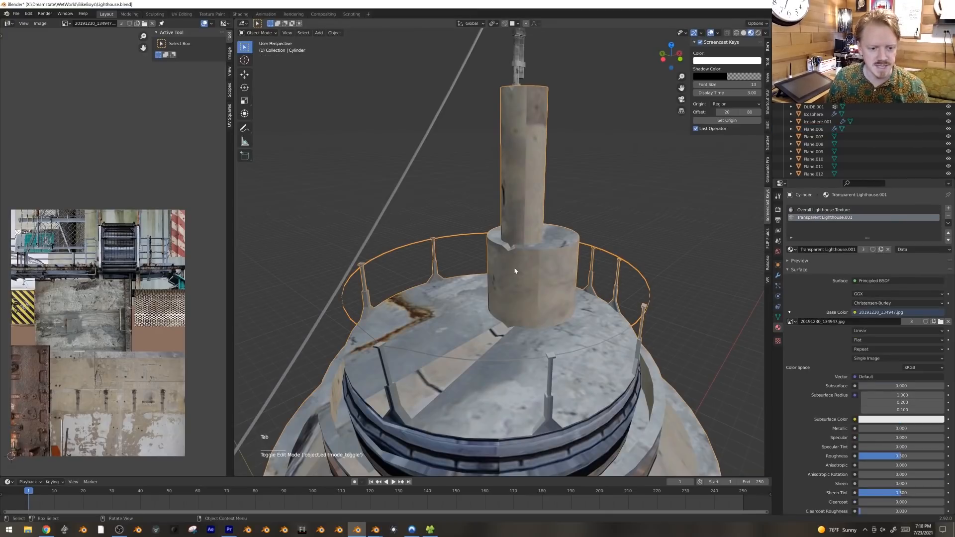
Step: Select the faces of both stacked roof cylinders and unwrap them from the front view with Cylinder Projection
key("Tab")
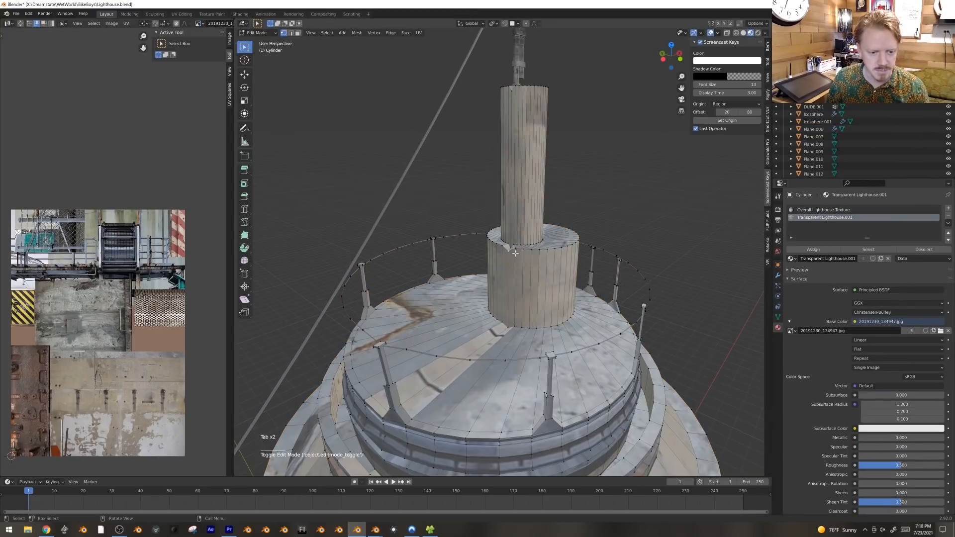
key("g")
left_click(512, 243)
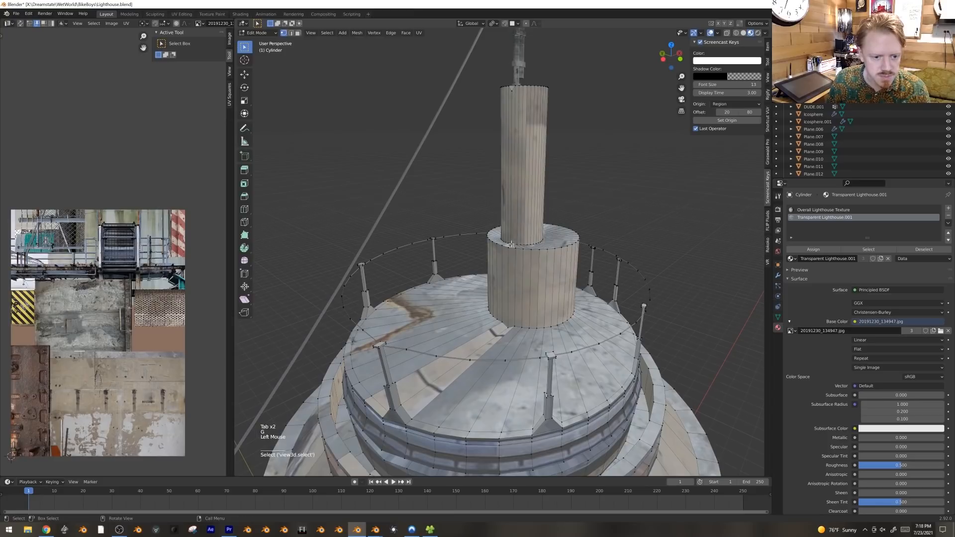
key("g")
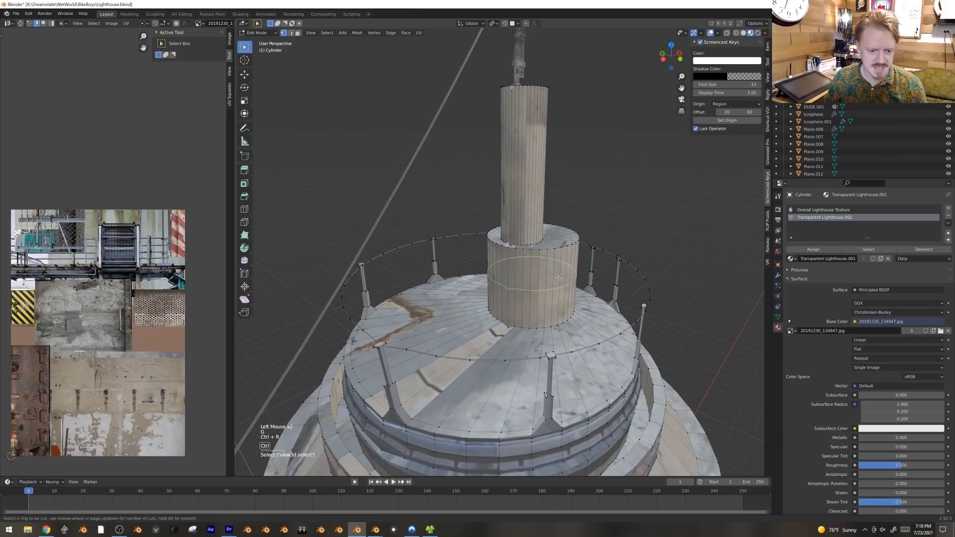
left_click(554, 253, "alt")
left_click(545, 221, "alt+shift")
scroll(207, 228, "down", 1)
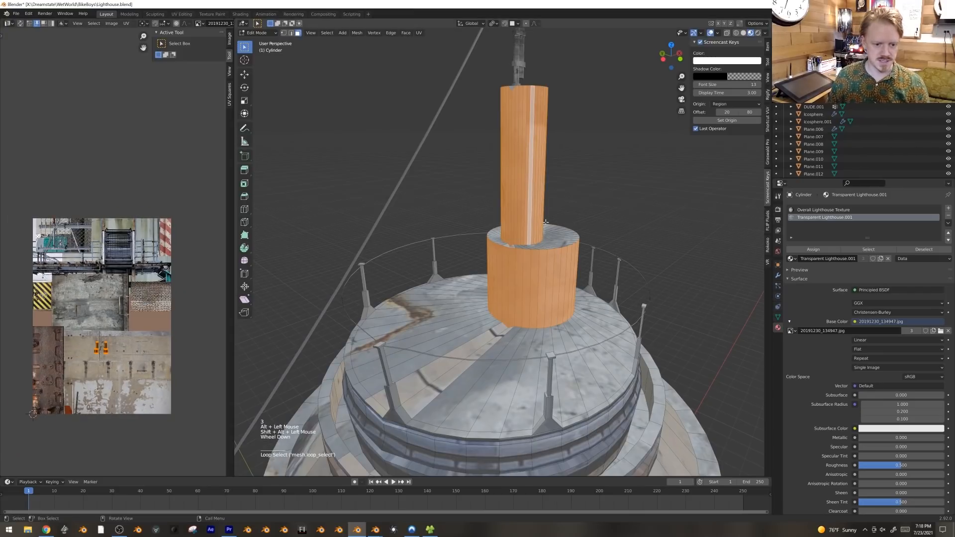
middle_click_drag(545, 222, 507, 254)
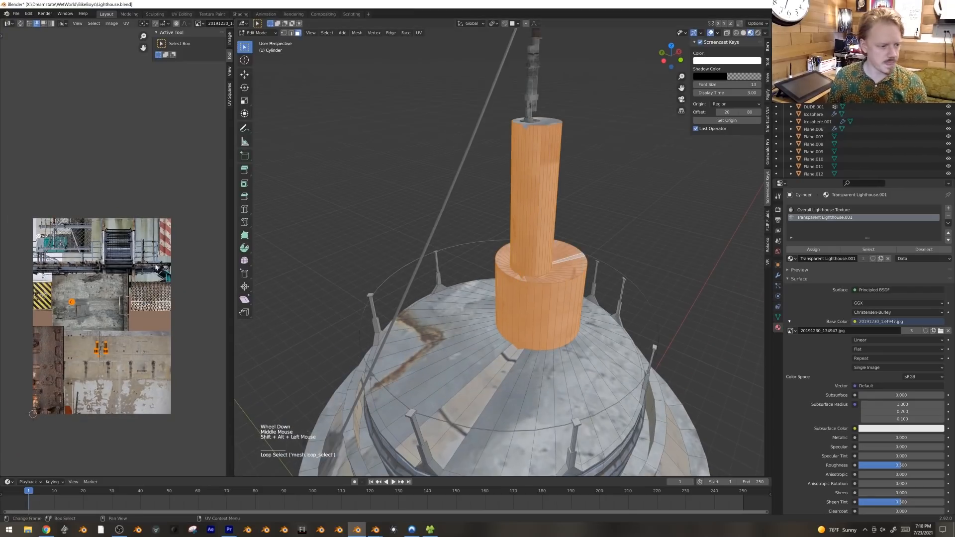
key("KP_1")
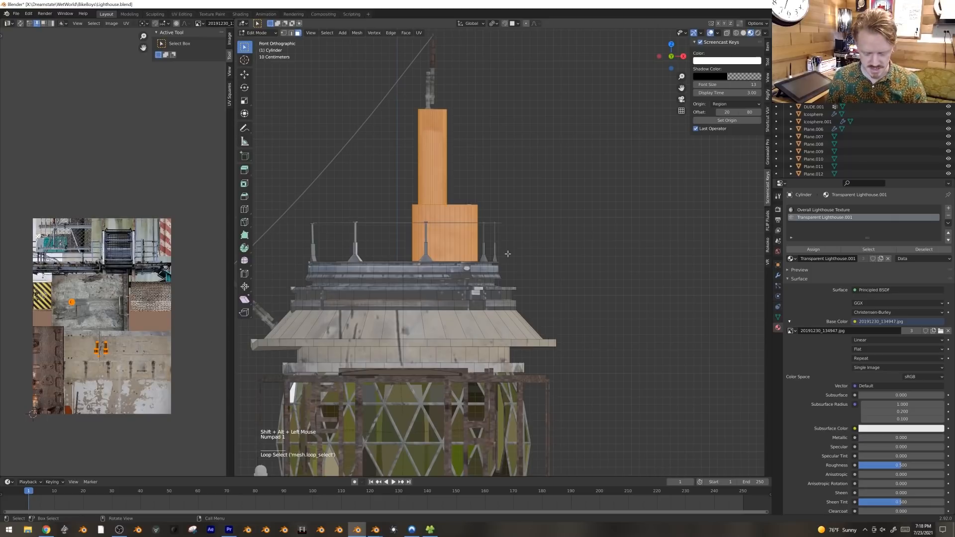
key("u")
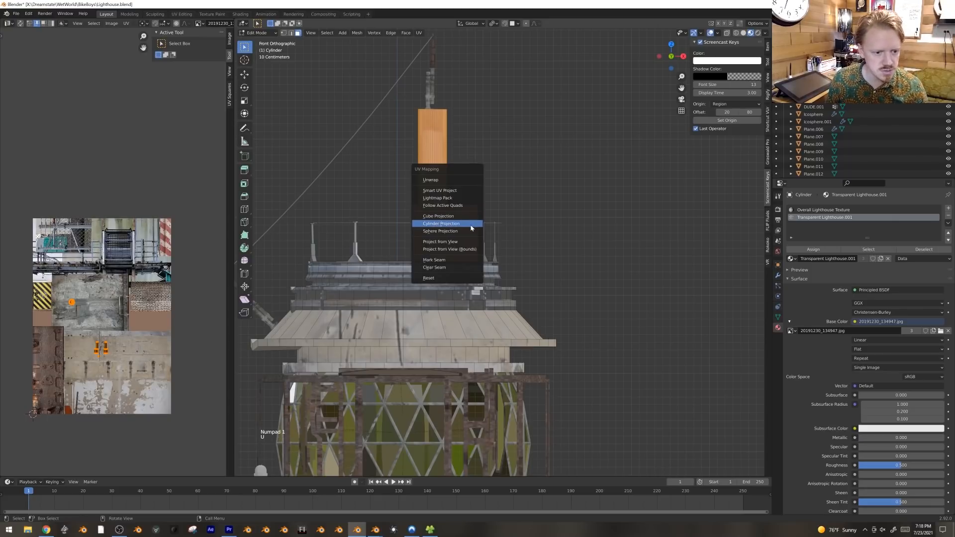
left_click(471, 225)
Step: Bring the cylinders' UV island onto the texture, narrow it along X, and scale it down over the concrete
scroll(148, 304, "down", 8)
scroll(134, 309, "up", 2)
key("g")
left_click(141, 345)
scroll(141, 345, "up", 7)
key("s")
key("x")
key("s")
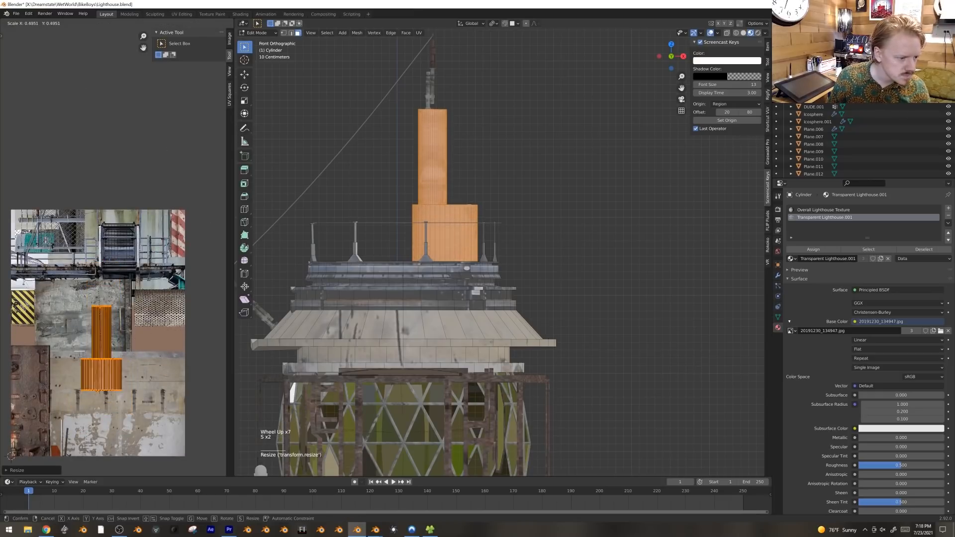
left_click(209, 304)
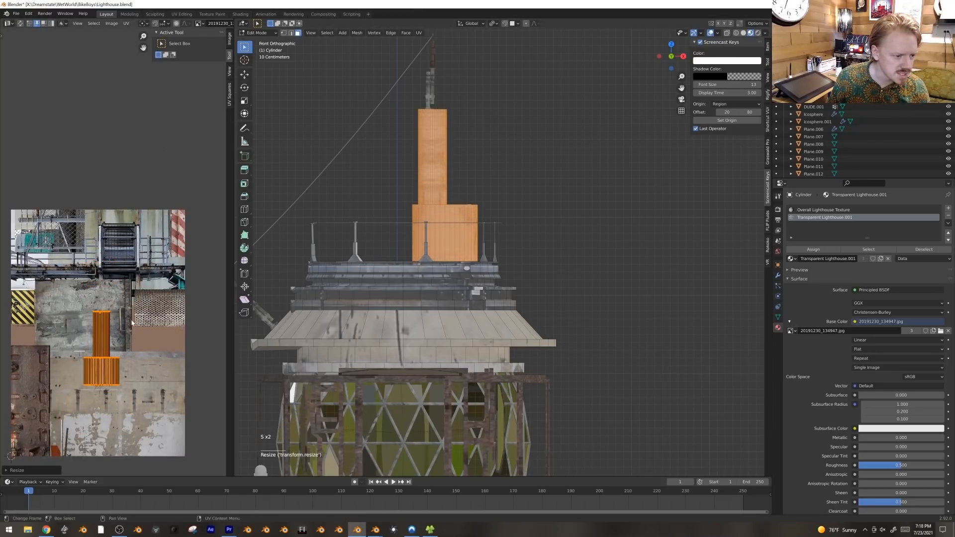
Step: Rotate and resize the cylinders' UV island, and place its wide part over the dark slatted metal in the texture
middle_click_drag(214, 304, 179, 189, "shift")
scroll(179, 189, "up", 3)
key("g")
key("r")
key("s")
key("g")
left_click(170, 264)
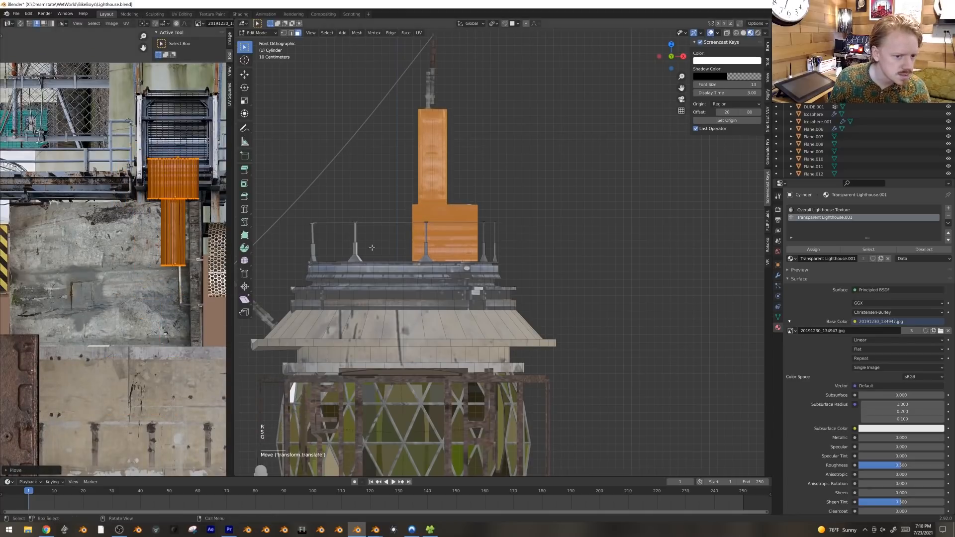
key("Tab")
mouse_move(437, 249)
middle_mouse_down()
mouse_move(476, 263)
mouse_move(450, 258)
middle_mouse_up()
key("Tab")
key("g")
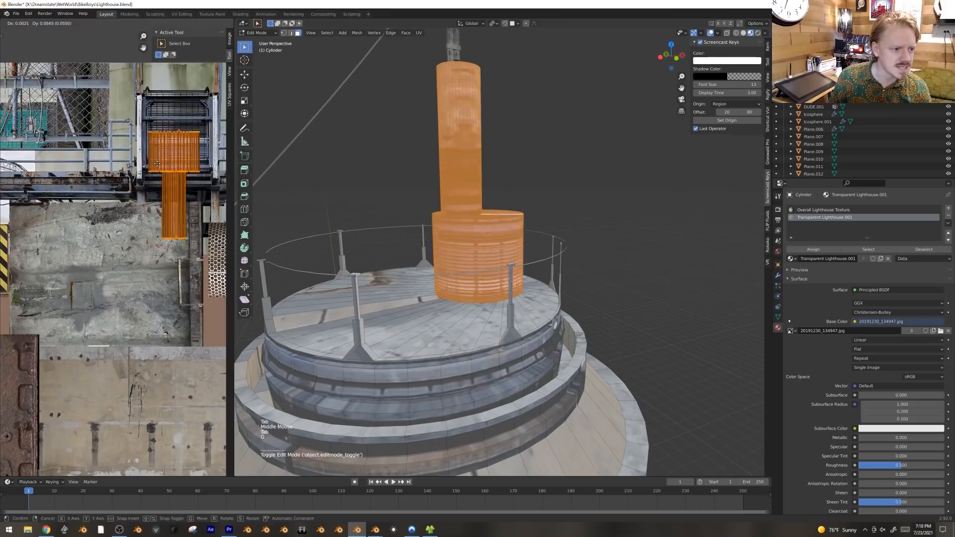
left_click(175, 172)
Step: Add a horizontal loop cut near the upper edge of the wide roof cylinder
key("Tab")
scroll(478, 199, "down", 4)
middle_click_drag(500, 217, 475, 236)
scroll(475, 235, "up", 1)
key("Tab")
scroll(448, 229, "up", 3)
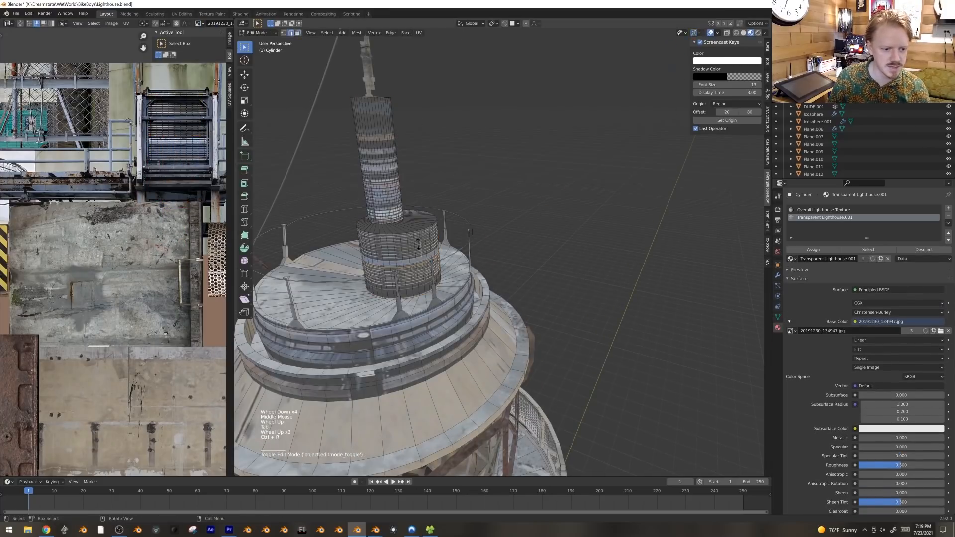
key("ctrl+r")
left_click(423, 223)
Step: Select the narrow cylinder's faces plus the wide cylinder's uppermost band, and move, rotate and scale their UVs onto the grey concrete
key("3")
left_click(405, 242, "alt")
left_click(405, 144, "alt")
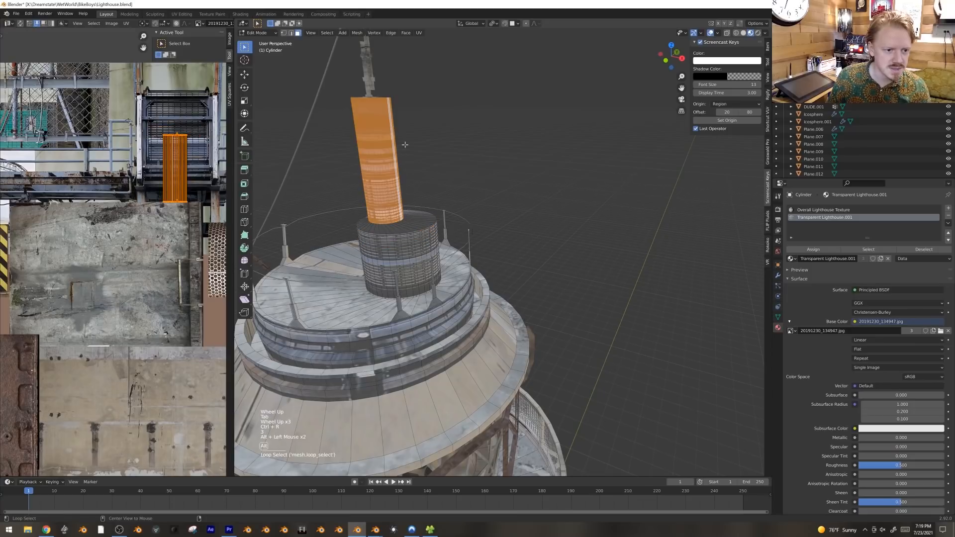
key("ctrl+KP_Add")
key("ctrl+KP_Add")
key("ctrl+KP_Add")
scroll(114, 268, "down", 1)
key("g")
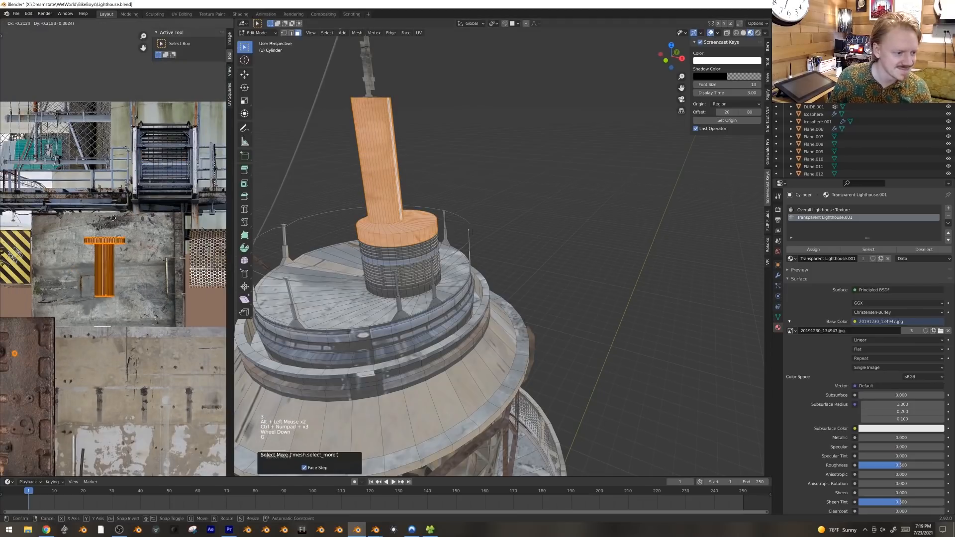
key("r")
key("s")
key("g")
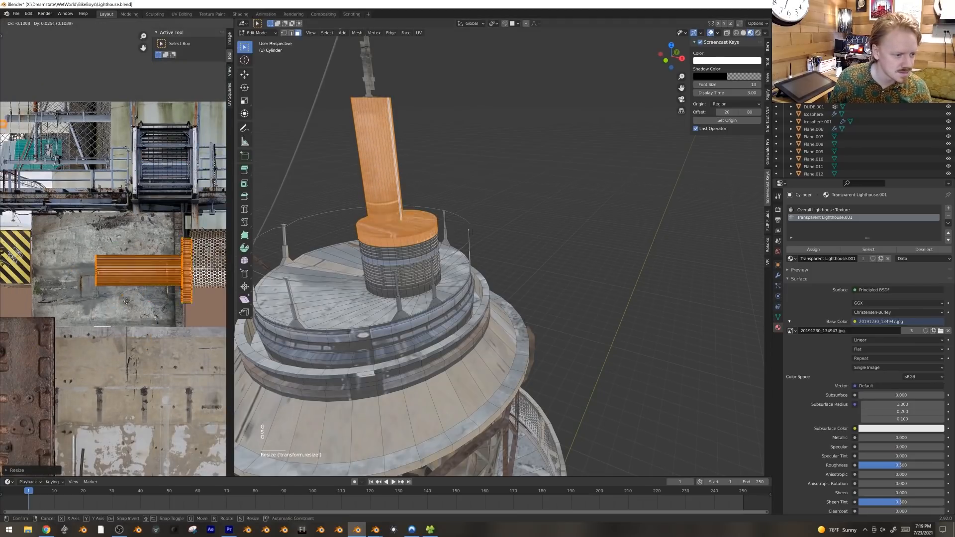
Step: Select only the narrow cylinder's side faces and unwrap them again from the front view with Cylinder Projection
key("Tab")
scroll(431, 225, "down", 1)
middle_click_drag(431, 225, 480, 196)
scroll(439, 213, "up", 2)
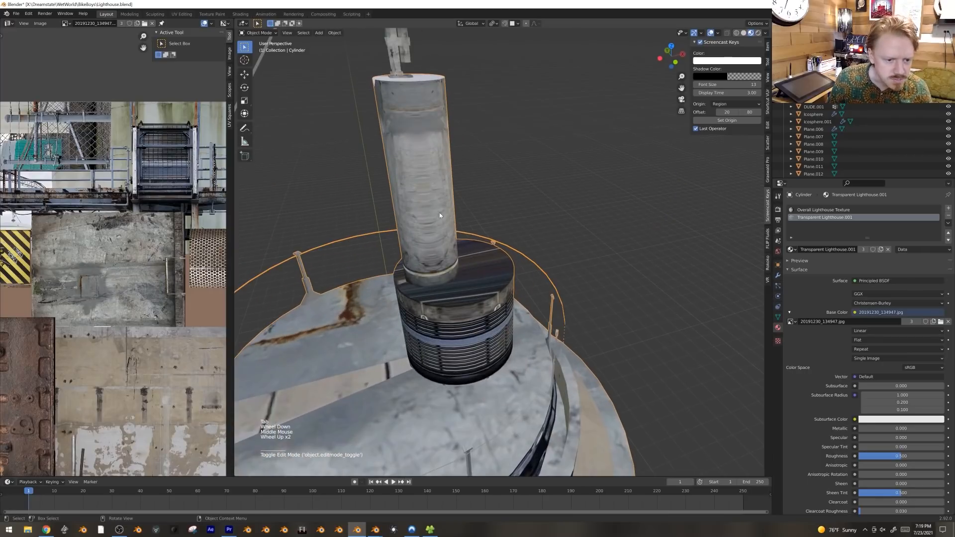
key("Tab")
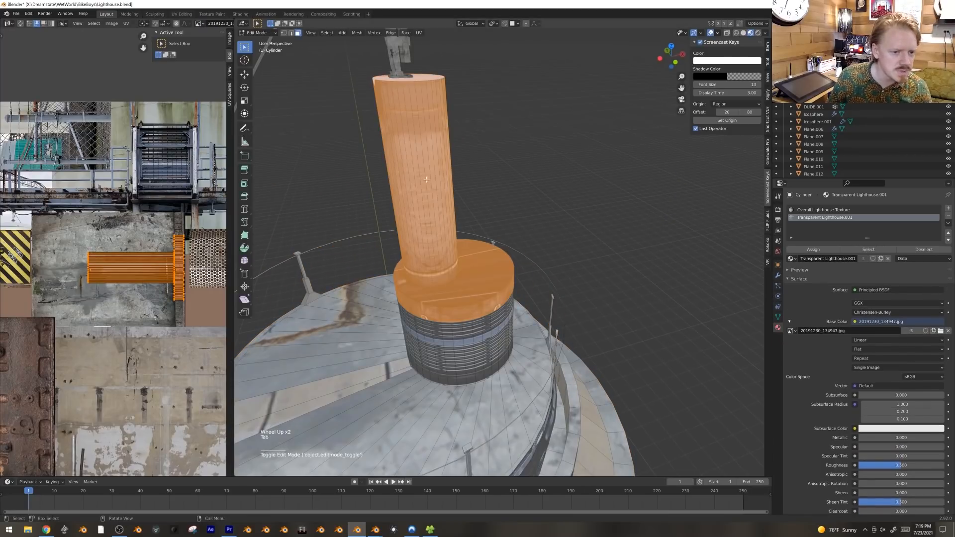
left_click(491, 196, "alt")
key("KP_1")
middle_click_drag(485, 192, 506, 281, "shift")
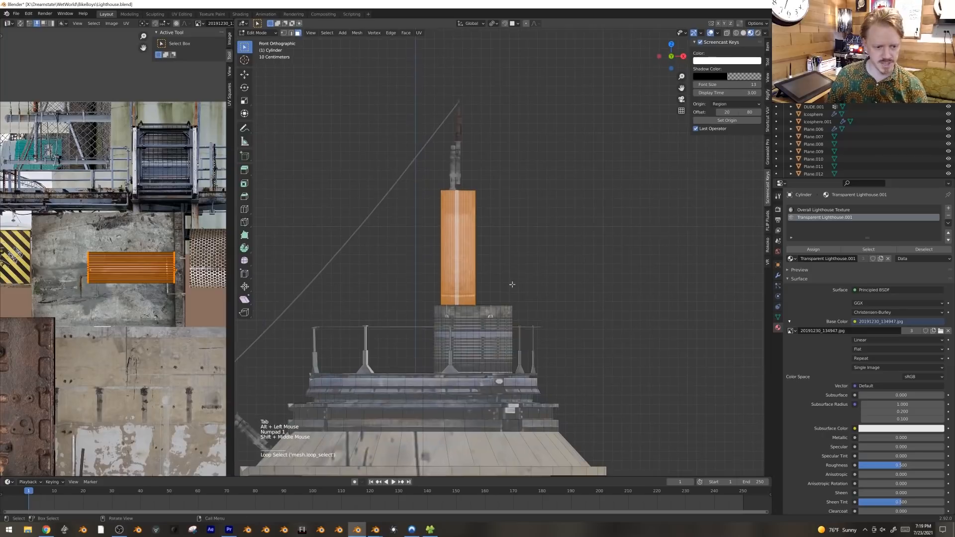
scroll(467, 224, "up", 3)
key("u")
left_click(452, 219)
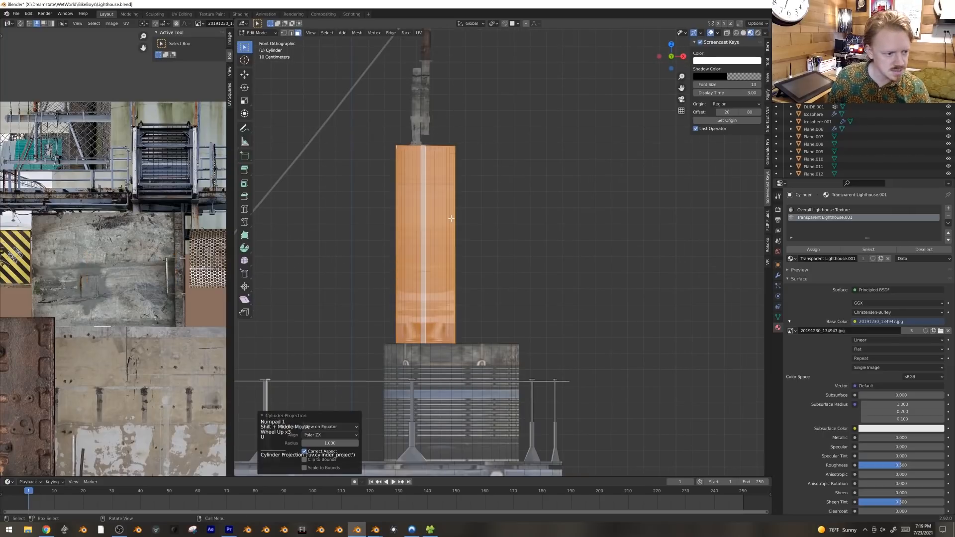
Step: Move the narrow cylinder's new UV island onto the texture image and compress it along X
scroll(124, 288, "down", 11)
key("g")
left_click(142, 309)
scroll(152, 278, "up", 9)
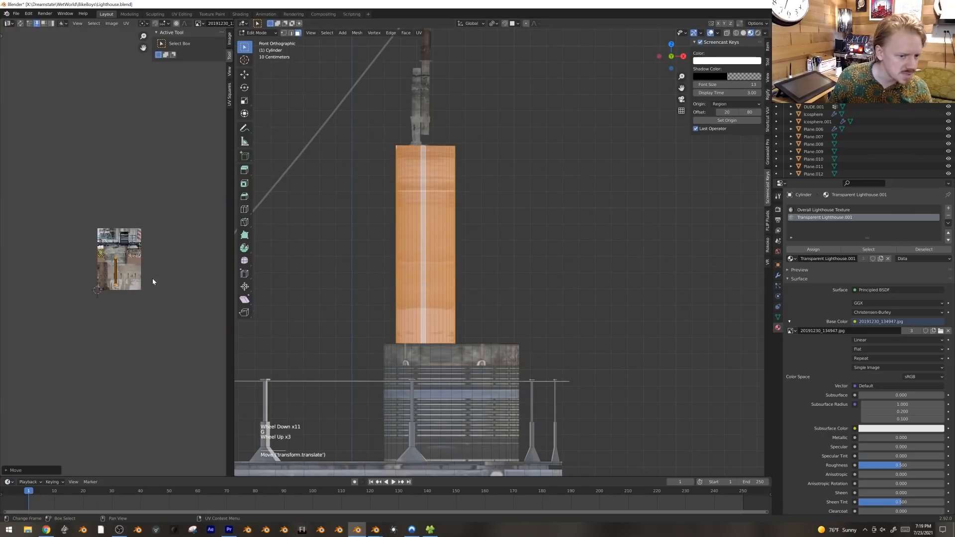
key("s")
key("x")
left_click(224, 341)
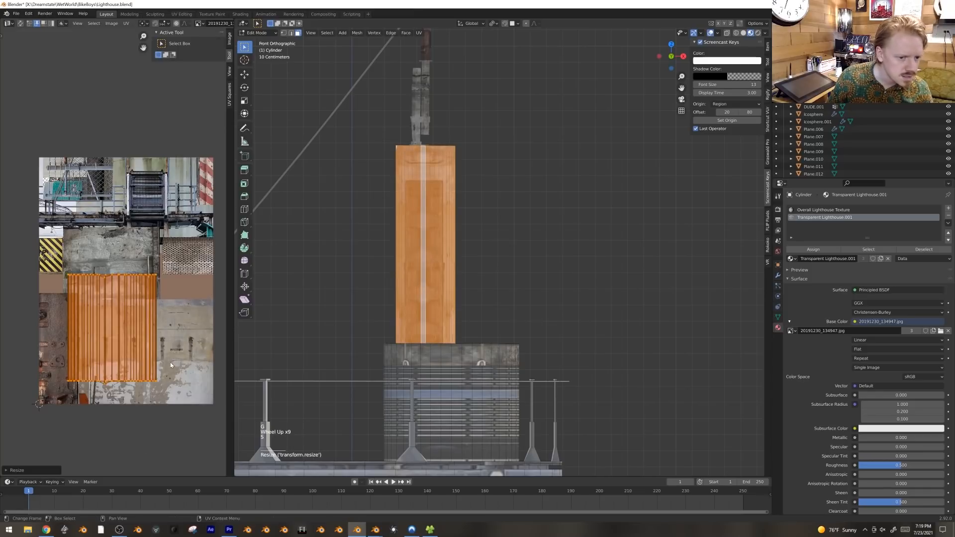
Step: Scale down and move the narrow cylinder's UV island onto the beige concrete area of the texture
key("g")
left_click(181, 341)
key("s")
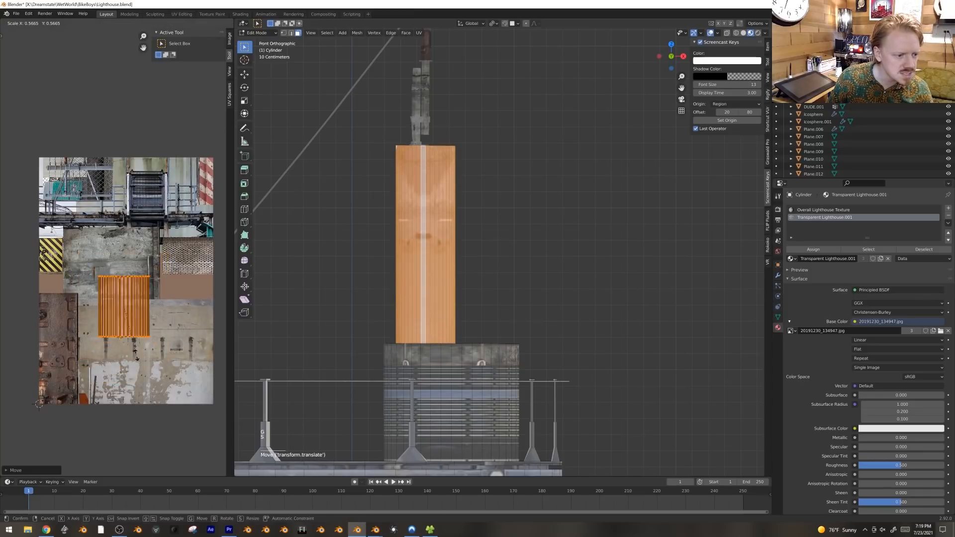
left_click(163, 293)
key("g")
left_click(169, 306)
key("s")
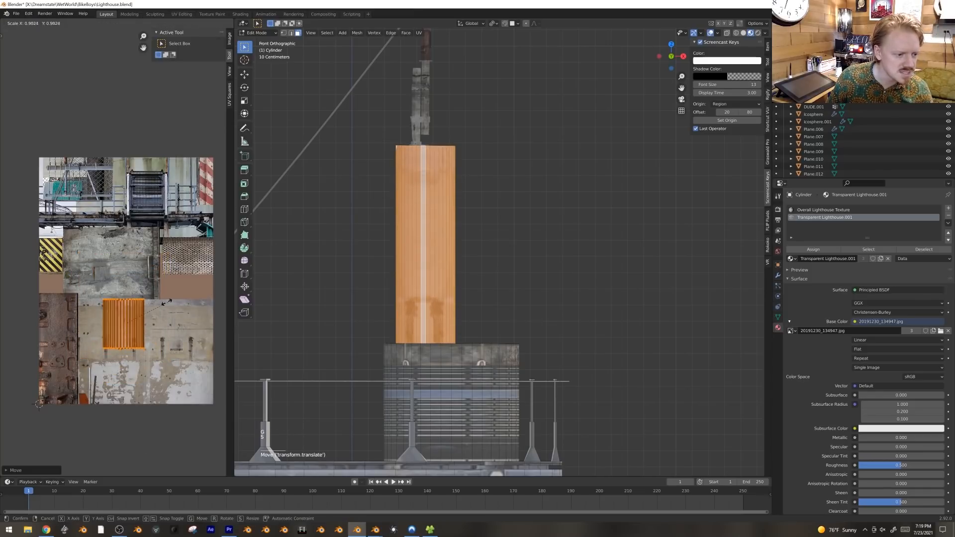
left_click(160, 310)
key("g")
left_click(161, 306)
key("Tab")
scroll(419, 275, "down", 2)
middle_click_drag(419, 275, 478, 297)
key("Tab")
key("Tab")
Step: Make a linked duplicate of the top antenna, resize it and place it on the wide cylinder beside the narrow one
left_click(569, 154)
scroll(570, 154, "down", 2)
middle_click_drag(570, 154, 500, 145, "shift")
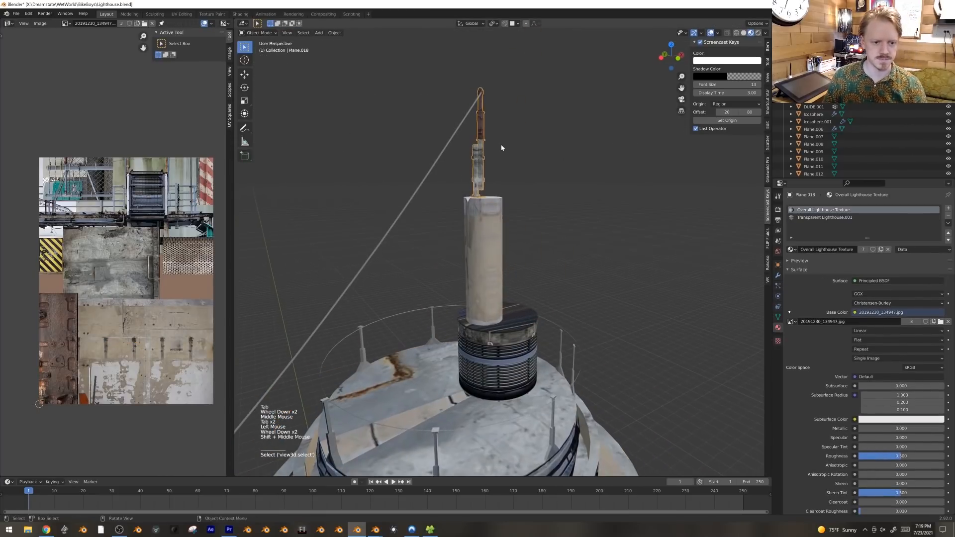
key("alt+d")
left_click(547, 263)
key("s")
left_click(555, 276)
key("g")
left_click(546, 285)
key("g")
left_click(551, 285)
Step: Unwrap the ring of faces on top of the wide cylinder and shrink and move their UVs onto the grey concrete
left_click(531, 314)
key("Tab")
key("3")
left_click(527, 314)
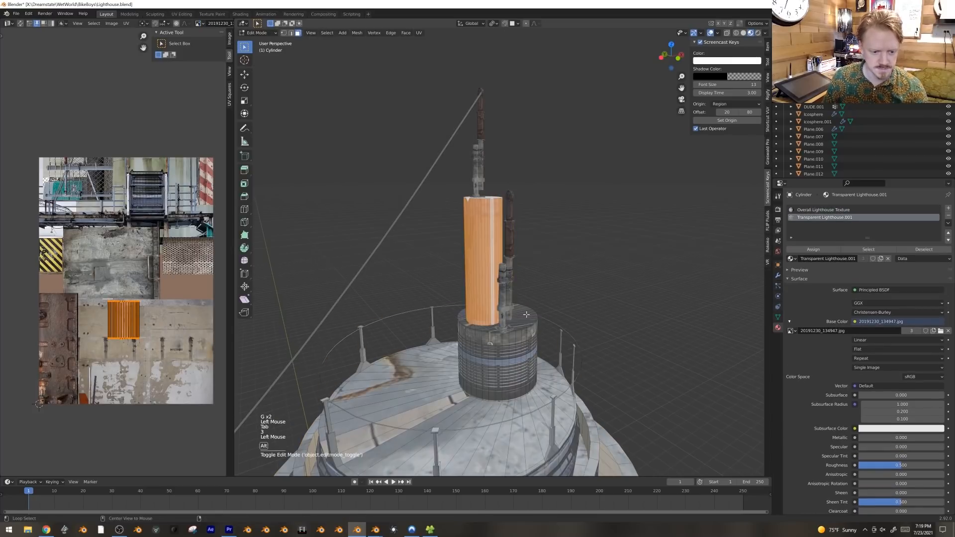
left_click(519, 318, "alt")
key("u")
left_click(513, 269)
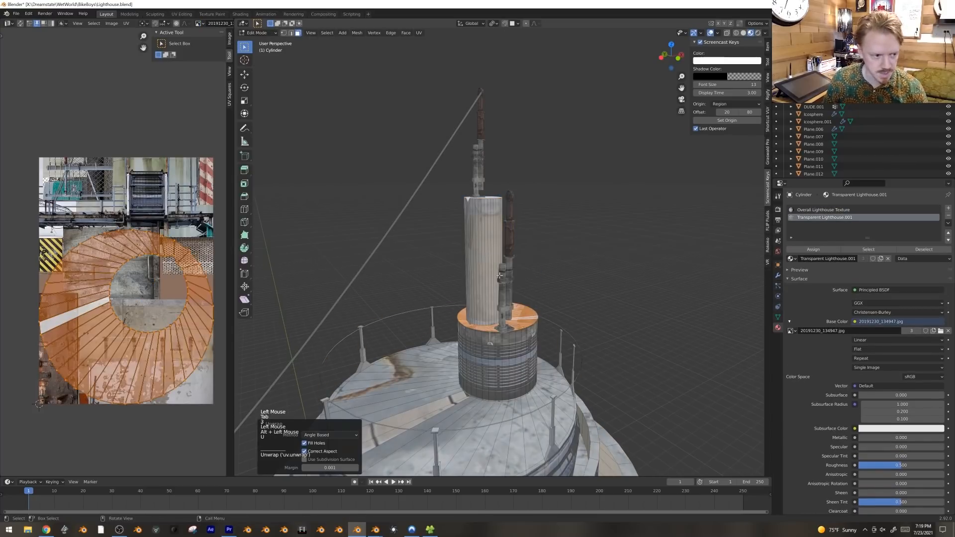
key("s")
key("g")
key("s")
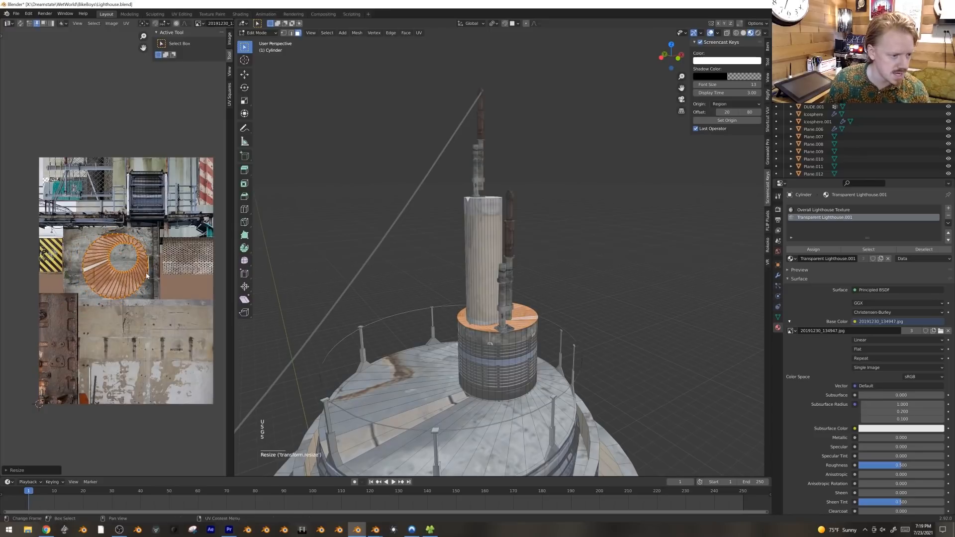
key("g")
left_click(142, 273)
key("Tab")
Step: Add a cube in front view and move it into the empty space beside the lighthouse
scroll(497, 289, "down", 3)
key("alt+a")
middle_click_drag(547, 301, 581, 242)
scroll(502, 285, "down", 3)
scroll(578, 293, "down", 2)
scroll(580, 290, "down", 2)
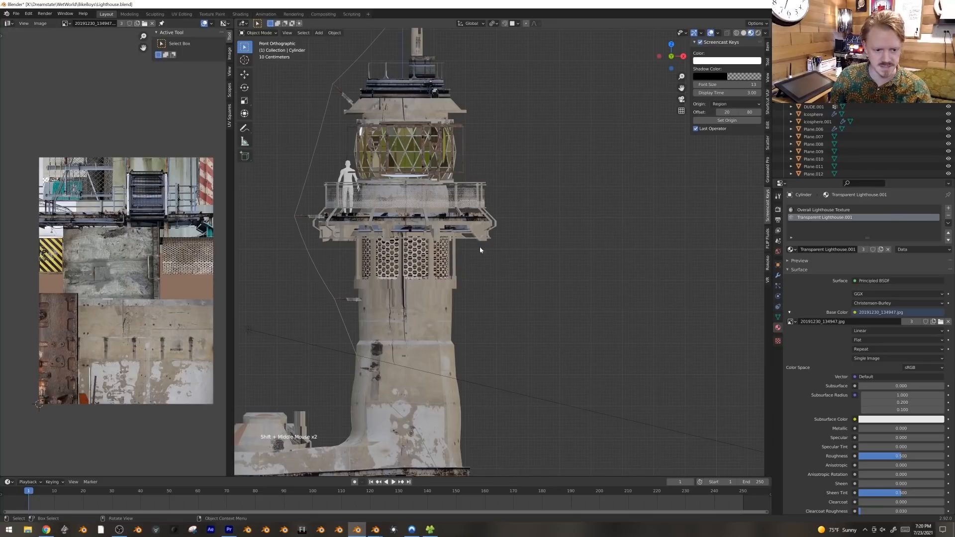
key("shift+a")
mouse_move(585, 236)
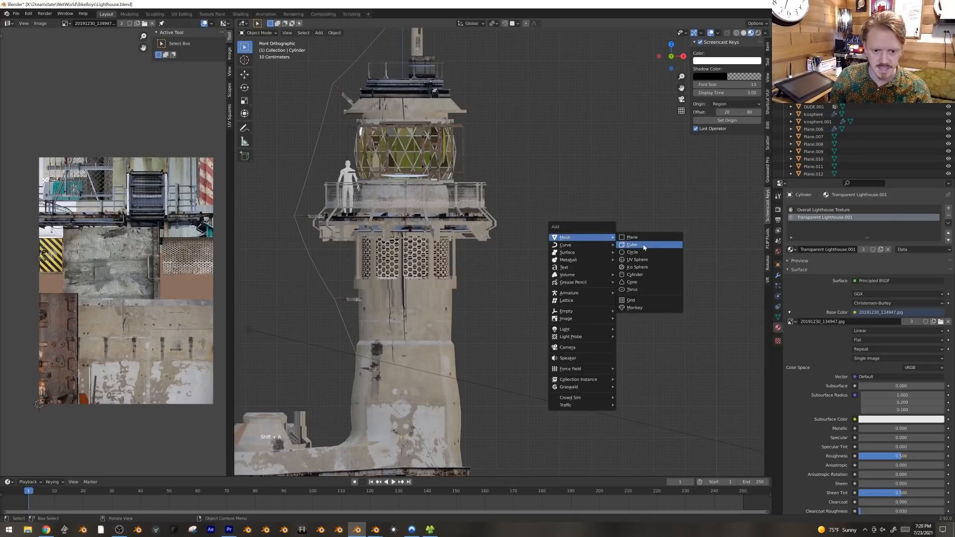
left_click(639, 245)
middle_click_drag(635, 259, 524, 262, "shift")
scroll(524, 262, "down", 3)
scroll(524, 262, "down", 1)
key("g")
left_click(592, 149)
Step: Flatten the cube by scaling its mesh along Y to about 0.47
key("Tab")
scroll(607, 234, "up", 3)
middle_click_drag(607, 234, 567, 268)
key("s")
key("y")
left_click(626, 251)
Step: Raise the cube's top face along Z and narrow it along X to about 0.70
key("3")
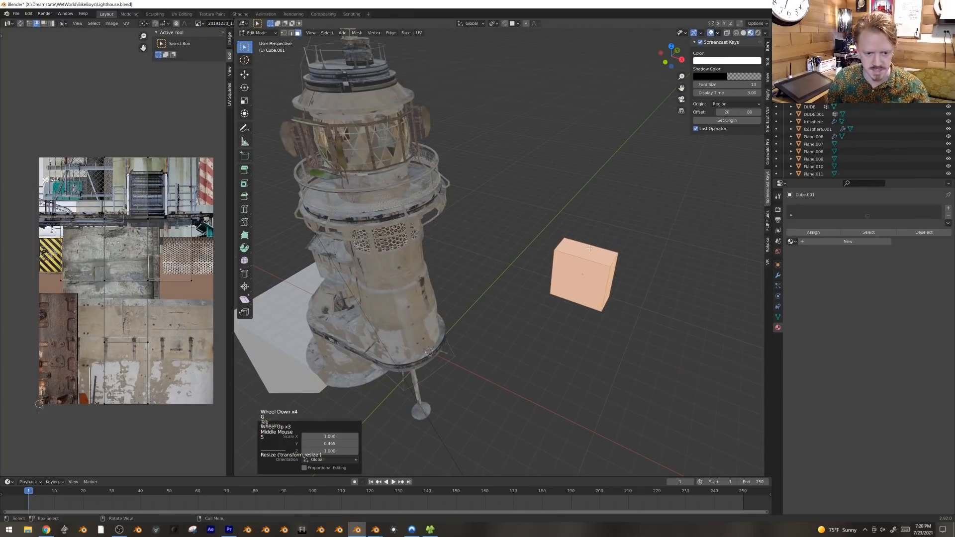
left_click(593, 253)
key("g")
key("z")
left_click(632, 240)
key("s")
key("x")
left_click(624, 234)
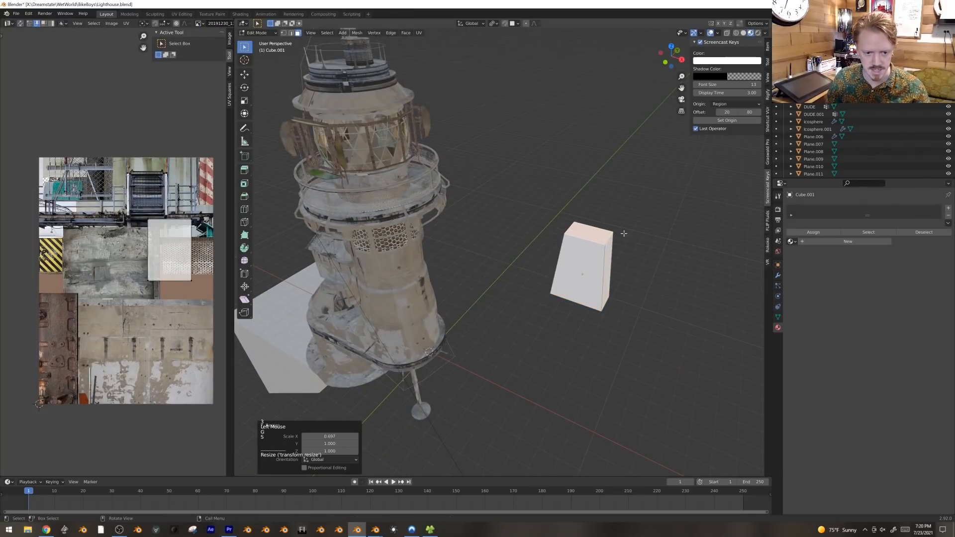
Step: Select the ring of edges running through the block's thickness and bevel them with 3 segments to round the corners
key("2")
left_click(610, 248, "ctrl+alt")
key("ctrl+b")
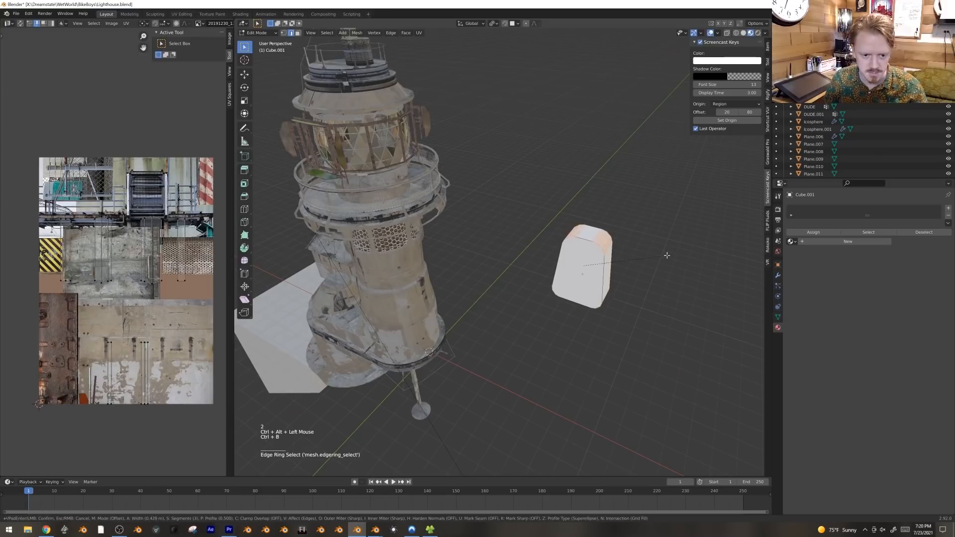
left_click(617, 243)
Step: Bevel a centre loop around the block's rim into a band and extrude it inward along its normals as a groove
left_click(598, 237)
right_click(598, 237)
middle_click_drag(669, 259, 625, 266)
scroll(625, 266, "up", 3)
key("ctrl+b")
left_click(669, 269)
key("alt+e")
left_click(677, 271)
Step: Inset the block's two large flat faces and extrude the inset faces inward along their normals
left_click(540, 345)
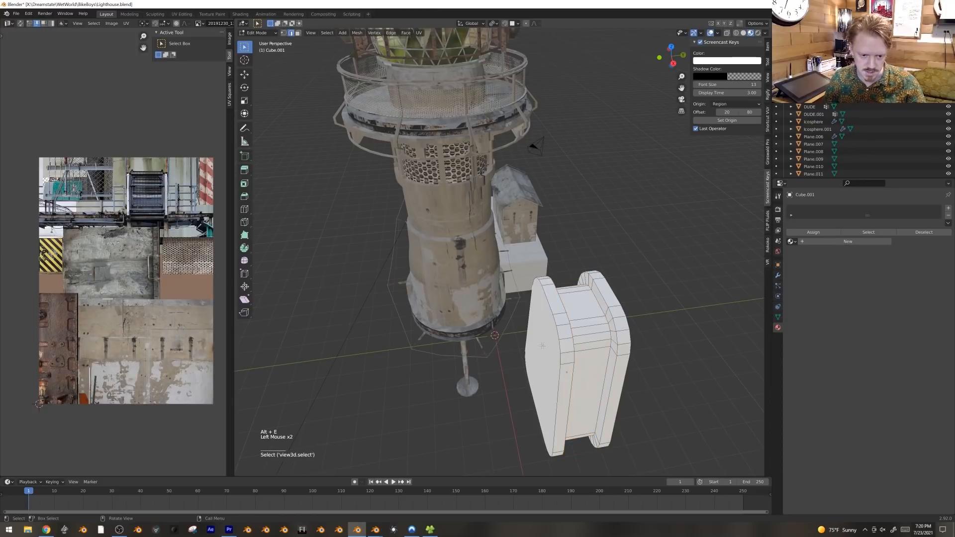
key("3")
left_click(553, 345)
middle_click_drag(553, 346, 468, 318)
left_click(398, 294, "shift")
middle_click_drag(409, 288, 463, 284, "shift")
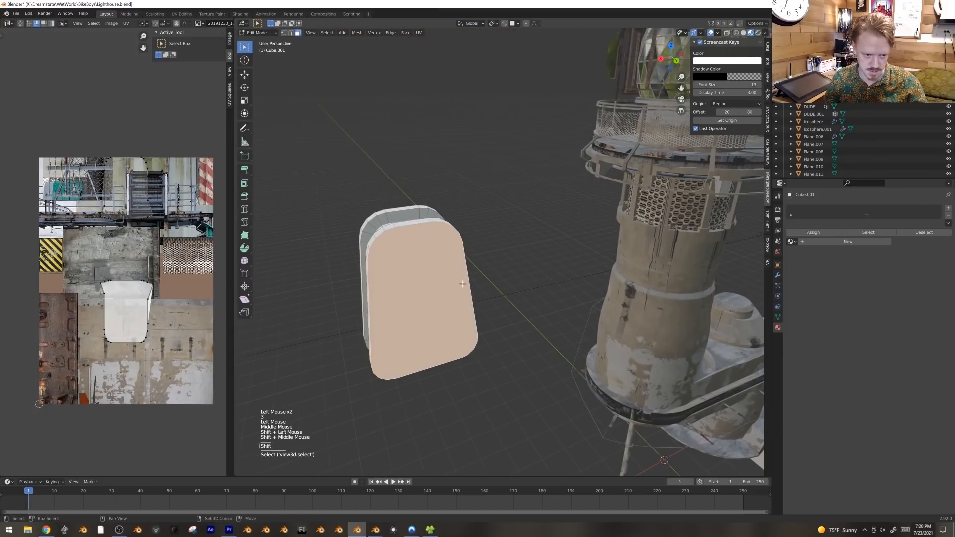
key("i")
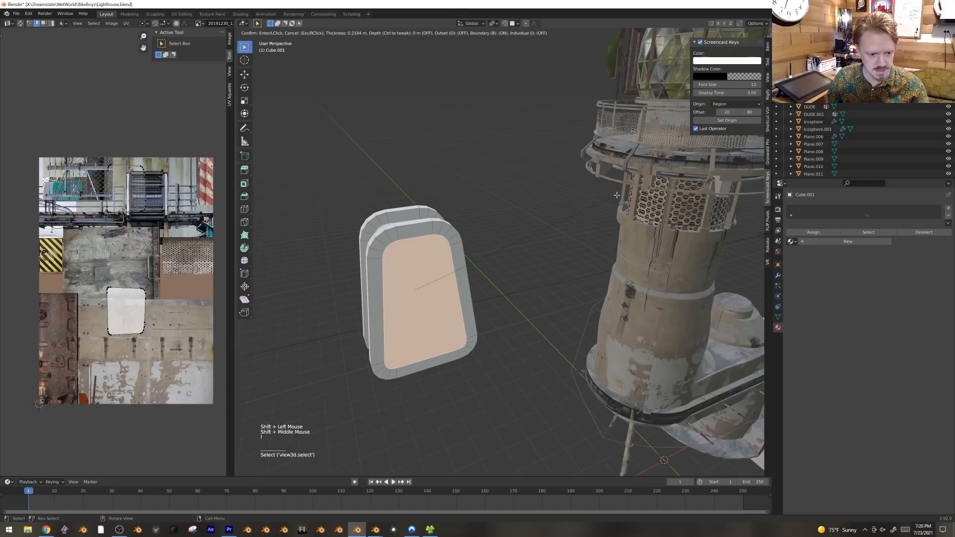
left_click(626, 192)
right_click(625, 192)
left_click(625, 193)
key("alt+e")
left_click(600, 195)
left_click(599, 204)
Step: Snap the 3D cursor to the selected faces, then add a 12-vertex cylinder there and rotate it 90° about X
middle_click_drag(599, 204, 486, 249)
key("shift+s")
left_click(473, 292)
key("shift+a")
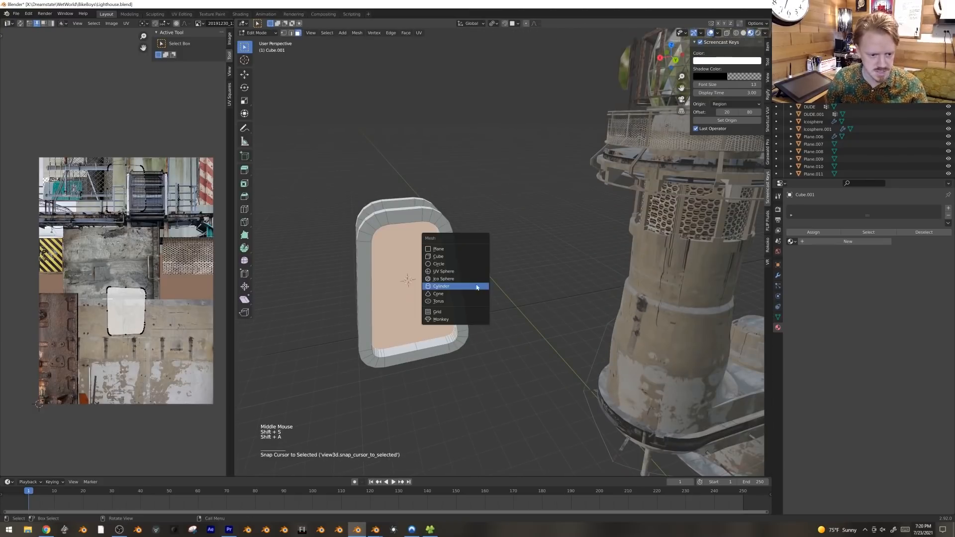
left_click(470, 289)
type("12")
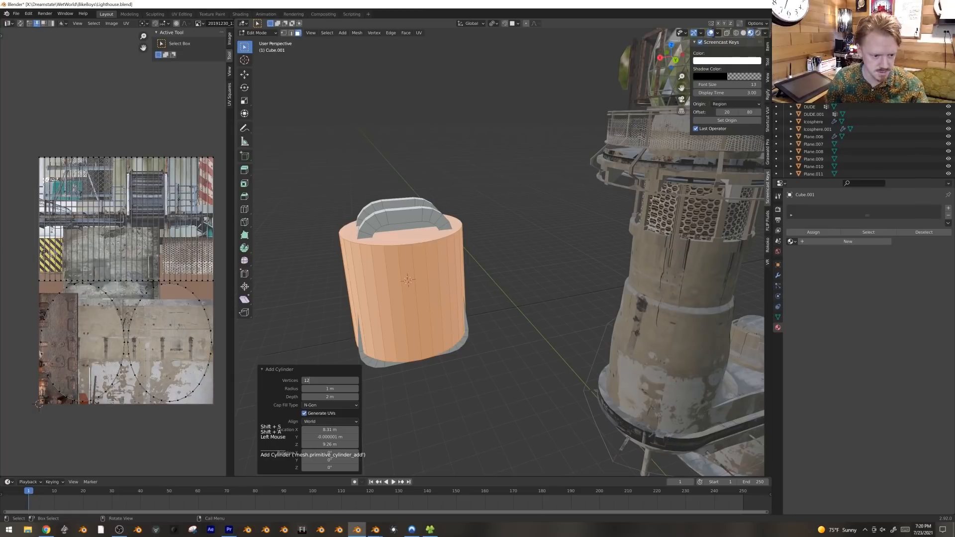
key("Return")
type("rx")
type("90")
key("Return")
Step: Shrink the new cylinder and move it along Z to the upper part of the recessed face
key("g")
key("z")
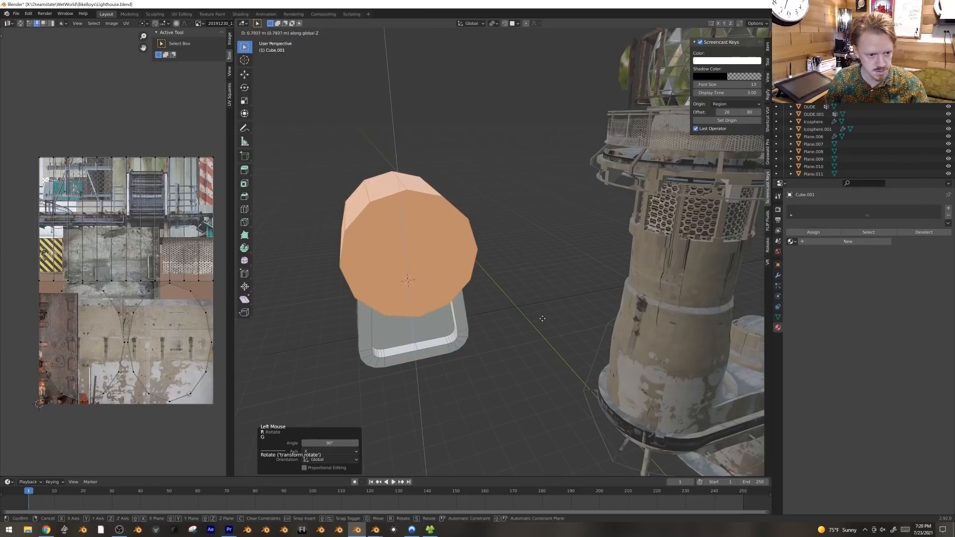
left_click(541, 319)
key("s")
left_click(450, 280)
key("g")
key("z")
left_click(446, 283)
Step: Stretch the cylinder along X and duplicate it onto the lower part of the recess
key("s")
key("x")
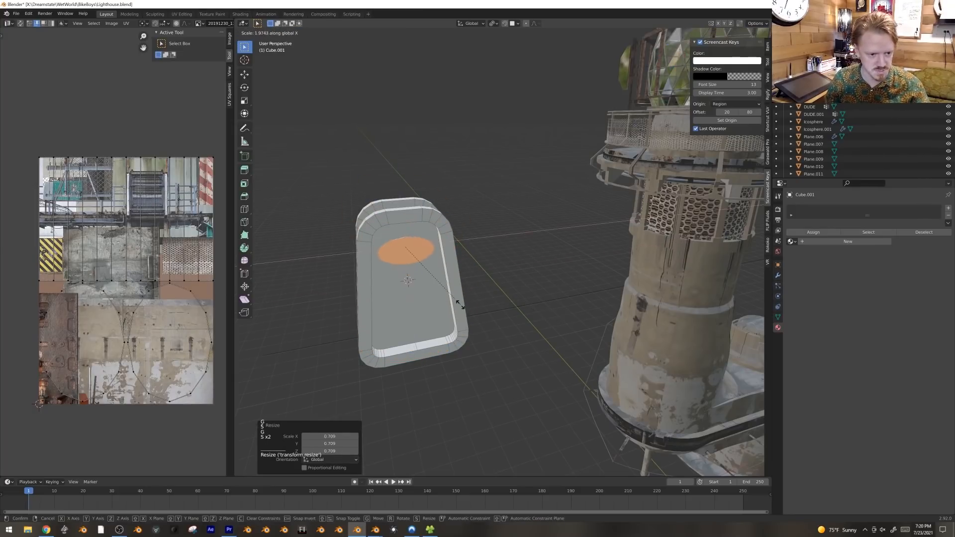
left_click(471, 318)
key("shift+d")
left_click(487, 364)
Step: Link the lighthouse's materials to the new rounded block
key("Tab")
middle_click_drag(487, 364, 531, 309)
key("Tab")
key("Tab")
left_click(401, 337, "shift")
key("ctrl+l")
left_click(402, 338)
key("Tab")
Step: Unwrap all faces of the rounded block and scale and move their UVs onto the rusty metal
key("a")
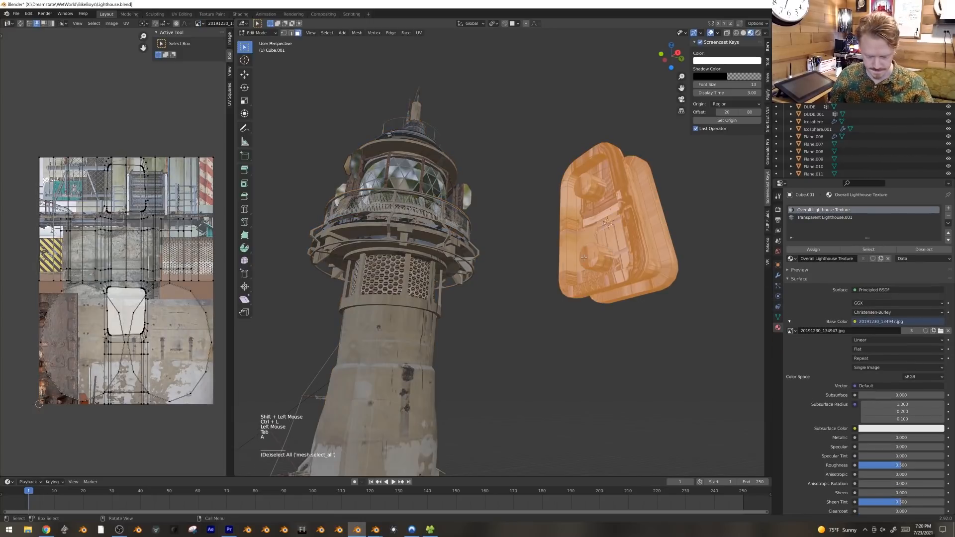
key("u")
left_click(581, 293)
key("a")
key("s")
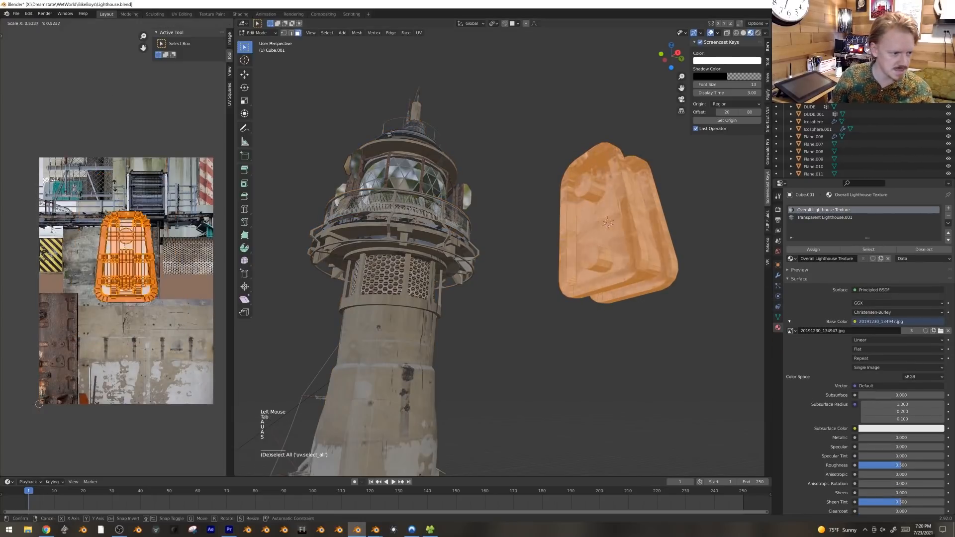
left_click(115, 230)
key("g")
key("s")
left_click(49, 304)
key("Tab")
scroll(603, 271, "down", 4)
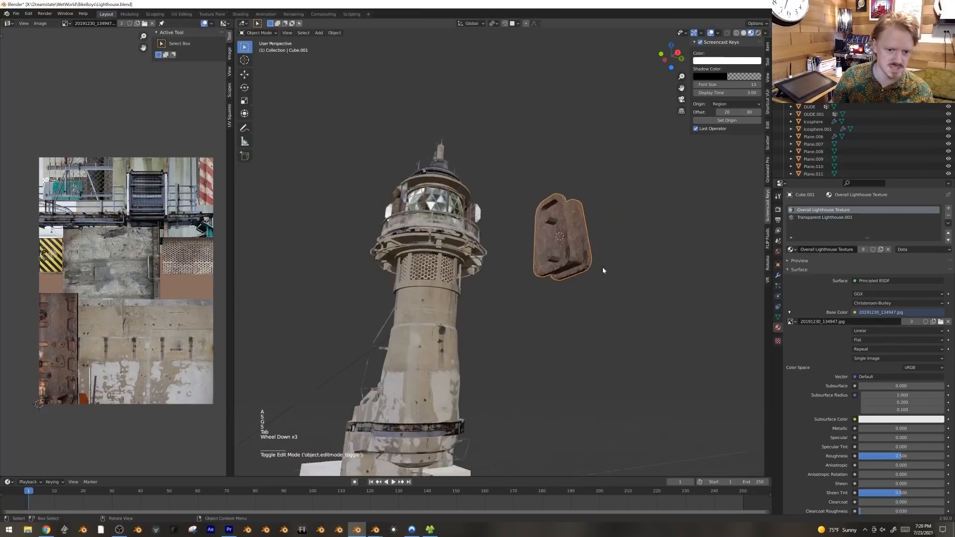
Step: Rescale the block's UV island and reposition it within the rusty metal area of the texture
key("Tab")
scroll(114, 269, "up", 3)
key("s")
left_click(47, 246)
middle_click_drag(10, 373, 133, 209, "shift")
scroll(125, 276, "up", 3)
key("g")
left_click(127, 314)
key("Tab")
Step: Shift the block's UVs so they cover the triangular bolted plate in the rusty metal
middle_click_drag(598, 261, 609, 280)
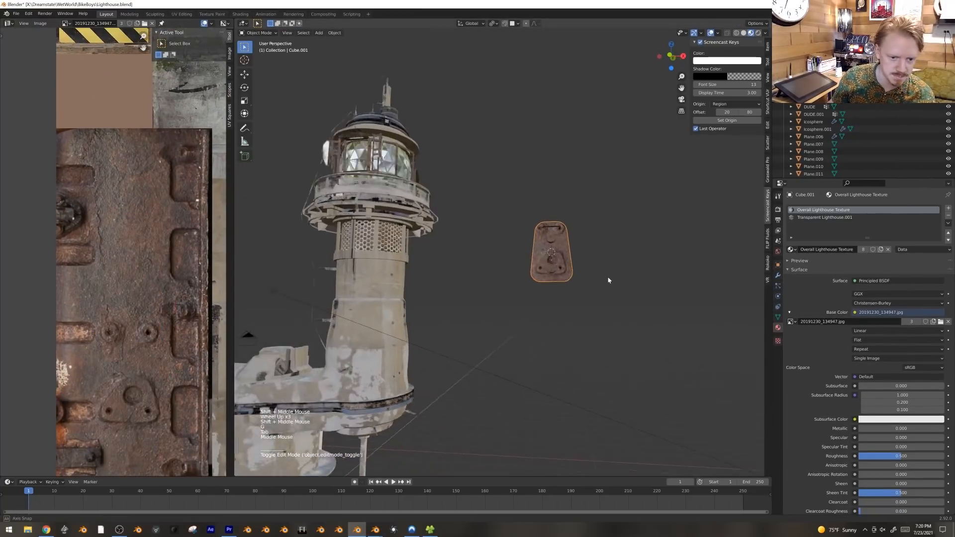
scroll(608, 279, "up", 3)
key("Tab")
key("g")
left_click(117, 281)
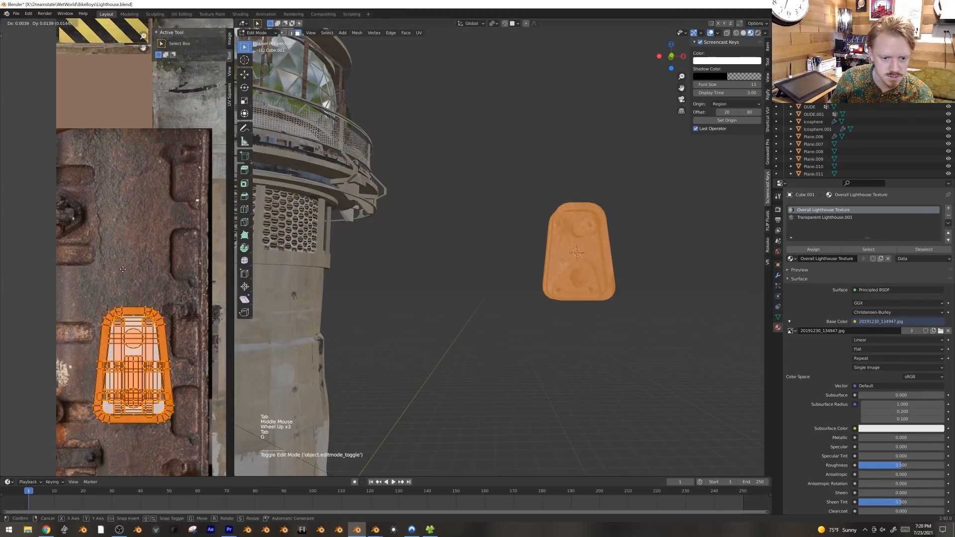
key("Tab")
Step: Duplicate the whole rusty block, turn the copy upside down and move it straight down along Z below the original
scroll(565, 294, "down", 3)
middle_click_drag(565, 294, 536, 302)
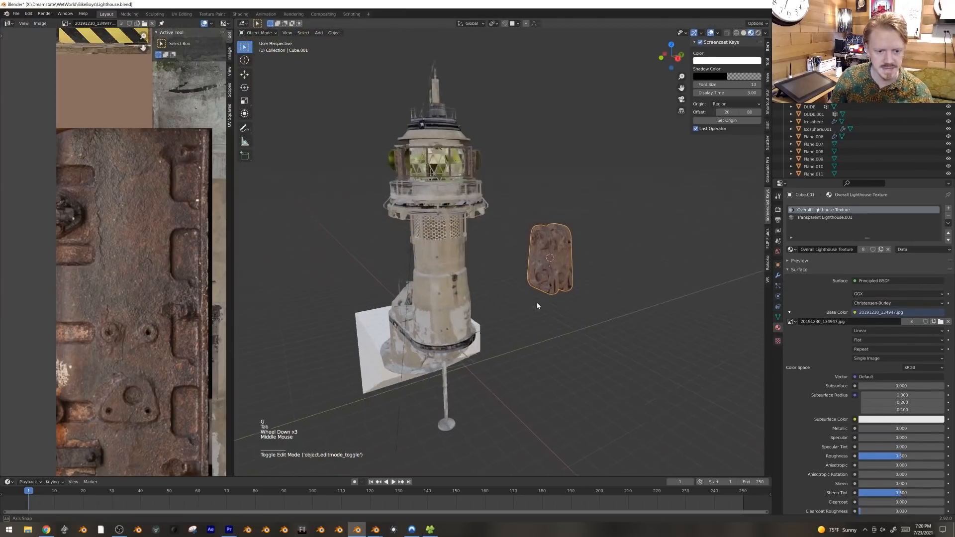
scroll(584, 289, "up", 1)
key("KP_1")
key("Tab")
key("a")
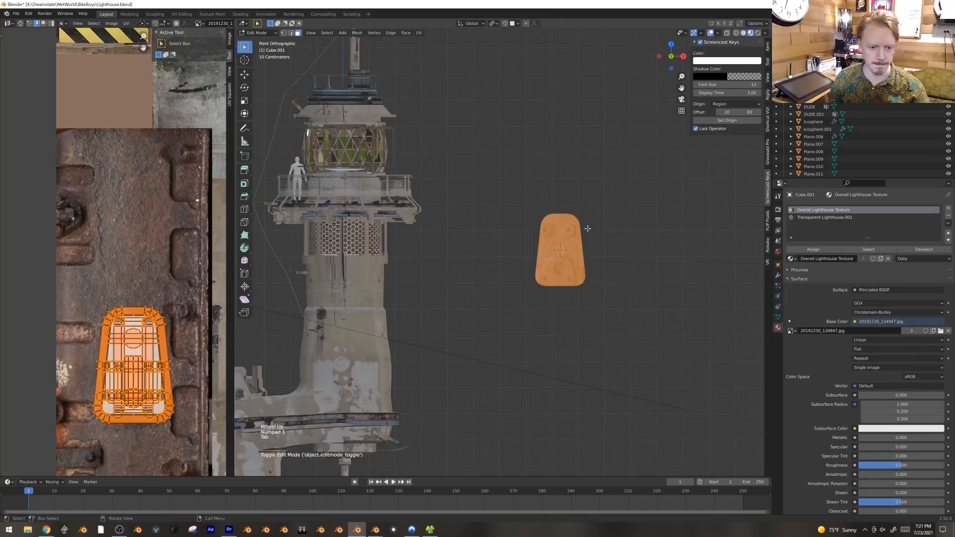
middle_click_drag(534, 223, 518, 155, "shift")
key("shift+d")
key("r")
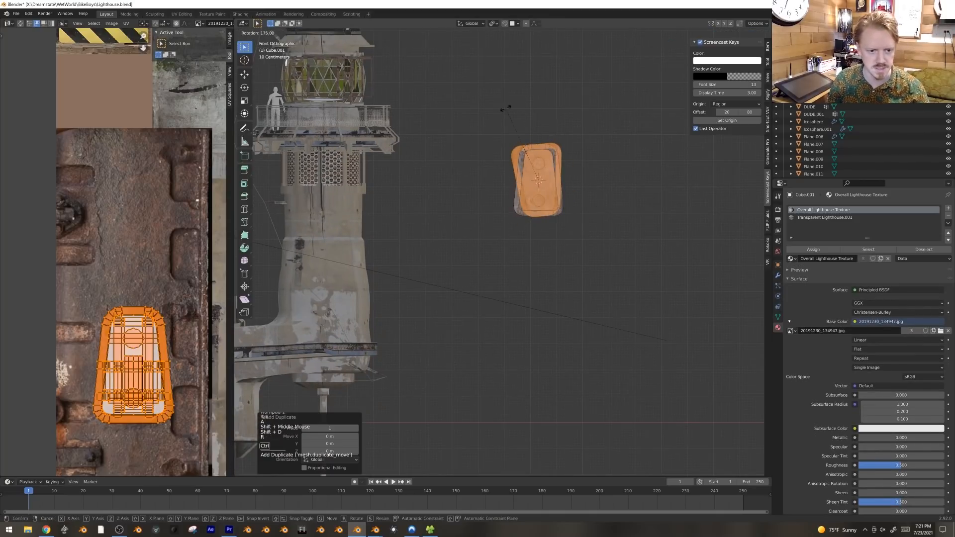
left_click(513, 106, "ctrl")
key("g")
key("z")
left_click(478, 343)
Step: Add a cube to the mesh, scale it into a flat plate and place it above the upper block
middle_click_drag(547, 156, 534, 224, "shift")
key("shift+a")
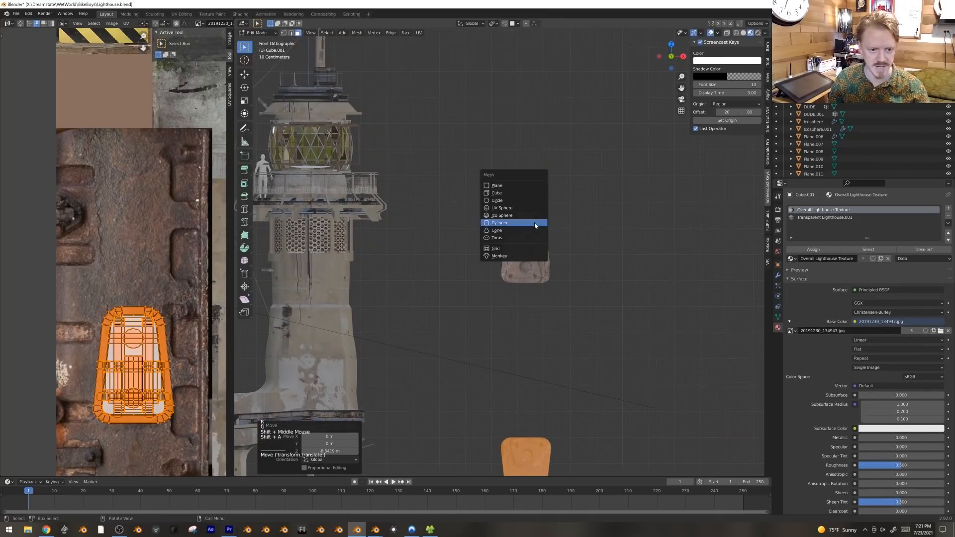
key("shift+a")
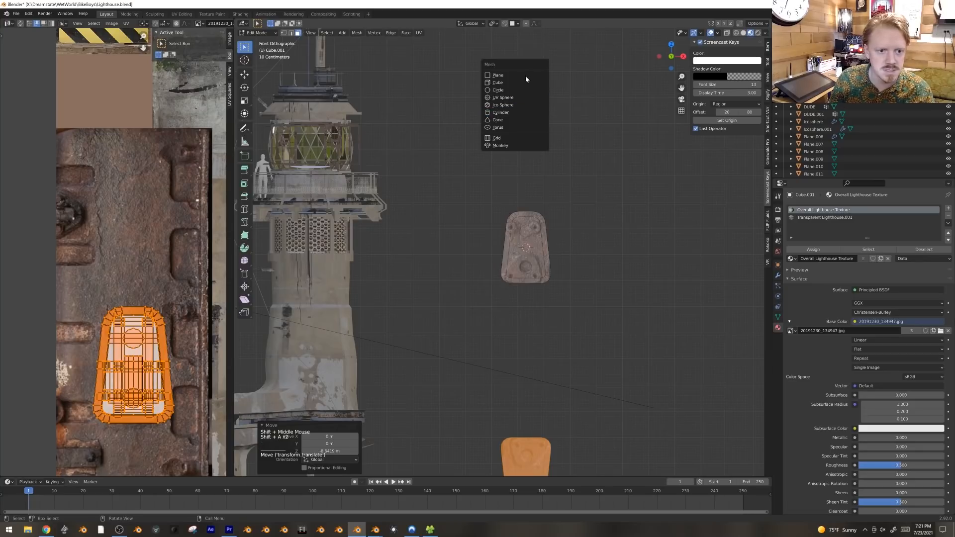
left_click(523, 82)
key("s")
left_click(640, 313)
key("s")
key("z")
left_click(552, 262)
key("s")
left_click(605, 293)
key("g")
left_click(588, 187)
Step: Bevel the plate's vertical corner edges to give it an octagonal outline
middle_click_drag(588, 188, 542, 154)
key("2")
left_click(541, 151, "ctrl+alt")
left_click(541, 152, "ctrl+alt")
key("ctrl+b")
key("3")
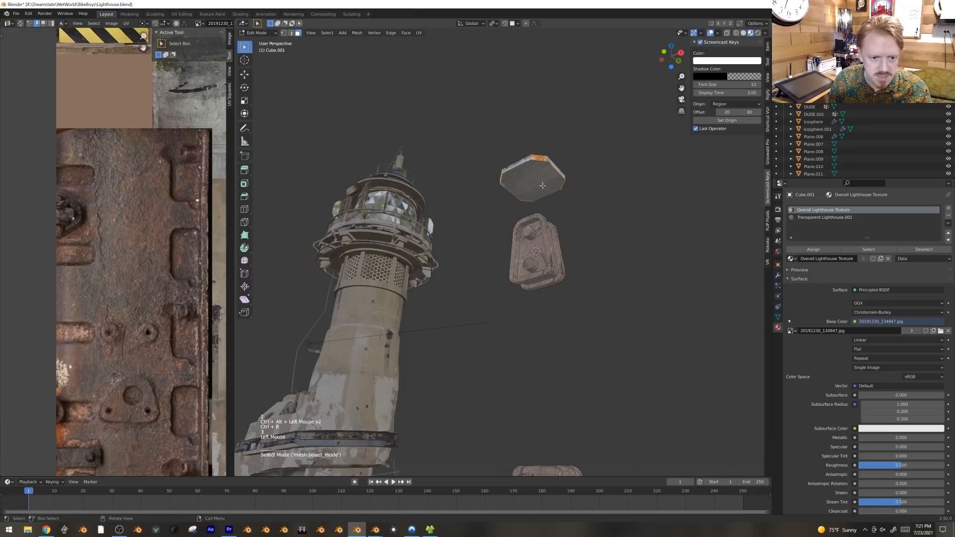
Step: Inset the plate's underside face and extrude it downward into two stepped tiers, scaling the second one narrower
left_click(535, 176)
middle_click_drag(562, 194, 594, 215, "shift")
scroll(634, 219, "up", 2)
key("i")
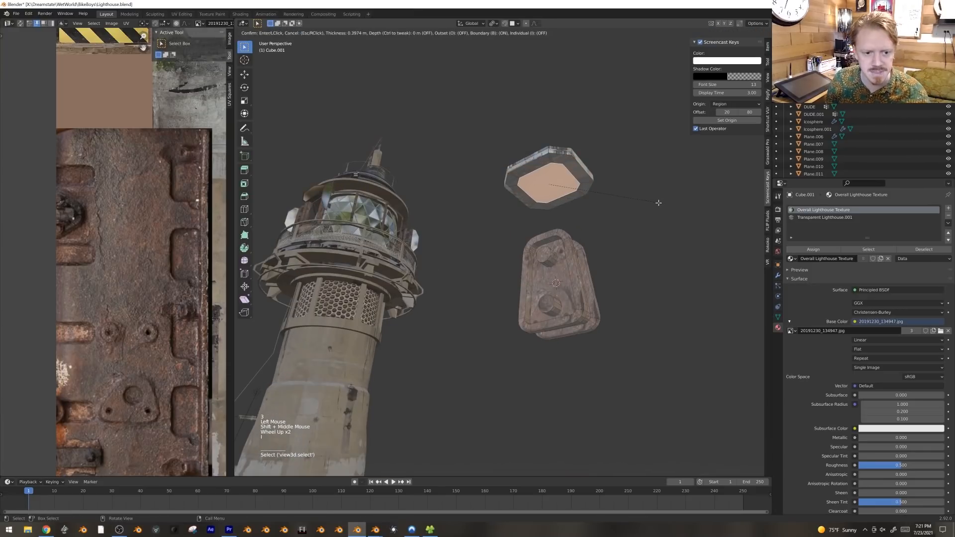
key("e")
key("e")
key("s")
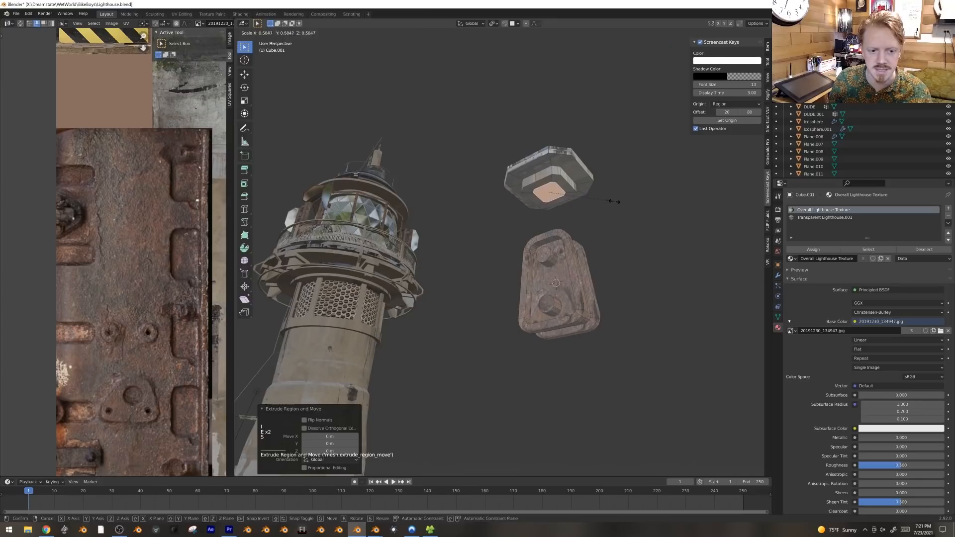
left_click(614, 201)
key("e")
left_click(618, 211)
Step: Duplicate the lowest tier face just below the mount, subdivide it and round it with To Sphere at factor 1
key("shift+d")
left_click(617, 221)
scroll(617, 221, "up", 3)
middle_click_drag(617, 221, 563, 233, "shift")
scroll(563, 232, "up", 2)
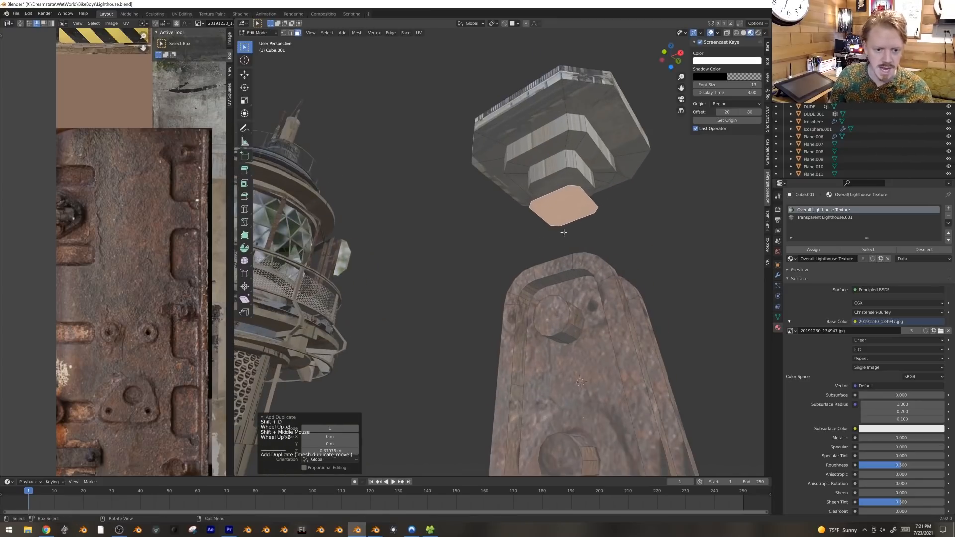
right_click(565, 203)
left_click(565, 204)
key("shift+alt+s")
key("1")
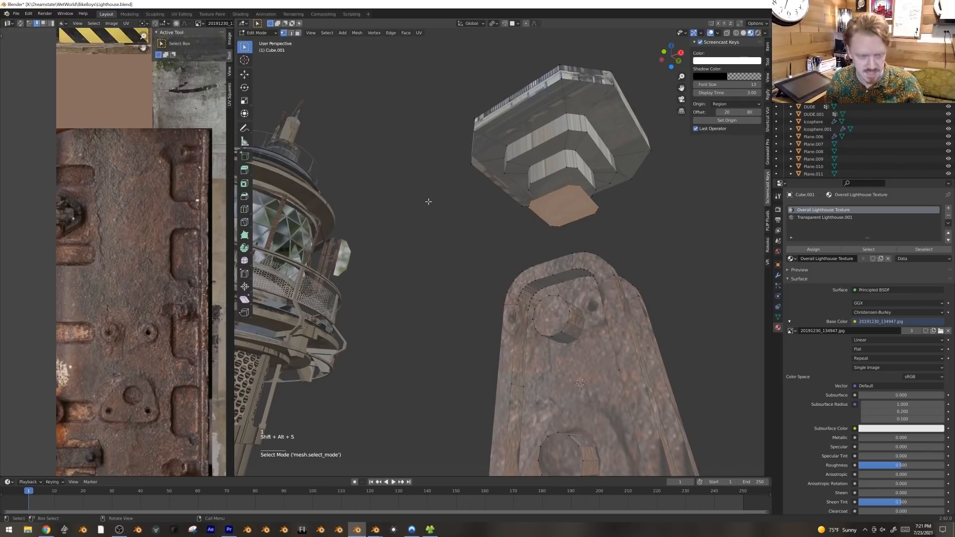
key("shift+alt+s")
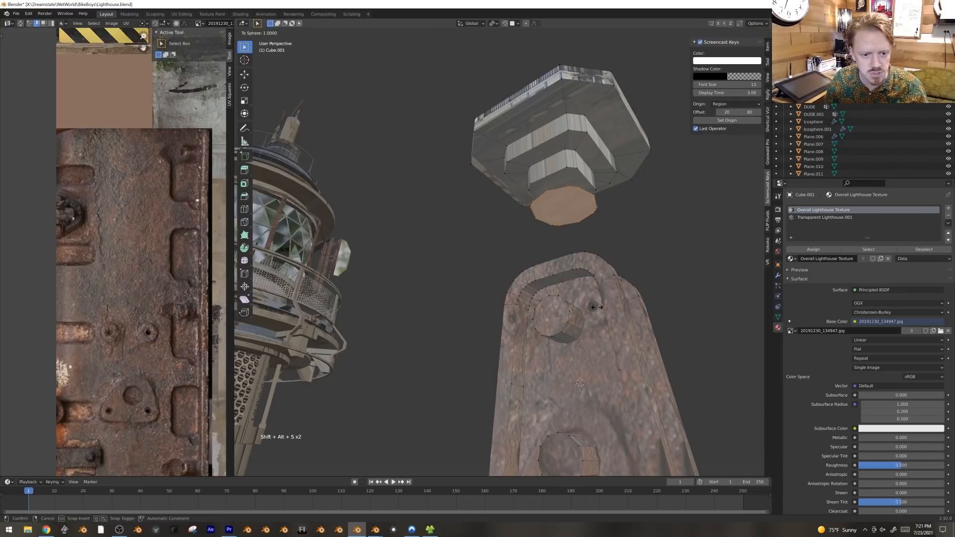
left_click(584, 306)
Step: Inset the rounded face, delete its inner face and extrude the remaining band into a thick ring
key("i")
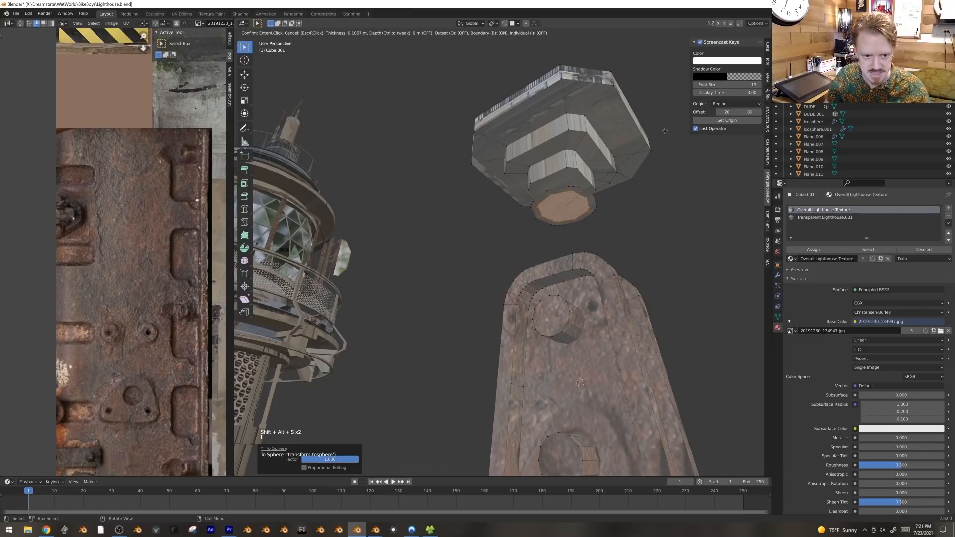
left_click(662, 135)
key("x")
left_click(656, 149)
key("ctrl+l")
key("e")
left_click(647, 189)
Step: Rotate the ring 90 degrees about Y to stand upright, scale it and move it along Z against the mount's underside
key("ctrl+l")
key("r")
key("x")
right_click(634, 166)
key("r")
key("y")
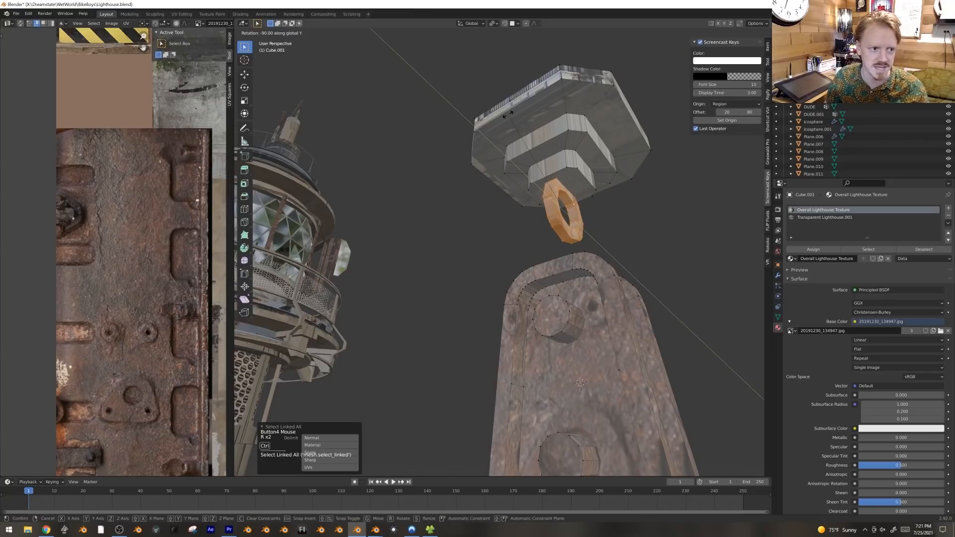
left_click(507, 114)
key("s")
left_click(632, 205)
key("g")
key("z")
left_click(633, 212)
Step: Select the linked geometry of the ring and the stepped mount and unwrap both with Cube Projection
key("Tab")
middle_click_drag(634, 214, 602, 179)
key("Tab")
key("ctrl+l")
left_click(559, 149, "shift")
key("ctrl+l")
key("u")
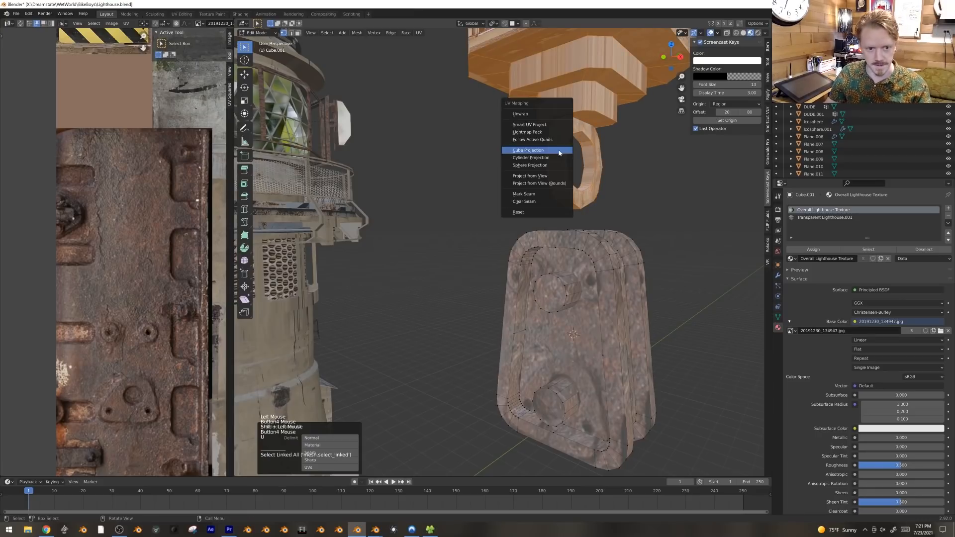
left_click(531, 158)
Step: Scale down the UVs of the mount and ring and move them onto the rusty metal area of the texture
scroll(149, 249, "down", 5)
key("a")
key("s")
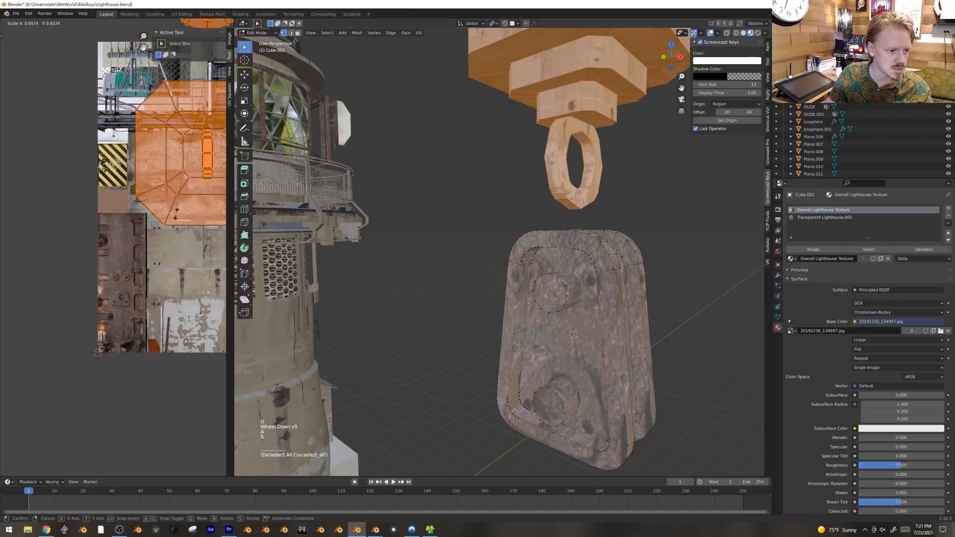
key("g")
left_click(125, 289)
key("Tab")
scroll(566, 284, "down", 3)
key("Tab")
left_click(565, 282)
key("Tab")
key("Tab")
left_click(562, 271)
key("ctrl+l")
key("g")
key("z")
left_click(590, 303)
key("ctrl+z")
Step: Select the entire upper block including its bolts and move it down along Z, away from the ring
key("b")
key("g")
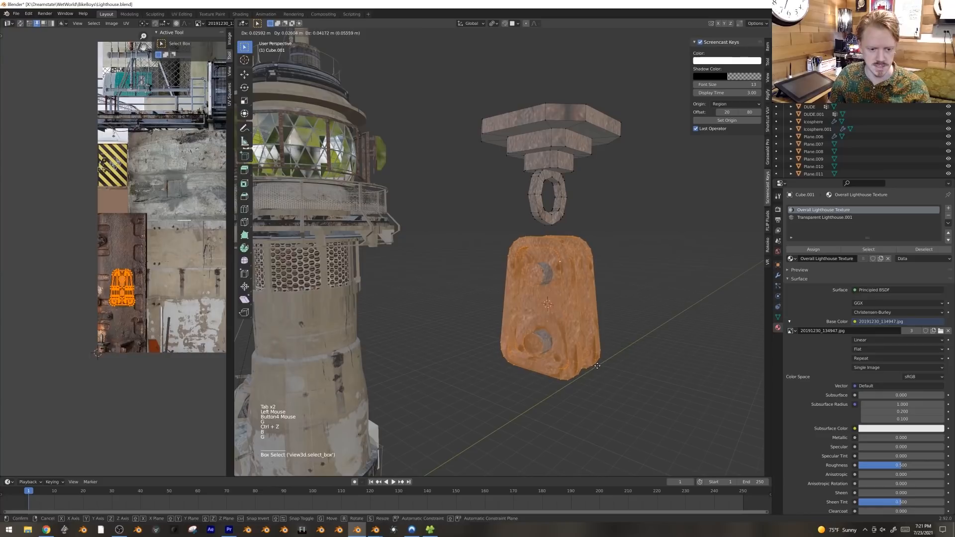
right_click(596, 368)
key("ctrl+l")
key("g")
key("z")
left_click(610, 397)
key("KP_1")
key("KP_0")
key("KP_1")
scroll(568, 391, "down", 5)
middle_click_drag(578, 321, 620, 268, "shift")
key("shift+d")
right_click(603, 221)
key("x")
left_click(603, 221)
Step: Duplicate the mount's ring below the lower block, turn the copy about Z to face the front and reposition it
scroll(602, 221, "up", 1)
key("b")
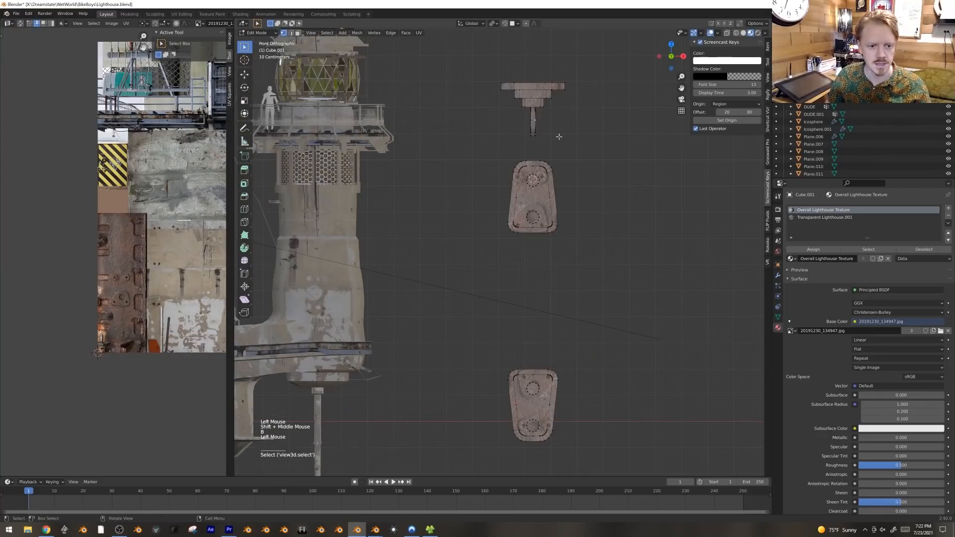
left_click_drag(558, 139, 512, 118)
middle_click_drag(590, 178, 590, 111, "shift")
key("shift+d")
left_click(592, 457)
middle_click_drag(631, 405, 630, 270, "shift")
key("r")
key("z")
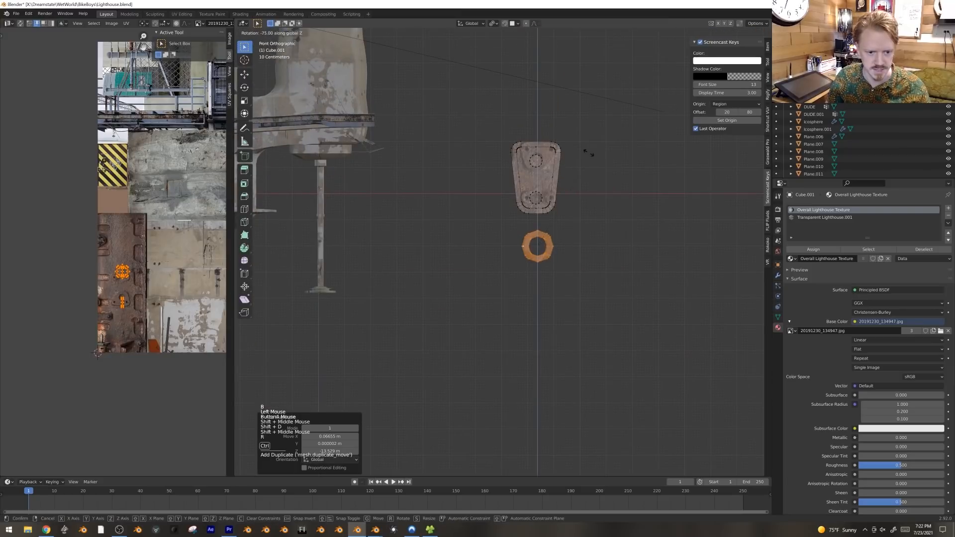
left_click(557, 160, "ctrl")
key("g")
left_click(560, 230)
Step: Duplicate the front-facing ring straight down along Z to place a second ring below it
key("shift+d")
key("z")
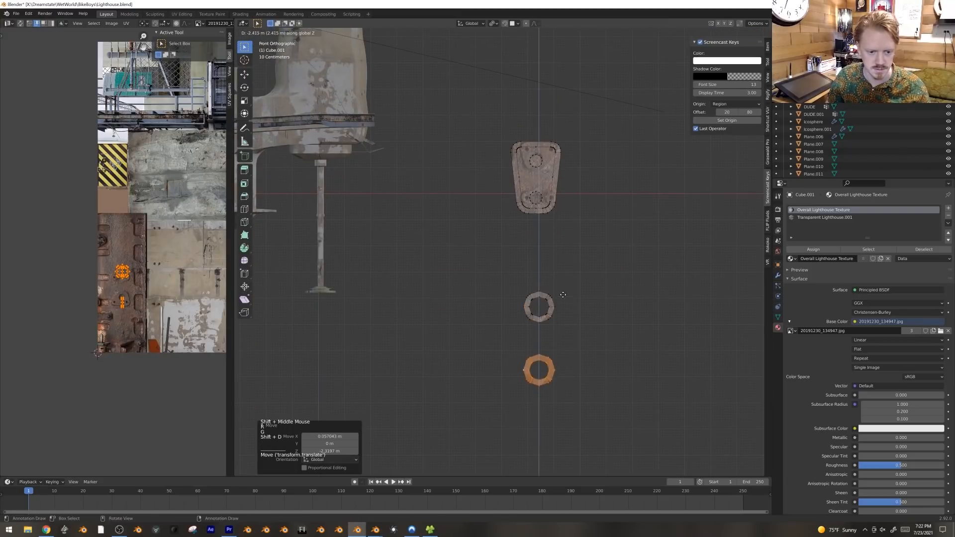
left_click(563, 277)
scroll(558, 245, "down", 3)
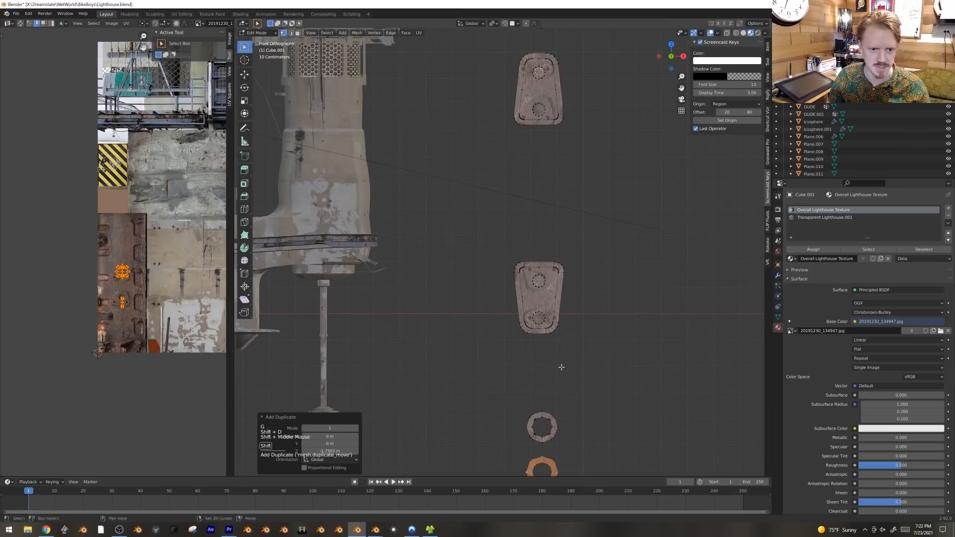
Step: Add a Bezier circle, rotate it 90 degrees about X, scale it and move it down onto the upper block's lower part
key("Tab")
key("shift+a")
mouse_move(587, 191)
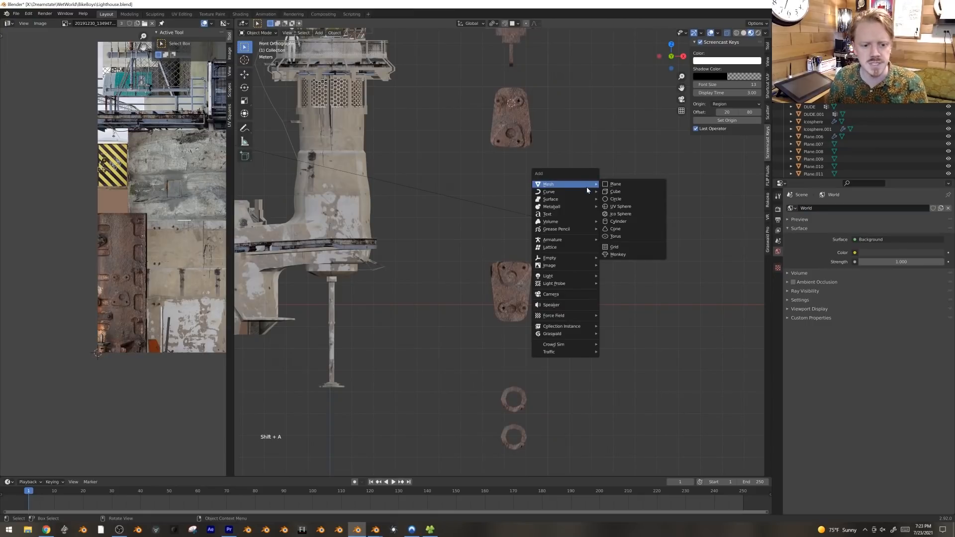
mouse_move(557, 196)
left_click(641, 199)
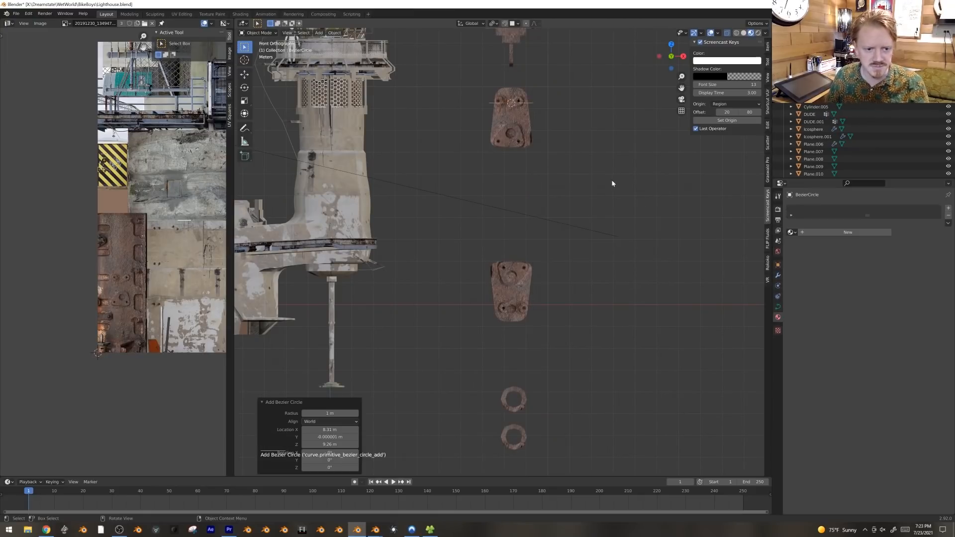
type("rx90")
key("Return")
key("s")
left_click(593, 122)
key("g")
key("z")
left_click(589, 153)
Step: Extrude the circle's lower control points about 6.95 m down along Z to the lower block and scale them narrower
key("Tab")
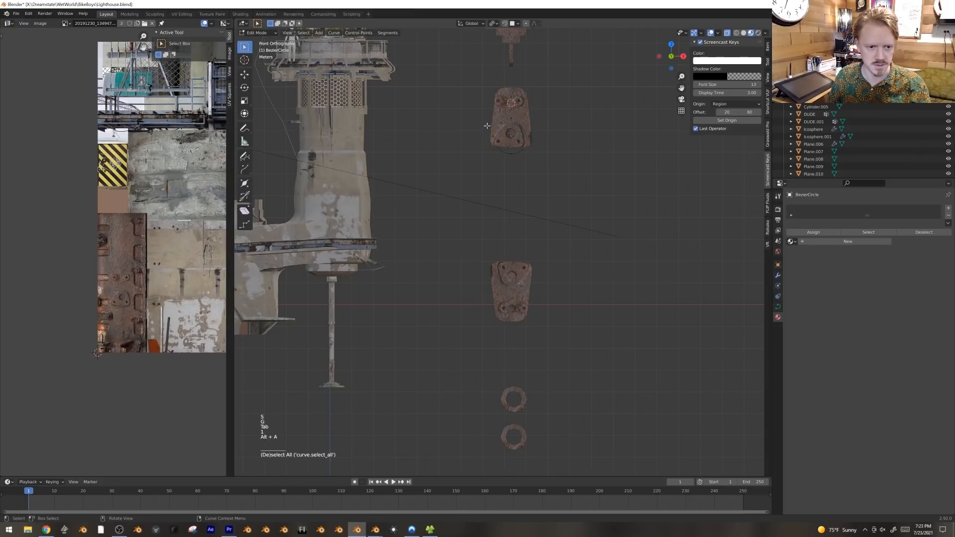
key("e")
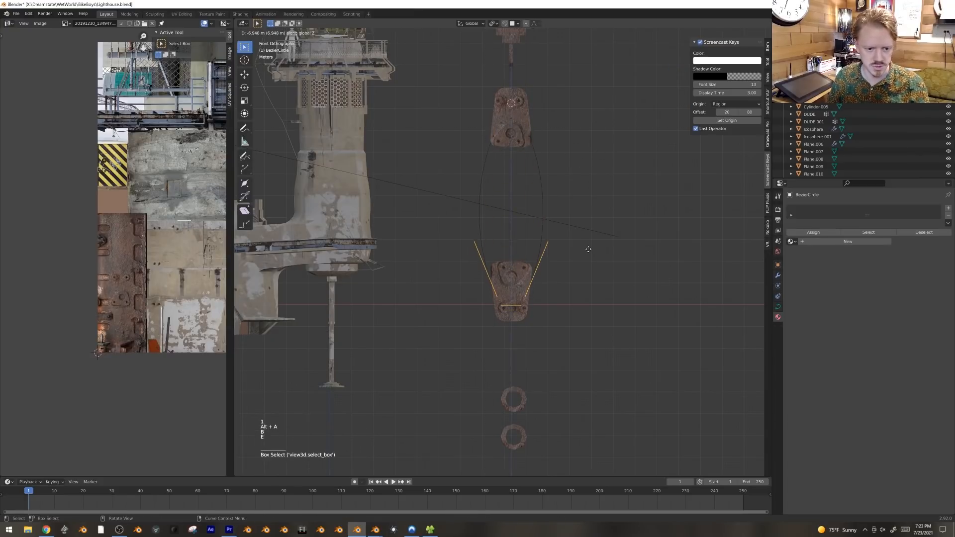
left_click(588, 249)
key("s")
key("x")
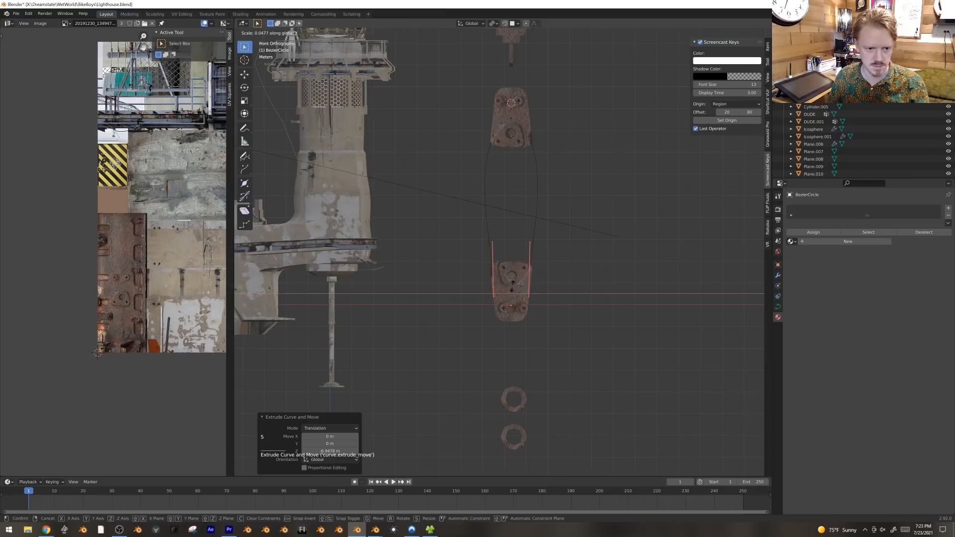
key("s")
key("s")
left_click(521, 199)
Step: Shift the whole cable curve along Y and duplicate it about 0.21 m along Y as a second cable
key("a")
middle_click_drag(526, 196, 606, 262)
key("g")
right_click(598, 260)
key("g")
key("y")
left_click(596, 260)
key("shift+d")
key("x")
left_click(601, 259)
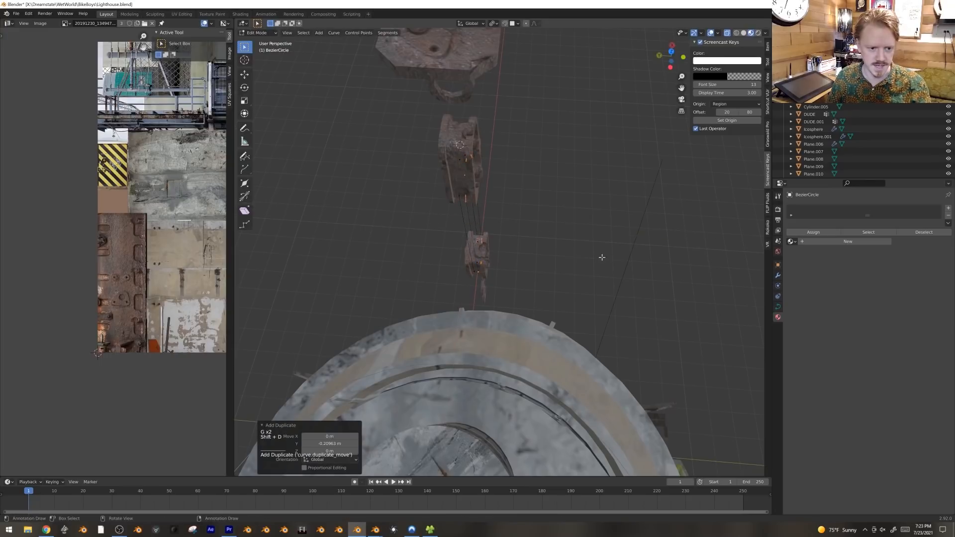
Step: Duplicate the whole pair of cable loops straight up along Z above the upper pulley block
middle_click_drag(601, 258, 512, 221)
key("s")
right_click(617, 260)
key("KP_1")
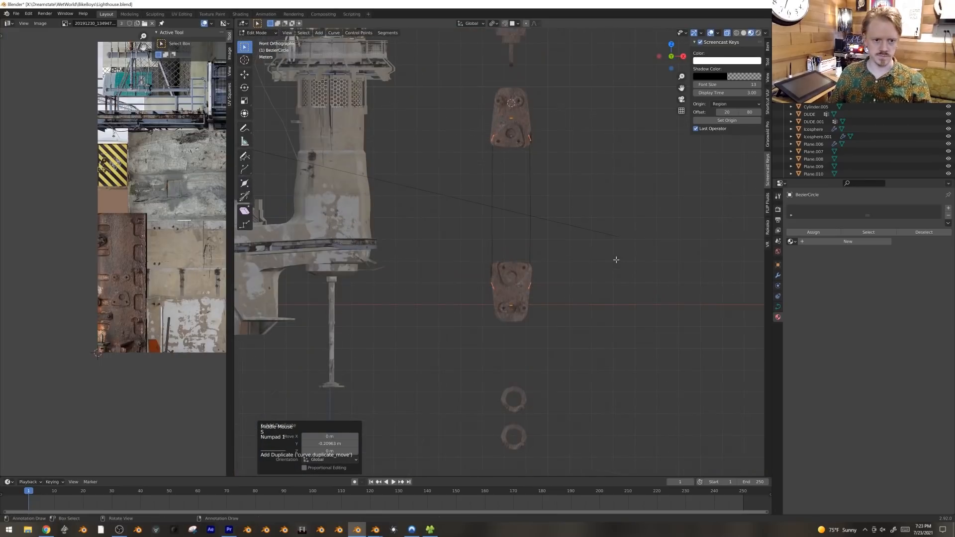
key("a")
middle_click_drag(565, 181, 568, 266, "shift")
scroll(568, 267, "up", 2)
key("shift+d")
key("z")
left_click(567, 164)
key("s")
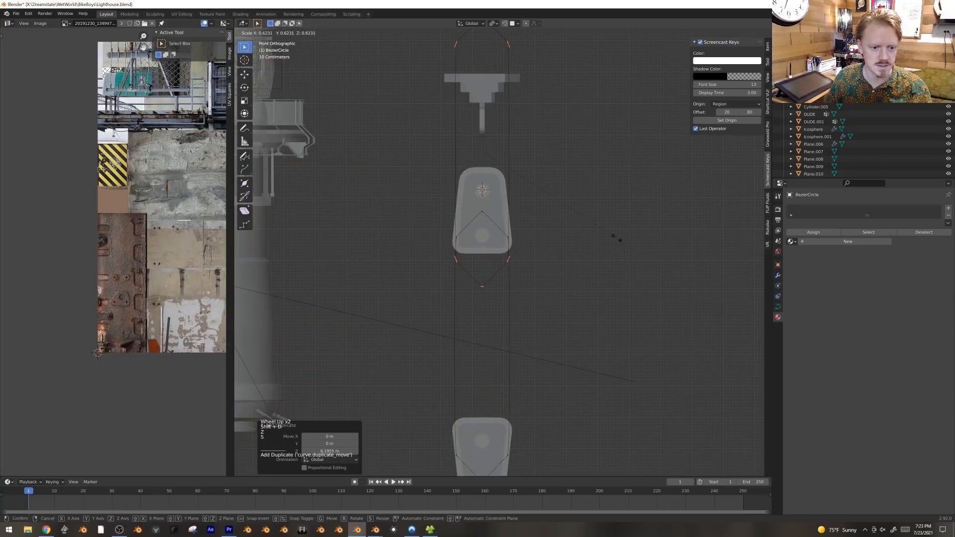
left_click(641, 250)
Step: Set the pivot to Median Point, shrink the copied loops between mount ring and upper block, and scale them 2.807 along Y
left_click(493, 23)
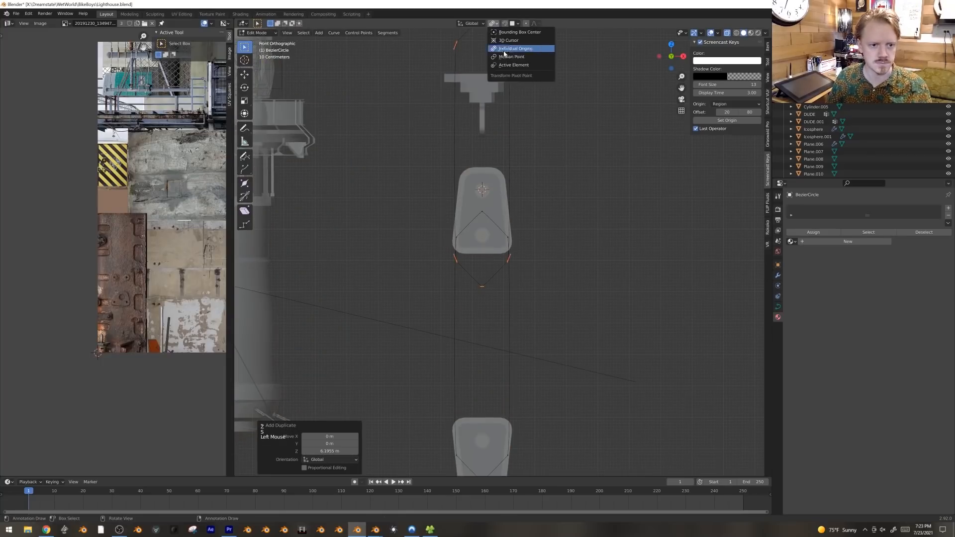
left_click(519, 58)
key("s")
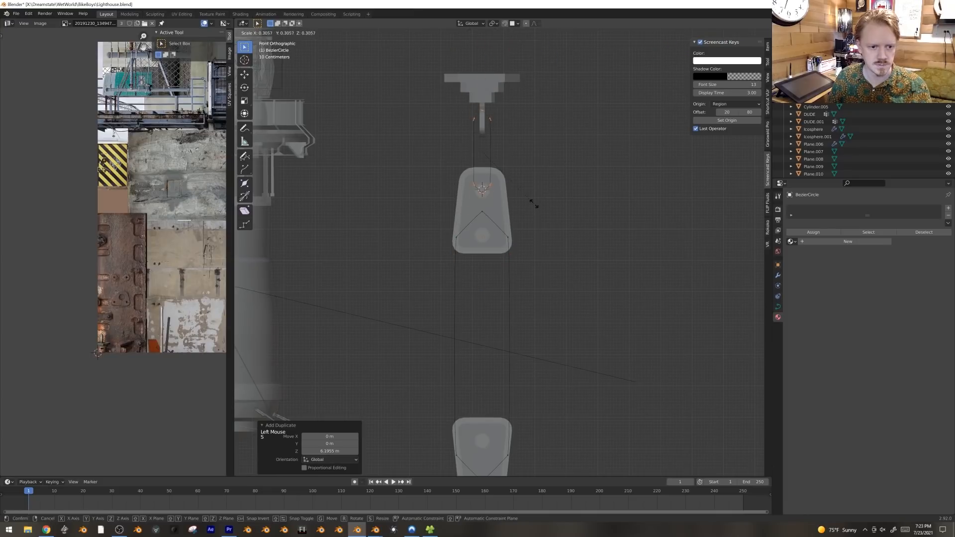
left_click(606, 240)
middle_click_drag(556, 181, 507, 181)
key("s")
key("x")
key("Tab")
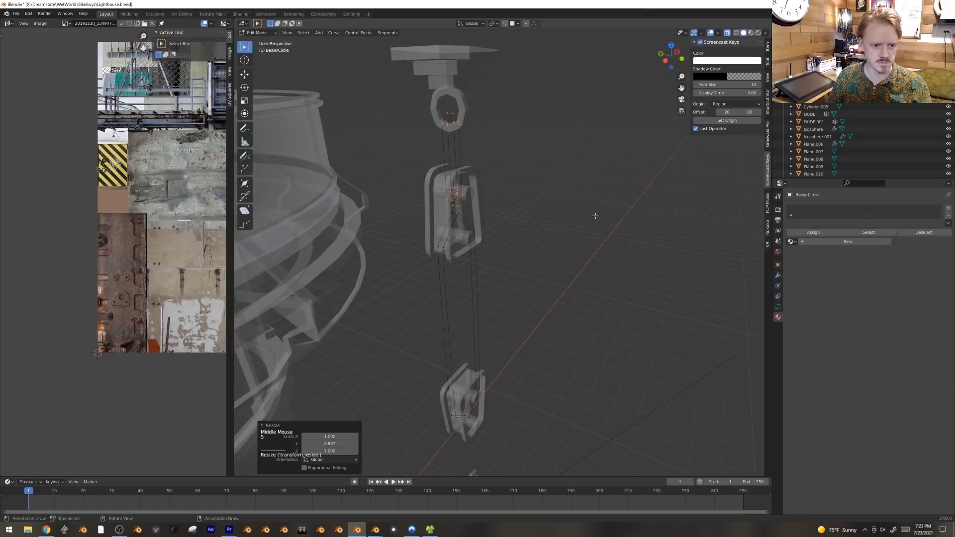
Step: Duplicate the short loops down along Z to the lower block, scale them by 1.728 and align them with the first hanging ring
scroll(525, 256, "down", 1)
key("Tab")
key("KP_1")
key("alt+z")
middle_click_drag(537, 194, 545, 112, "shift")
scroll(547, 108, "down", 1, "shift")
key("shift+d")
key("z")
left_click(569, 422)
middle_click_drag(567, 403, 560, 291, "shift")
key("s")
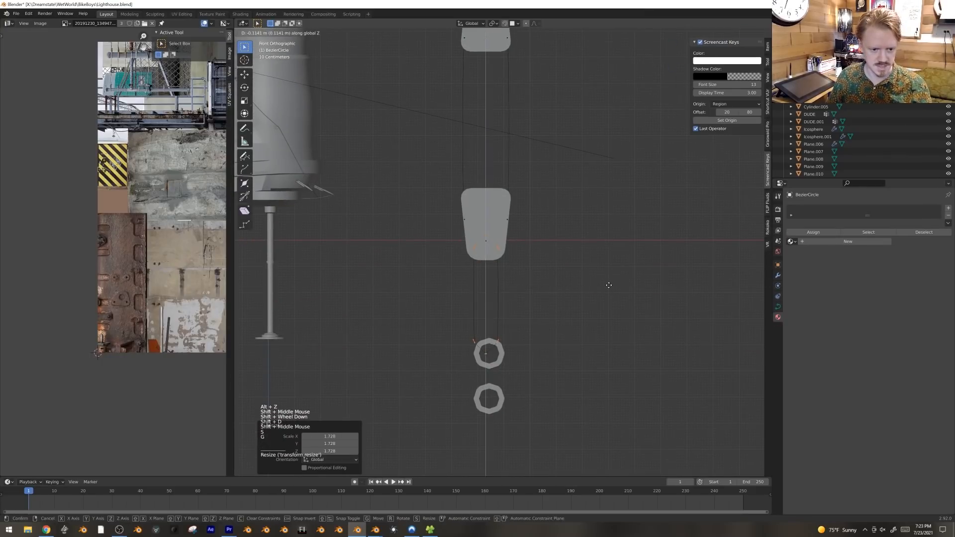
left_click(609, 286)
Step: Select both hanging rings below the lower block and rotate them about Z so they appear edge-on from the front
key("Tab")
left_click(501, 363)
key("Tab")
left_click(501, 363)
key("b")
left_click_drag(456, 338, 574, 428)
key("r")
key("z")
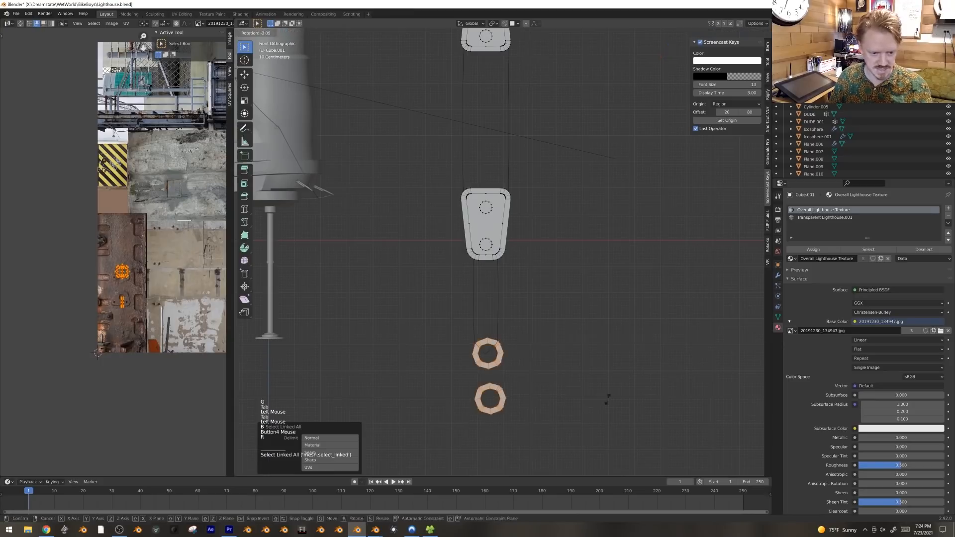
key("Return")
key("Tab")
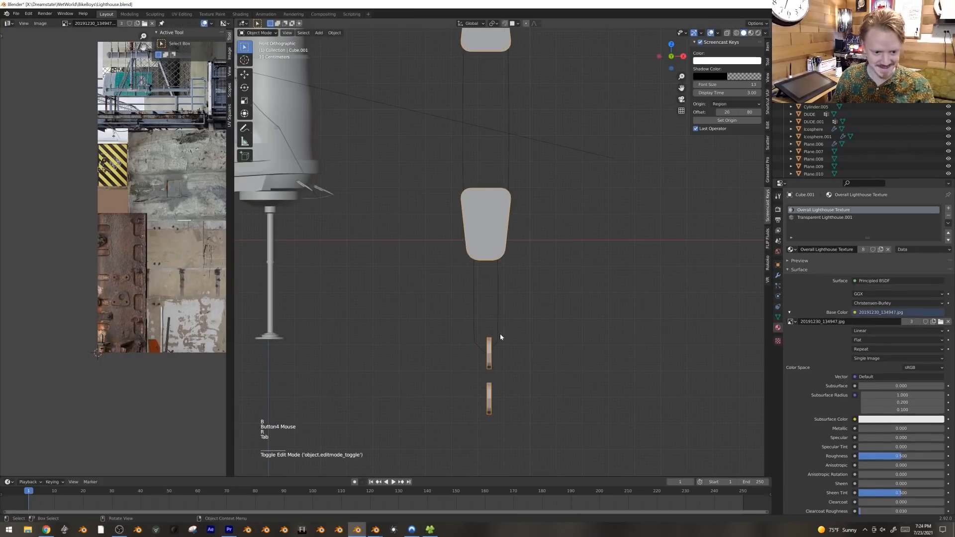
Step: Duplicate one lower cable loop, scale it to 0.365 and place it between the two hanging rings
left_click(498, 334)
key("Tab")
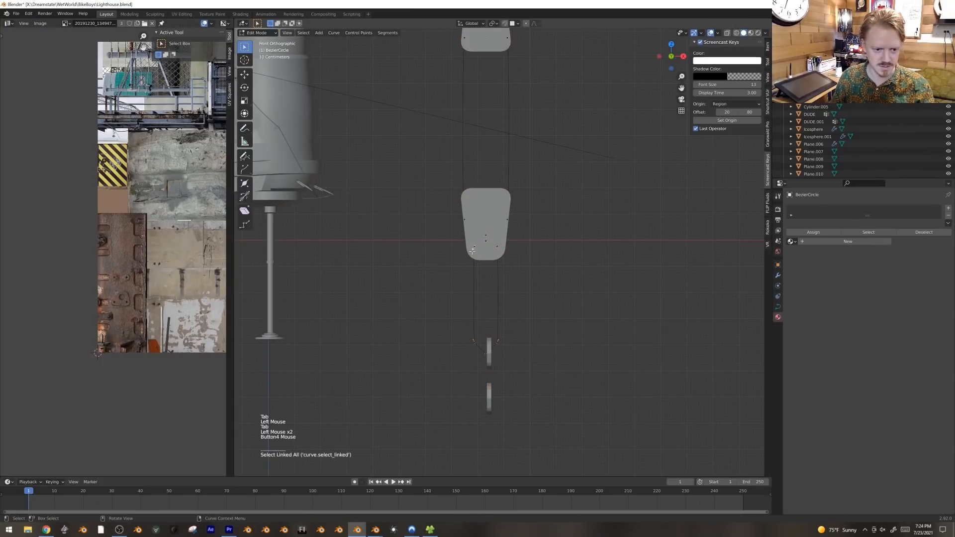
key("shift+d")
key("s")
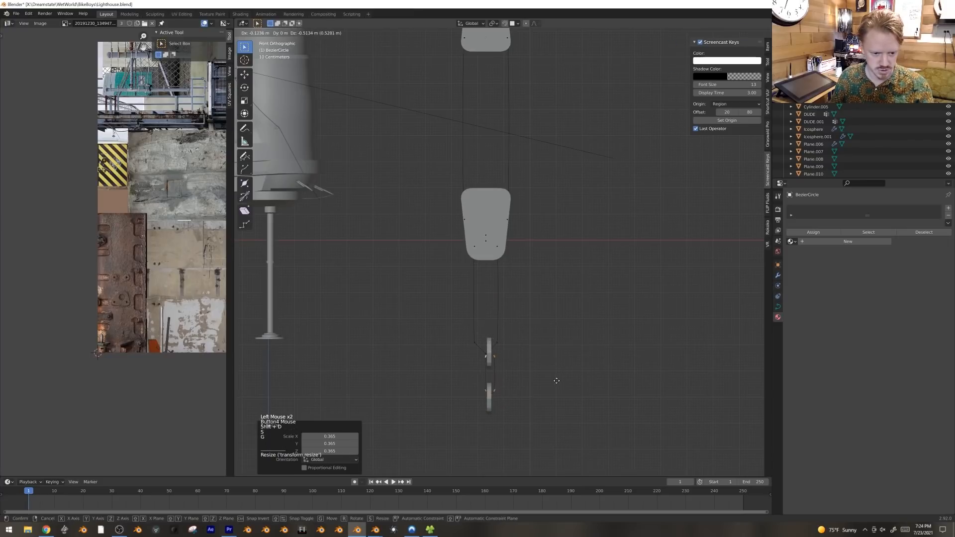
left_click(554, 384)
middle_click_drag(552, 379, 587, 376)
key("Tab")
Step: Give the cable curves thickness with a round bevel depth of 0.12 m
left_click(778, 306)
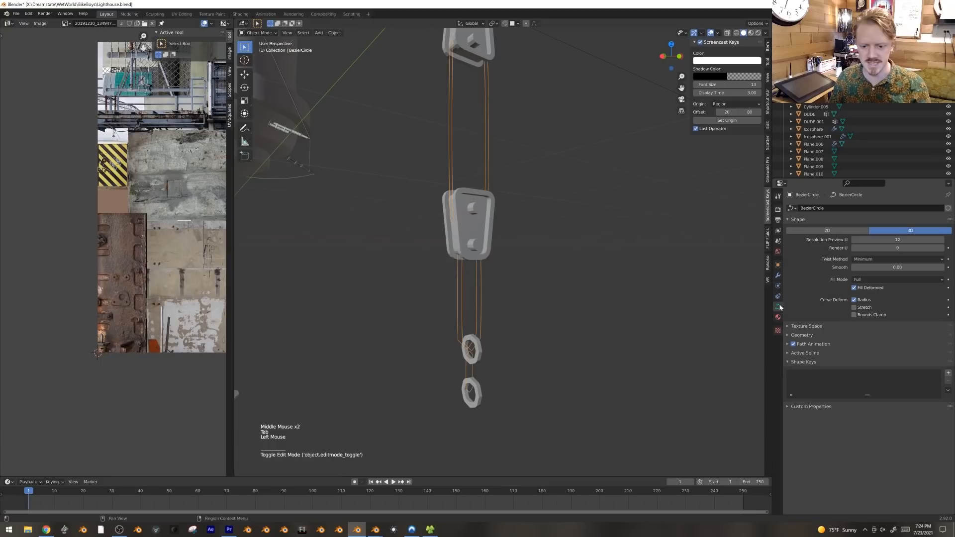
left_click(801, 335)
left_click_drag(880, 402, 900, 402, "shift")
key("alt+a")
Step: Select the cable control points inside the lower block and scale them closer together along Y
middle_click_drag(526, 275, 550, 339)
scroll(516, 273, "up", 3)
key("Tab")
key("KP_1")
key("alt+z")
key("b")
key("b")
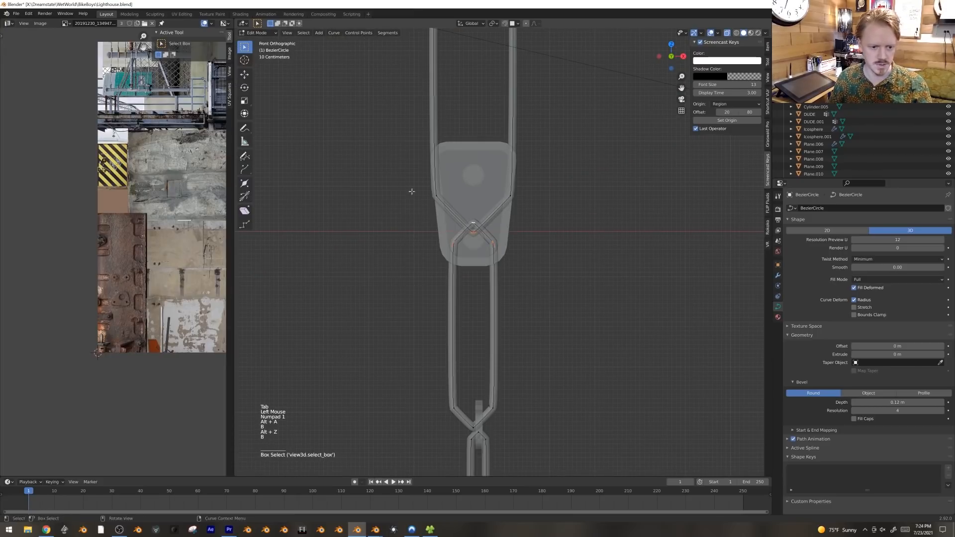
middle_click_drag(612, 260, 661, 203)
key("alt+z")
key("s")
key("y")
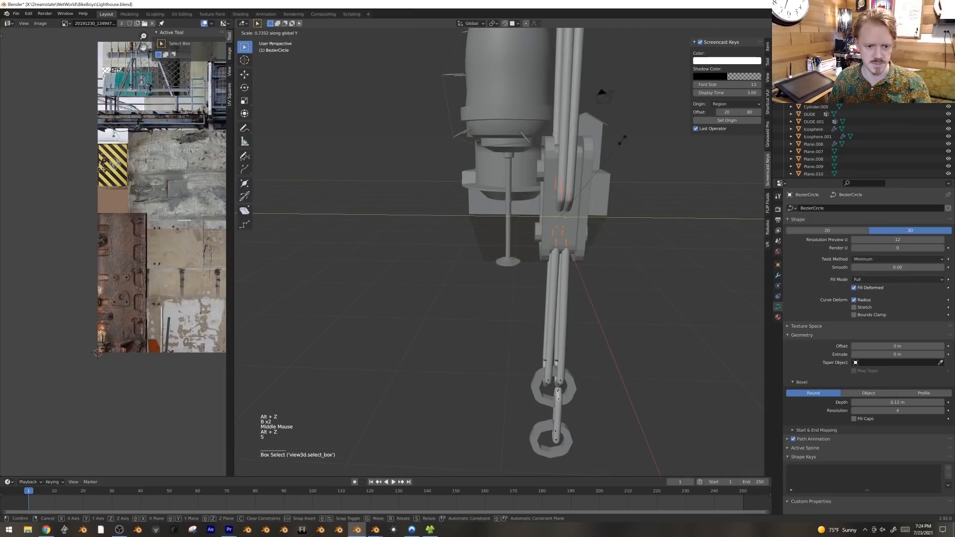
left_click(582, 212)
middle_click_drag(569, 212, 482, 195)
key("Tab")
Step: Select the inset outer faces on both sides of the two pulley blocks and scale them by 1.437 along Y
left_click(529, 188)
key("Tab")
key("3")
left_click(512, 188)
left_click(556, 221, "shift")
scroll(560, 214, "down", 7)
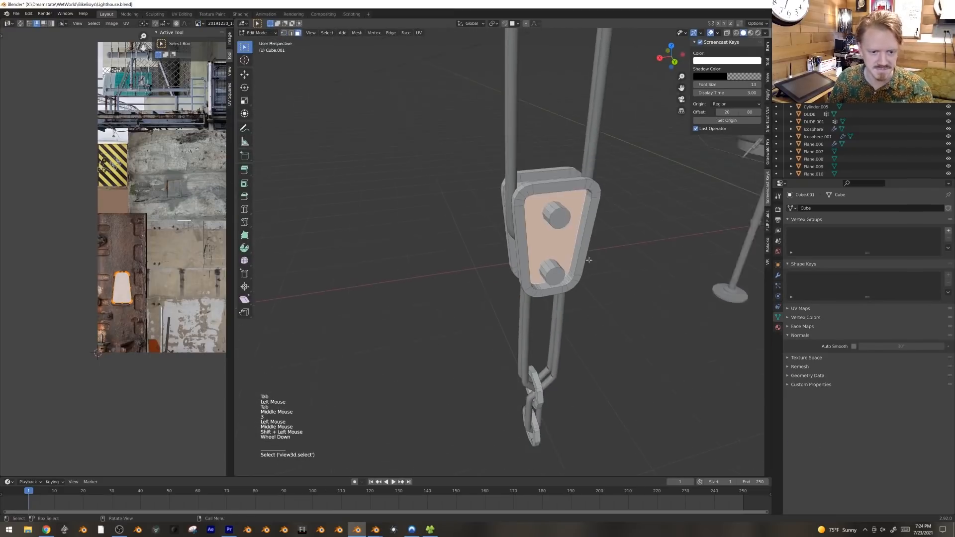
middle_click_drag(565, 144, 556, 200, "shift")
scroll(553, 196, "up", 4)
left_click(515, 148, "shift")
middle_click_drag(515, 149, 618, 200)
left_click(568, 101, "shift")
middle_click_drag(568, 103, 582, 226, "shift")
scroll(531, 204, "up", 2)
scroll(582, 226, "up", 1)
key("s")
key("y")
left_click(628, 222)
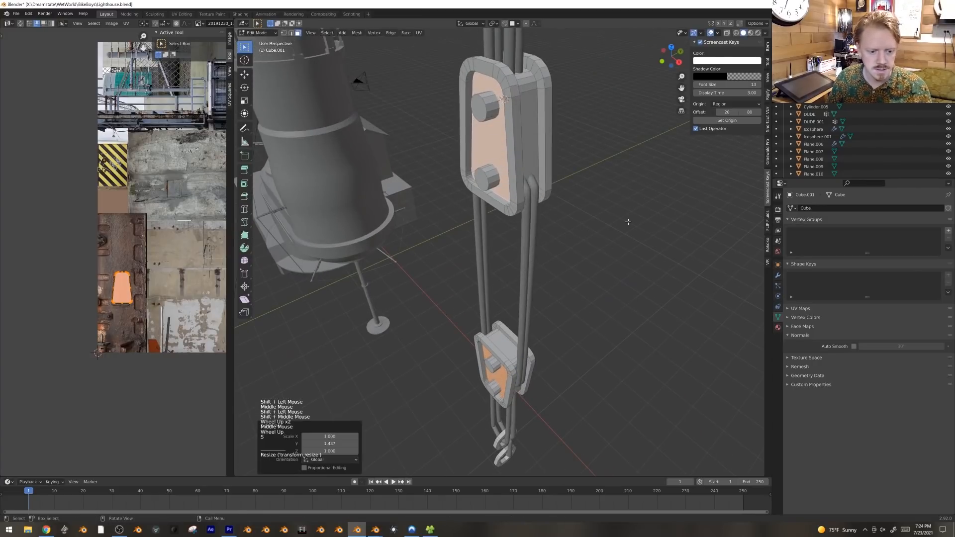
key("Tab")
Step: Link the material of the thin wire beside the tower to the pulley cables
scroll(547, 317, "down", 3)
key("alt+a")
middle_click_drag(548, 318, 567, 279)
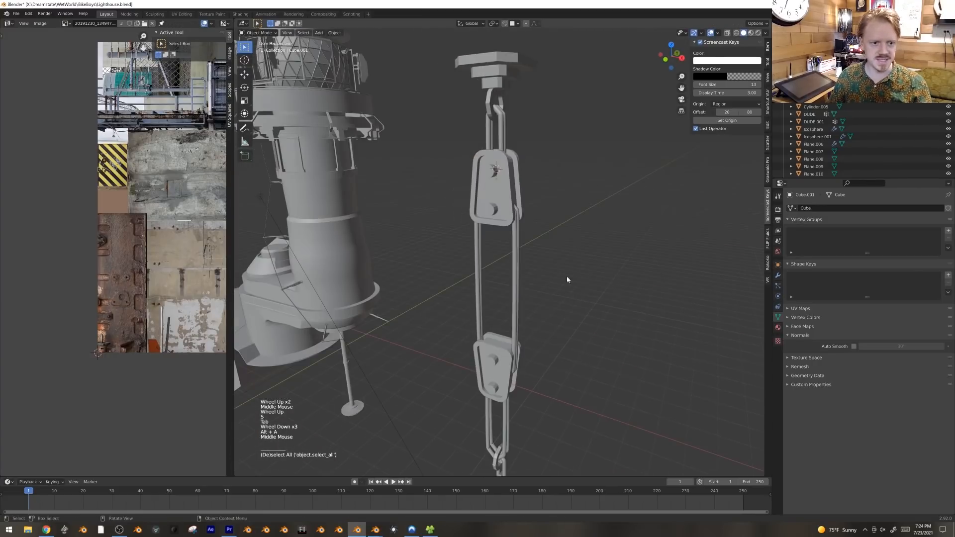
double_click(511, 131)
middle_click_drag(592, 243, 602, 180, "shift")
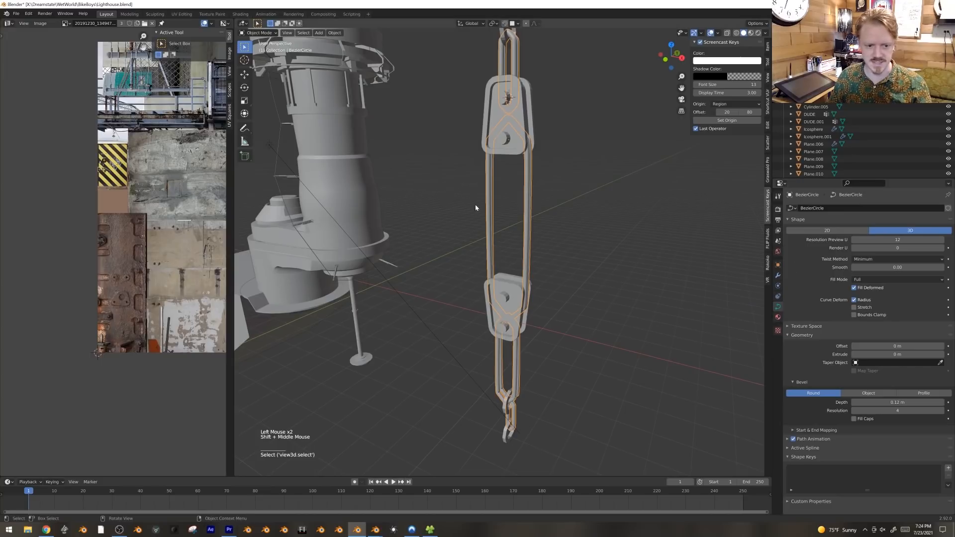
middle_click_drag(374, 195, 320, 170, "shift")
left_click(314, 162, "shift")
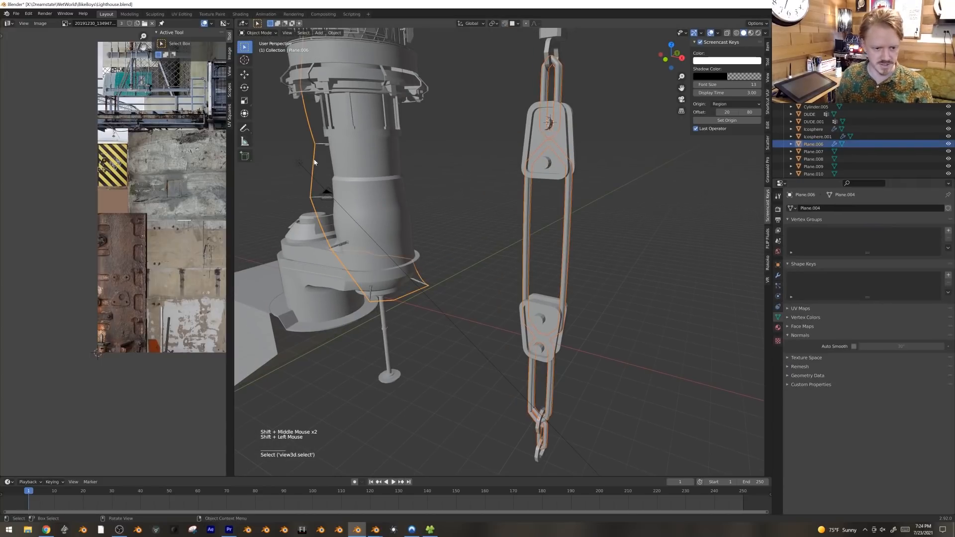
key("ctrl+l")
left_click(314, 163)
key("alt+a")
scroll(497, 148, "down", 2)
Step: Convert the pulley cable curves to a mesh
key("b")
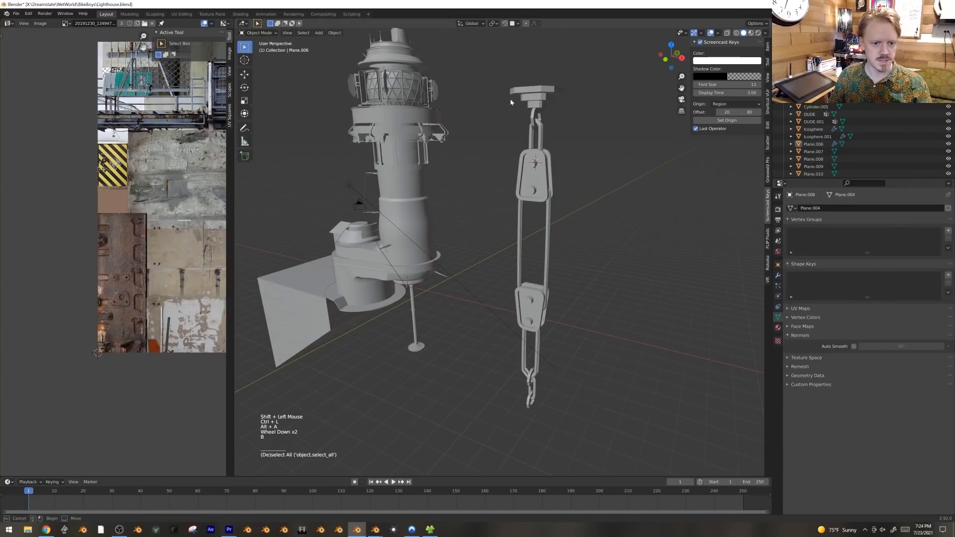
key("KP_1")
key("alt+a")
left_click(537, 240)
key("F3")
type("conver to")
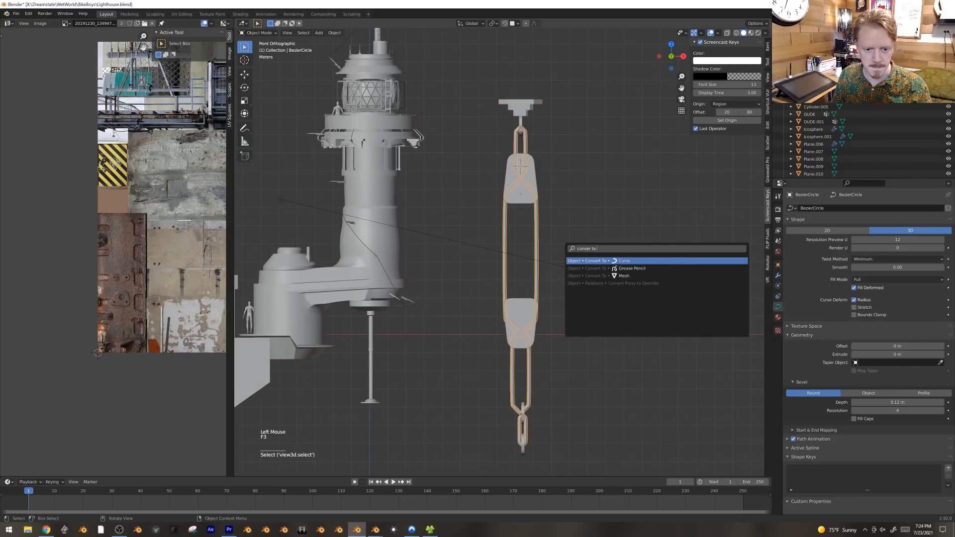
key("Down")
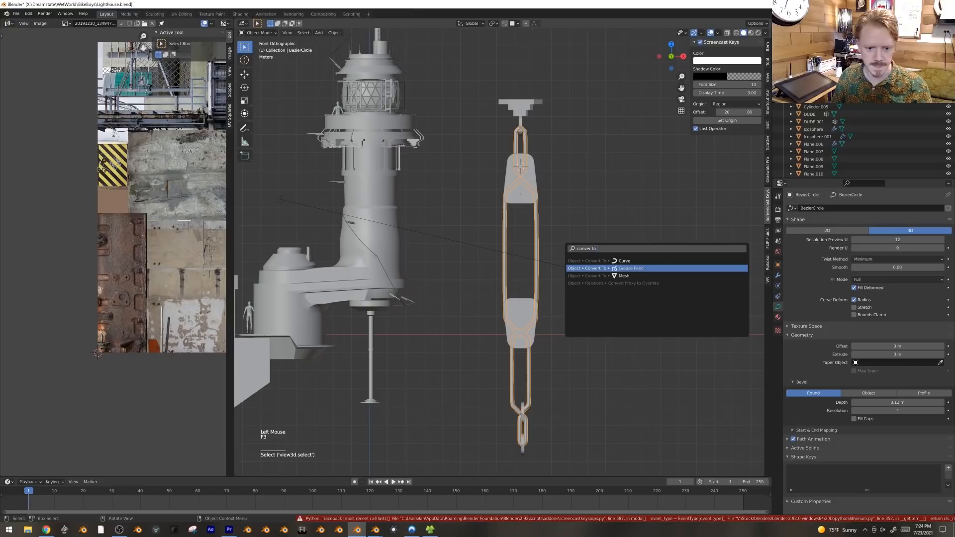
left_click(590, 277)
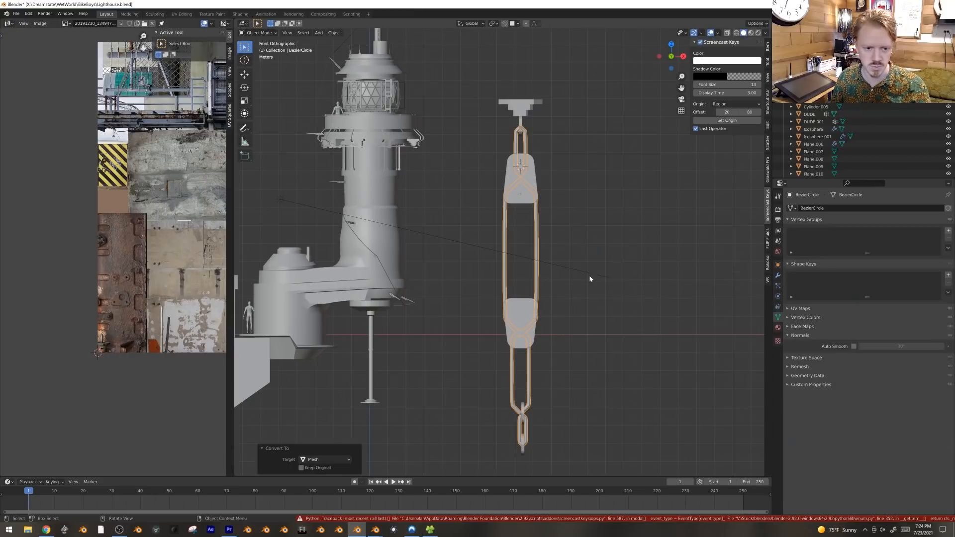
Step: Join the cables with the pulley blocks and move the entire geometry about 4.1 m down along Z relative to its origin
left_click(517, 148)
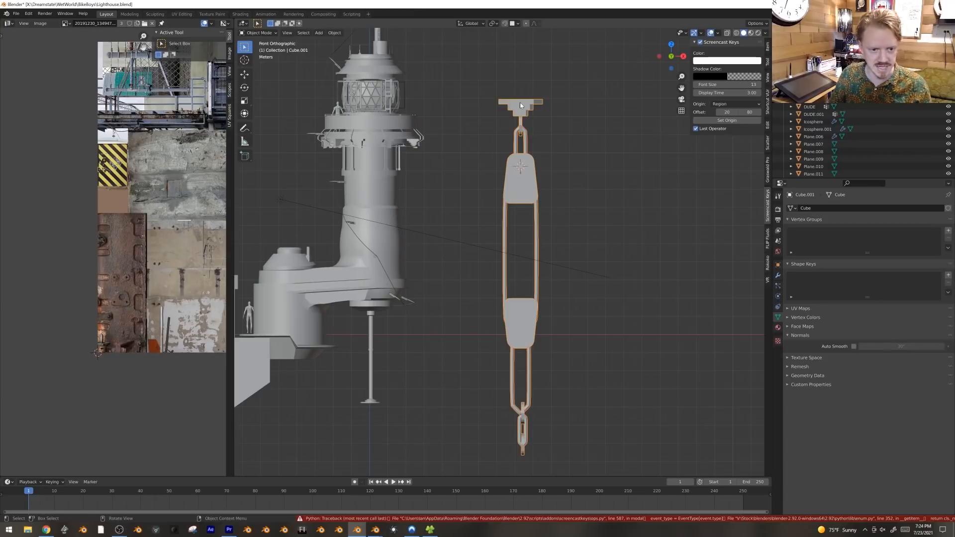
key("Tab")
key("a")
key("g")
key("z")
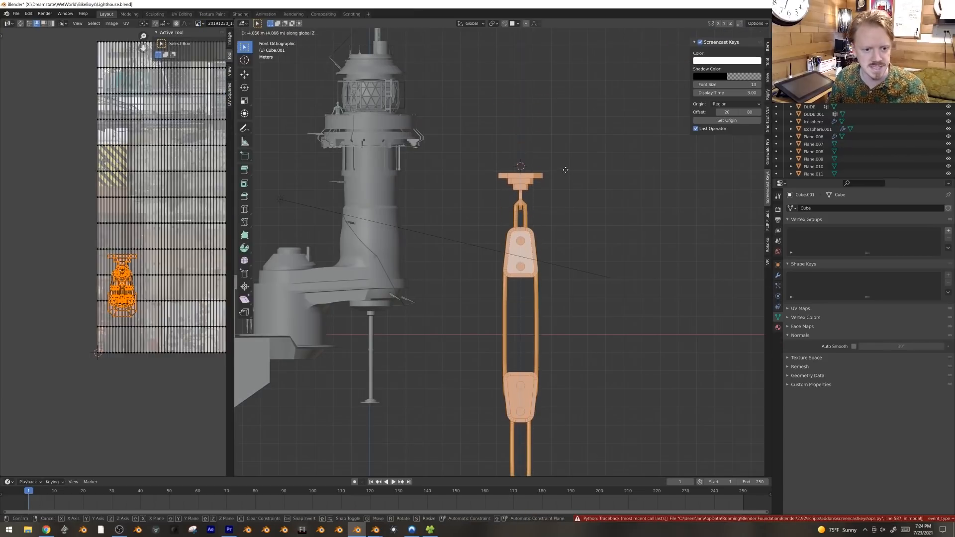
left_click(565, 169)
Step: Scale the pulley assembly to 0.195, move it beneath the lighthouse's upper gallery edge and fine-tune its size there
key("Tab")
key("s")
left_click(536, 187)
key("g")
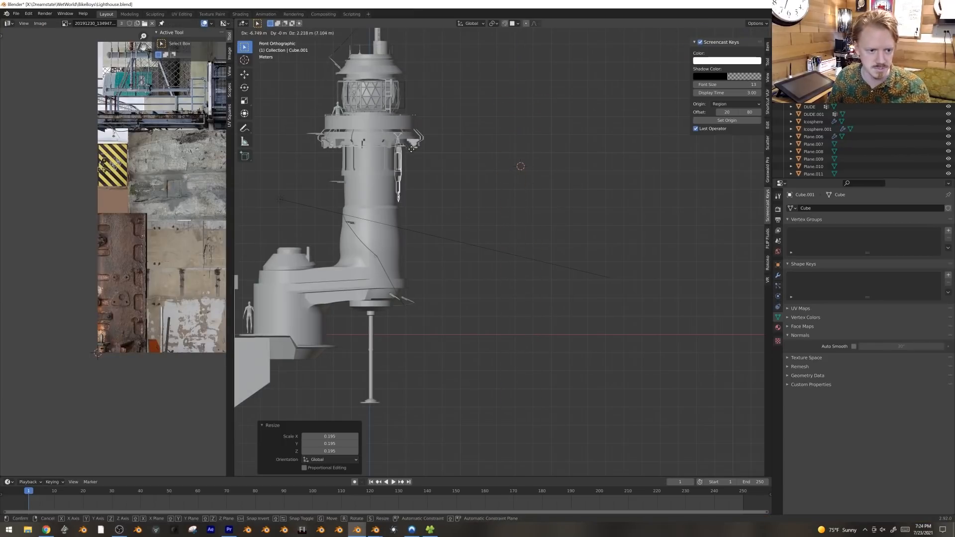
left_click(424, 157)
scroll(499, 201, "up", 5)
key("s")
left_click(551, 211)
Step: Select the lower block with its cable ends and rings and move them down to lengthen the long cables
key("Tab")
key("alt+a")
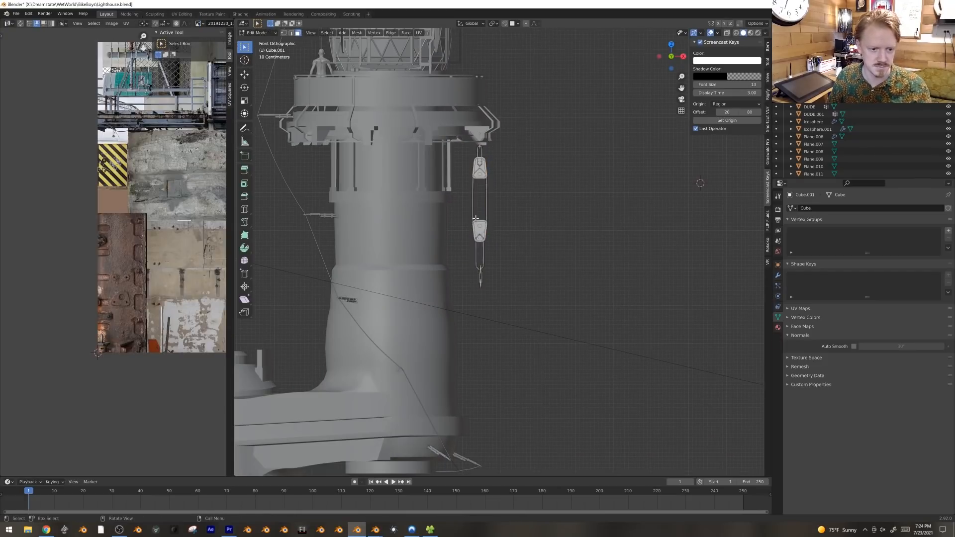
key("alt+z")
left_click_drag(466, 211, 559, 320)
key("g")
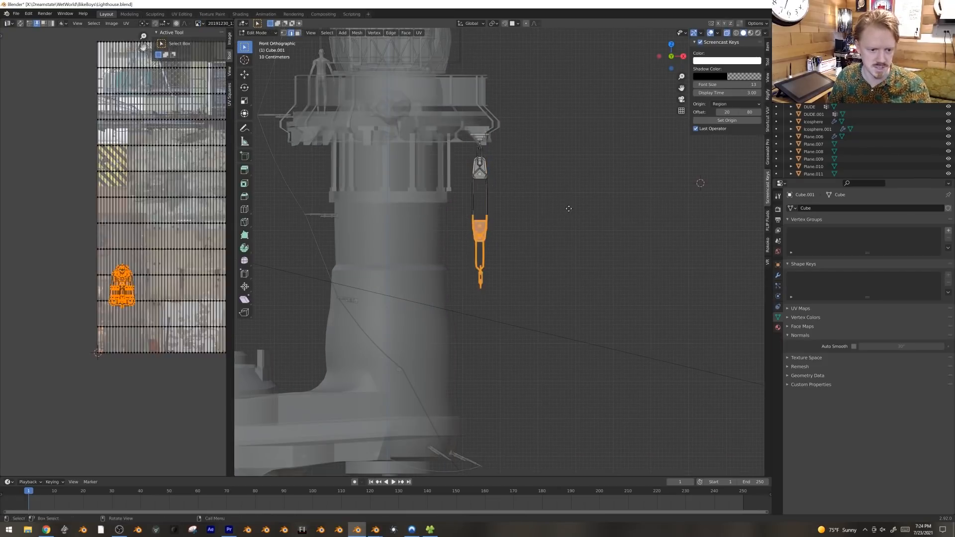
left_click(575, 270)
Step: Shift the pulley assembly along Y under the gallery edge and adjust its overall scale
key("Tab")
key("alt+z")
mouse_move(568, 257)
middle_mouse_down()
mouse_move(556, 253)
mouse_move(503, 277)
mouse_move(561, 248)
middle_mouse_up()
key("g")
key("y")
left_click(475, 284)
key("s")
left_click(563, 261)
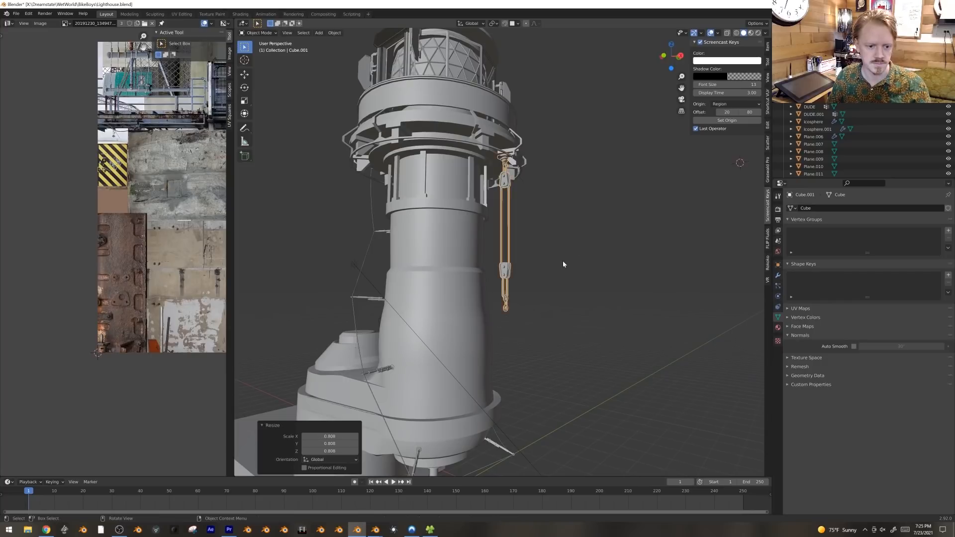
scroll(564, 263, "down", 4)
key("KP_1")
key("s")
left_click(567, 270)
middle_click_drag(555, 218, 664, 170, "shift")
key("alt+d")
left_click(605, 325)
Step: Duplicate the pulley assembly about 3.78 m along negative X and 8.72 m down, under the lighthouse's horizontal arm
left_click(597, 191)
key("g")
left_click(557, 318)
scroll(614, 297, "up", 5)
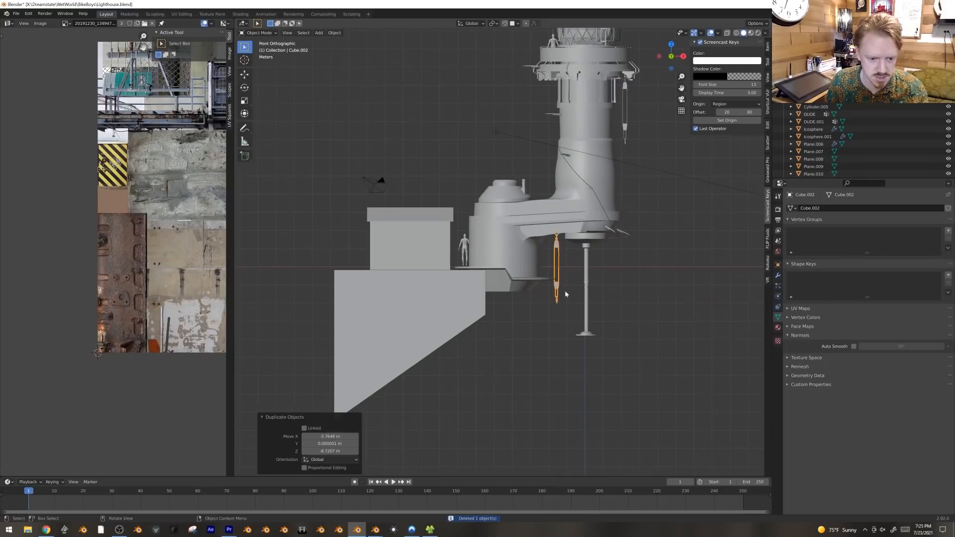
Step: Move the lower block of the pulley beneath the arm up along Z to shorten its cables
key("Tab")
key("g")
key("z")
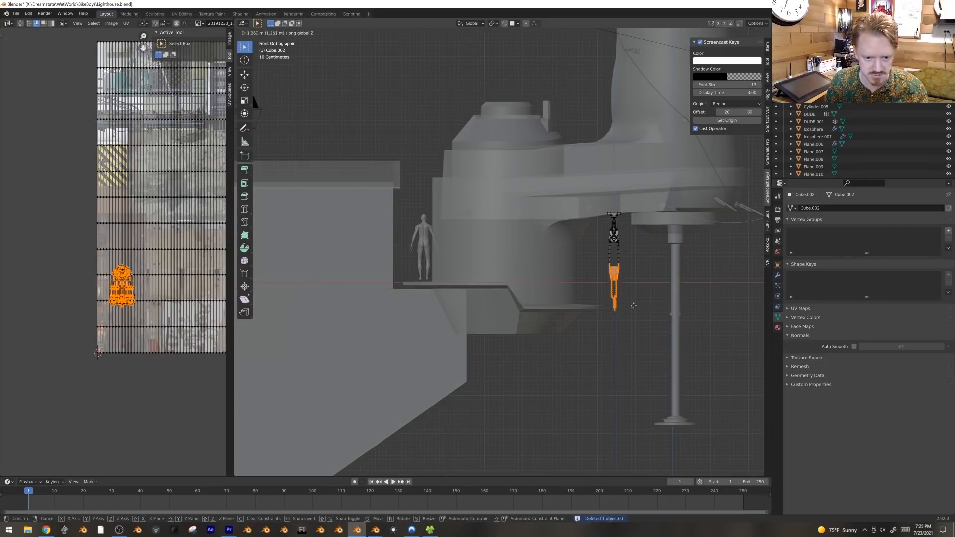
left_click(635, 318)
key("Tab")
Step: Duplicate the pulley beneath the arm and shift the copy along Y to a separate hanging spot
key("shift+d")
right_click(641, 288)
middle_click_drag(642, 288, 604, 260)
key("g")
key("y")
left_click(558, 272)
key("alt+z")
key("g")
key("y")
left_click(563, 261)
Step: Move the duplicated pulley's lower block down along Z so its cables hang longer
key("Tab")
key("g")
key("z")
left_click(590, 343)
key("Tab")
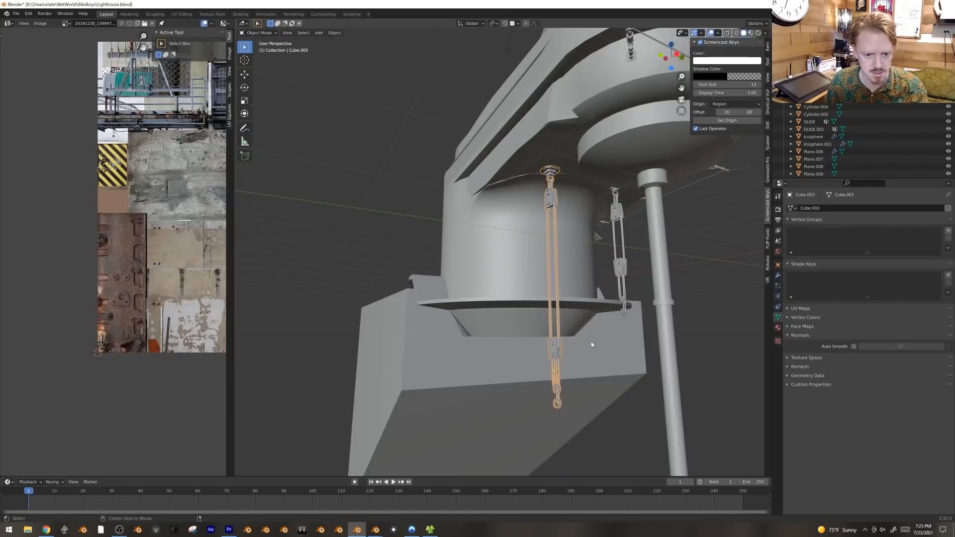
Step: Check the lighthouse and its hanging pulleys in rendered shading
scroll(591, 342, "down", 5)
left_click(566, 281)
middle_click_drag(566, 283, 643, 286)
key("z")
left_click(650, 236)
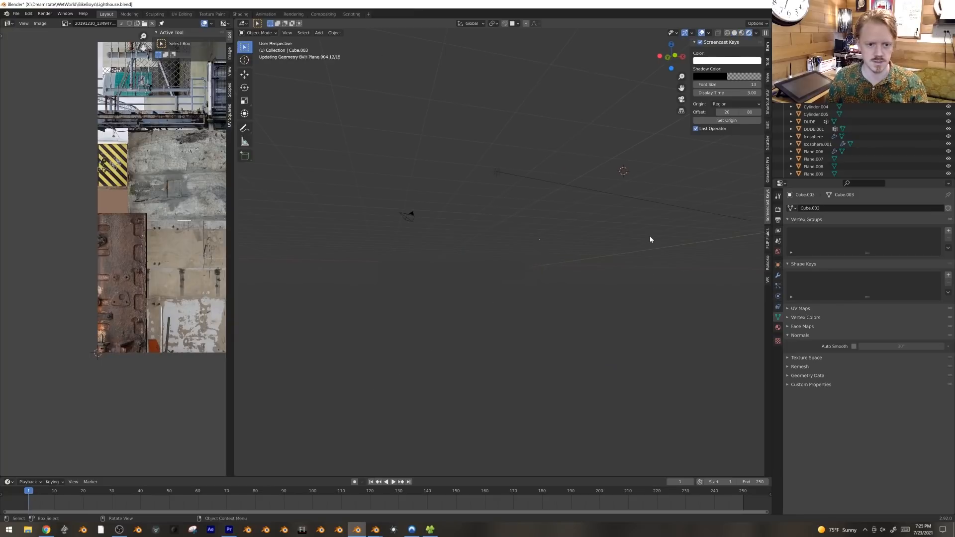
middle_click_drag(644, 213, 615, 259)
key("z")
left_click(613, 352)
middle_click_drag(595, 84, 583, 166)
scroll(562, 160, "up", 3)
key("g")
right_click(597, 182)
key("g")
right_click(592, 162)
Step: Keyframe the lantern cage's rotation at frame 1, then rotate it 41° about Z at frame 38 and insert another rotation keyframe
key("shift+alt+z")
key("i")
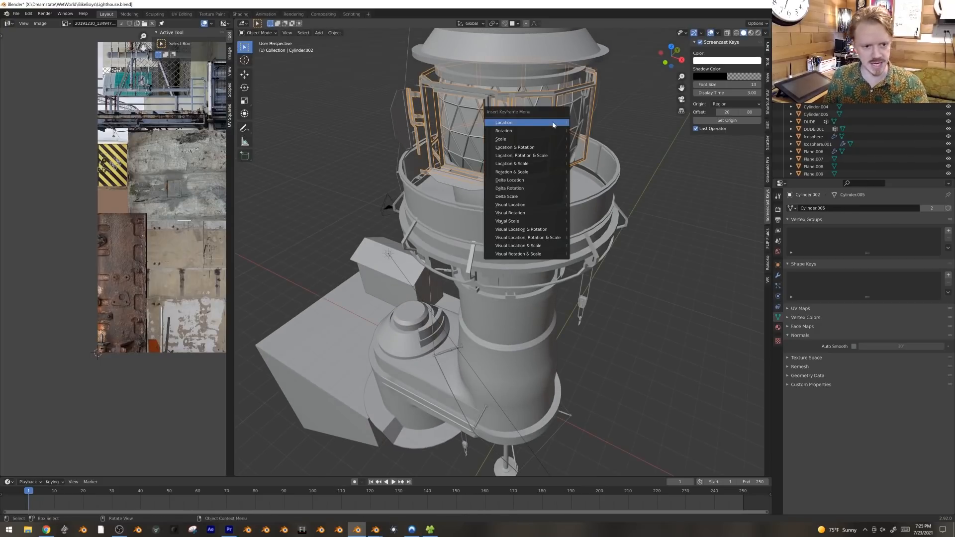
left_click(549, 130)
key("space")
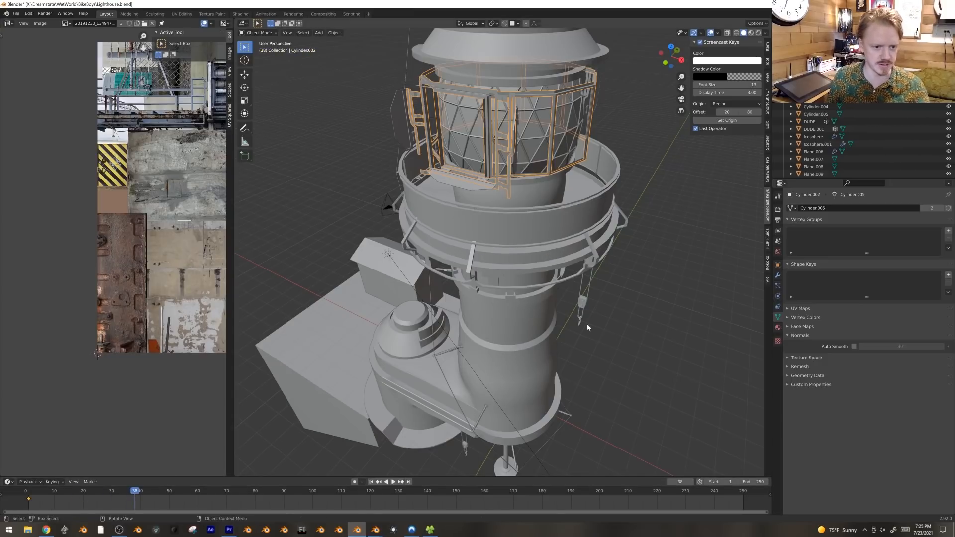
key("r")
key("z")
left_click(683, 208)
key("i")
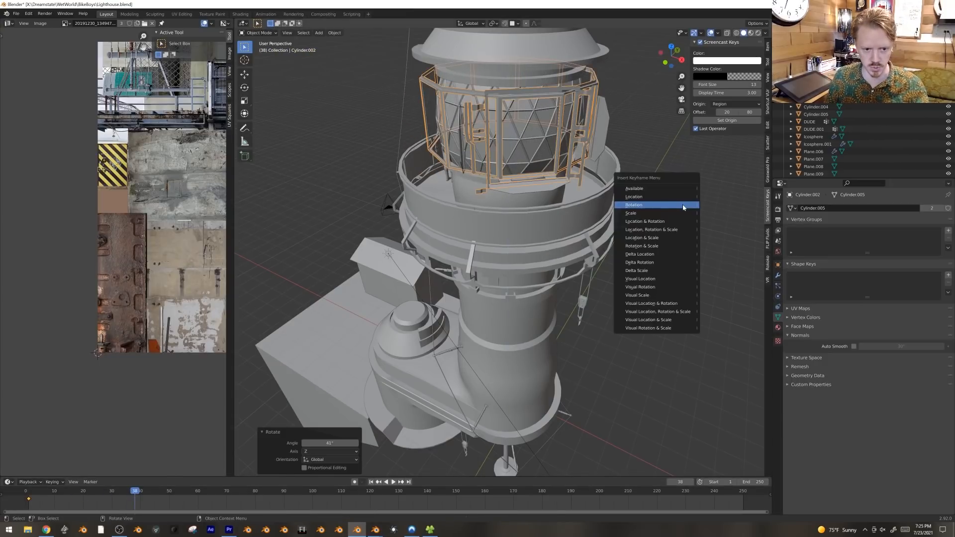
left_click(683, 208)
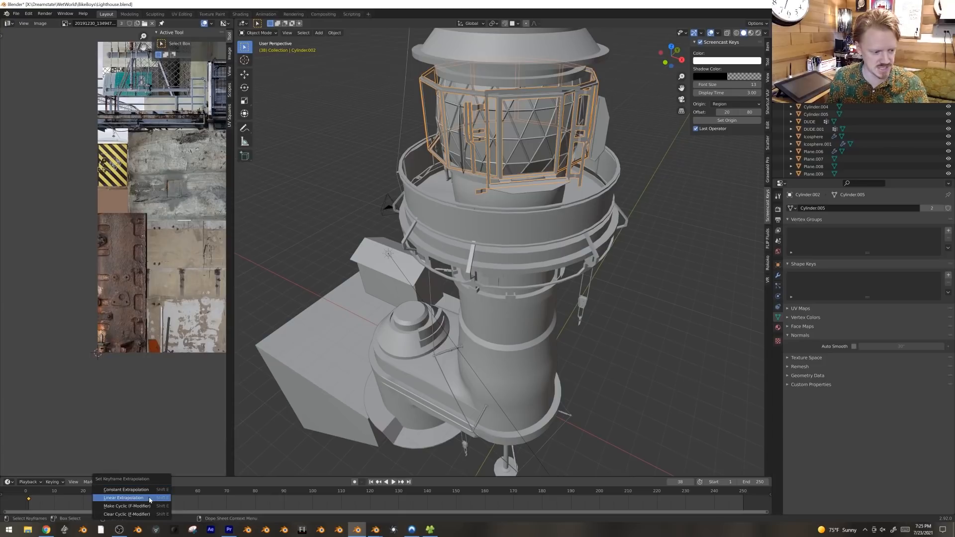
Step: Set linear extrapolation on the lantern cage's rotation keyframes and play the animation with overlays hidden
key("space")
key("alt+shift+z")
scroll(595, 243, "down", 4)
middle_click_drag(595, 244, 557, 228)
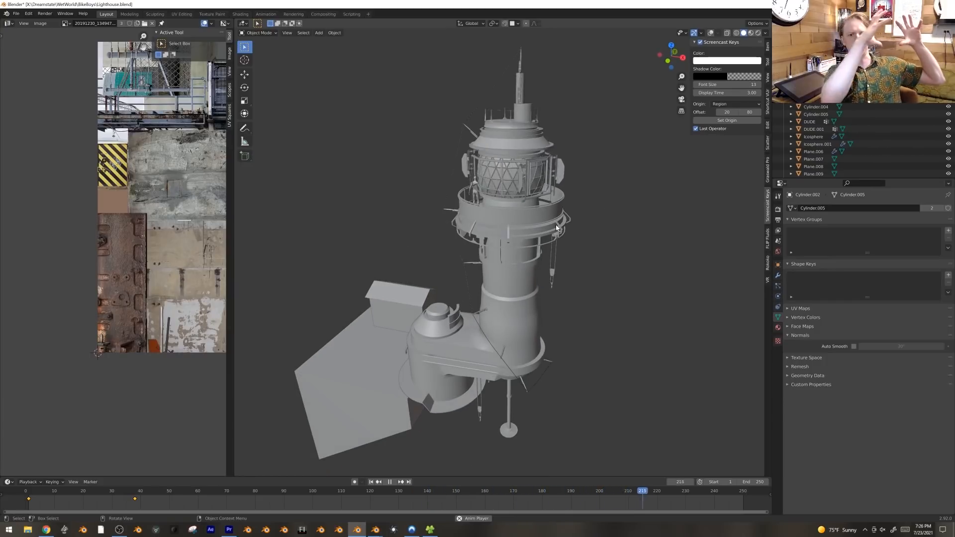
Step: Tilt the longer pulley beneath the arm about 1.07° in front view and insert a rotation keyframe at frame 0
middle_click_drag(557, 227, 493, 411)
left_click(491, 410)
key("Escape")
key("KP_1")
scroll(666, 301, "up", 2)
key("r")
left_click(671, 263)
key("i")
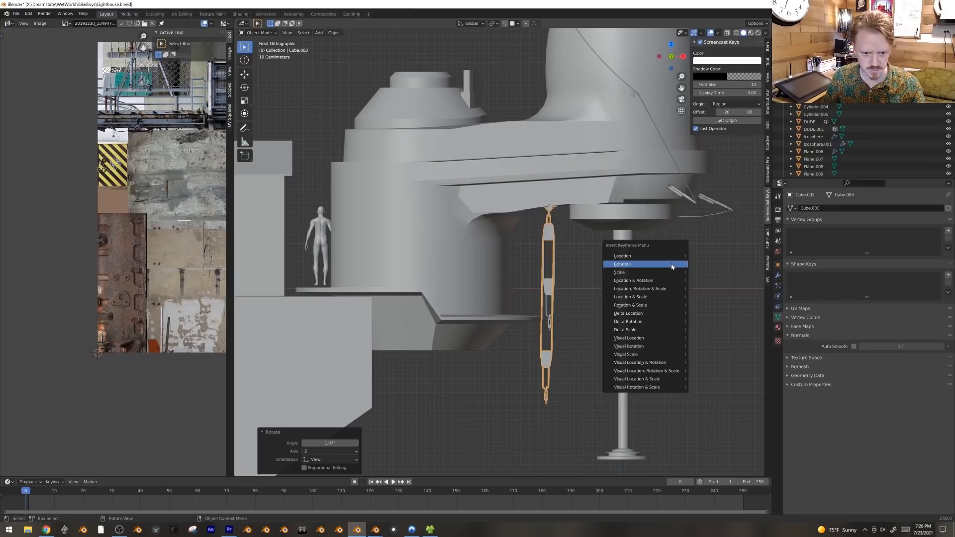
left_click(671, 266)
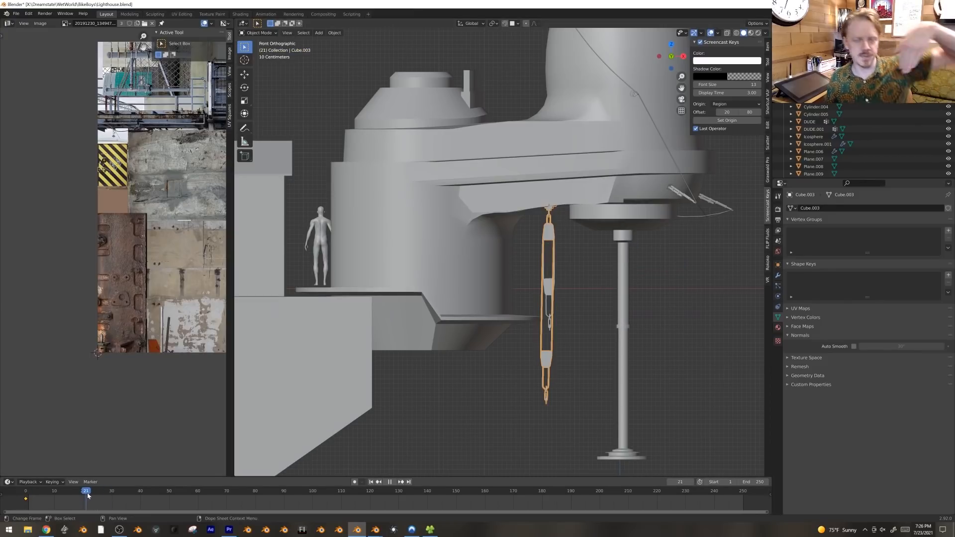
Step: Rotate the pulley about -2.48° at frame 24 and insert a rotation keyframe for the opposite swing
key("space")
key("r")
left_click(604, 437)
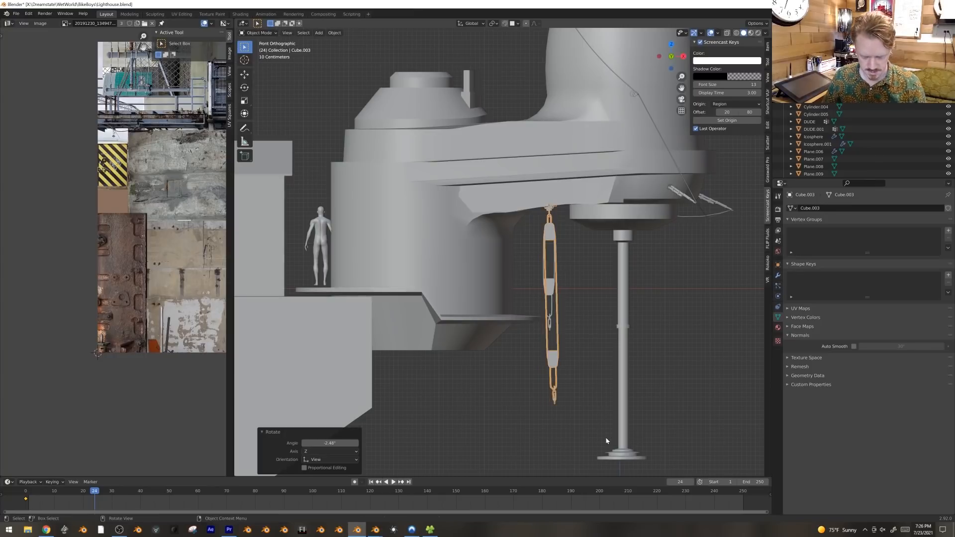
key("i")
left_click(605, 392)
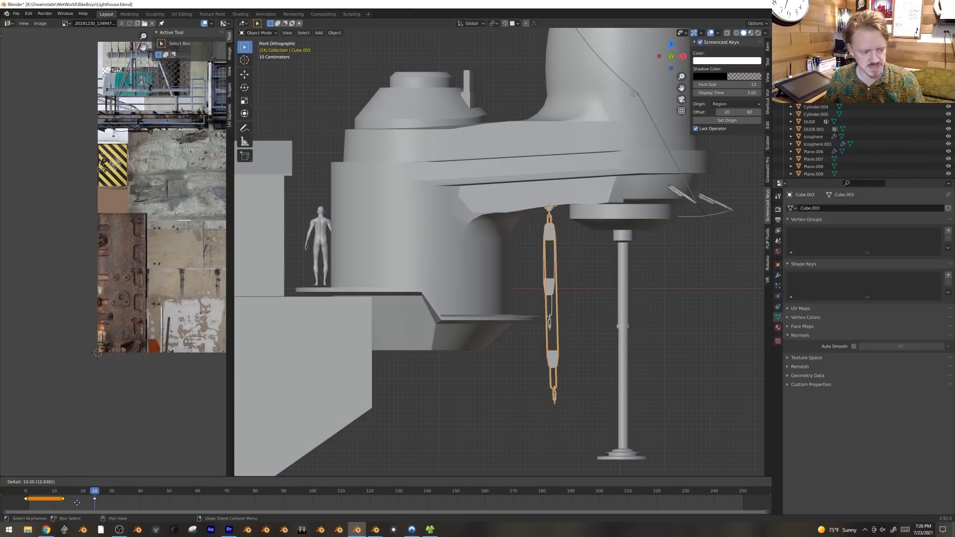
Step: Place a copy of the pulley's first keyframe at about frame 46, set the keyframe extrapolation and play the swing
left_click(165, 502)
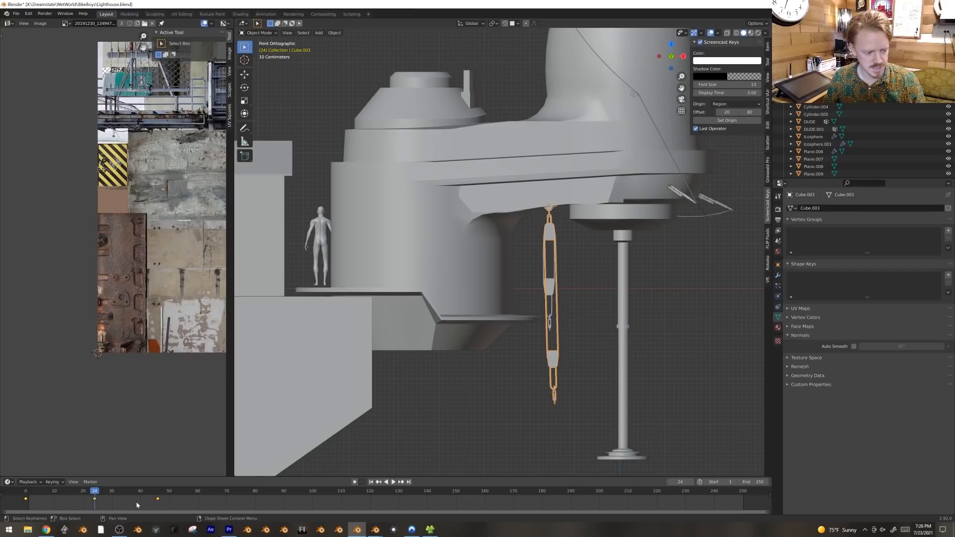
key("shift+e")
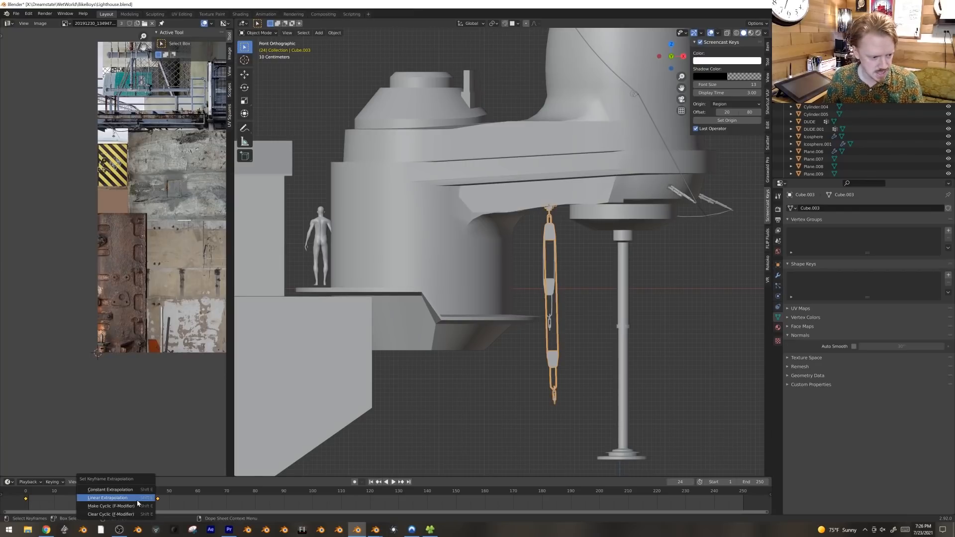
left_click(137, 499)
key("space")
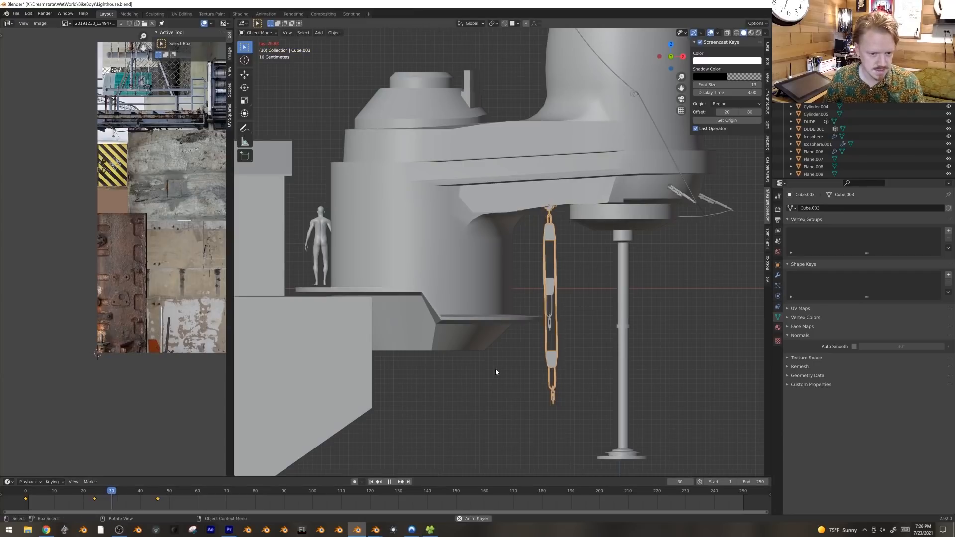
Step: Stretch the pulley's swing keyframes in time and shift them forward along the timeline
middle_click_drag(495, 368, 607, 292)
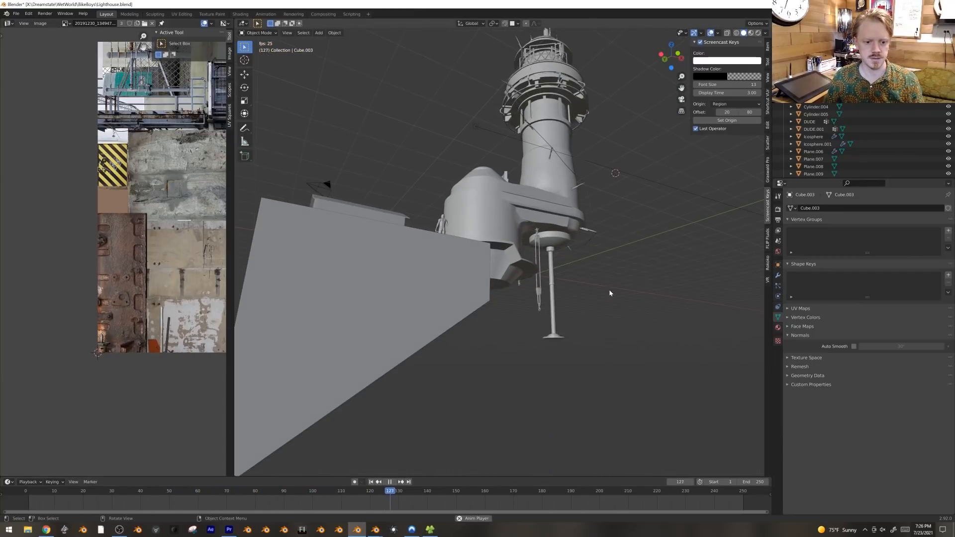
left_click(538, 299)
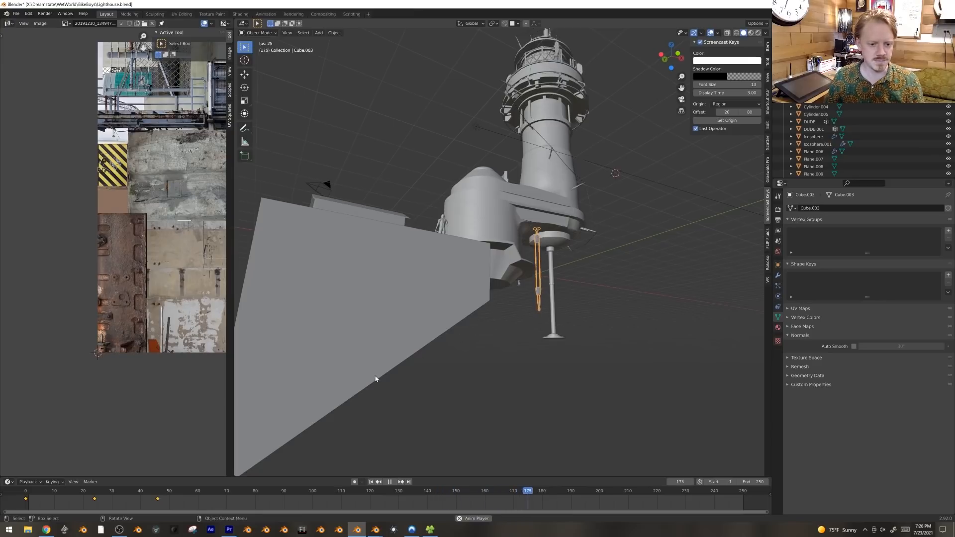
key("s")
left_click(91, 507)
key("g")
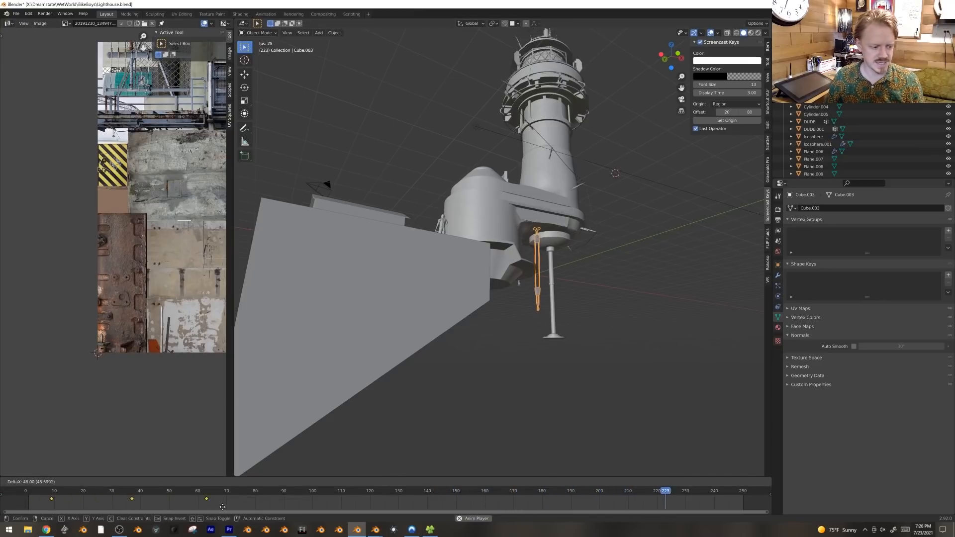
left_click(210, 505)
Step: Stop playback, examine the whole lighthouse in rendered shading and return to solid shading
left_click(567, 338)
middle_click_drag(567, 338, 562, 353)
scroll(580, 293, "down", 4)
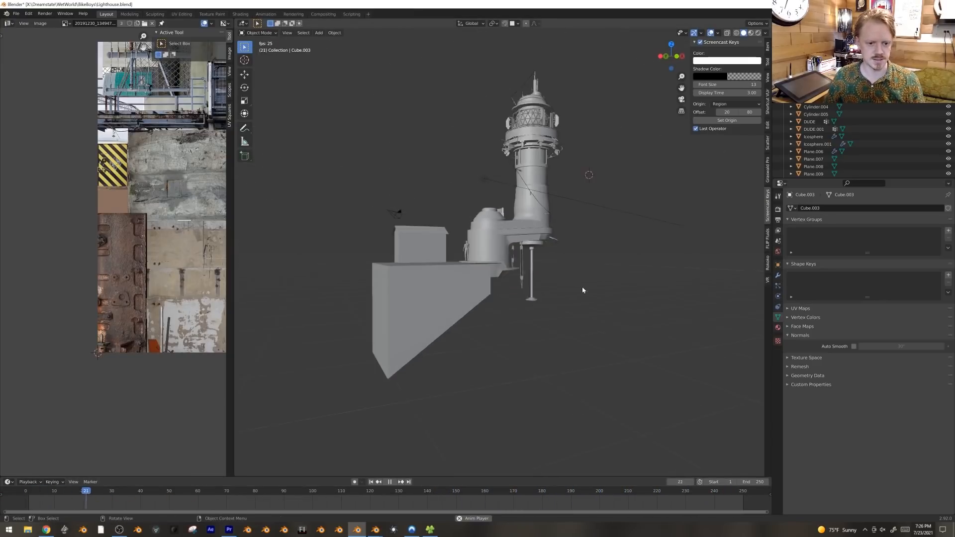
key("z")
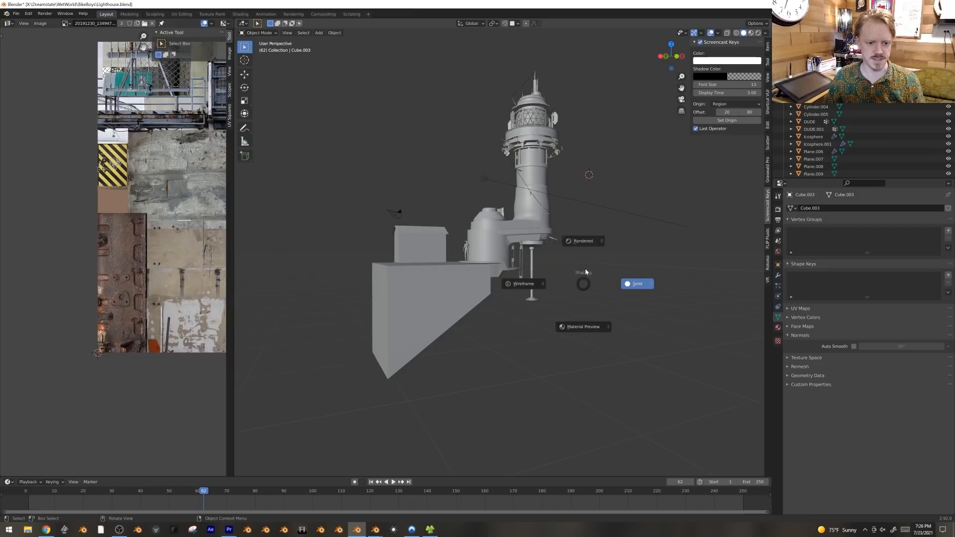
left_click(592, 243)
middle_click_drag(546, 262, 554, 320)
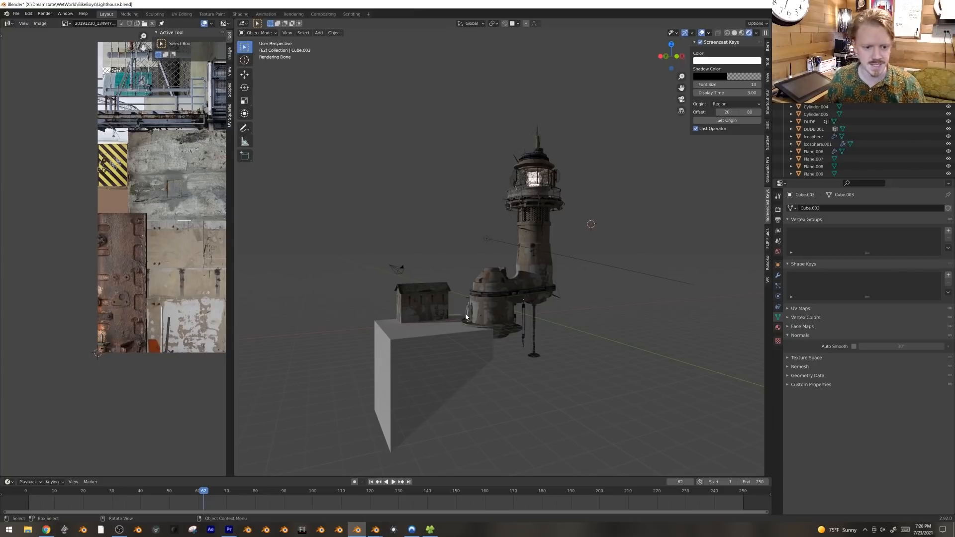
scroll(482, 260, "up", 3)
key("z")
left_click(540, 281)
Step: Add one centred loop cut around the lower drum of the lighthouse body, above the standing figure
middle_click_drag(508, 349, 555, 299, "shift")
scroll(541, 301, "up", 3)
left_click(541, 301)
key("Tab")
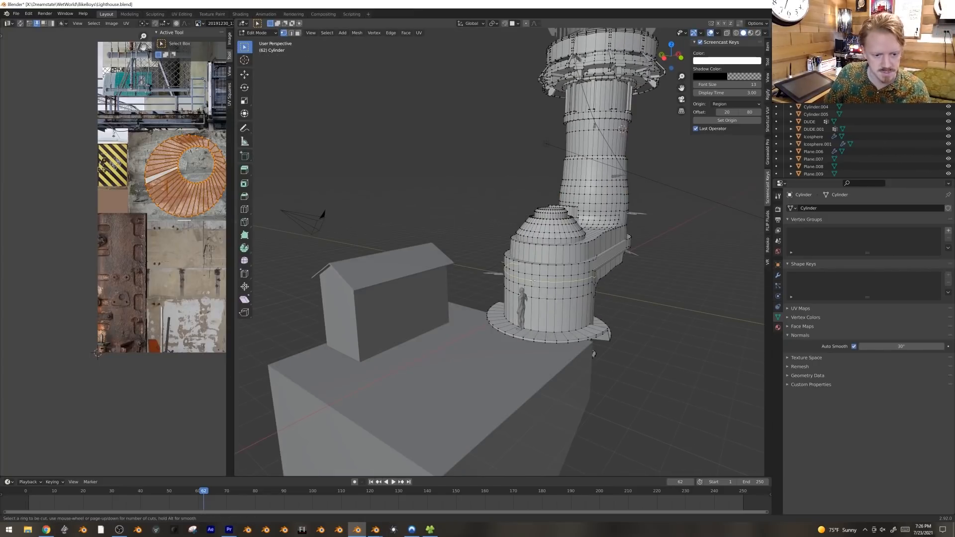
left_click(532, 282)
left_click(533, 279)
Step: Select the band of drum faces above the standing figure and extrude it outward about 0.98 m as an overhang
middle_click_drag(534, 278, 545, 281)
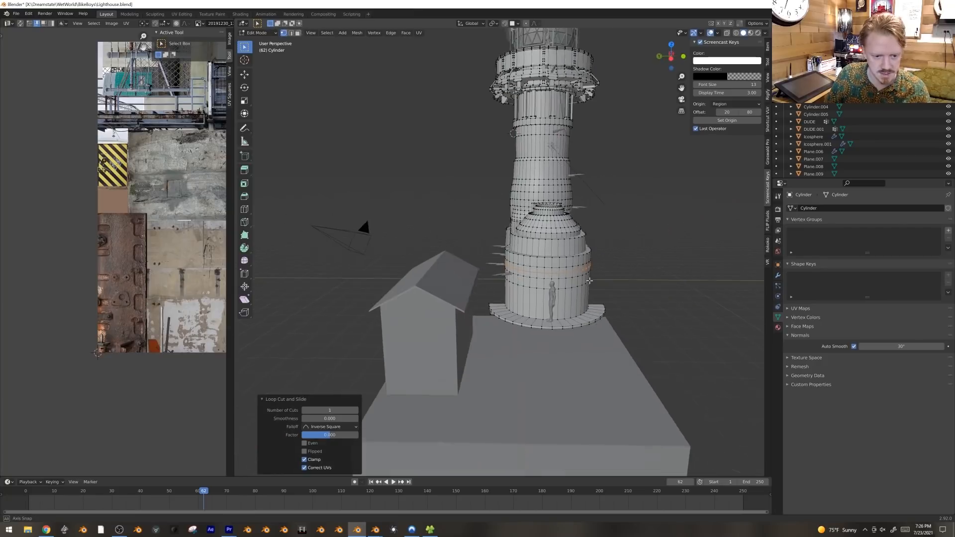
scroll(547, 282, "up", 2)
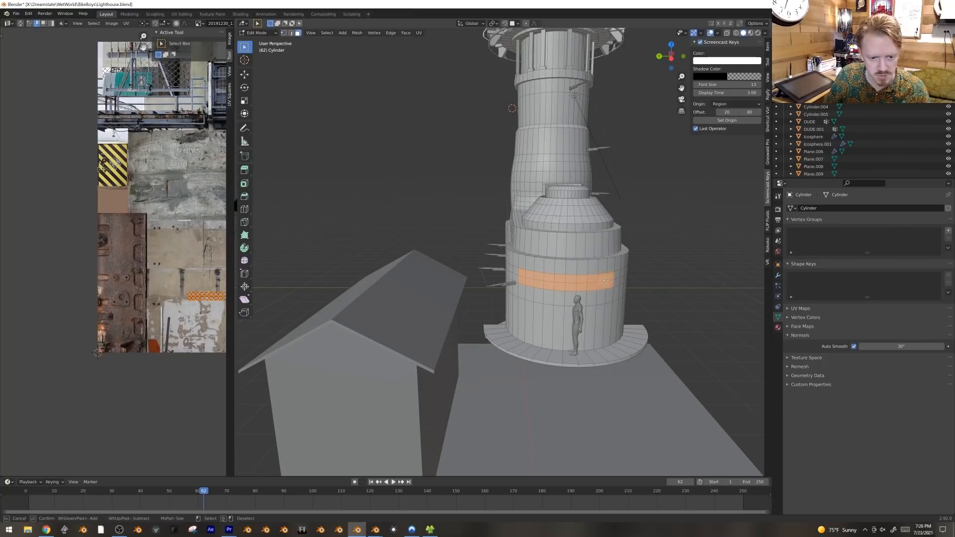
middle_click_drag(638, 302, 587, 303)
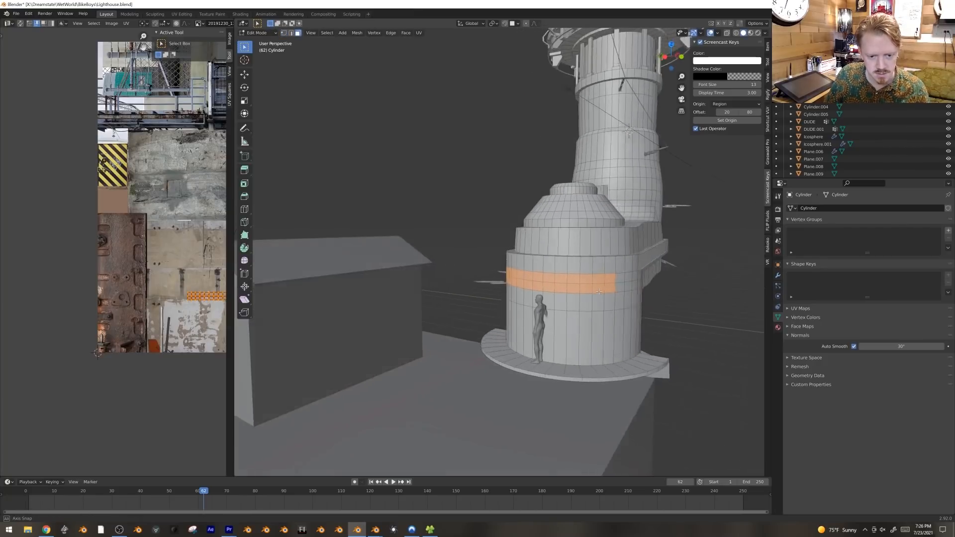
key("e")
left_click(575, 305)
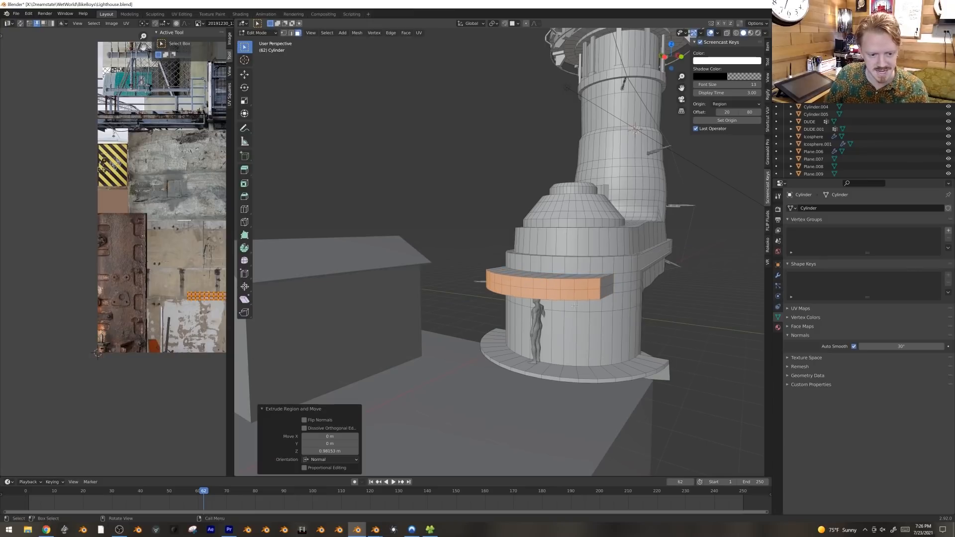
Step: Inset a row of the overhang's front faces about 0.04 m and extrude the strip outward about 0.13 m
left_click(590, 284, "alt")
middle_click_drag(580, 286, 521, 292)
left_click(586, 281, "ctrl")
key("i")
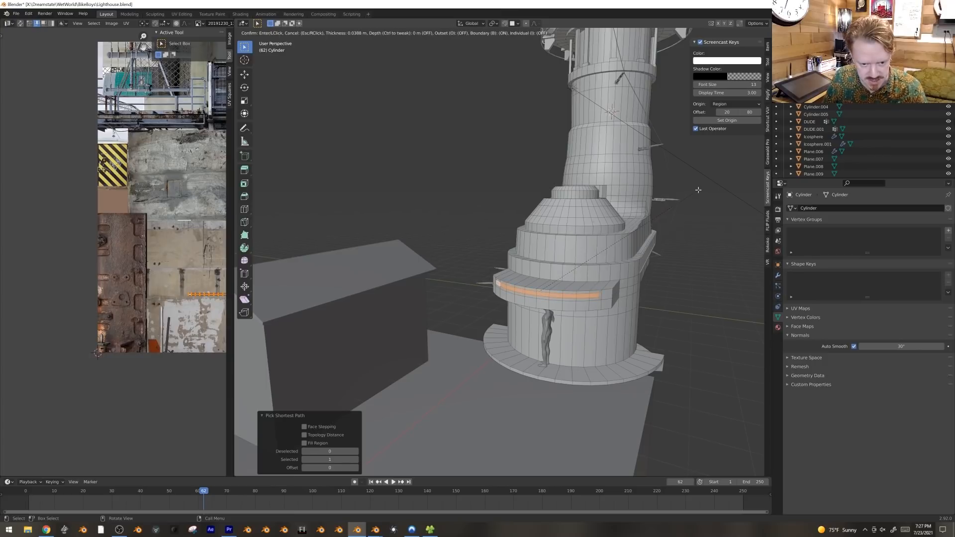
left_click(698, 189)
key("e")
left_click(691, 198)
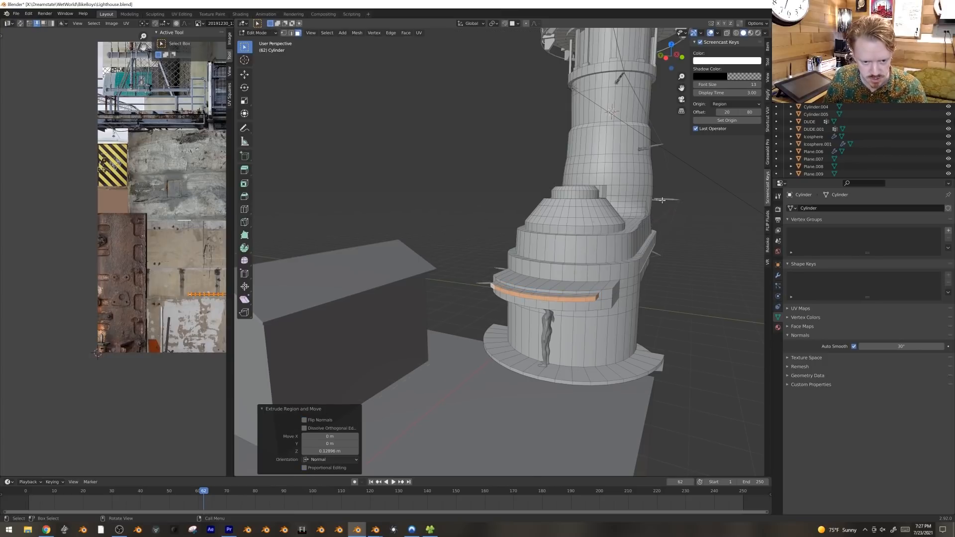
Step: Form a sloping canopy by scaling the strip, extruding it about 0.74 m, flattening its edge along Z and lowering it
key("s")
left_click(648, 203)
key("e")
left_click(625, 219)
key("s")
key("z")
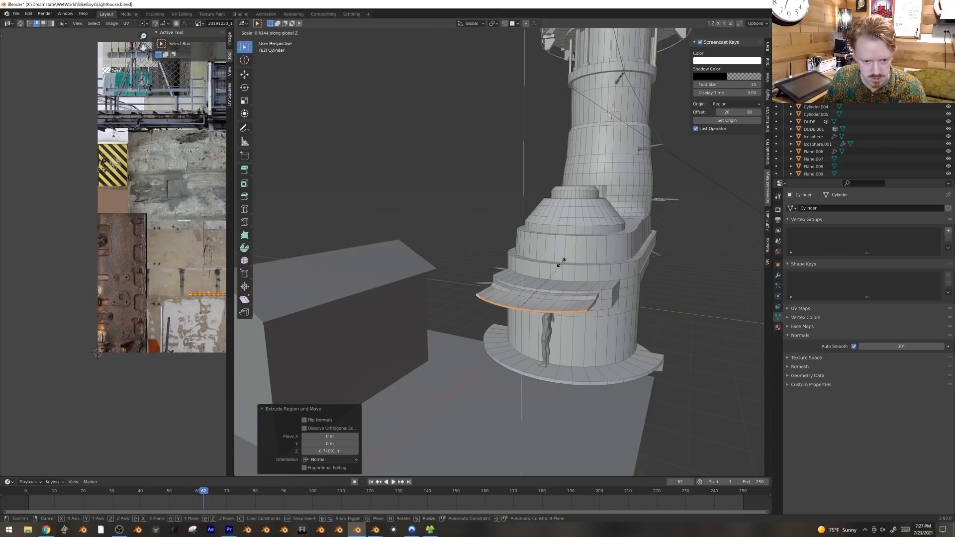
left_click(573, 274)
key("g")
key("z")
left_click(571, 295)
Step: Select the drum wall faces behind the figure under the overhang and extrude them inward as an entrance recess
middle_click_drag(571, 301, 570, 281)
left_click(572, 313, "alt")
key("c")
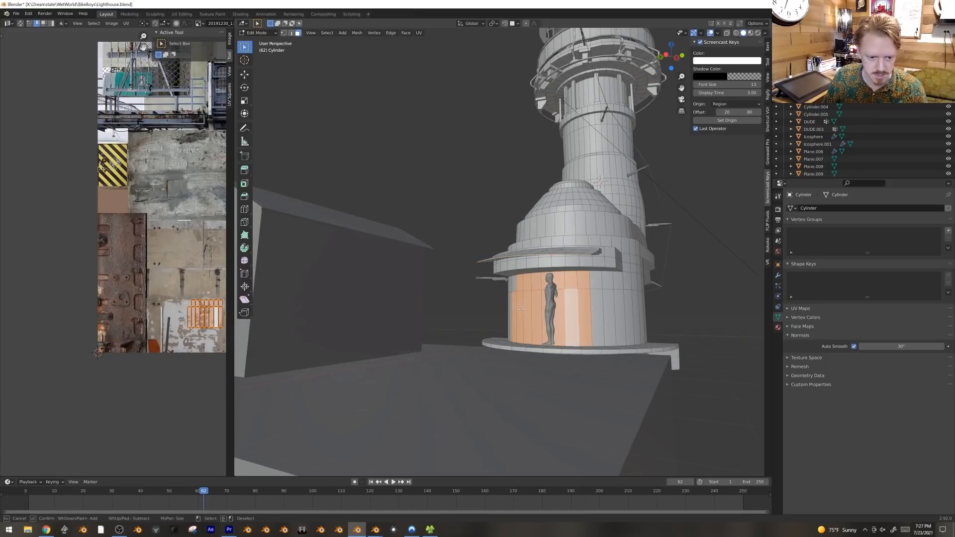
left_click_drag(522, 294, 521, 289)
key("e")
middle_click_drag(572, 308, 549, 392)
left_click(556, 307)
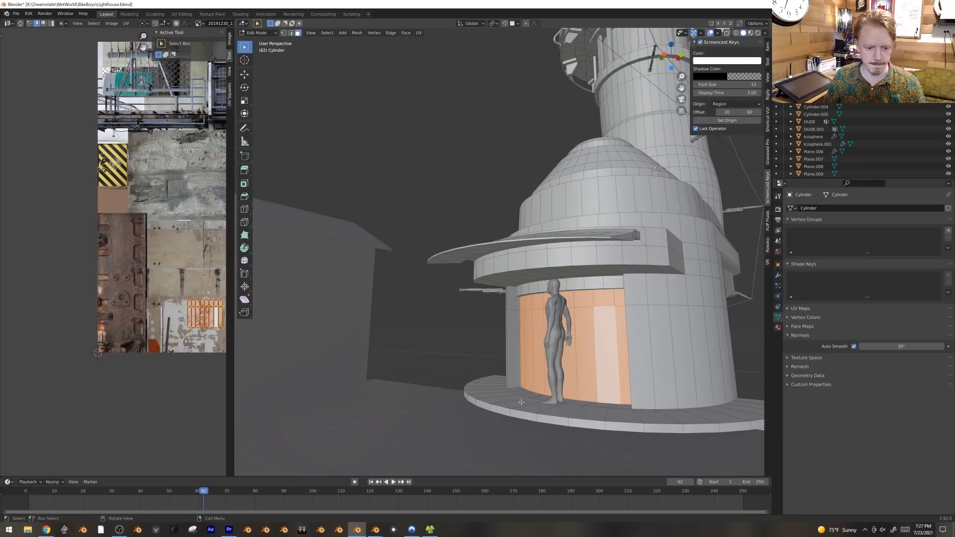
Step: Select the platform faces in front of the recess and lower them about 0.15 m along Z
left_click(548, 392)
left_click_drag(517, 395, 521, 399)
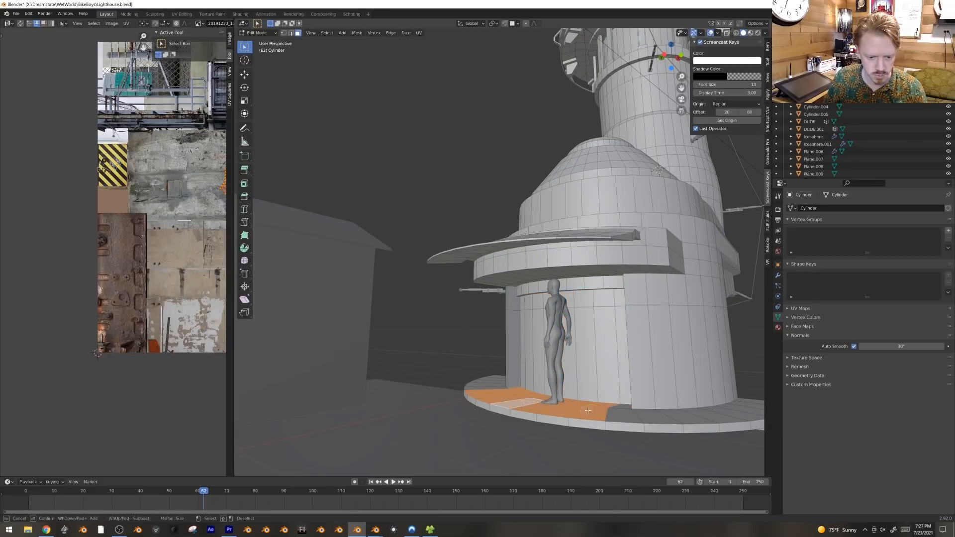
key("Escape")
key("g")
key("z")
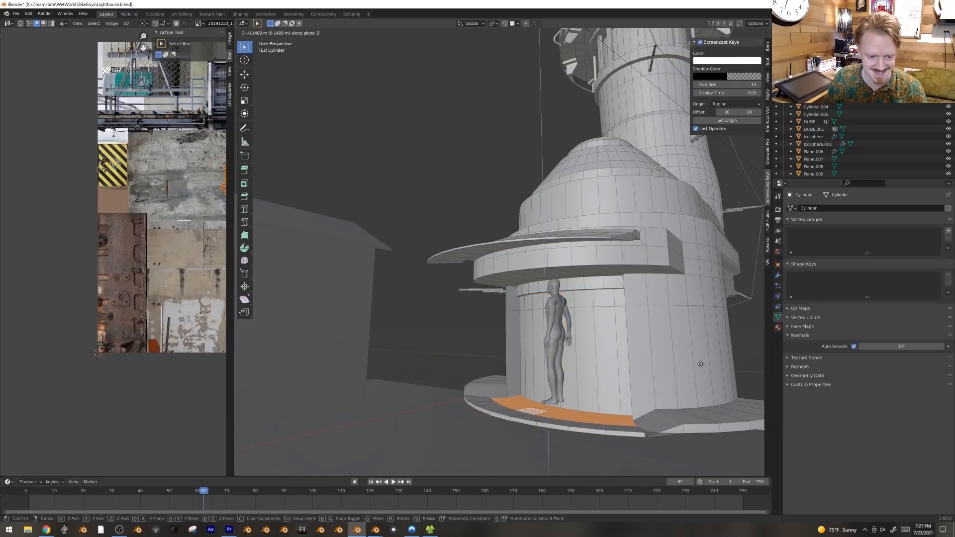
left_click(700, 365)
Step: Move the standing human figure along Z onto the lowered entrance floor
key("Tab")
left_click(554, 343)
key("g")
key("z")
left_click(607, 348)
Step: Select the central wall faces inside the entrance recess and extrude them inward about 0.14 m as a doorway
left_click(608, 347)
key("Tab")
middle_click_drag(594, 355, 625, 354)
key("alt+a")
key("c")
left_click(549, 314)
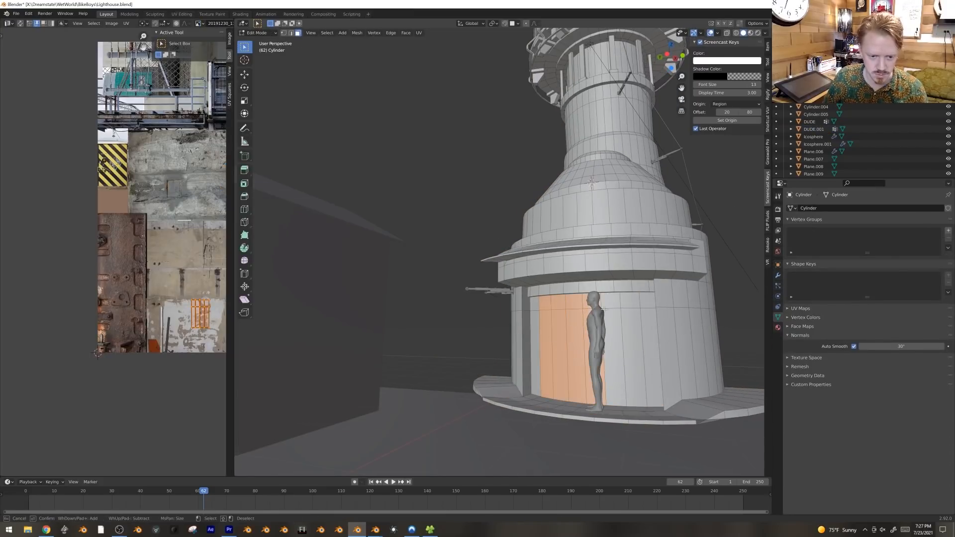
middle_click_drag(664, 319, 627, 331)
key("e")
left_click(616, 333)
scroll(117, 252, "down", 3)
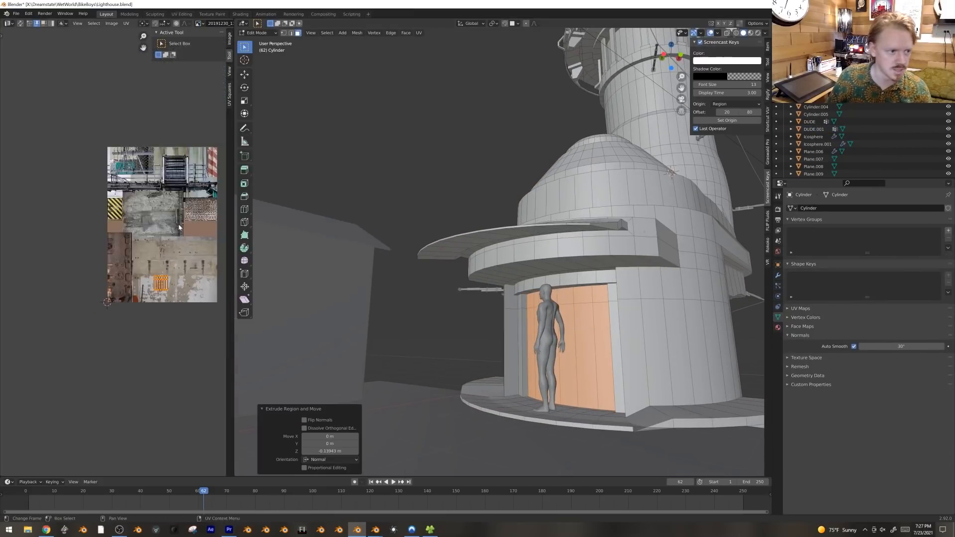
Step: In a textured left-side view, expand the doorway face selection by one ring to include the adjoining inner side faces
middle_click_drag(119, 249, 86, 280)
key("KP_1")
key("ctrl+KP_3")
scroll(660, 345, "up", 2)
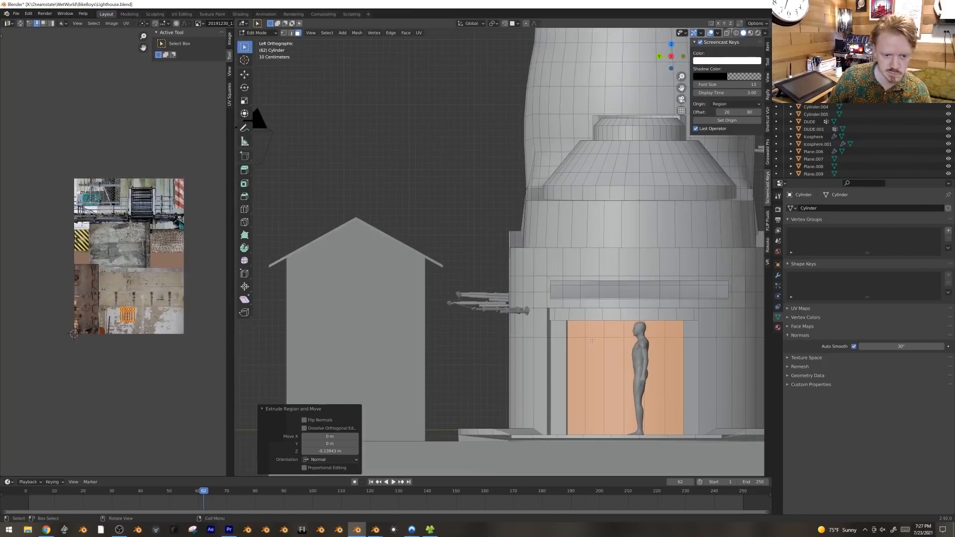
middle_click_drag(662, 346, 557, 258, "shift")
key("z")
left_click(554, 301)
scroll(571, 297, "up", 2)
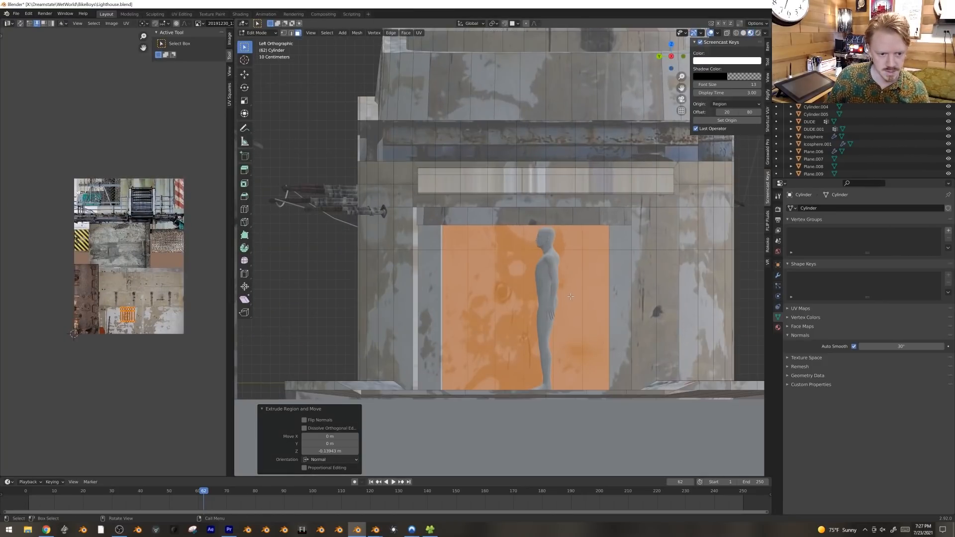
key("ctrl+KP_Add")
key("ctrl+KP_Add")
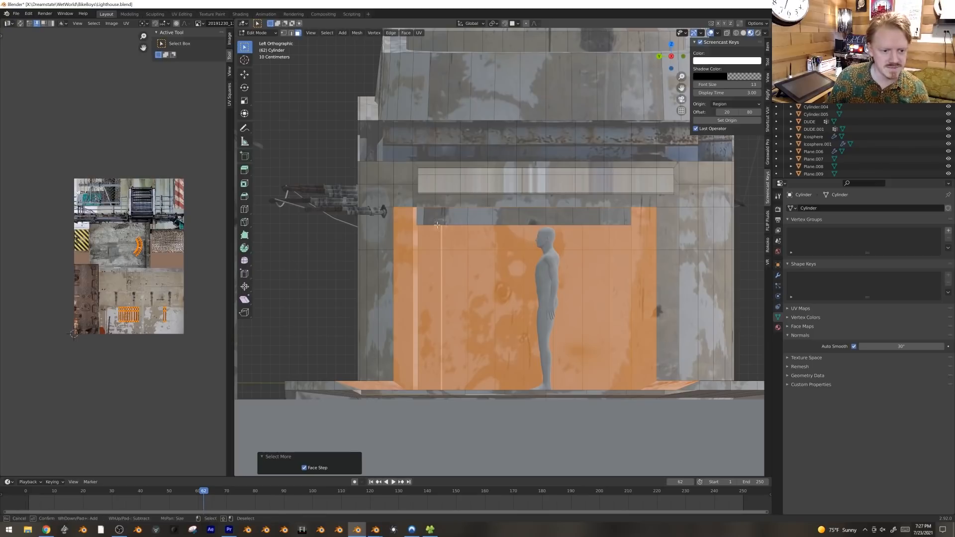
key("Escape")
scroll(117, 252, "up", 3)
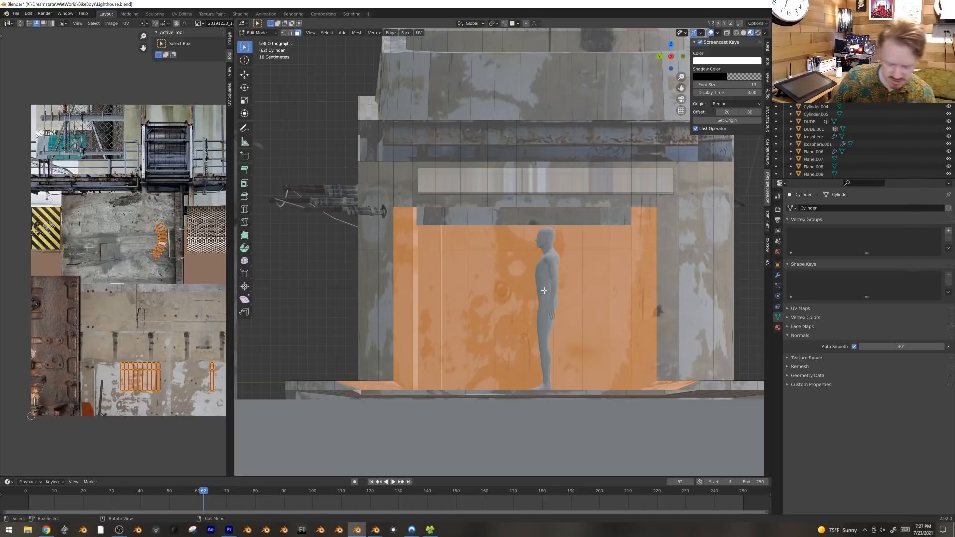
key("ctrl+KP_Subtract")
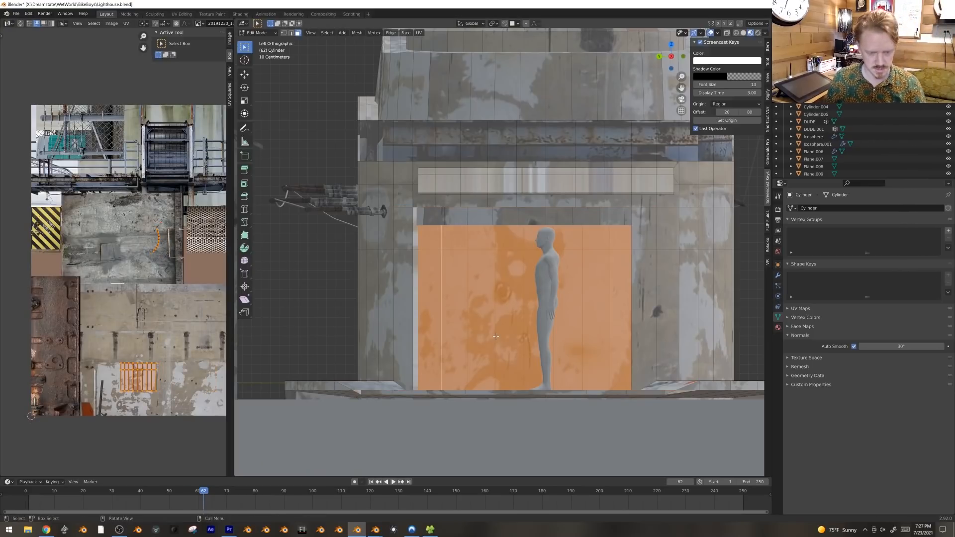
Step: Cube-project the selected doorway faces, and scale and move their UVs over the dark roller shutter in the texture
key("u")
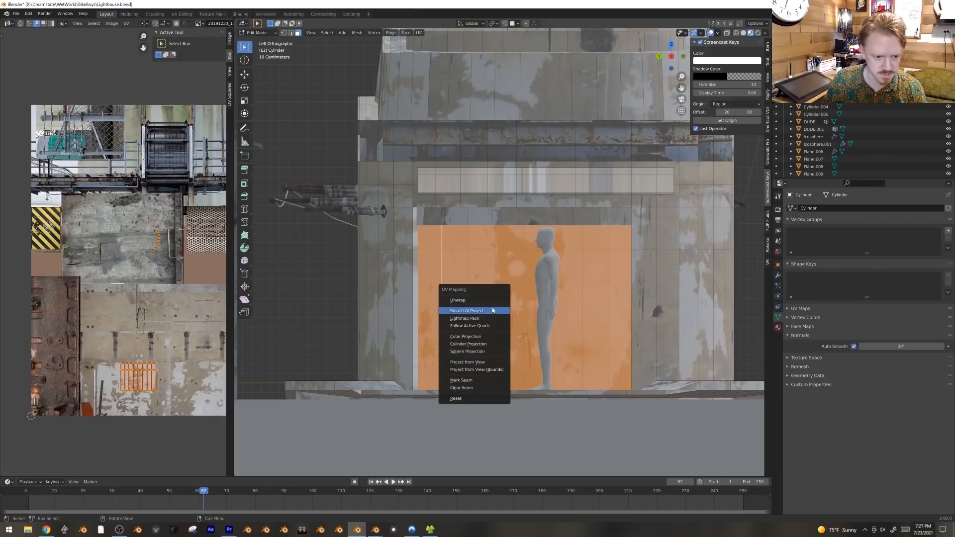
left_click(484, 337)
scroll(181, 357, "down", 3)
key("s")
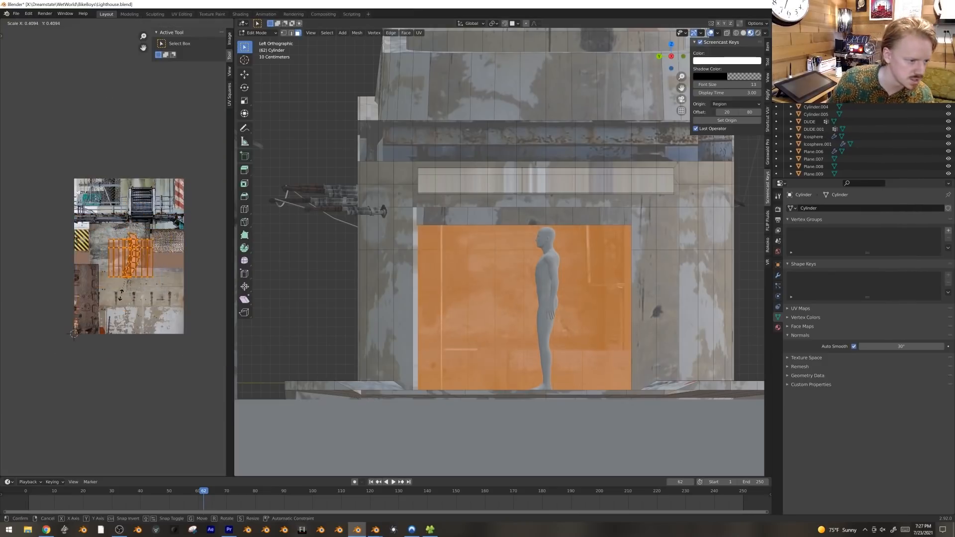
left_click(150, 303)
scroll(151, 303, "up", 3)
key("g")
left_click(176, 186)
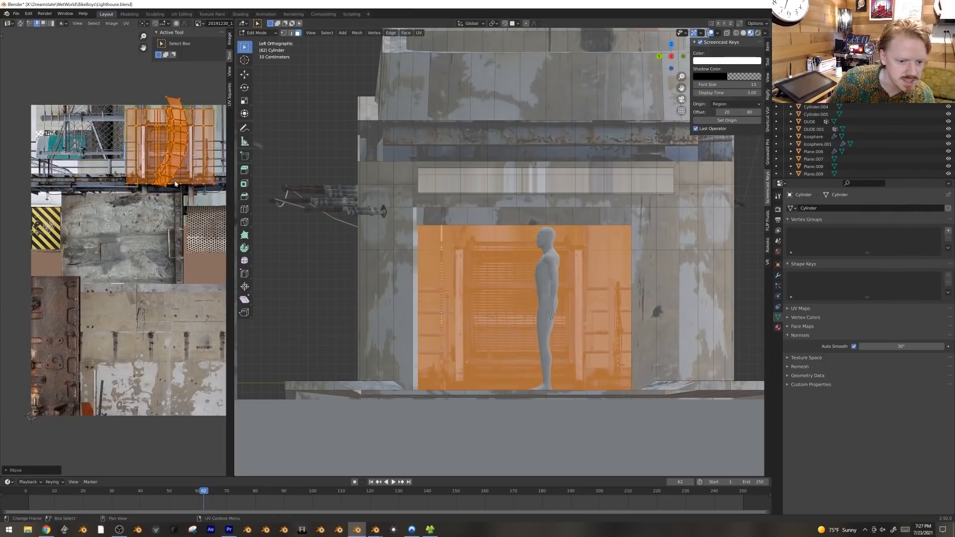
key("s")
left_click(180, 180)
key("g")
left_click(179, 184)
key("s")
left_click(291, 225)
Step: Select the loop of faces framing the entrance recess, unwrap it, and scale and reposition its UVs on the texture
key("Tab")
middle_click_drag(587, 268, 519, 292)
scroll(533, 279, "down", 4)
key("alt+a")
scroll(519, 293, "up", 1)
key("Tab")
left_click(463, 355, "alt")
left_click(465, 351, "alt")
middle_click_drag(465, 354, 475, 319)
key("u")
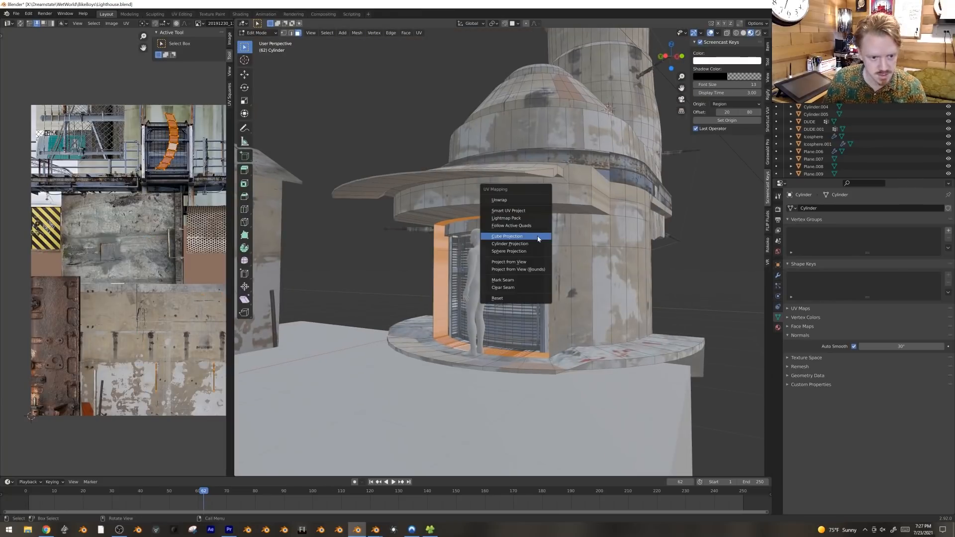
left_click(528, 200)
scroll(185, 189, "down", 2)
key("s")
left_click(144, 239)
key("g")
left_click(142, 260)
Step: Select the upper canopy's face loop and apply Cylinder Projection from a top view rotated to face the entrance
key("Tab")
middle_click_drag(507, 320, 530, 271)
key("Tab")
left_click(530, 270, "alt")
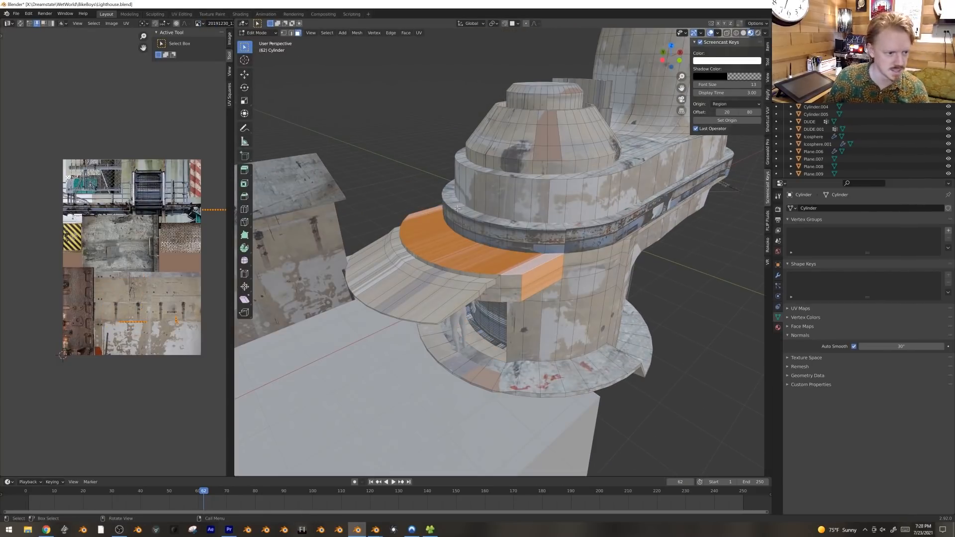
key("KP_7")
key("u")
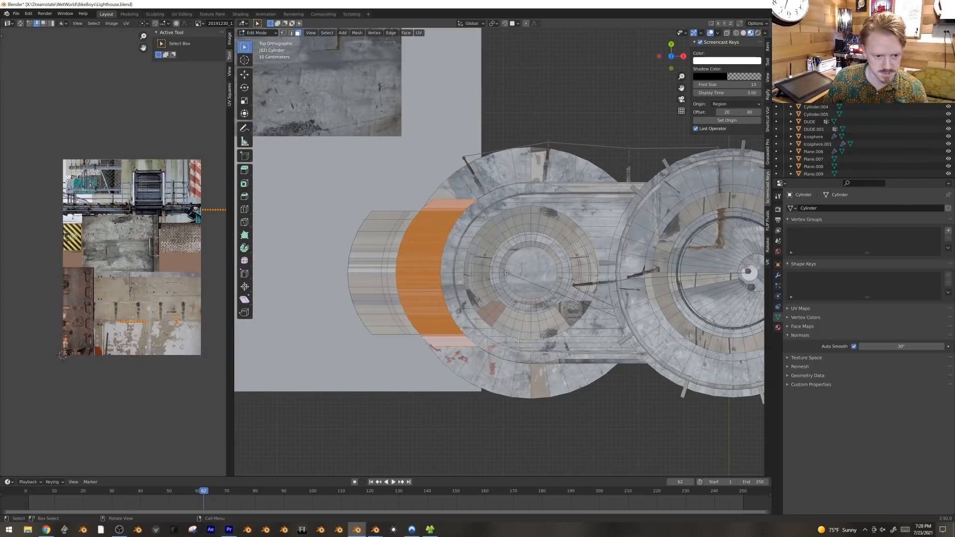
key("KP_4")
key("KP_4")
key("KP_4")
key("KP_4")
key("KP_4")
key("KP_4")
key("KP_5")
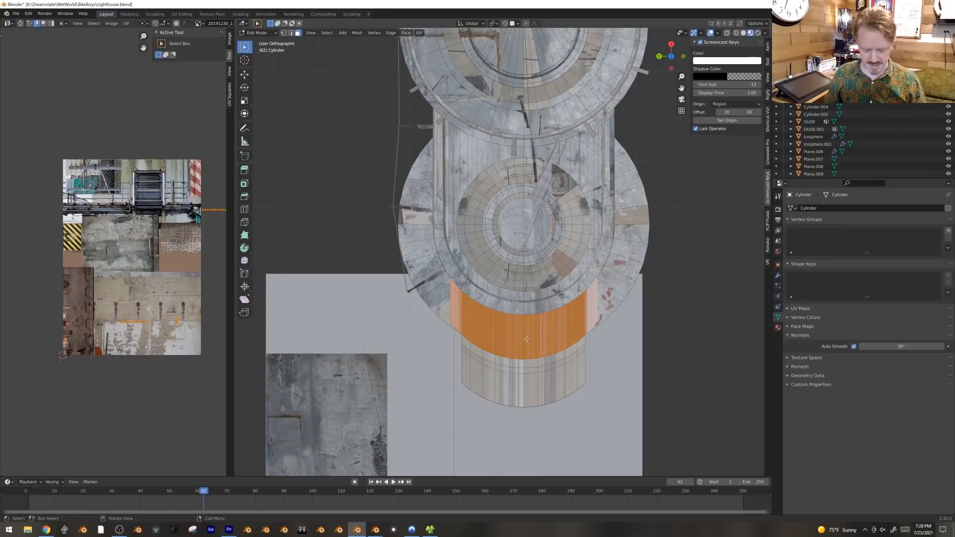
key("u")
left_click(507, 383)
scroll(129, 298, "down", 1)
scroll(130, 324, "up", 2)
middle_click_drag(141, 358, 123, 349)
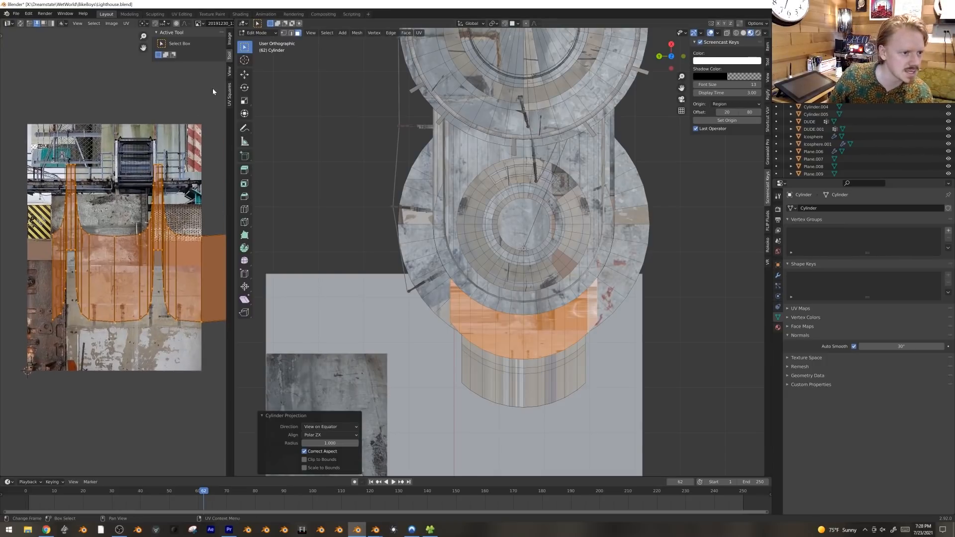
Step: Straighten the canopy UVs with To Grid By Shape, then shrink and place them along the grey concrete's pipe edge in the texture
left_click(230, 95)
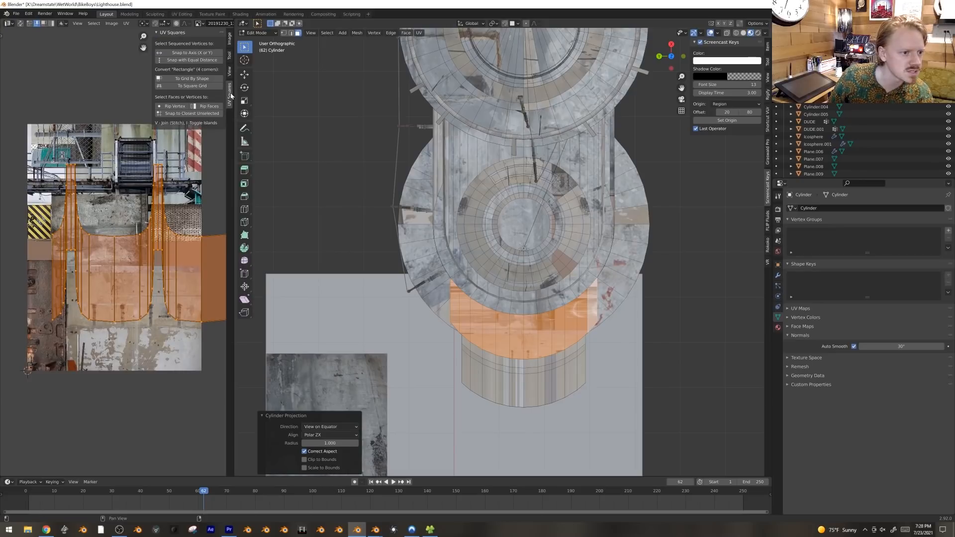
left_click(205, 81)
key("s")
left_click(160, 265)
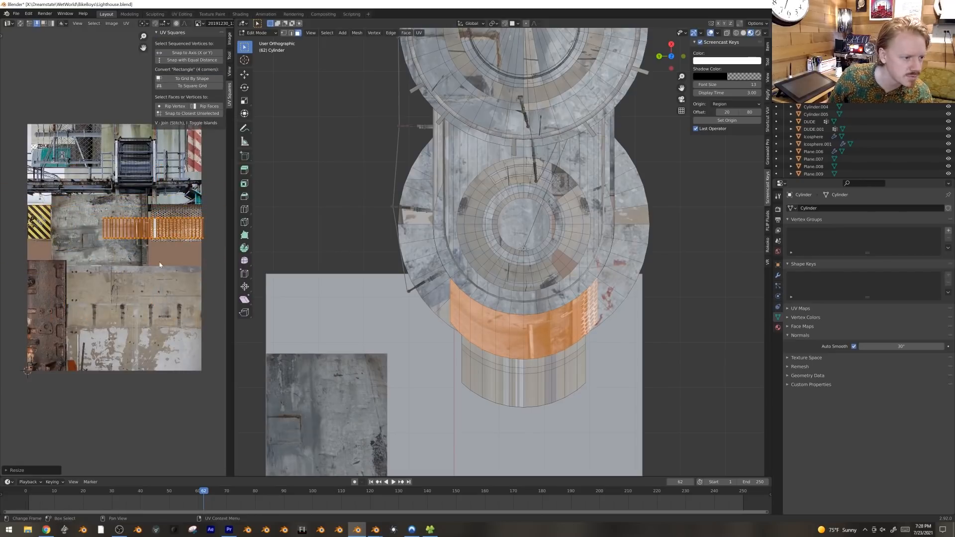
key("g")
left_click(79, 222)
middle_click_drag(79, 222, 109, 230)
key("g")
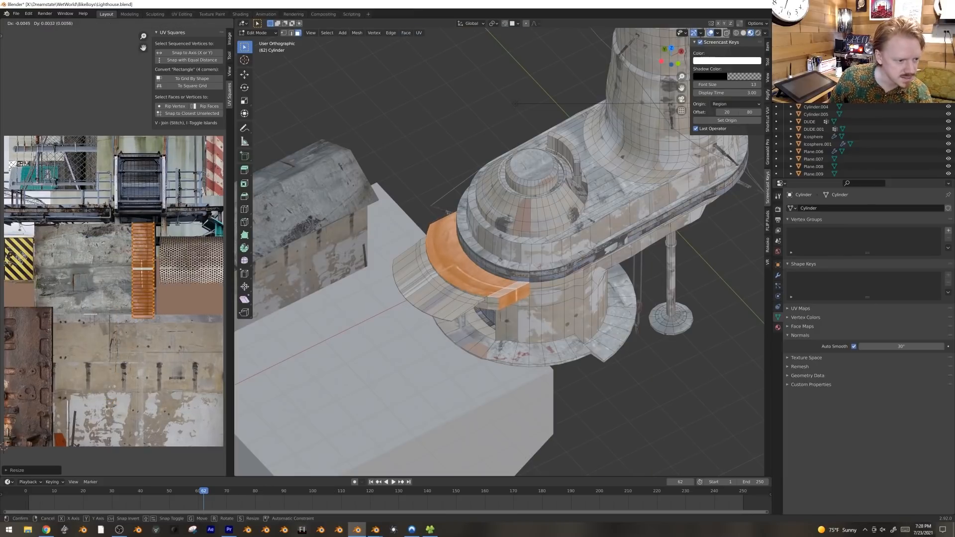
key("Return")
Step: Add a loop cut close to the upper canopy's outer edge with factor -0.981 and scale it along Z
key("Tab")
mouse_move(504, 294)
middle_mouse_down()
mouse_move(550, 293)
mouse_move(494, 285)
middle_mouse_up()
scroll(492, 289, "up", 2)
key("Tab")
scroll(483, 293, "up", 1)
key("ctrl+r")
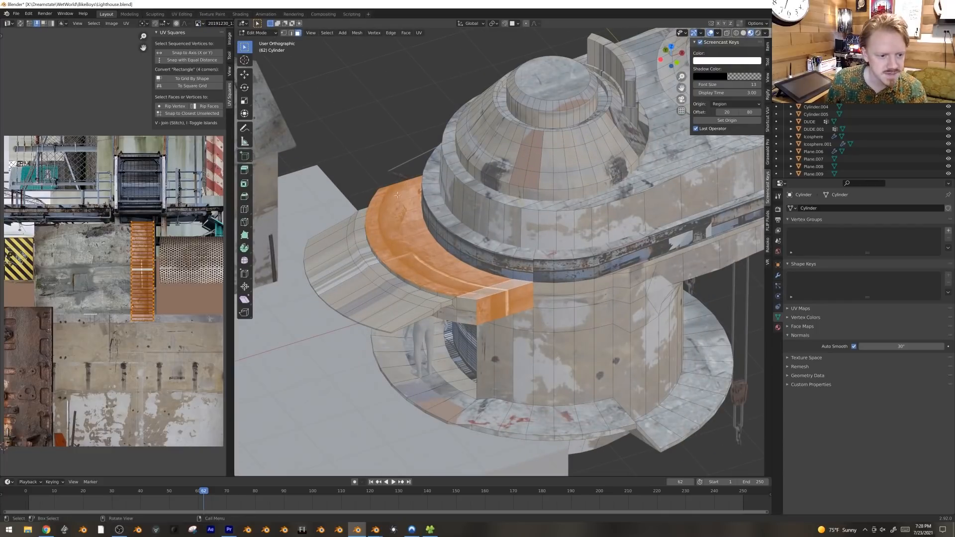
left_click(394, 178)
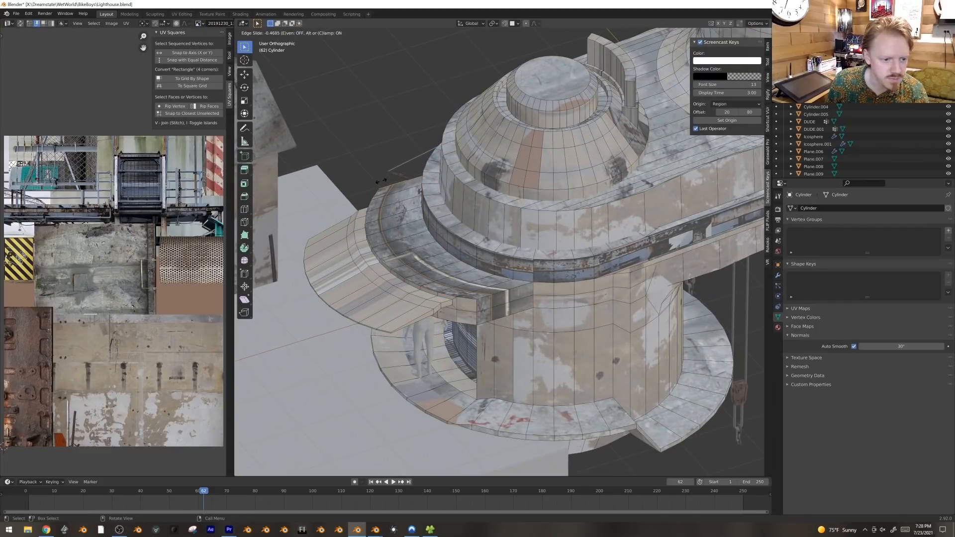
left_click(381, 180)
key("s")
key("z")
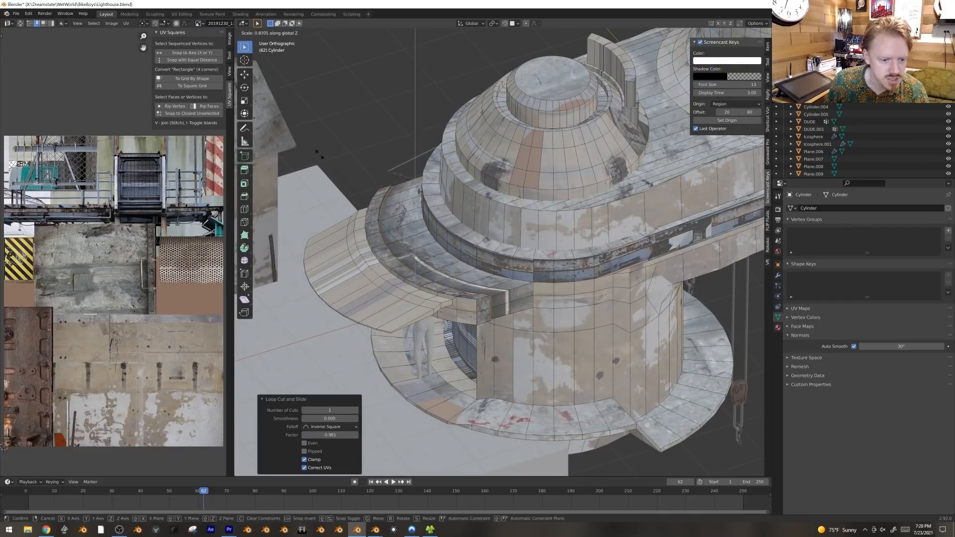
left_click(356, 213)
Step: Select a face loop on the lower sloping awning in face mode and grow the selection to cover the awning
key("3")
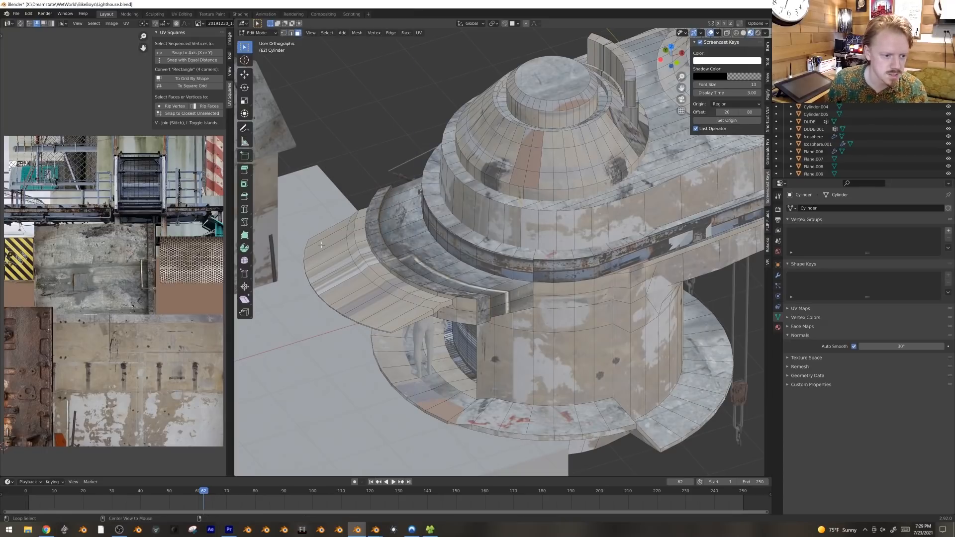
left_click(320, 254, "alt")
key("ctrl+KP_Add")
scroll(169, 219, "down", 3)
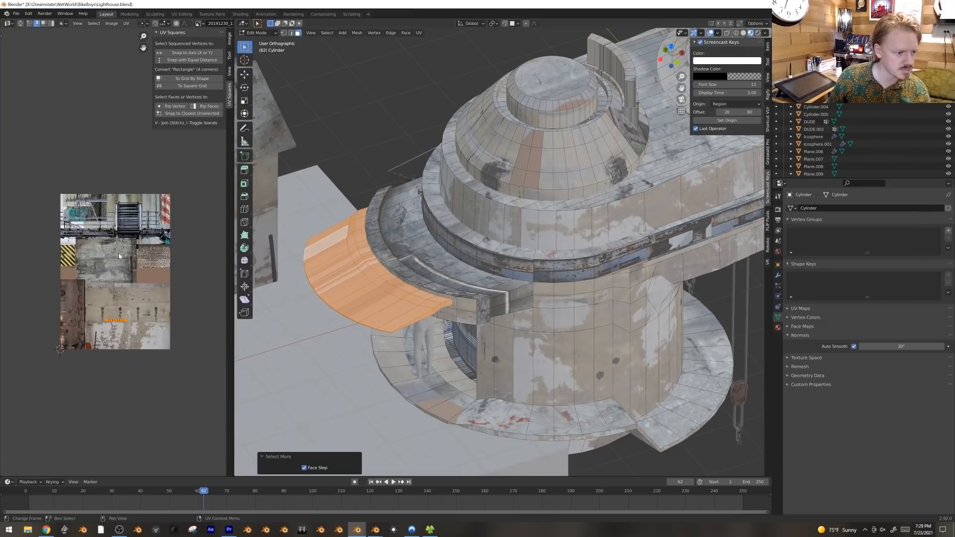
Step: Try Cylinder Projection on the awning faces from the rotated top view, then apply To Grid By Shape and undo the grid
key("KP_7")
key("KP_4")
key("KP_4")
key("KP_4")
key("KP_4")
key("KP_4")
key("KP_4")
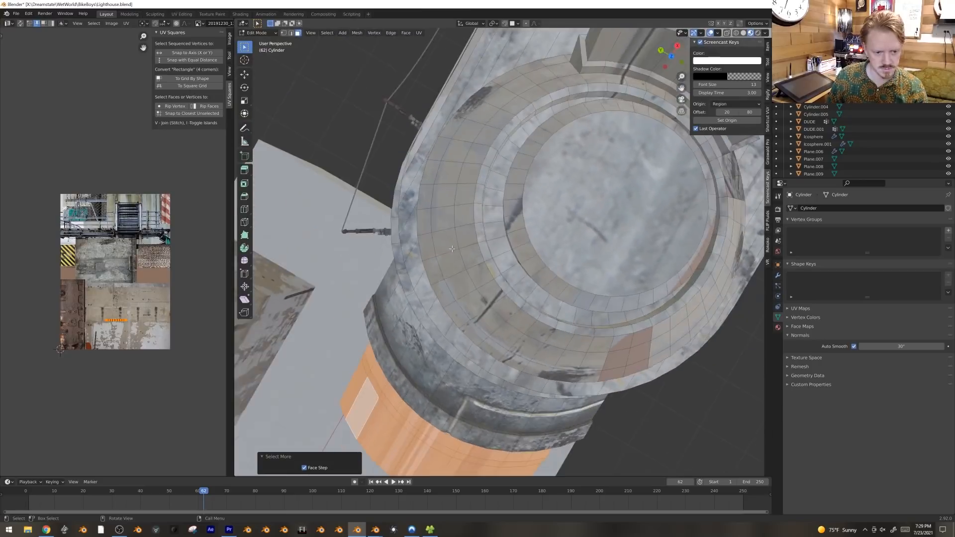
key("KP_5")
key("u")
left_click(453, 249)
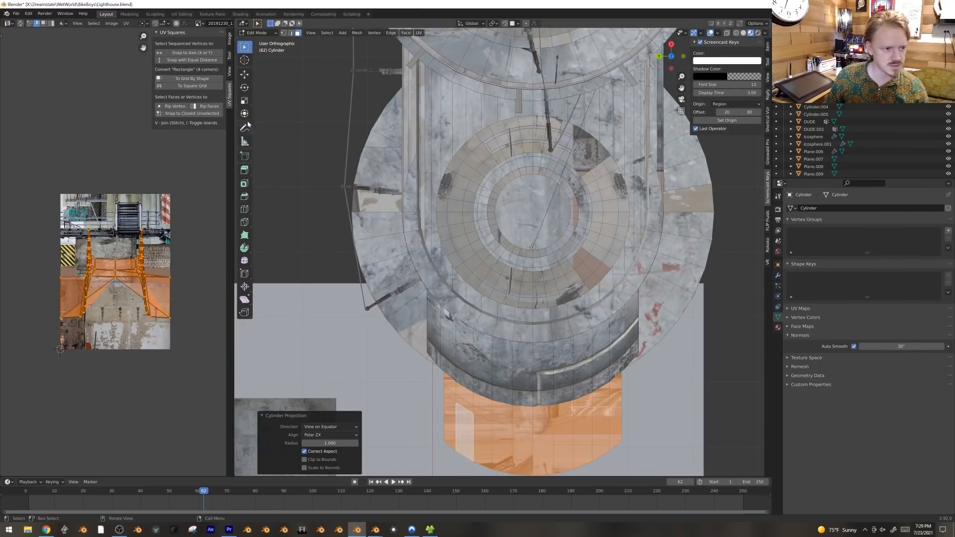
left_click(194, 79)
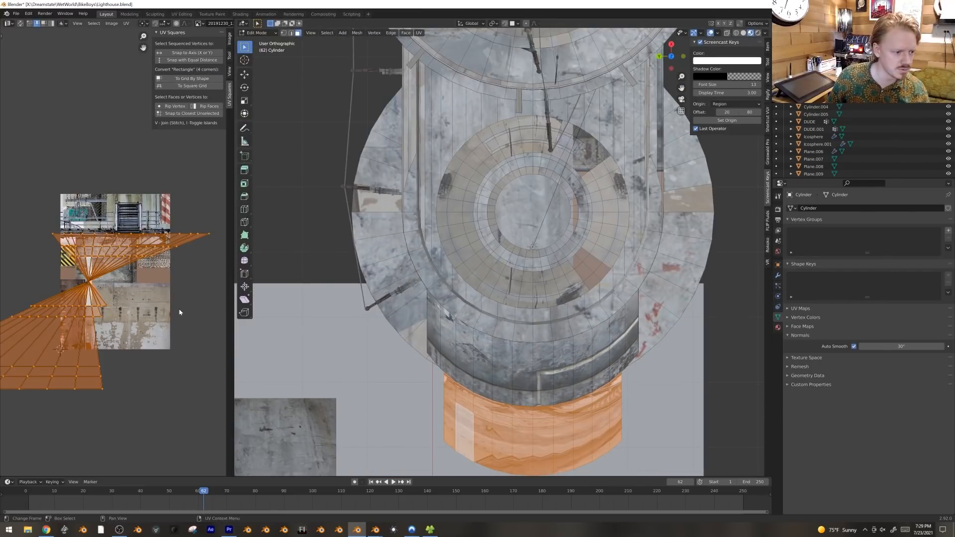
key("ctrl+z")
Step: Shrink and move the awning's cylinder-projected UVs onto the grey concrete area of the texture
middle_click_drag(304, 309, 319, 239, "shift")
scroll(162, 259, "up", 1)
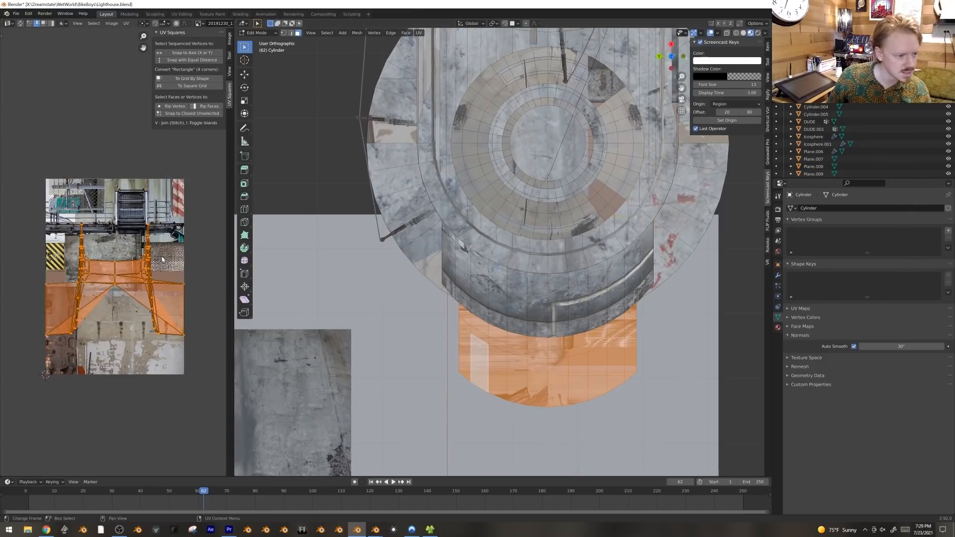
key("s")
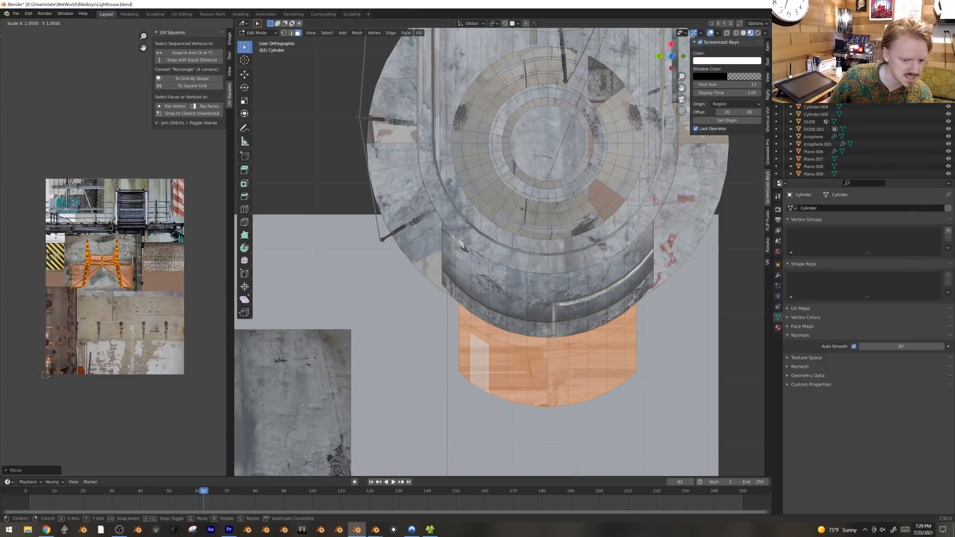
left_click(135, 281)
key("Tab")
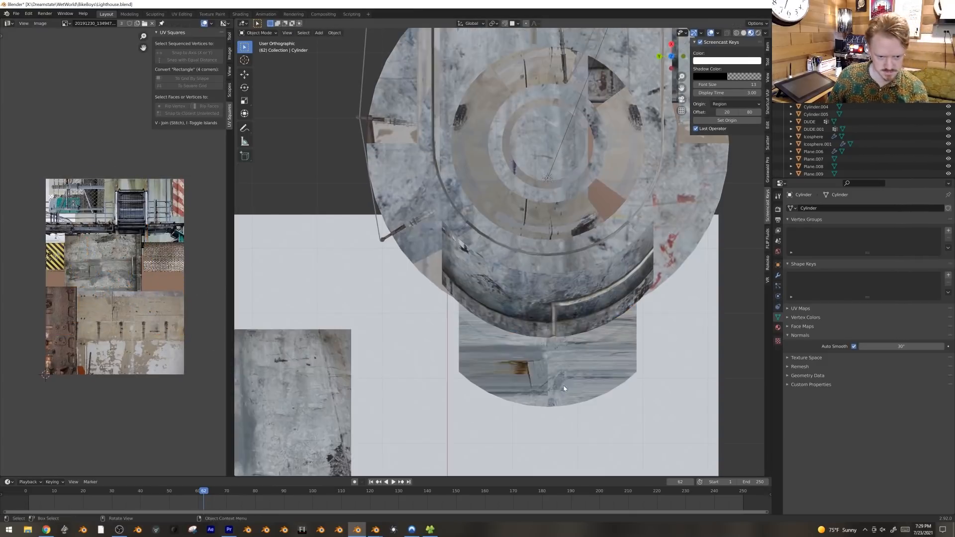
Step: Reproject the awning faces with Cube Projection, and scale and move the UVs onto the grey concrete texture
middle_click_drag(571, 399, 551, 352)
key("Tab")
key("u")
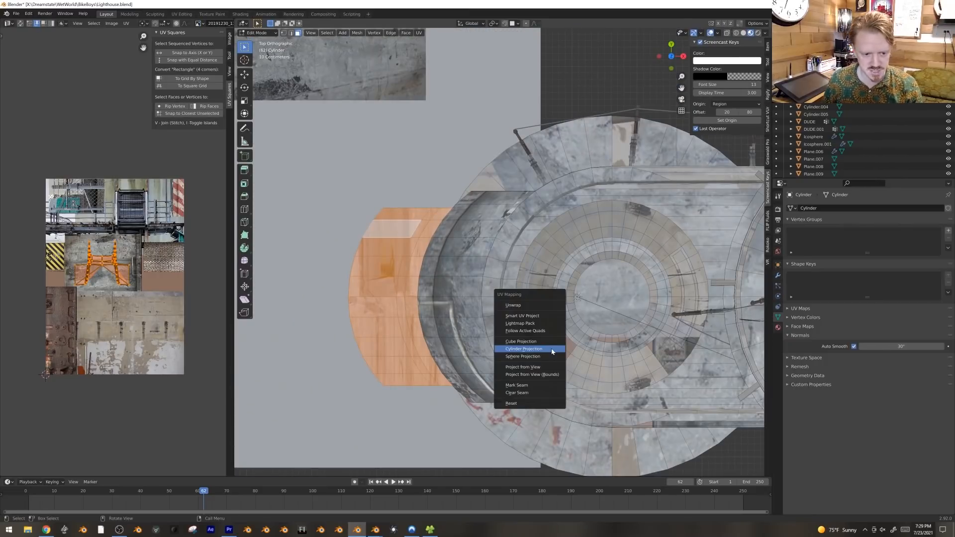
left_click(551, 342)
key("s")
left_click(121, 328)
key("g")
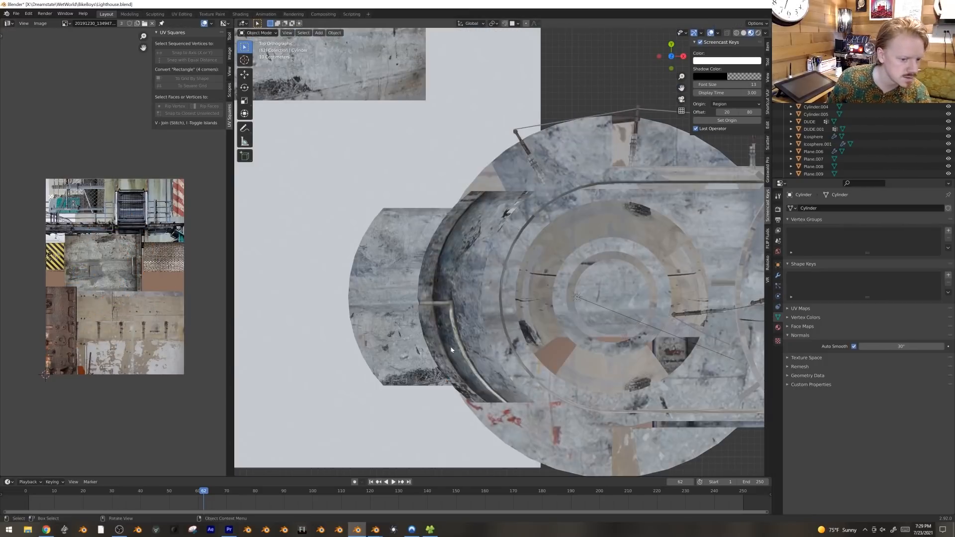
middle_click_drag(498, 278, 348, 199)
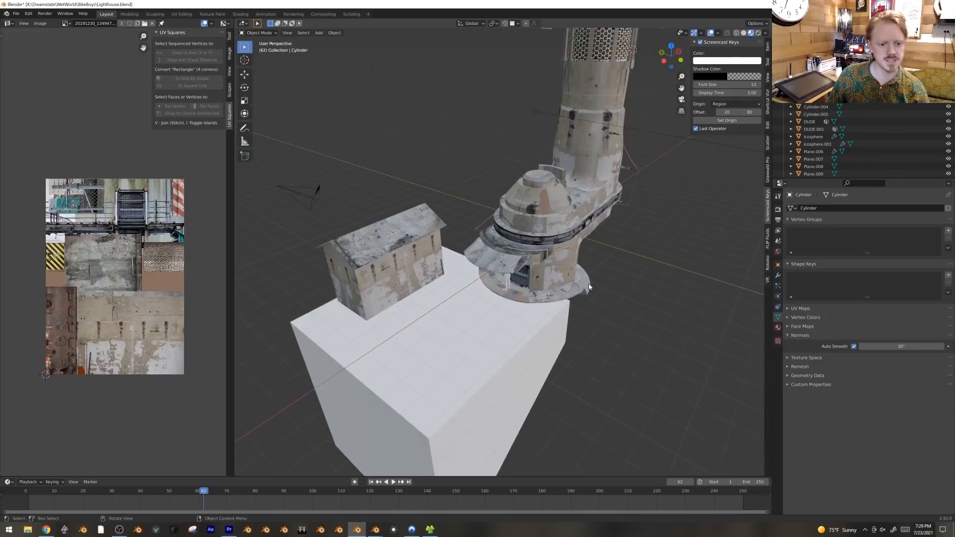
Step: Add a 2 m cube at the 3D cursor beside the lighthouse tower from the front view
key("KP_1")
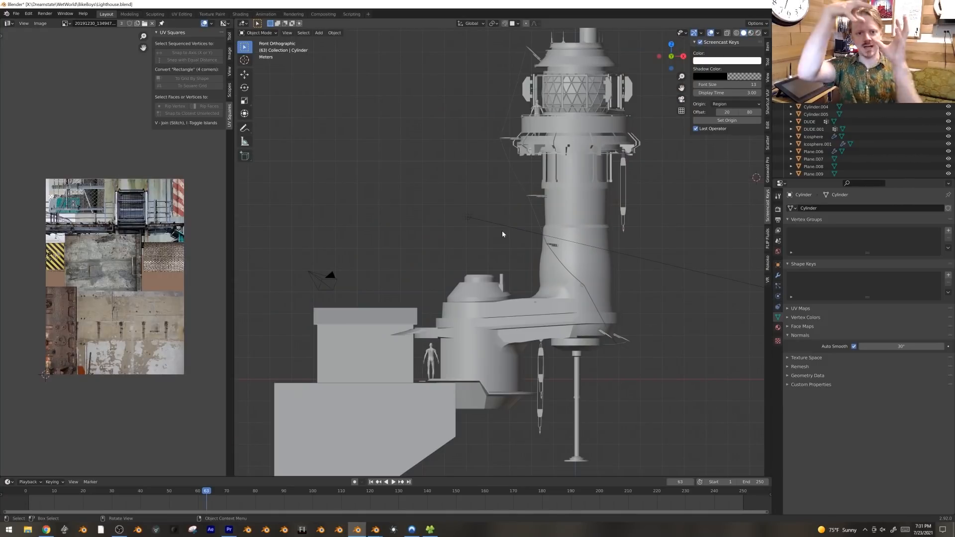
key("shift+a")
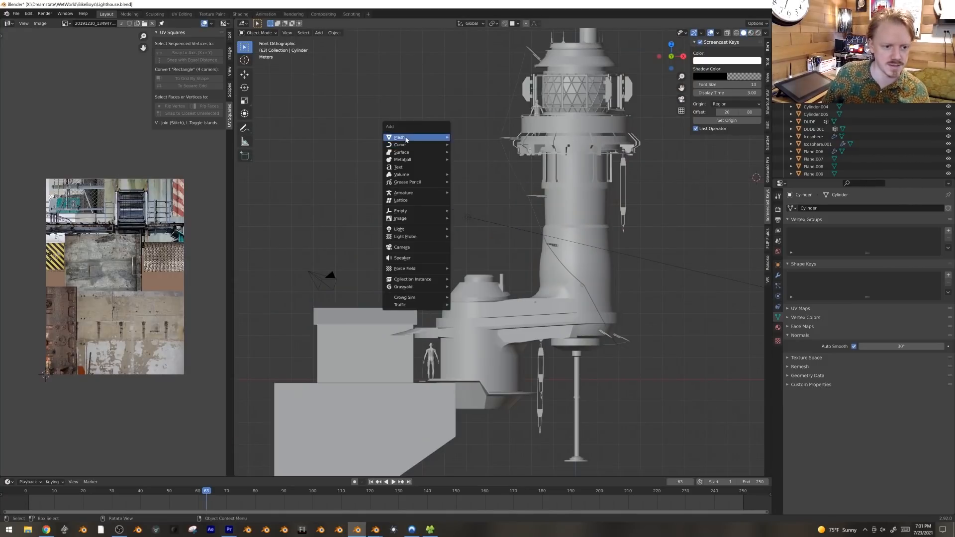
left_click(479, 145)
key("g")
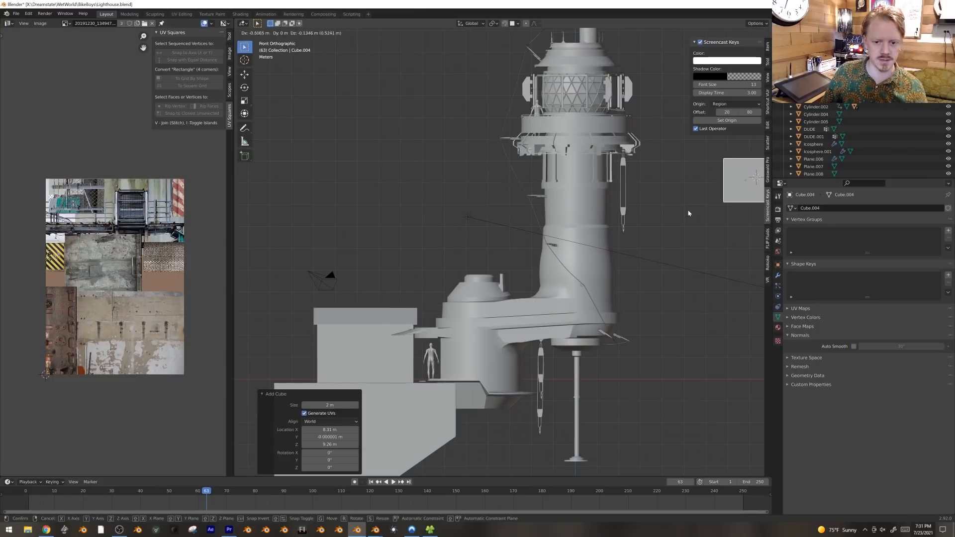
right_click(689, 212)
middle_click_drag(706, 212, 538, 264, "shift")
Step: Reshape the new cube into a tall narrow block by scaling along Z and Y, then scale it overall by 0.585
key("Tab")
middle_click_drag(597, 264, 618, 230)
key("s")
key("z")
left_click(660, 291)
key("s")
key("y")
left_click(609, 279)
key("s")
left_click(596, 260)
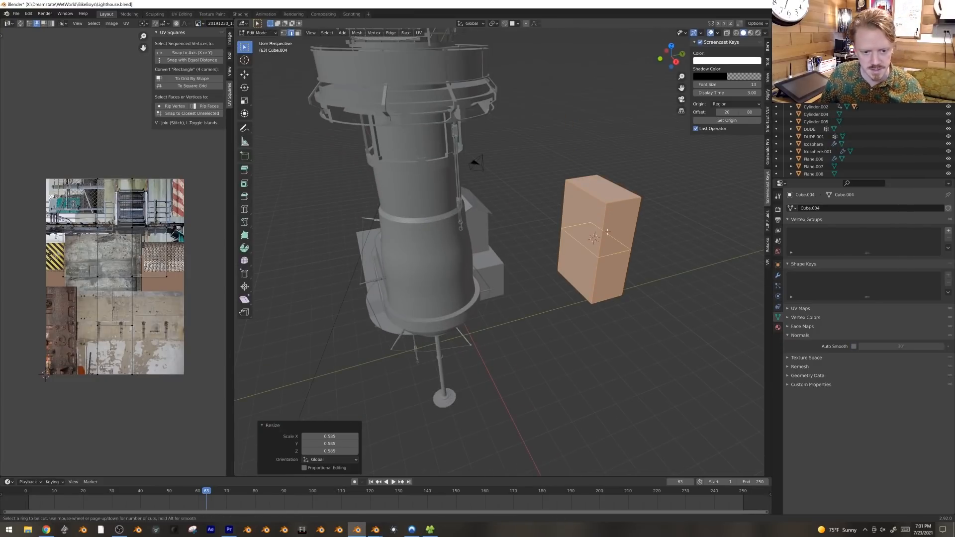
Step: Cut two horizontal edge loops around the tall block and bevel them into narrow bands
scroll(607, 232, "up", 1)
left_click(607, 232)
right_click(687, 237)
key("v")
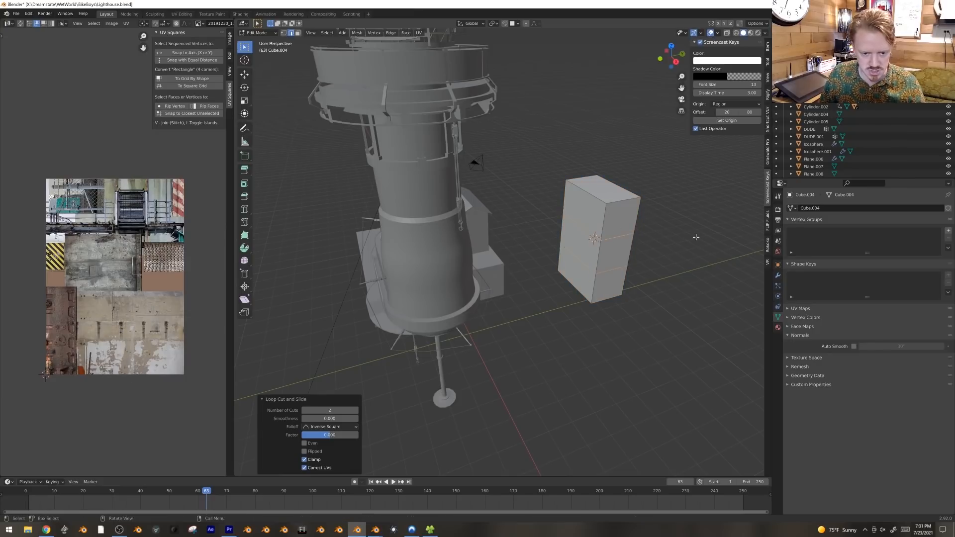
left_click(702, 238)
Step: Extrude the two bands around the block outward along their normals
right_click(702, 238)
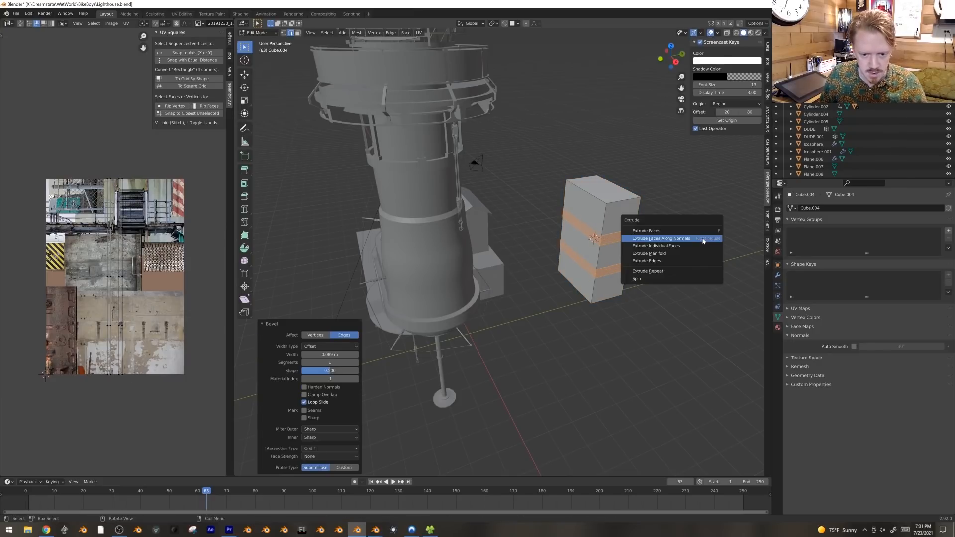
left_click(704, 238)
left_click(707, 236)
Step: Duplicate one side's band faces, widen them along X by about 1.7, and extrude them into protruding bars
middle_click_drag(706, 236, 552, 247)
left_click(503, 259)
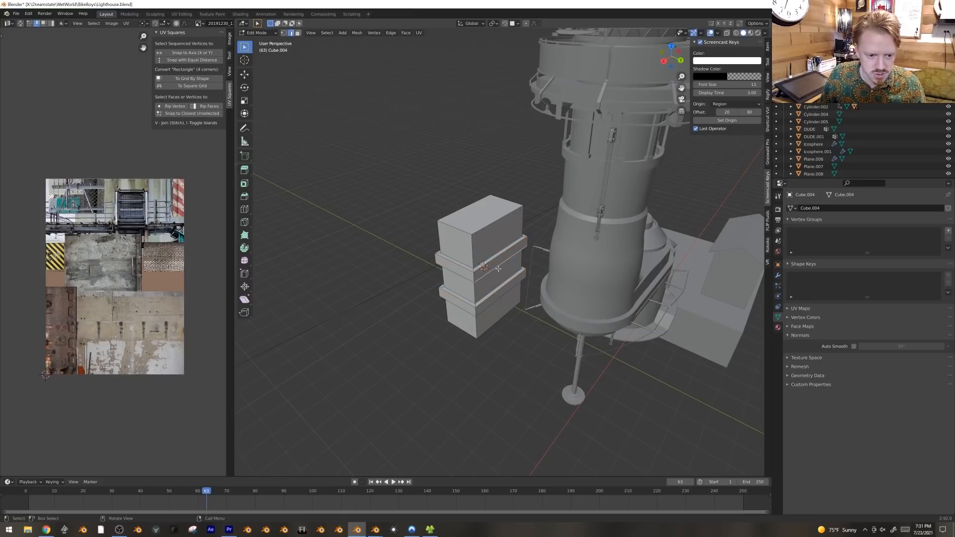
key("shift+d")
right_click(509, 295)
key("s")
key("x")
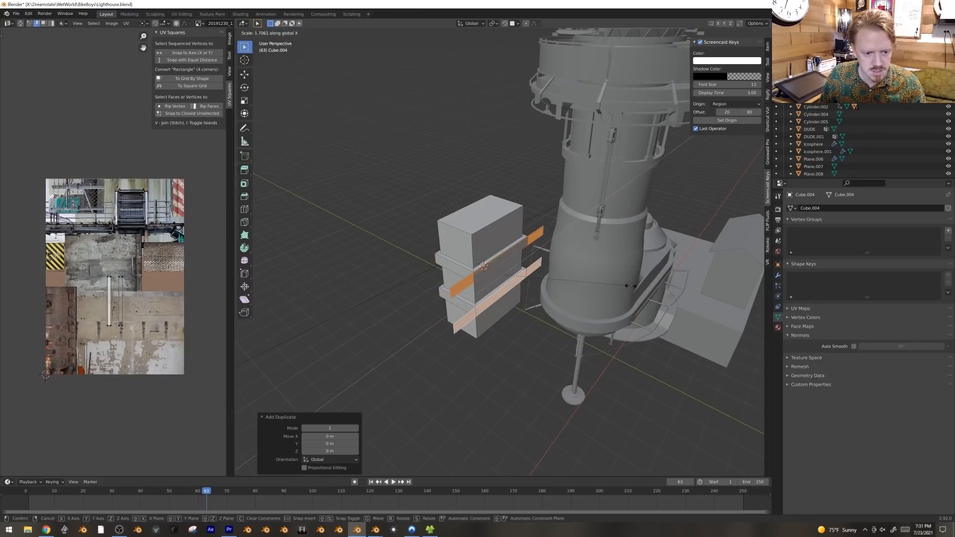
left_click(631, 285)
key("e")
left_click(634, 287)
Step: Bevel the block's vertical corner edges with two segments to round the banded body
middle_click_drag(438, 204, 681, 242)
key("ctrl+l")
key("ctrl+b")
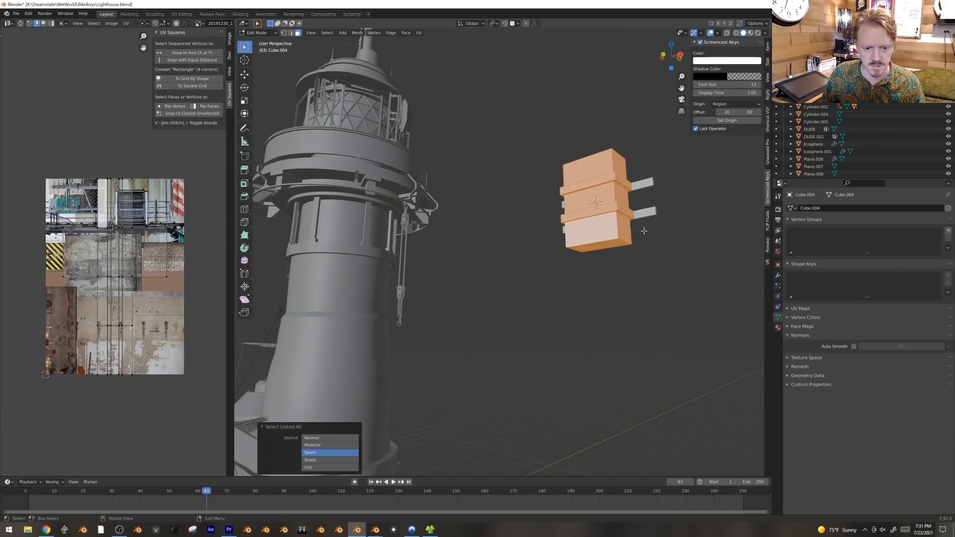
key("alt+a")
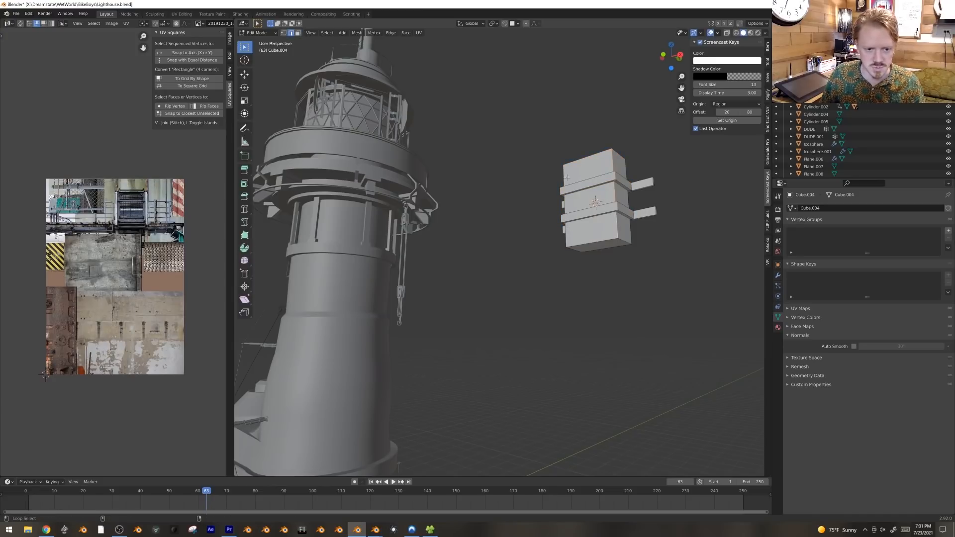
middle_click_drag(703, 211, 710, 256)
key("ctrl+b")
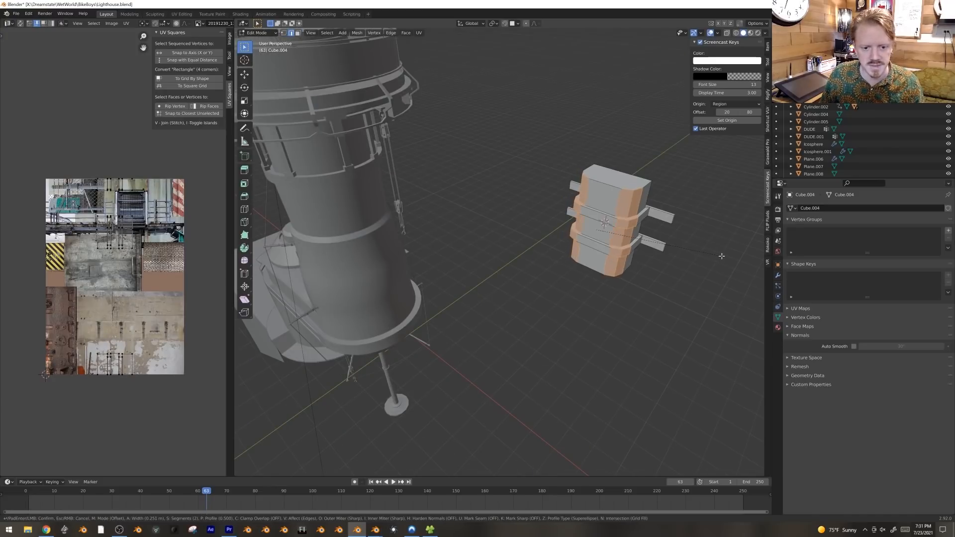
left_click(723, 256)
key("Tab")
key("Tab")
key("Tab")
Step: Show the scene with textures and link the lighthouse tower's material to the new block
middle_click_drag(621, 229, 610, 235)
key("z")
left_click(617, 276)
middle_click_drag(620, 288, 635, 351)
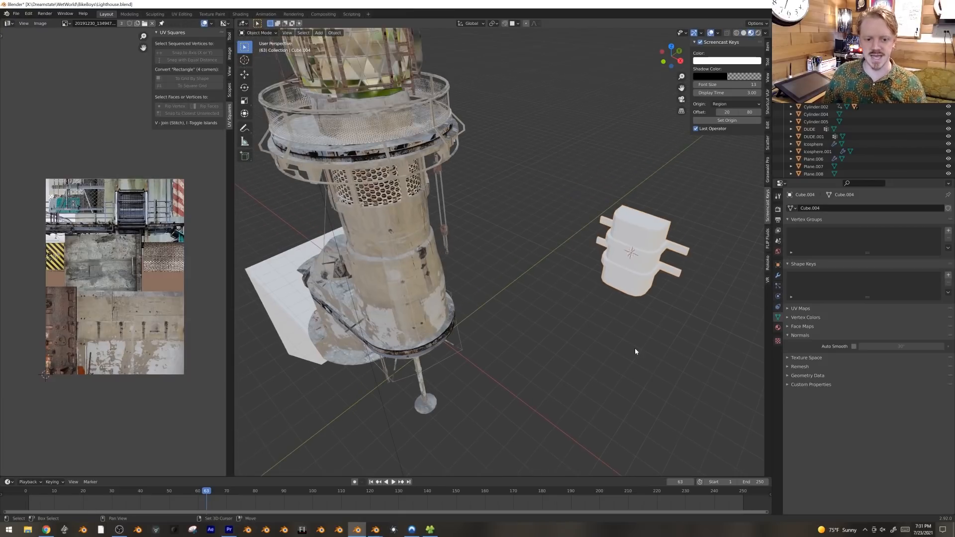
left_click(396, 237)
key("ctrl+l")
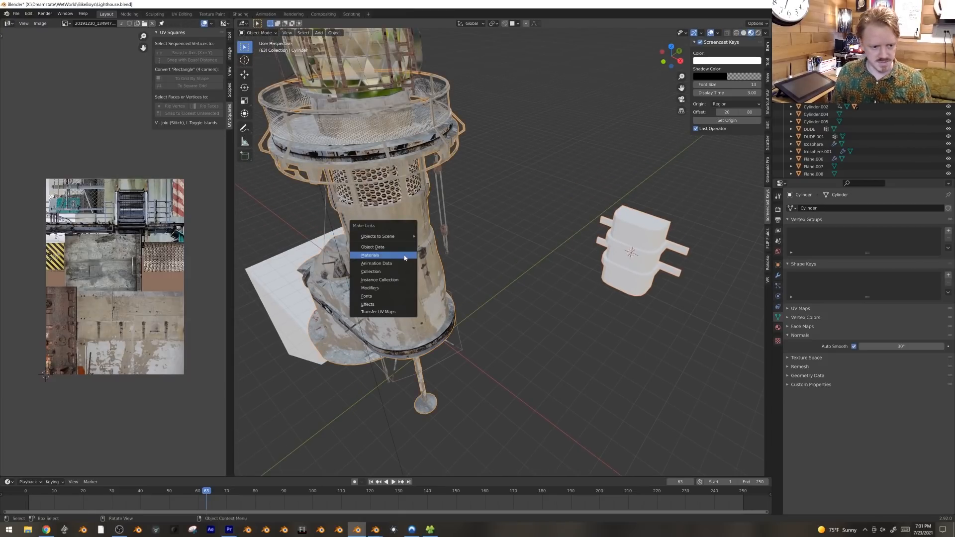
left_click(404, 255)
Step: Unwrap the block with Cube Projection, and shrink and move its UVs onto the grey concrete texture
left_click(640, 259)
key("Tab")
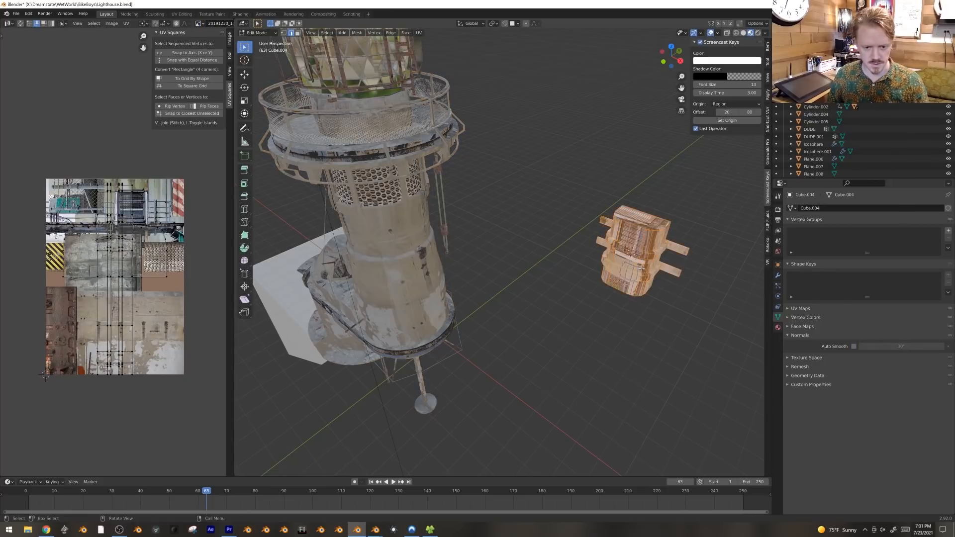
key("KP_1")
key("u")
left_click(615, 305)
key("a")
key("s")
left_click(126, 318)
key("g")
left_click(112, 312)
Step: Rotate the block's UVs 90°, rescale them, and fit them over the grey concrete area
scroll(113, 312, "up", 3)
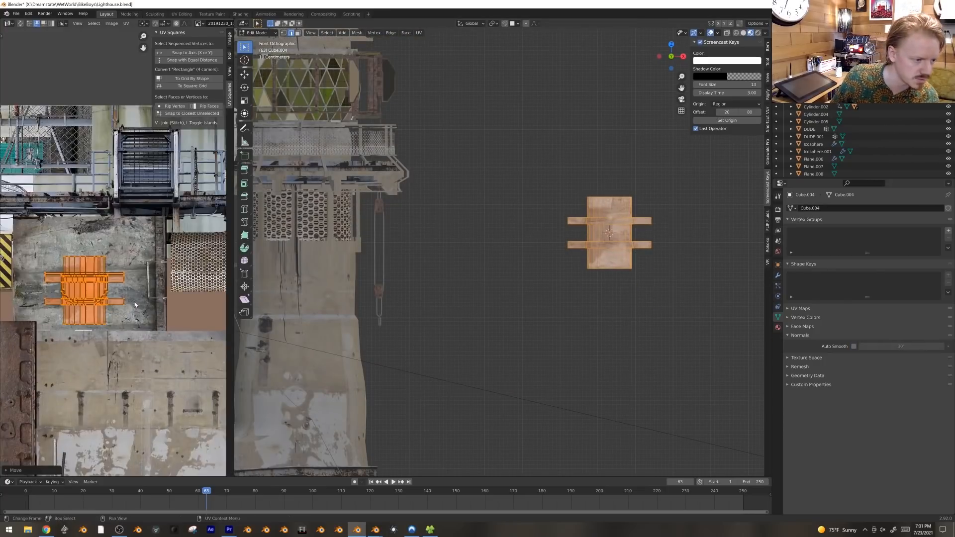
key("r")
key("g")
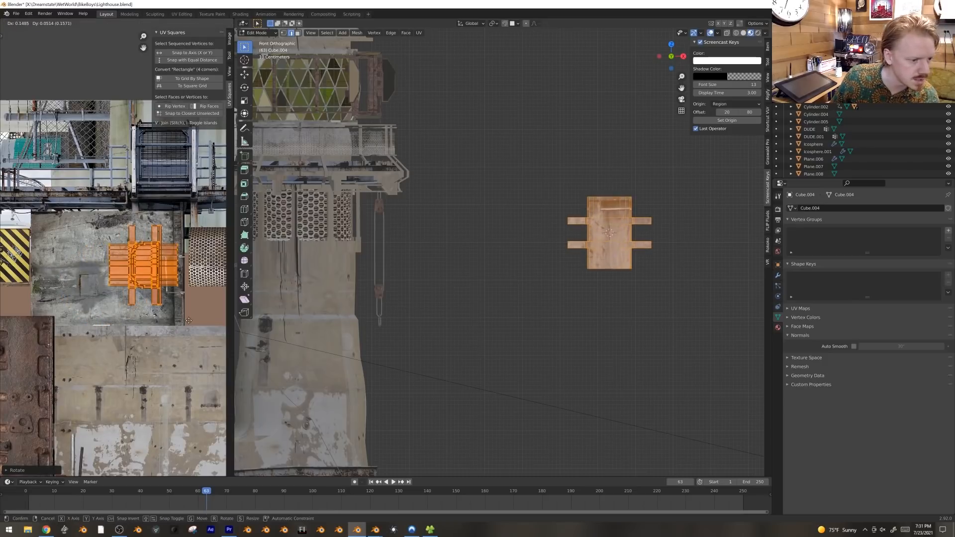
left_click(231, 323)
key("s")
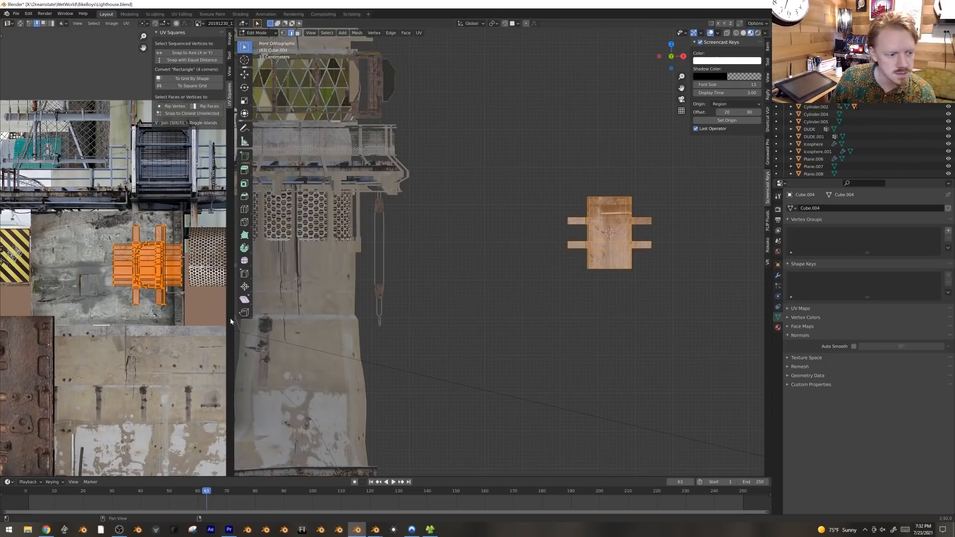
left_click(236, 325)
scroll(199, 309, "up", 4)
key("g")
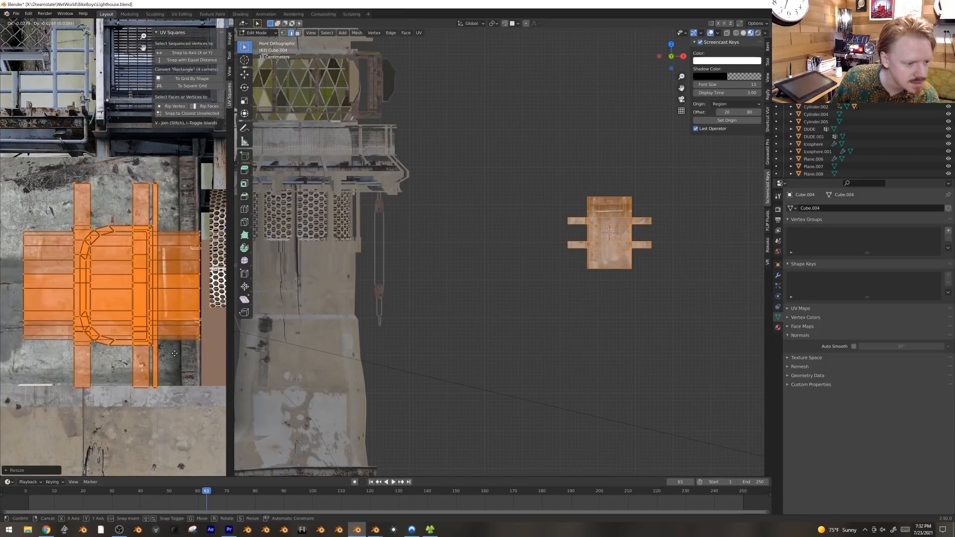
left_click(174, 352)
scroll(508, 312, "down", 4)
key("Tab")
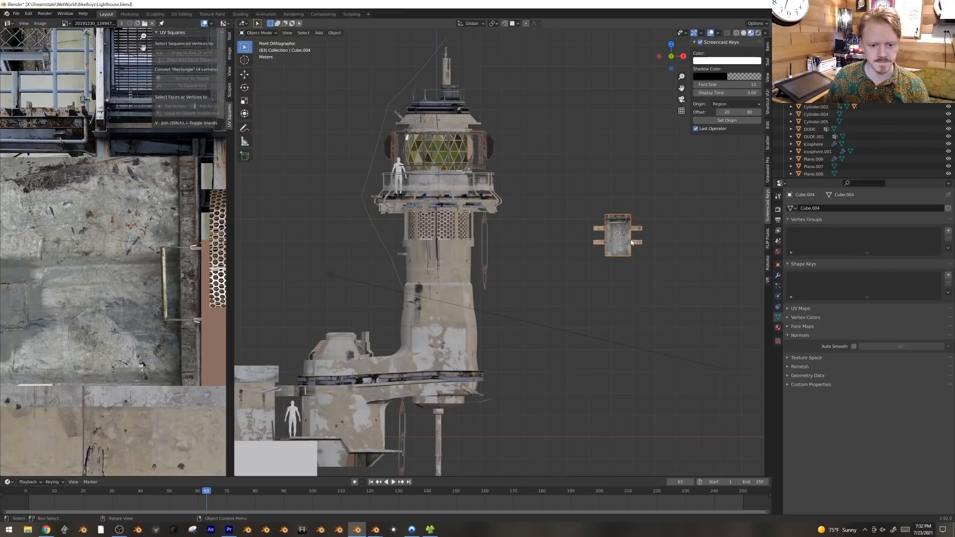
Step: Isolate the block in a side view and move its mesh about -0.30 m along Y from its origin
middle_click_drag(611, 241, 599, 303)
scroll(599, 302, "down", 1)
key("KP_1")
scroll(633, 214, "up", 2)
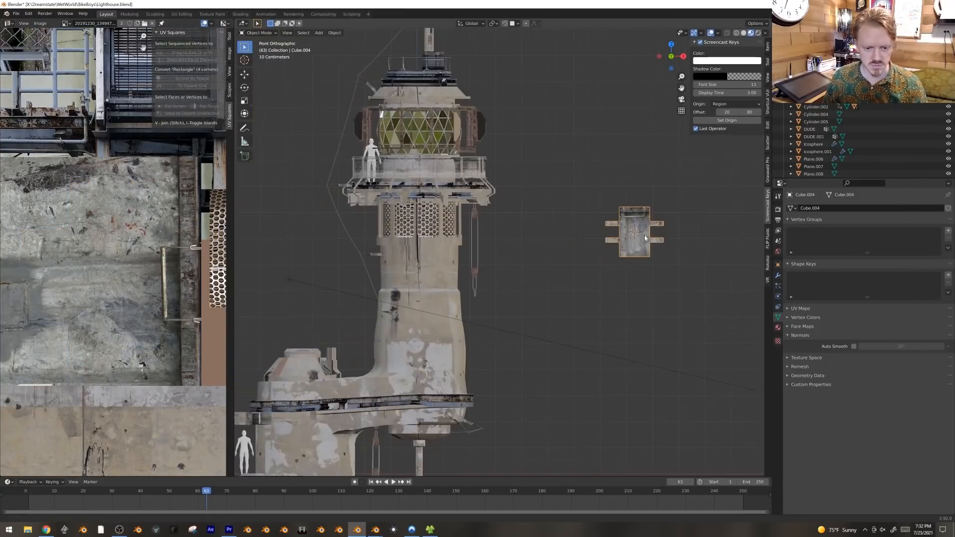
middle_click_drag(643, 234, 530, 255, "shift")
key("KP_Divide")
key("KP_3")
key("Tab")
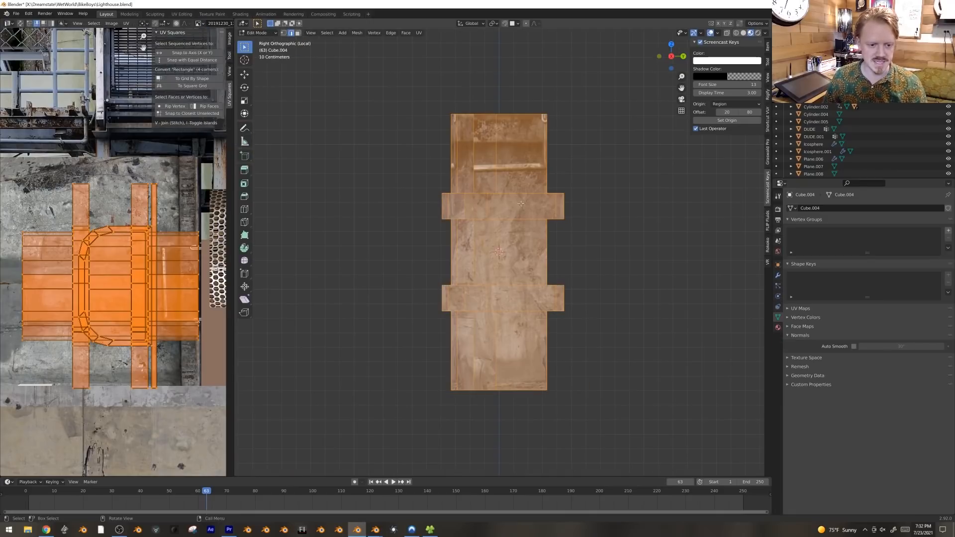
key("g")
key("y")
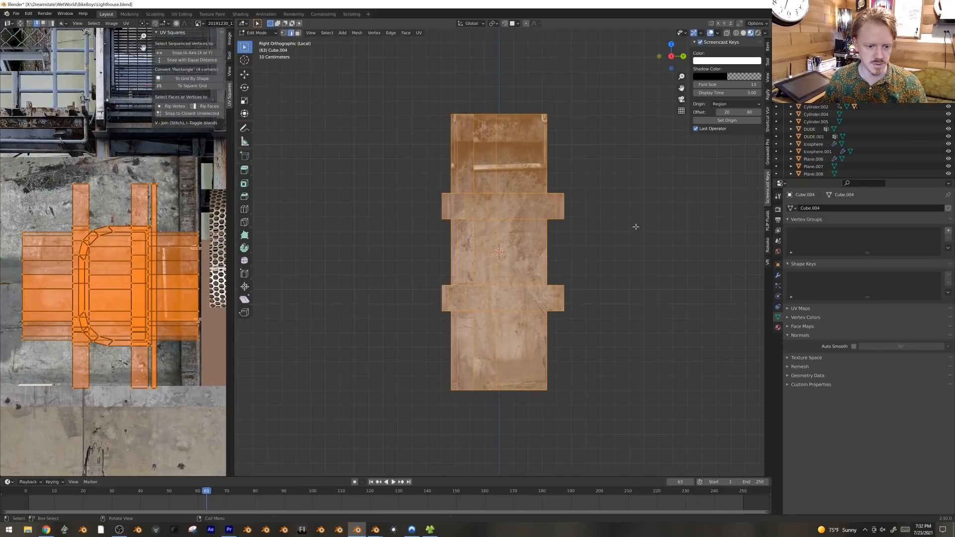
left_click(592, 233)
Step: Rotate the block's mesh 90° in the side view and move it so its flat back rests on the object origin
key("r")
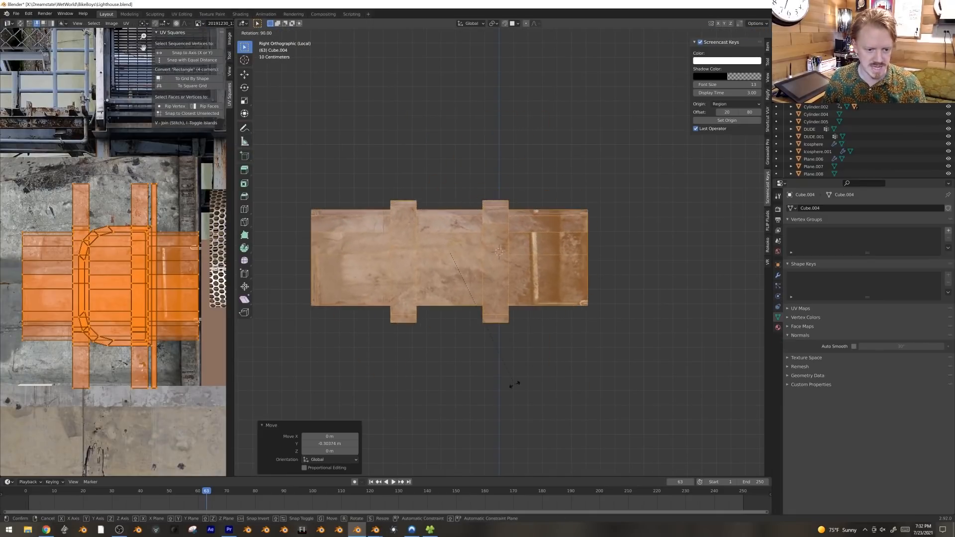
left_click(522, 369, "ctrl")
key("g")
left_click(571, 311)
key("Tab")
Step: Duplicate the block beside the original in the top view and stretch the copy's mesh along Y
middle_click_drag(499, 279, 541, 313)
scroll(537, 283, "down", 10)
scroll(536, 279, "down", 5)
scroll(540, 277, "up", 5)
key("KP_7")
key("shift+d")
left_click(599, 273)
key("Tab")
scroll(599, 273, "up", 1)
key("s")
key("z")
key("y")
left_click(674, 273)
Step: Narrow the long copy's two bands and bars along Y, scaling them around Individual Origins
left_click(581, 271)
key("3")
left_click(577, 240, "alt")
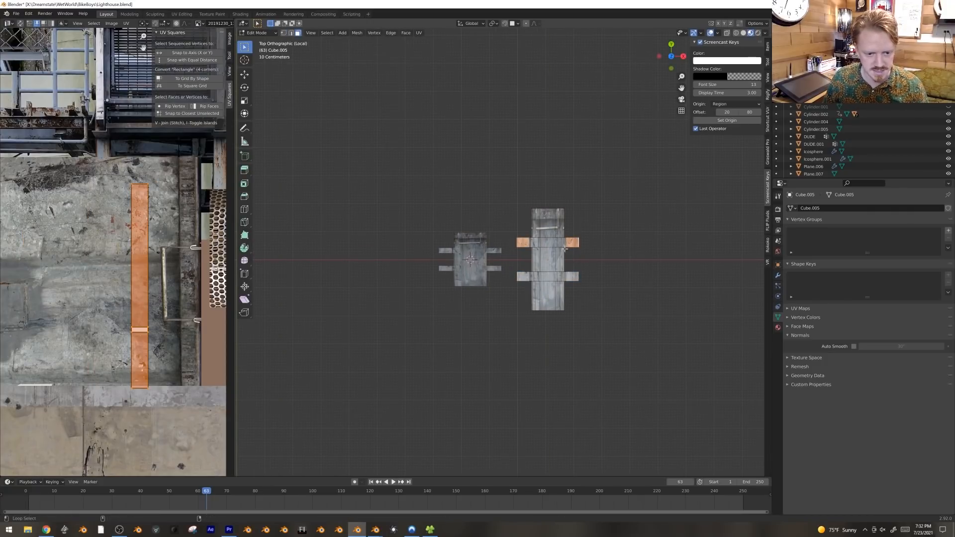
left_click(578, 274, "alt+shift")
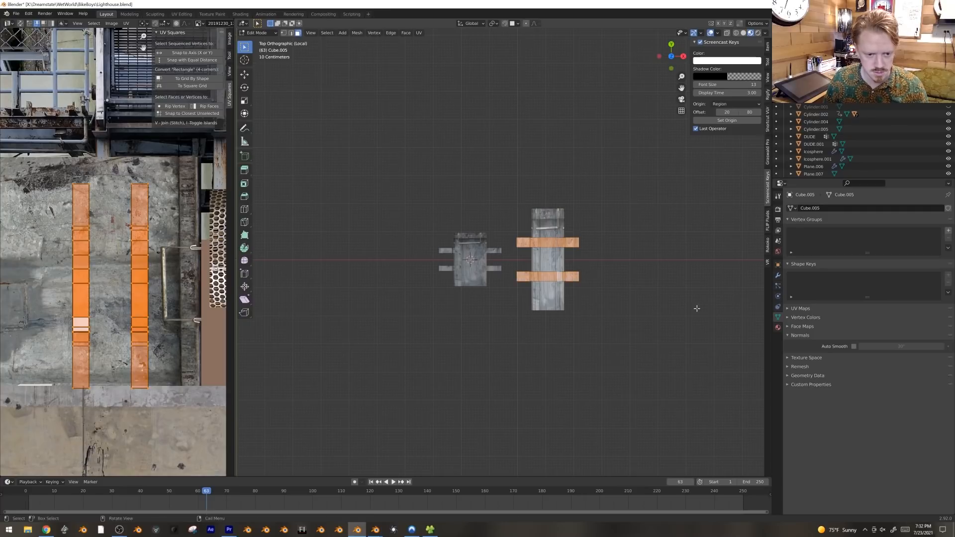
left_click(493, 24)
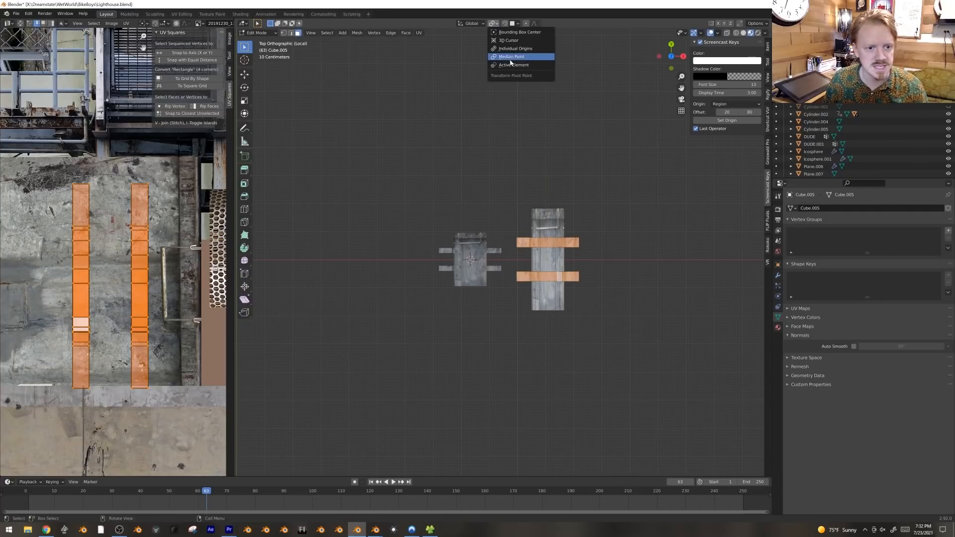
left_click(512, 50)
key("s")
key("y")
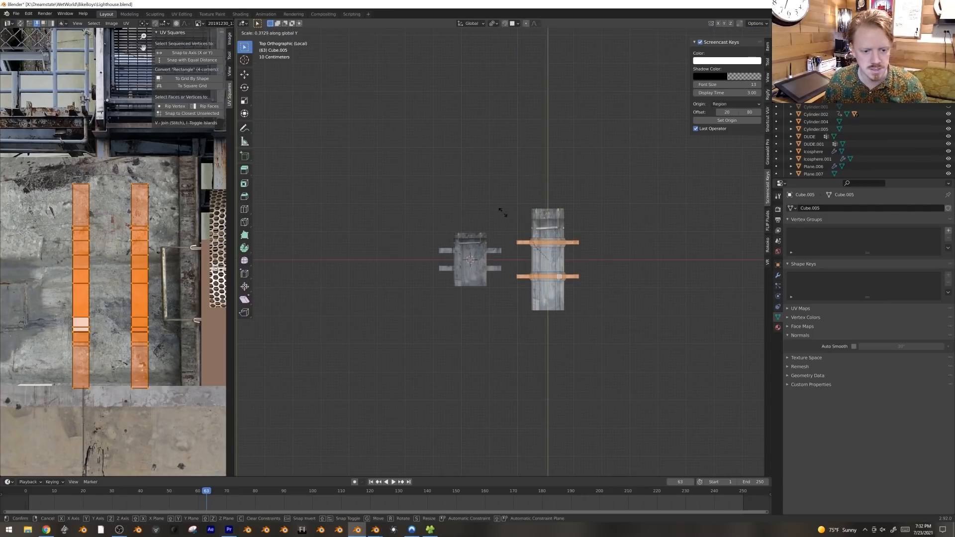
left_click(500, 182)
key("Tab")
key("Tab")
Step: Rescale the long copy's UVs, move them onto the rusty metal texture, and rotate them 90°
key("a")
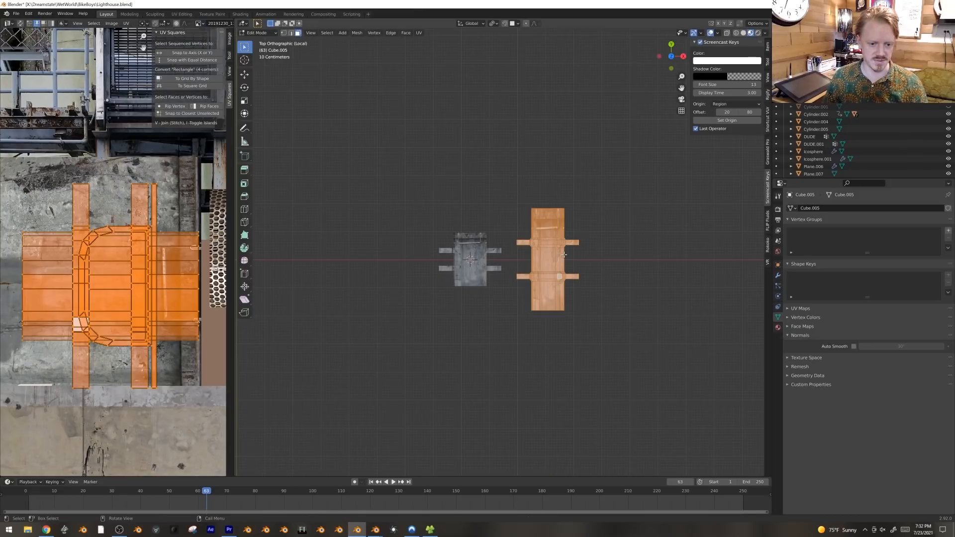
scroll(149, 323, "down", 5)
key("s")
key("x")
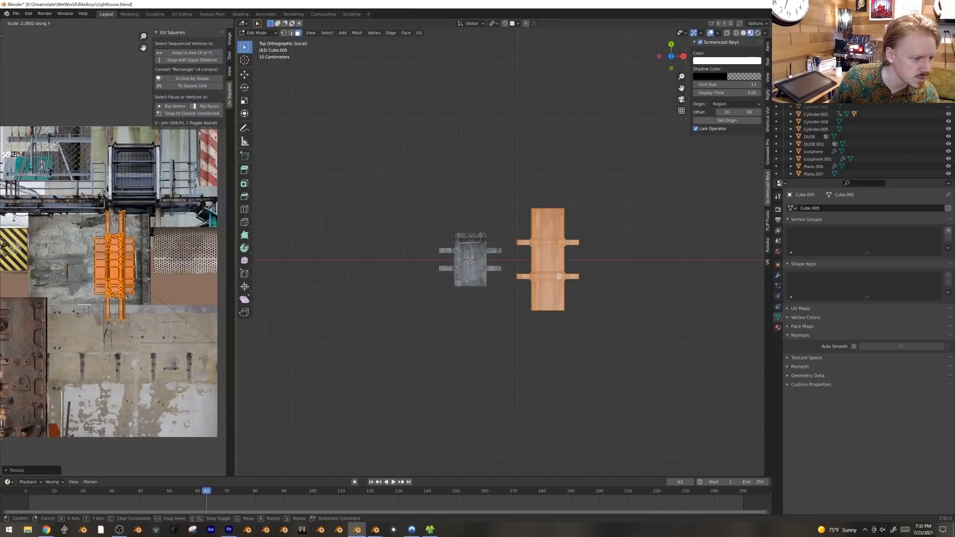
left_click(218, 359)
middle_click_drag(68, 328, 154, 328)
key("g")
left_click(60, 410)
key("r")
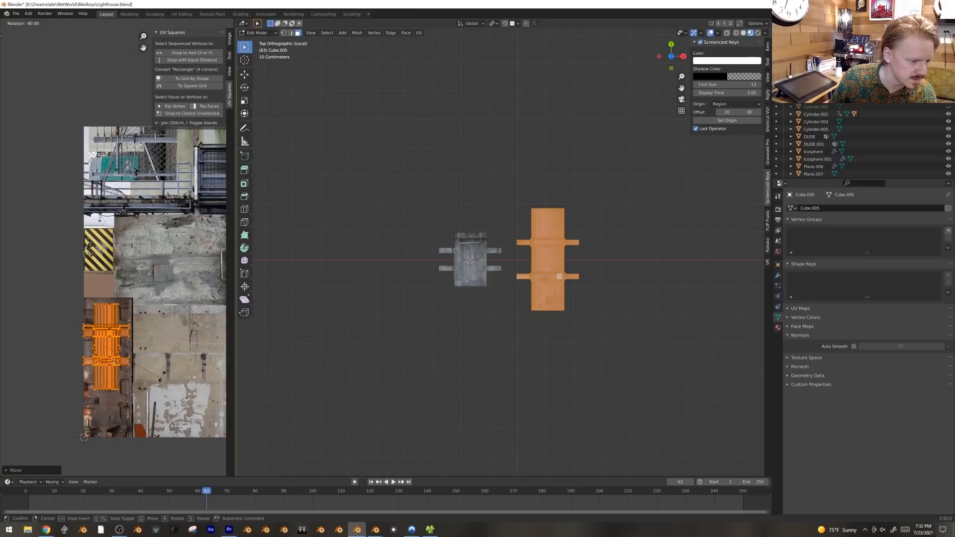
key("Tab")
Step: Select both blocks, return to the full scene in front view, and scale them by 0.495
middle_click_drag(563, 294, 539, 229)
left_click(476, 243, "shift")
scroll(579, 283, "down", 4)
scroll(553, 275, "up", 4)
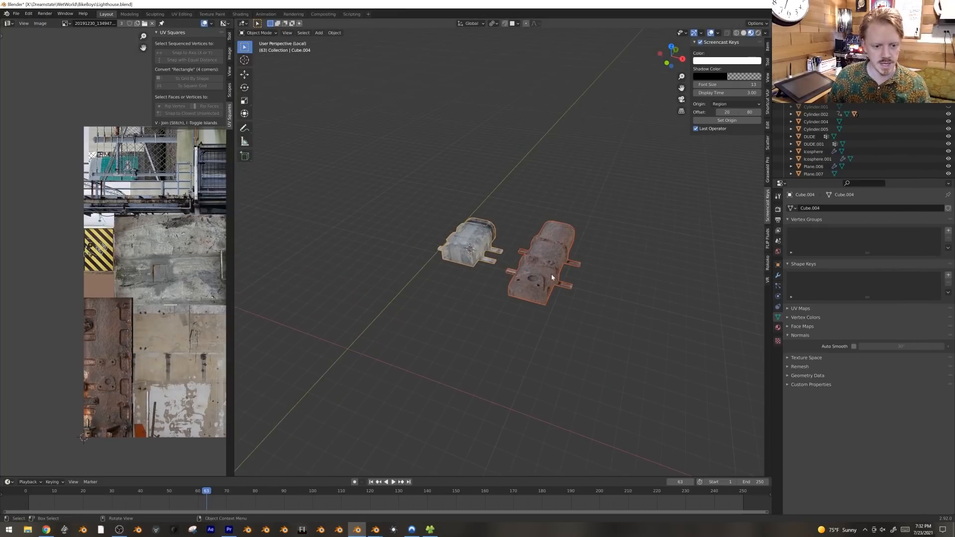
key("KP_1")
scroll(682, 261, "down", 2)
key("s")
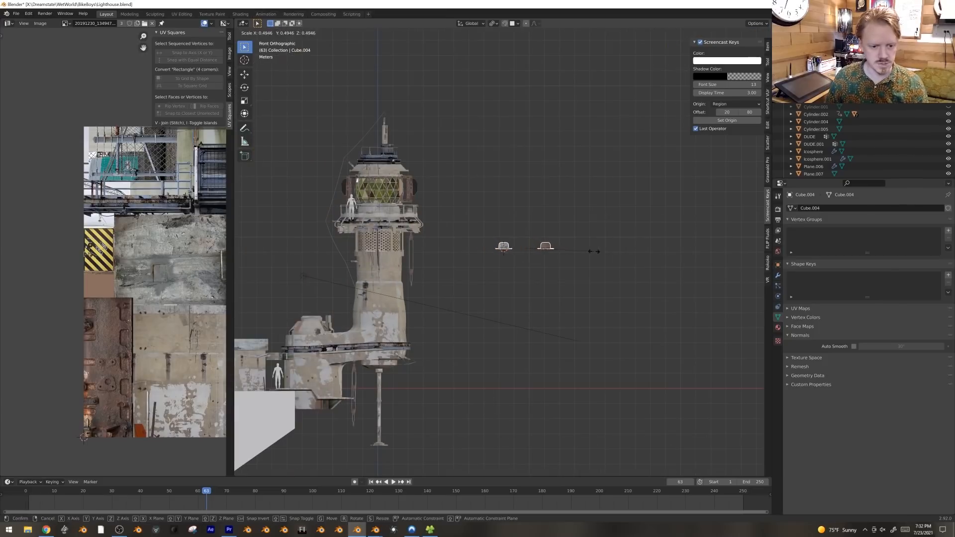
left_click(535, 234)
Step: Snap the rusty block to faces at the lighthouse's top, resize it, and place it against the spire
left_click(515, 25)
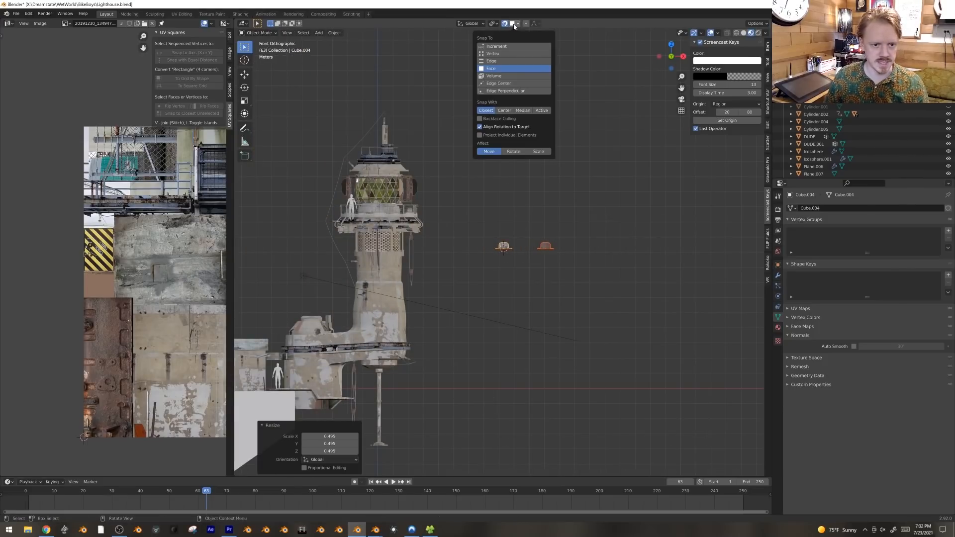
key("g")
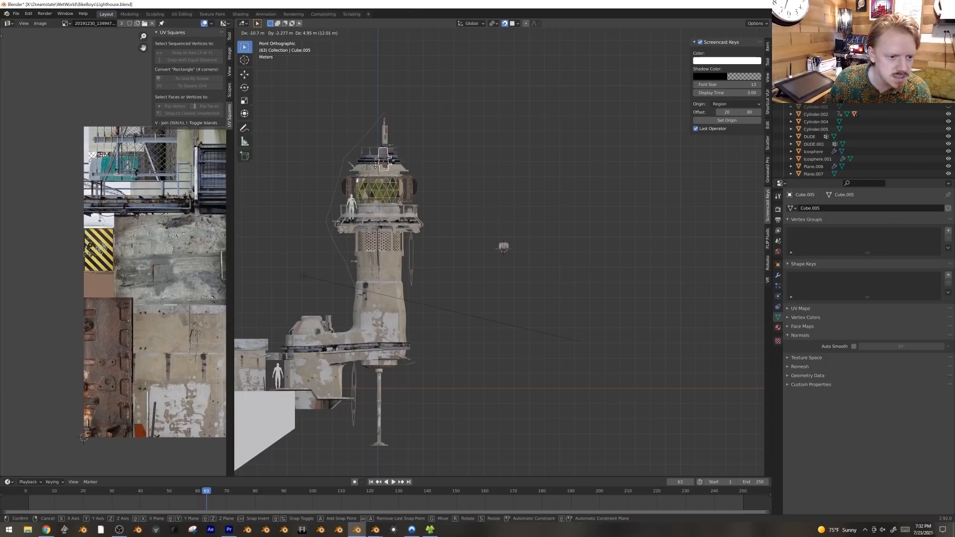
left_click(376, 162)
scroll(456, 205, "up", 4)
key("s")
left_click(341, 153)
key("g")
left_click(320, 94)
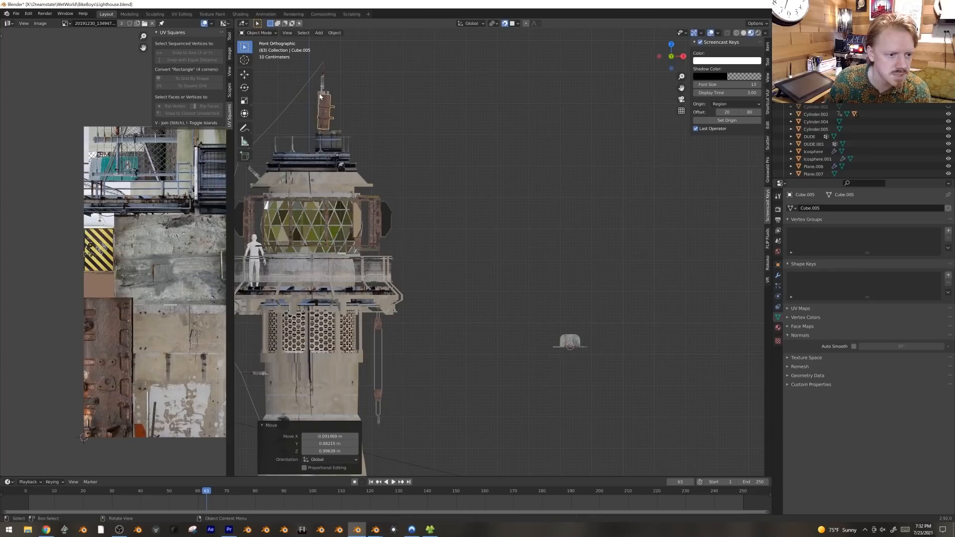
Step: Snap the grey concrete block onto the front of the lower tower wall
middle_click_drag(512, 300, 574, 224, "shift")
left_click(628, 264)
middle_click_drag(628, 274, 697, 190, "shift")
key("g")
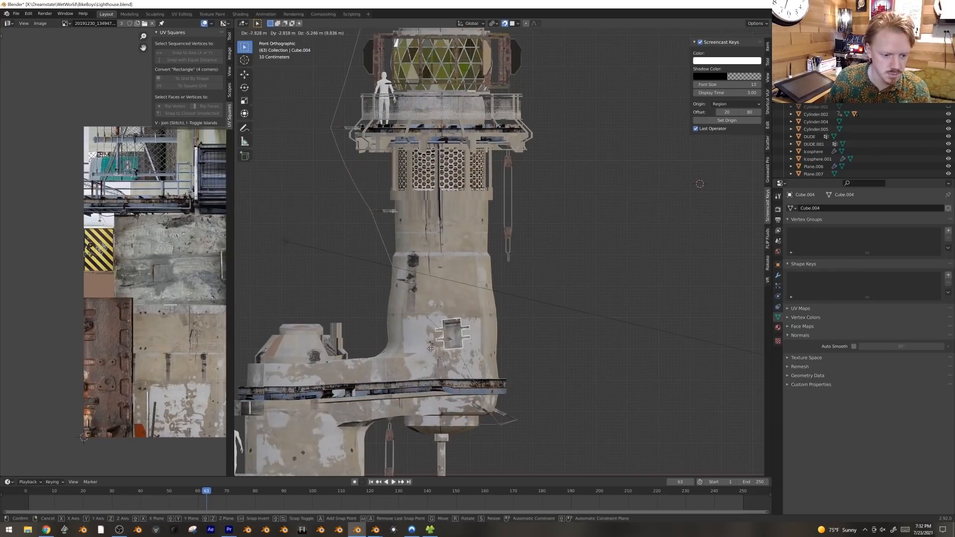
left_click(439, 348)
Step: Place linked duplicates of the grey block on the small dome beside the tower and delete the extra one
middle_click_drag(439, 348, 578, 256, "shift")
key("alt+d")
left_click(436, 256)
middle_click_drag(438, 253, 507, 298)
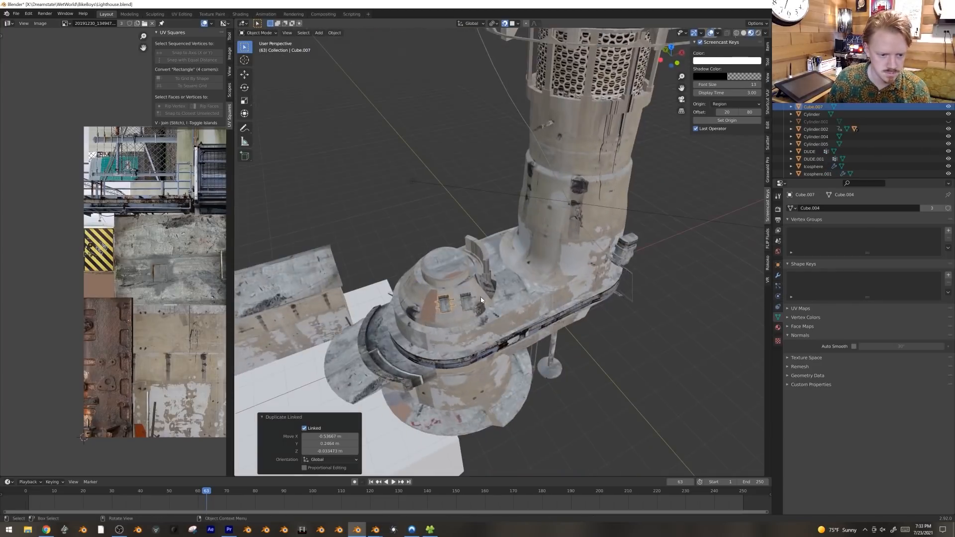
key("Delete")
Step: Snap two more linked duplicates of the grey block onto the lighthouse and rotate the second about Y
left_click(539, 314)
middle_click_drag(572, 329, 588, 396, "shift")
key("alt+d")
left_click(524, 120)
middle_click_drag(526, 123, 537, 55)
key("alt+d")
left_click(556, 204)
key("r")
key("y")
left_click(655, 239)
Step: Straighten the grey block on the tower's front by rotating it slightly about its local Z axis
middle_click_drag(655, 240, 662, 184, "shift")
left_click(559, 287)
middle_click_drag(651, 219, 557, 279)
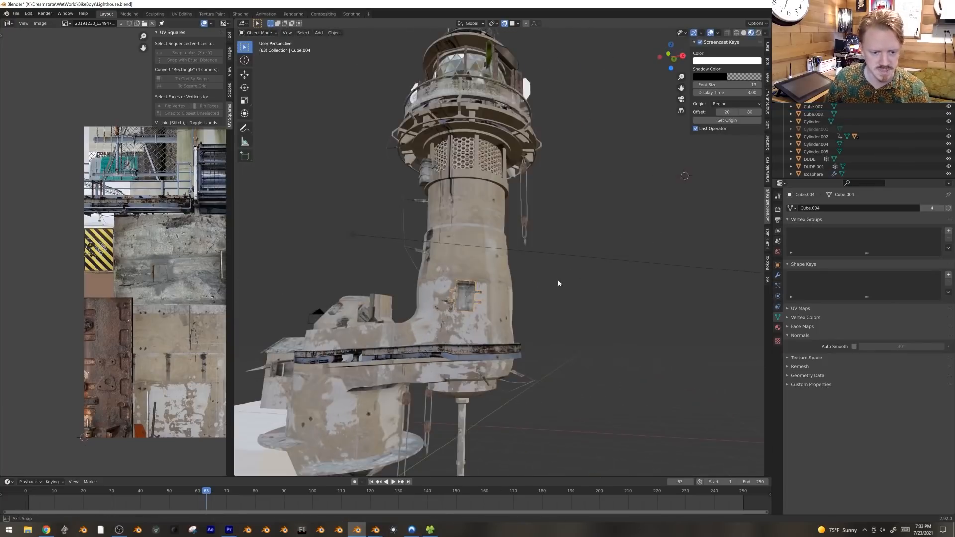
key("r")
key("z")
left_click(561, 279)
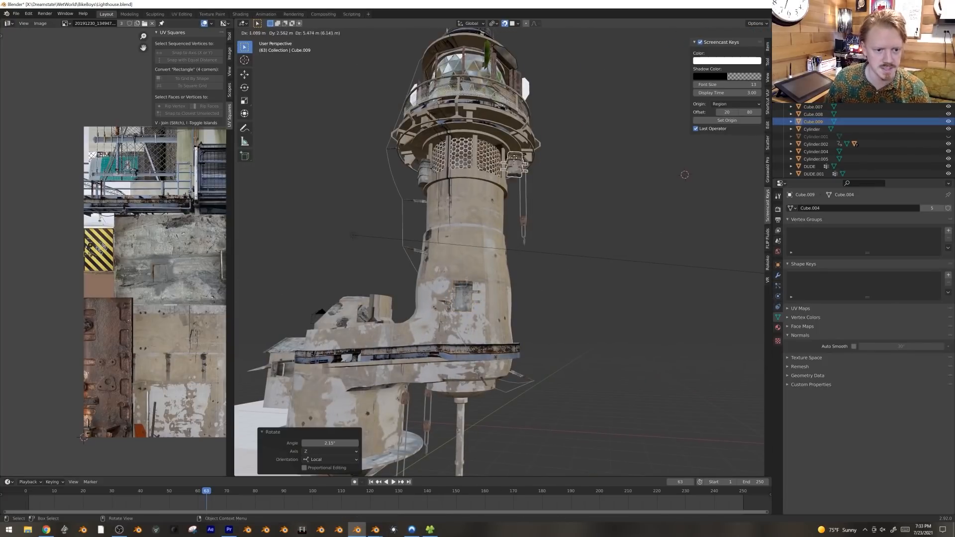
Step: Place a linked duplicate of the grey block on the upper tower and another on the lantern roof, scaled to 0.672
left_click(485, 171)
middle_click_drag(485, 172, 458, 211)
key("g")
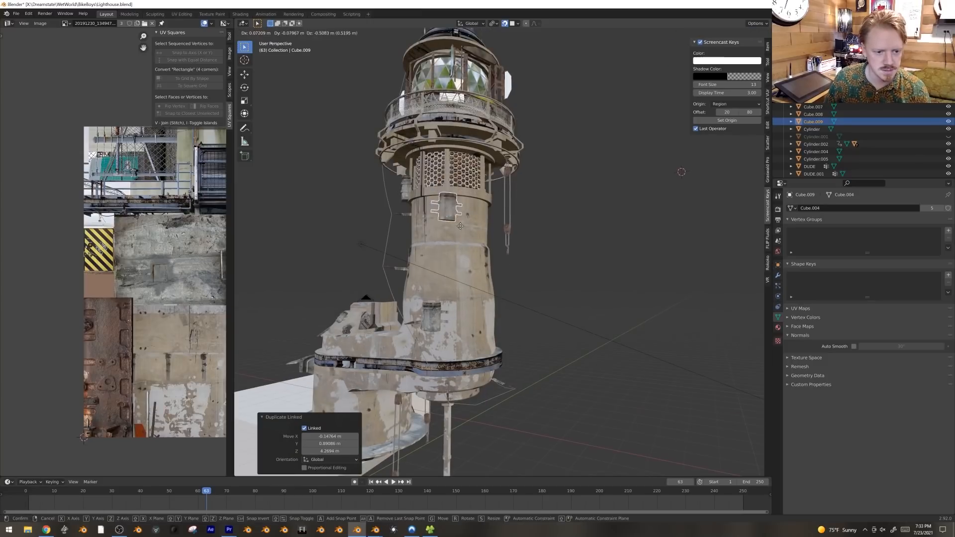
left_click(500, 383)
middle_click_drag(500, 383, 454, 432)
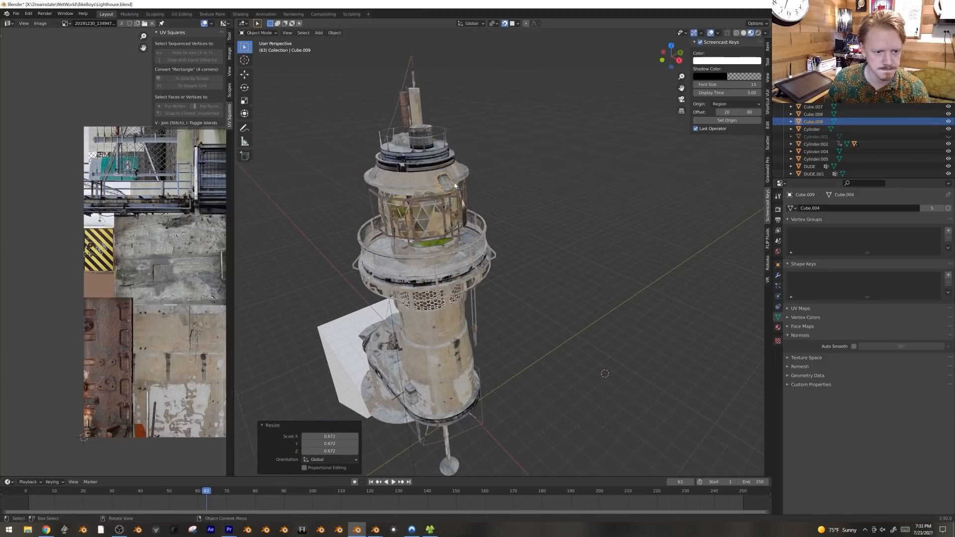
middle_click_drag(504, 193, 491, 205)
left_click(524, 167)
Step: Preview the whole lighthouse in rendered shading and examine it
scroll(522, 189, "down", 3)
scroll(548, 213, "up", 2)
mouse_move(490, 264)
middle_mouse_down()
mouse_move(547, 211)
mouse_move(590, 192)
middle_mouse_up()
key("z")
left_click(594, 150)
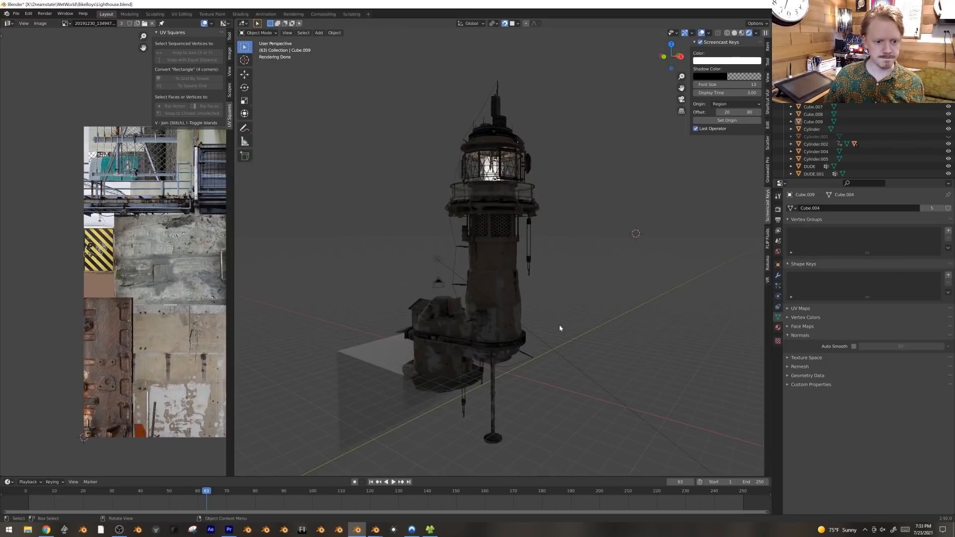
middle_click_drag(560, 327, 637, 325)
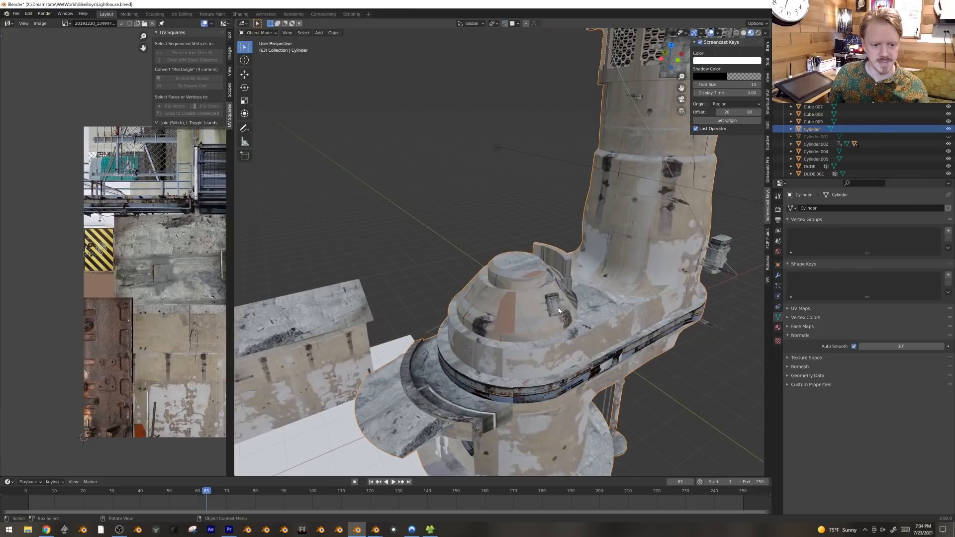
Step: Extrude the top face of the small dome upward in several stages to form a neck with a widened rim
key("Tab")
key("e")
left_click(554, 255)
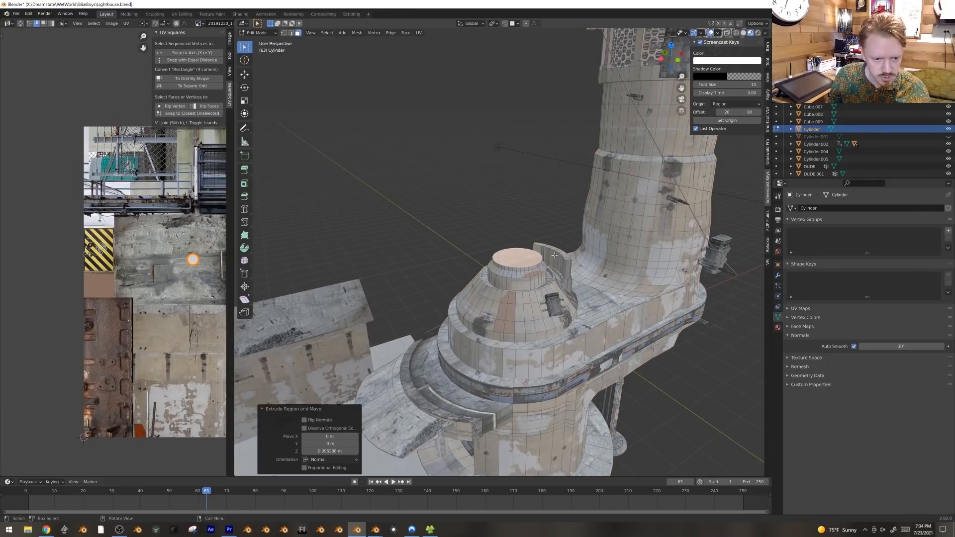
left_click(593, 277)
key("e")
left_click(602, 253)
key("e")
key("s")
left_click(637, 252)
Step: Extrude above the rim, narrow the face to 0.849, flare it to about 1.513 and extrude a cap about 0.378 m thick
key("e")
left_click(639, 244)
middle_click_drag(639, 244, 621, 266)
key("s")
left_click(607, 261)
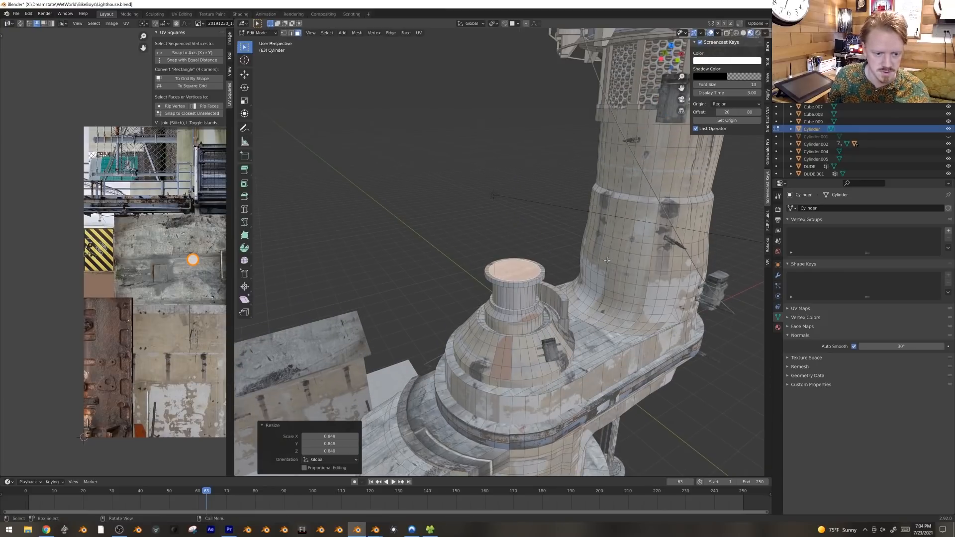
left_click(611, 249)
key("s")
left_click(603, 260)
key("e")
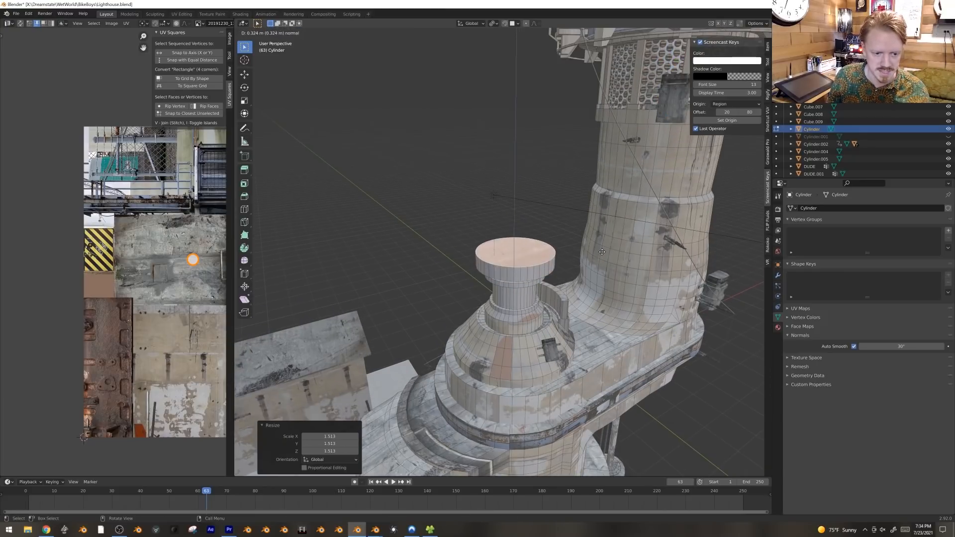
left_click(610, 250)
Step: Bevel the cap's top edge with a width of 0.17 m and three segments
key("ctrl+b")
right_click(622, 252)
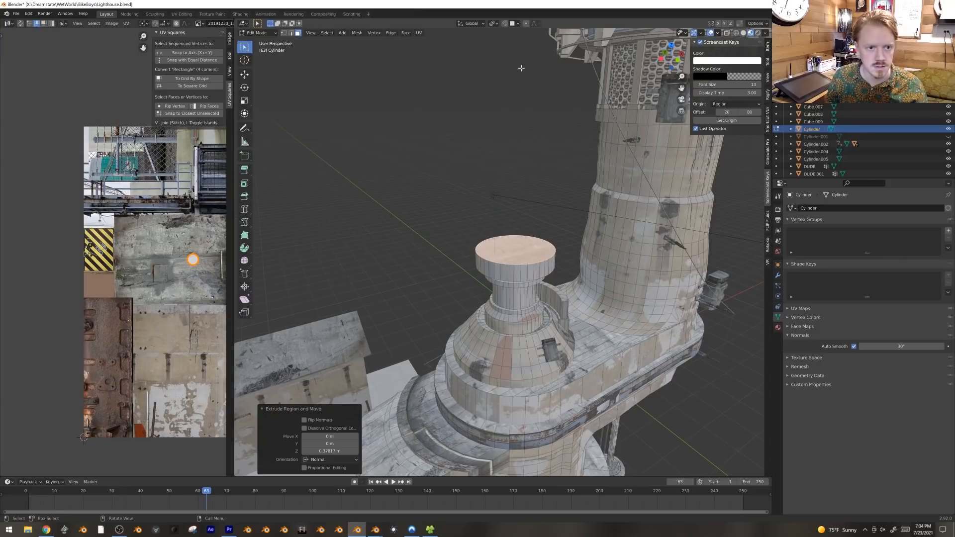
left_click(494, 24)
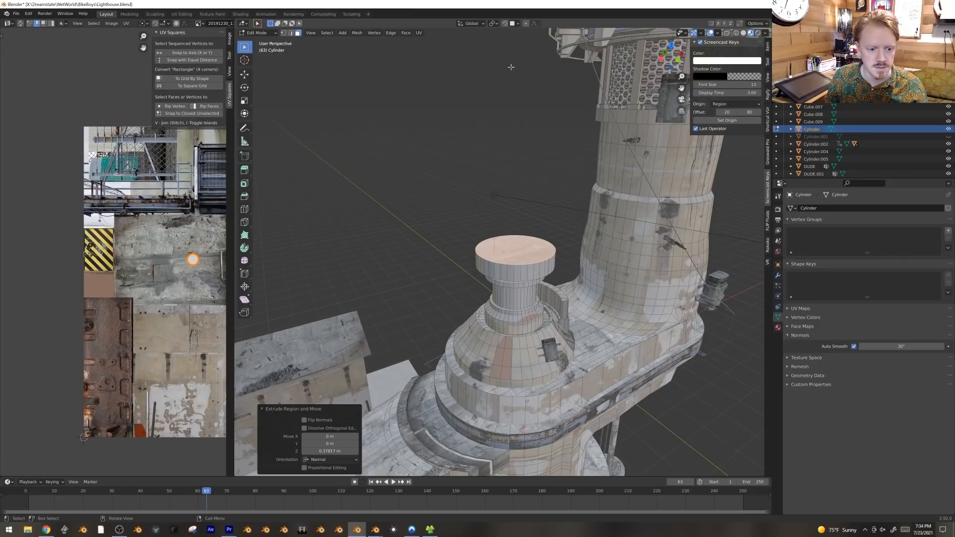
key("ctrl+b")
left_click(609, 237)
middle_click_drag(609, 237, 501, 197)
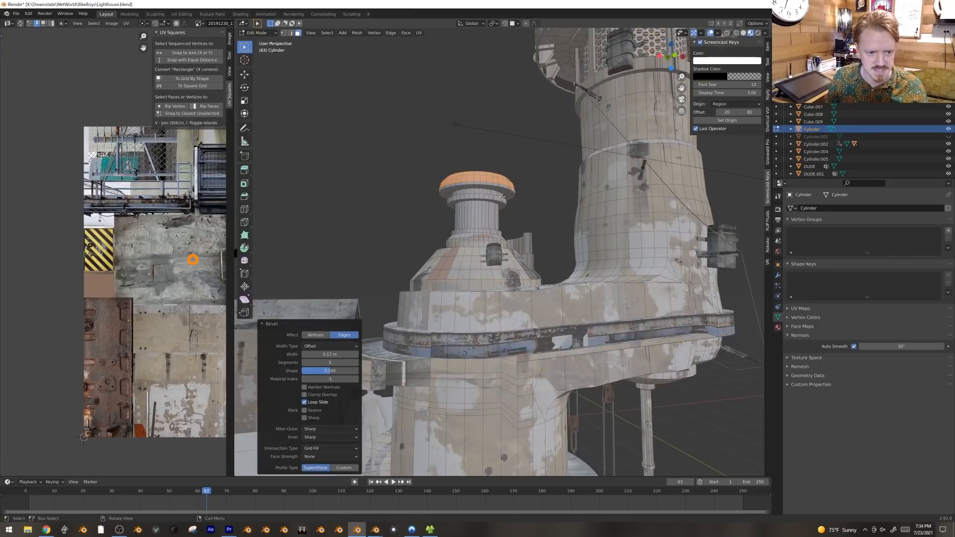
Step: Select the face loop beneath the cap and shift it along Z
left_click(499, 188, "alt")
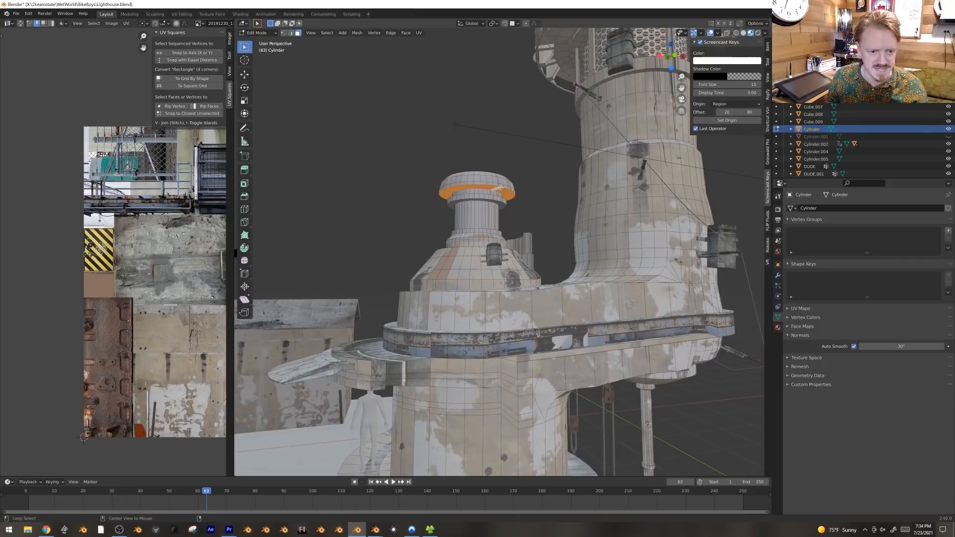
left_click(599, 128)
key("g")
key("z")
key("z")
left_click(599, 125)
key("Tab")
key("Tab")
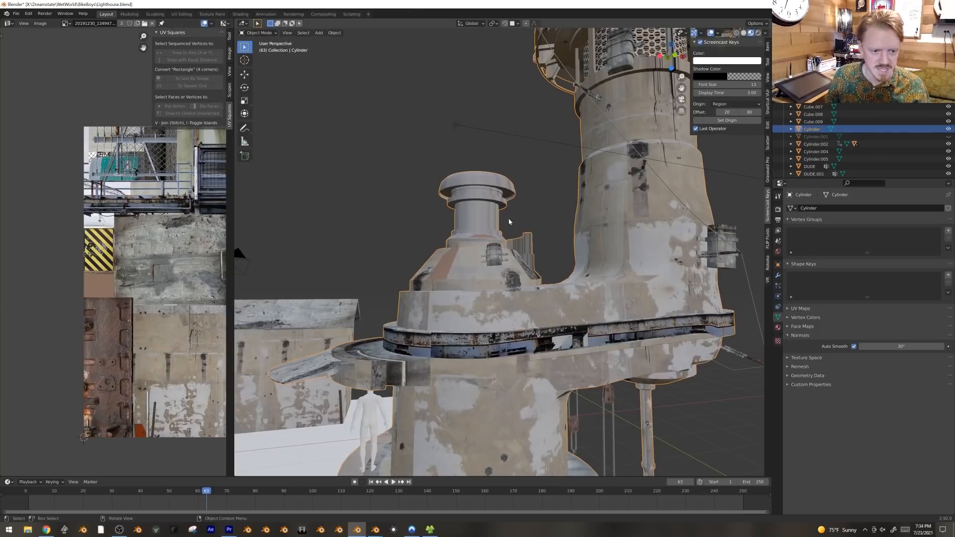
Step: Duplicate the perforated band below the tower gallery and place the copy over the small dome's neck
middle_click_drag(536, 217, 541, 267)
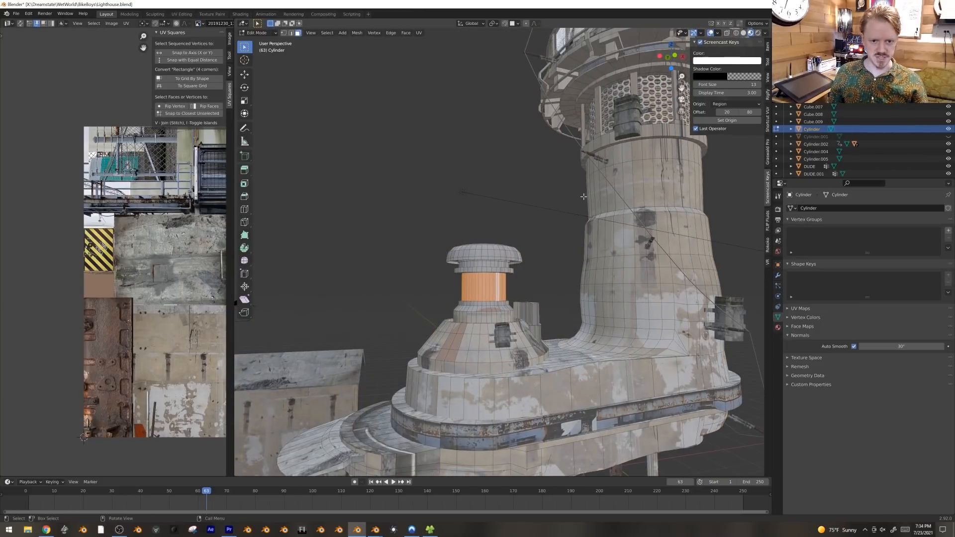
key("KP_1")
middle_click_drag(572, 175, 566, 204, "shift")
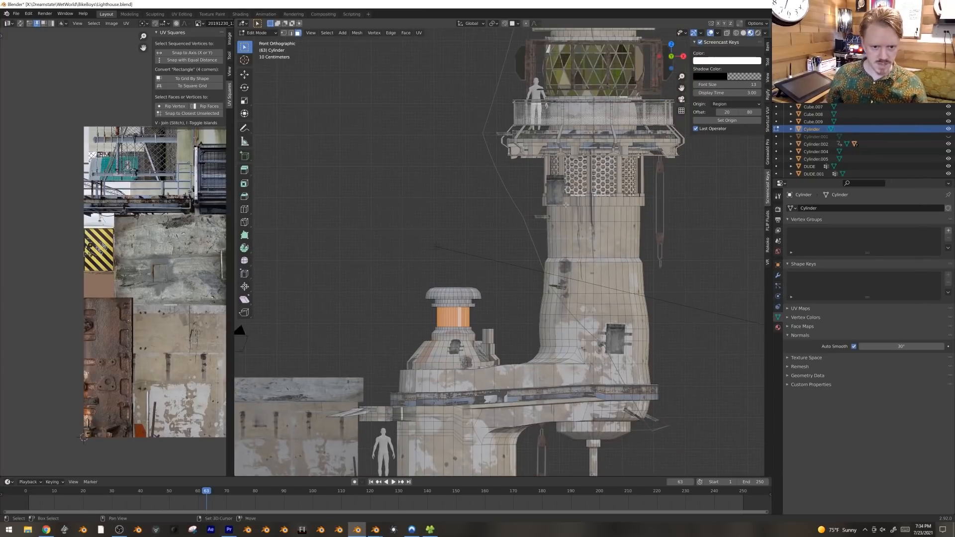
left_click(608, 169, "alt")
key("shift+d")
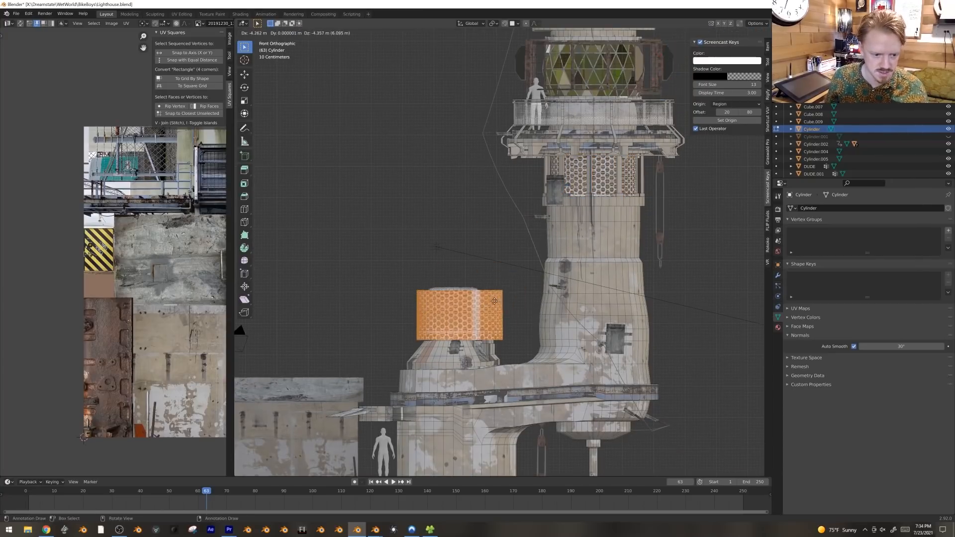
left_click(473, 307)
Step: Scale the copied perforated band down to fit the neck and shift it about -0.05 m along X
middle_click_drag(473, 306, 504, 257, "shift")
scroll(522, 269, "up", 4)
key("s")
left_click(548, 298)
key("g")
key("x")
left_click(547, 297)
middle_click_drag(548, 297, 590, 328)
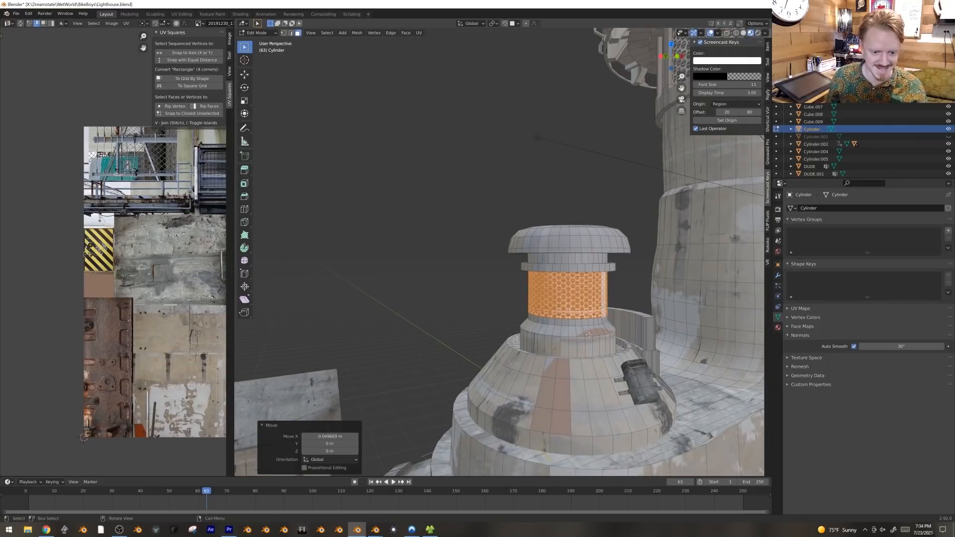
Step: Select the cap, rim and neck-base faces of the small dome and unwrap them with Cube Projection
left_click(595, 247)
key("ctrl+l")
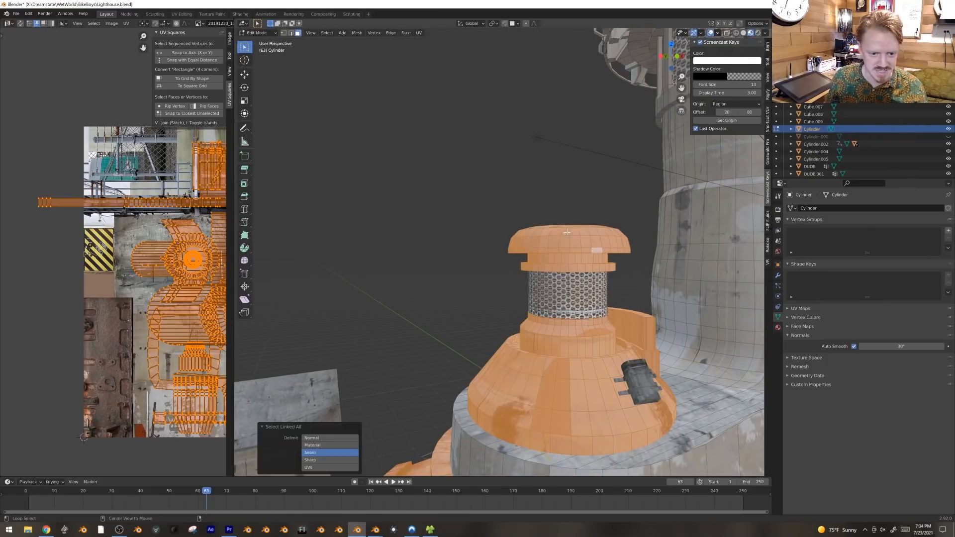
left_click(567, 232)
key("ctrl+KP_Add")
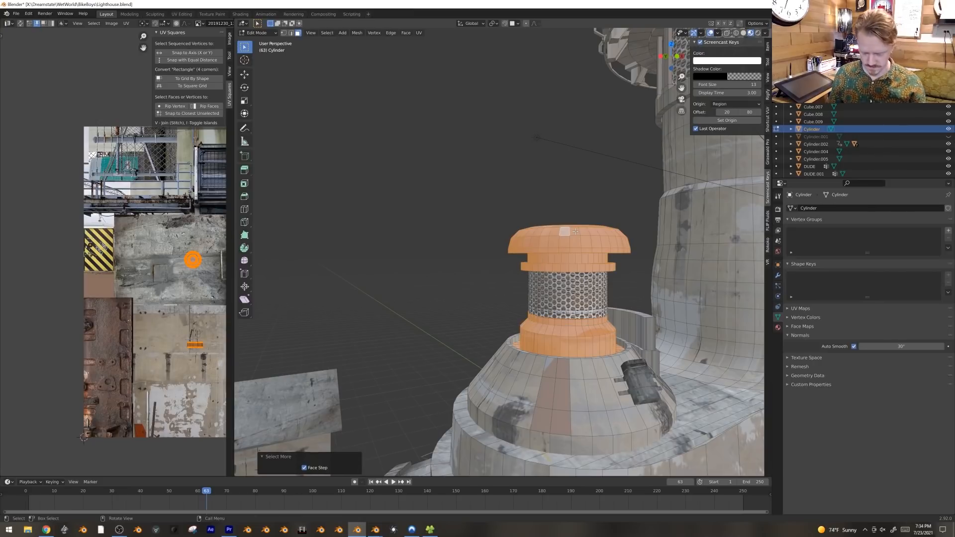
key("u")
left_click(576, 233)
Step: Shrink the cap's UVs and position them over the grey concrete area of the texture
key("s")
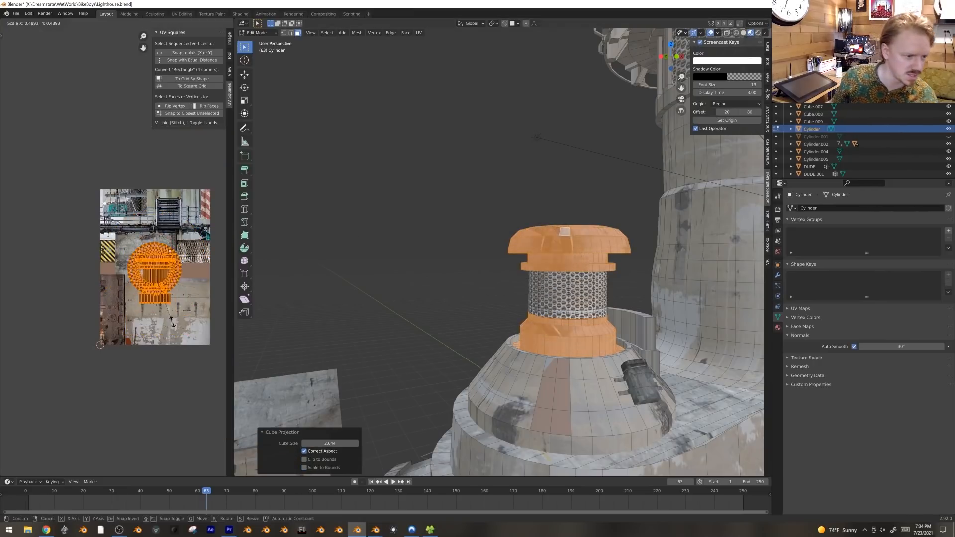
left_click(142, 281)
scroll(139, 284, "down", 2)
scroll(138, 285, "up", 2)
key("g")
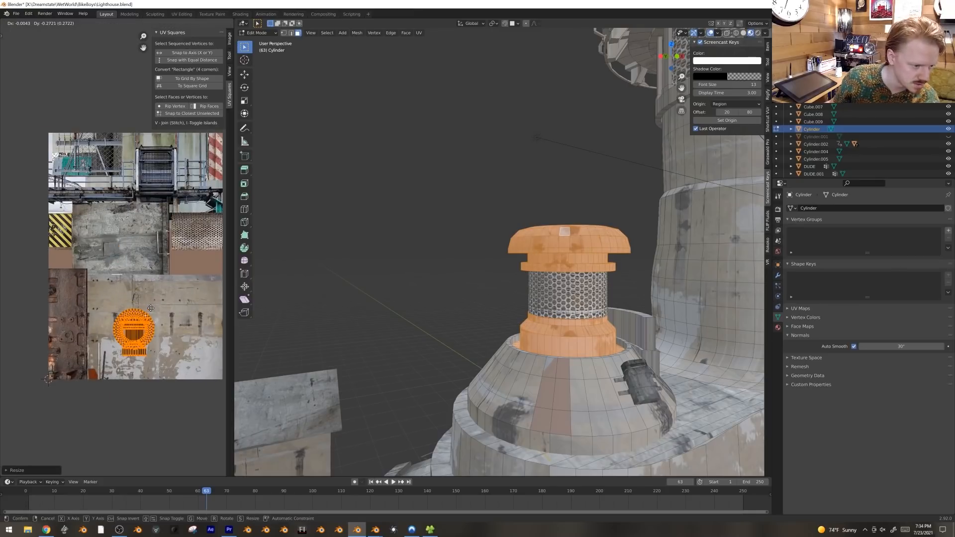
left_click(144, 276)
key("Tab")
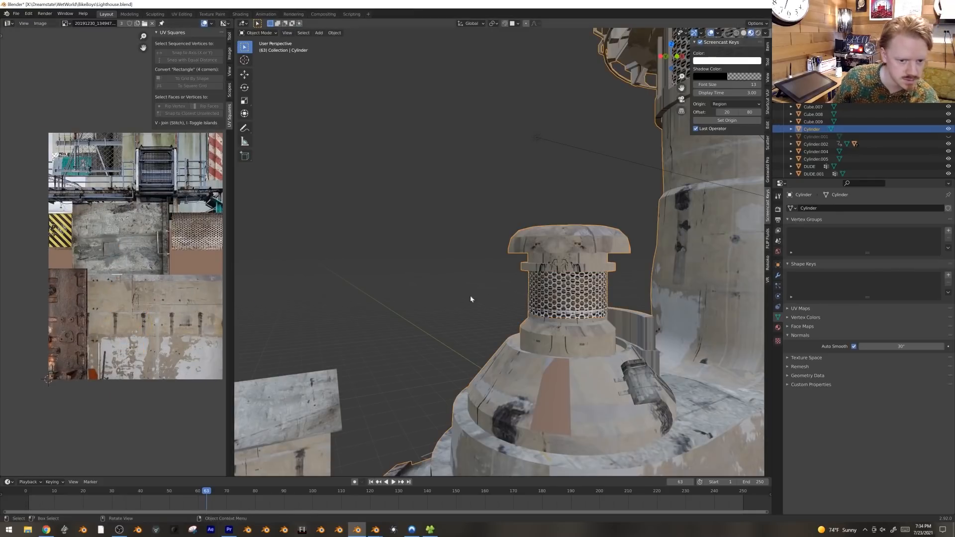
key("Tab")
key("g")
left_click(150, 229)
key("Tab")
Step: Select a face loop on the lower tower and grow the selection to cover the wall up to the ledge
middle_click_drag(250, 272, 378, 229)
key("Tab")
left_click(373, 230, "alt")
key("ctrl+KP_Add")
key("ctrl+KP_Add")
key("ctrl+KP_Add")
key("ctrl+KP_Add")
key("ctrl+KP_Add")
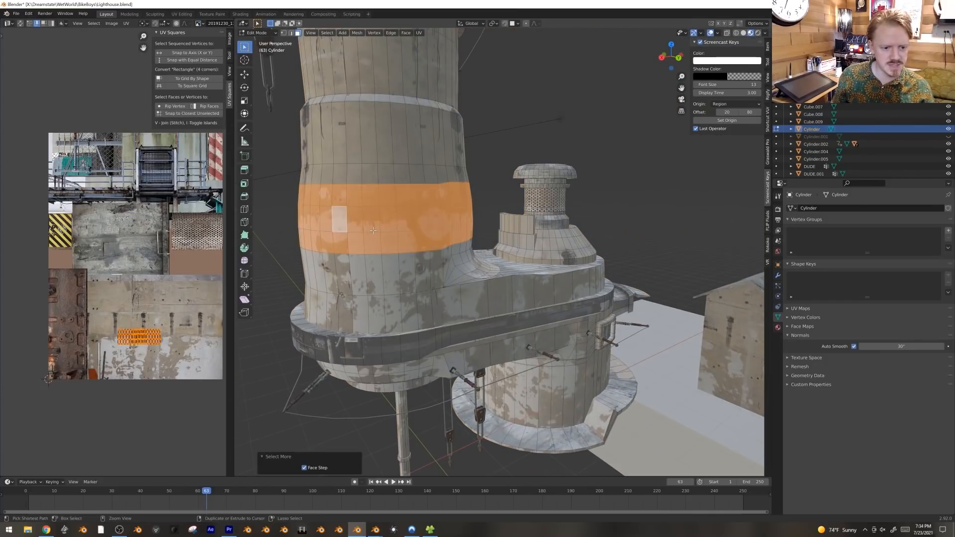
middle_click_drag(373, 230, 314, 240)
scroll(486, 233, "down", 2)
key("KP_1")
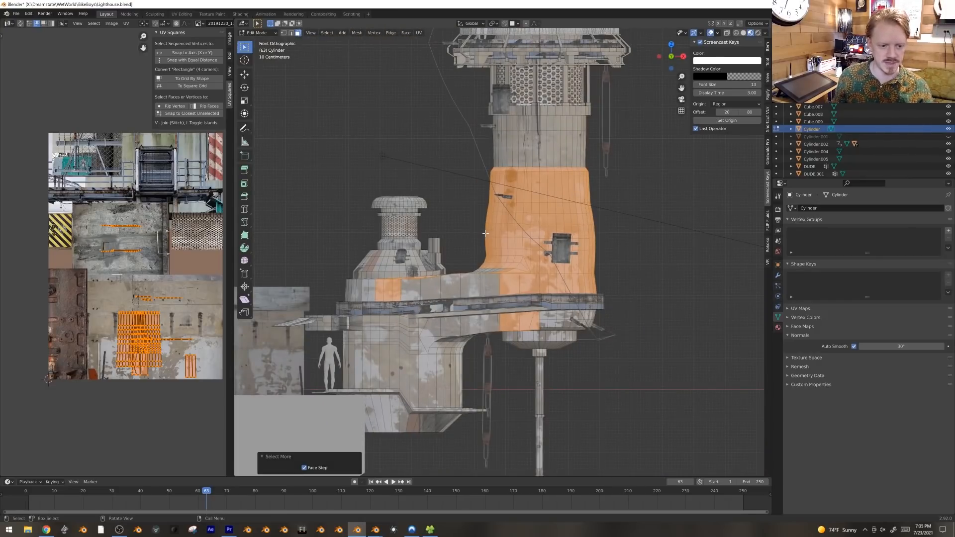
Step: Deselect the stray faces on the side building and unwrap the tower wall with Cylinder Projection
key("alt+z")
left_click_drag(329, 375, 327, 377, "ctrl")
key("alt+z")
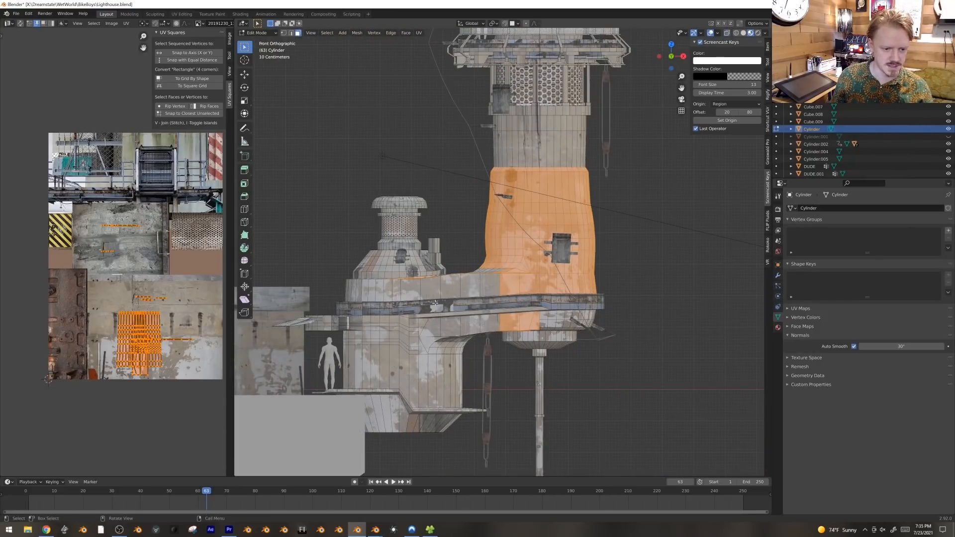
scroll(601, 262, "up", 3)
key("u")
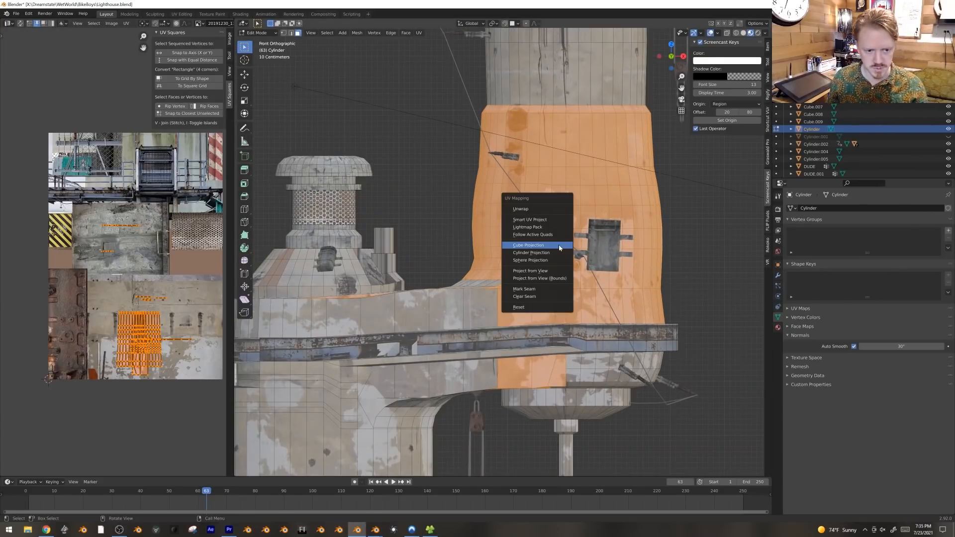
left_click(557, 254)
Step: Scale the tower wall's UVs down, stretch them along X and move them over the beige concrete texture
scroll(133, 292, "down", 3)
key("s")
key("y")
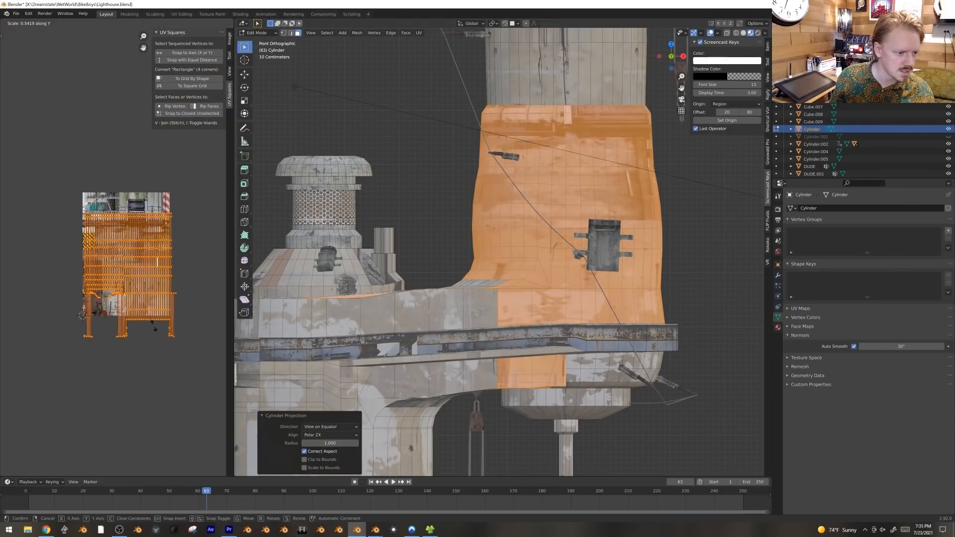
left_click(157, 262)
key("s")
left_click(154, 326)
key("g")
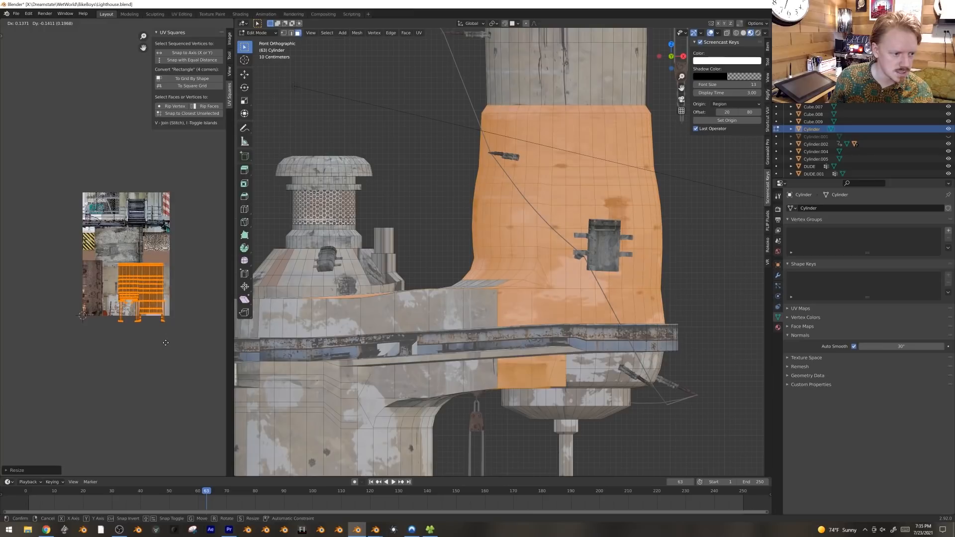
left_click(165, 346)
key("s")
key("x")
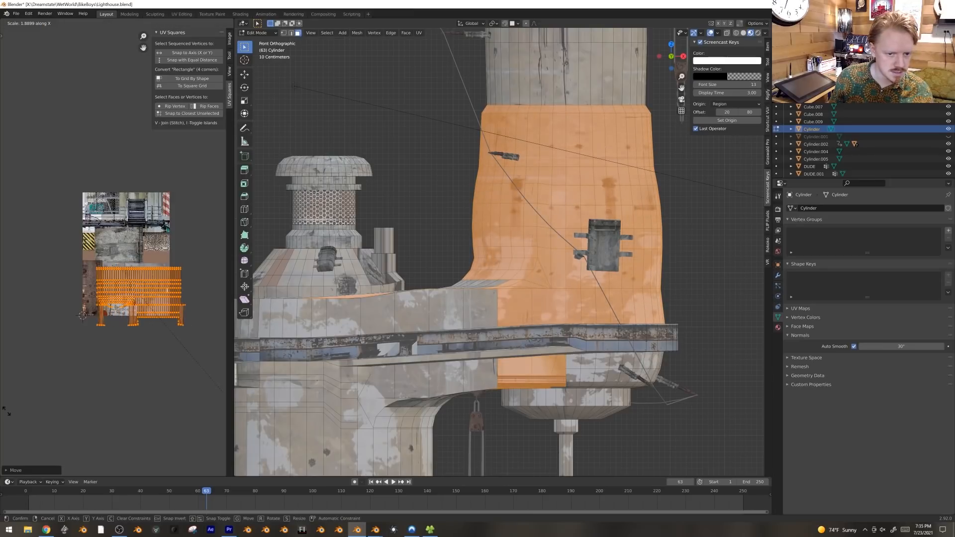
key("g")
left_click(26, 355)
Step: Narrow and reposition the tower wall's UVs so they stay off the rusty metal texture
key("Tab")
middle_click_drag(661, 249, 507, 272)
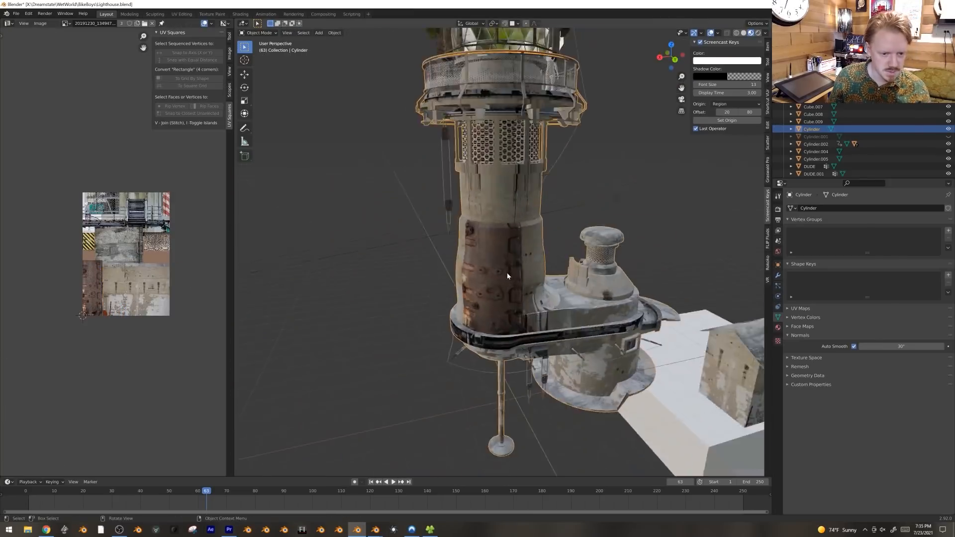
key("Tab")
scroll(179, 371, "up", 2)
key("s")
key("x")
left_click(173, 377)
key("g")
left_click(156, 380)
key("s")
left_click(181, 414)
key("s")
key("y")
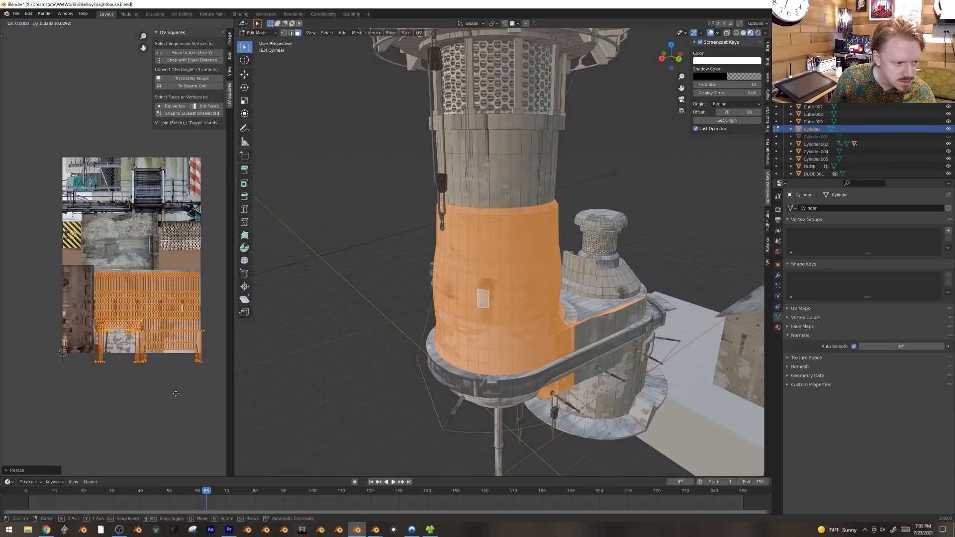
left_click(174, 391)
Step: Compress the tower wall's UVs along Y and move them up within the beige concrete texture
key("Tab")
middle_click_drag(582, 306, 637, 294)
key("Tab")
scroll(180, 393, "up", 2)
key("s")
key("y")
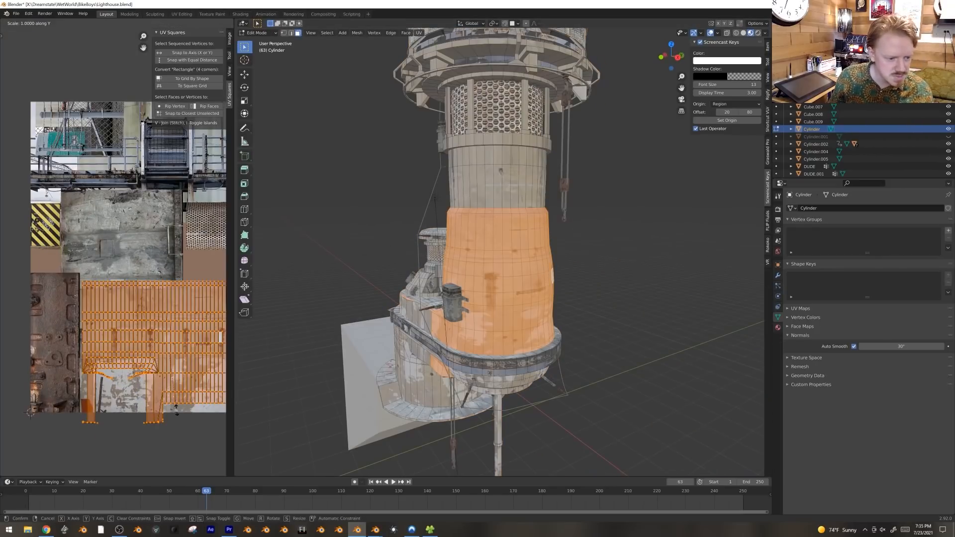
left_click(180, 401)
key("g")
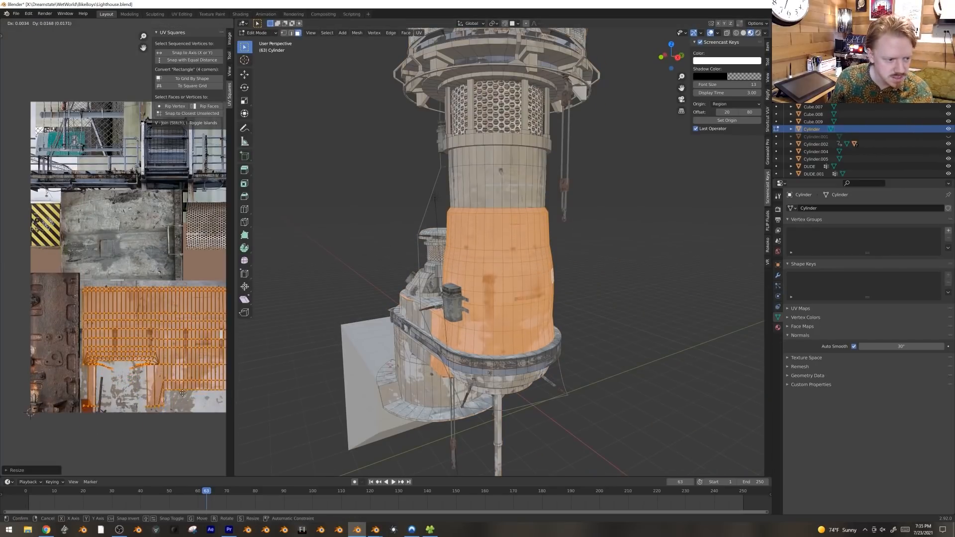
left_click(182, 391)
key("Tab")
Step: Clear the selection and examine the retextured tower from several angles
middle_click_drag(558, 300, 549, 328)
key("alt+a")
scroll(480, 300, "down", 4)
scroll(567, 328, "up", 5)
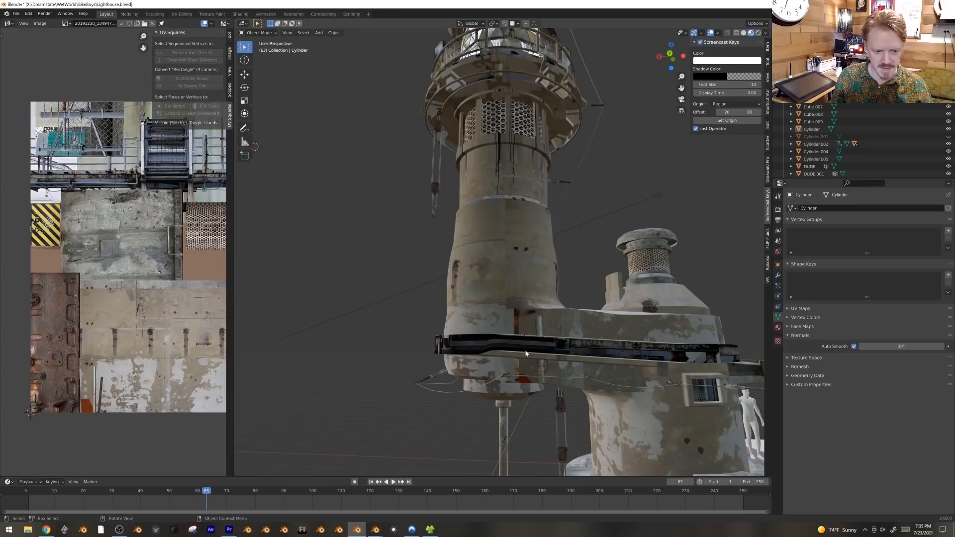
scroll(518, 313, "down", 5)
middle_click_drag(553, 314, 721, 313)
middle_click_drag(726, 324, 428, 195)
Step: Box-select all the lighthouse objects and deselect the unrelated items around them
left_click_drag(367, 110, 681, 413)
left_click_drag(642, 307, 698, 374, "ctrl")
left_click_drag(352, 379, 380, 396, "ctrl")
left_click_drag(399, 286, 424, 312, "ctrl")
scroll(529, 324, "up", 3)
middle_click_drag(562, 313, 533, 252, "shift")
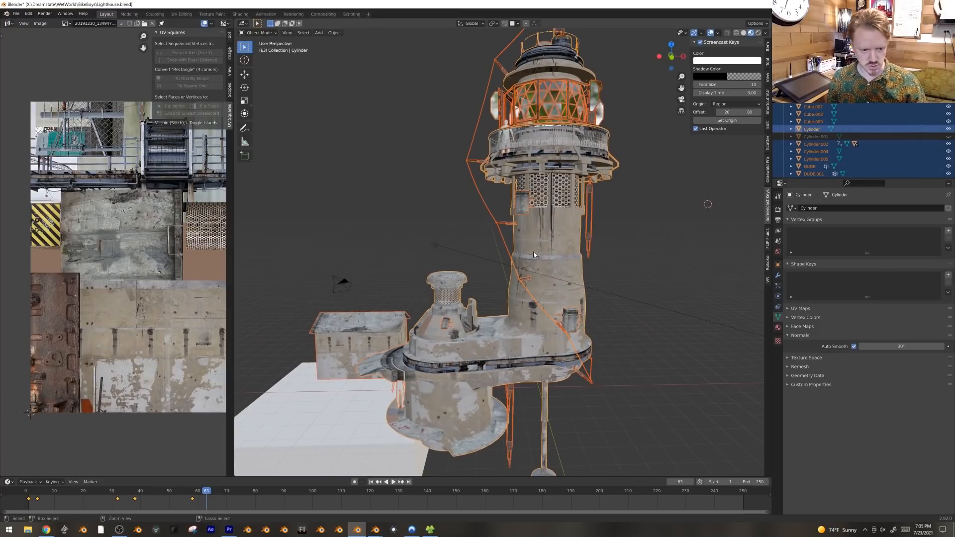
Step: Create a new collection from the selected objects and name it #FunkyLighthouse
key("ctrl+g")
left_click(333, 467)
type("#FunkyLighthouse")
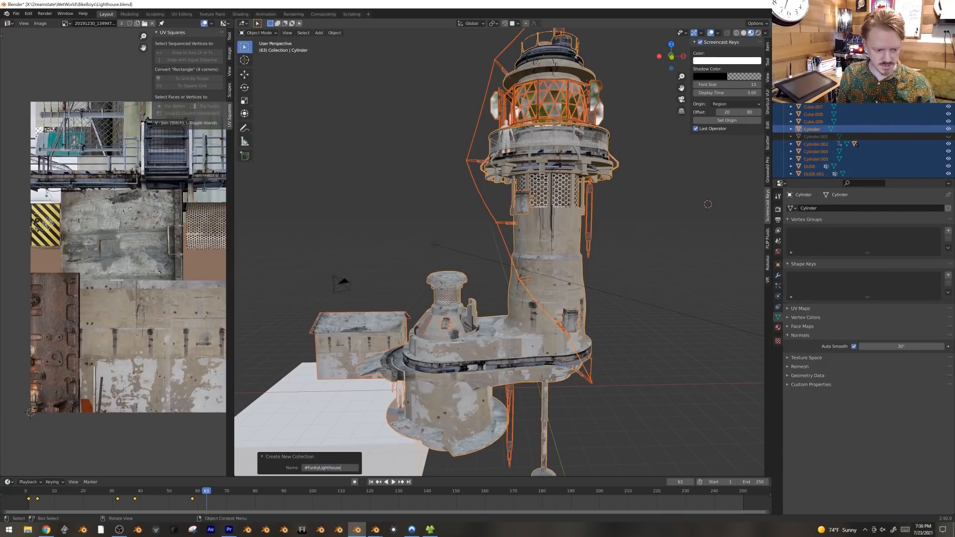
Step: Save the lighthouse file with its #FunkyLighthouse collection and open the recent file BikeKidsShot.blend
key("Return")
left_click(17, 13)
mouse_move(35, 36)
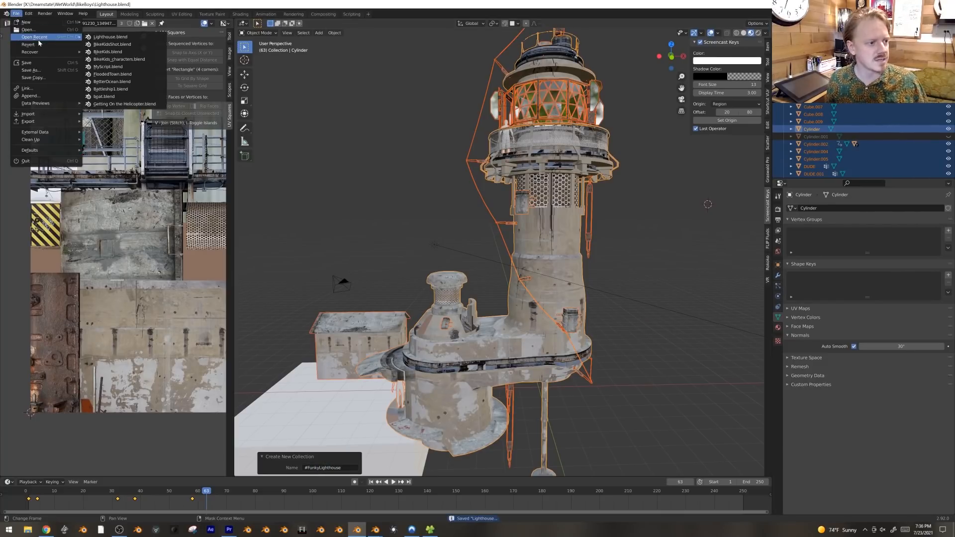
left_click(119, 45)
Step: Play back the bike shot's animation to check the lighthouse in the scene, pausing at frame 168 before resuming
key("space")
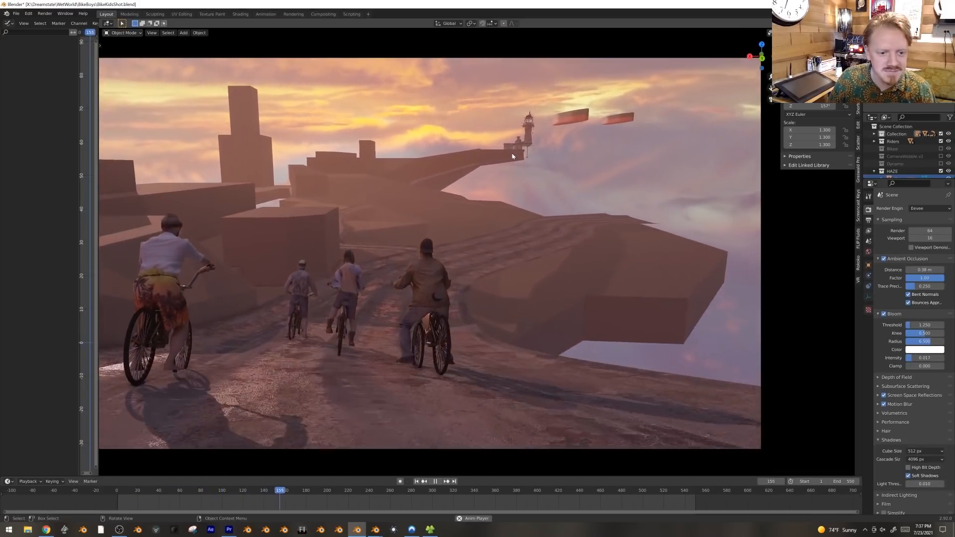
key("space")
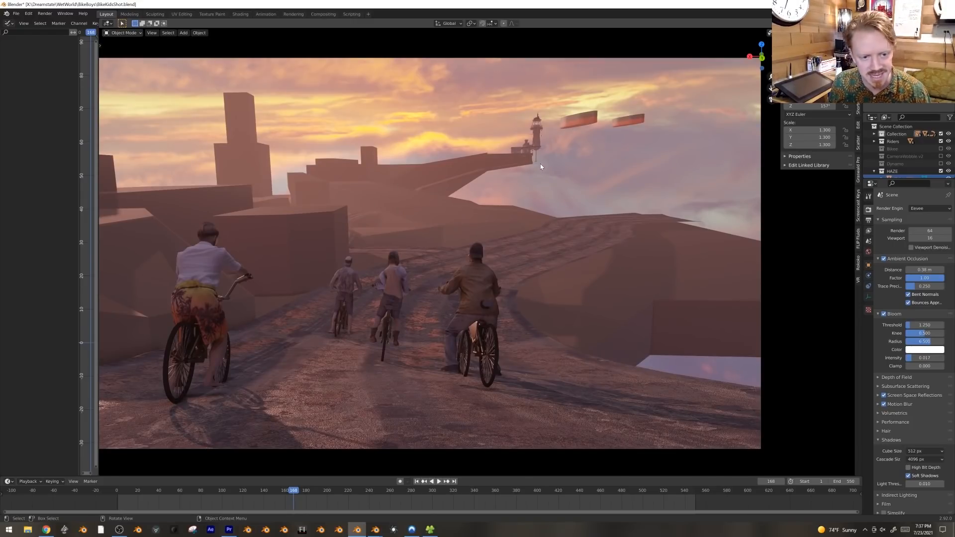
key("space")
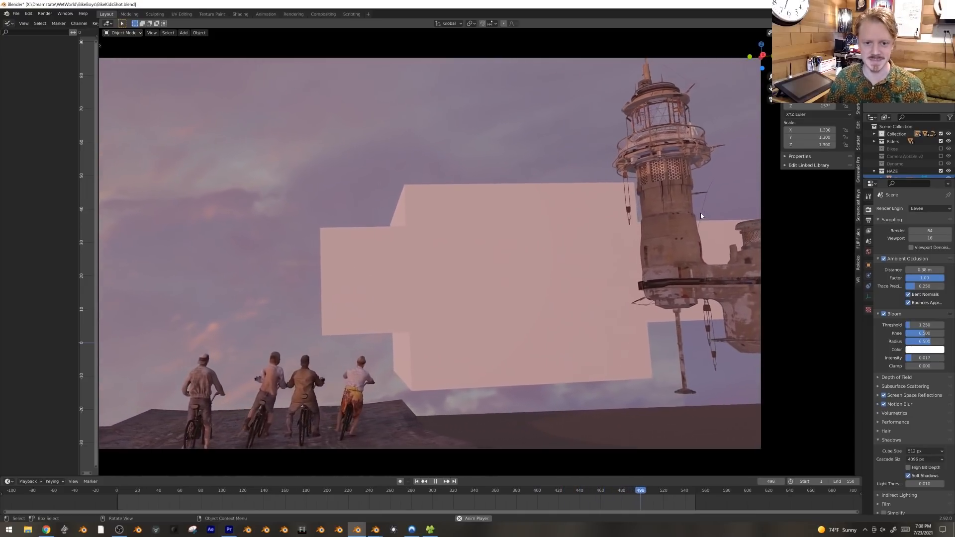
Step: Stop playback at frame 507, with the lighthouse in close view, and set the render engine to Cycles
key("space")
left_click(934, 209)
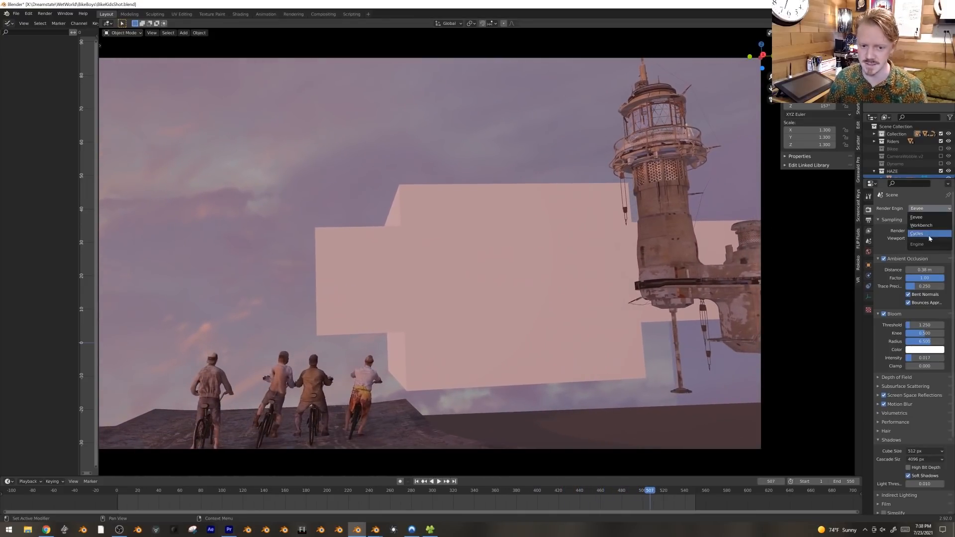
left_click(916, 233)
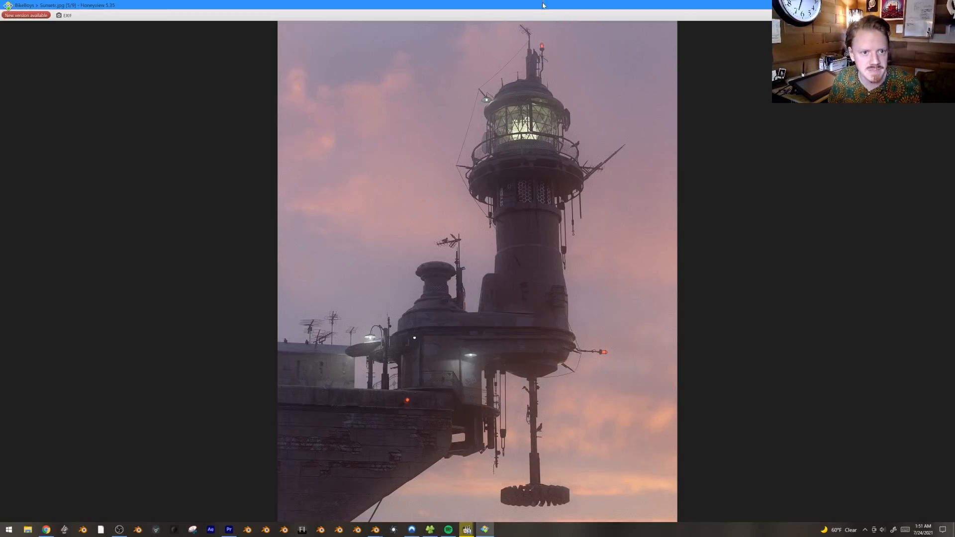
Step: Compare the finished lighthouse image variants in Honeyview, from Sunset through Fog and Dusk to the middle version
scroll(498, 271, "down", 1)
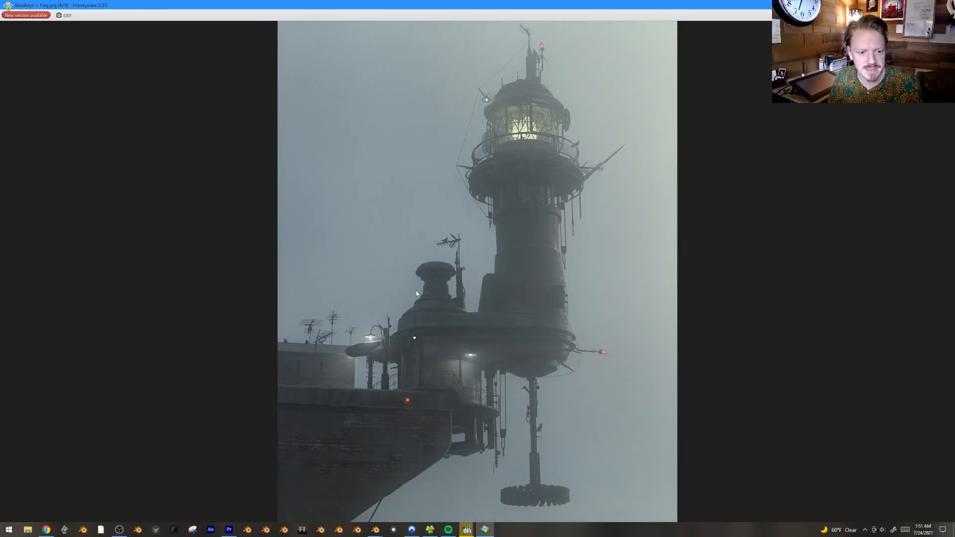
scroll(426, 241, "down", 1)
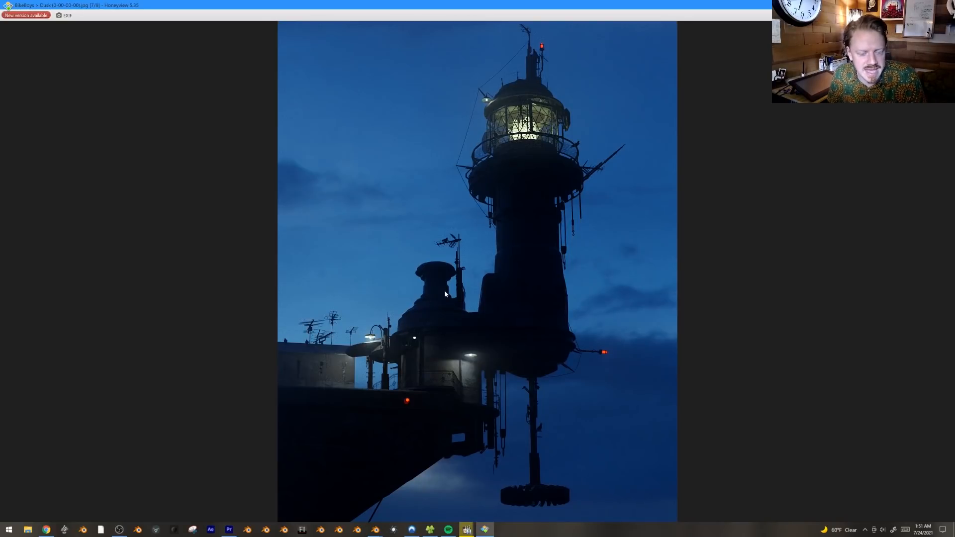
scroll(445, 293, "up", 1)
scroll(445, 293, "down", 1)
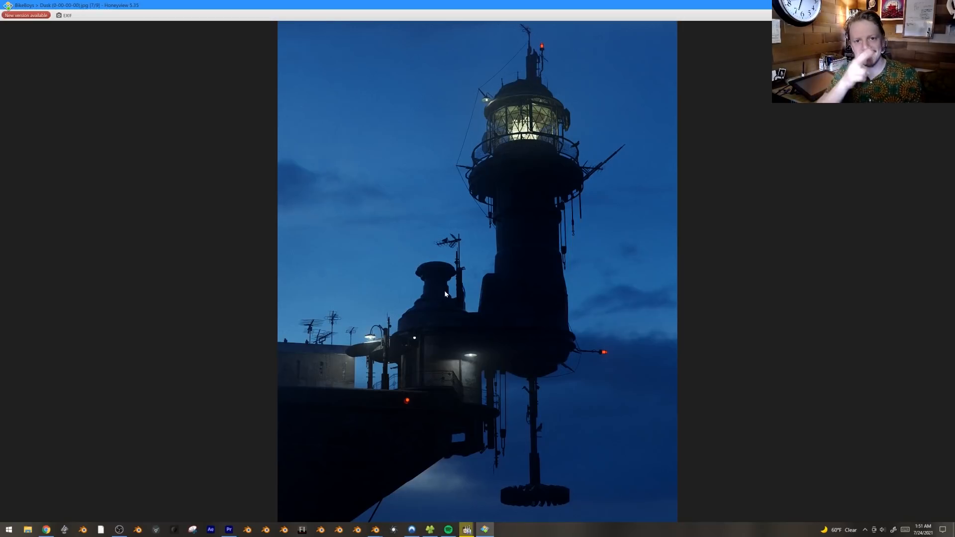
scroll(444, 291, "down", 1)
scroll(422, 244, "down", 1)
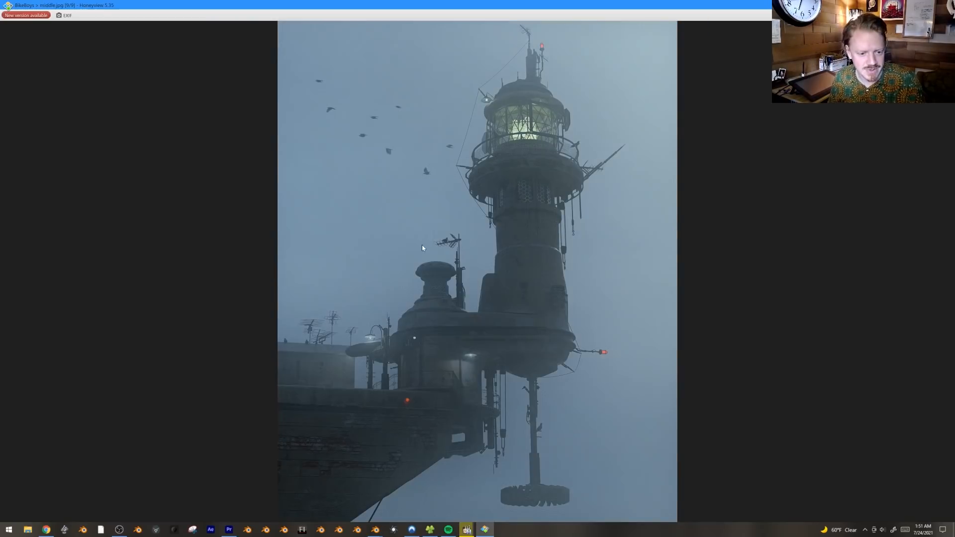